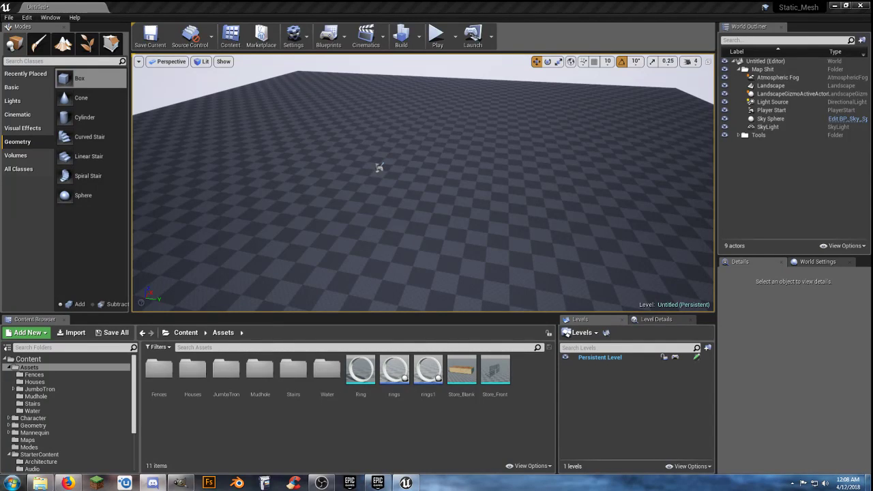
click(382, 15)
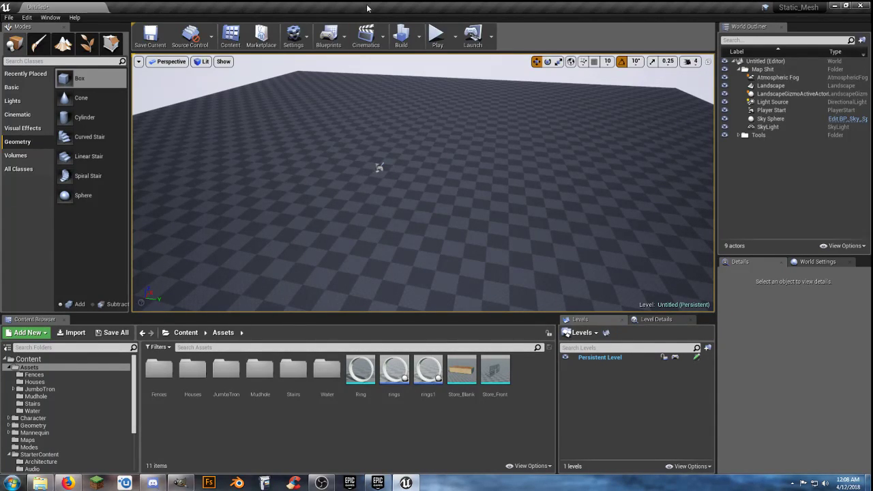
drag(453, 374, 470, 137)
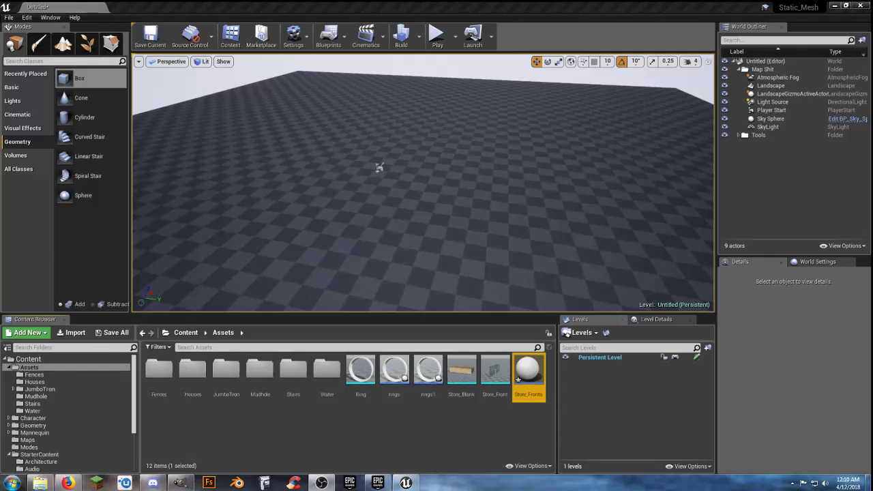
Open the Store_Fronts blueprint for editing and dock its editor beside the level tab
right_drag(424, 214, 356, 191)
double_click(535, 384)
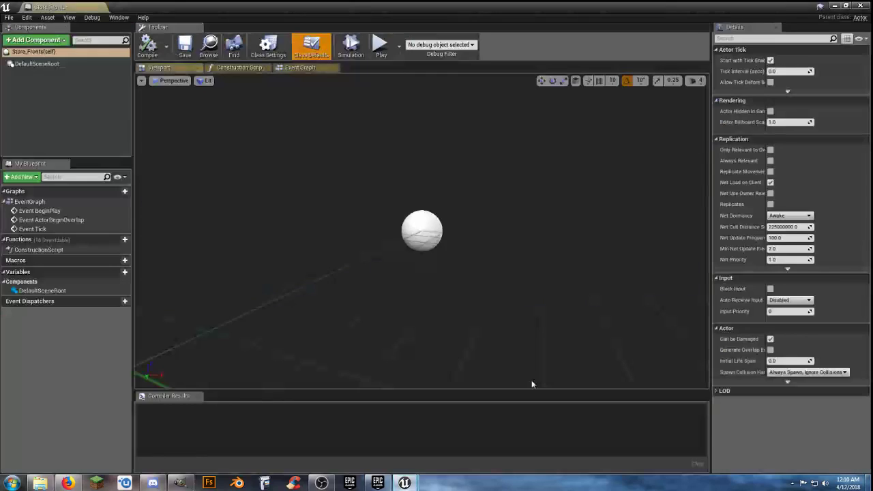
drag(70, 11, 173, 8)
Add the Store_Blank static mesh as a component of the Store_Fronts blueprint, keeping its default name
click(75, 6)
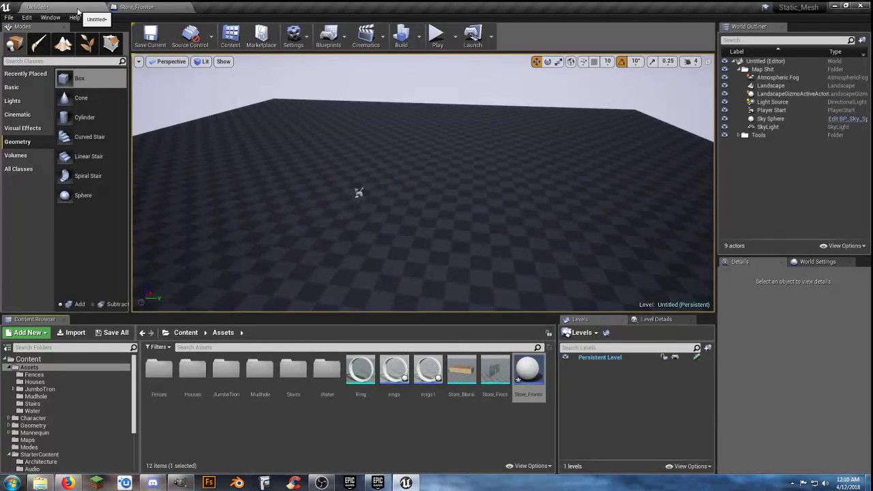
click(446, 424)
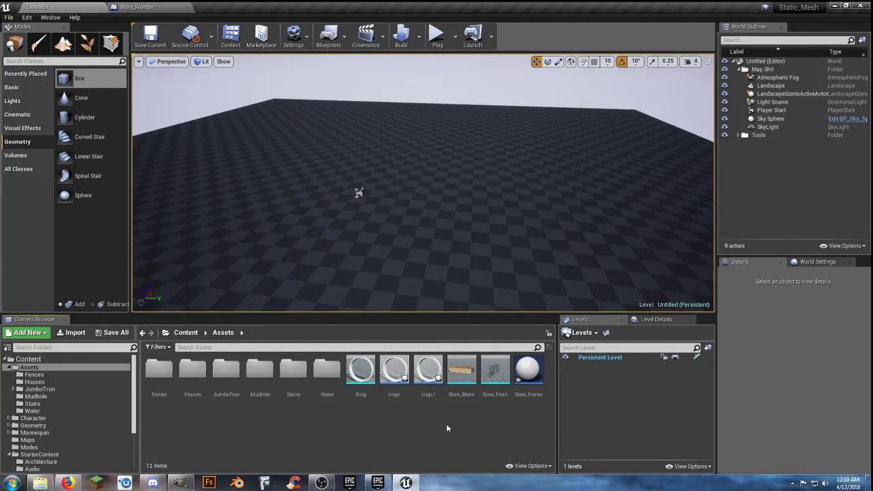
click(463, 380)
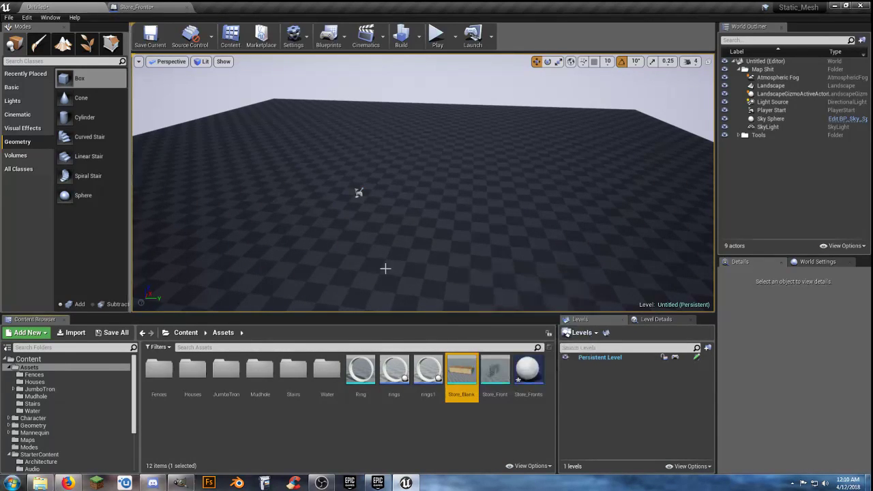
click(143, 7)
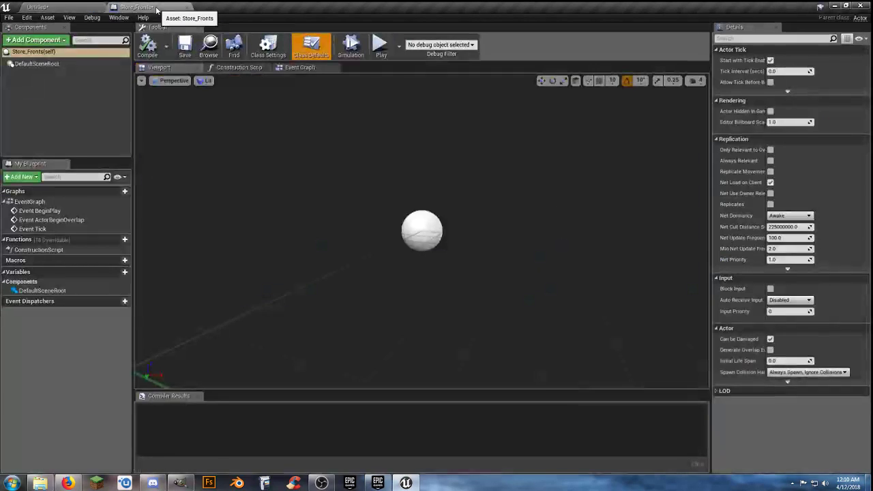
click(36, 40)
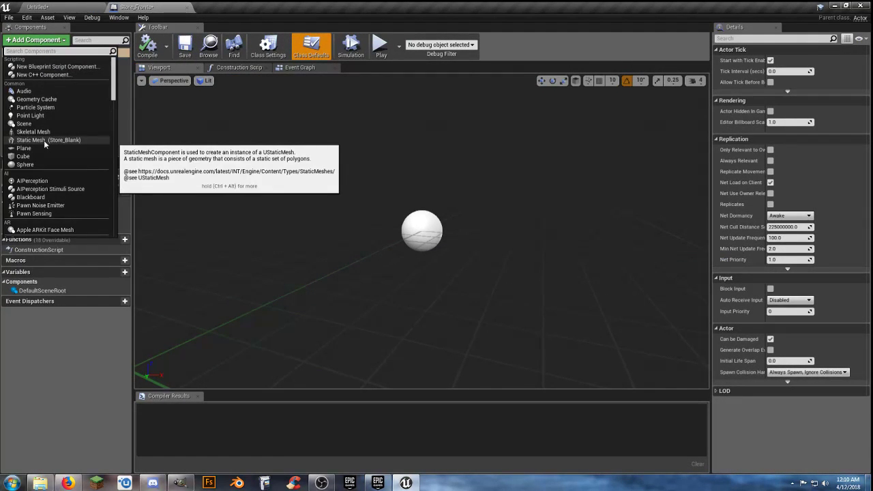
click(66, 140)
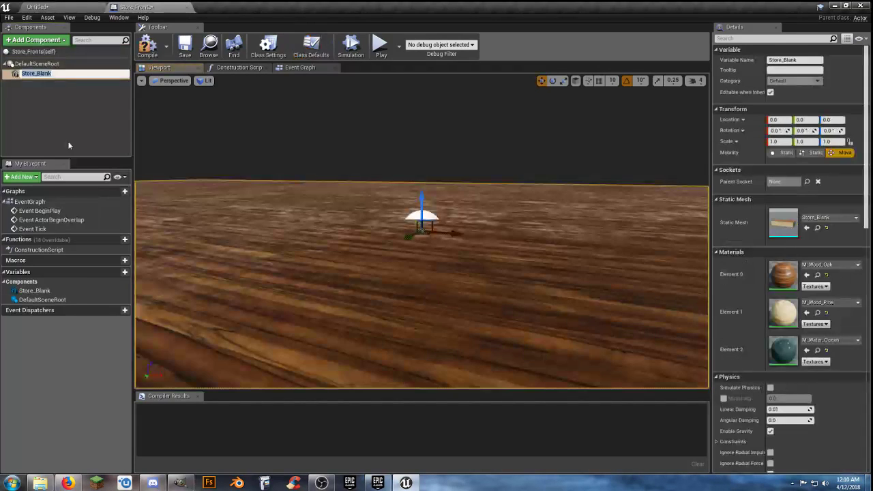
click(308, 218)
Examine the Store_Blank room from outside in the blueprint viewport, including its open front
key(d)
right_drag(409, 262, 388, 250)
key(s)
key(d)
key(a)
key(w)
key(s)
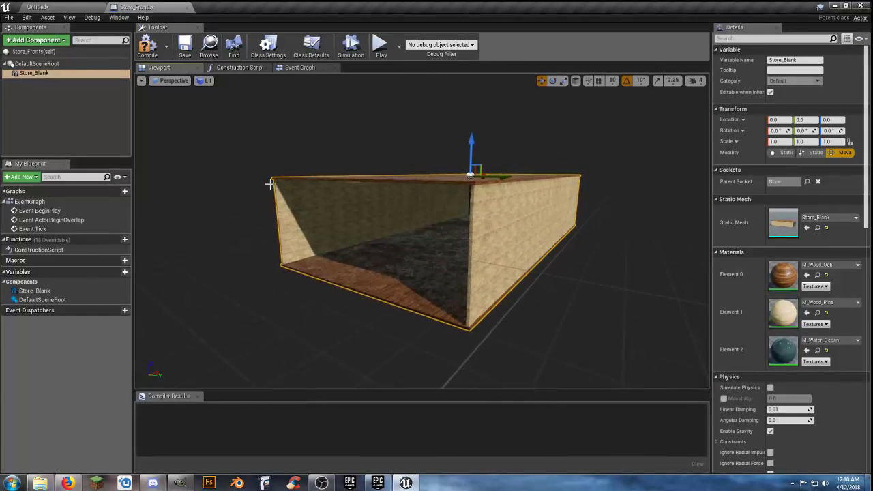
Place the Store_Blank mesh directly in the level and raise it upward
click(61, 9)
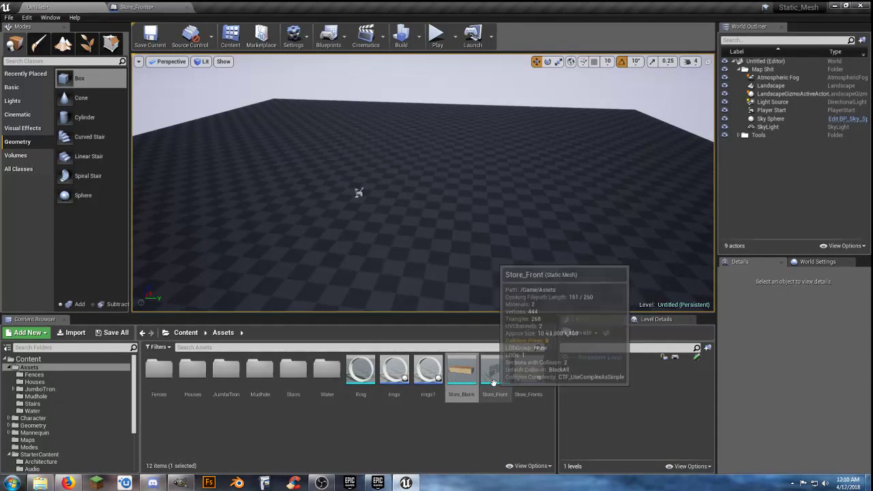
drag(458, 380, 470, 202)
right_drag(470, 202, 505, 189)
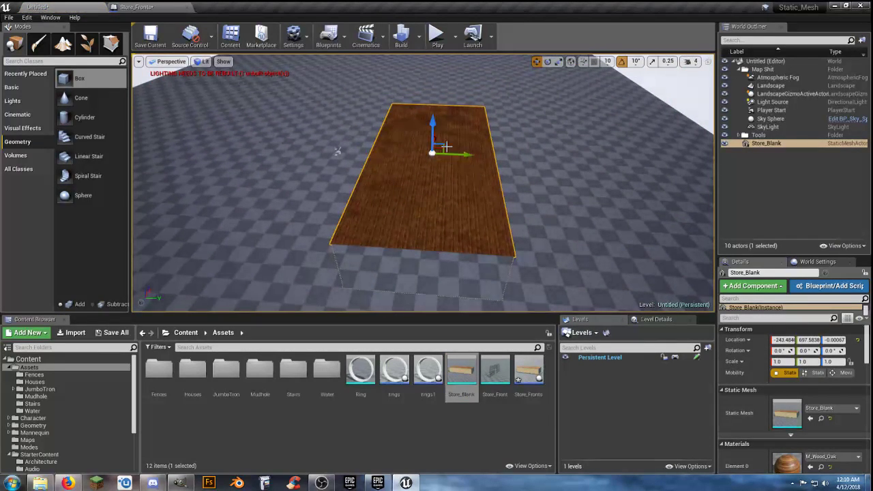
drag(435, 130, 434, 65)
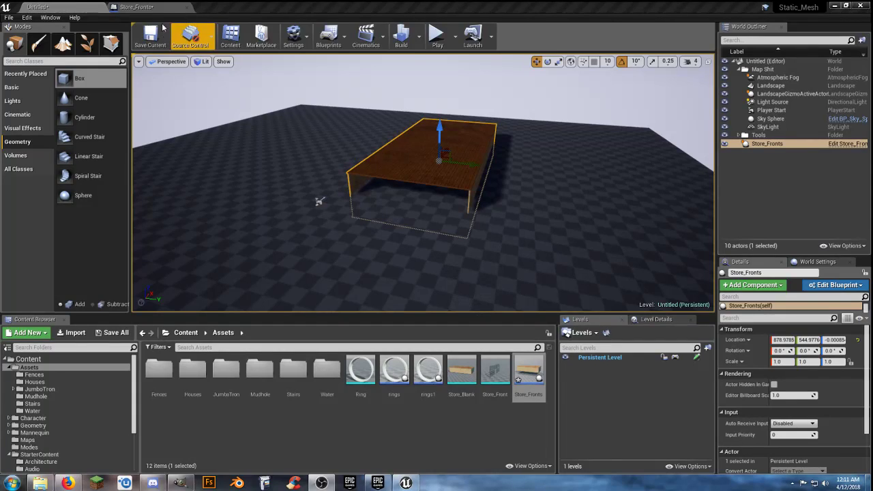
Set Store_Blank's Z location to 400 in the Store_Fronts blueprint and check its height in the level
click(137, 7)
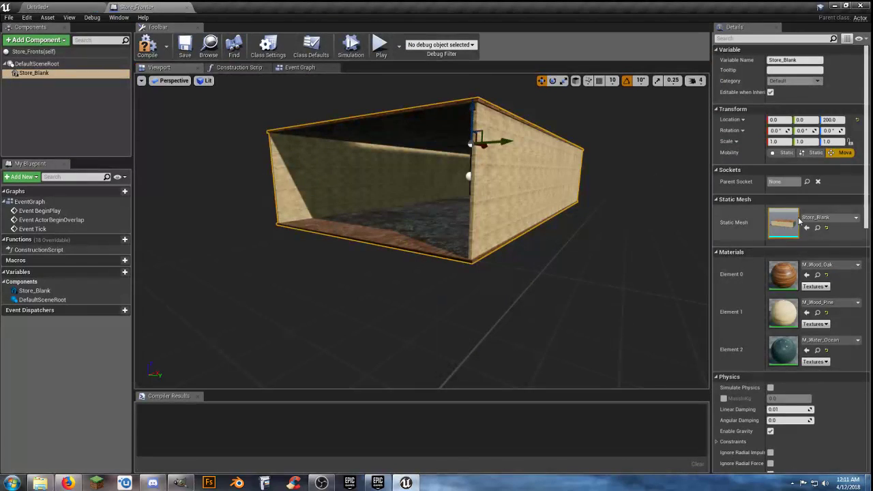
click(839, 121)
text(400)
key(Return)
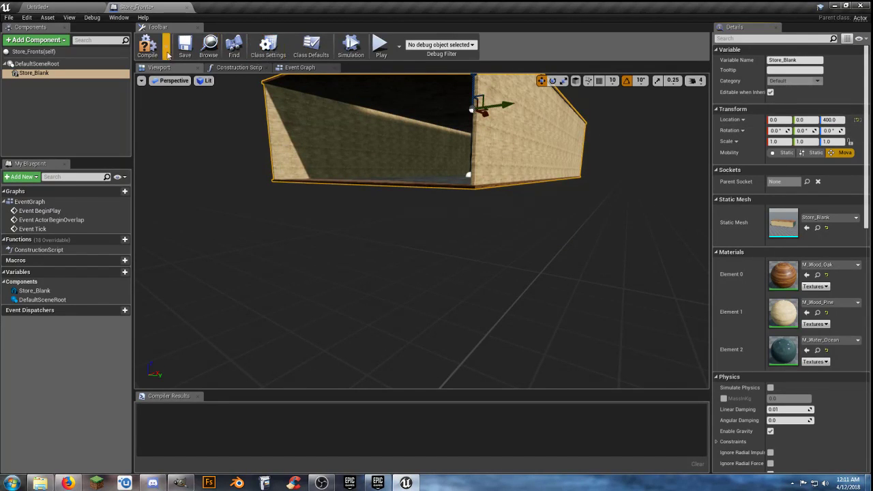
click(75, 7)
right_drag(398, 193, 408, 225)
key(w)
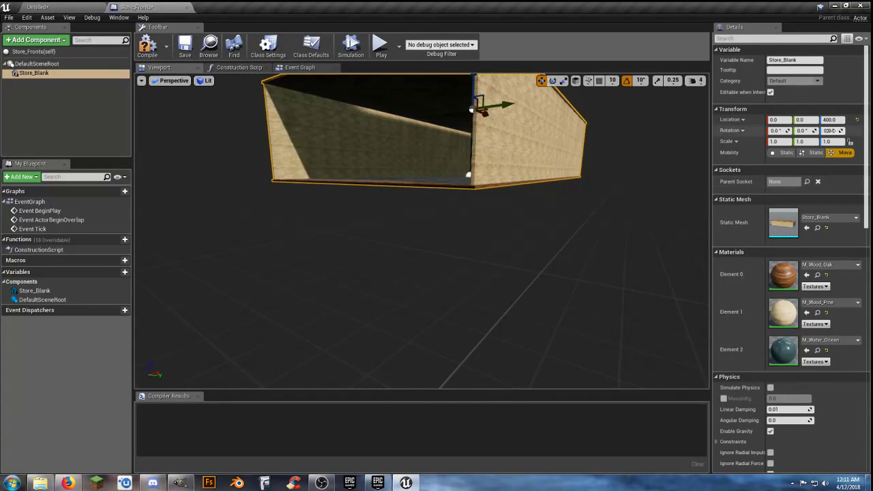
Set Store_Blank's Z location to 420 in the blueprint and check the gap under its floor in the level
click(841, 120)
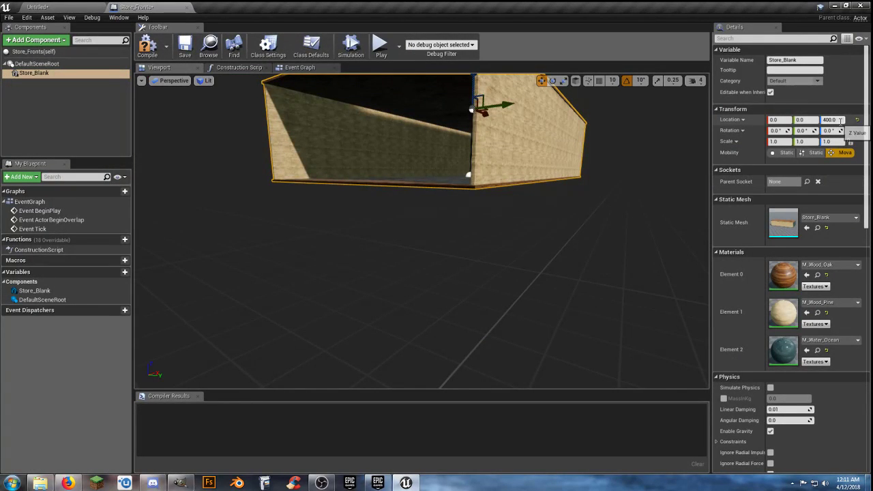
text(420)
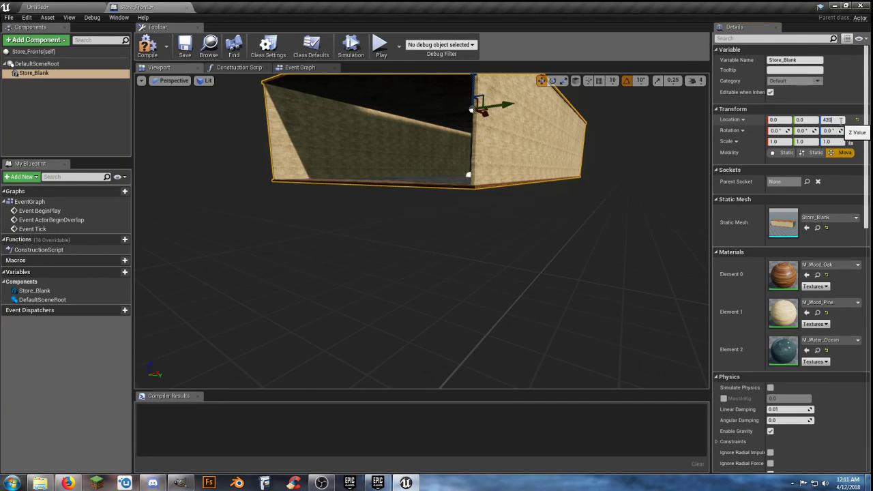
key(Return)
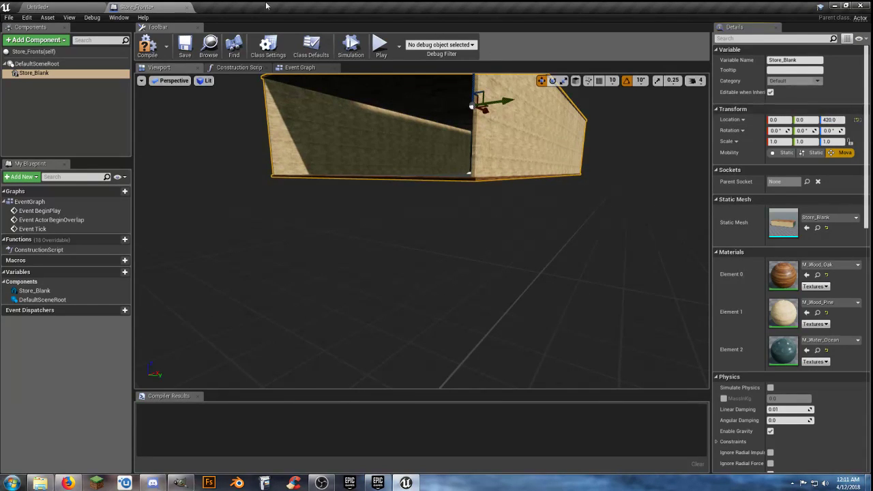
click(87, 9)
right_drag(424, 183, 300, 190)
key(w)
key(w)
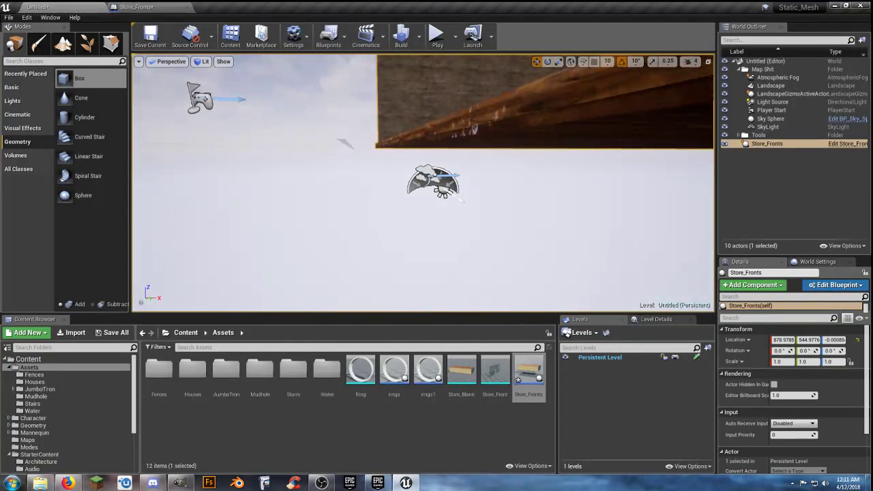
key(f)
Undock the Store_Fronts editor into its own window and set Store_Blank's Z location to 415, checking the fit in the level
drag(149, 6, 872, 170)
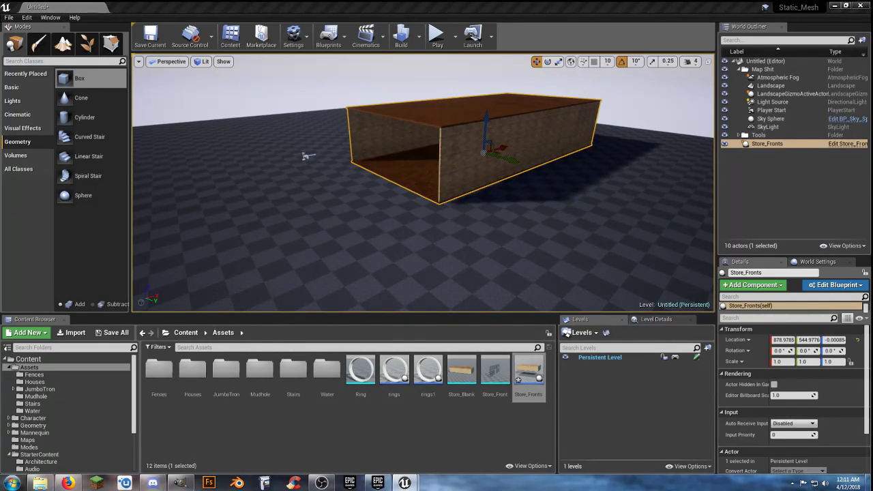
right_drag(546, 238, 478, 280)
key(w)
mouse_move(424, 183)
right_down()
mouse_move(423, 164)
mouse_move(423, 198)
mouse_move(423, 171)
right_up()
key(s)
mouse_move(521, 216)
right_down()
mouse_move(522, 191)
mouse_move(521, 216)
right_up()
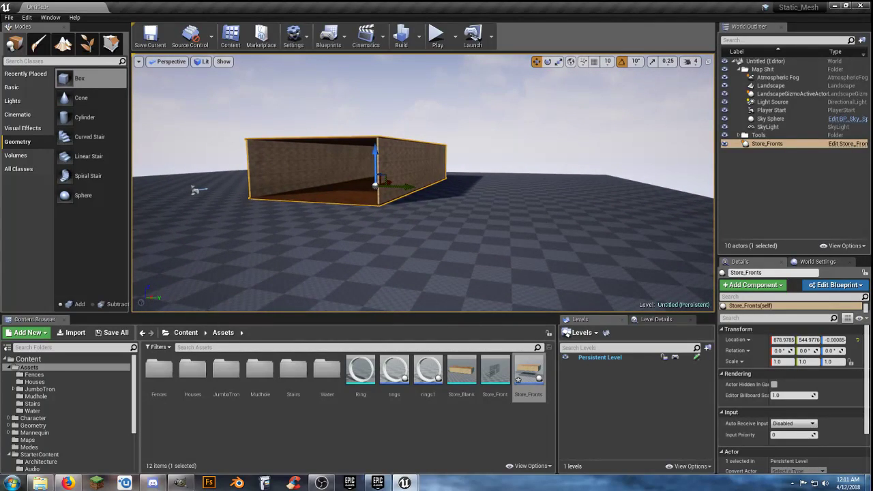
Dock the Store_Fronts editor back beside the level tab, and compile and save the blueprint
drag(872, 102, 372, 77)
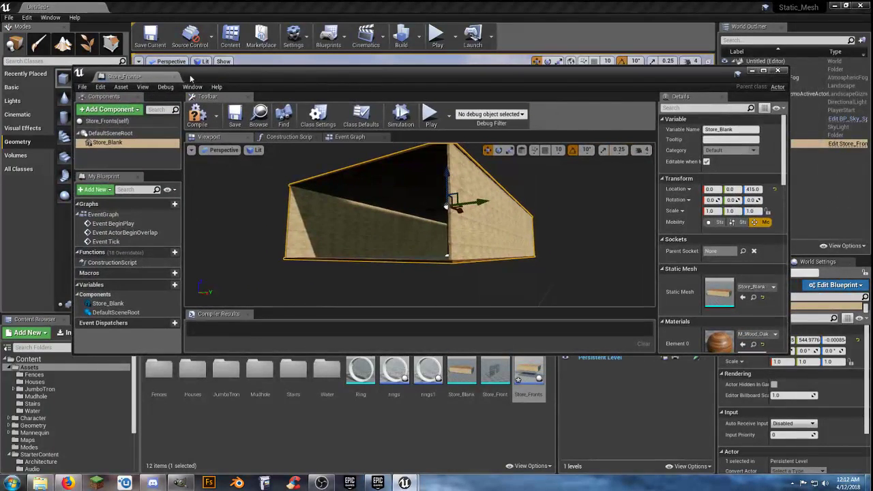
double_click(146, 77)
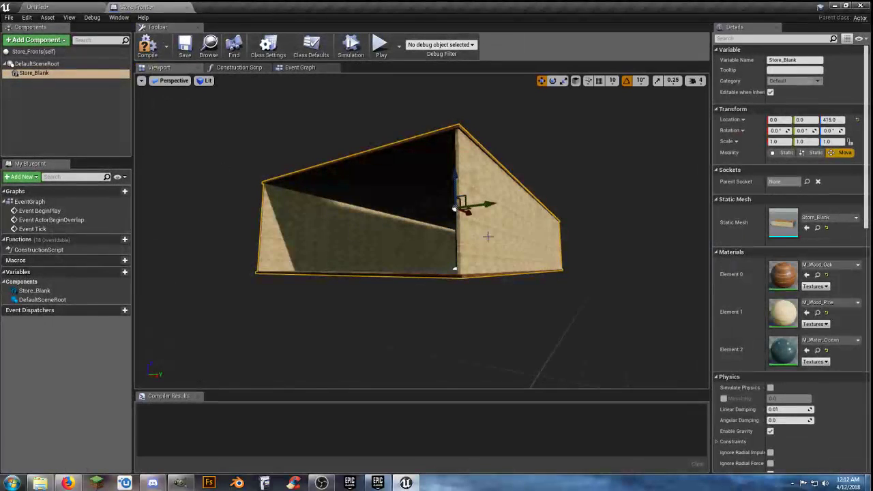
right_drag(421, 234, 423, 291)
key(w)
key(s)
key(w)
right_drag(449, 248, 414, 221)
key(s)
key(d)
key(w)
key(a)
key(s)
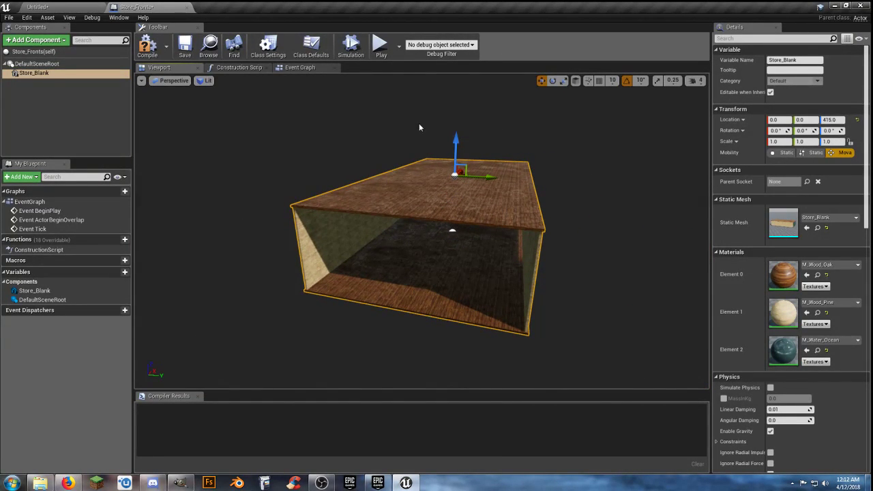
click(185, 55)
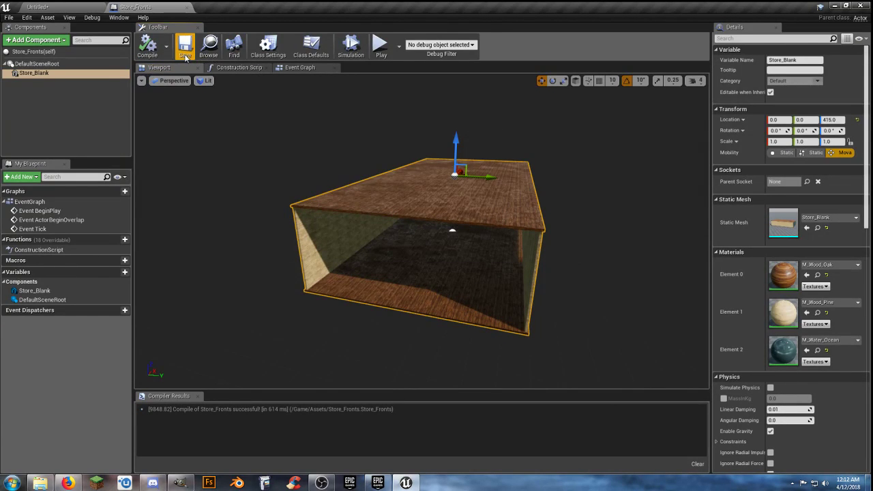
Add the Store_Front static mesh as a second component of the Store_Fronts blueprint
click(69, 10)
right_drag(249, 140, 232, 146)
drag(495, 372, 475, 170)
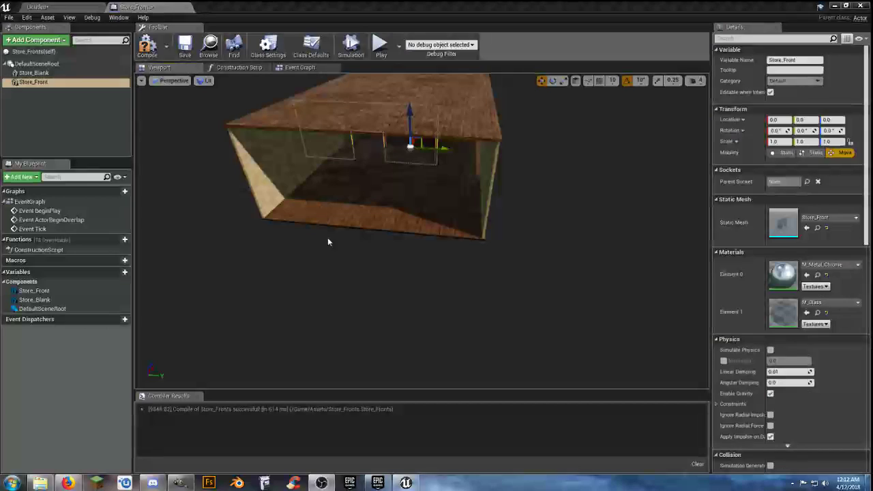
Move Store_Front to the open end of the room, at about X -1022, Y 288, Z 103
mouse_move(364, 240)
mouse_down()
mouse_move(364, 203)
mouse_move(363, 241)
mouse_up()
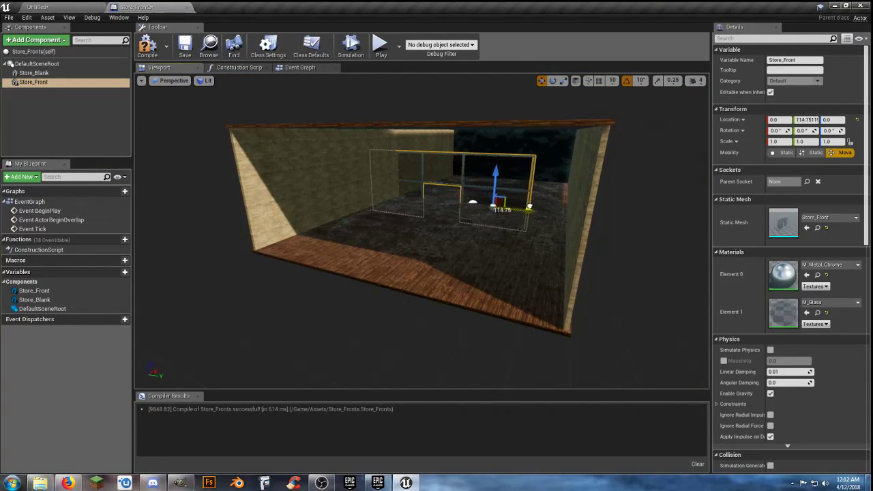
drag(556, 210, 563, 211)
right_drag(556, 207, 668, 237)
drag(584, 254, 353, 211)
right_drag(421, 232, 552, 228)
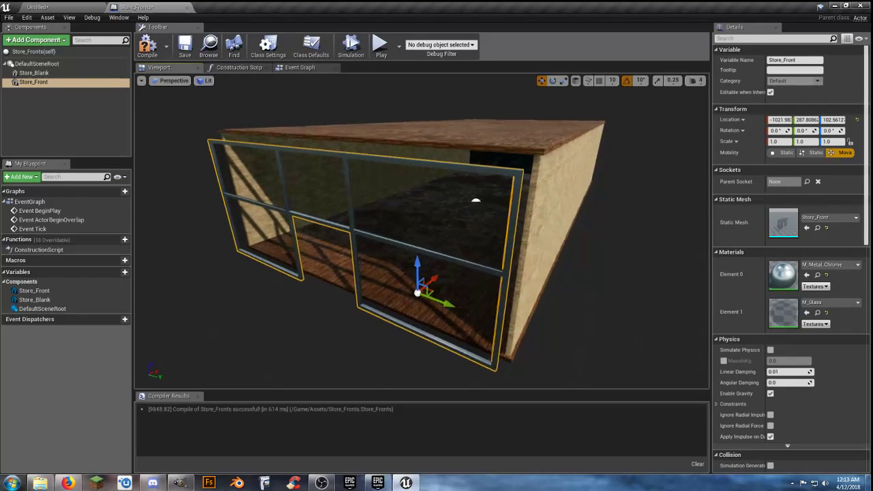
Raise Store_Front to about Z 125 and shift it along Y to about 303 to fit the room's opening
right_drag(349, 257, 368, 262)
drag(394, 258, 397, 249)
right_drag(360, 297, 430, 303)
drag(491, 267, 494, 266)
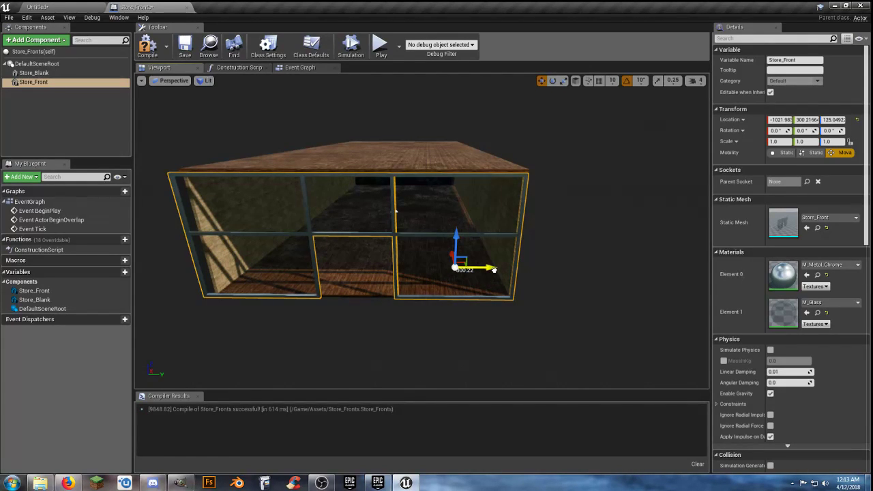
drag(495, 270, 496, 270)
Push Store_Front against the room's front edge at about X -994 and lower it to about Z 119
right_drag(496, 270, 451, 270)
drag(440, 266, 451, 264)
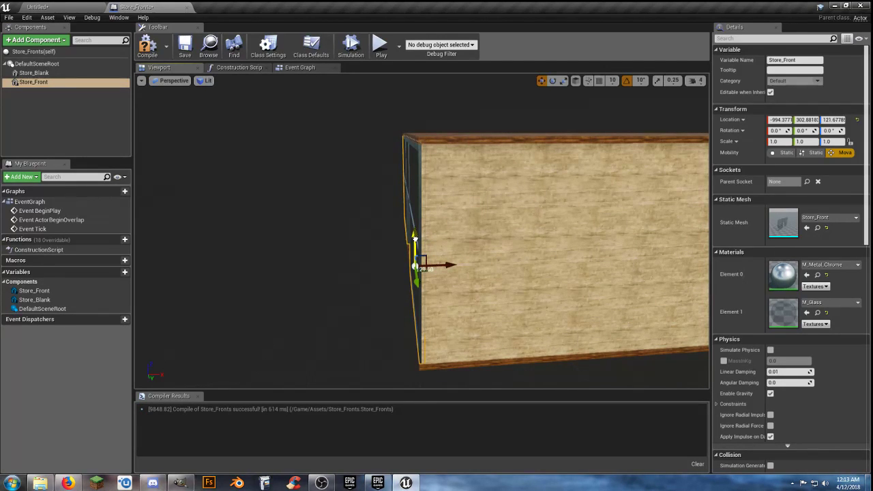
right_drag(435, 235, 460, 236)
Compile and save the Store_Fronts blueprint, and play the level to view the storefront in game
click(145, 44)
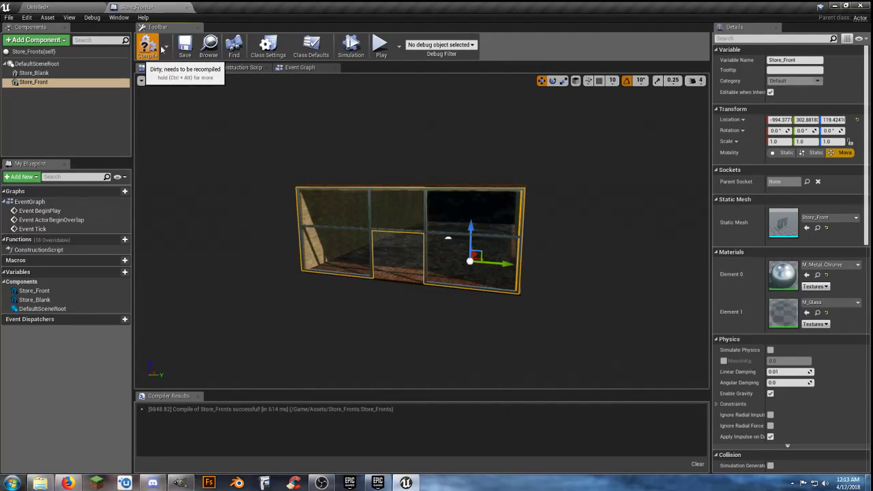
click(182, 48)
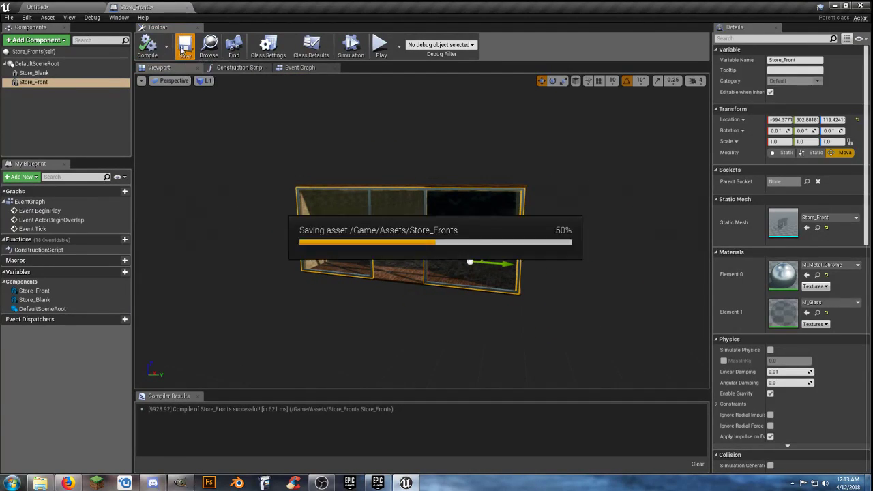
click(80, 8)
right_drag(341, 213, 287, 208)
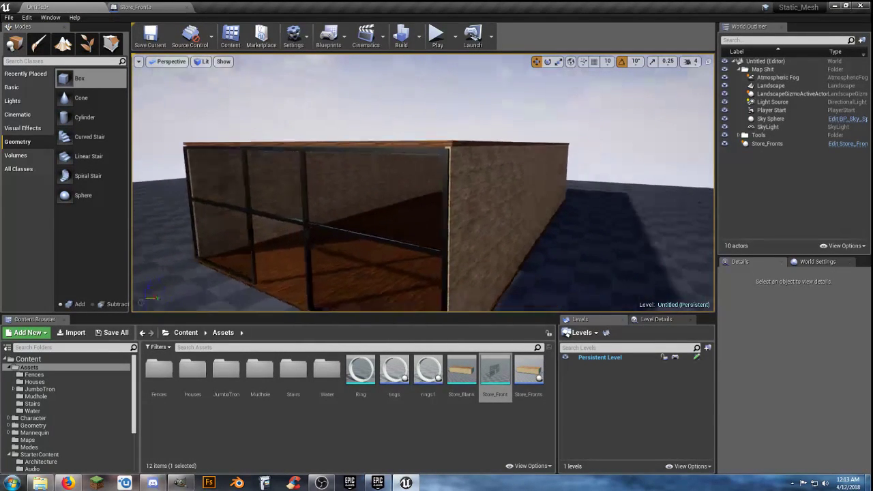
click(437, 34)
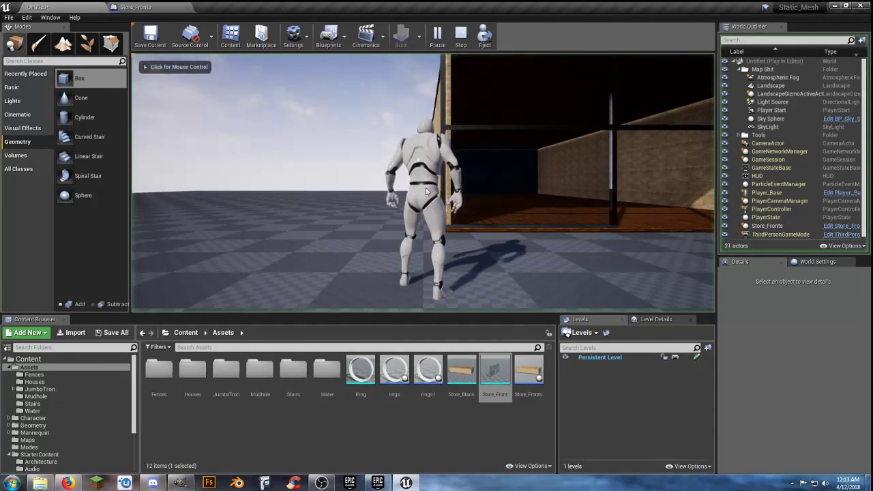
Walk the character into the store, look back at the glass front from inside, and stop playing
click(436, 136)
key(w)
key(w)
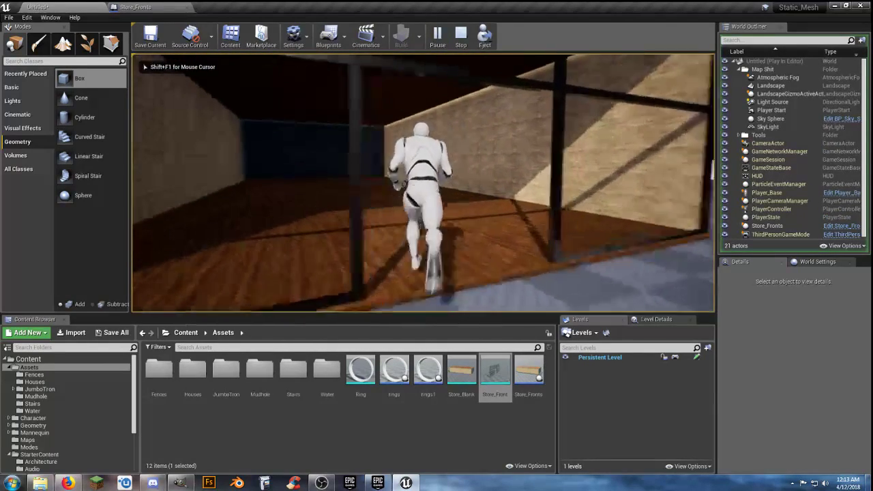
key(w)
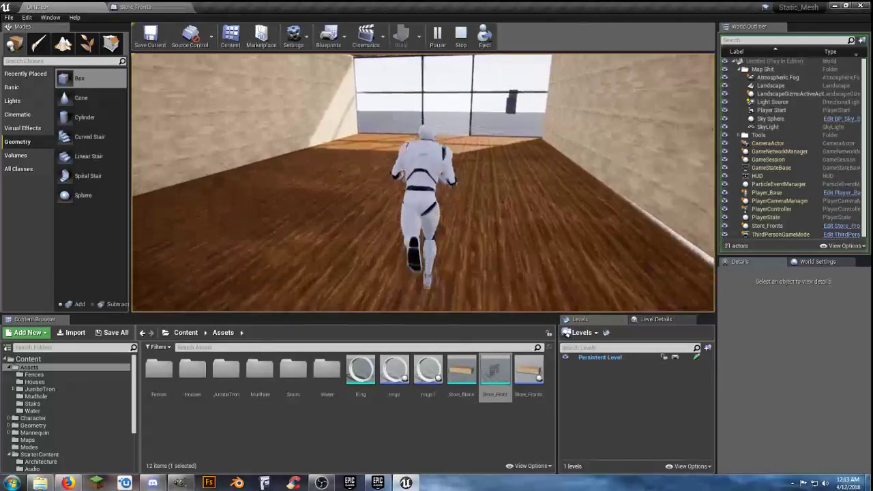
key(Escape)
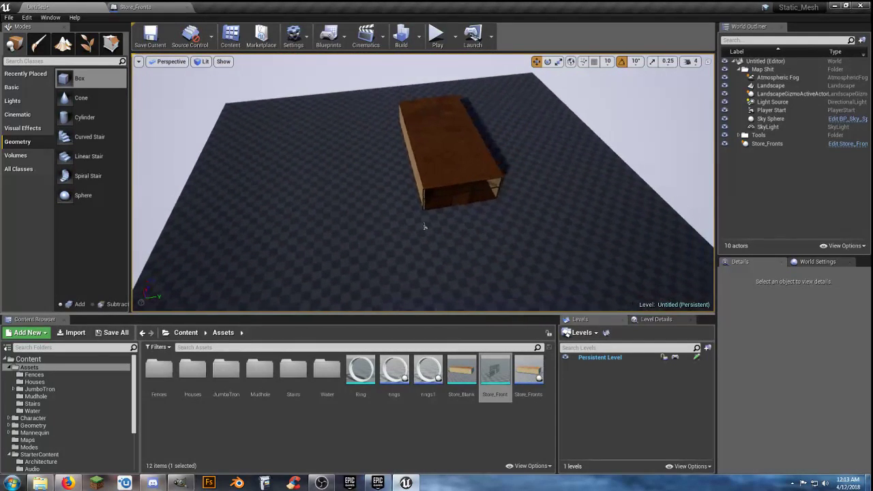
Move the Store_Fronts actor toward the back edge of the floor, at about X 2174, Y -2047
click(445, 159)
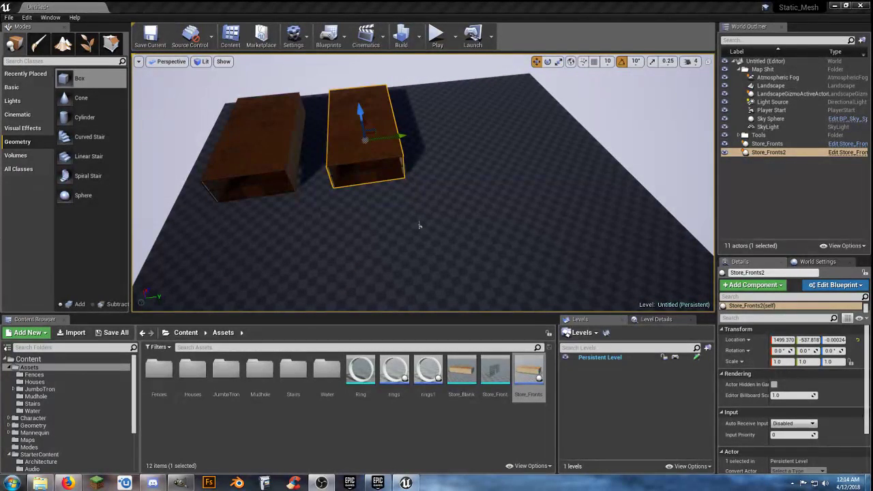
right_drag(370, 227, 280, 172)
key(w)
key(w)
key(s)
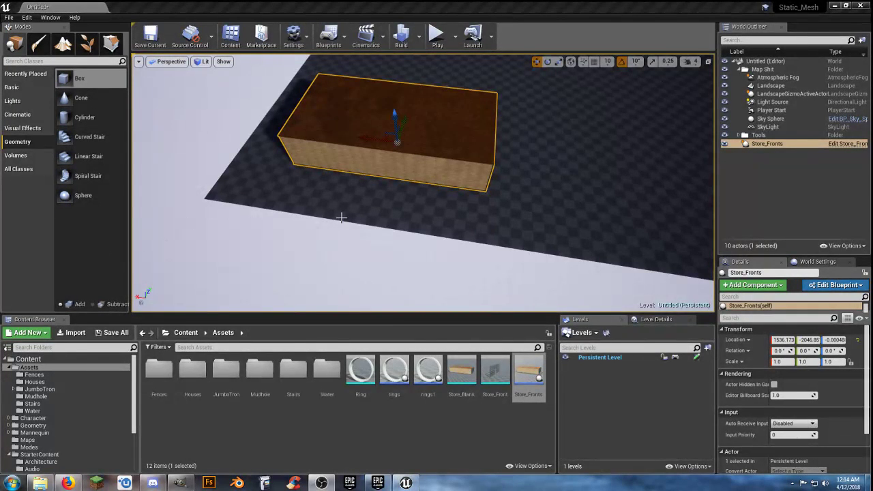
right_drag(341, 218, 328, 171)
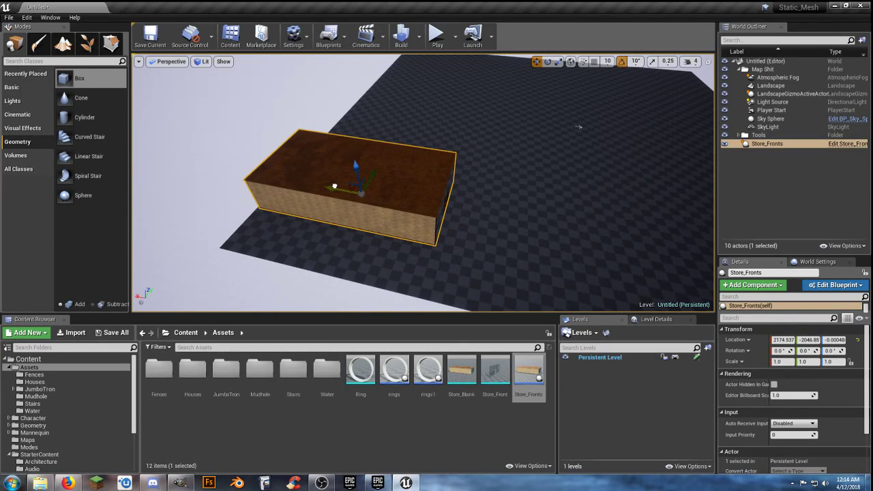
Slide Store_Fronts into the floor's back corner at about X 2197, Y -2595
key(w)
key(a)
right_drag(333, 186, 442, 200)
key(s)
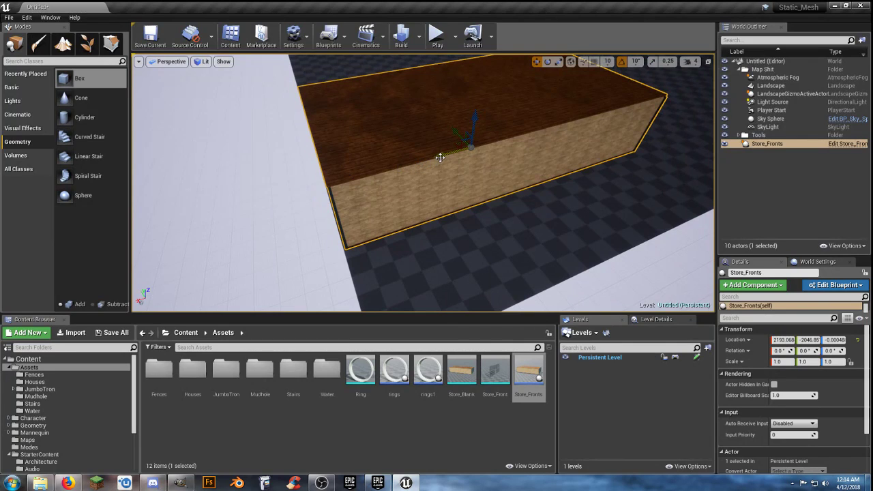
right_drag(440, 157, 317, 185)
key(d)
key(s)
drag(488, 101, 429, 110)
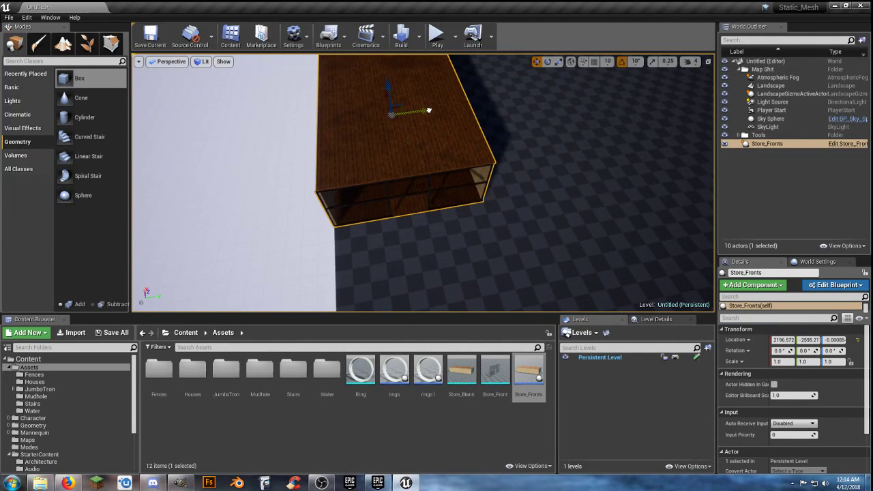
Nudge Store_Fronts along Y to about -2601 to line it up with the floor's side edge
key(d)
right_drag(459, 203, 348, 219)
key(w)
key(s)
right_drag(453, 266, 453, 232)
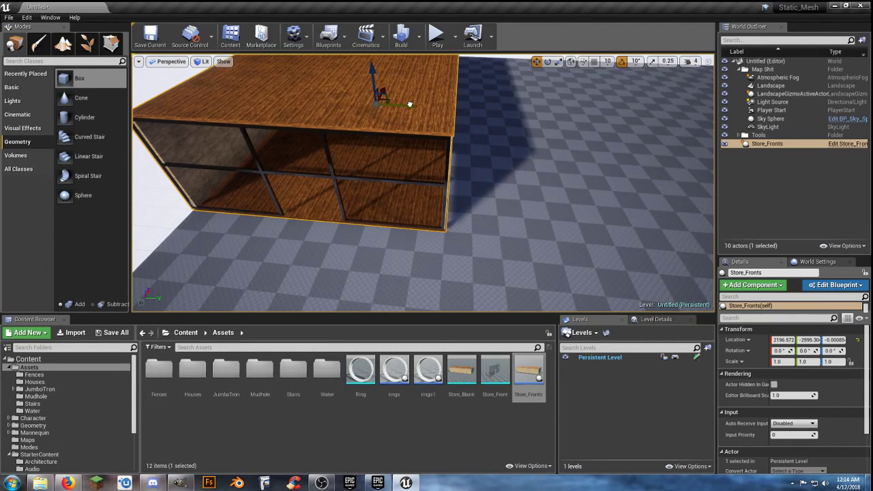
drag(409, 105, 409, 105)
right_drag(506, 171, 533, 173)
Duplicate Store_Fronts and place the copy flush against its side wall at about Y -1603
key(s)
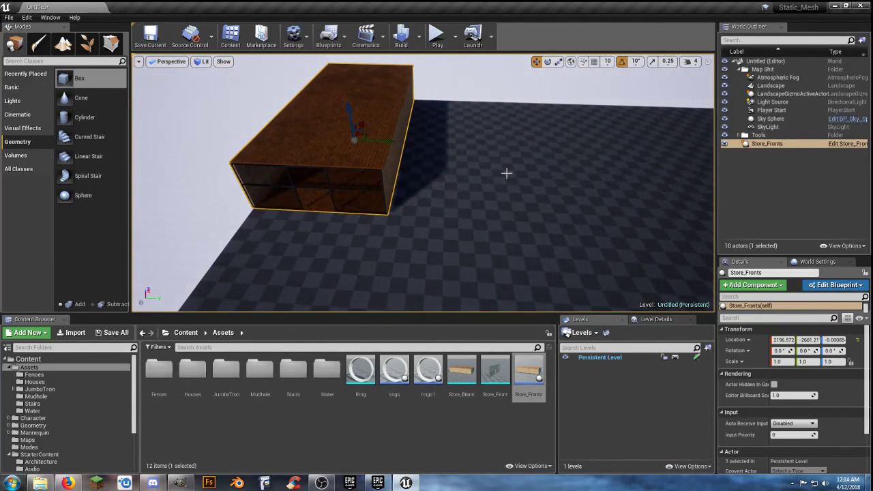
key(ctrl+w)
drag(391, 142, 493, 166)
key(w)
right_drag(492, 177, 505, 197)
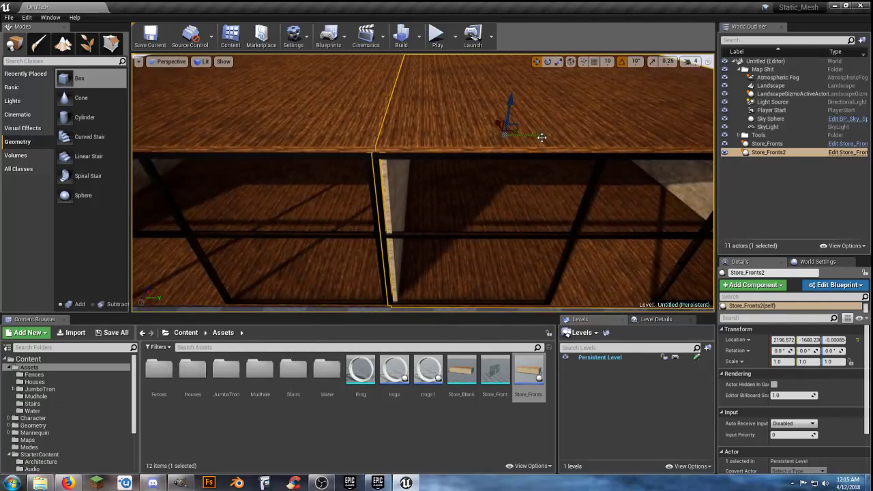
drag(542, 136, 543, 134)
Duplicate both storefronts together and place the new pair flush against the end of the row
key(s)
key(d)
right_drag(540, 193, 539, 193)
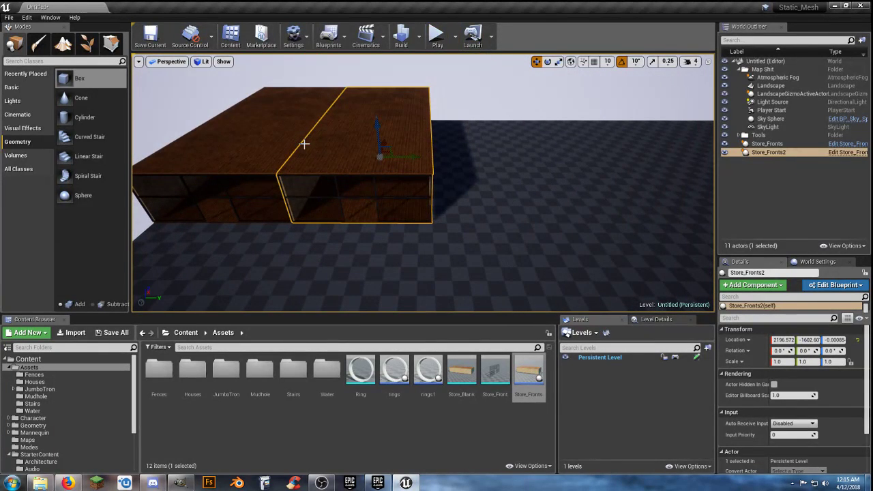
ctrl+click(269, 143)
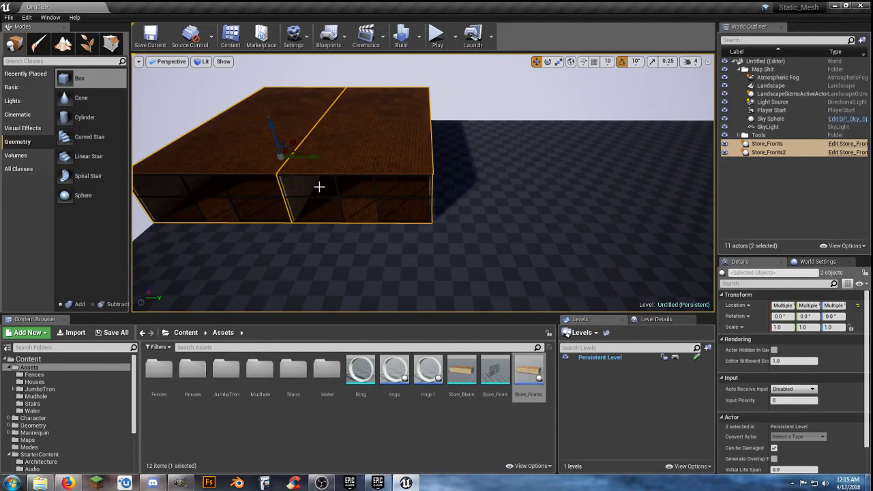
key(ctrl+w)
drag(416, 159, 618, 152)
right_drag(567, 196, 621, 145)
key(w)
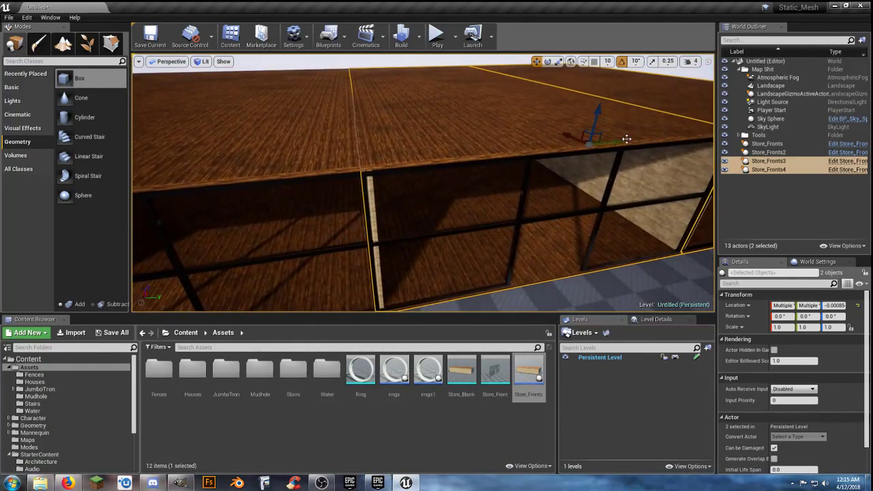
drag(623, 140, 621, 139)
key(f)
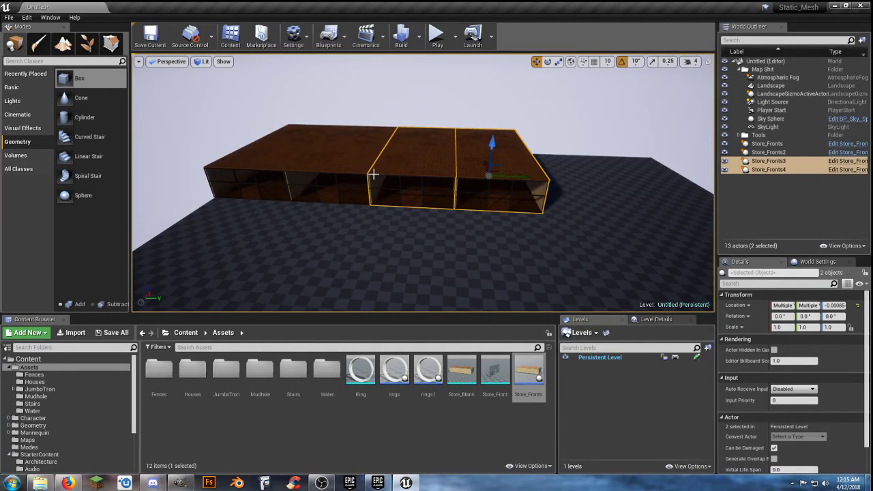
Select Store_Fronts2, 3 and 4, duplicate them, and place the three copies at the end of the row
click(348, 152)
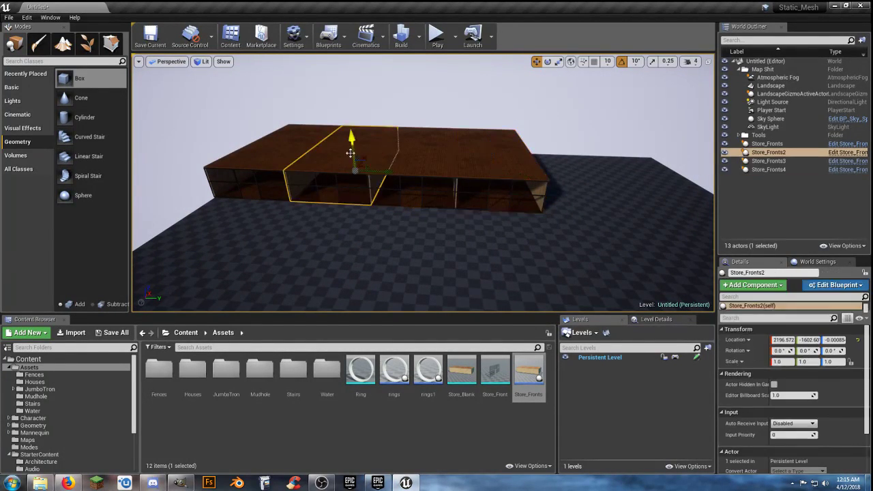
ctrl+click(403, 160)
ctrl+click(492, 177)
alt+drag(516, 176, 657, 182)
right_drag(657, 182, 512, 189)
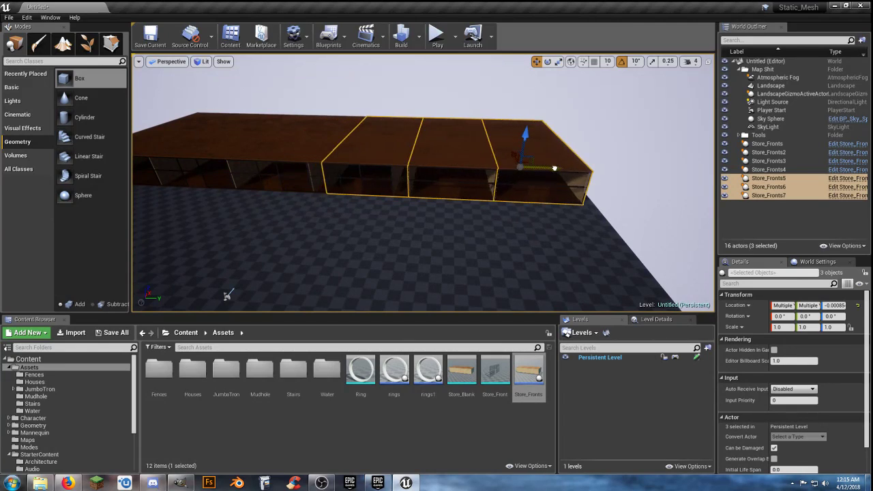
drag(596, 170, 618, 172)
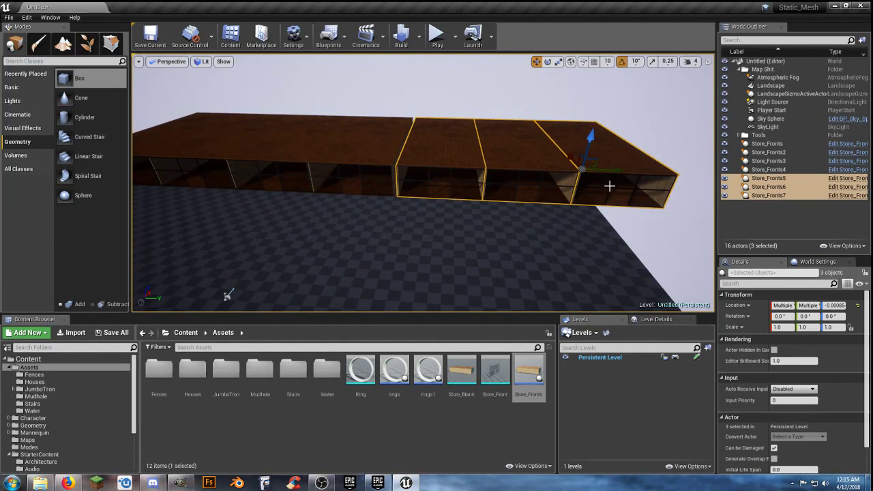
Play the level and run the character along the row of storefronts to examine their fronts
key(alt+p)
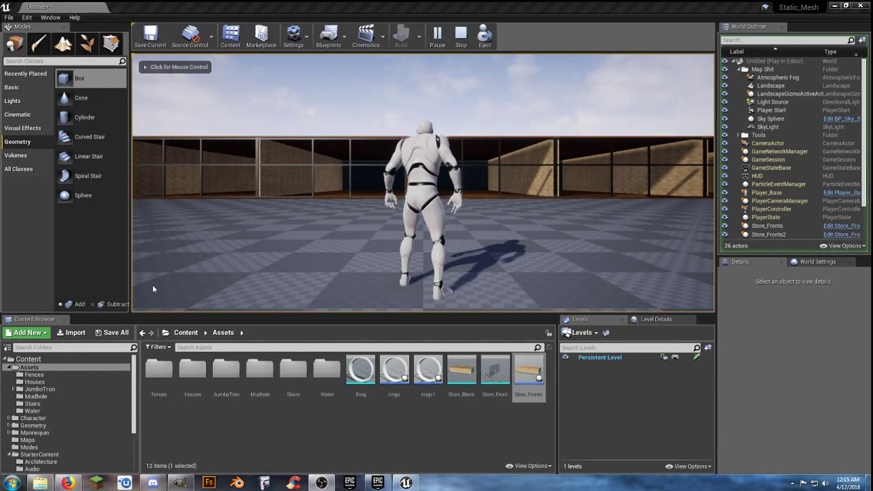
click(351, 222)
key(a)
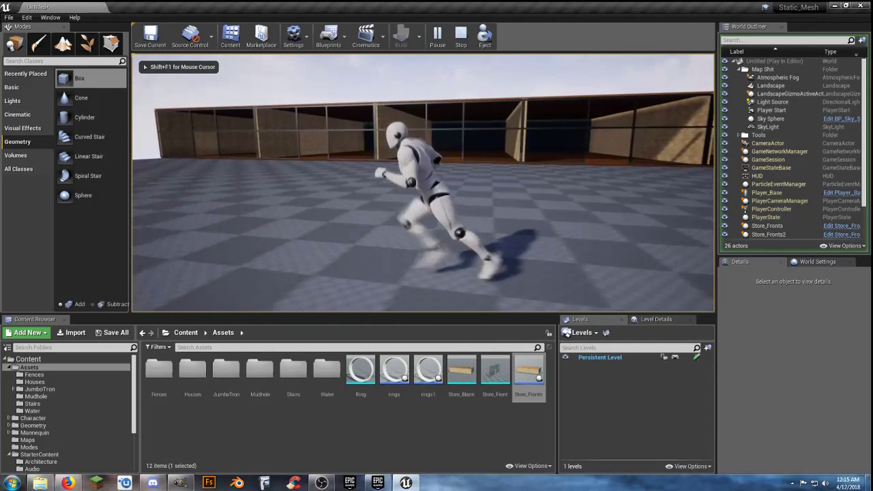
key(a)
key(w)
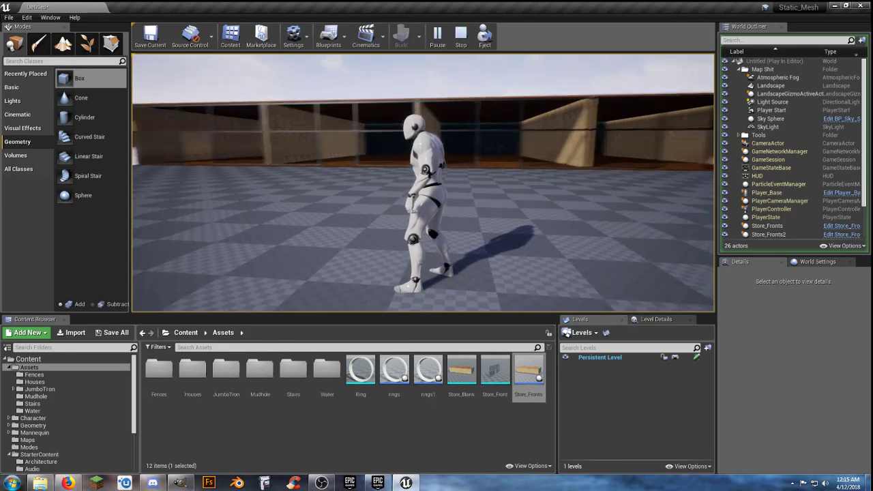
key(s)
key(w)
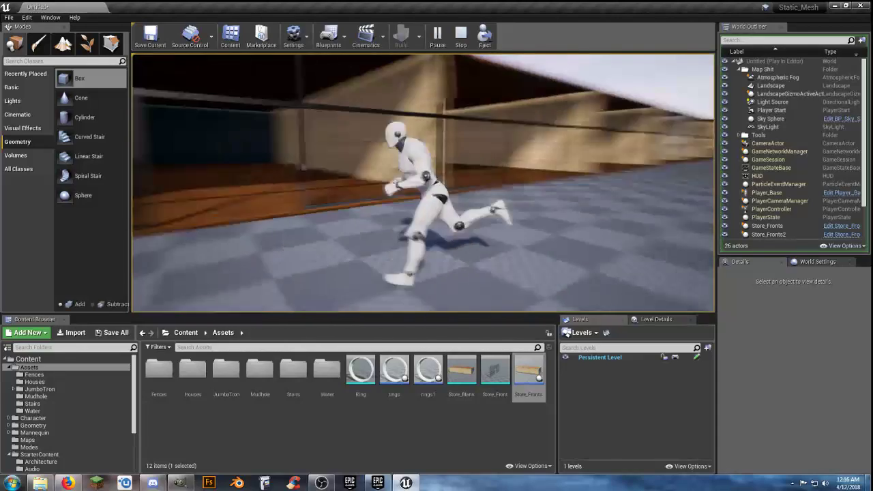
key(s)
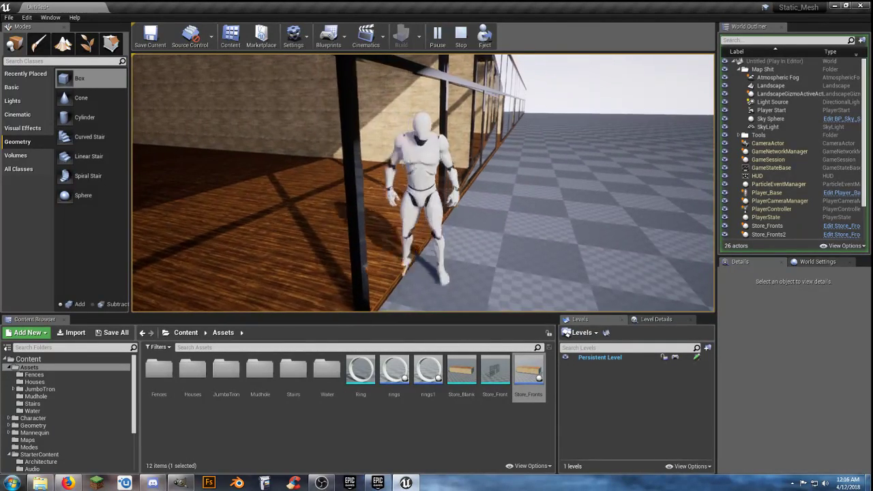
Walk the character into one of the stores, go to its back wall, and turn toward the glass front
key(w)
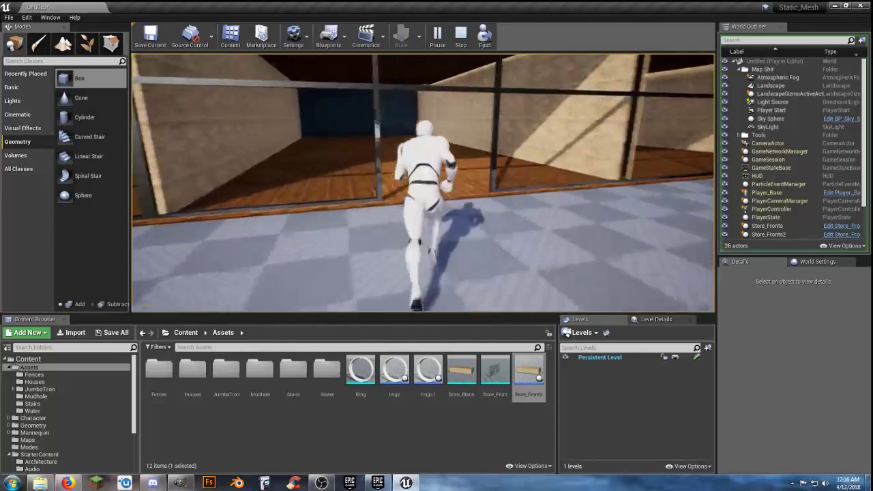
key(d)
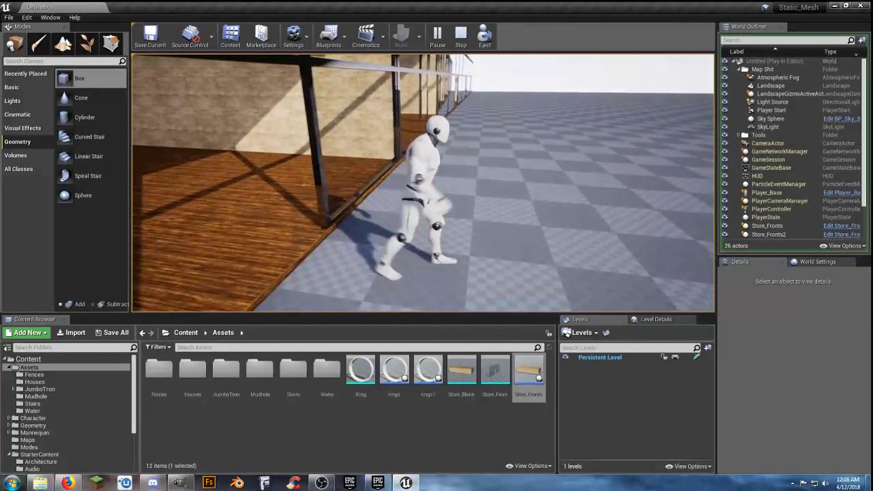
key(w)
key(w)
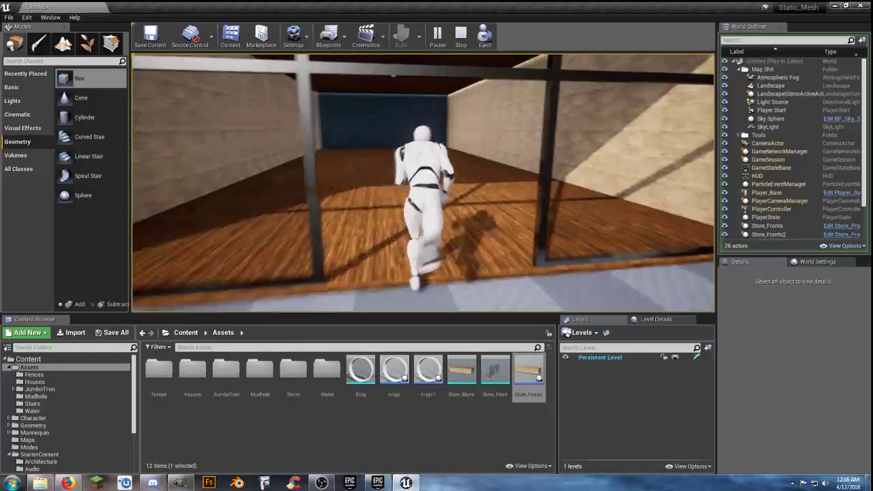
key(w)
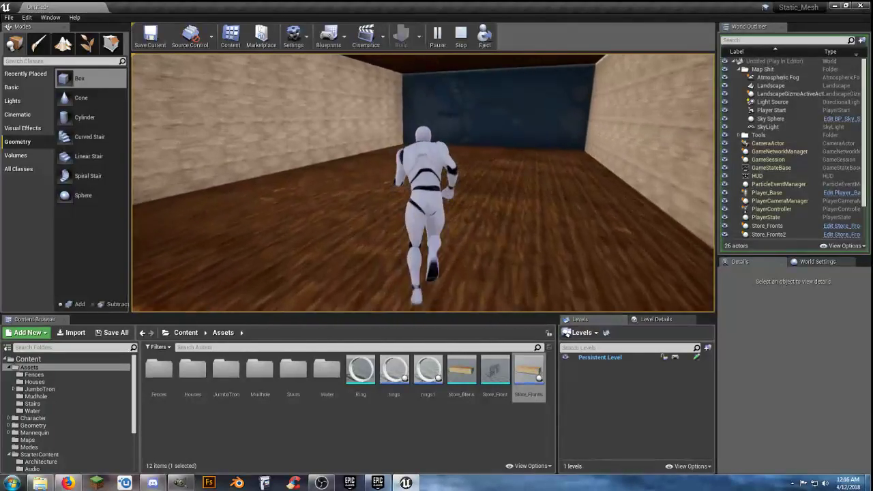
key(w)
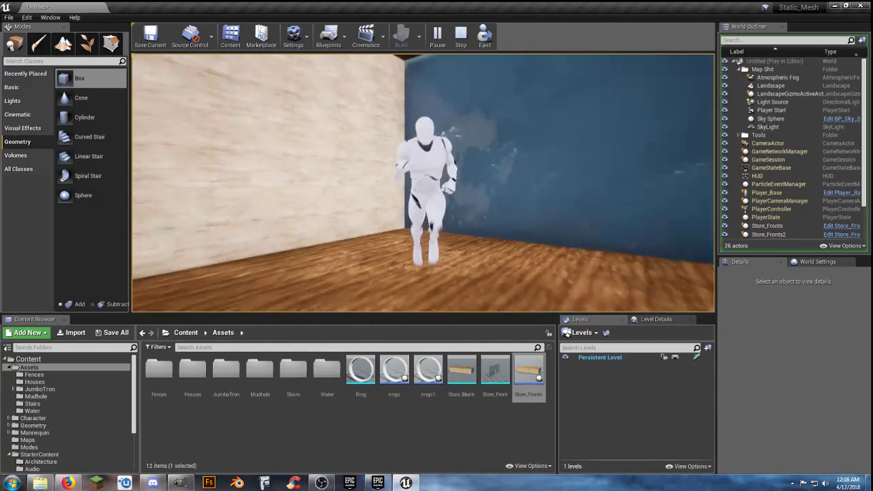
key(s)
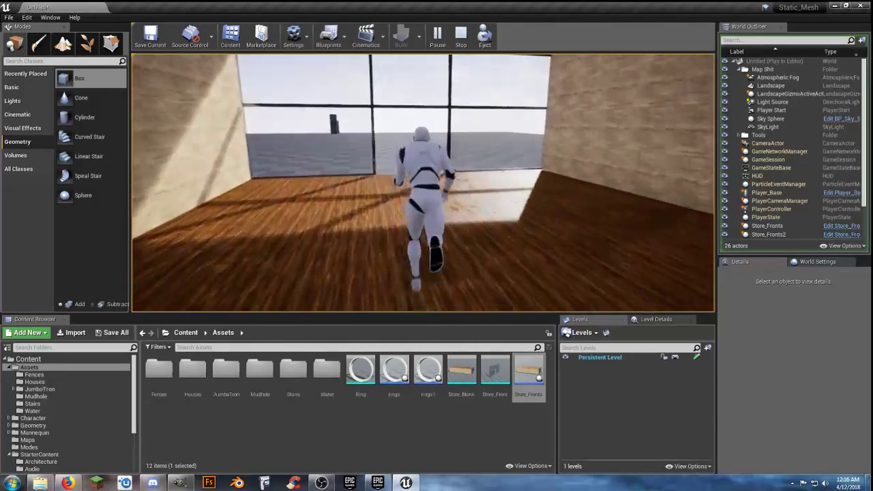
Run the character out of the store and across the floor to view the whole row from outside
key(w)
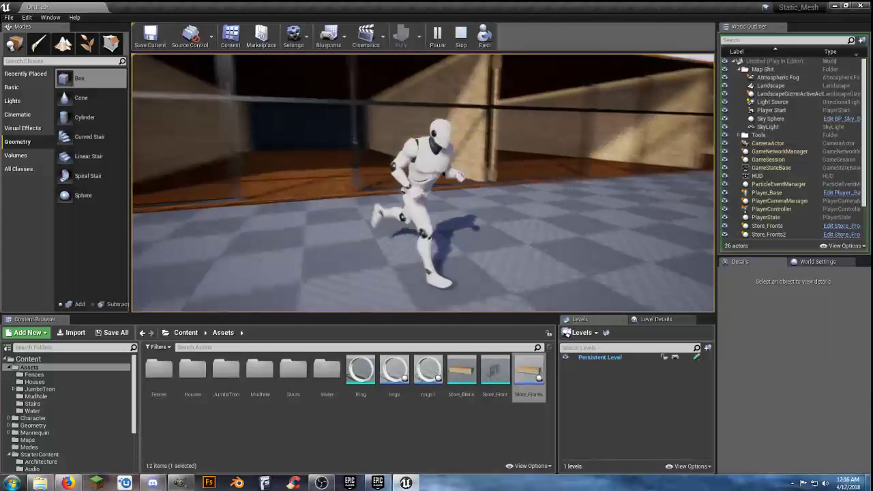
key(s)
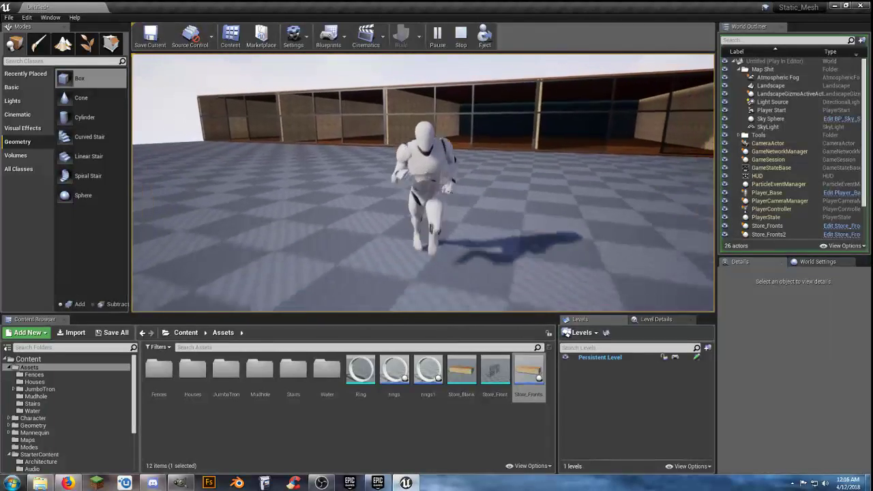
key(a)
key(w)
key(d)
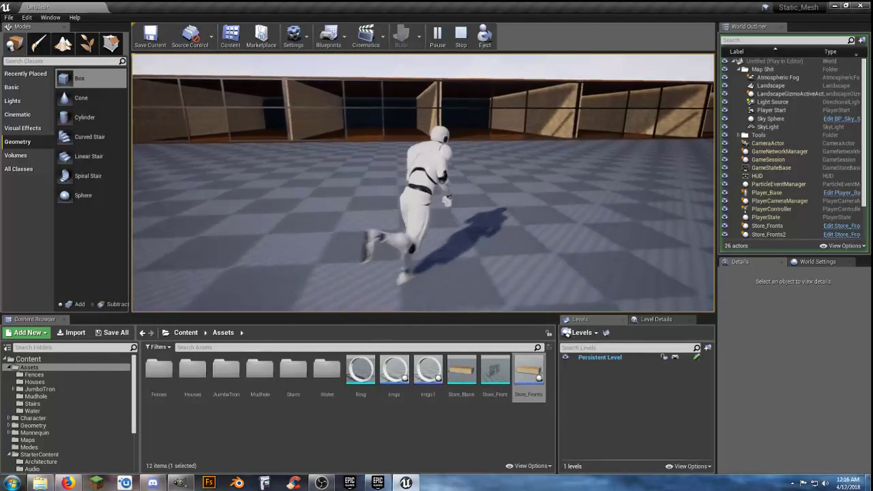
key(d)
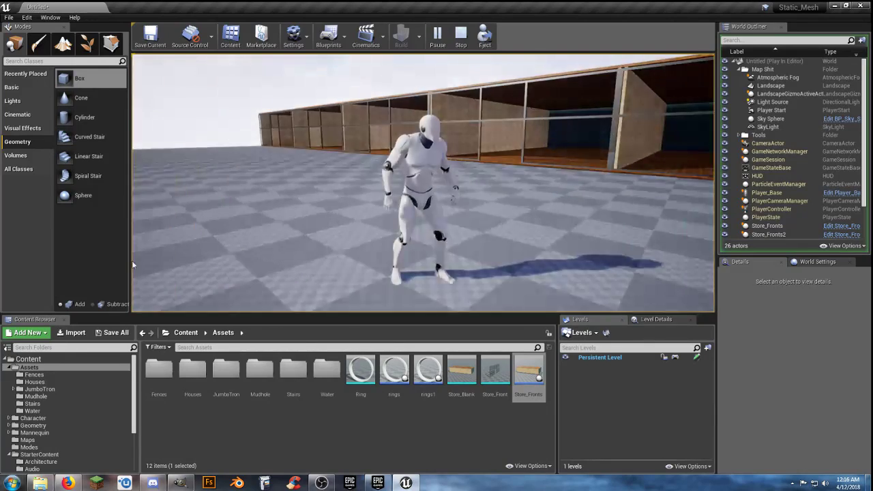
Stop playing and delete the last storefront, which overhangs the floor's edge, keeping Store_Fronts through Store_Fronts6
key(Escape)
right_drag(362, 253, 341, 171)
key(w)
key(s)
mouse_move(349, 240)
right_down()
mouse_move(350, 301)
mouse_move(349, 240)
right_up()
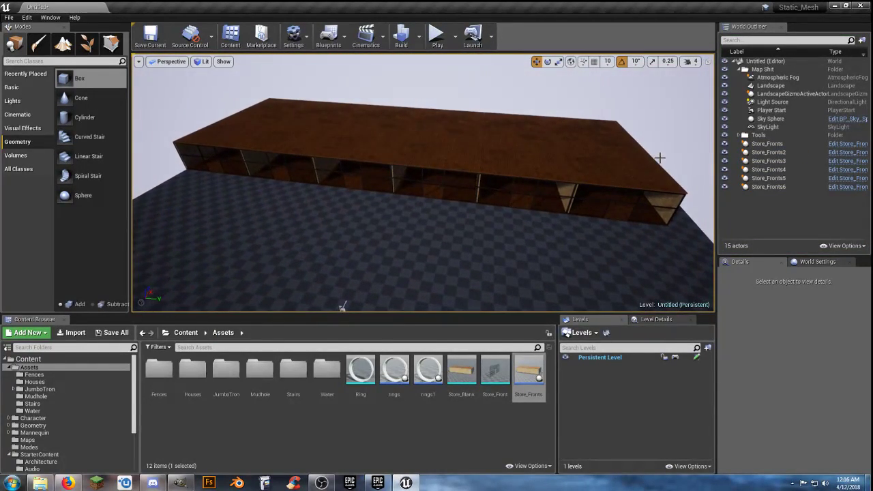
key(d)
right_drag(493, 236, 477, 261)
key(w)
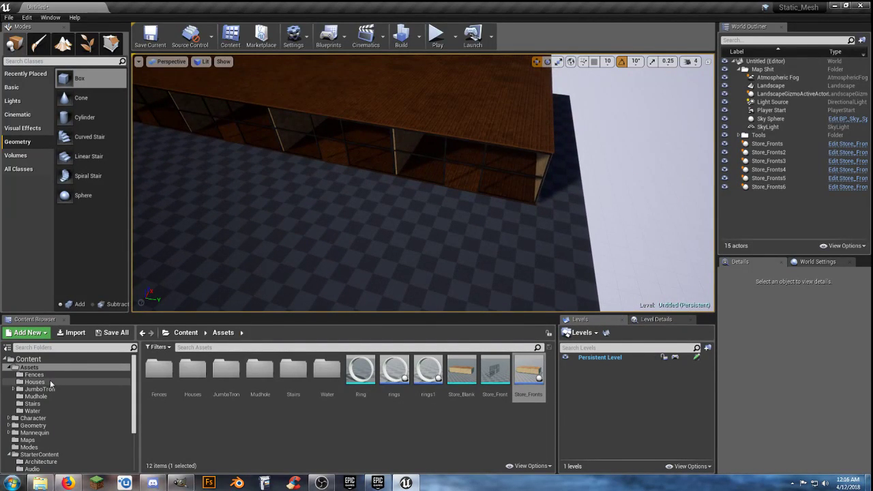
Place the Wood_Floater staircase from the Stairs folder before the stores, raise it to Z about 22 and shift it to X about 640
click(41, 404)
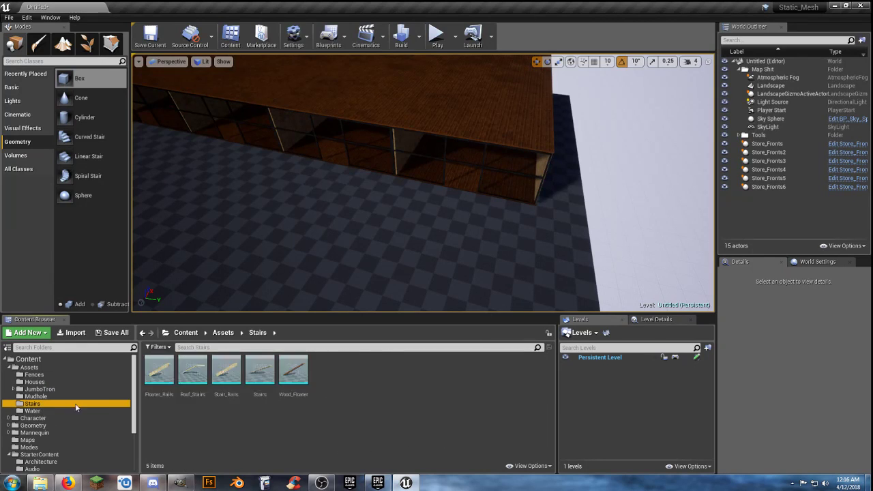
drag(294, 371, 343, 233)
right_drag(406, 232, 273, 232)
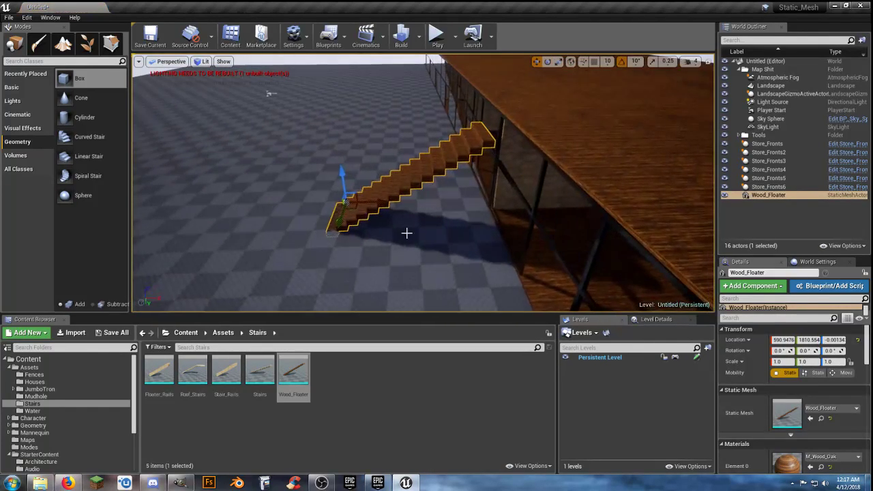
drag(341, 185, 341, 171)
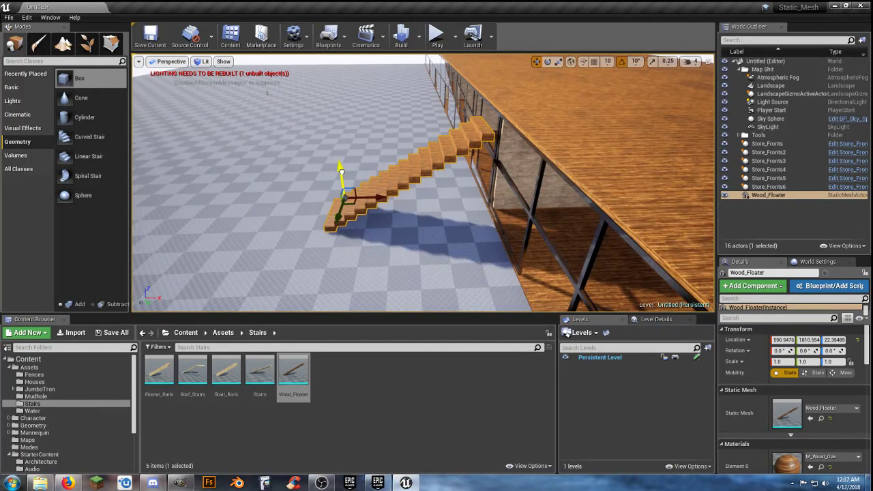
drag(379, 198, 390, 198)
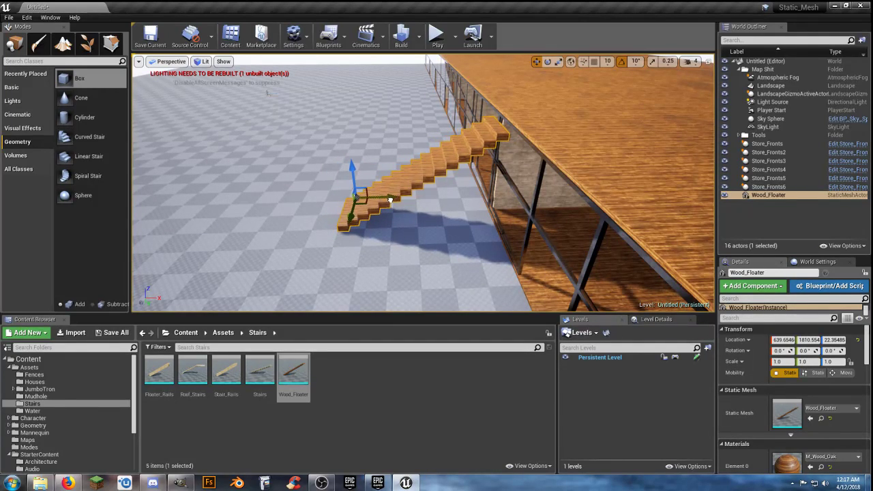
Place Roof_Stairs farther along the row, raised to Z about 16 and shifted to X about 249, Y about 825
right_drag(449, 257, 354, 226)
drag(192, 369, 403, 217)
right_drag(352, 192, 353, 236)
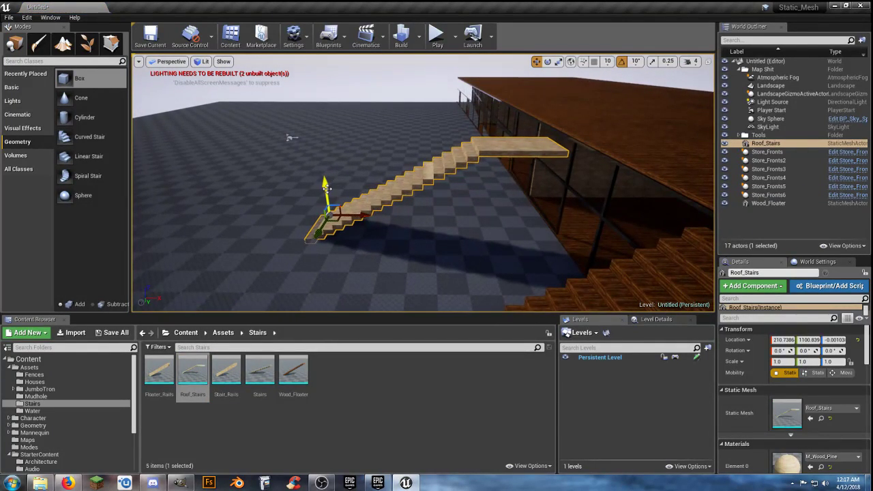
drag(326, 189, 327, 186)
drag(359, 213, 369, 213)
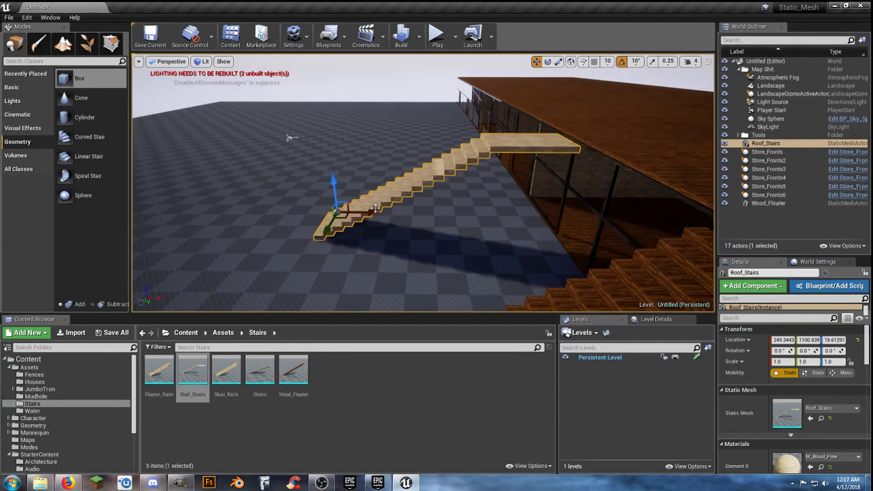
drag(323, 232, 330, 204)
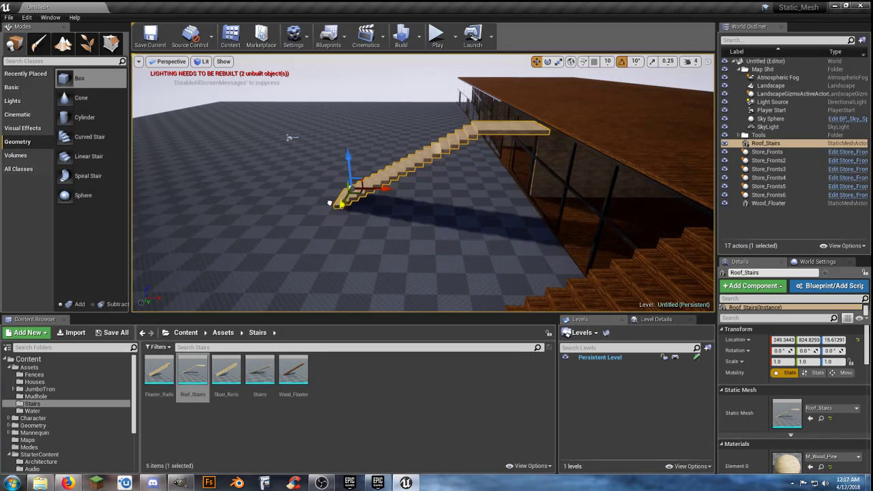
Place the Floater_Rails staircase farther along the row and move it up against the storefronts at about X 743, Y -101
right_drag(407, 234, 457, 307)
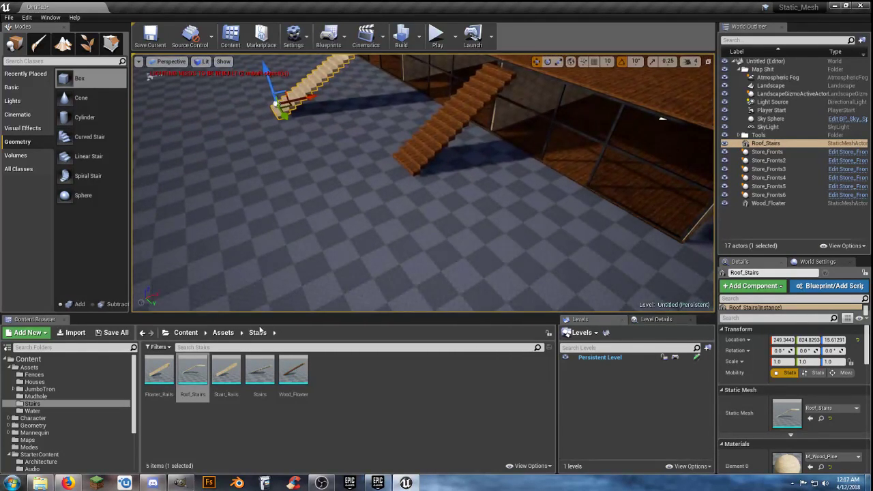
drag(164, 370, 230, 85)
right_drag(230, 86, 403, 137)
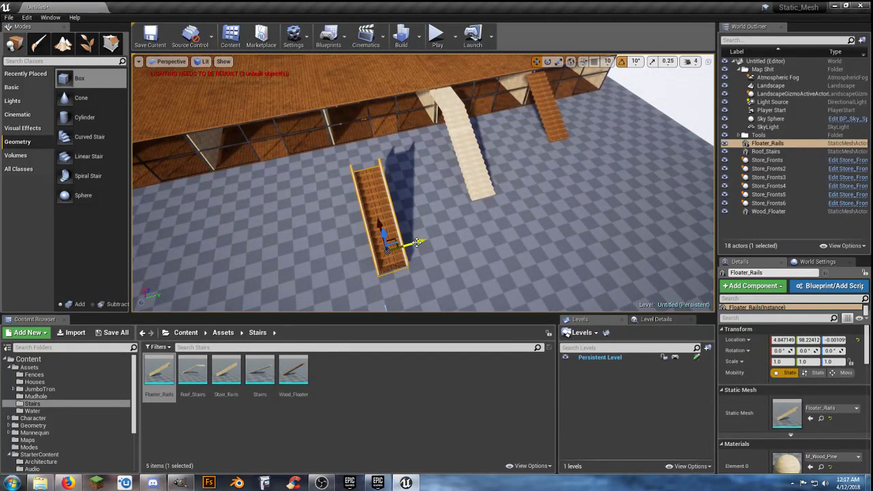
drag(398, 247, 389, 248)
right_drag(368, 246, 436, 246)
drag(367, 247, 295, 229)
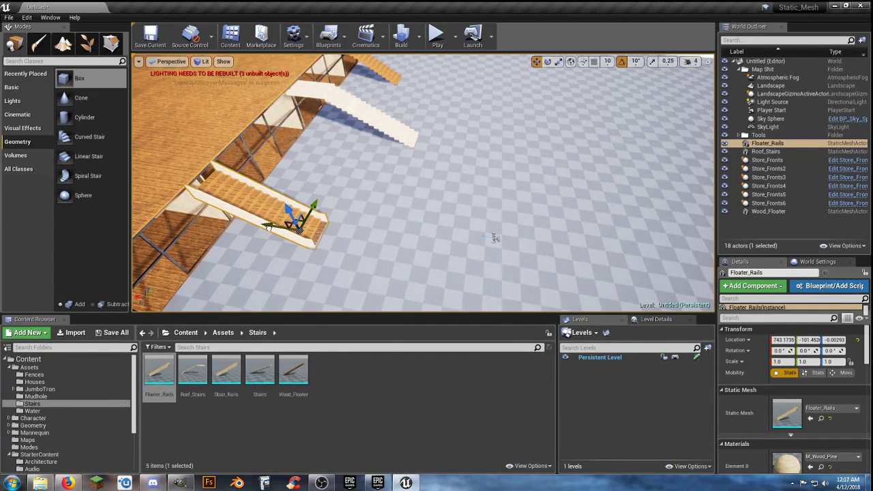
Raise the Floater_Rails staircase to Z about 21.5 and pull it away from the storefronts to X about 563
right_drag(271, 228, 171, 225)
right_drag(423, 182, 378, 199)
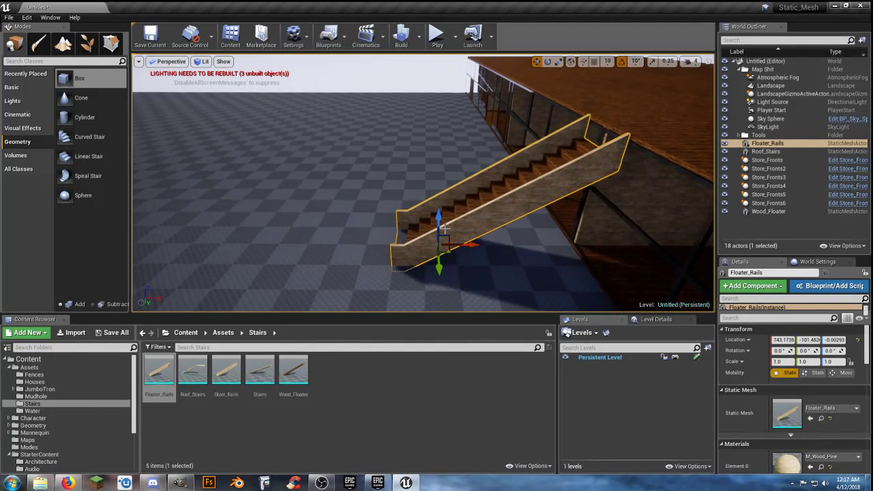
drag(438, 227, 438, 222)
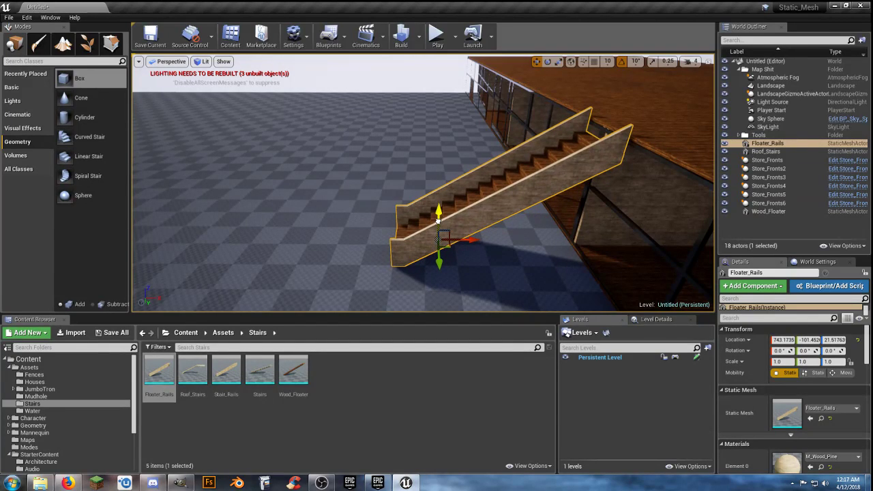
right_drag(420, 260, 409, 261)
right_drag(462, 253, 462, 254)
drag(473, 239, 416, 236)
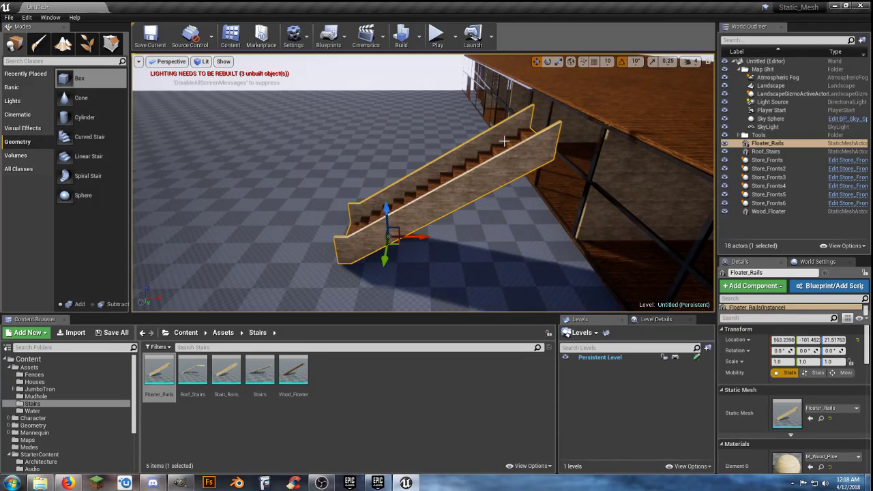
Scale the Floater_Rails staircase to about 1.22 in X and about 1.32 in Z
click(559, 61)
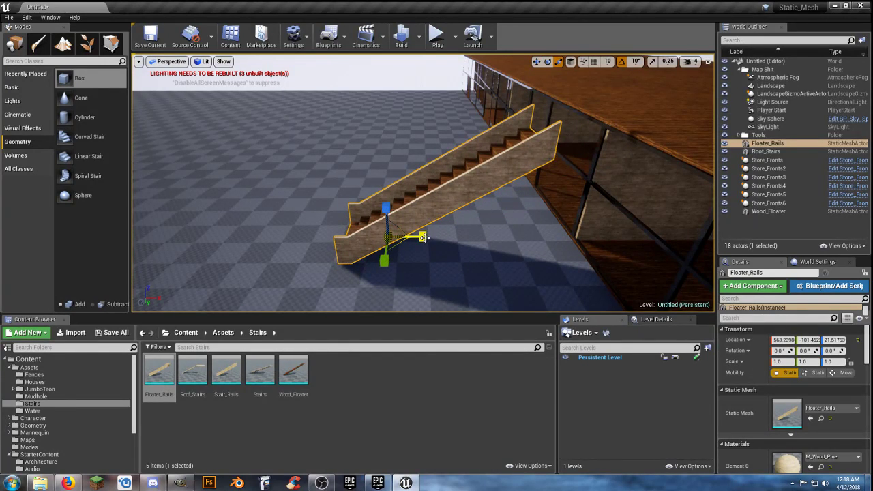
drag(419, 238, 426, 241)
drag(387, 212, 386, 205)
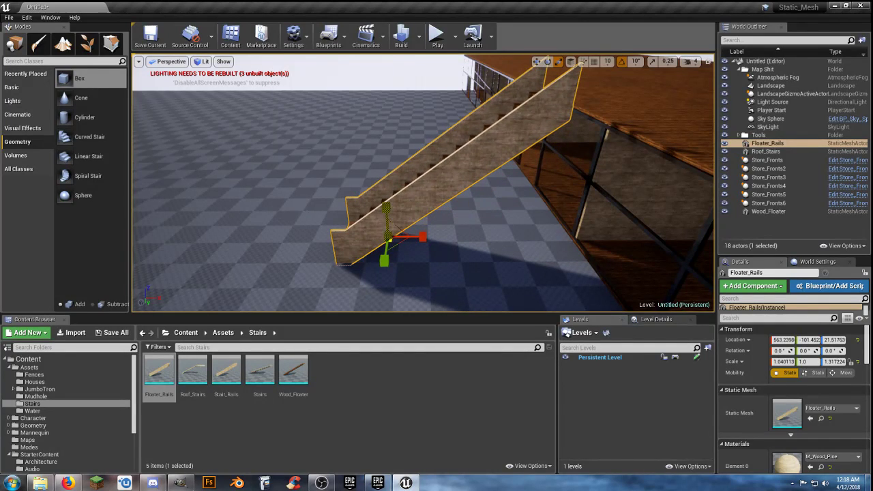
drag(423, 237, 431, 237)
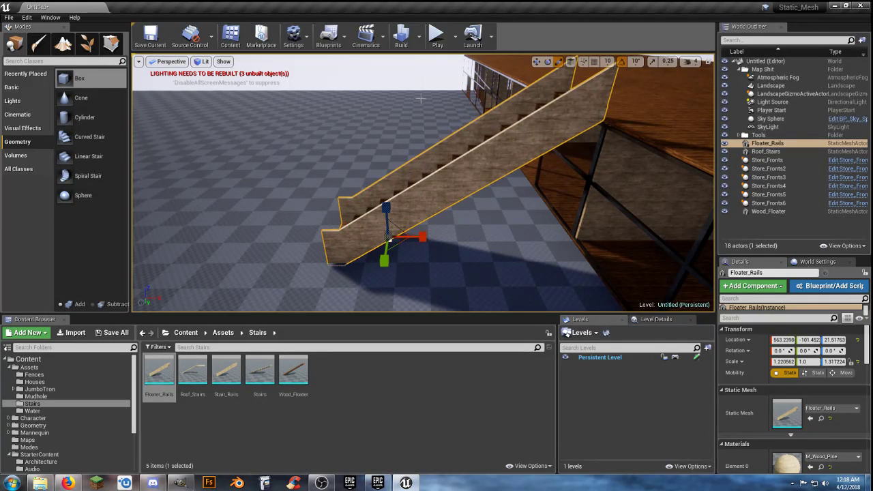
Play the level and run the character up the railed staircase onto the roof to test its fit, then stop playing
click(438, 35)
click(455, 114)
key(w)
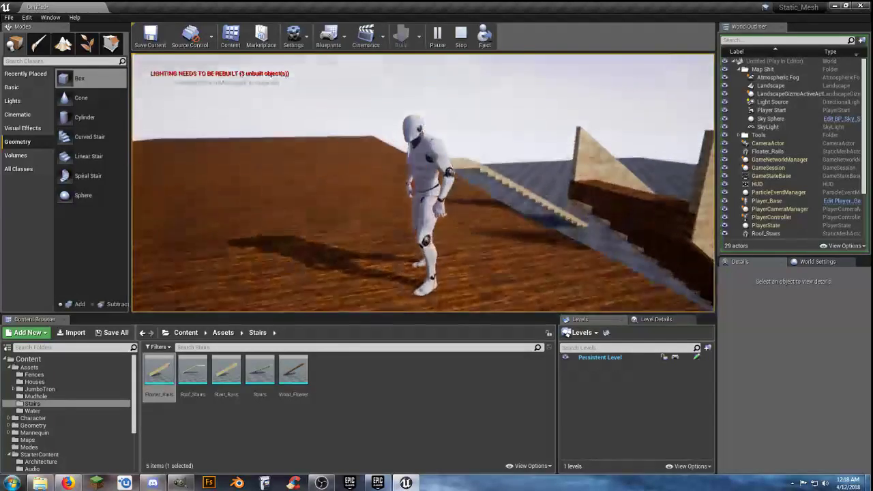
key(Escape)
Move the Floater_Rails staircase toward the roof to X about 619
right_drag(437, 183, 505, 232)
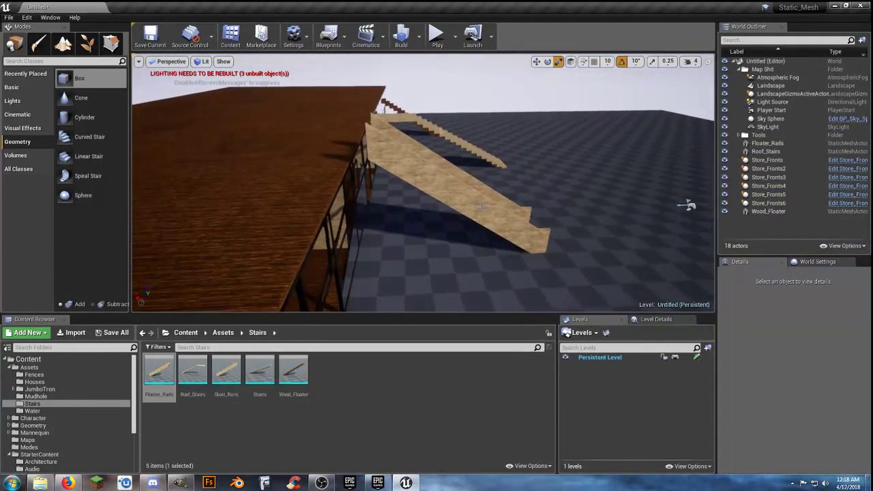
click(505, 232)
click(536, 62)
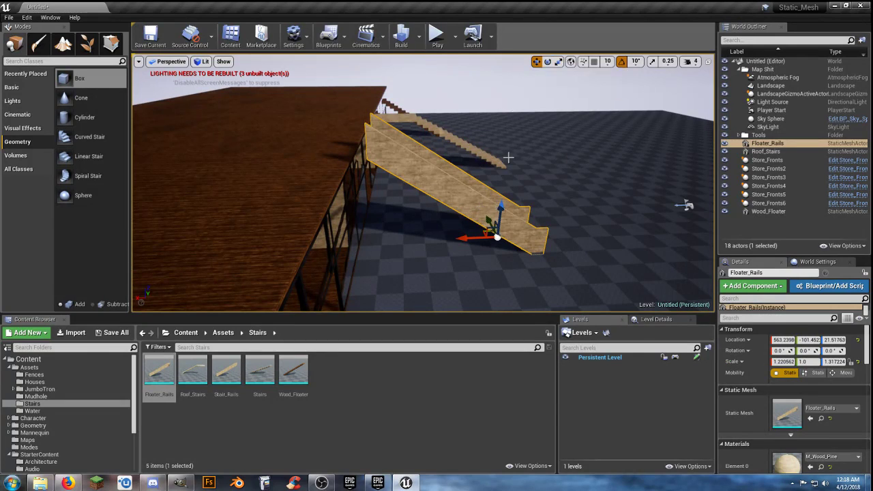
drag(467, 238, 451, 242)
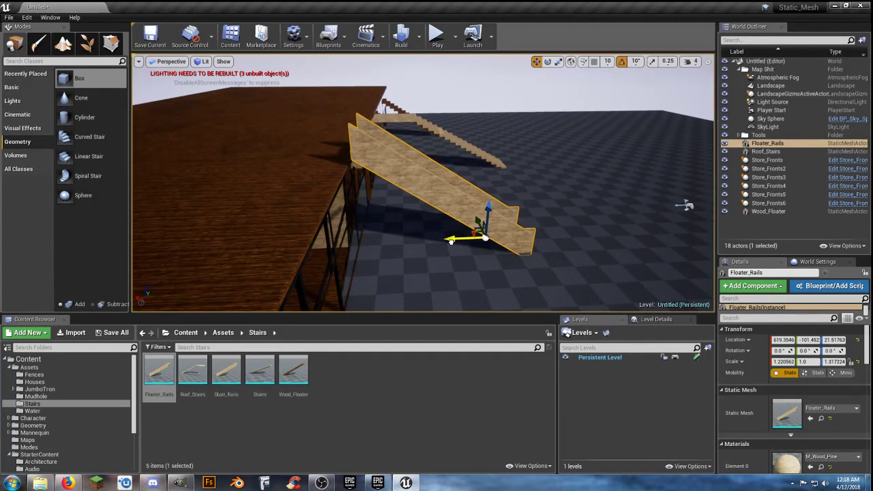
Test the moved railed staircase in play by running the character up it to the roof edge, and stop playing
click(436, 36)
key(w)
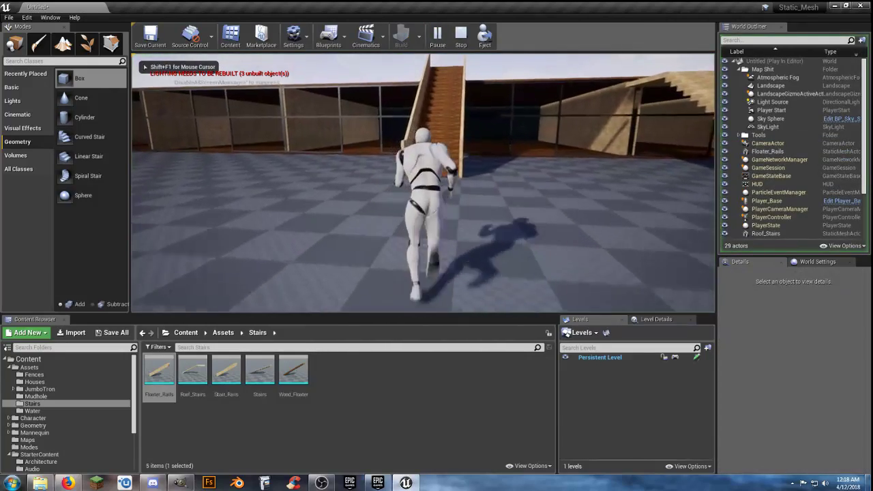
key(w)
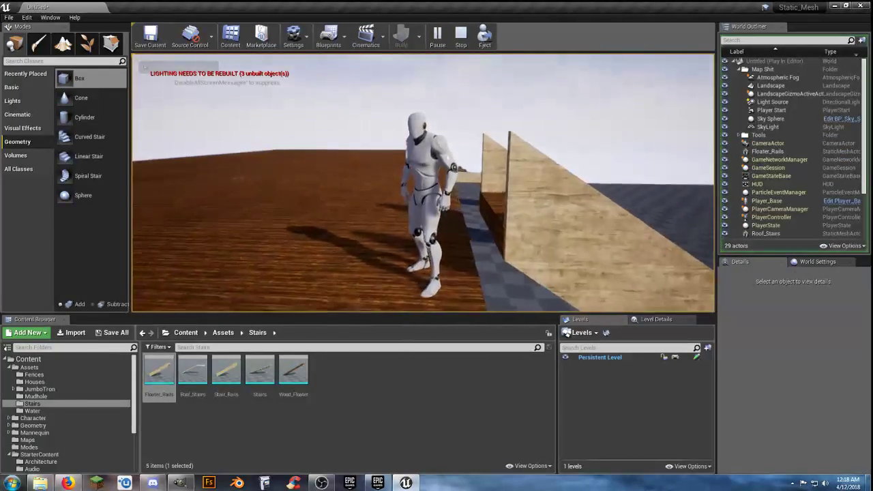
key(Escape)
Lower the Floater_Rails staircase's Z scale to about 1.14 and move it closer to the roof, to X about 648
right_drag(612, 158, 586, 208)
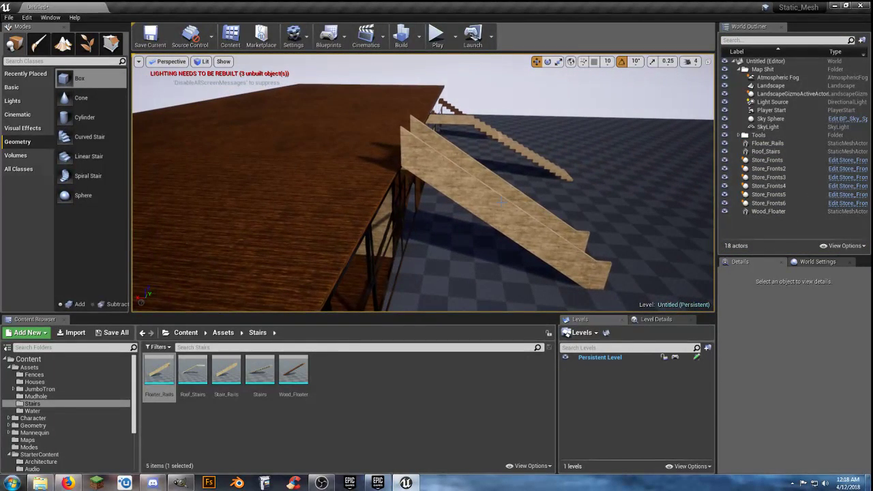
click(579, 217)
click(558, 62)
drag(551, 231, 552, 239)
right_drag(552, 239, 436, 287)
drag(505, 280, 509, 290)
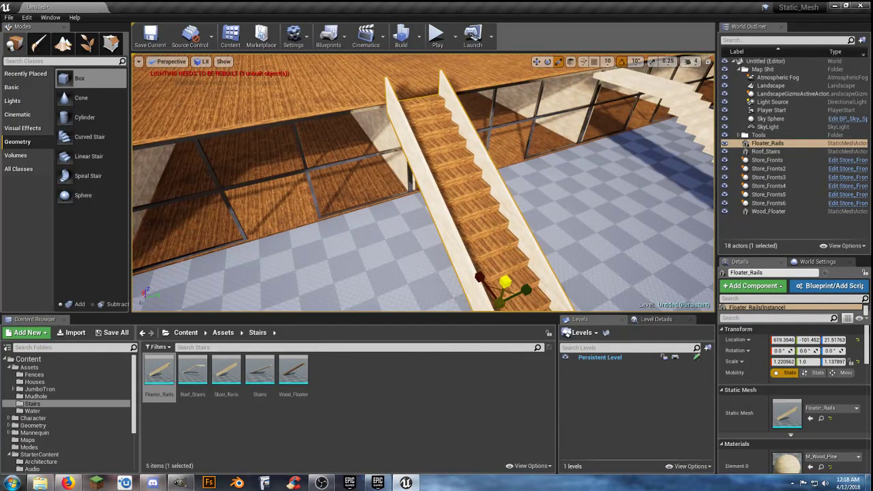
right_drag(506, 265, 526, 61)
drag(465, 168, 462, 170)
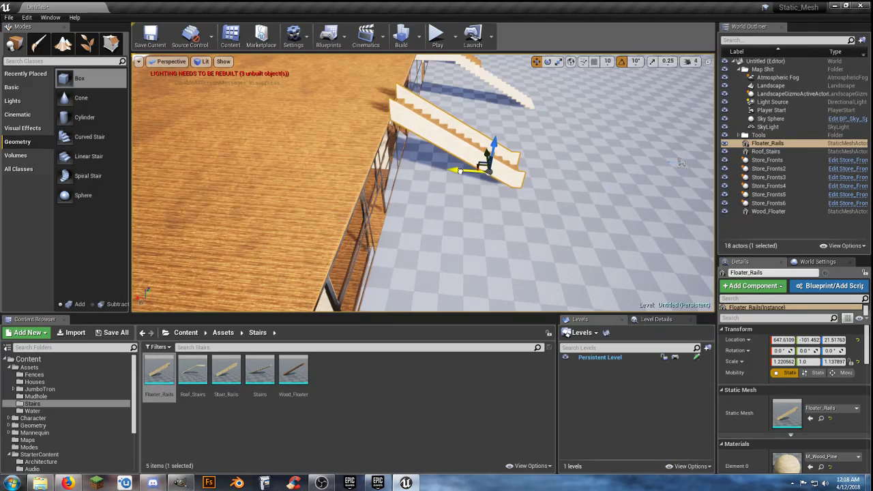
Play the level and run the character up and down the staircases and along the roof to test the access
click(439, 35)
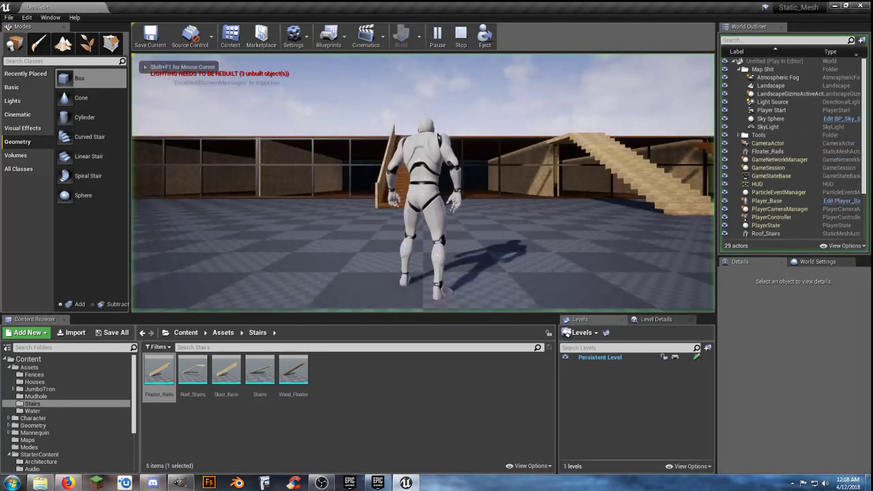
key(w)
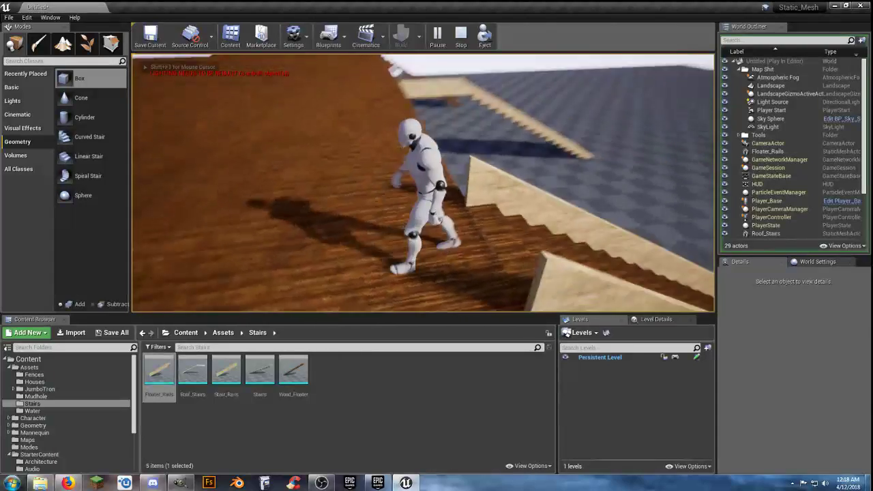
key(w)
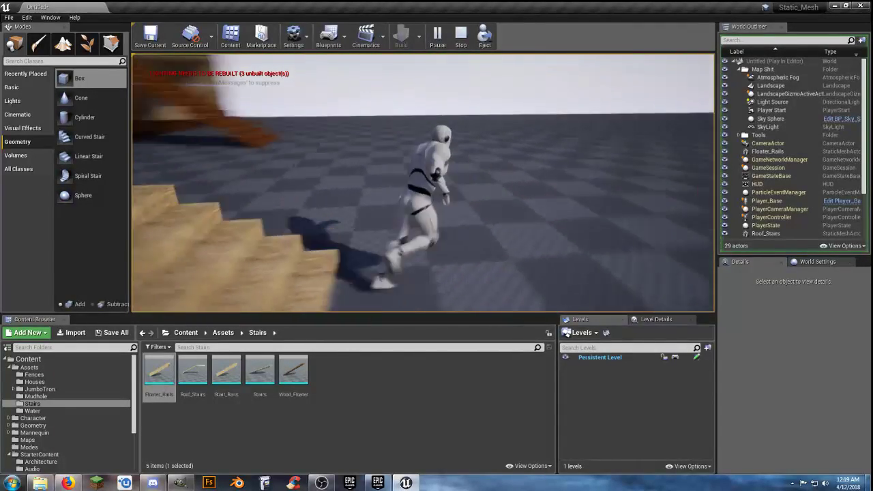
key(w)
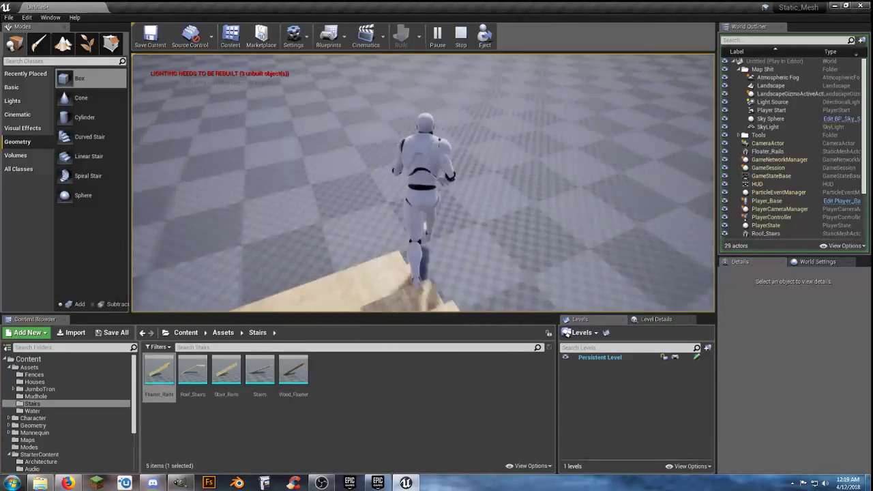
key(w)
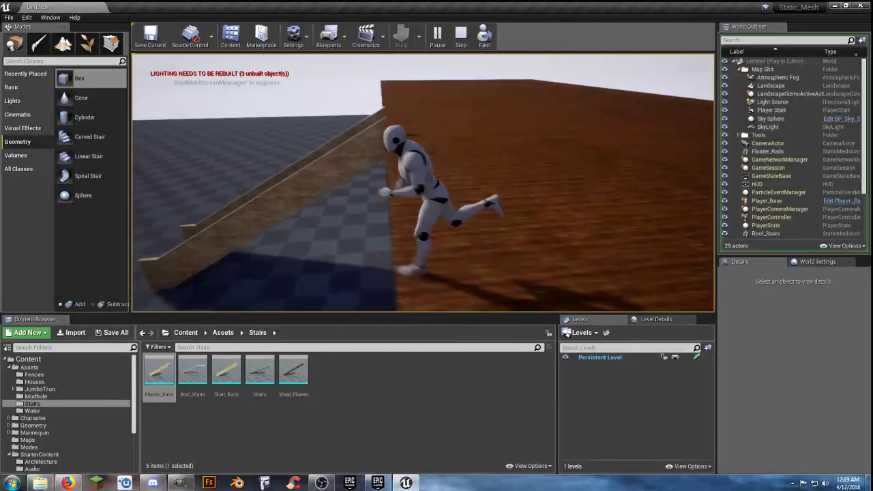
Run the character down to the floor, stand it facing a store's glass front, and stop playing
key(d)
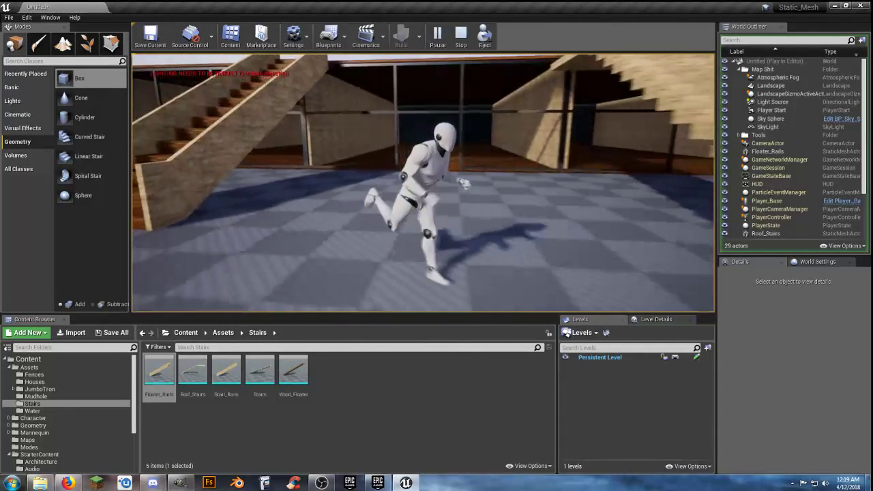
key(s)
key(a)
key(w)
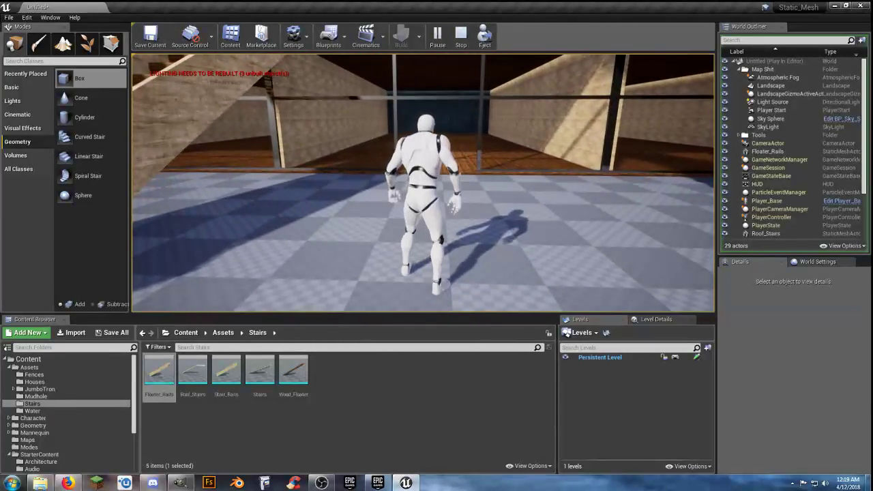
key(Escape)
Place the starter content's Blueprint_CeilingLight on the floor inside the store in front of the blue back wall
key(w)
mouse_move(446, 201)
right_down()
mouse_move(446, 209)
mouse_move(434, 170)
mouse_move(446, 201)
right_up()
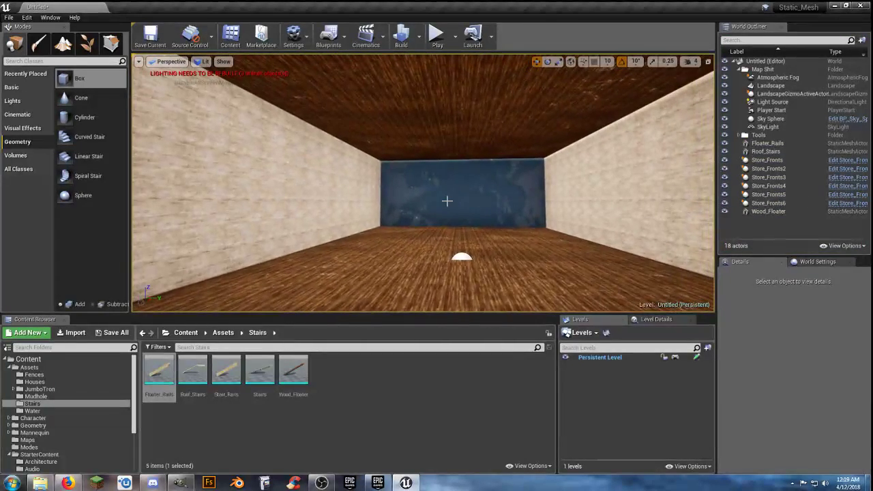
click(47, 457)
scroll(51, 450, down, 3)
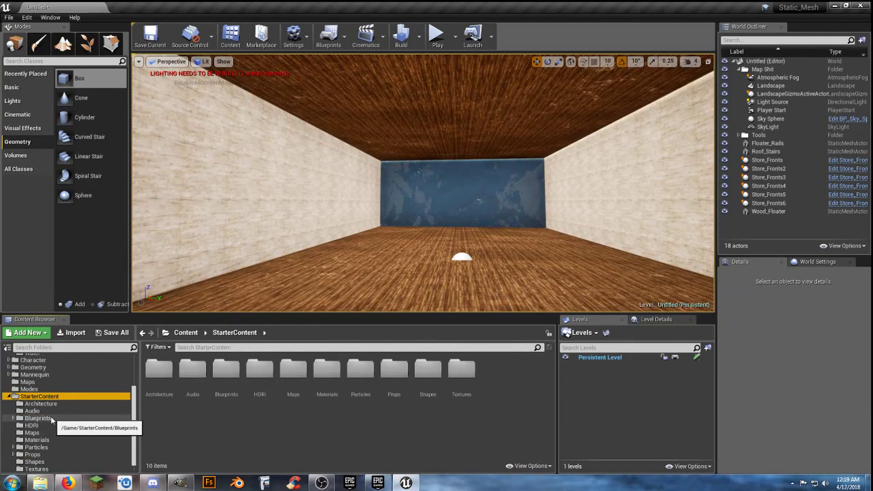
click(38, 419)
drag(192, 372, 466, 269)
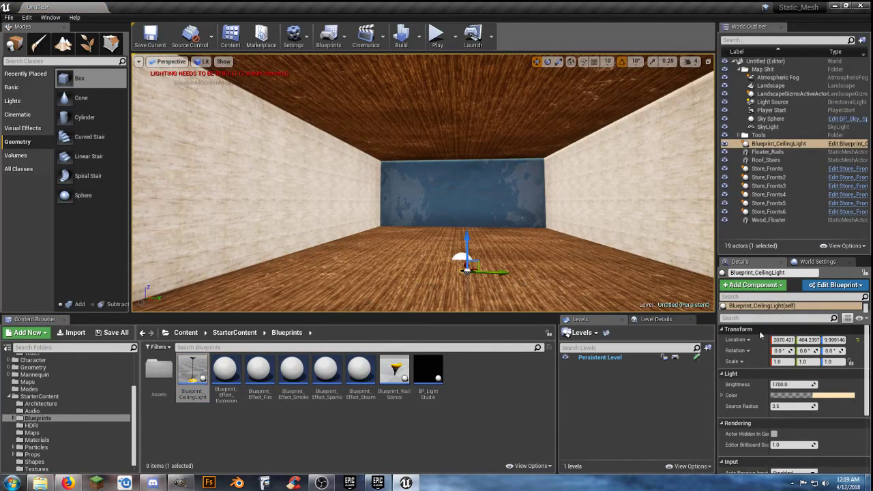
Set the ceiling light's X, Y and Z location to 0
click(784, 340)
text(0)
key(Tab)
text(0)
key(Tab)
text(0)
key(Return)
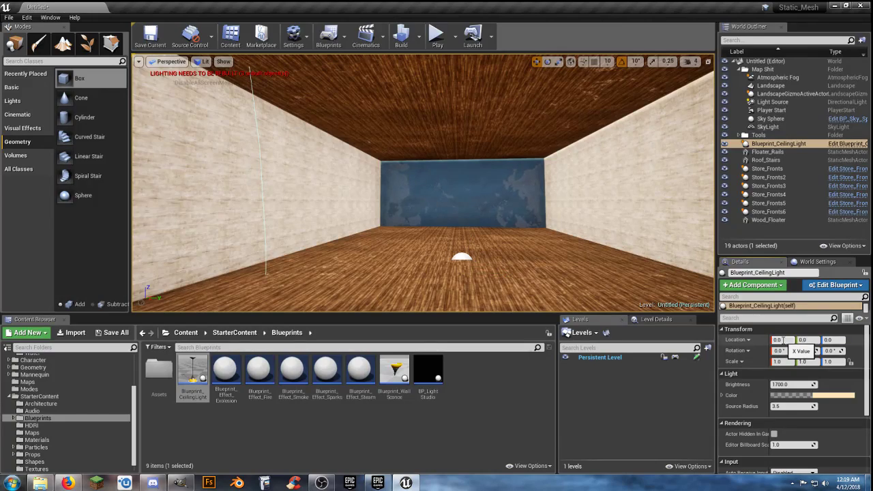
Move the ceiling light into the store and up against its ceiling, to X about 1995, Y about 402 and Z about 406
key(f)
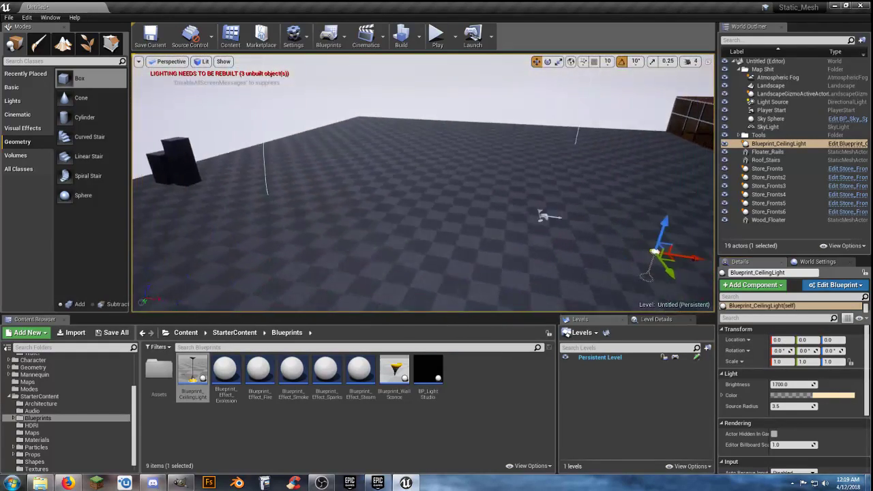
right_drag(273, 185, 409, 186)
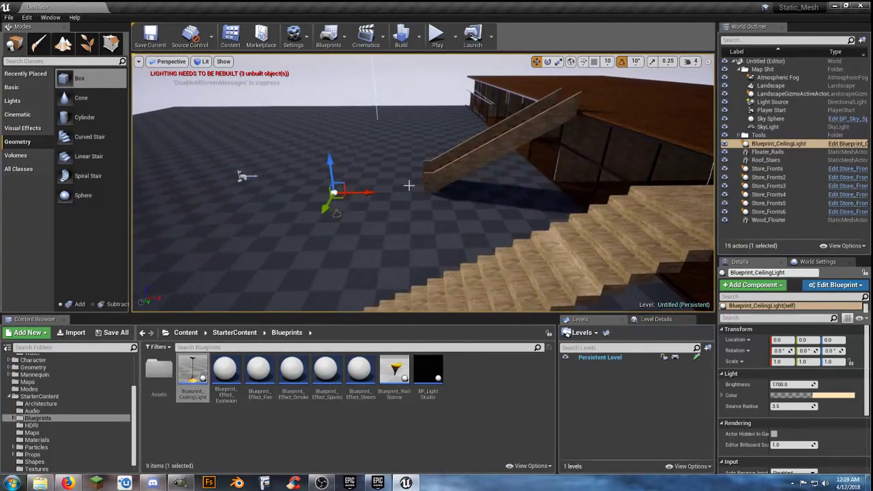
drag(370, 192, 638, 193)
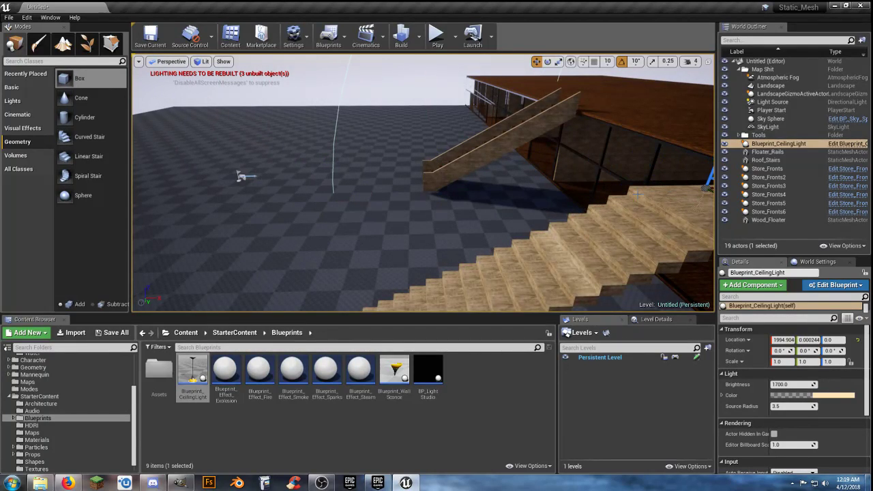
key(f)
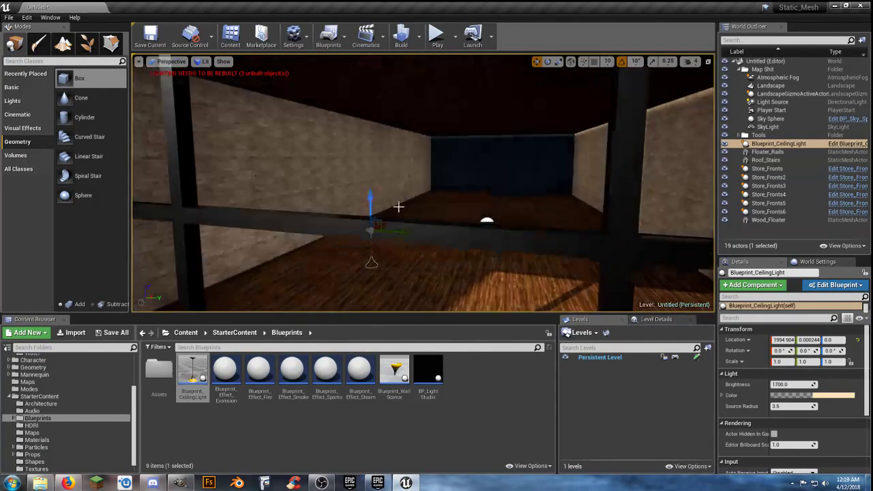
scroll(399, 206, up, 4)
drag(357, 250, 514, 270)
drag(484, 244, 485, 65)
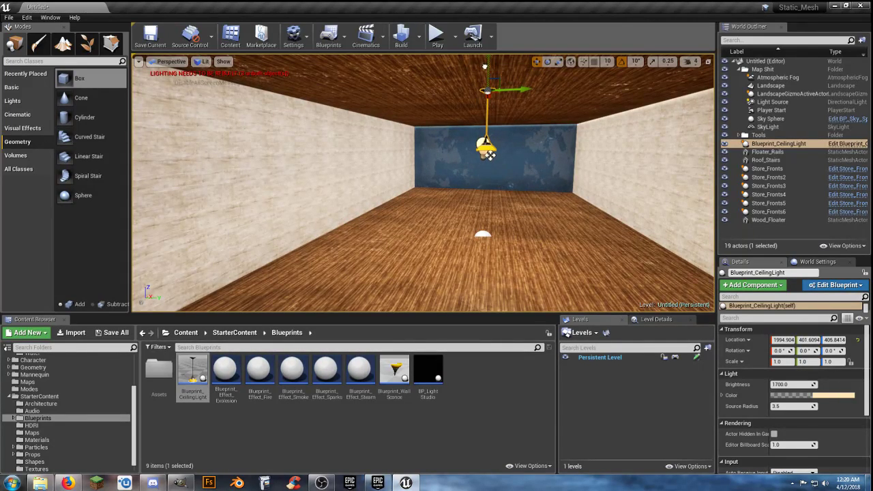
Play the level, run the character into the store to check the hanging ceiling light, and stop playing
click(418, 35)
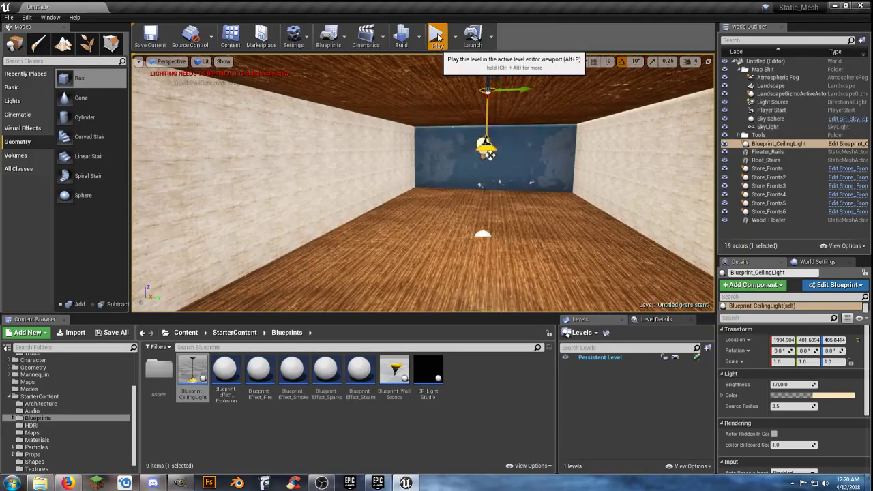
click(437, 37)
key(w)
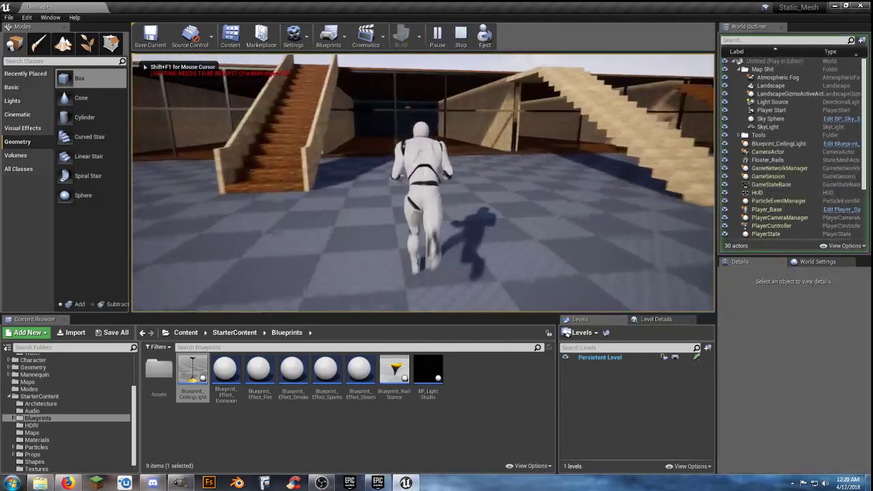
key(w)
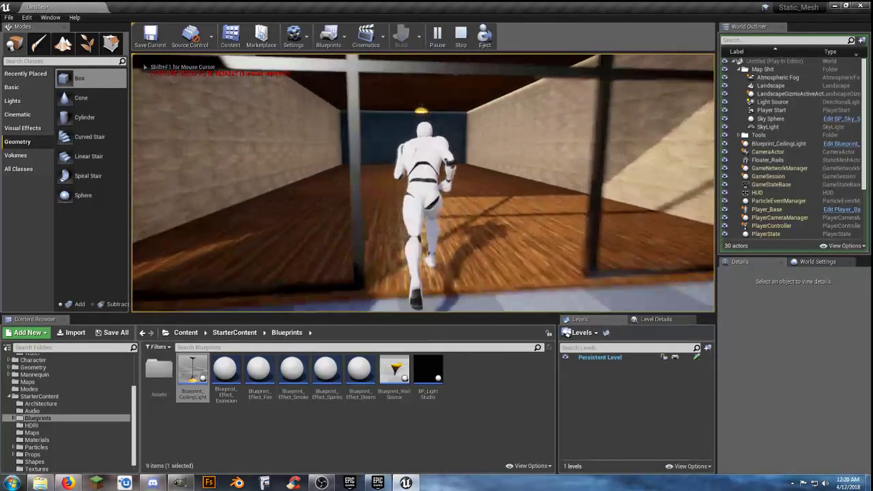
key(w)
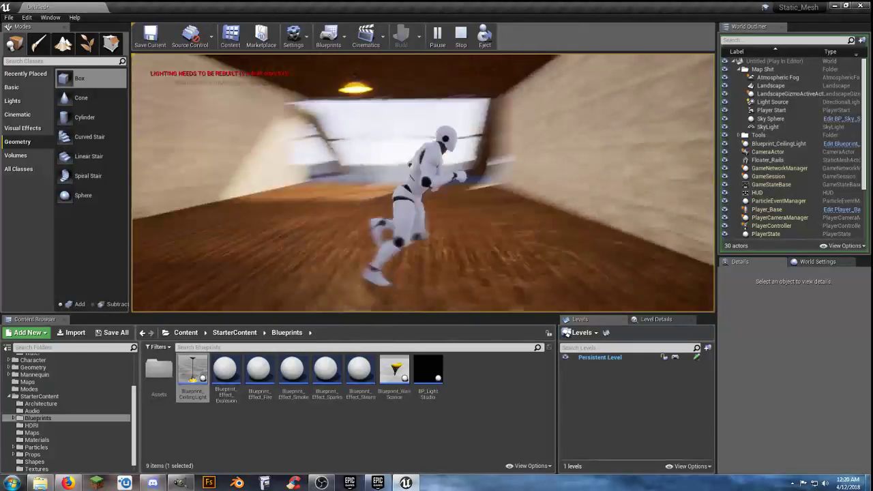
key(w)
key(Escape)
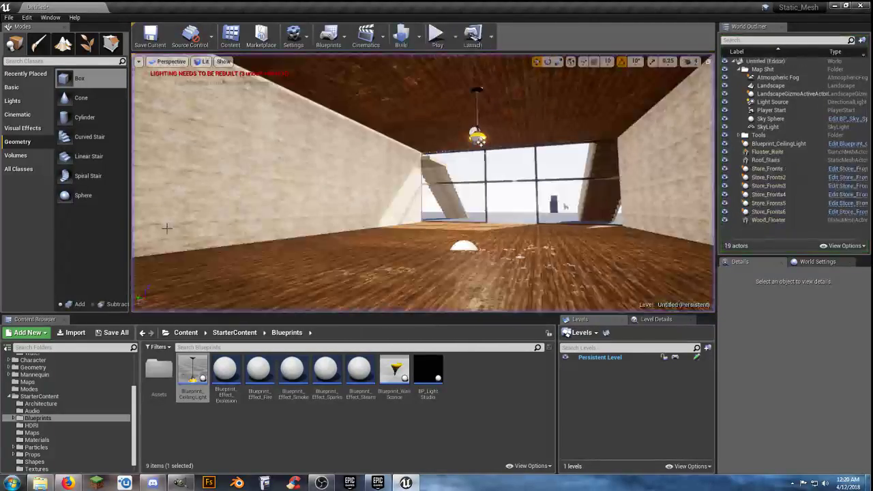
Open Blueprint_CeilingLight and examine its PointLight1 and SM_Lamp_Ceiling components and its construction script
click(189, 375)
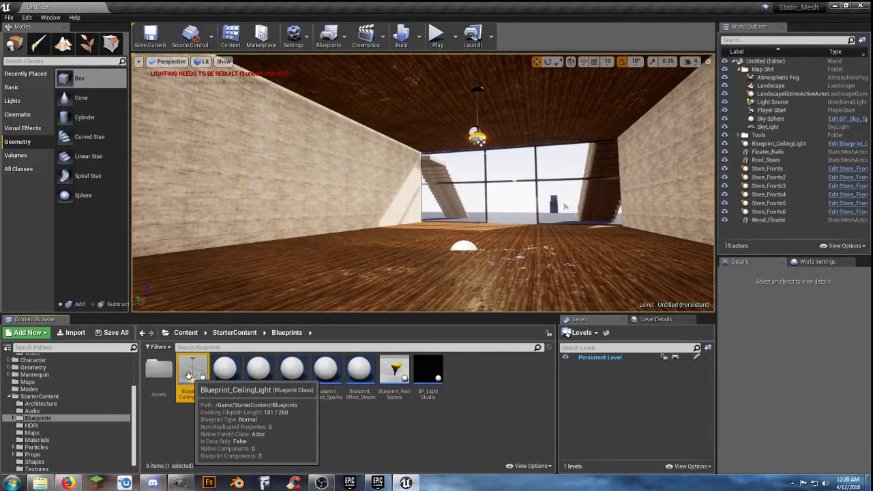
double_click(189, 376)
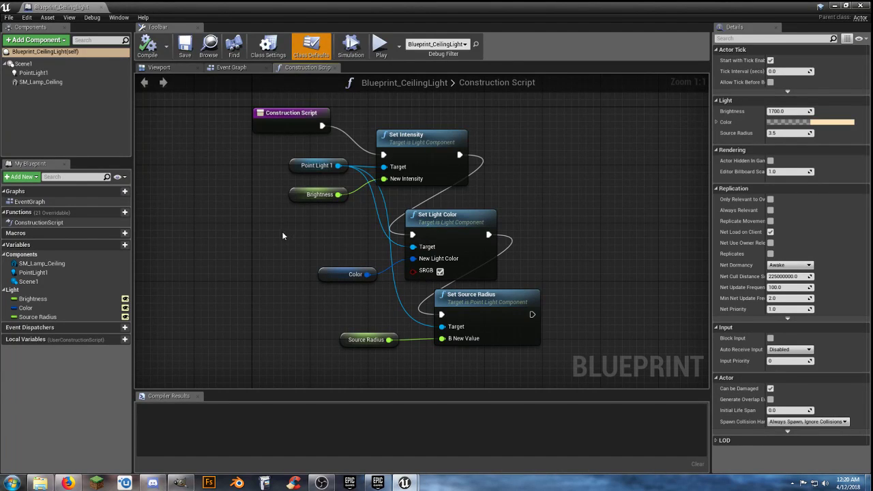
click(159, 68)
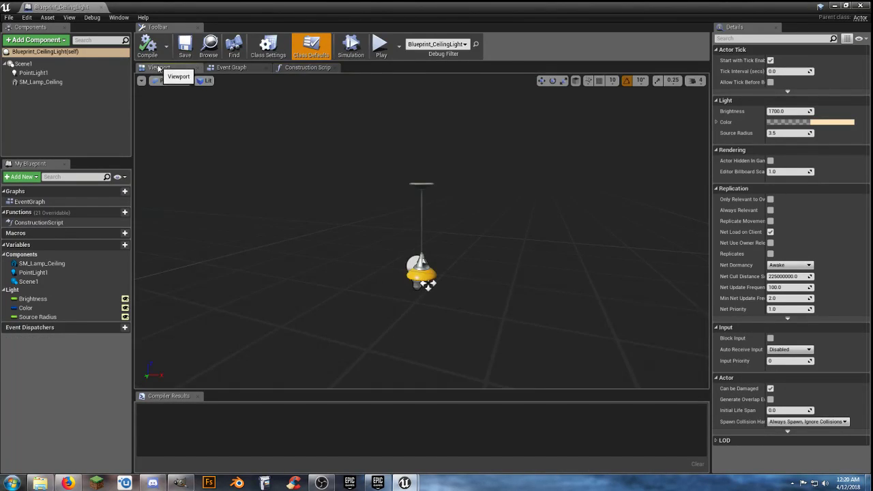
click(23, 64)
click(34, 73)
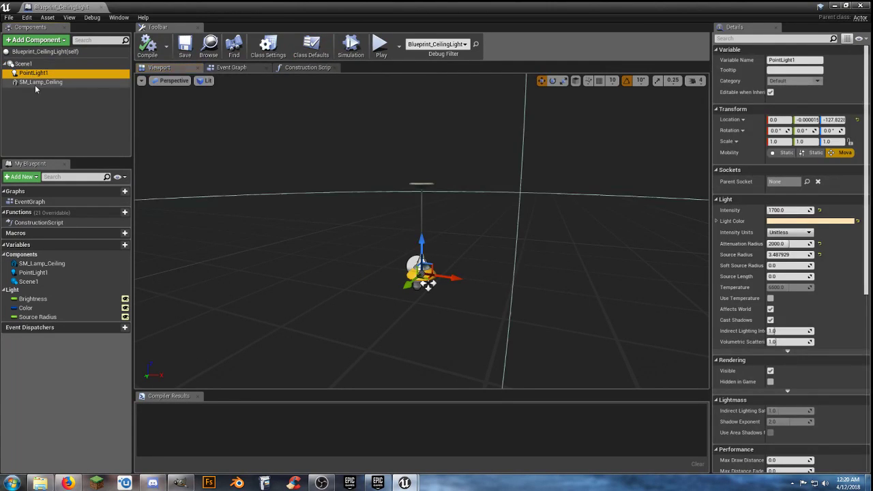
click(41, 83)
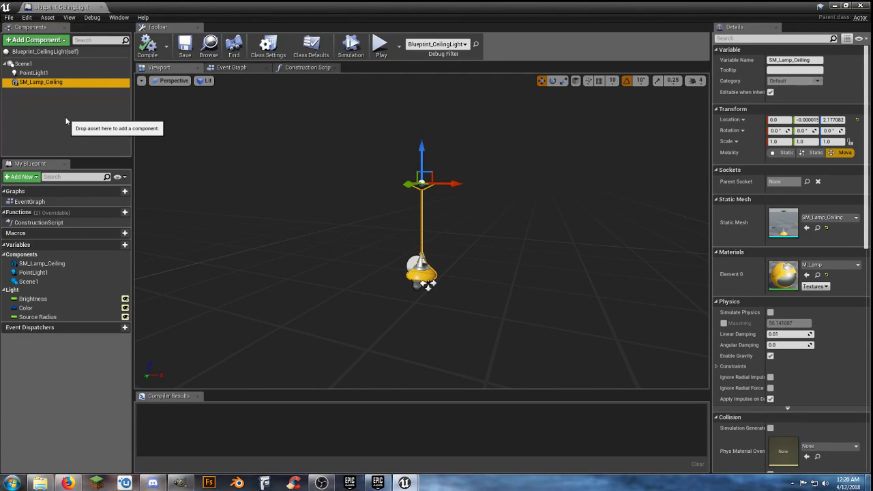
click(305, 68)
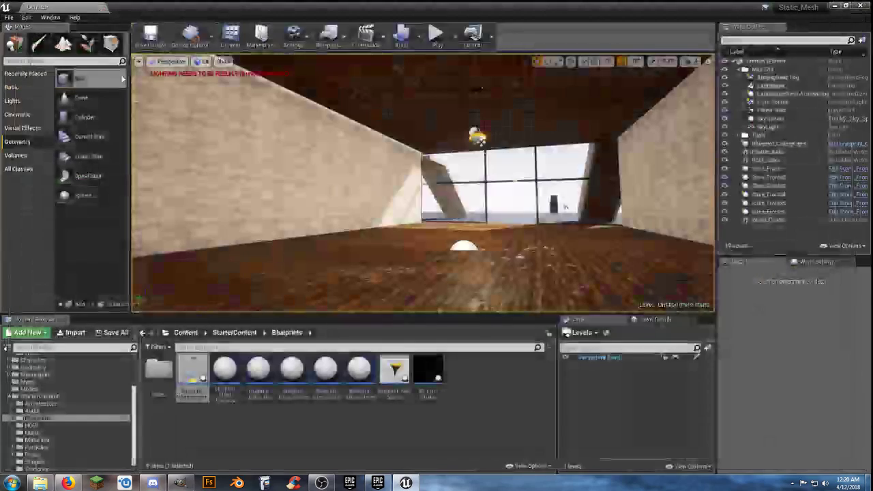
Place Blueprint_WallSconce on the store's light side wall and rotate it to -90° about Z so it sits against the wall
key(w)
right_drag(437, 288, 372, 297)
drag(396, 372, 386, 249)
right_drag(386, 249, 304, 291)
key(w)
key(s)
key(s)
key(w)
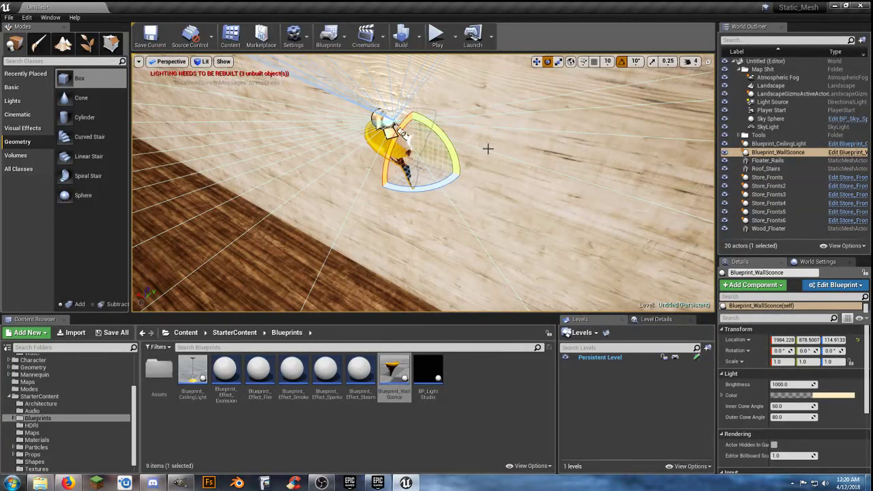
drag(424, 191, 409, 192)
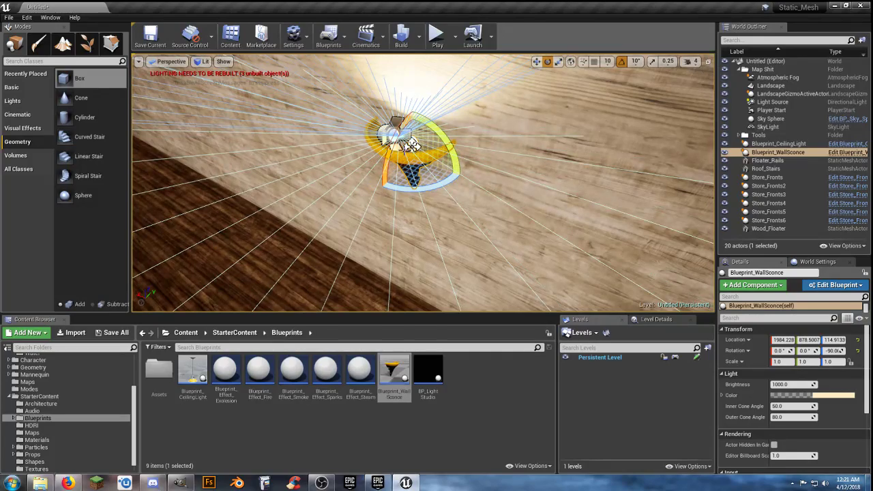
Play the level, run the character into the store up to the wall sconce to check its light, and stop playing
click(433, 37)
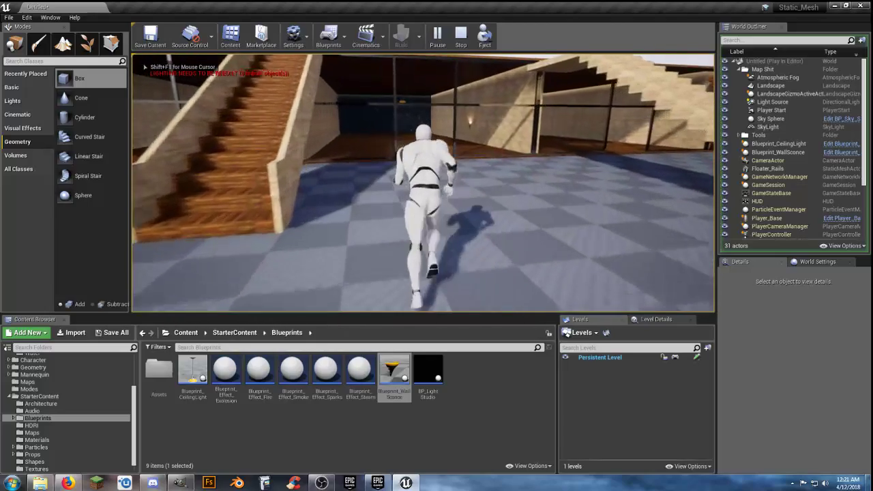
key(w)
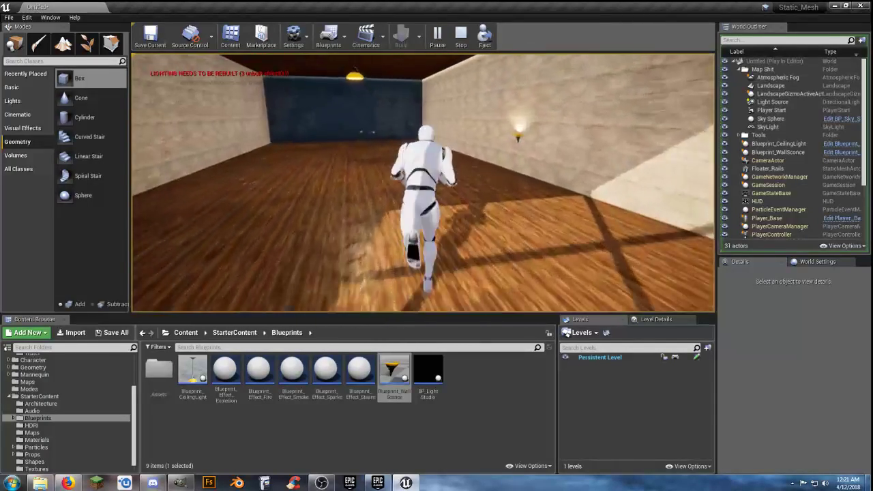
key(w)
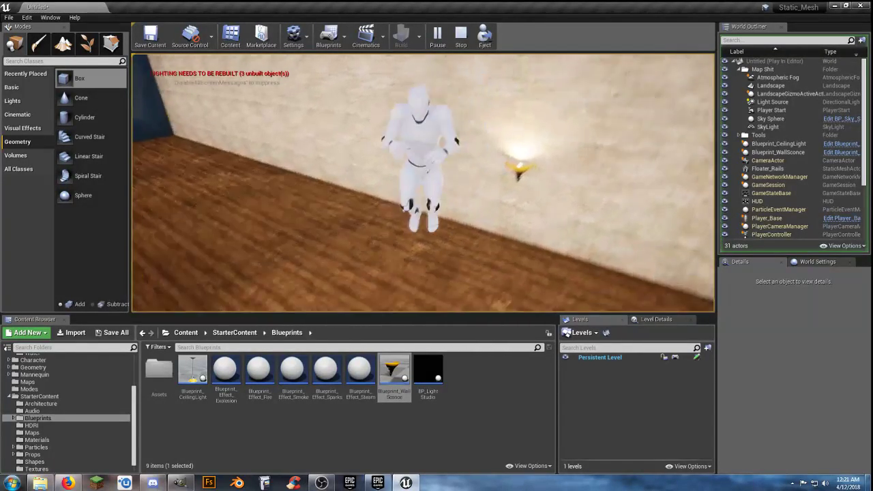
key(Escape)
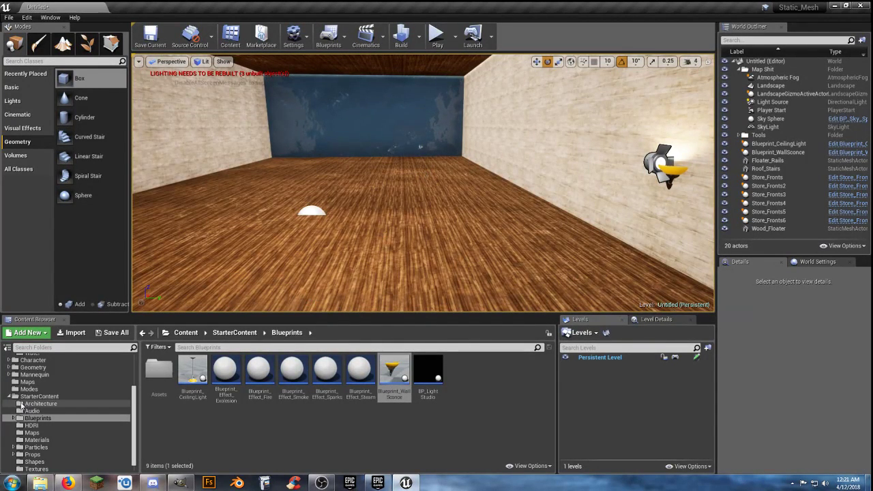
Collapse the StarterContent folder and open the project's Assets folder
click(8, 397)
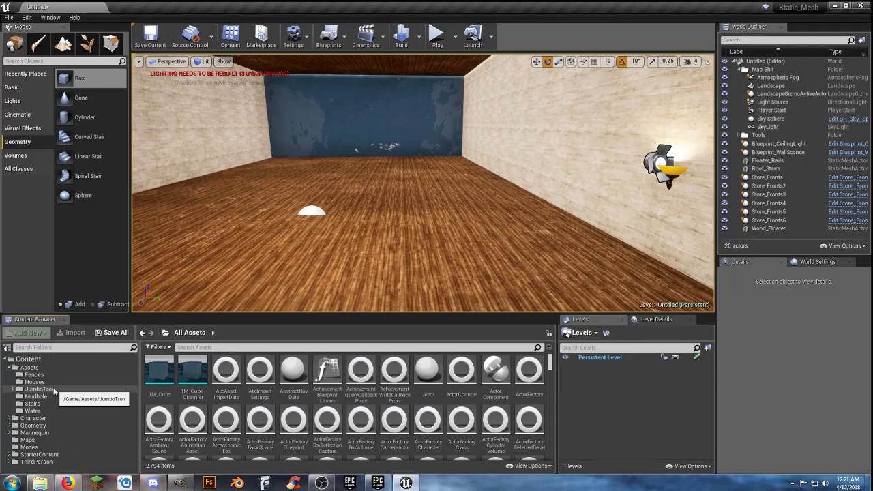
right_drag(408, 229, 444, 180)
key(w)
key(w)
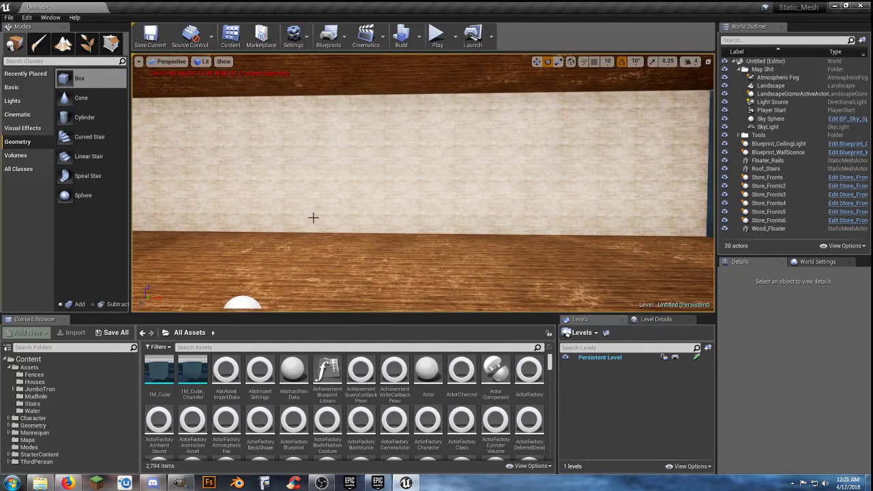
click(62, 366)
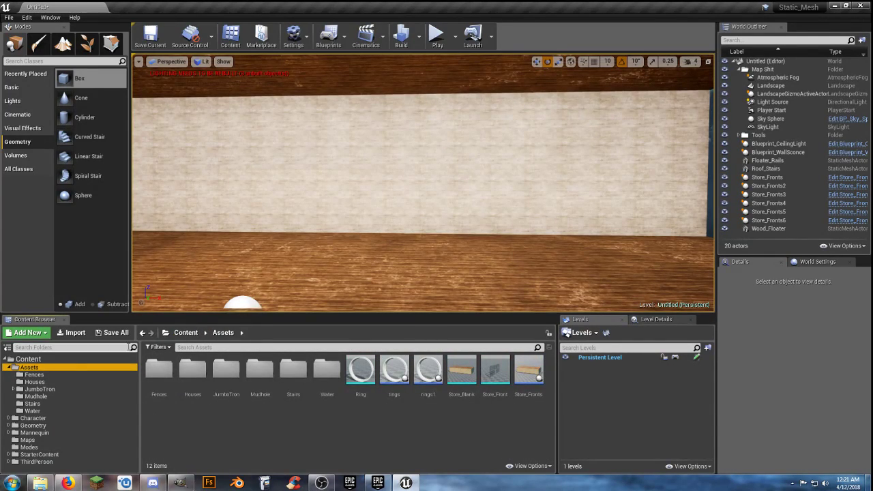
Save all unsaved content, storing the level in the Maps folder under the name whatever
click(112, 332)
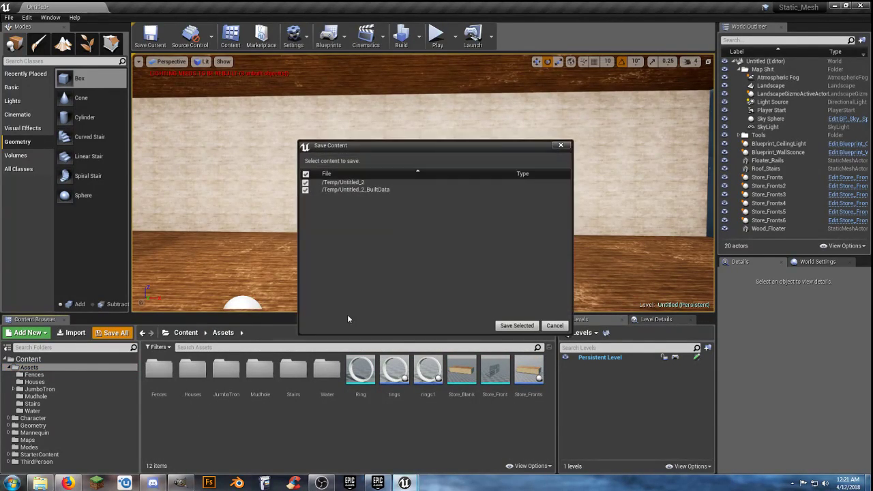
click(517, 325)
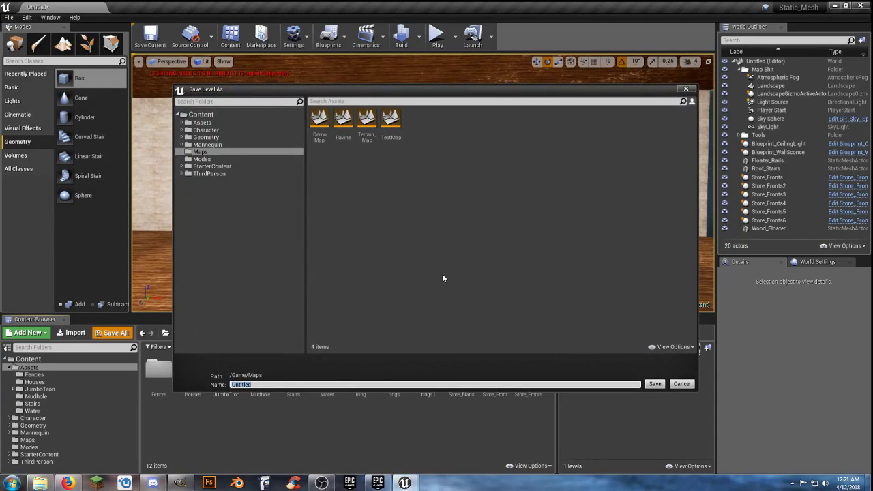
text(whatever)
key(Return)
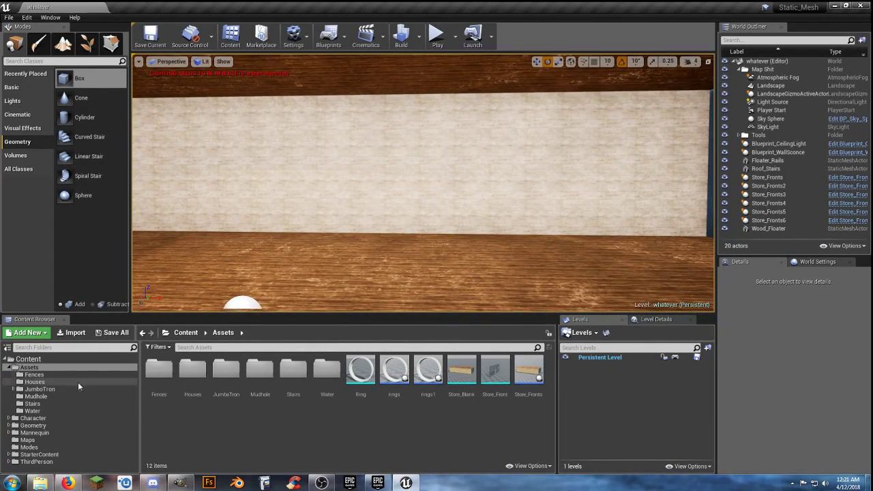
Create a folder named Textures inside Assets and open it
right_click(286, 428)
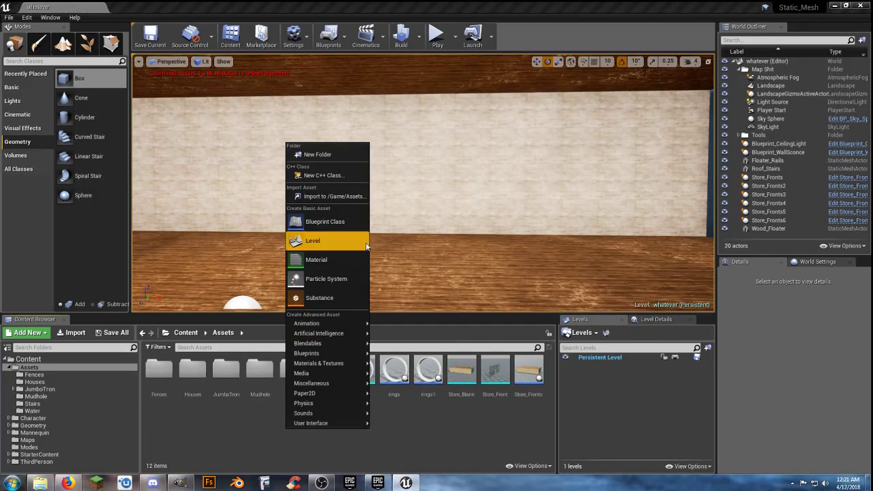
click(351, 157)
text(Textures)
key(Return)
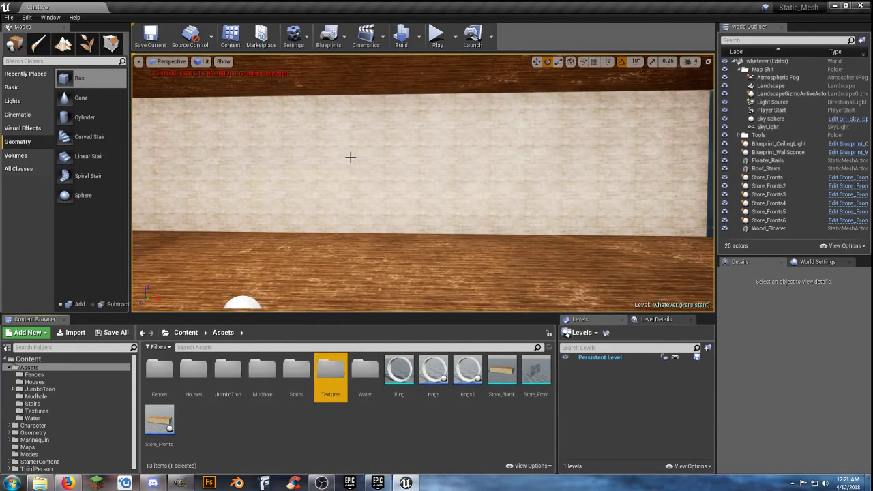
key(Return)
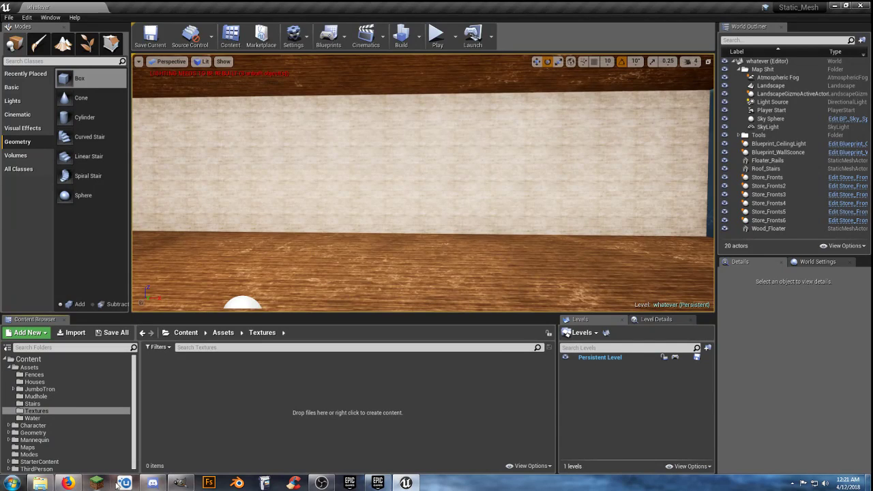
Import the US_Flag image into the Textures folder and save the texture
mouse_move(40, 483)
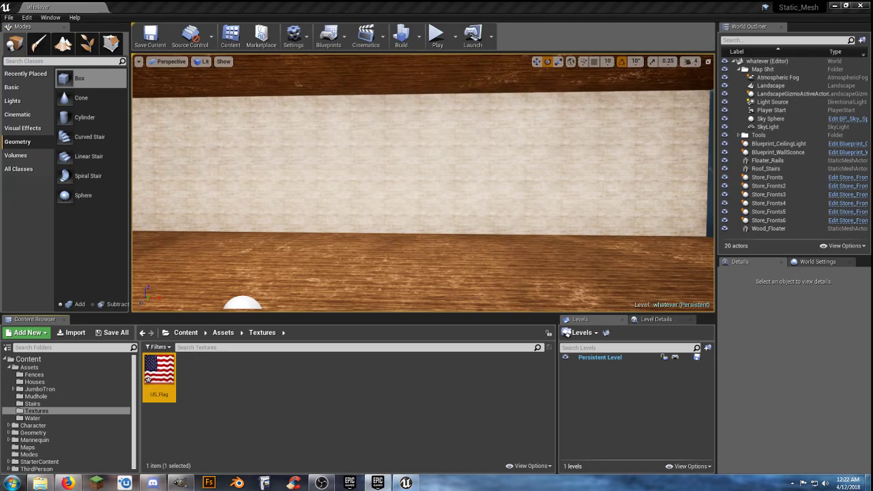
click(113, 333)
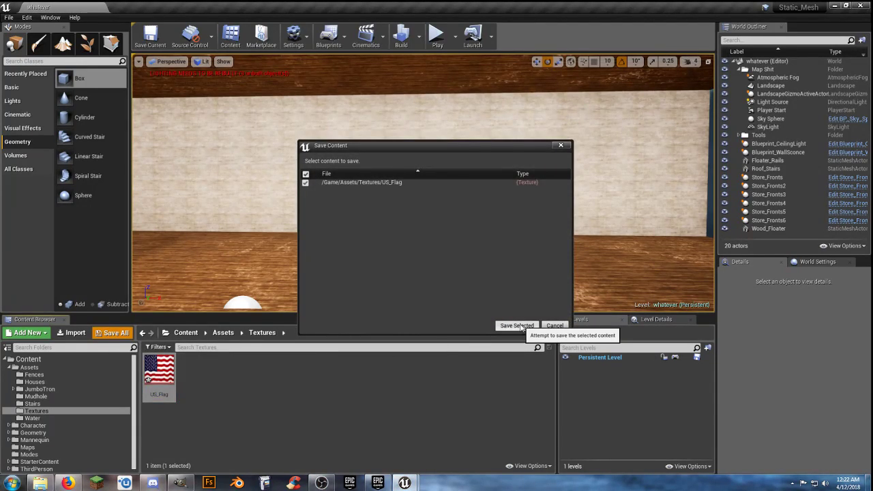
click(517, 325)
click(219, 408)
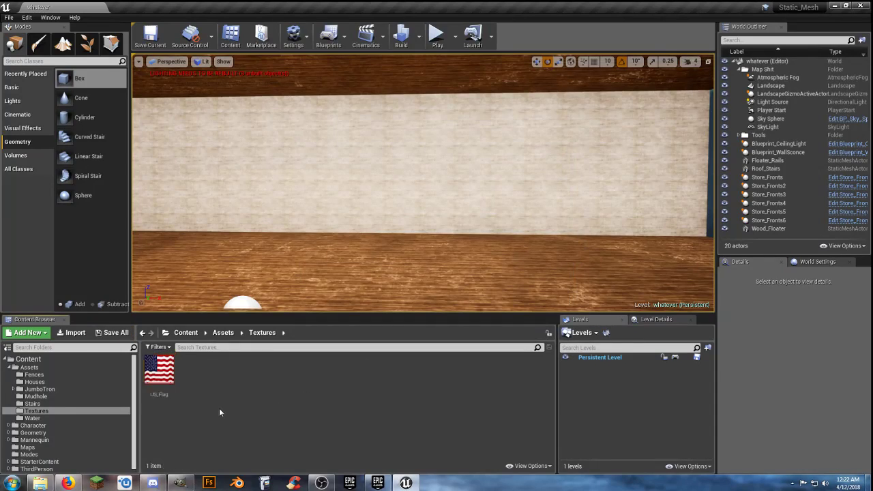
Create a sprite from the US_Flag texture and save the new US_Flag_Sprite asset
right_click(164, 373)
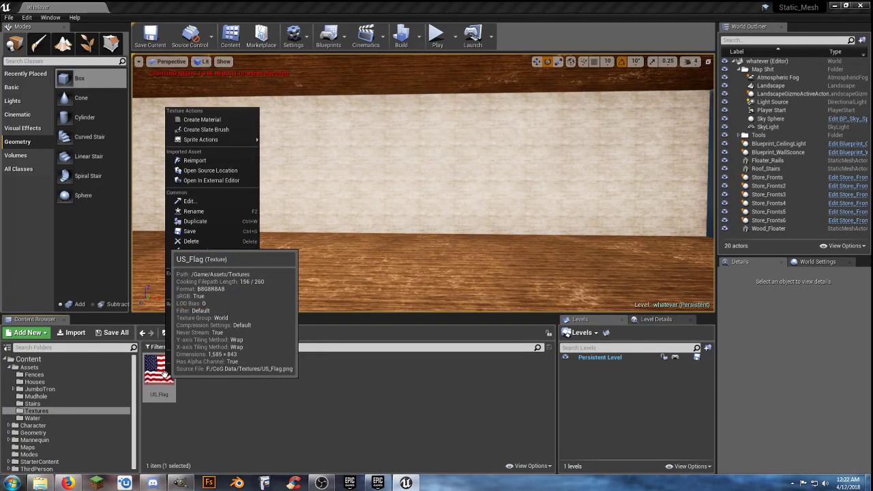
mouse_move(216, 142)
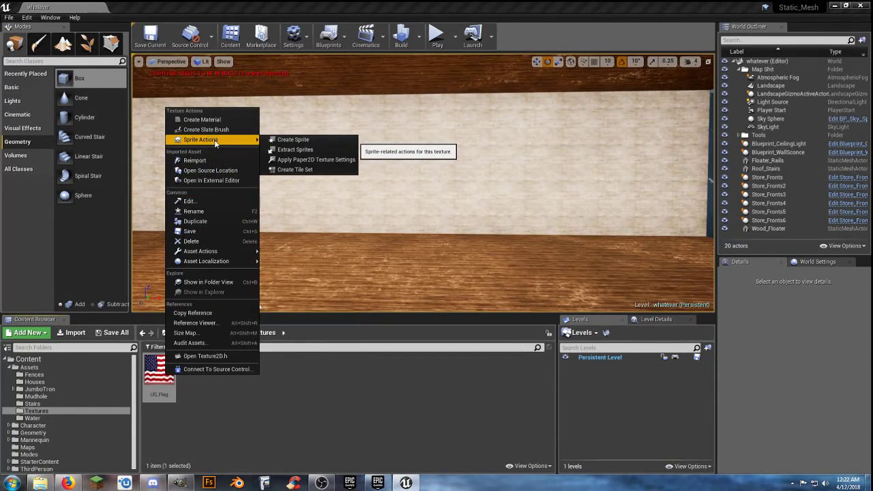
click(310, 144)
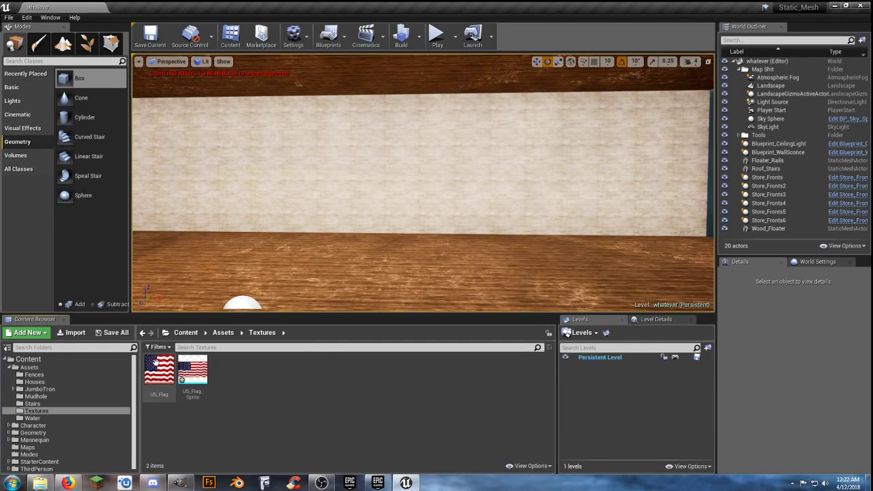
click(116, 333)
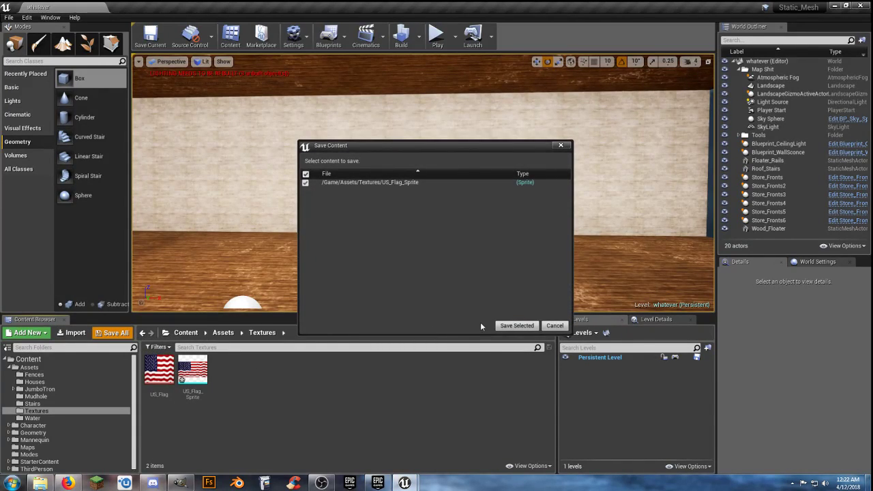
click(517, 329)
Place US_Flag_Sprite in the level and move it against the store's interior wall, at about X 2267, Y -91, Z 86
drag(192, 372, 418, 248)
right_drag(418, 248, 395, 235)
click(537, 61)
drag(500, 223, 443, 222)
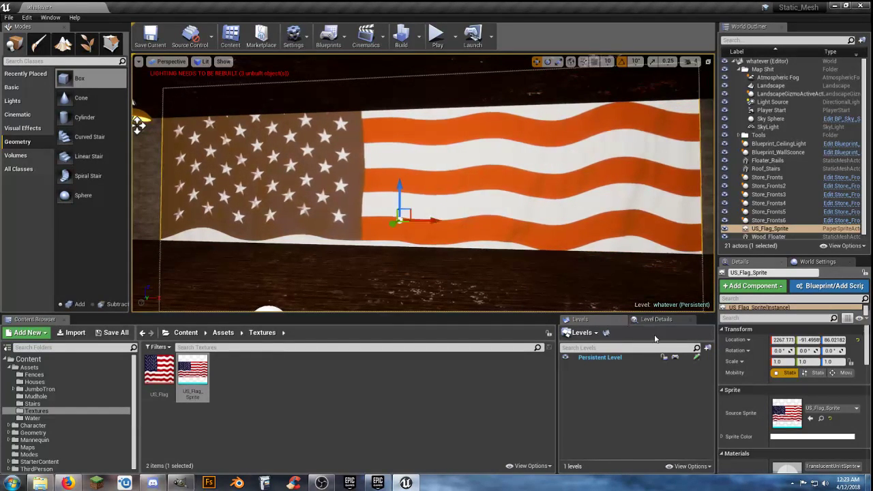
Shrink the flag sprite's height to a Z scale of about 0.58 and raise it to about Z 209
click(559, 61)
drag(399, 186, 414, 145)
key(w)
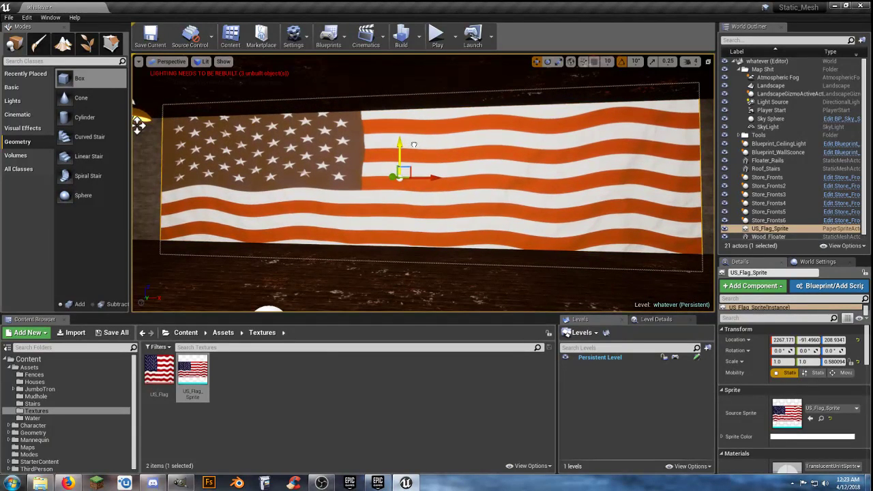
Scale the flag sprite to fill the wall, about 1.27 in X and 0.48 in Z
click(558, 61)
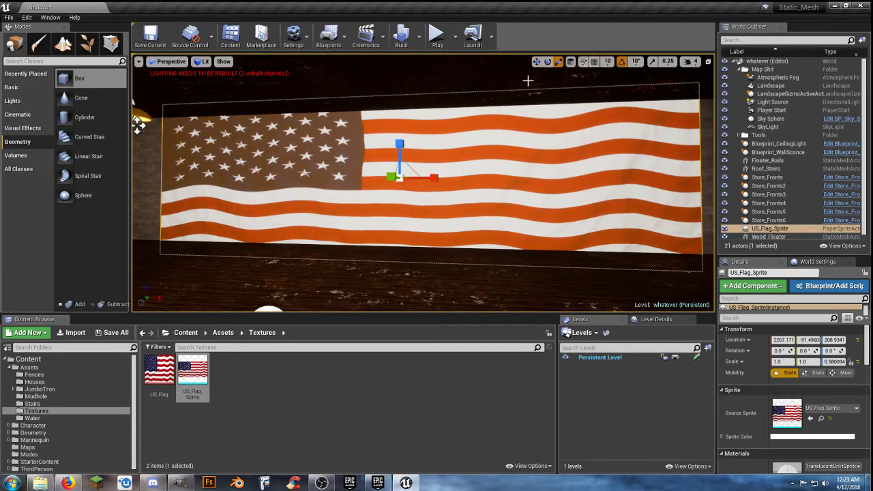
drag(403, 144, 403, 155)
right_drag(402, 155, 436, 132)
key(s)
key(w)
drag(451, 176, 472, 176)
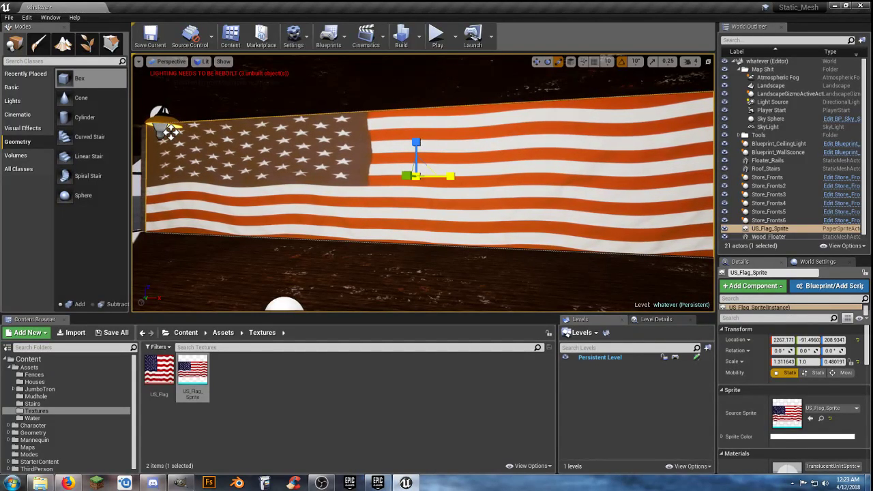
right_drag(468, 218, 442, 208)
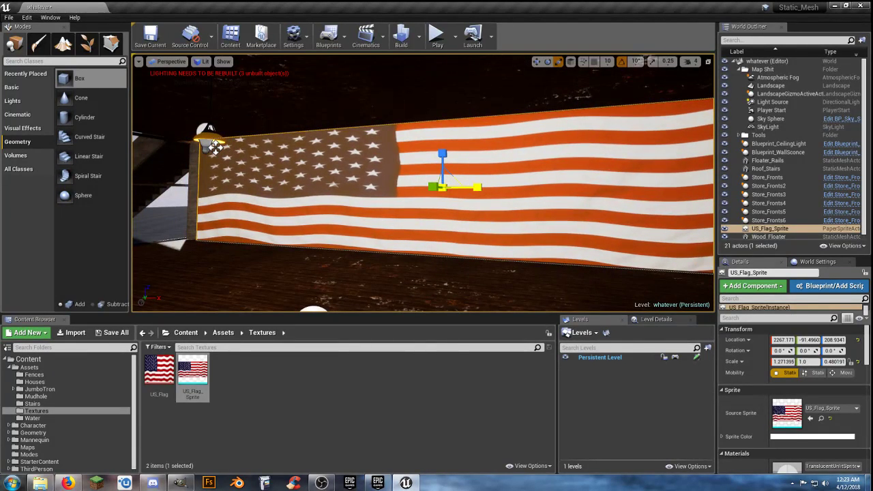
Shift the flag sprite along the wall to about X 2214
right_drag(216, 147, 286, 139)
key(w)
drag(402, 198, 397, 198)
right_drag(397, 198, 183, 142)
drag(449, 188, 440, 186)
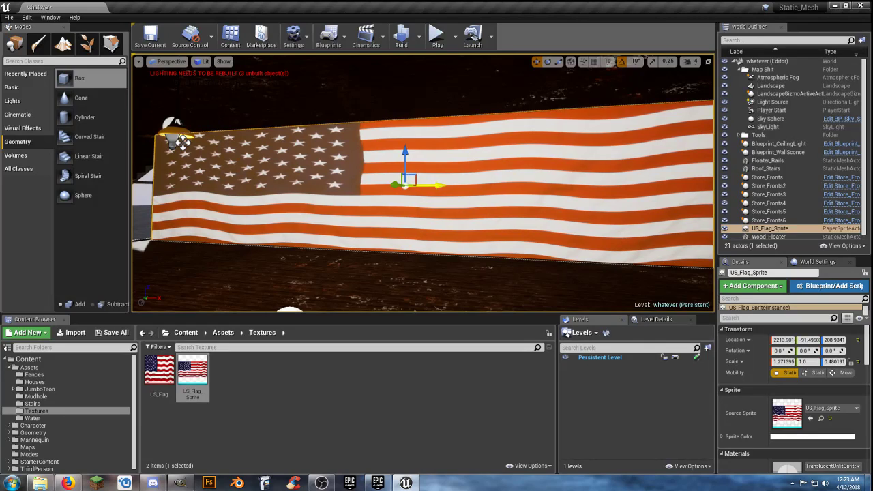
Play the level, run the character into the store to view the wall-sized flag, and stop playing
click(437, 35)
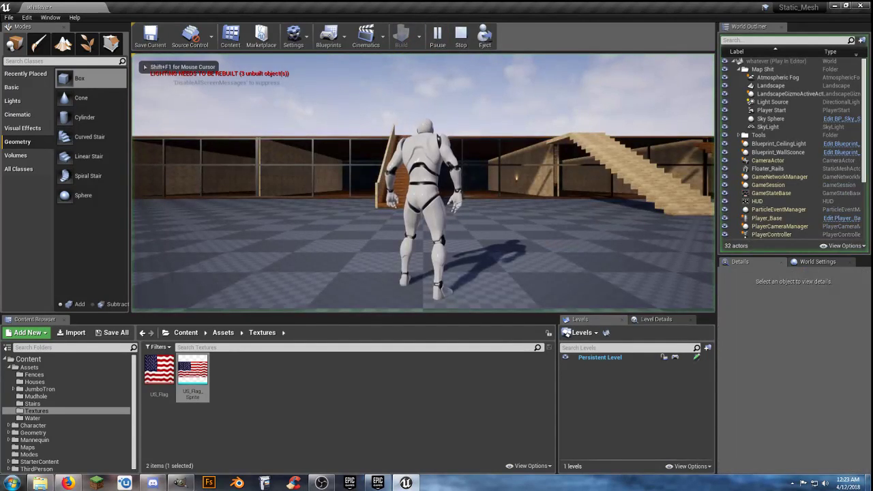
click(440, 183)
key(w)
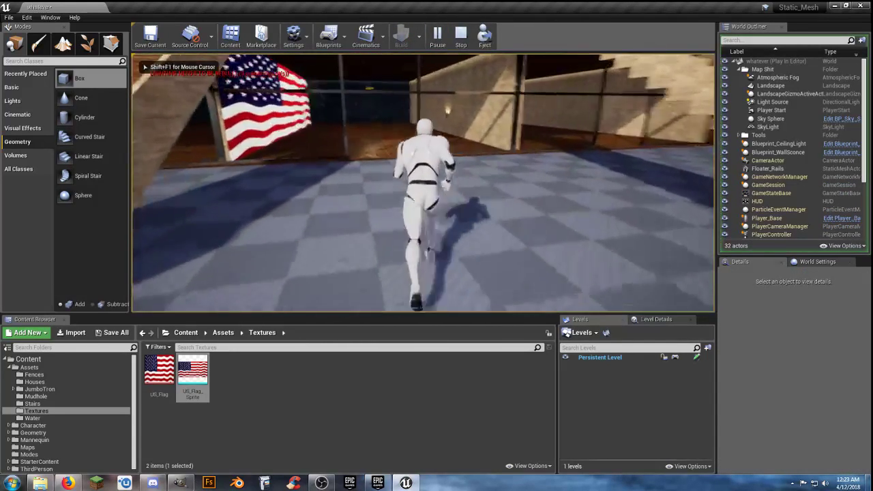
key(d)
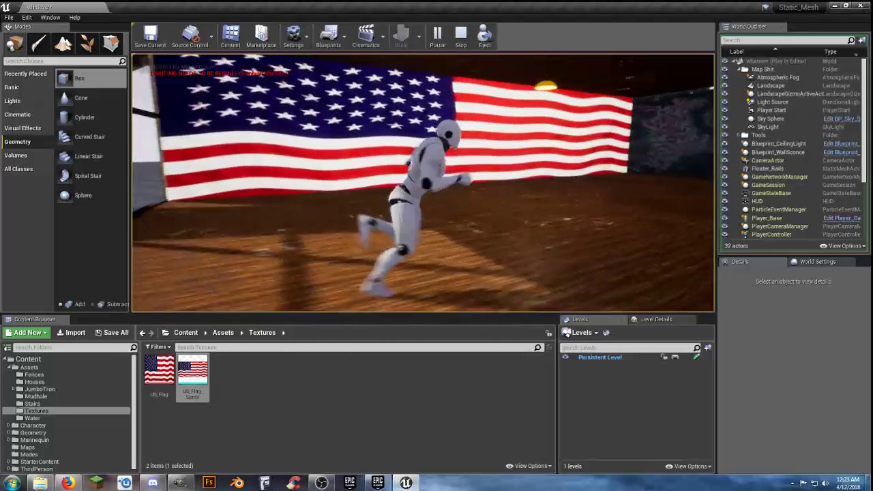
key(w)
key(d)
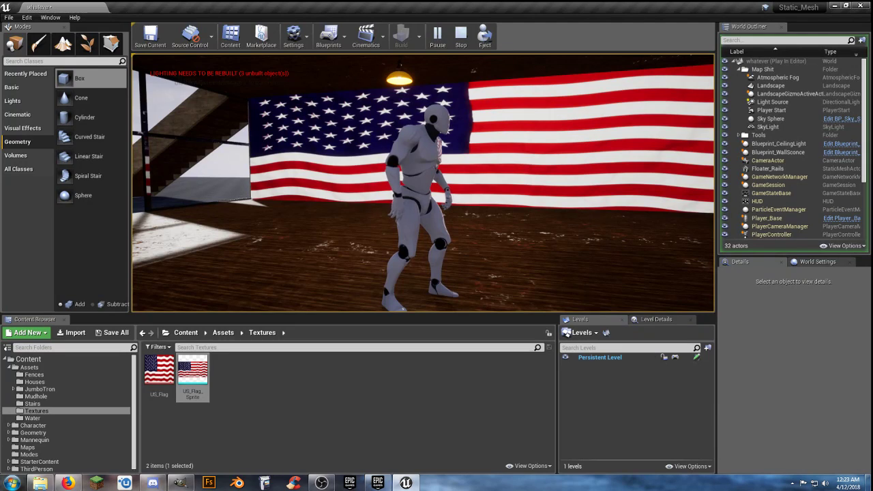
key(Escape)
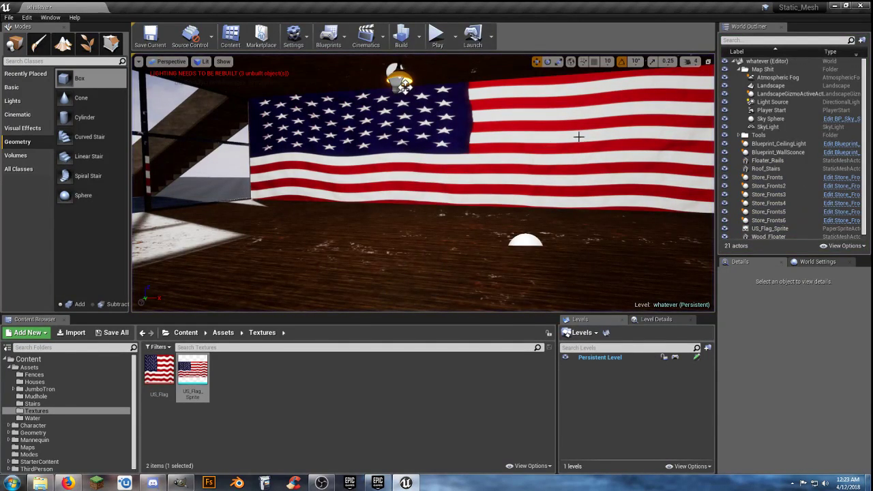
Set US_Flag_Sprite's scale to 0.3 on the X, Y and Z axes
click(539, 116)
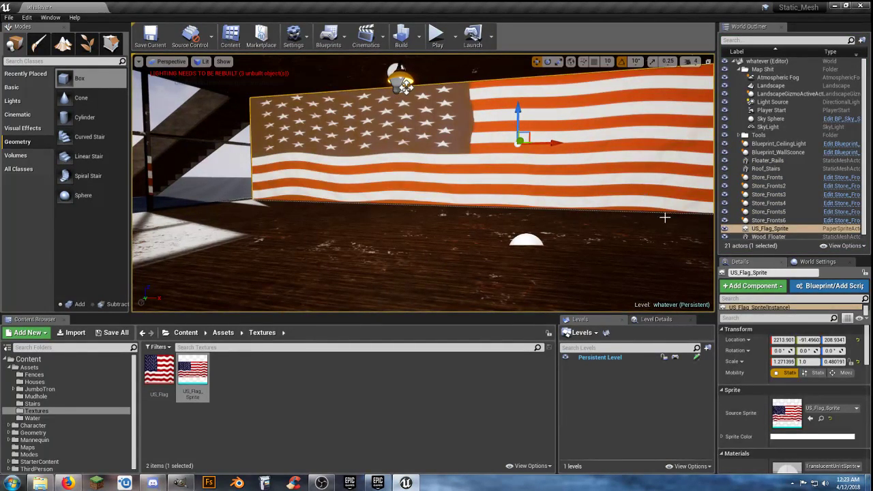
click(784, 362)
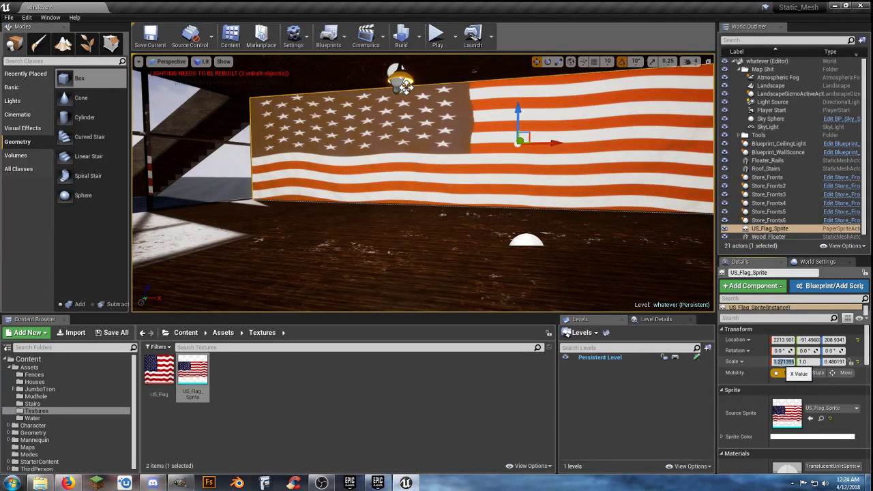
text(0.3)
key(Tab)
text(0.3)
key(Tab)
text(0.3)
key(Return)
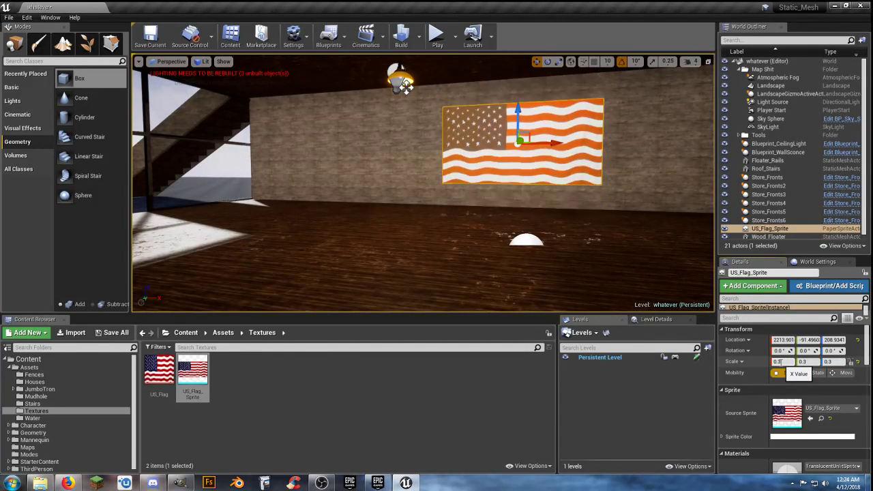
Play the level again, walk to the smaller flag on the store wall to inspect it, and stop playing
click(436, 35)
key(w)
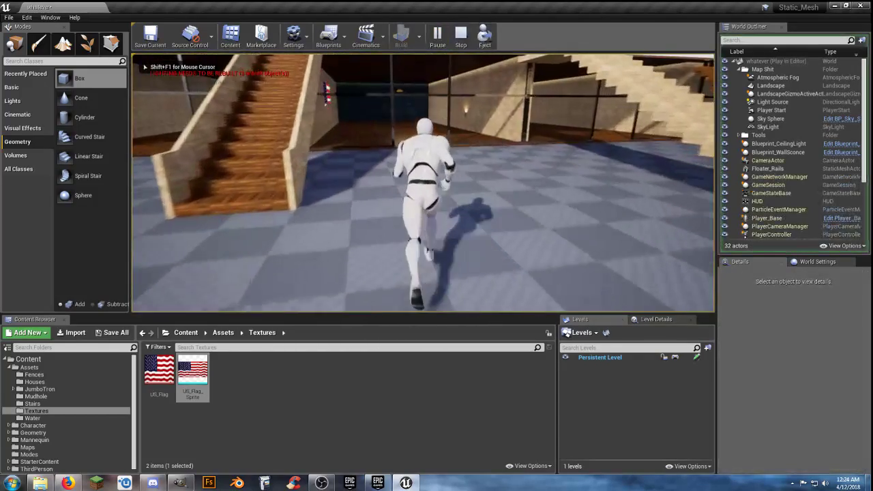
key(d)
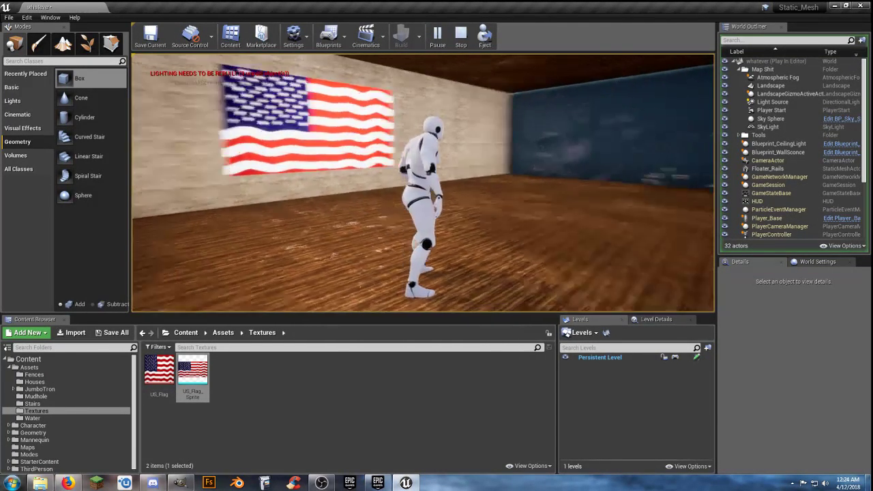
key(Escape)
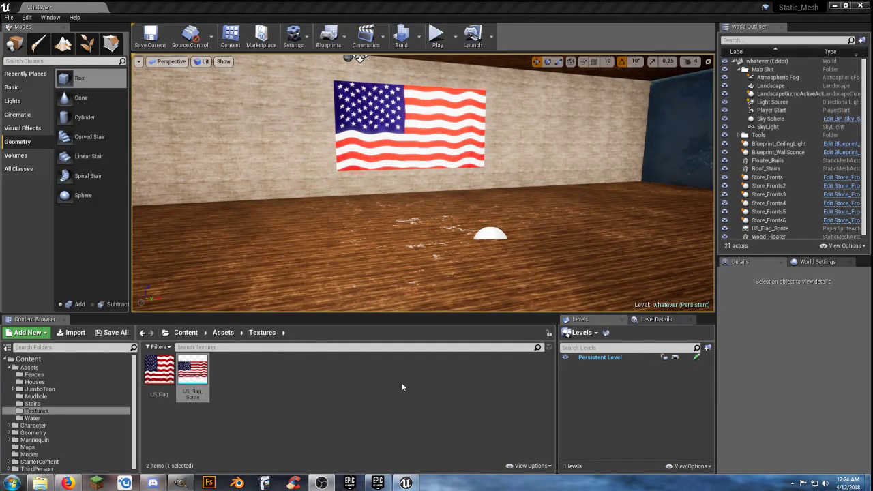
click(320, 371)
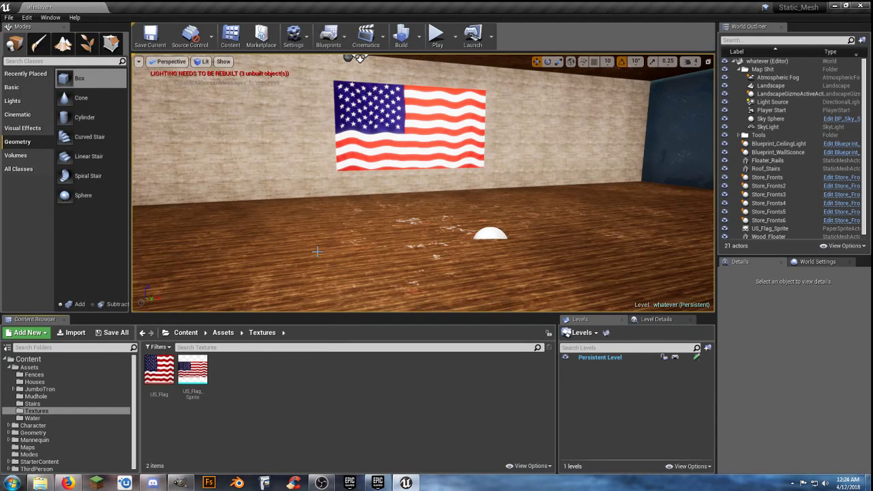
mouse_move(308, 233)
right_down()
mouse_move(390, 116)
mouse_move(301, 229)
right_up()
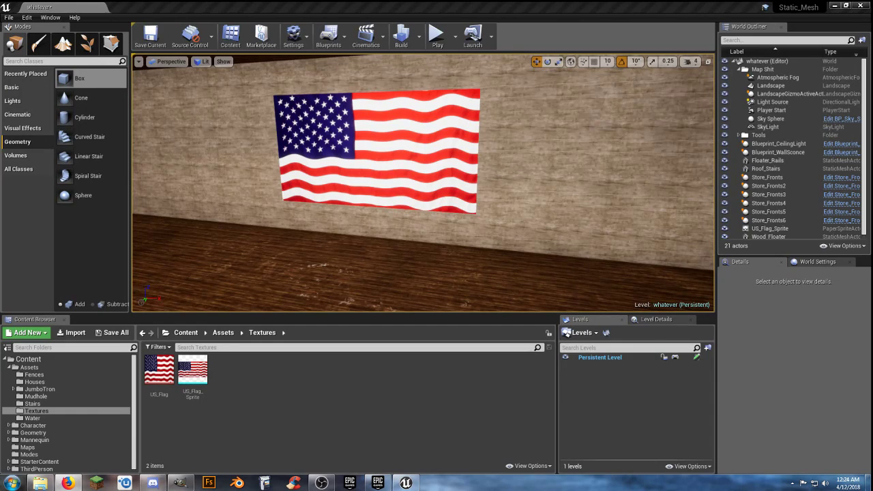
right_drag(337, 238, 354, 231)
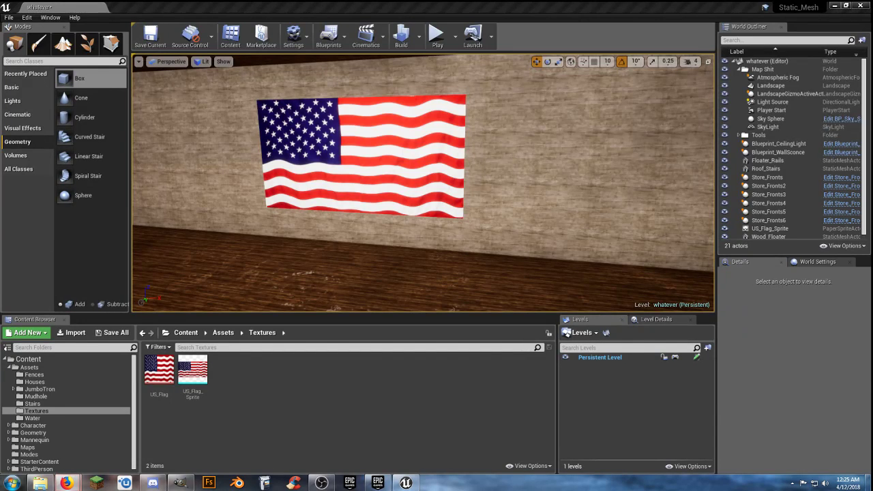
Switch to Firefox, search Google Images for UK Flag, and open the Wikipedia Union Jack result
drag(0, 56, 437, 55)
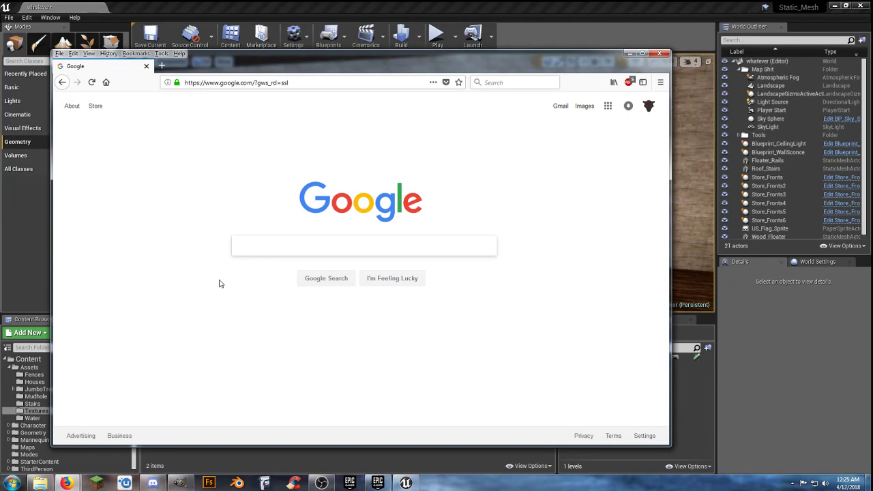
key(BackSpace)
key(BackSpace)
text(UK Flag)
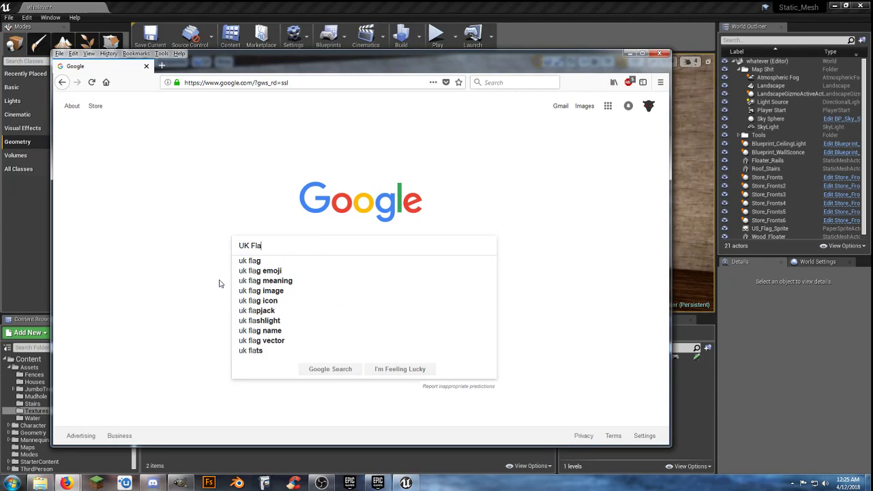
key(Return)
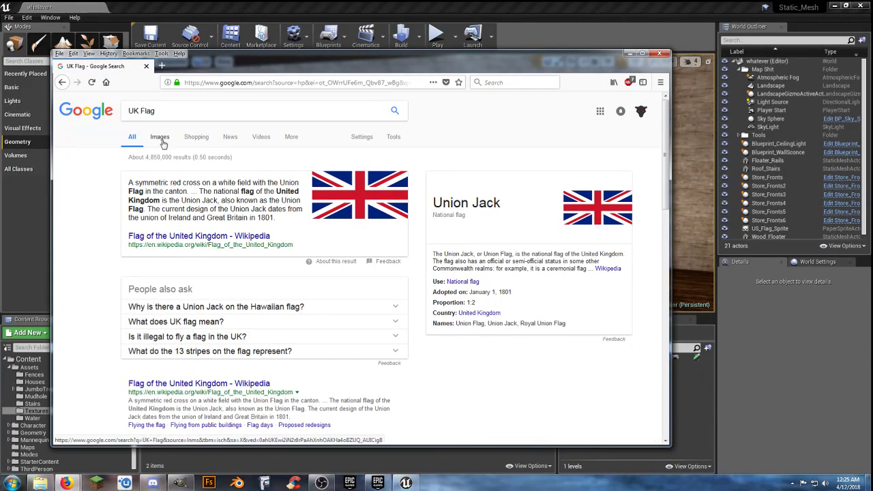
click(161, 139)
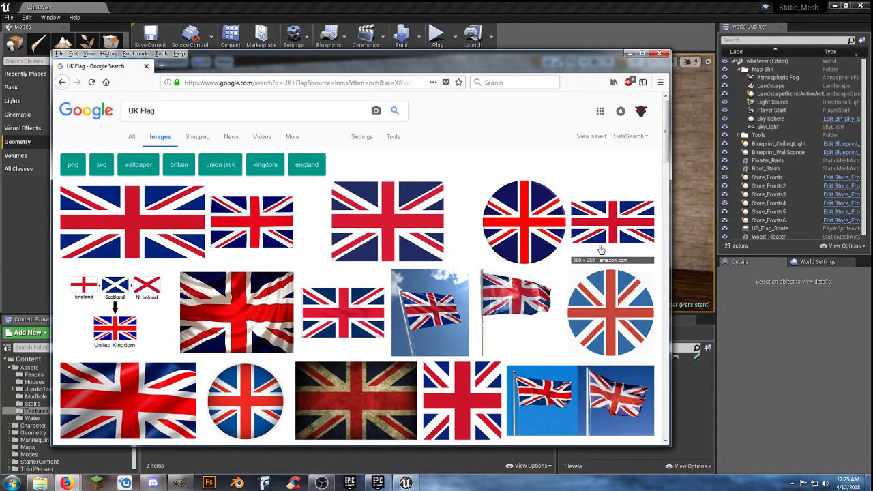
click(153, 224)
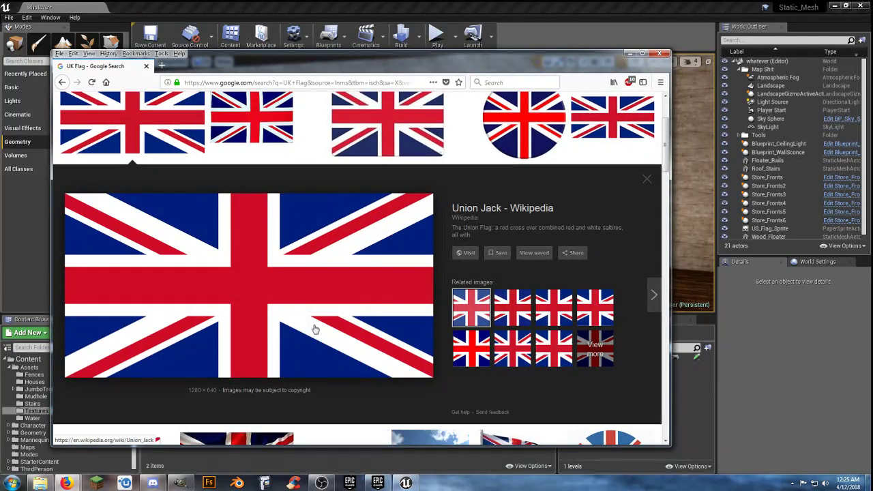
View the Union Jack image at full size and save it as a PNG named UK Flag in the CoG Chat folder
right_click(331, 292)
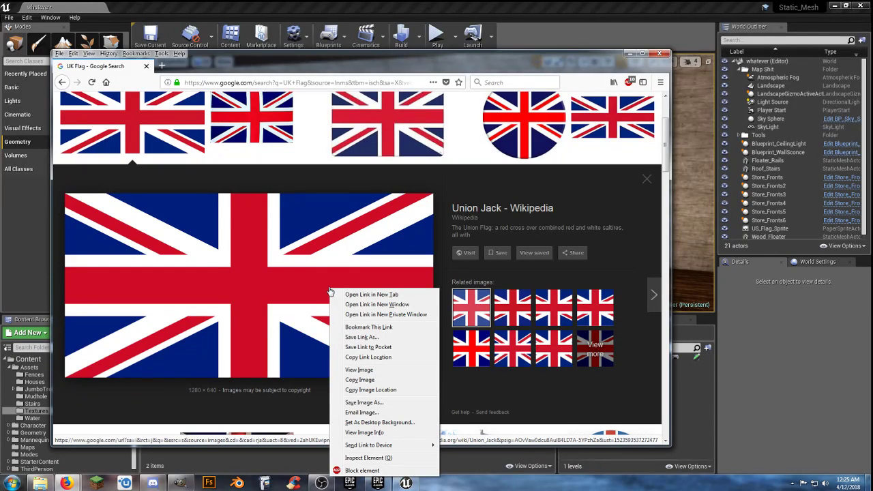
click(362, 370)
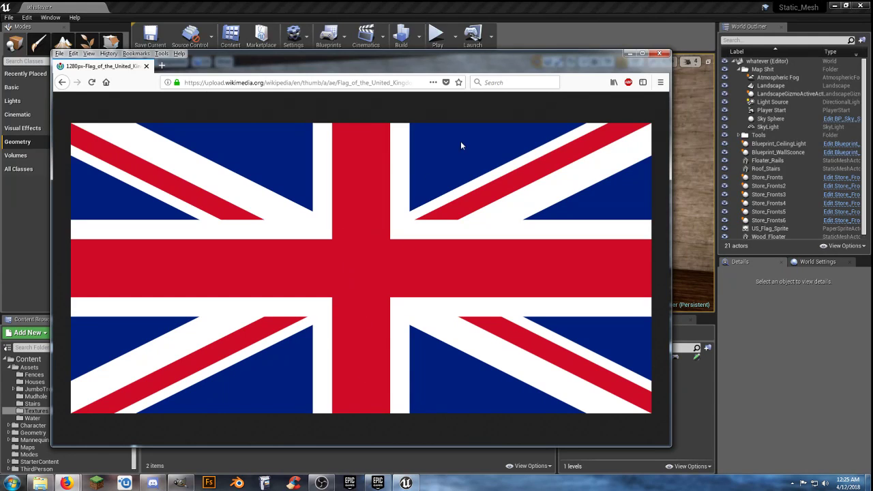
right_click(358, 266)
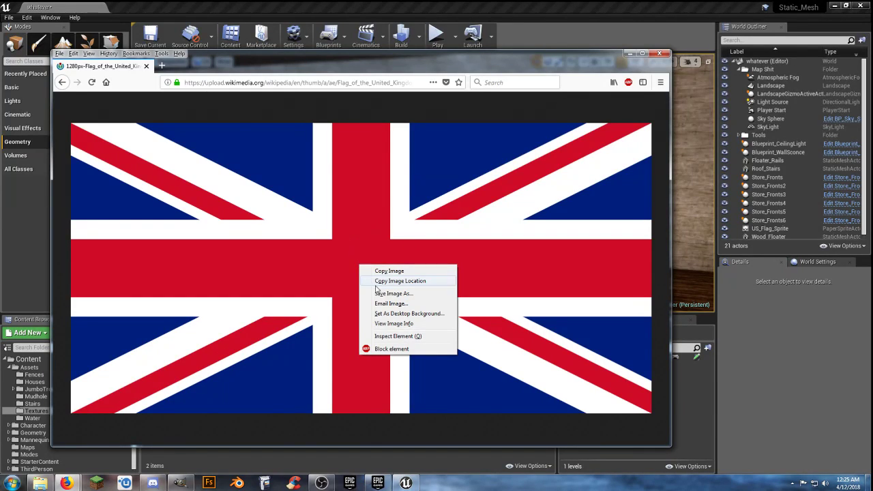
click(390, 301)
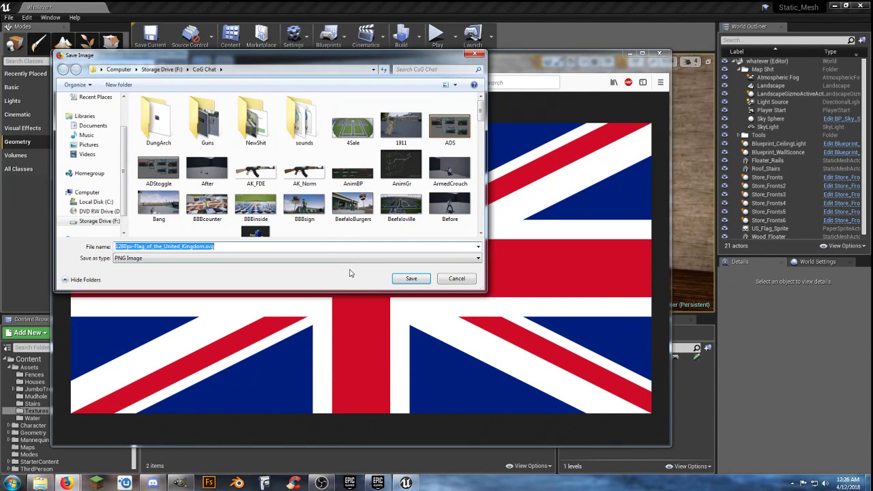
text(UK Fla)
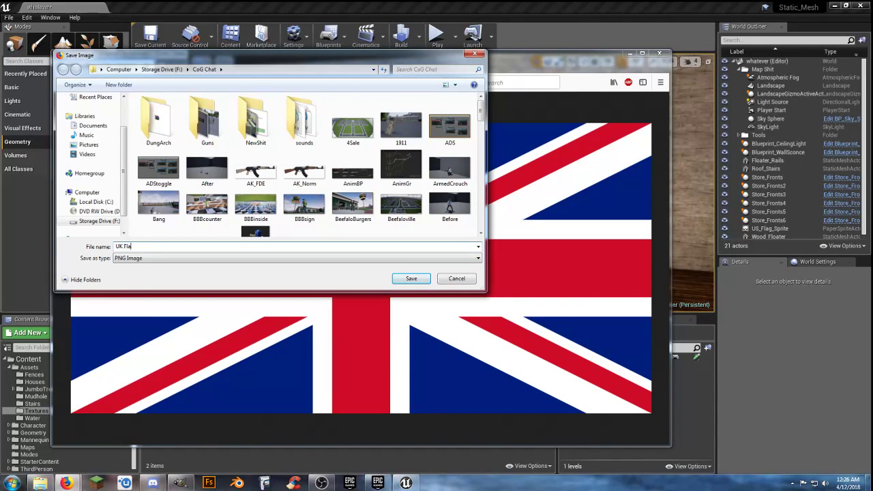
key(Return)
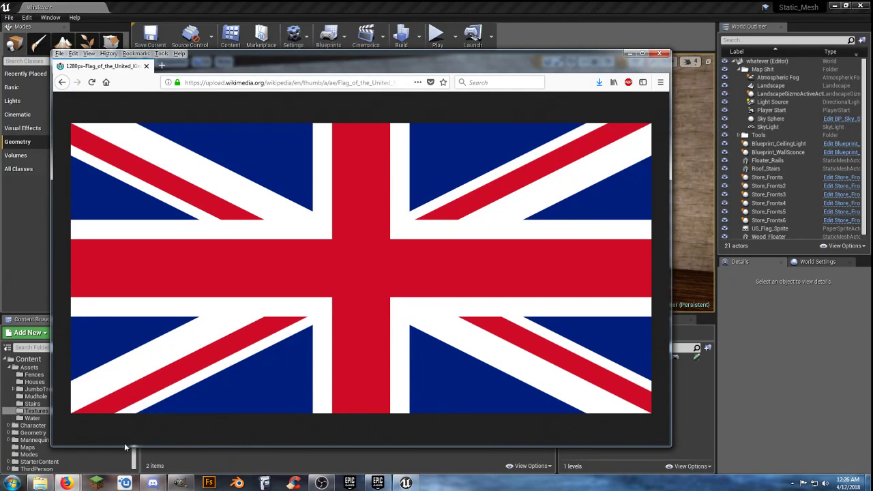
Switch to GIMP, discard the old image's unsaved changes, open UK Flag.png there, and close Firefox
click(183, 484)
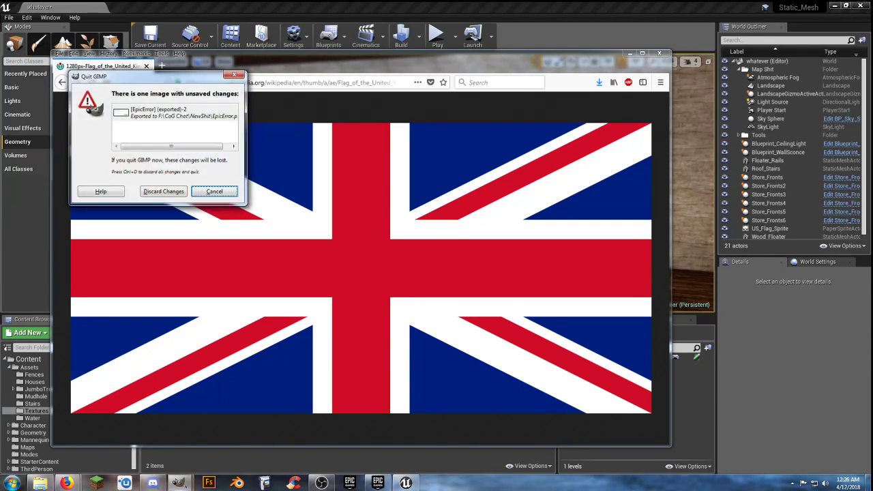
click(162, 193)
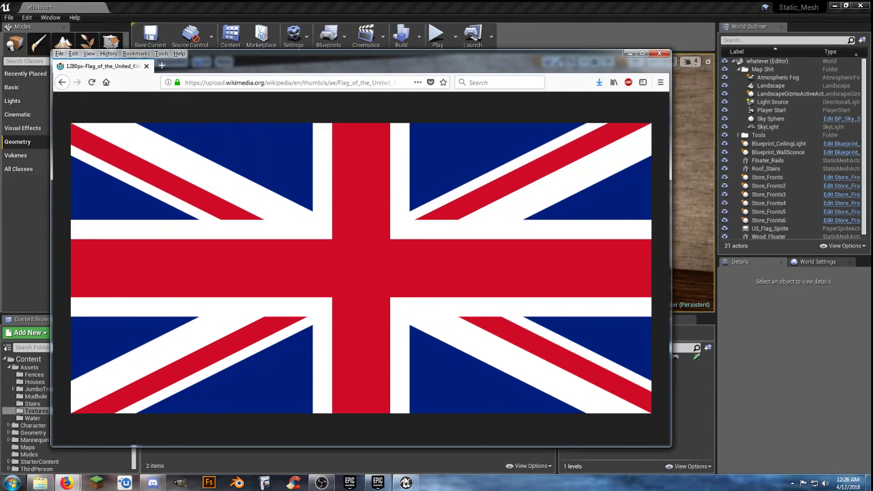
click(477, 483)
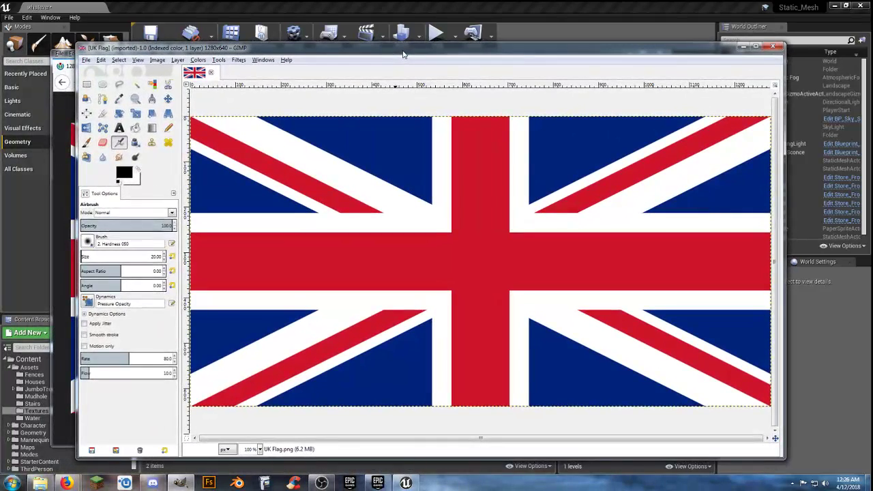
click(62, 153)
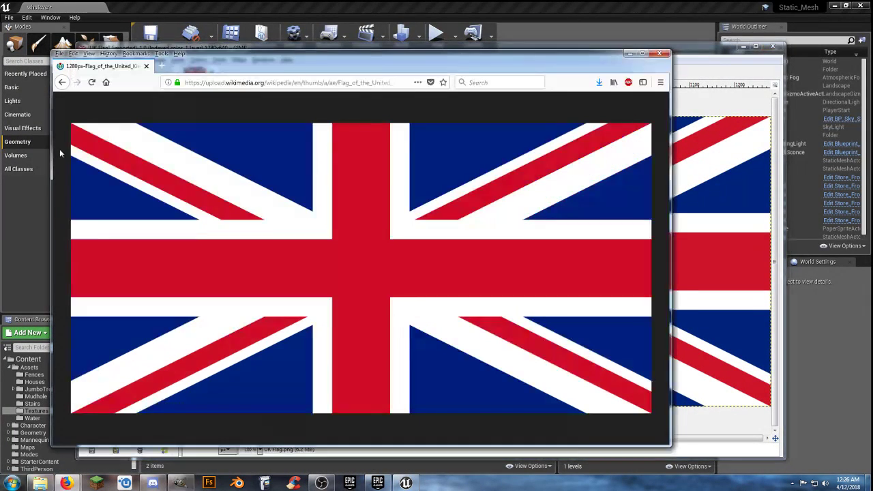
click(659, 54)
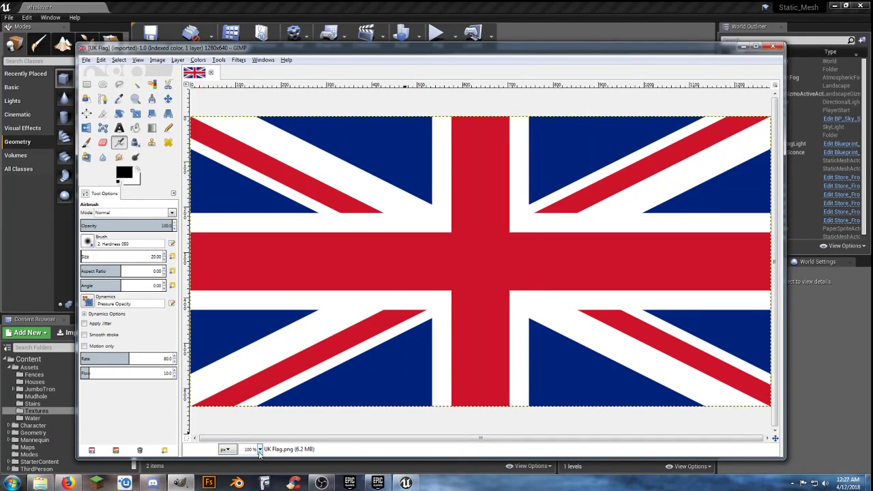
Export the UK flag image from GIMP as UK Flag.png into the F:\CoG Data\Textures folder
click(85, 60)
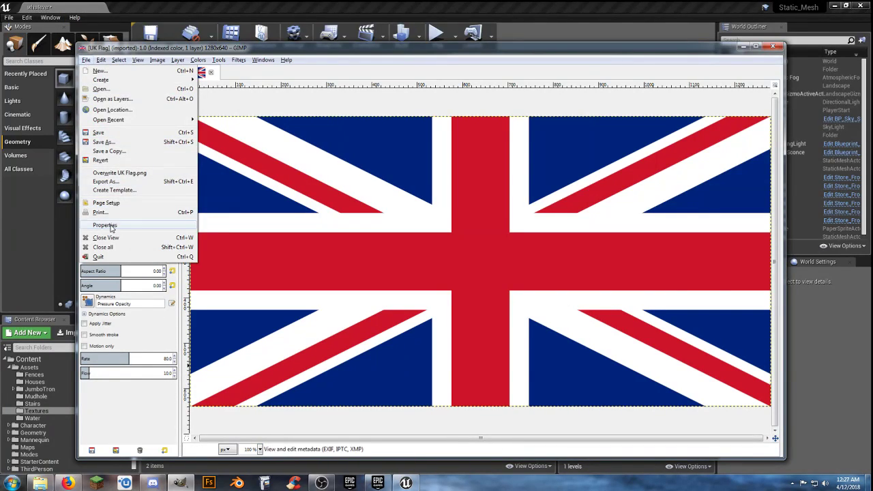
click(356, 54)
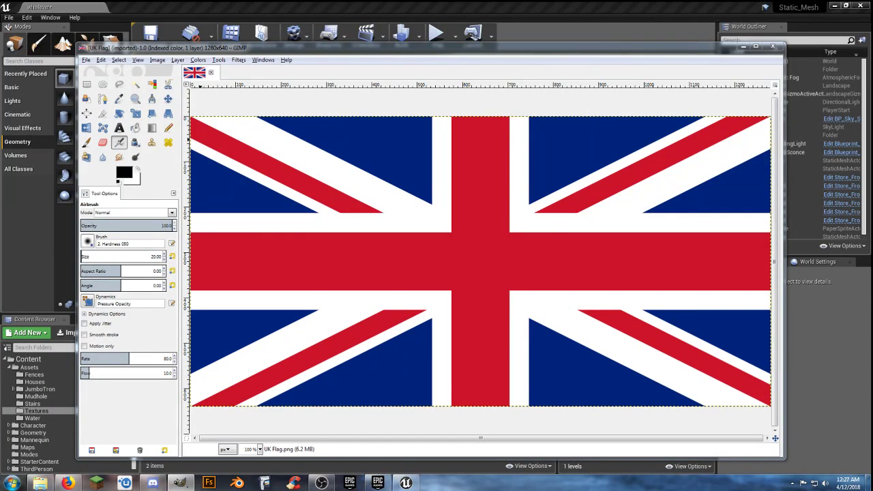
key(ctrl+e)
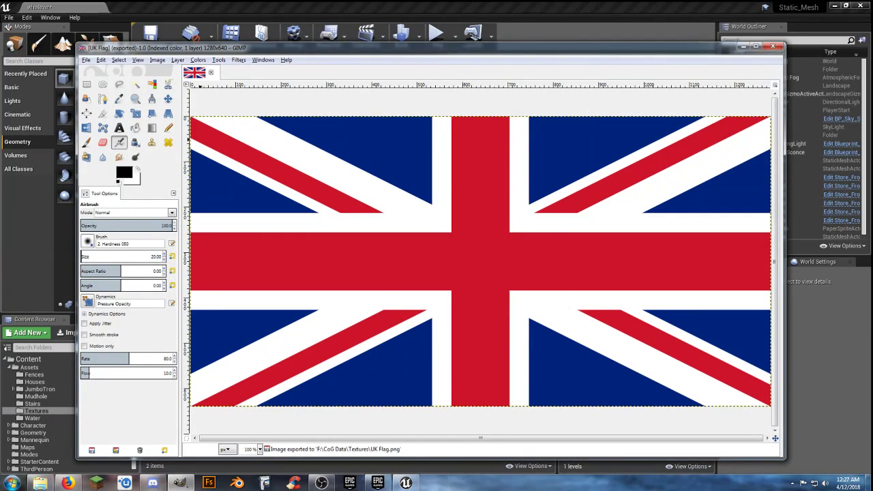
Close GIMP, return to Unreal Editor, and import UK Flag.png into the Assets/Textures content folder
click(41, 484)
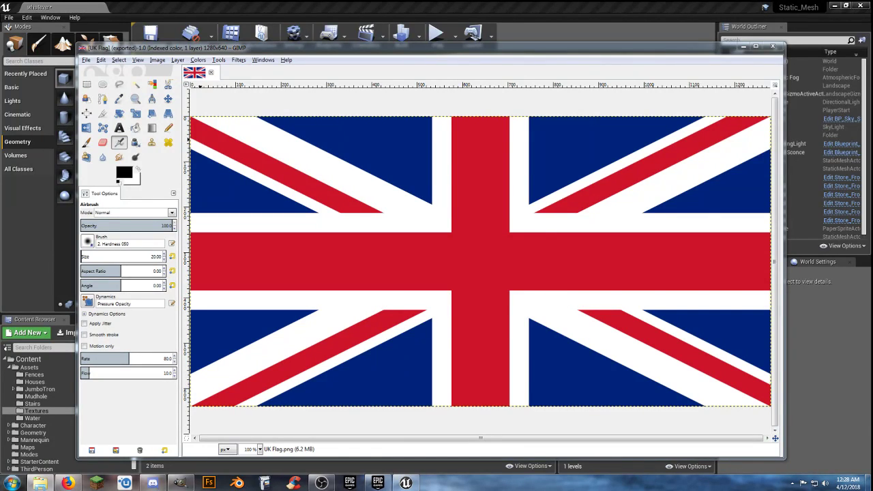
click(773, 47)
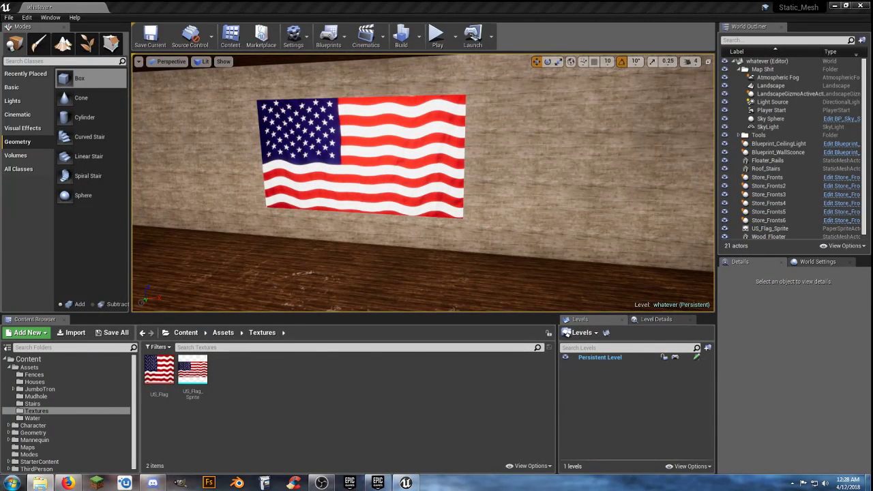
drag(143, 387, 292, 379)
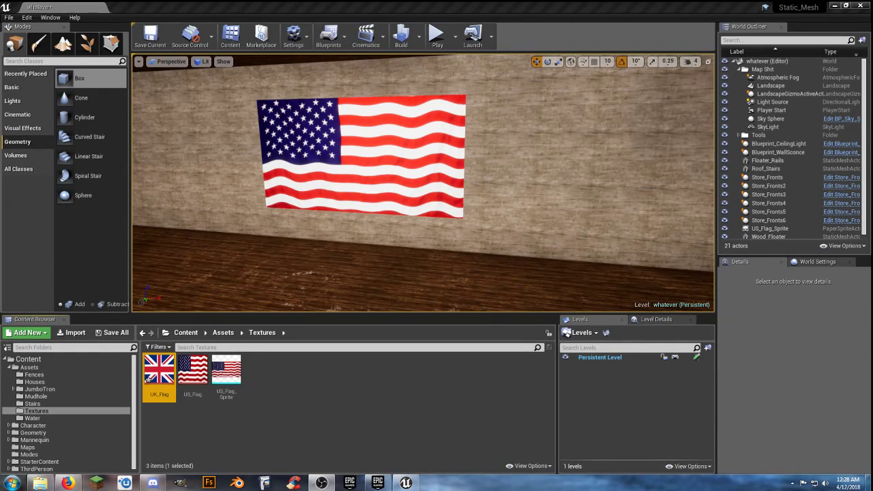
click(266, 400)
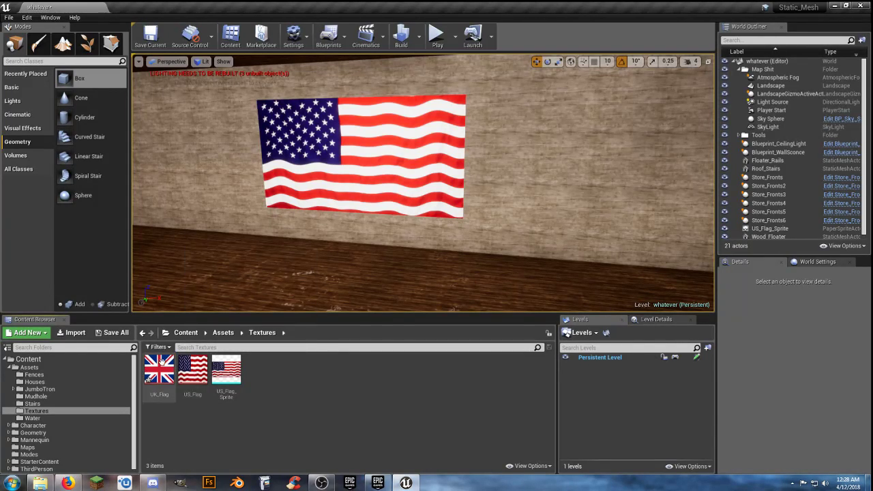
Create a sprite from the UK_Flag texture and save all modified assets
right_click(164, 365)
mouse_move(241, 134)
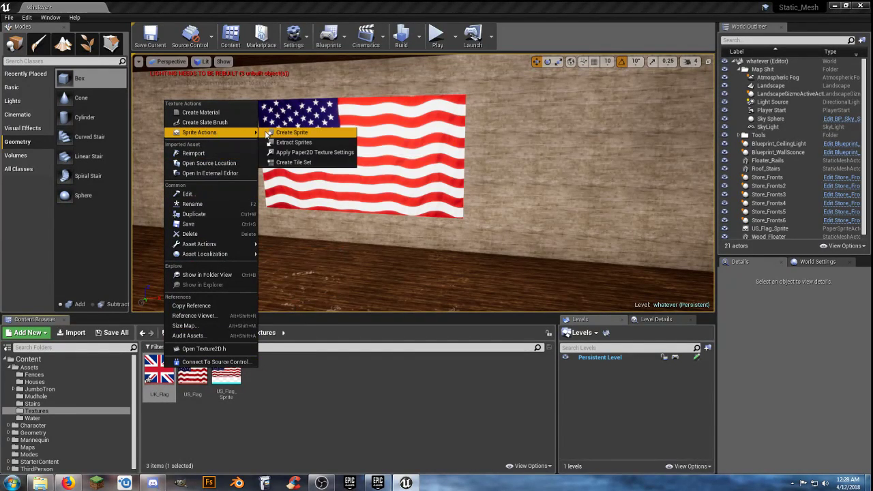
click(294, 132)
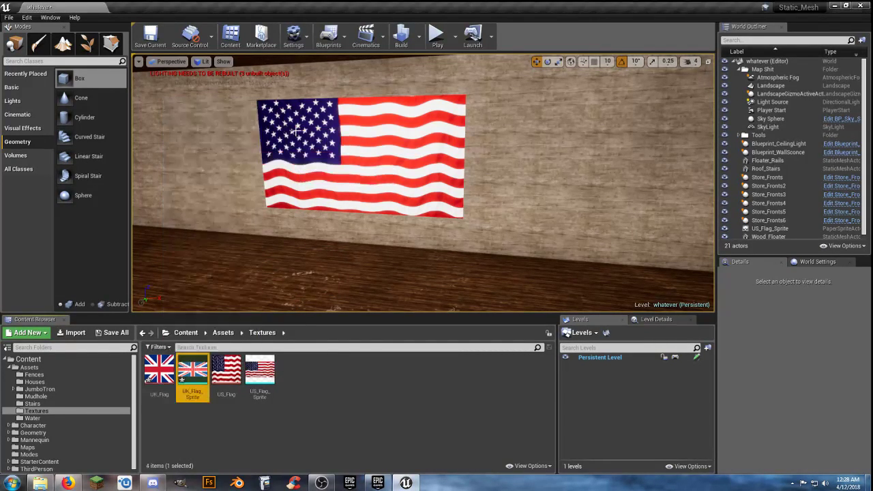
click(116, 333)
click(517, 324)
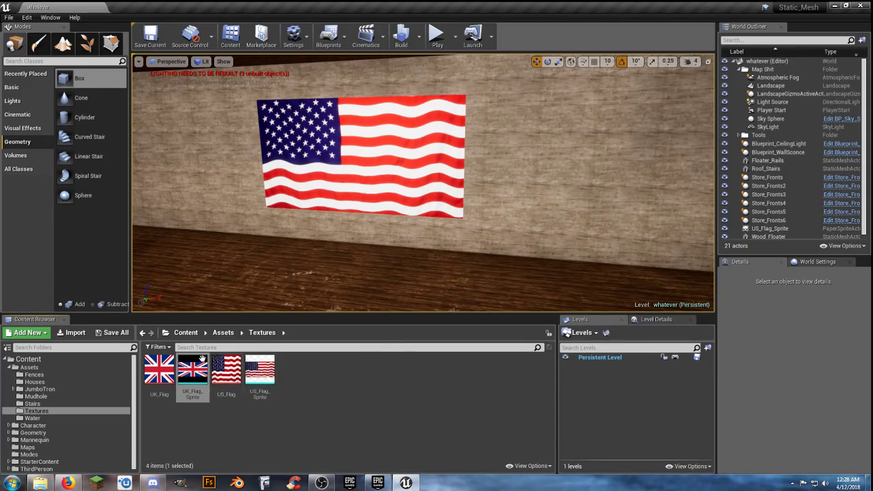
Place UK_Flag_Sprite on the store wall beside the US flag and set its scale to 0.3 on X, Y and Z
drag(202, 360, 621, 208)
right_drag(534, 238, 607, 225)
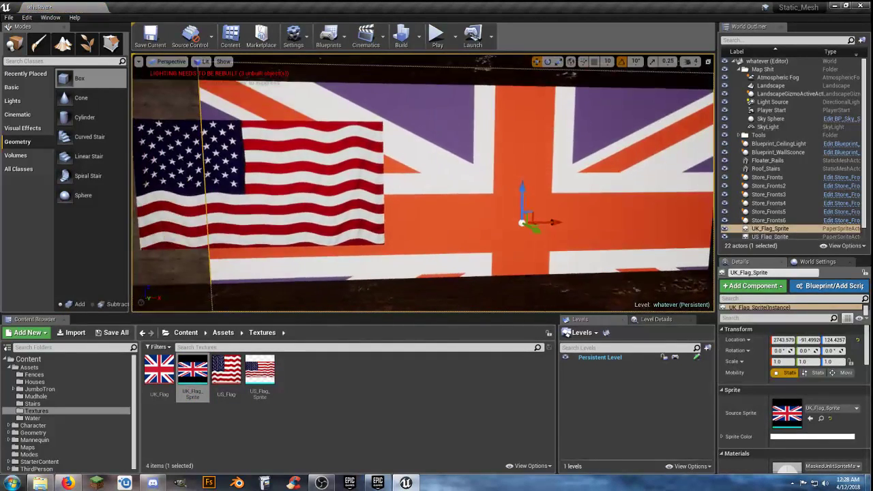
click(785, 362)
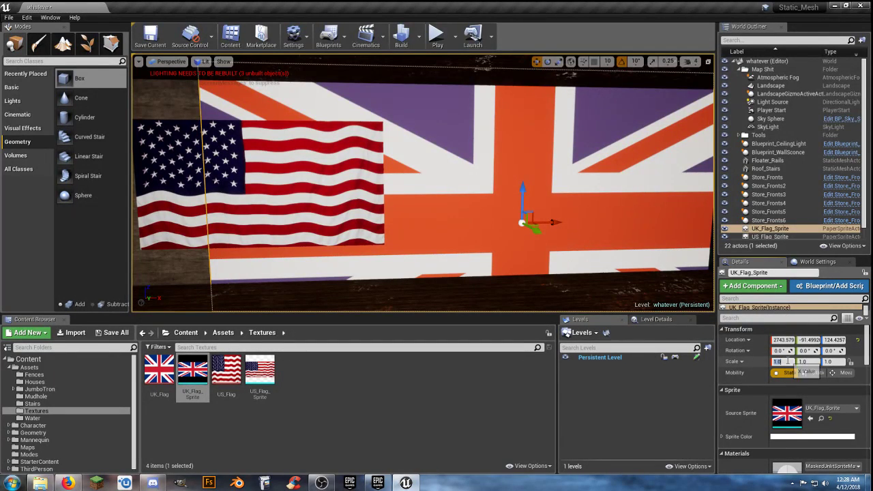
text(0.3)
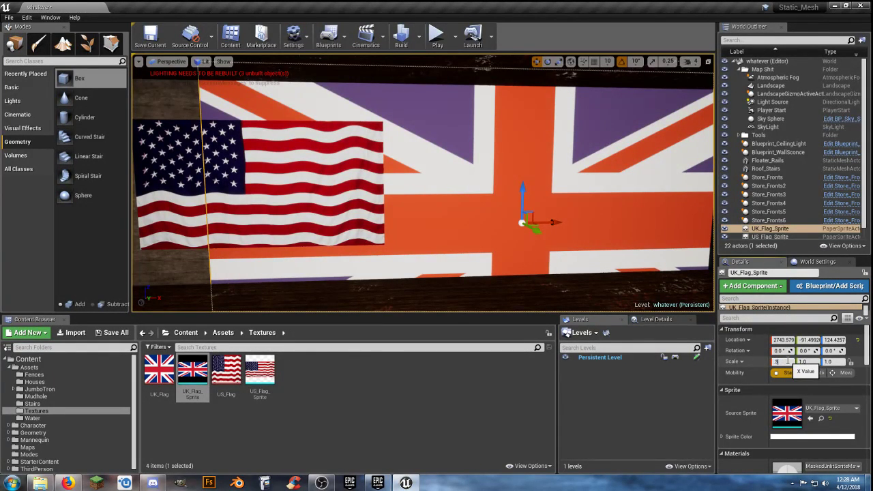
key(Return)
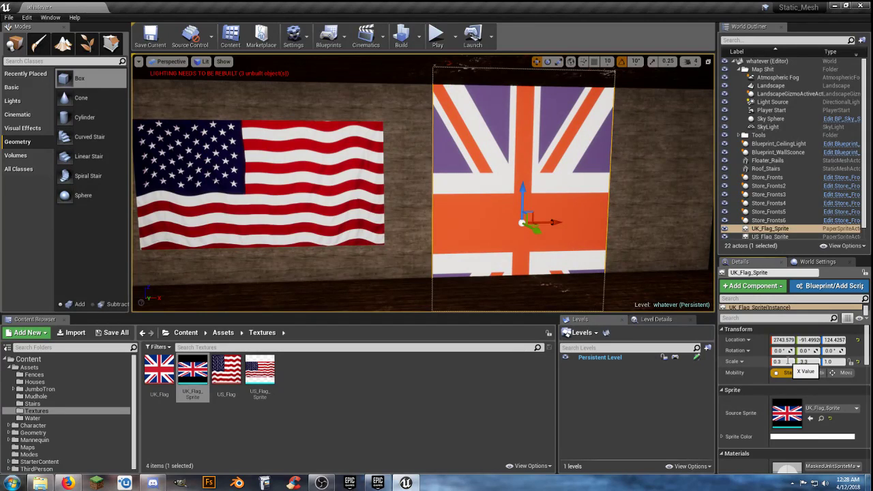
key(Tab)
text(.3)
key(Return)
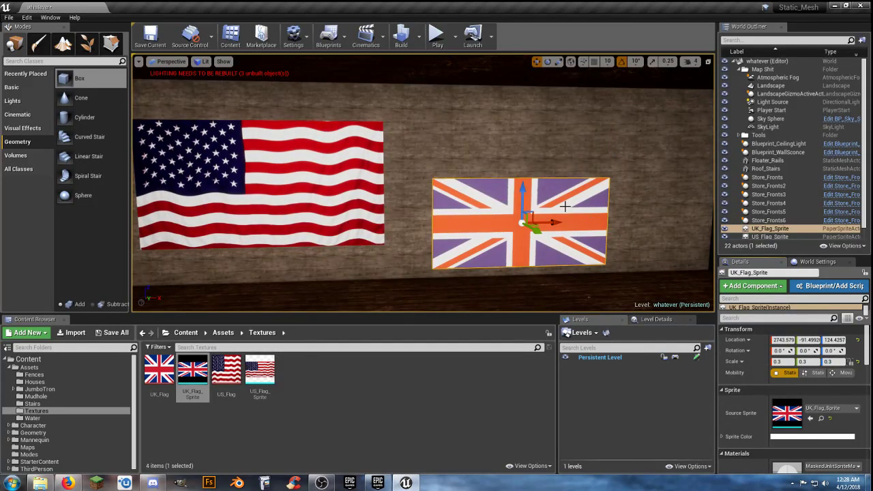
Raise the UK flag sprite to a Z location of about 221 beside the US flag, and collapse the Map Shit folder in the World Outliner
drag(524, 188, 523, 140)
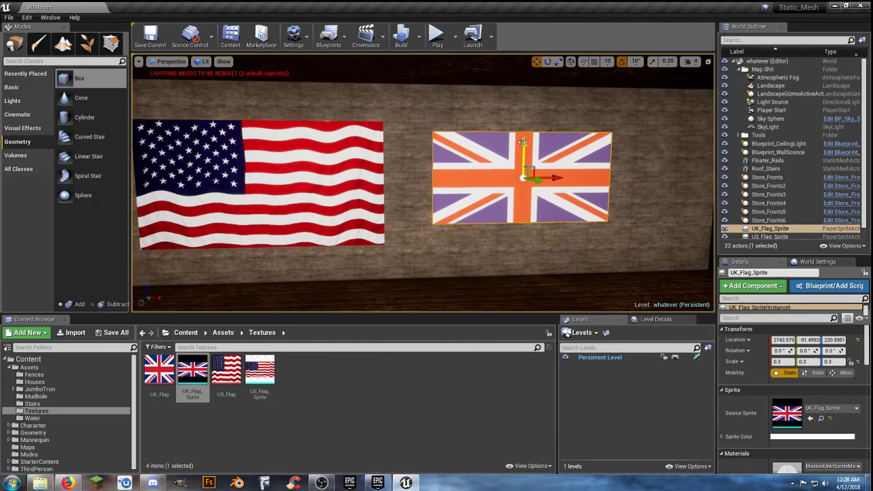
drag(506, 228, 498, 294)
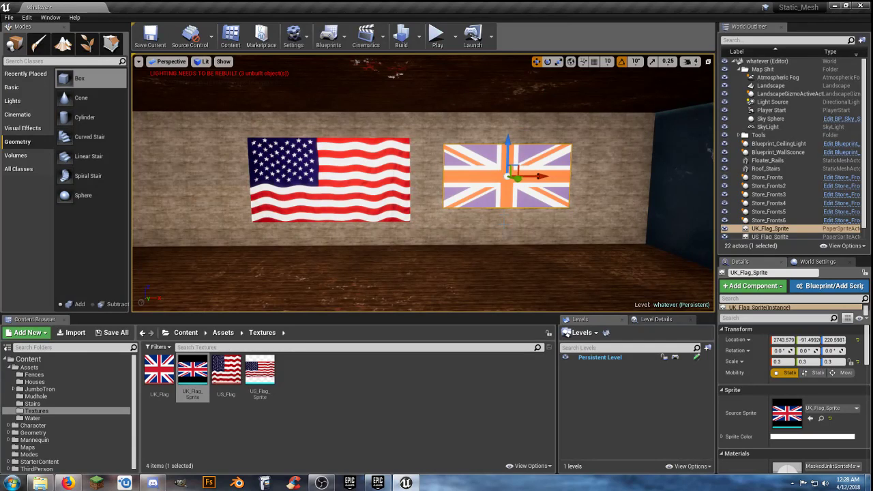
drag(481, 252, 462, 267)
click(452, 394)
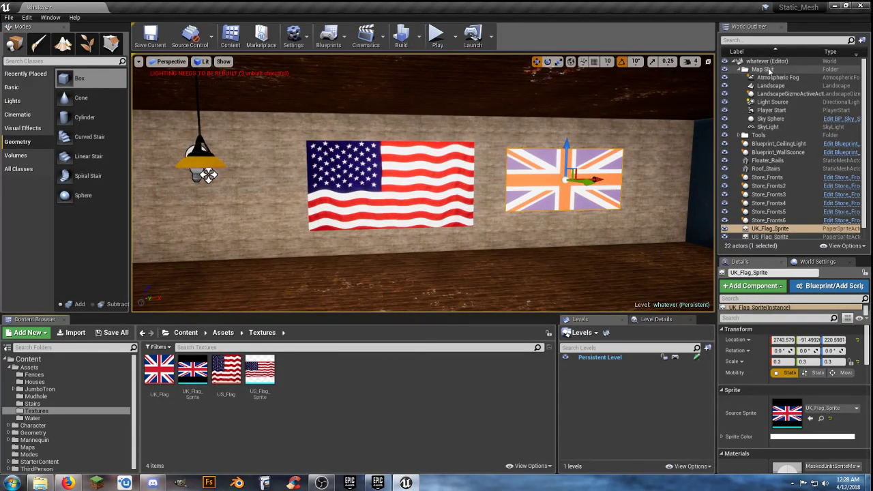
click(746, 70)
click(740, 70)
click(744, 61)
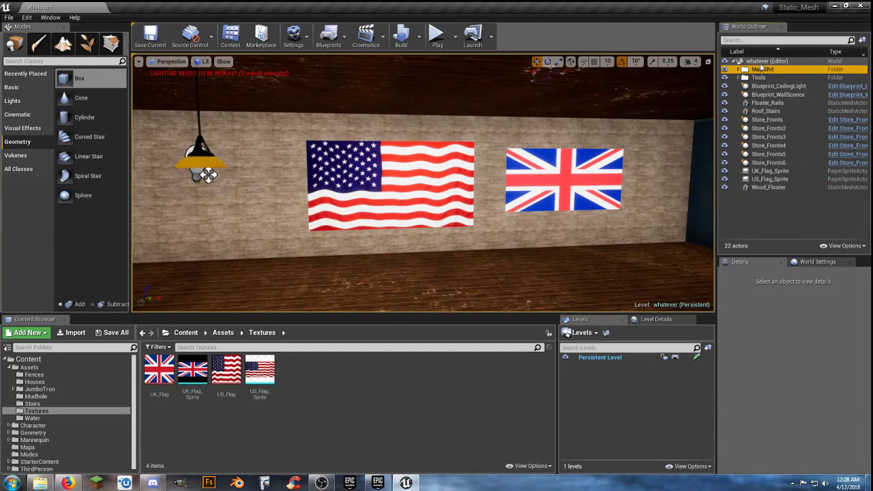
Play-test the level, run the character into the store to examine the US and UK flags from several angles, and end the session
click(437, 38)
key(w)
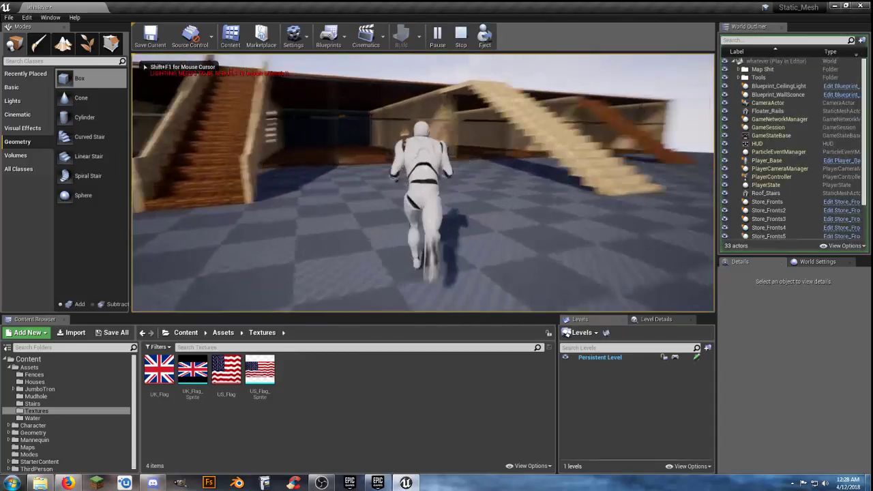
key(w)
key(d)
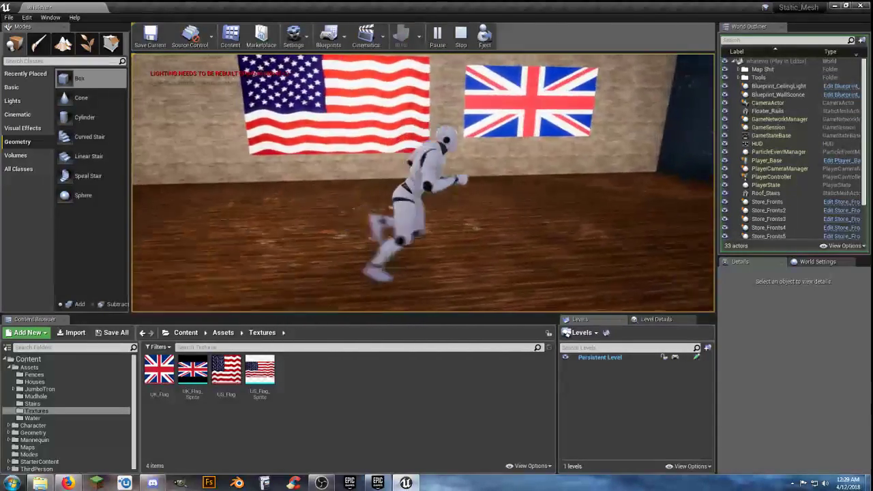
key(d)
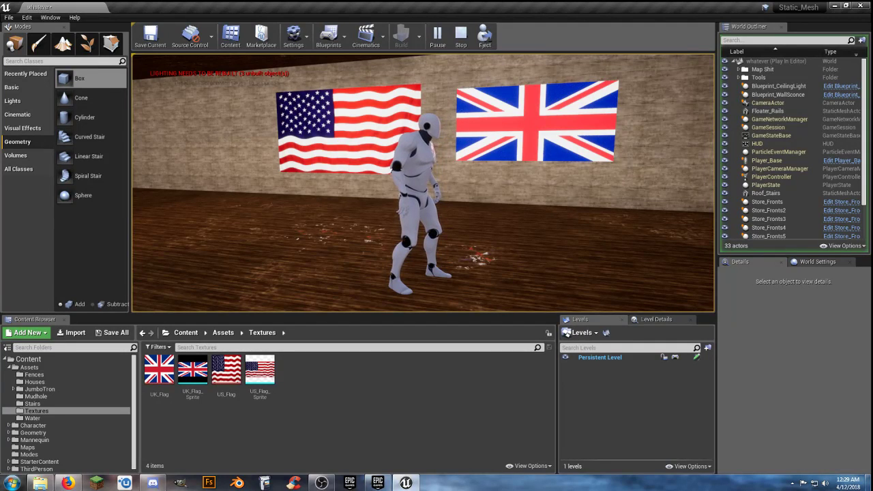
key(w)
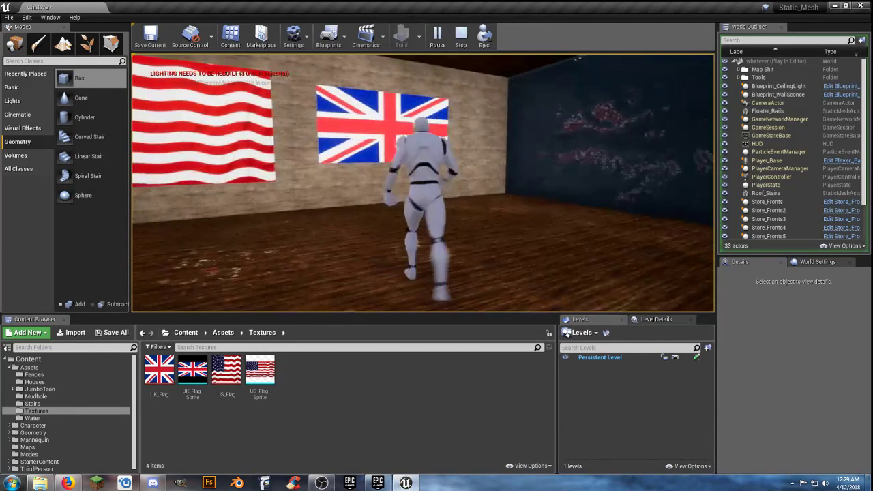
key(d)
key(w)
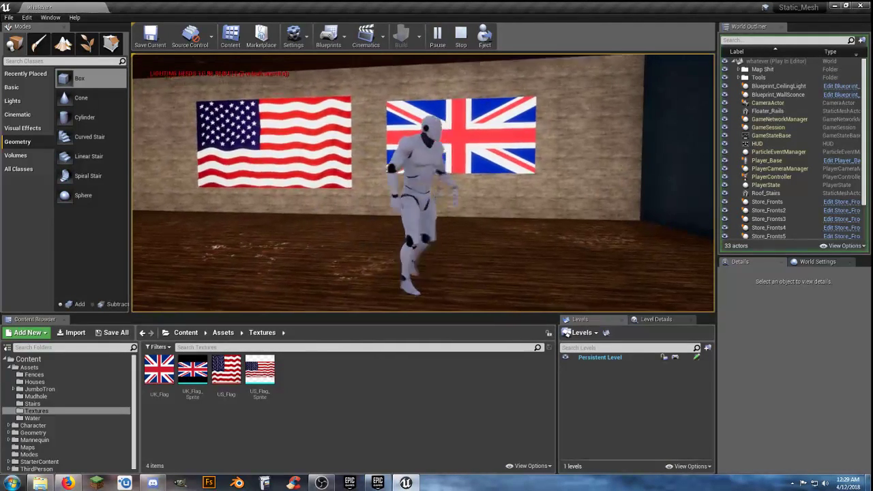
key(d)
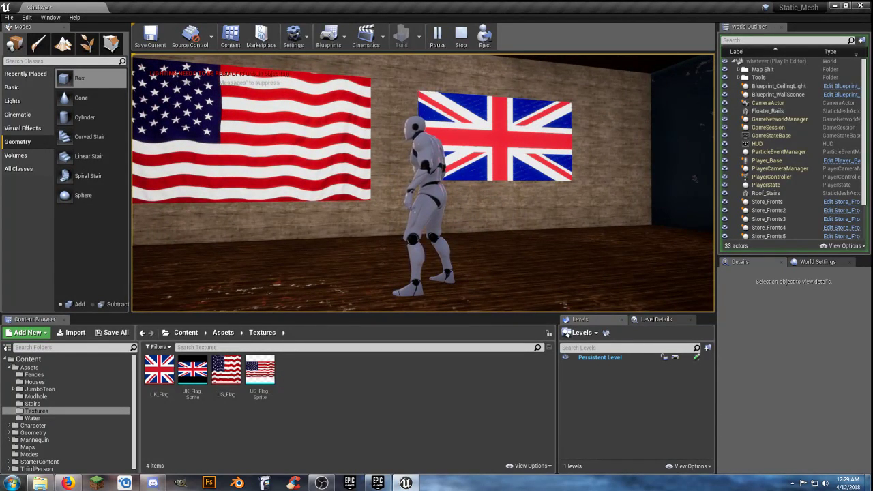
key(s)
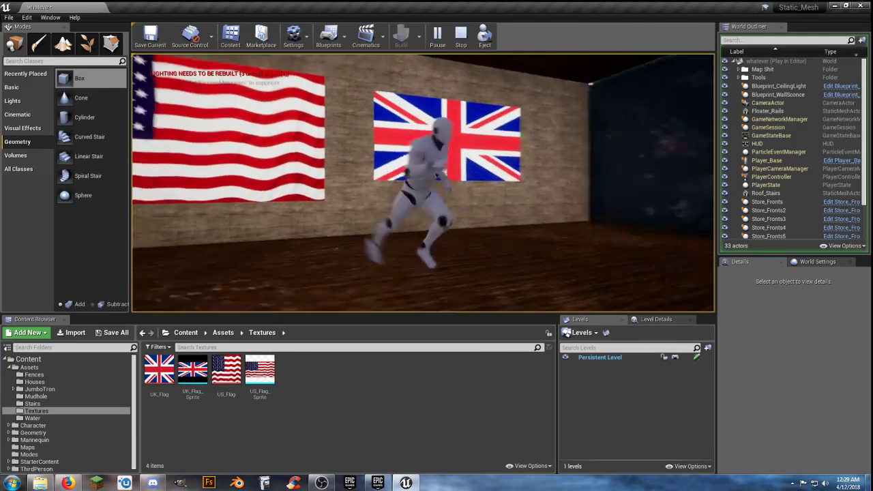
key(a)
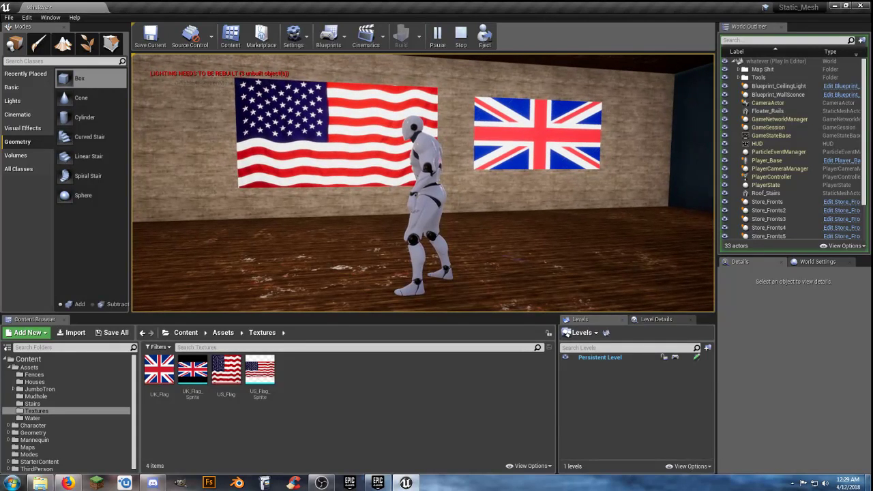
key(s)
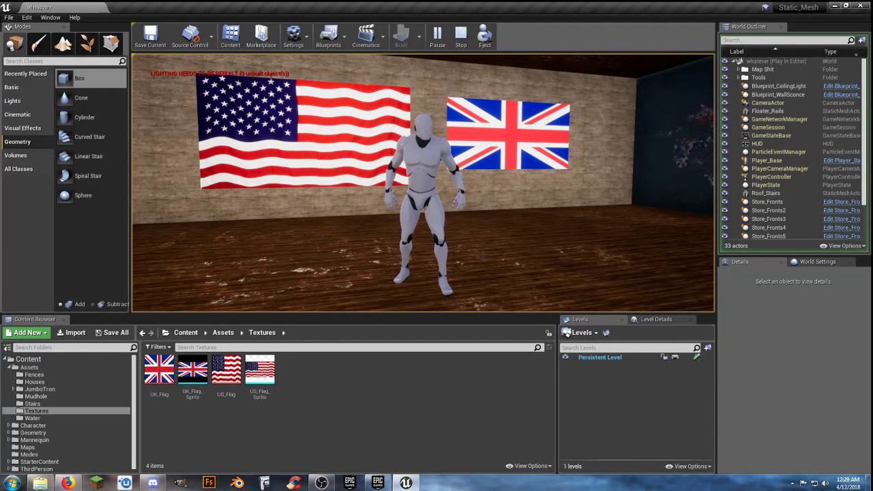
key(d)
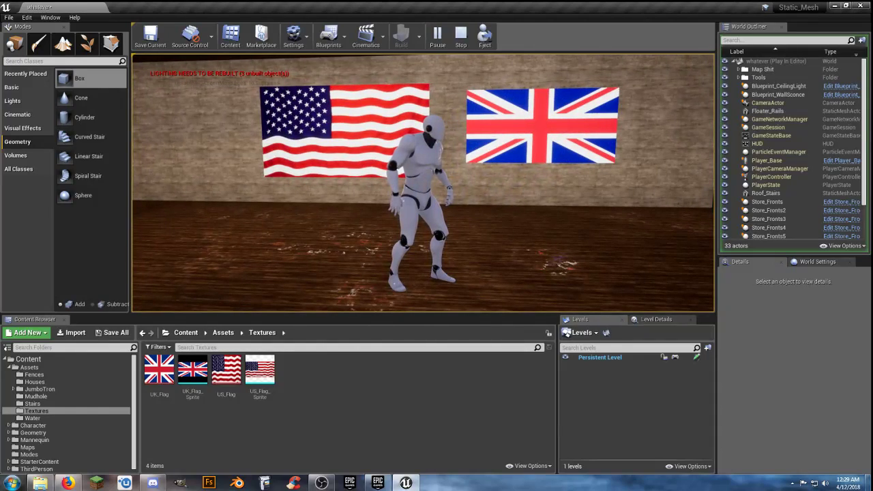
key(w)
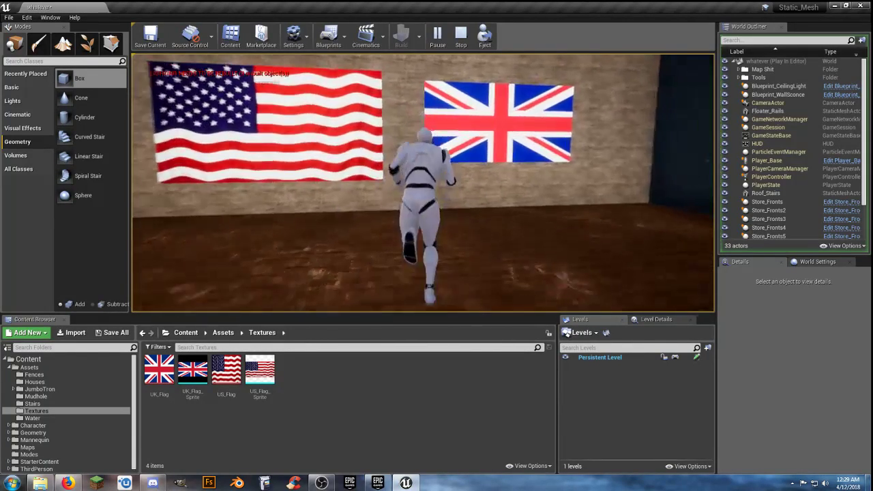
key(d)
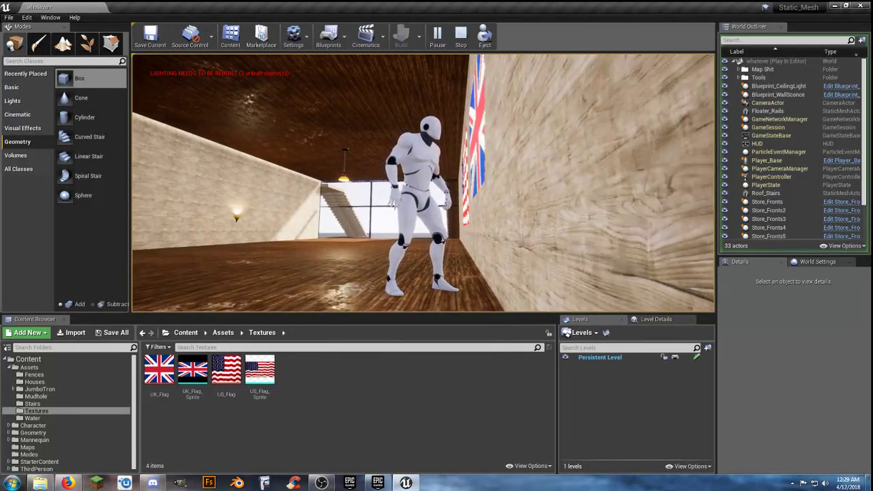
key(w)
key(d)
key(d)
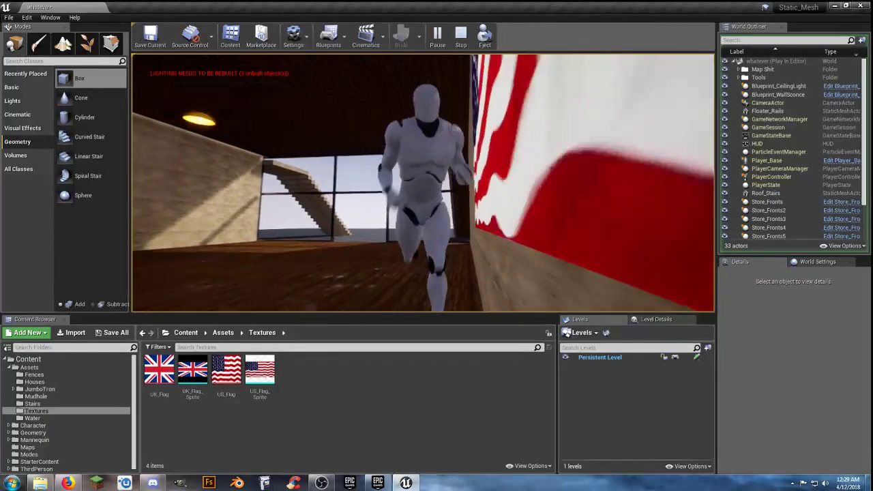
key(w)
key(s)
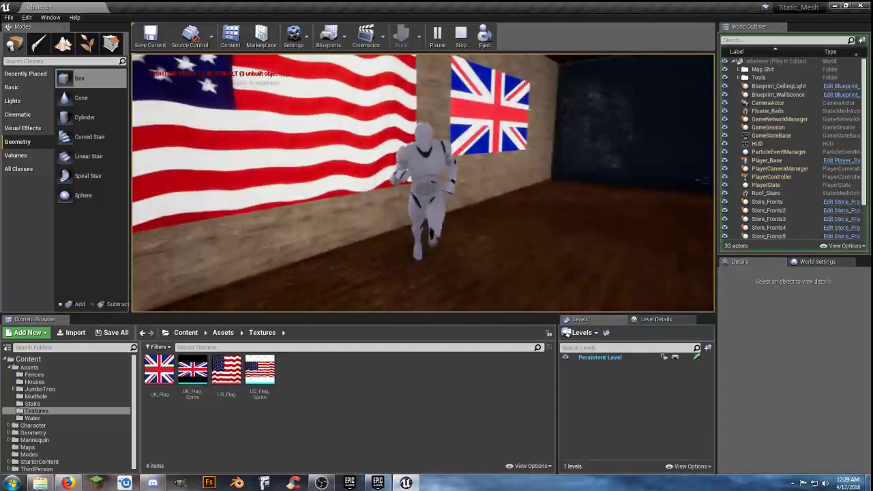
key(Escape)
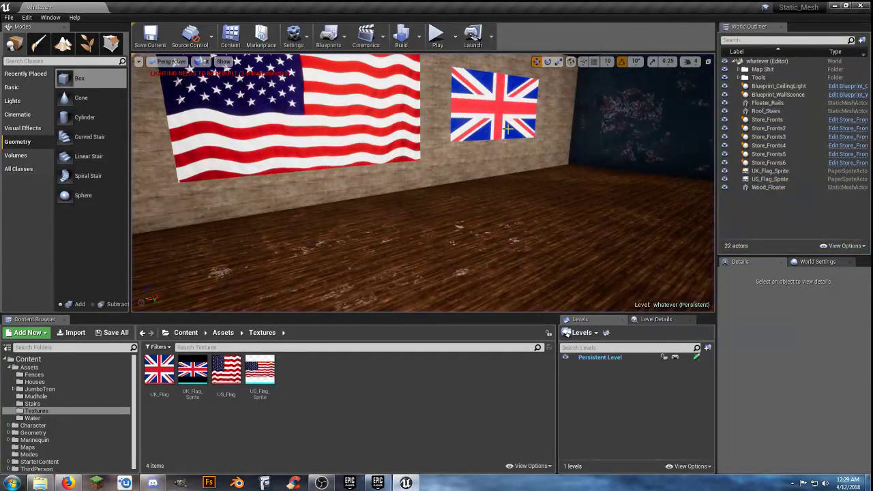
Move the UK flag sprite slightly out from the store wall to a Y location of about -90.12
click(526, 135)
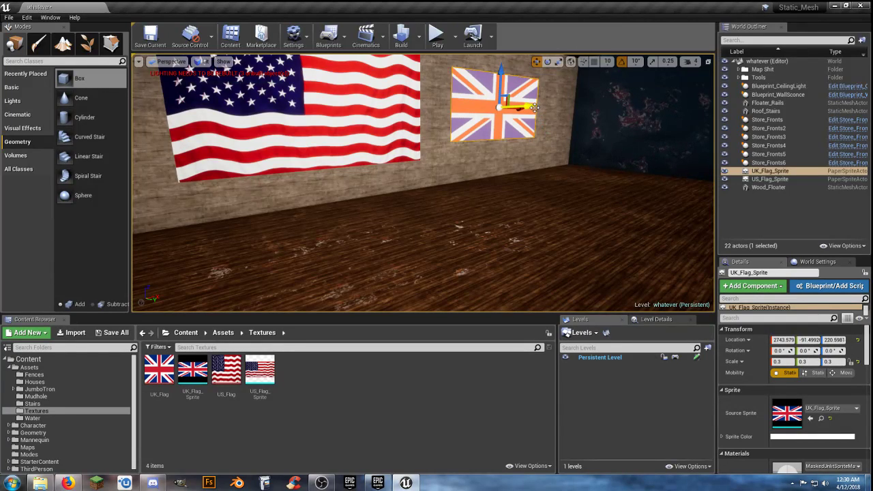
drag(535, 107, 536, 108)
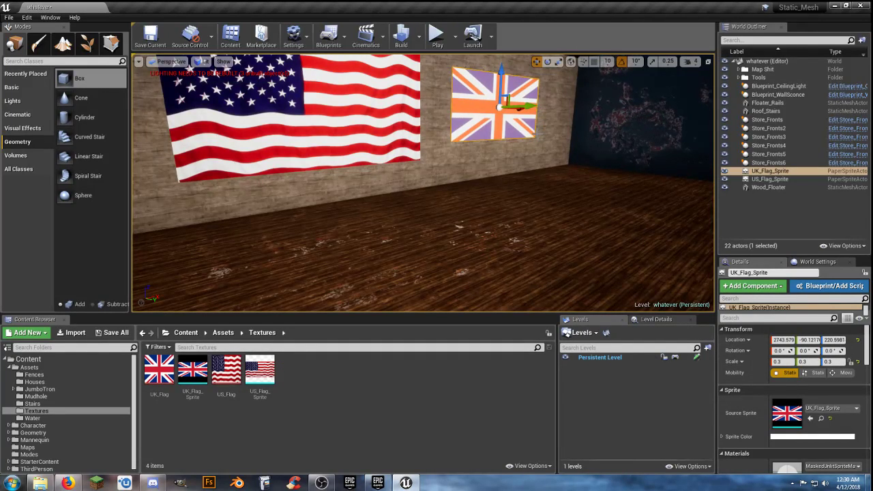
Play-test the level again, checking how the repositioned UK flag sits on the wall from inside and outside the store, and stop playing
click(437, 37)
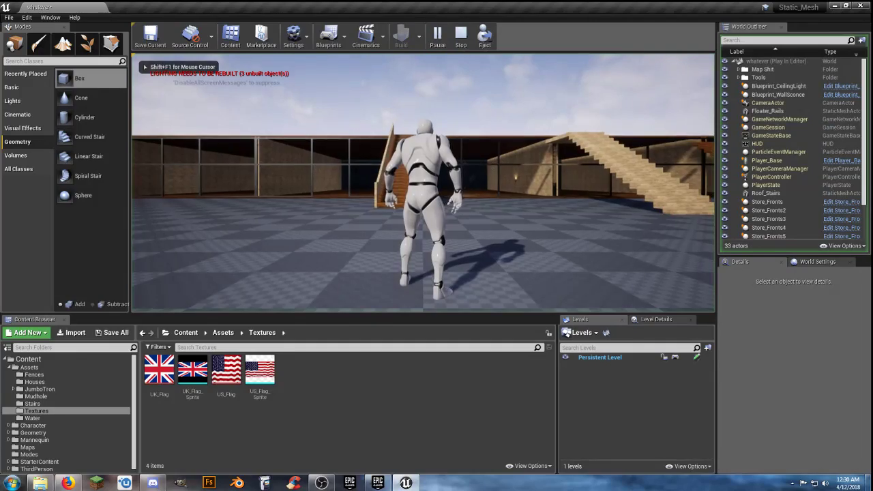
key(w)
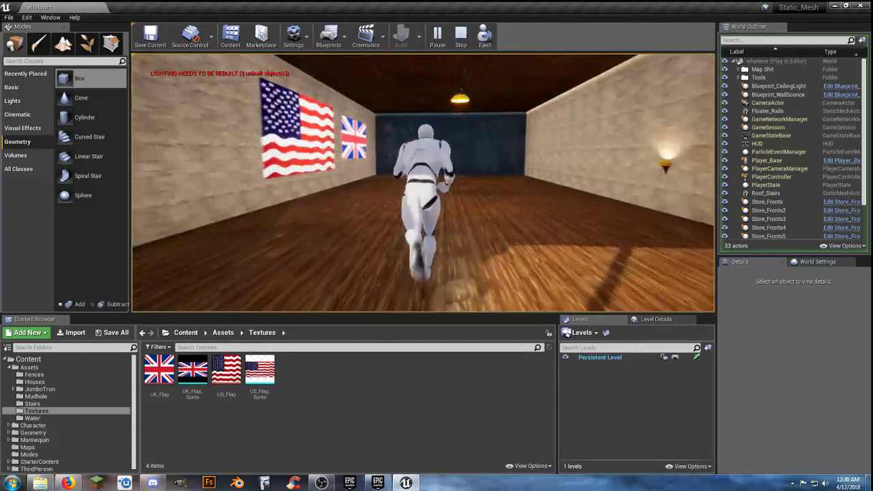
key(d)
key(w)
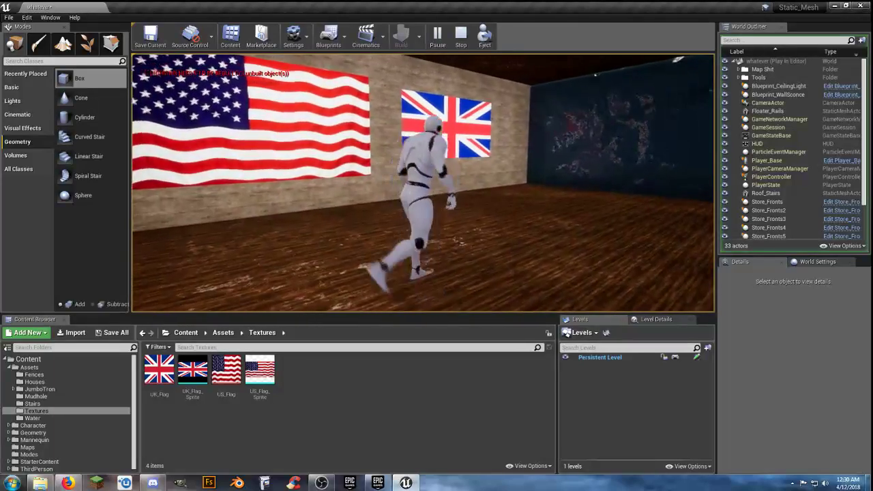
key(d)
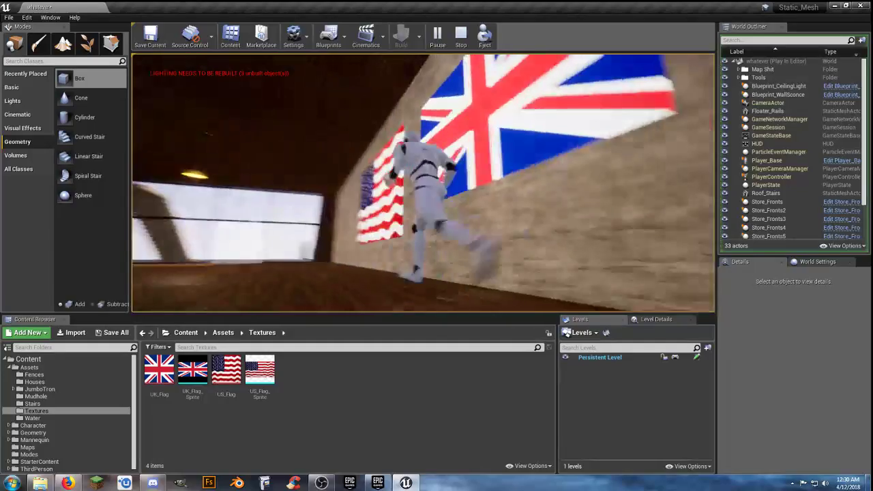
key(a)
key(w)
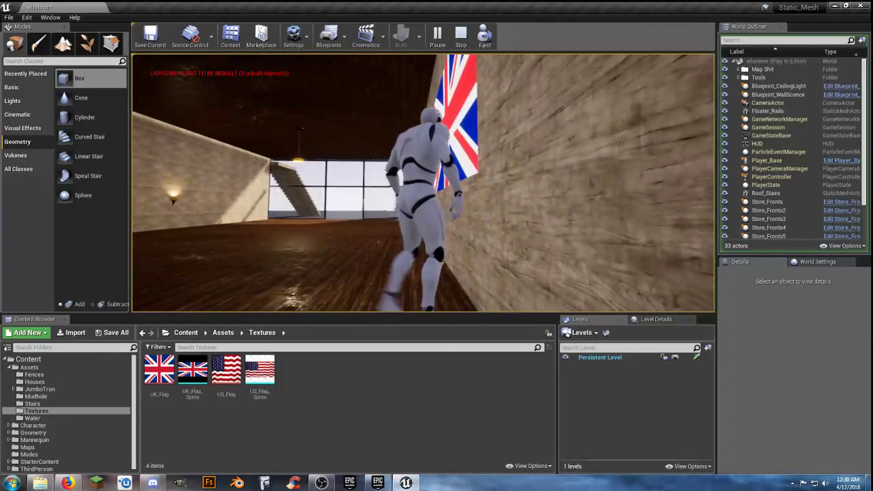
key(d)
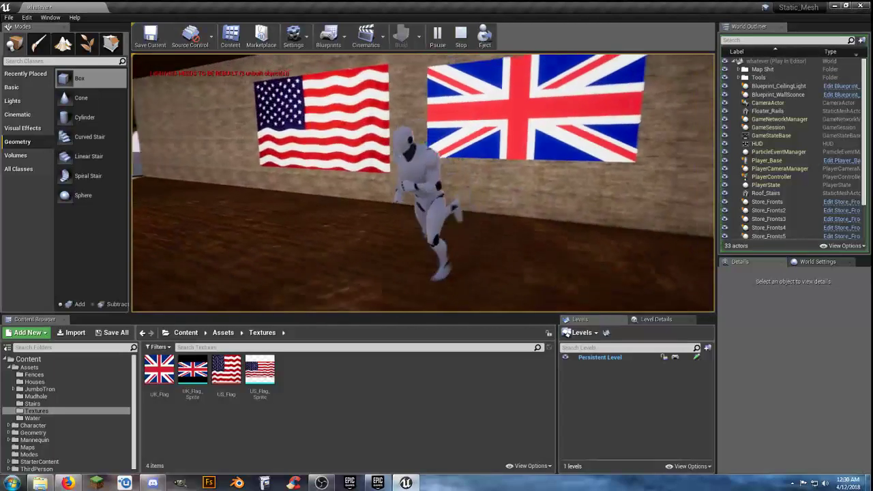
key(a)
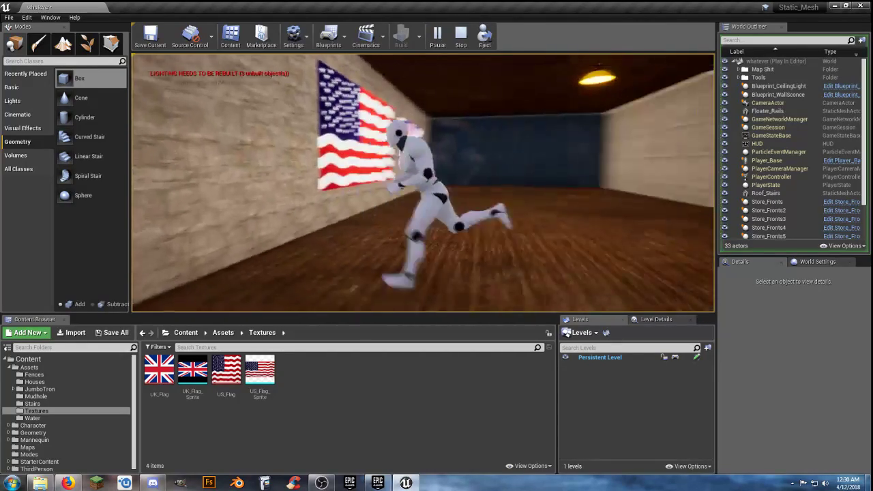
key(a)
key(d)
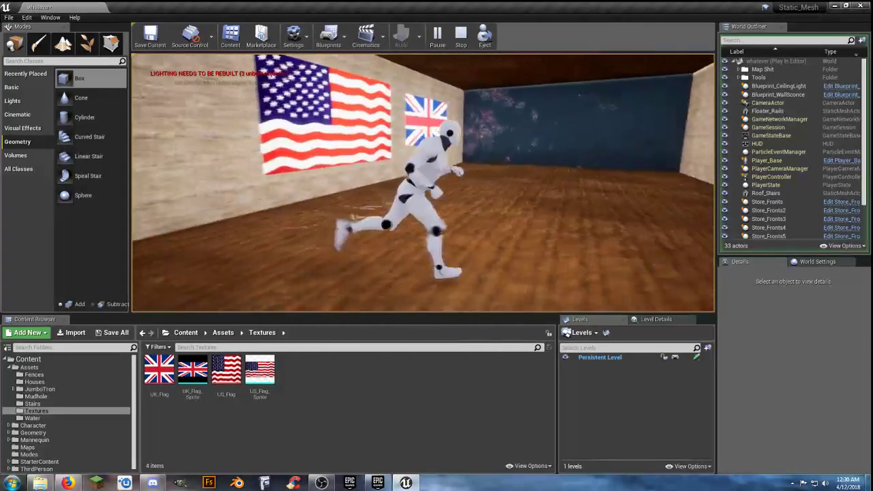
key(d)
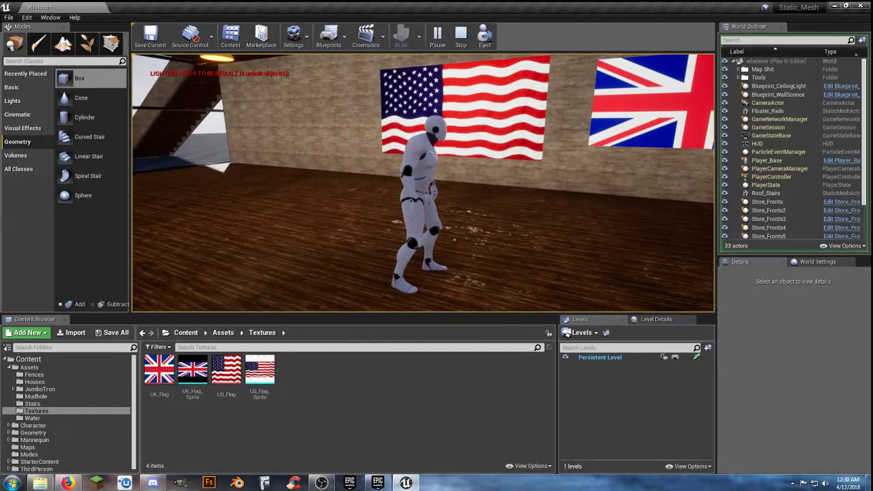
key(d)
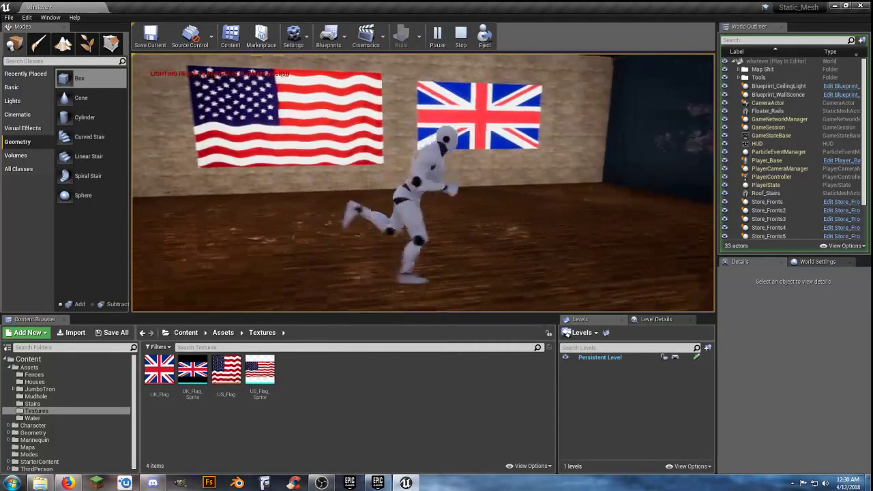
key(w)
key(a)
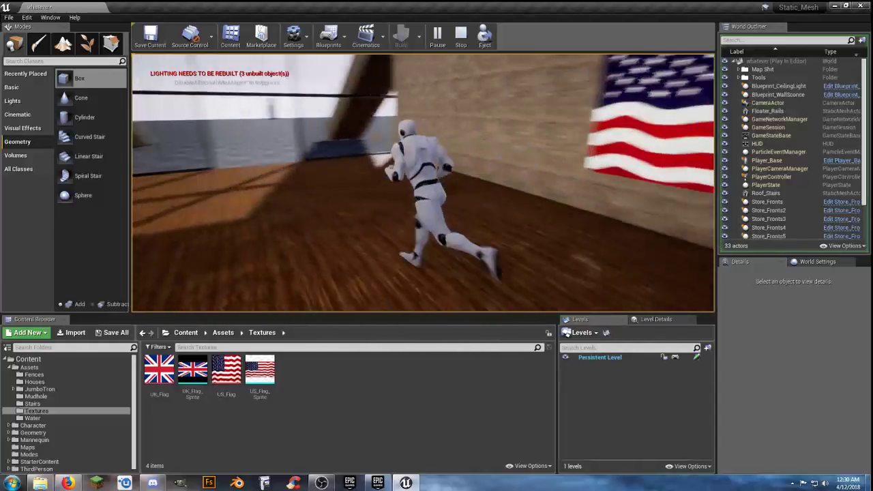
key(a)
key(s)
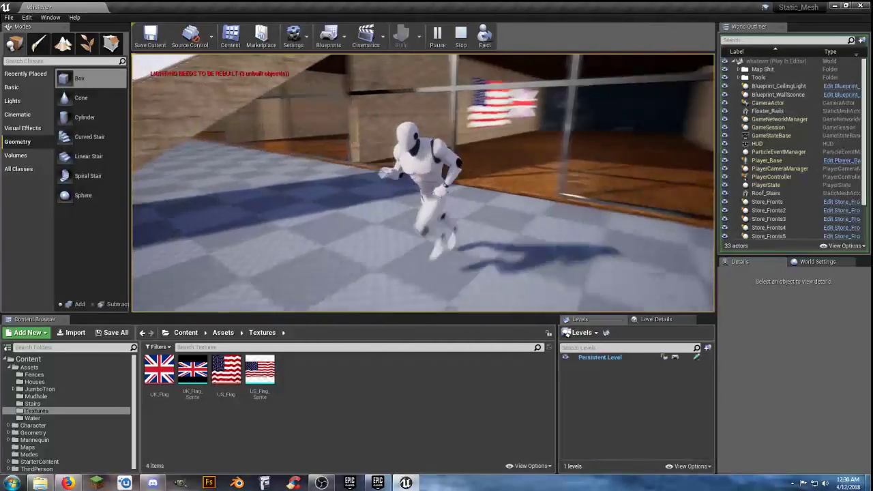
key(w)
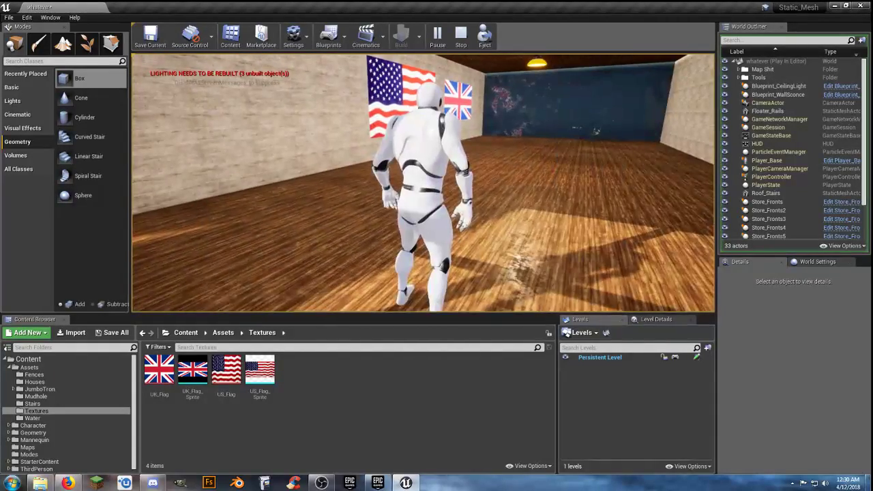
key(Escape)
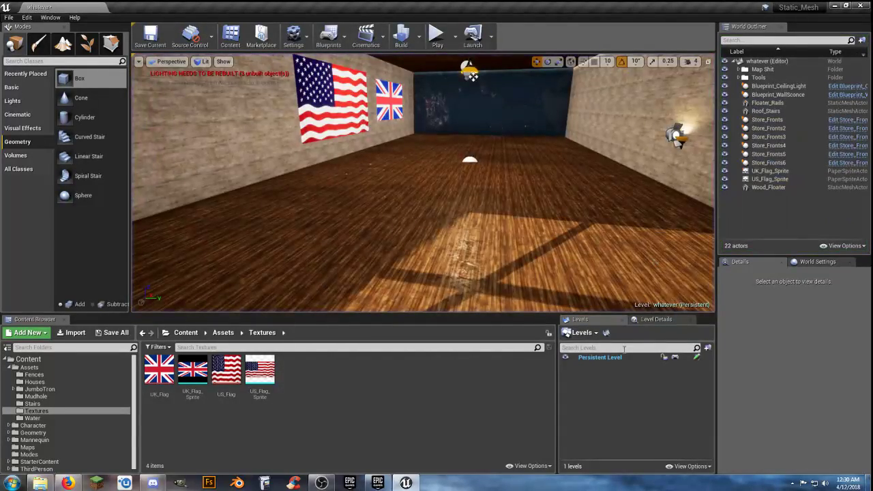
right_click(292, 297)
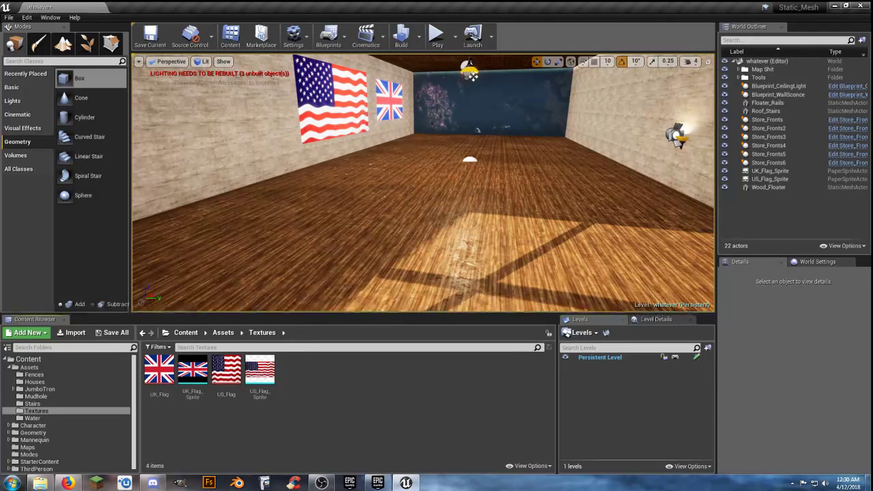
Import the Skippy image from the file explorer into the Assets/Textures content folder and clear the asset selection
click(41, 483)
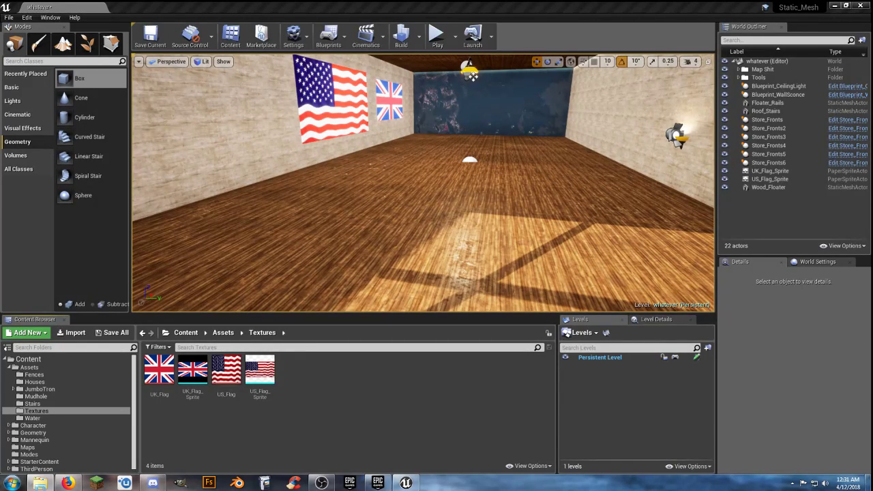
drag(226, 389, 323, 380)
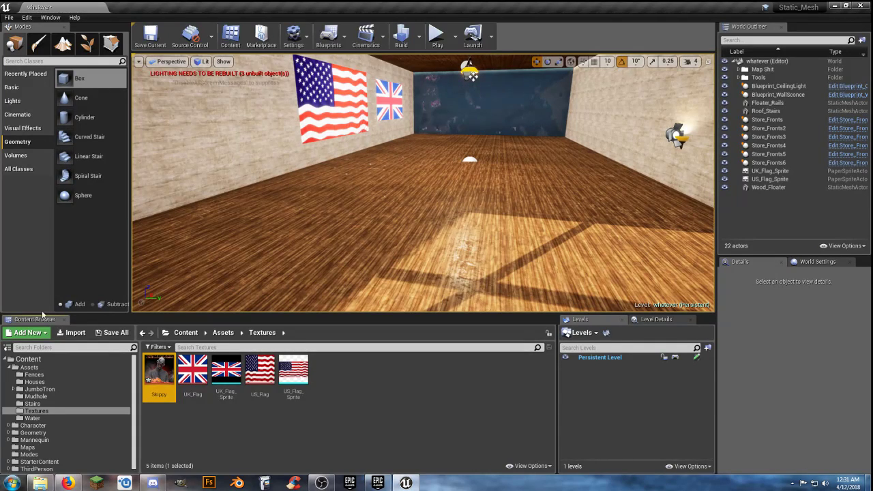
click(322, 432)
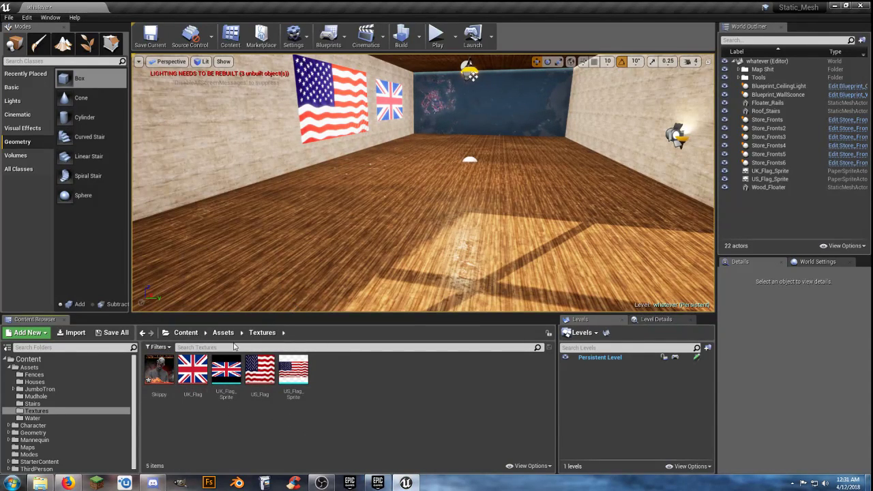
Create a sprite from the Skippy texture and save the new texture, sprite and level
right_click(169, 373)
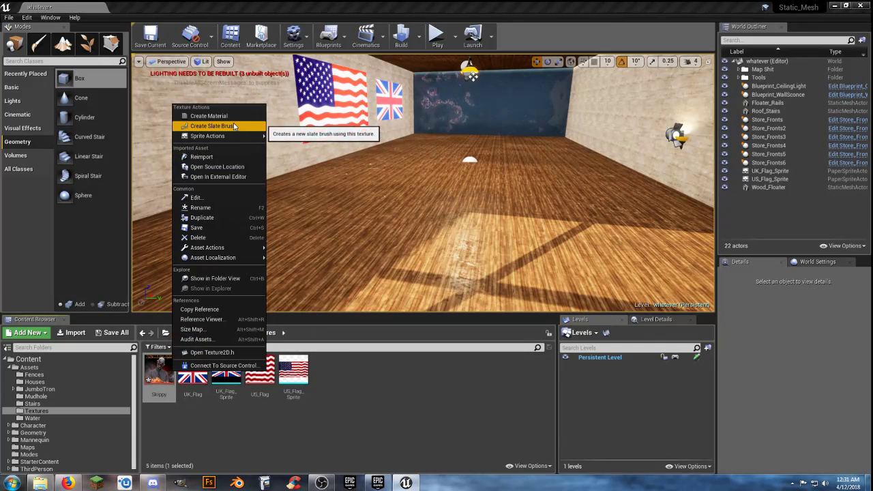
mouse_move(229, 142)
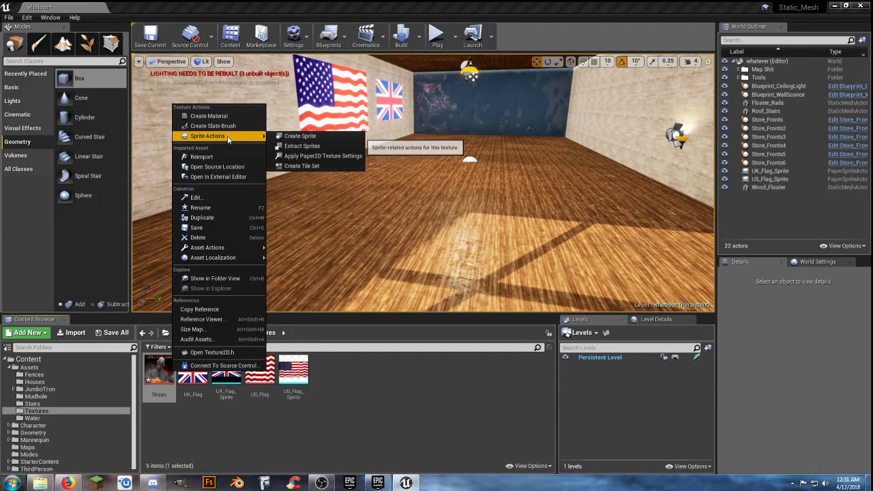
click(300, 136)
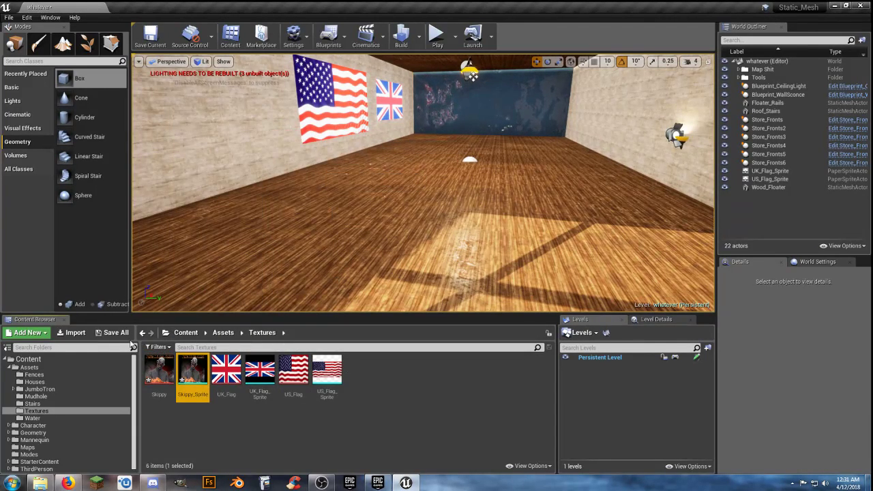
click(113, 332)
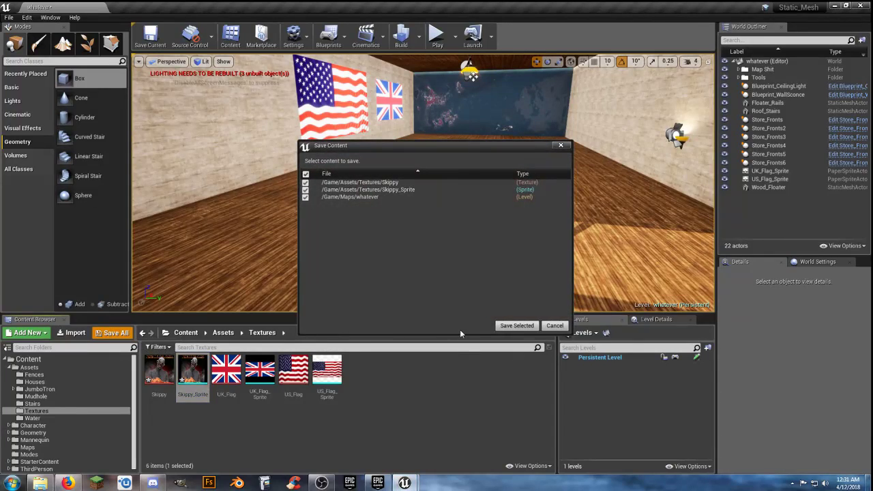
click(516, 325)
Place the Skippy_Sprite on the store's inner side wall opposite the flags and clear its selection
right_drag(448, 239, 600, 231)
drag(199, 375, 479, 274)
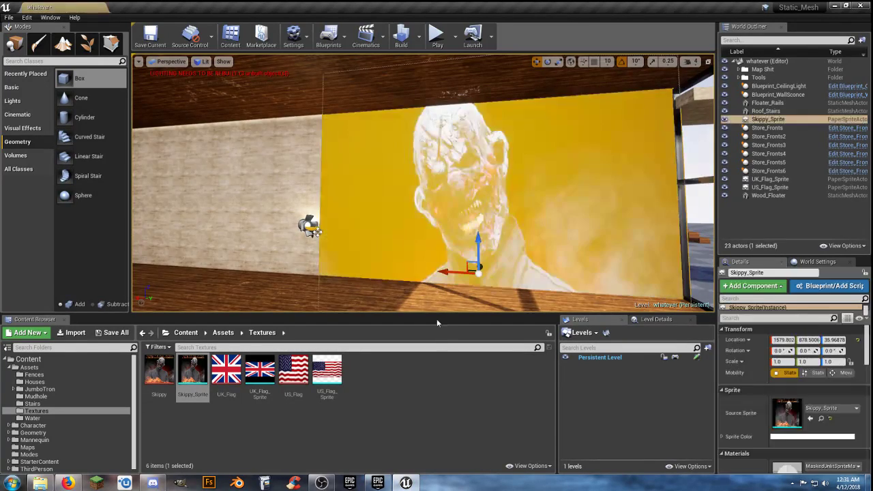
click(764, 61)
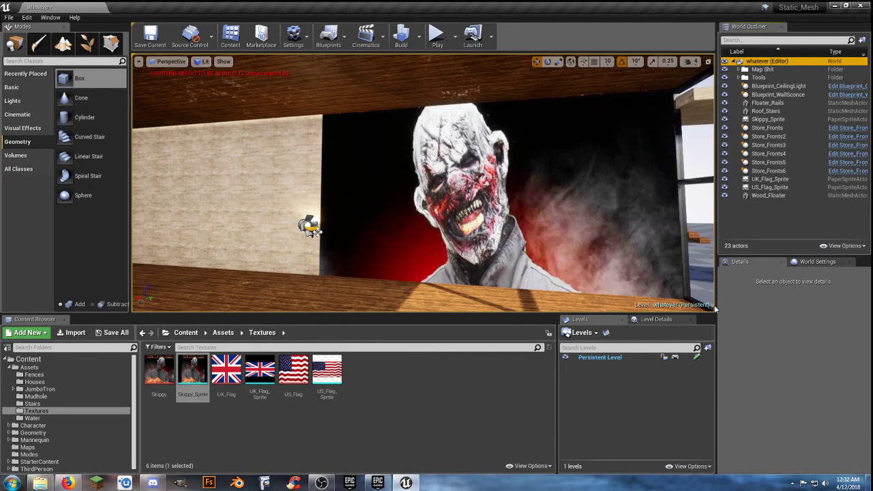
Play-test the level, walking the character into the store to check the Skippy image on the wall, and stop playing
right_drag(257, 265, 303, 273)
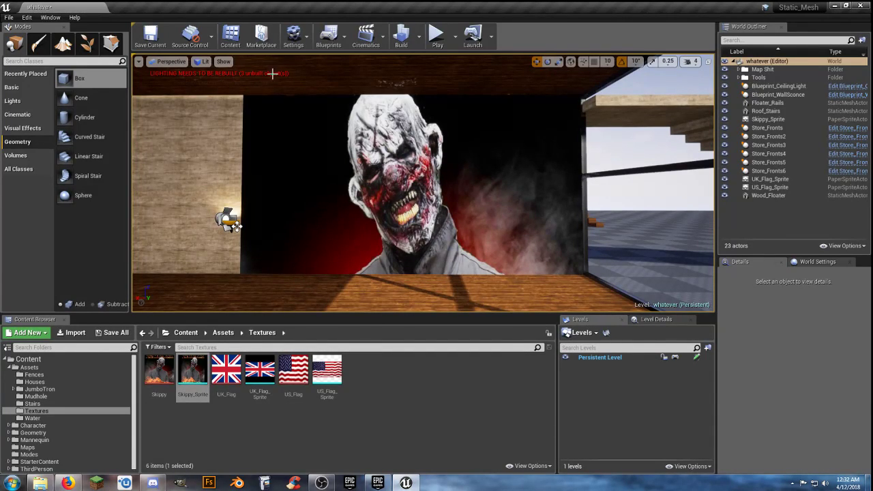
click(434, 35)
click(425, 61)
key(w)
key(a)
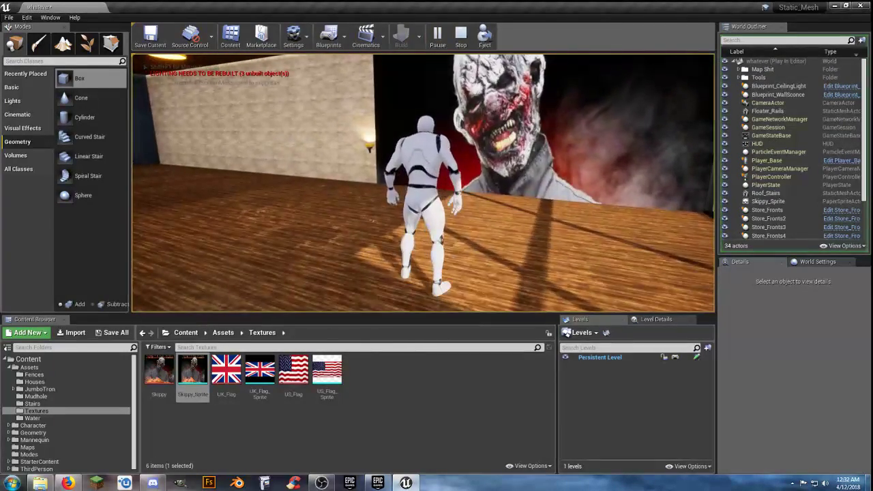
key(Escape)
Move the Skippy sprite slightly out from the wall to a Y location of about 876.57 and briefly play-test it from outside
right_drag(499, 180, 320, 180)
key(f)
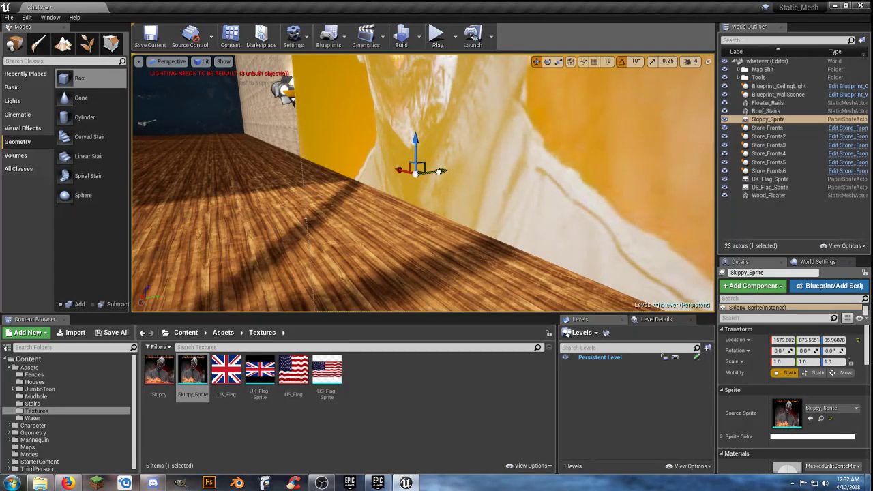
click(436, 39)
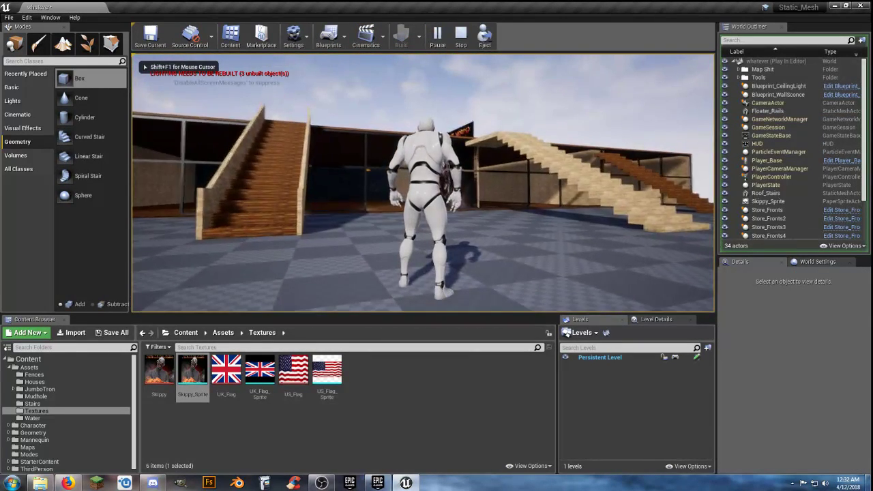
key(w)
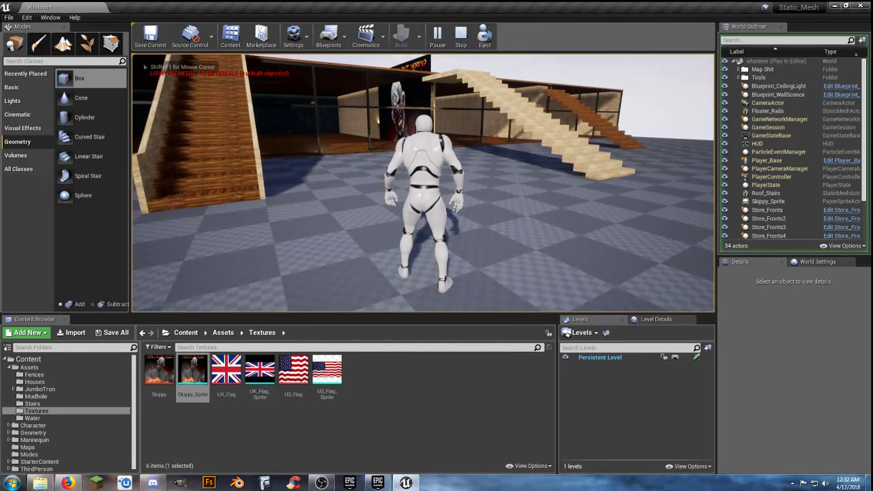
key(Escape)
Shrink the Skippy sprite by setting its X, Y and Z scale to 0.1
right_drag(434, 170, 406, 157)
key(w)
key(s)
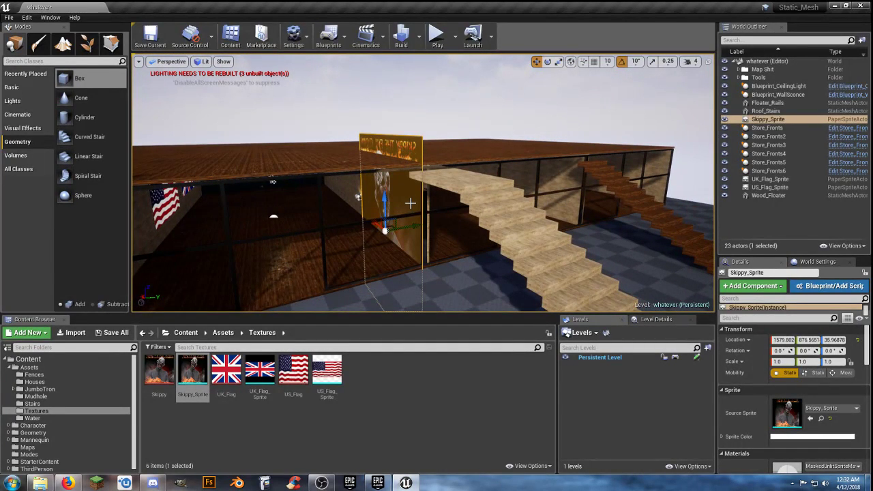
key(f)
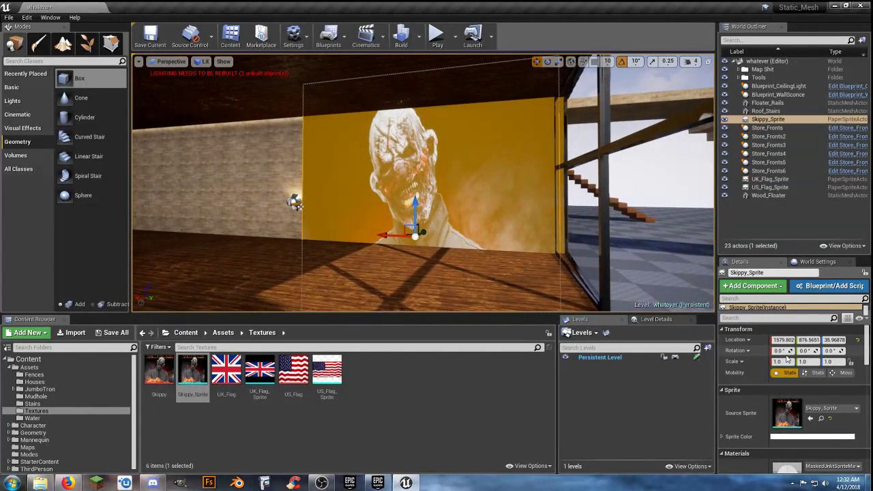
click(559, 62)
drag(411, 205, 411, 239)
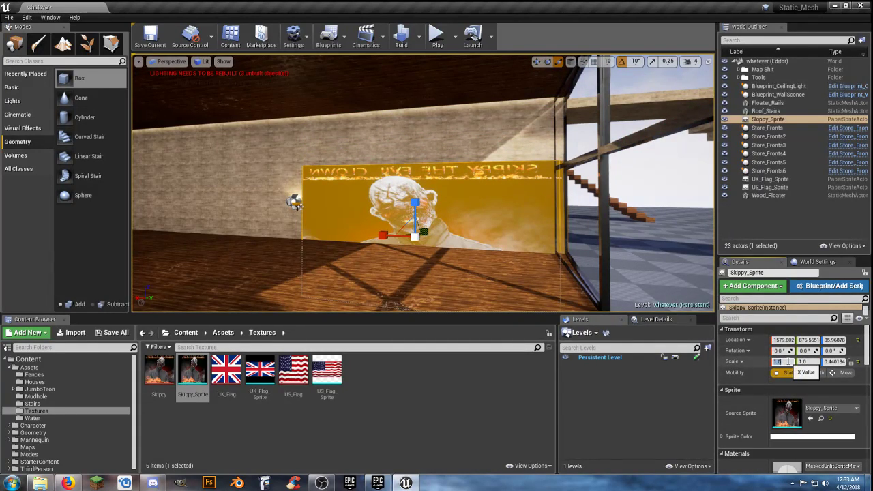
text(0.1)
key(Return)
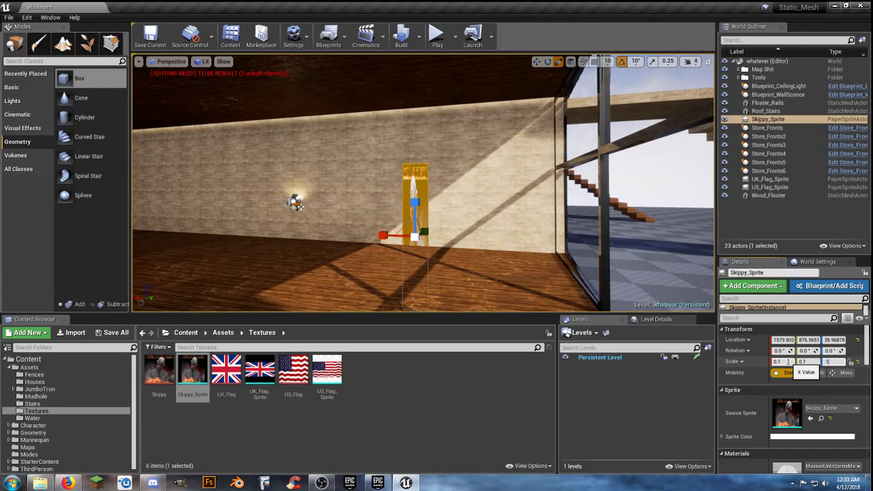
key(Return)
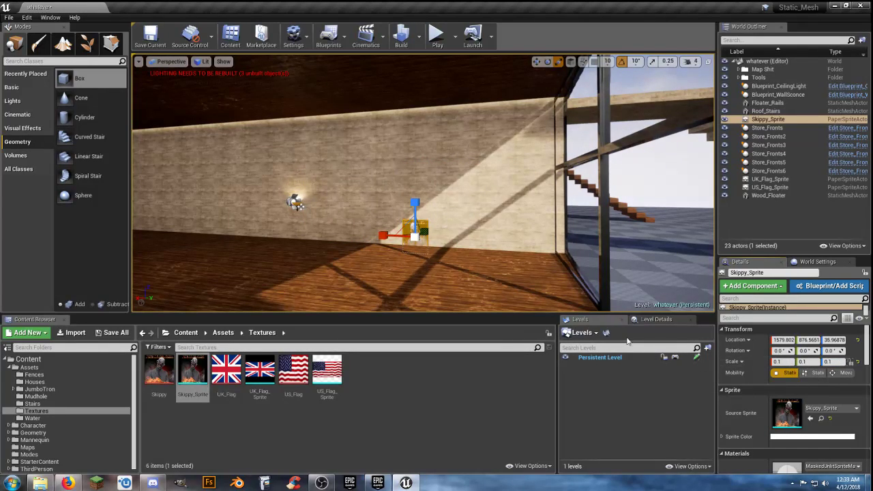
Raise the Skippy sprite to a Z location of about 192.25 and enlarge it to about 0.47 X and 0.36 Z scale
click(536, 62)
drag(414, 203, 417, 149)
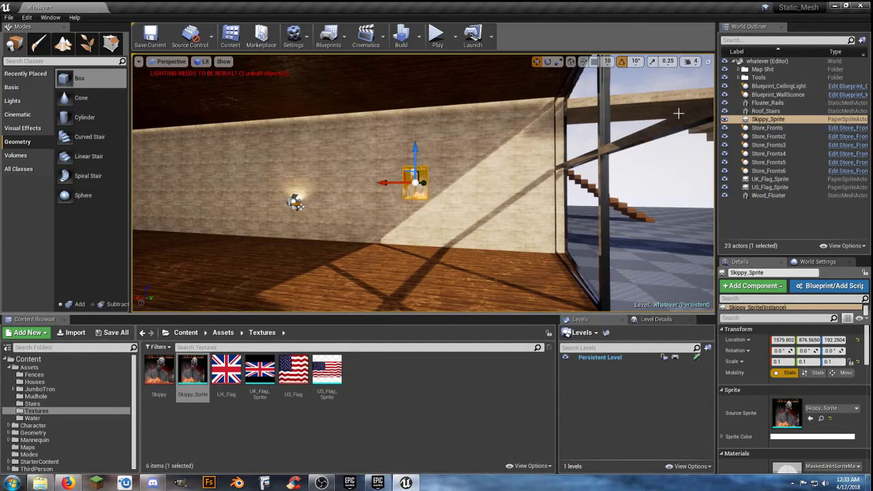
click(559, 62)
drag(418, 149, 417, 127)
drag(384, 182, 349, 183)
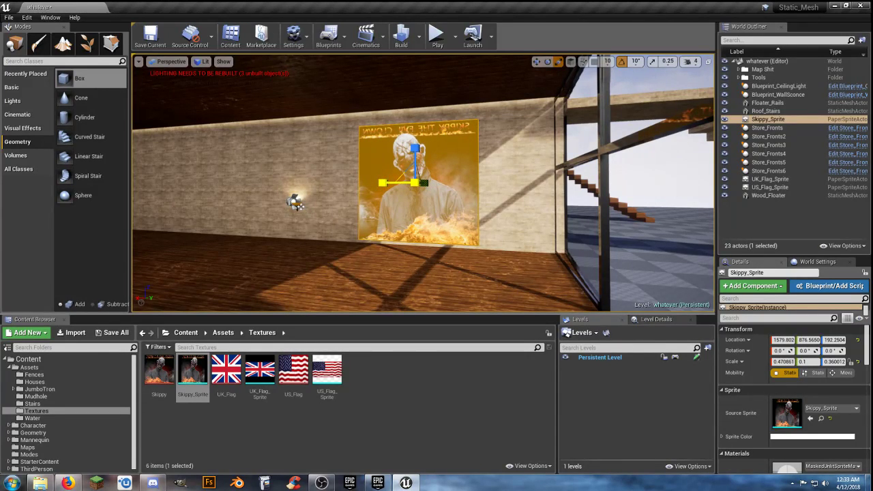
Stretch the Skippy sprite vertically to a Z scale of about 0.42
right_drag(385, 181, 385, 133)
key(w)
key(w)
right_drag(415, 198, 425, 216)
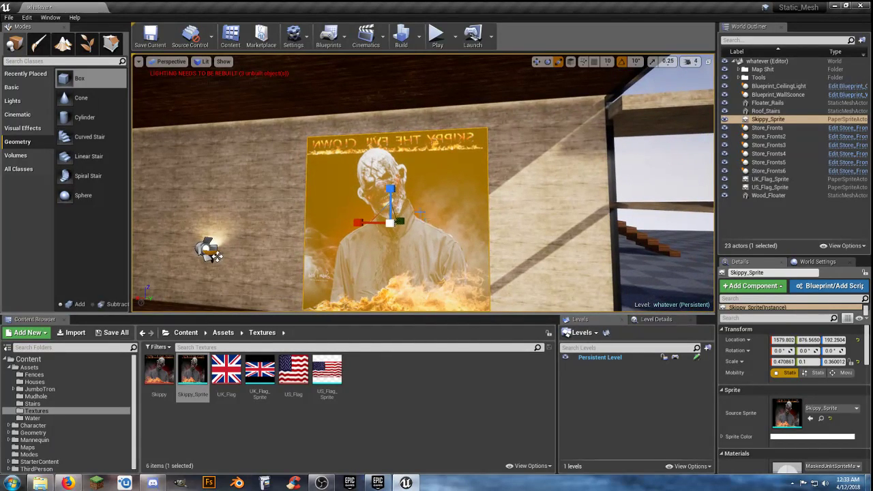
drag(394, 189, 394, 173)
right_drag(403, 203, 405, 232)
key(w)
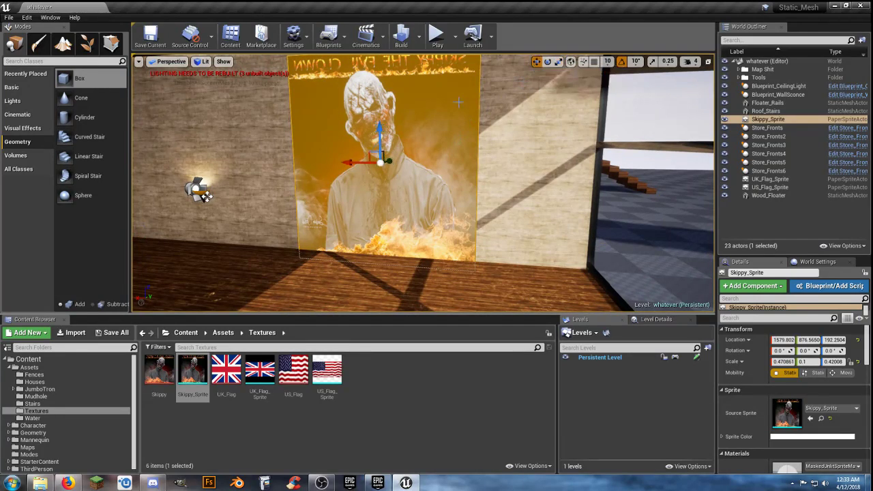
Raise the Skippy sprite to a Z location of about 209.82 and set its Z rotation to 180° so its lettering reads correctly
drag(380, 128, 382, 123)
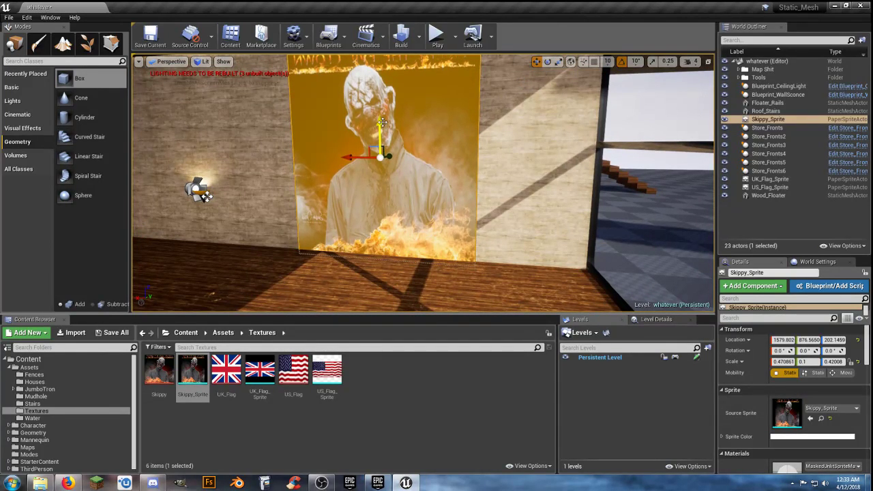
right_drag(424, 154, 407, 125)
drag(397, 153, 397, 150)
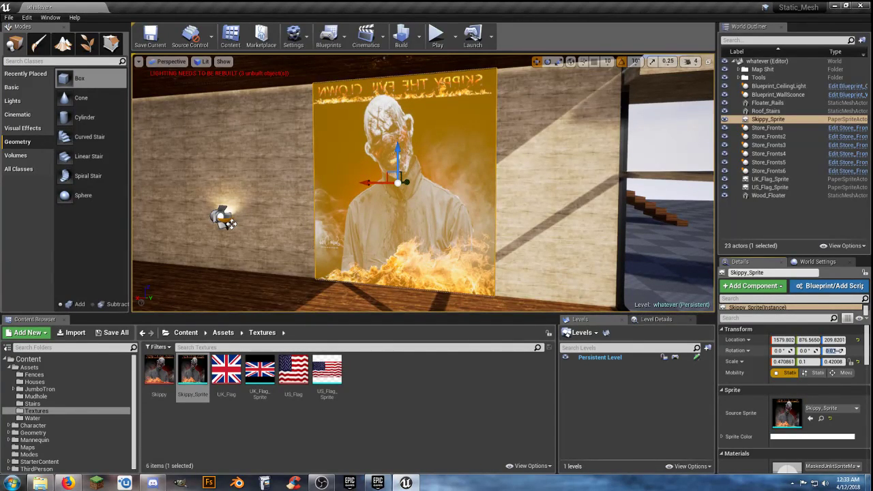
text(80)
key(Return)
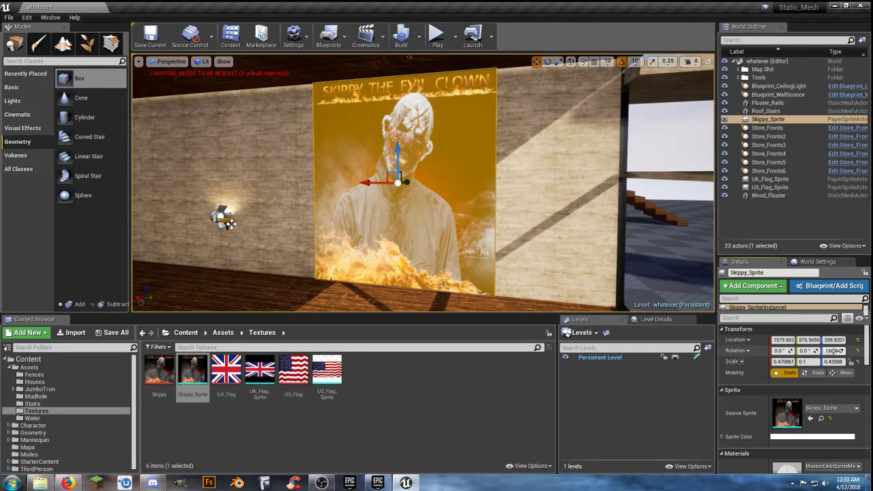
Play-test the level, running the character into the store to view the rotated Skippy poster, and stop playing
click(438, 35)
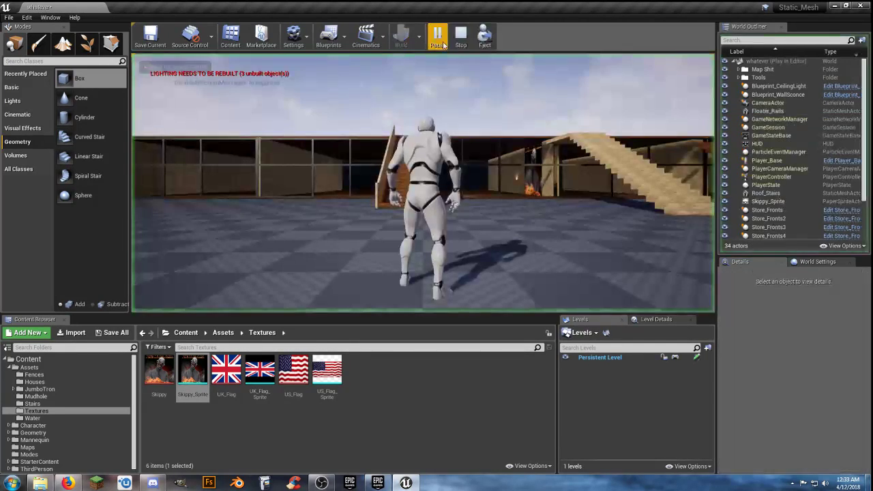
key(w)
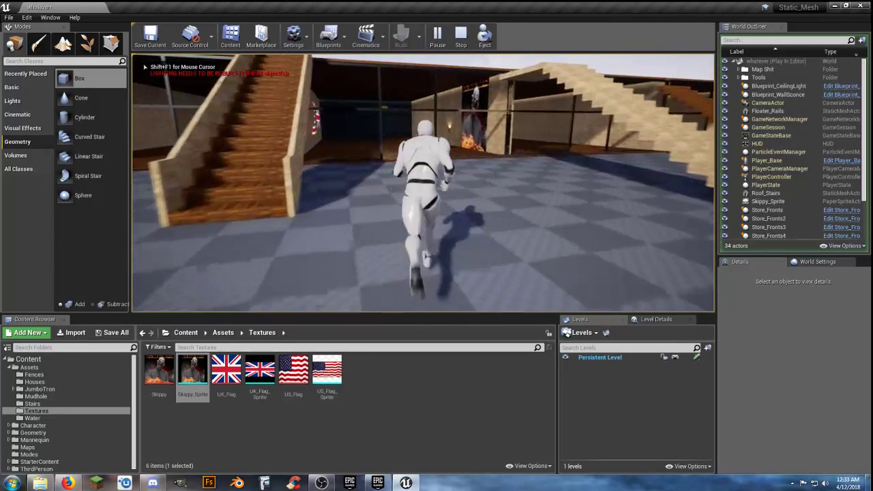
key(w)
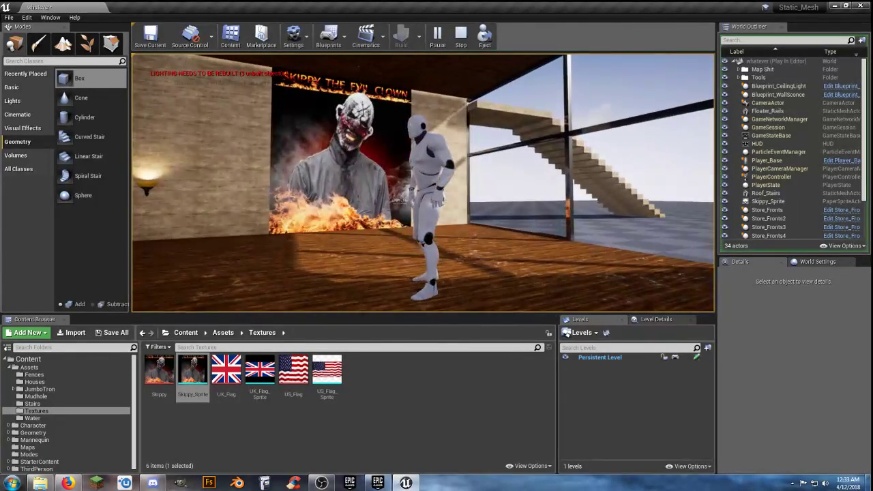
key(w)
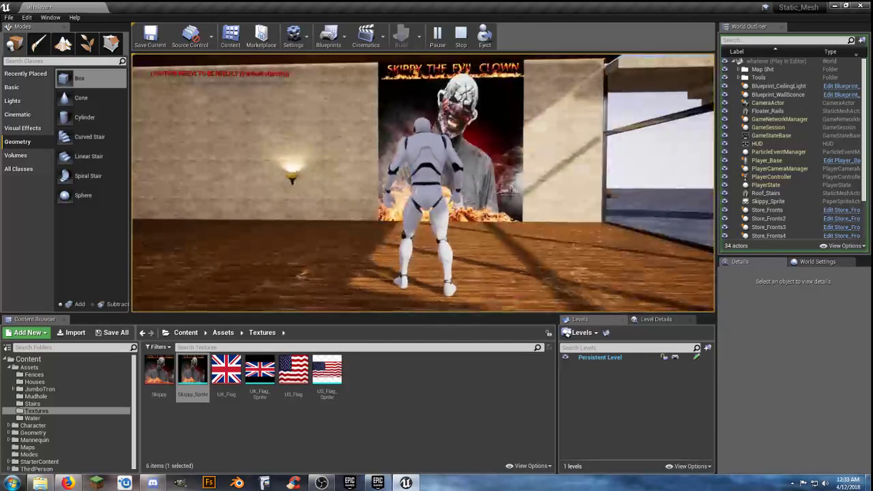
key(Escape)
Play-test the level, viewing the Skippy poster from different spots inside the store, run out through the storefront and stop playing
click(456, 164)
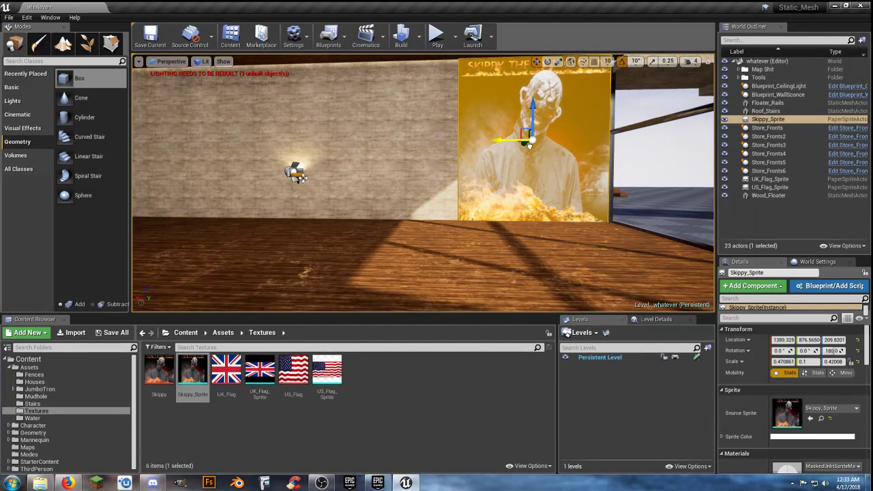
click(430, 39)
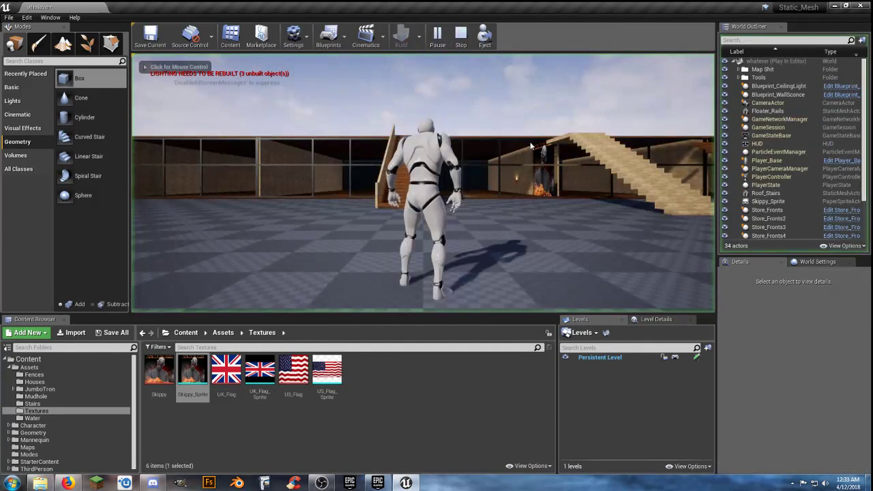
key(w)
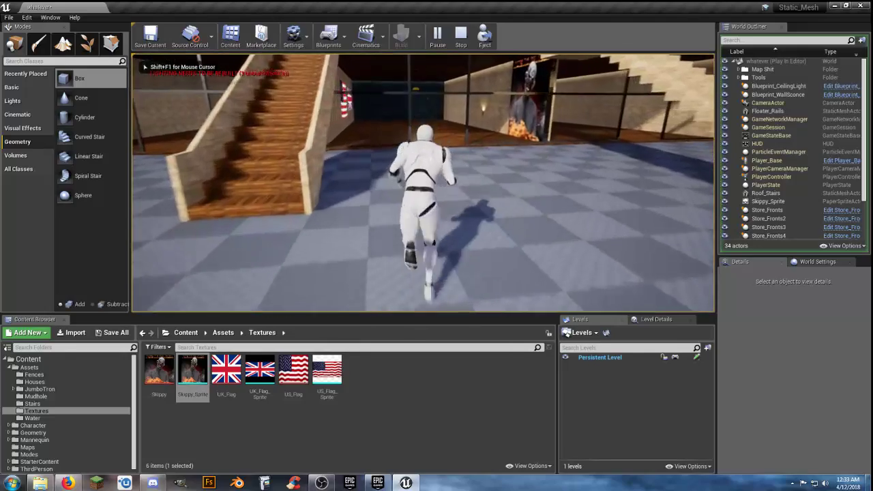
key(a)
key(w)
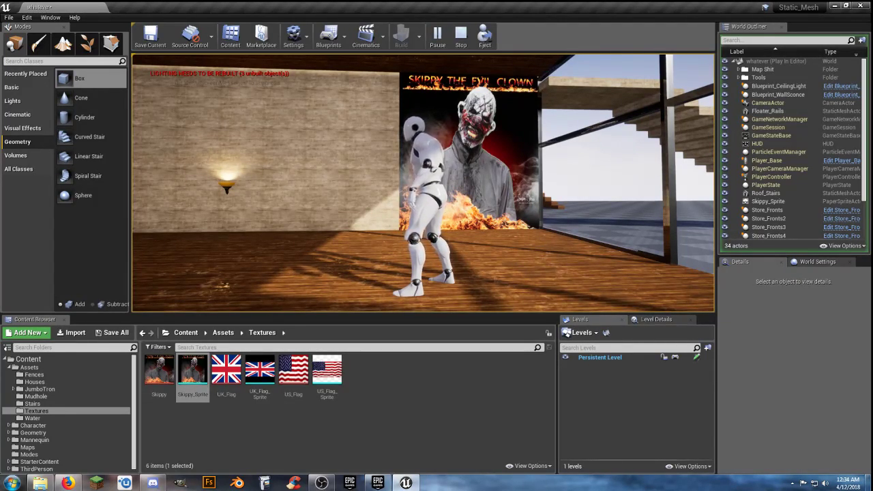
key(a)
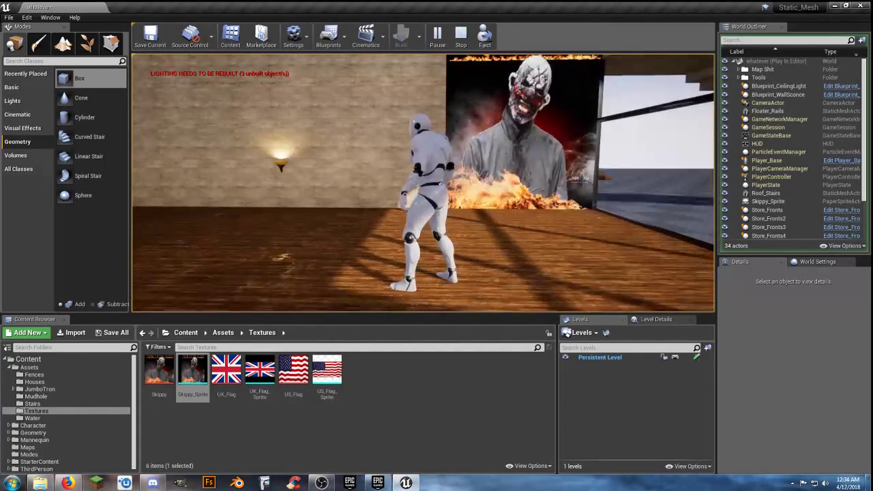
key(a)
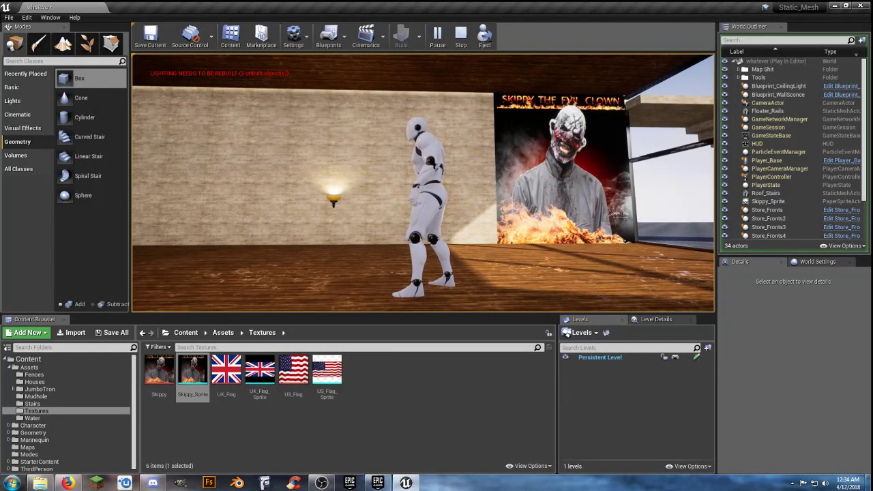
key(d)
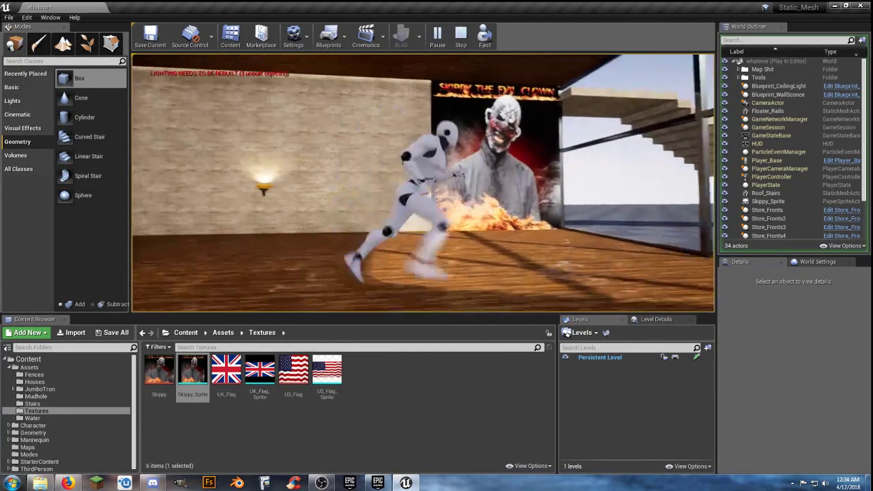
key(d)
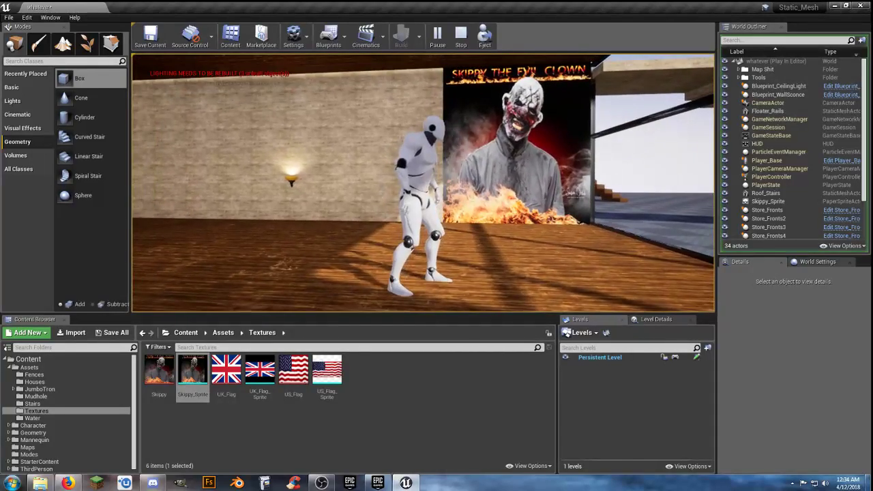
key(w)
key(s)
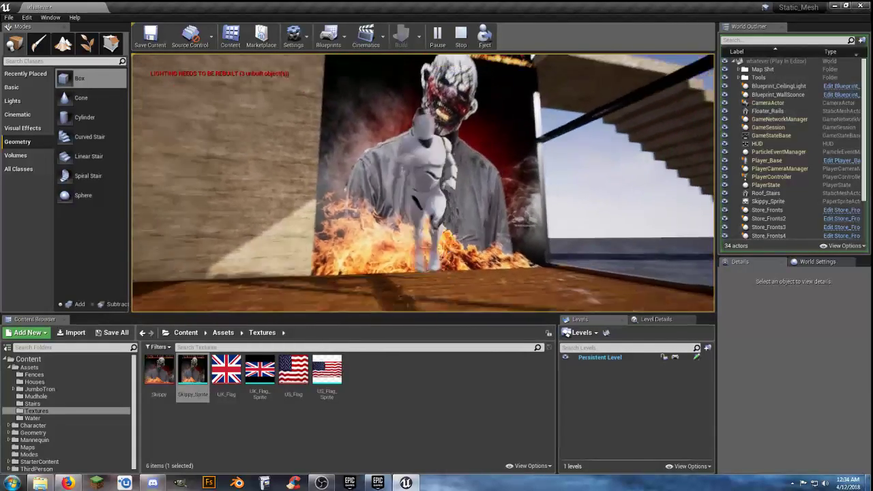
key(w)
key(w)
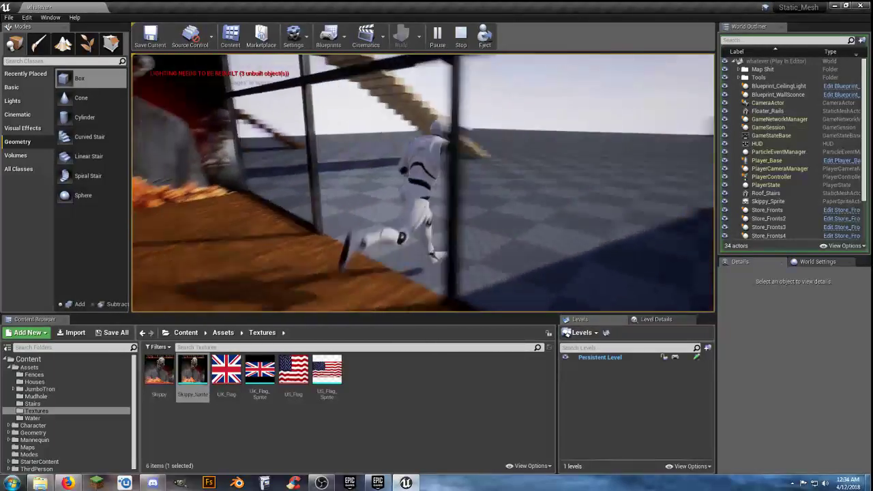
key(shift+F1)
key(Escape)
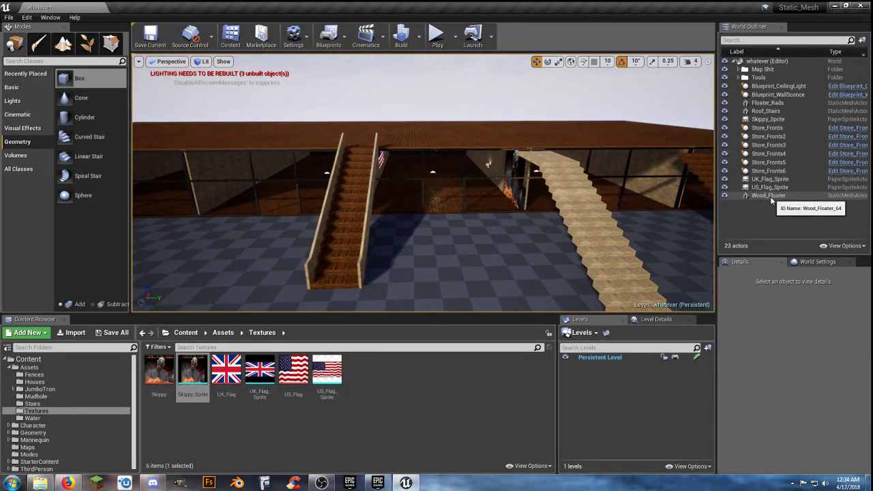
Duplicate the Skippy sprite and move the copy along Y to about 560.14, inside the same store
click(770, 119)
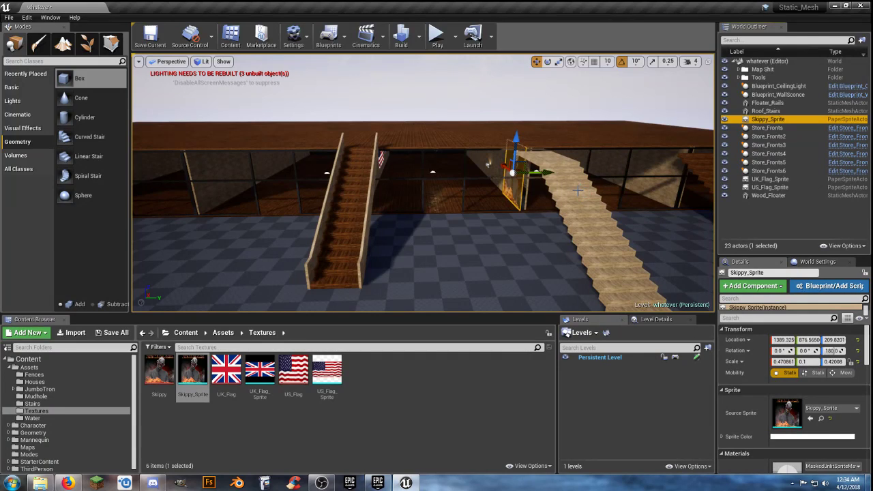
key(ctrl+w)
drag(547, 173, 499, 177)
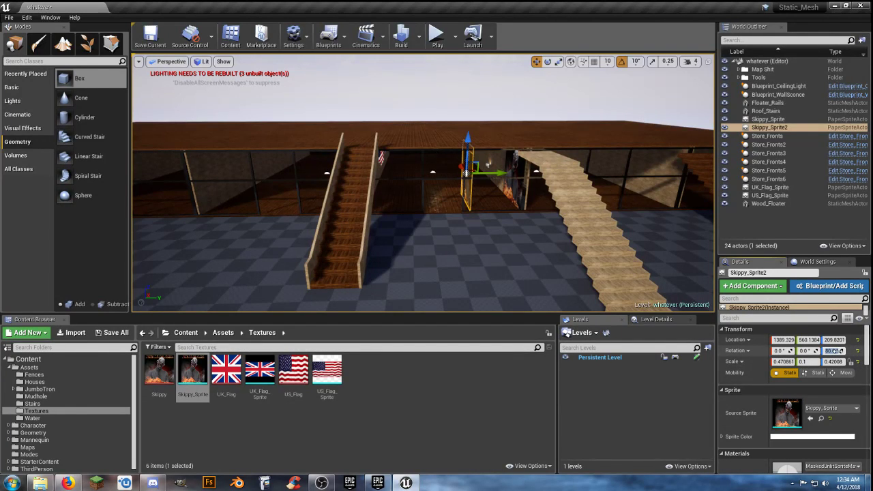
Set the duplicated Skippy sprite's Z rotation to 90° and move it onto the storefront at about X 1188.02, Y 354.14
text(90)
key(Return)
right_drag(672, 253, 365, 201)
drag(365, 201, 386, 236)
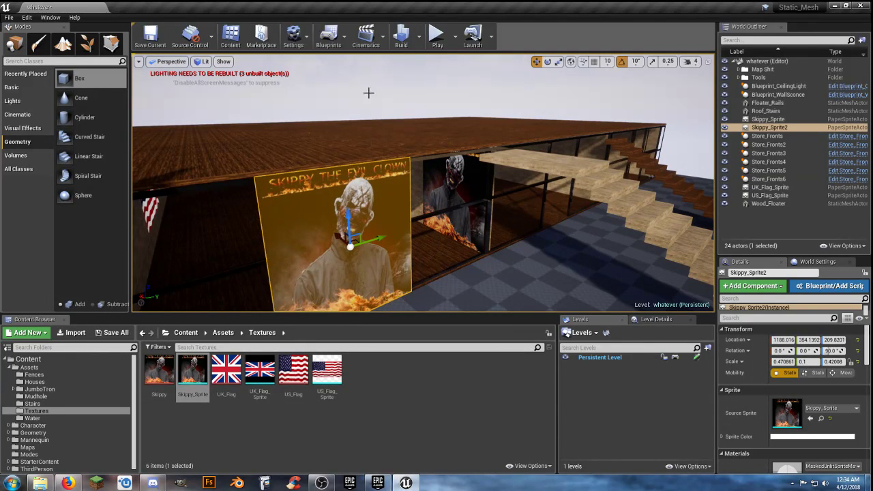
Play-test the level, running the character up against the Skippy poster on the storefront to check it from outside, and stop playing
click(437, 35)
key(w)
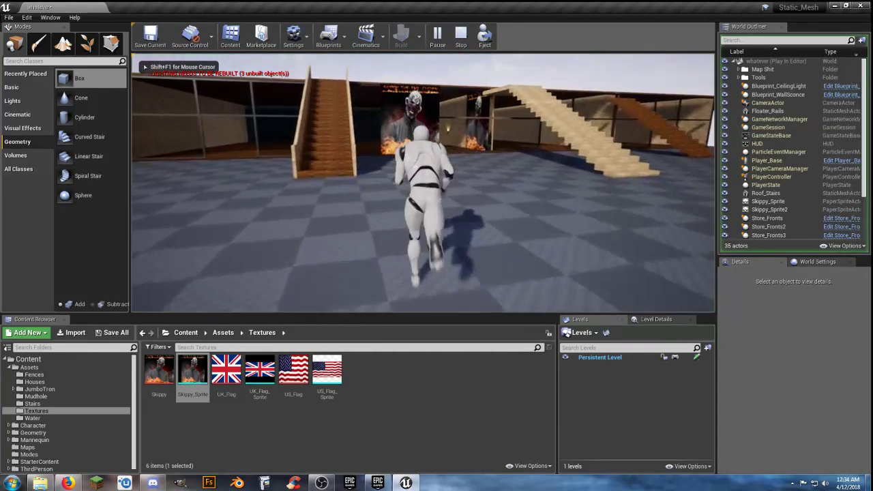
key(d)
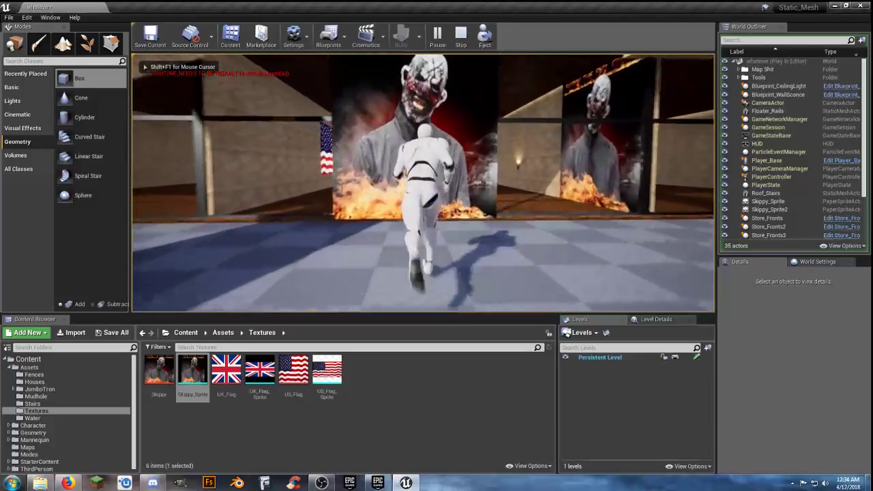
key(d)
key(w)
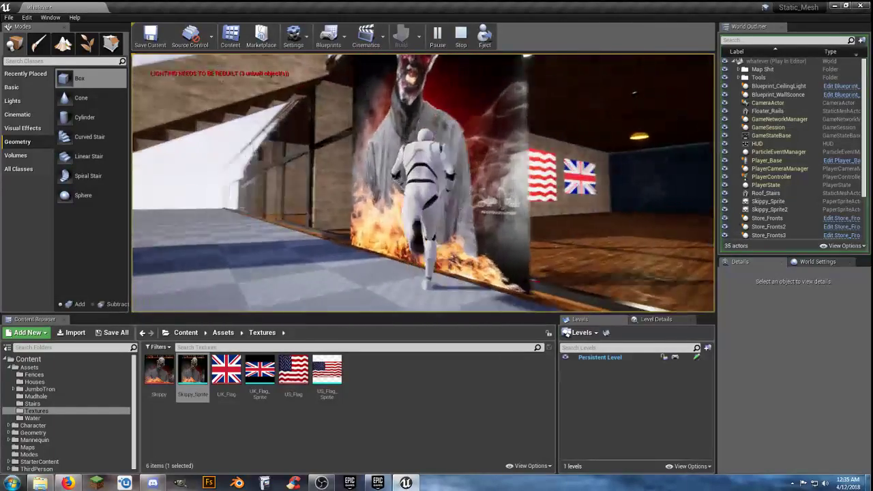
key(d)
key(w)
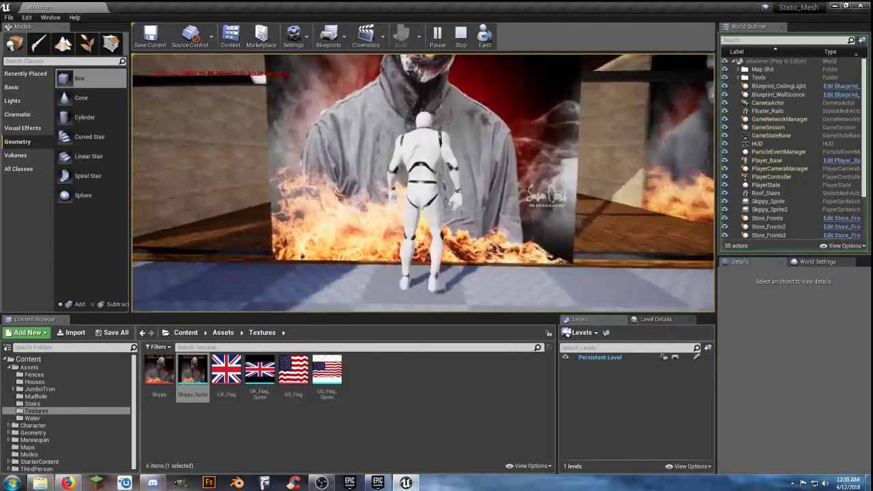
key(a)
key(s)
key(w)
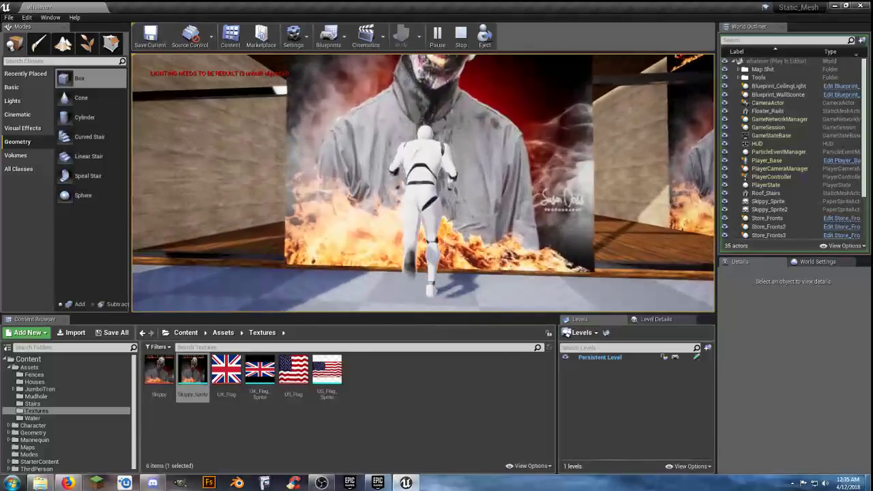
key(s)
key(w)
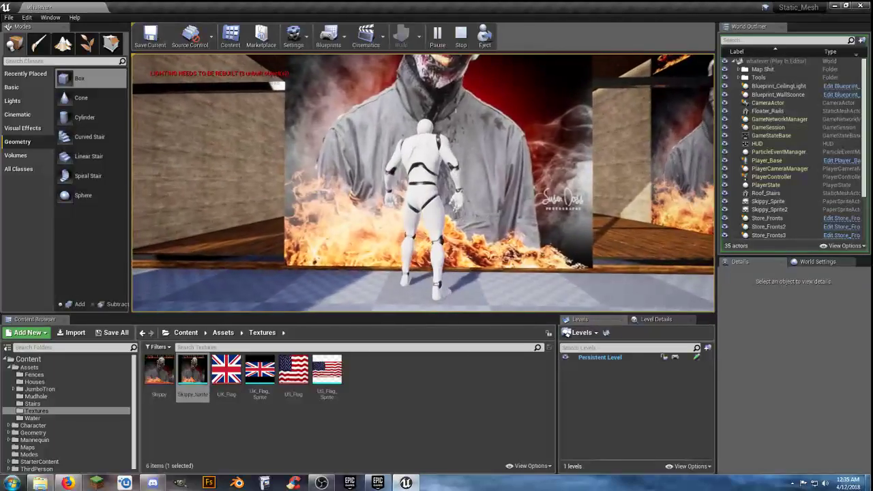
key(s)
key(Escape)
Slide the storefront Skippy sprite along the front to a Y location of about 698.3, beside the store's dividing wall
mouse_move(472, 223)
right_down()
mouse_move(471, 170)
mouse_move(471, 232)
mouse_move(382, 219)
mouse_move(464, 219)
right_up()
key(w)
key(s)
click(445, 199)
key(w)
key(d)
key(a)
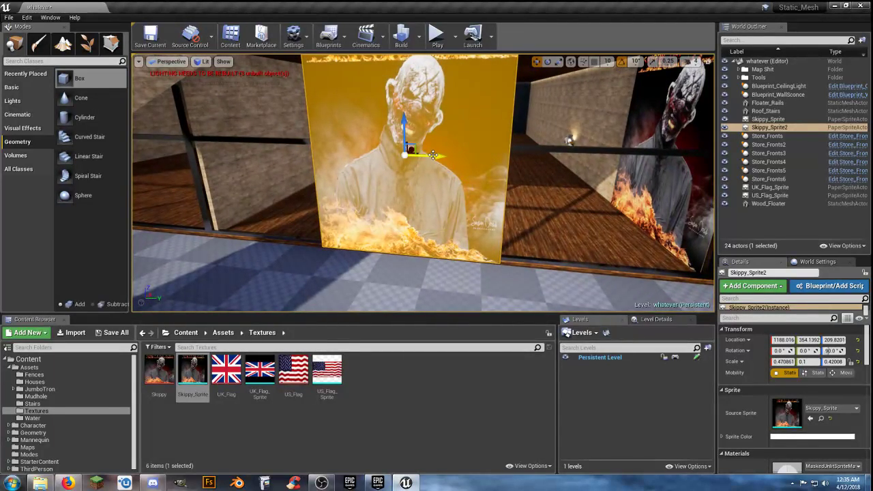
drag(434, 156, 654, 172)
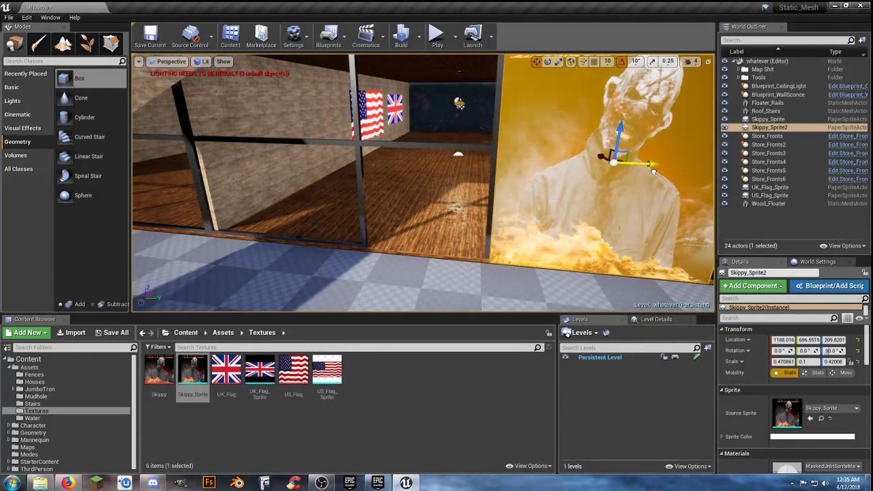
key(s)
mouse_move(591, 216)
right_down()
mouse_move(618, 216)
mouse_move(580, 215)
right_up()
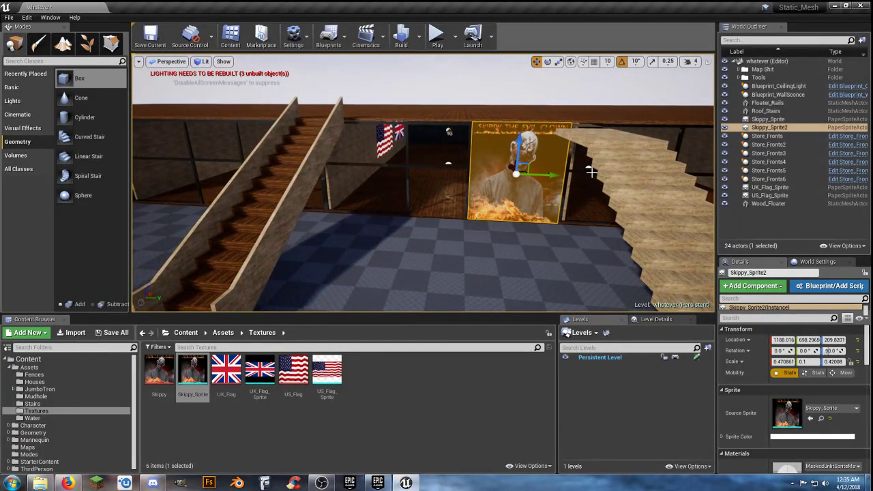
Play-test the level, running the character past the repositioned storefront poster and into the store
click(437, 41)
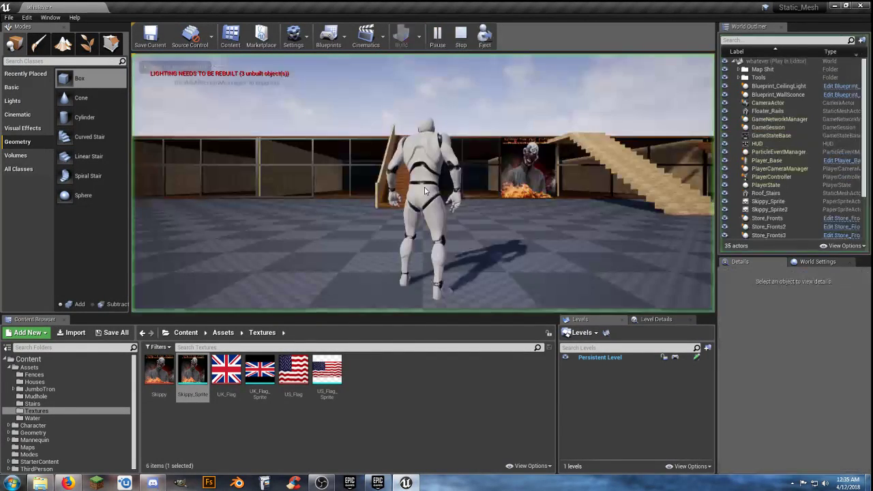
key(w)
key(w)
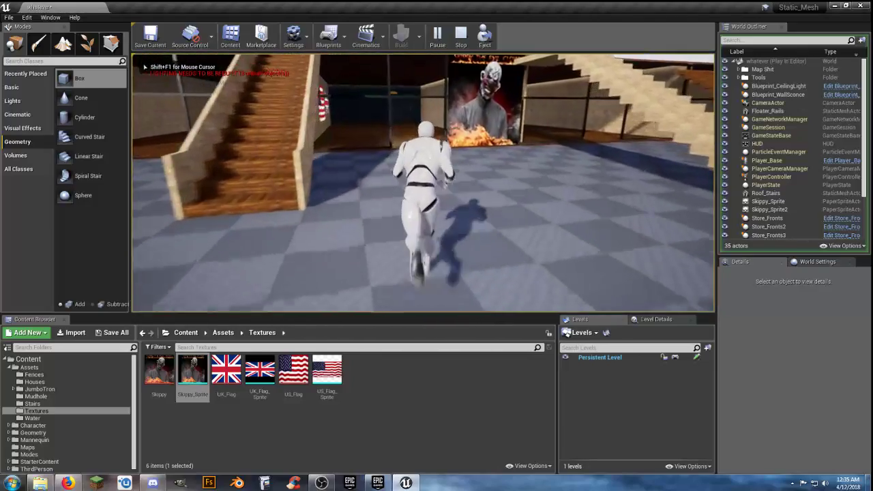
key(w)
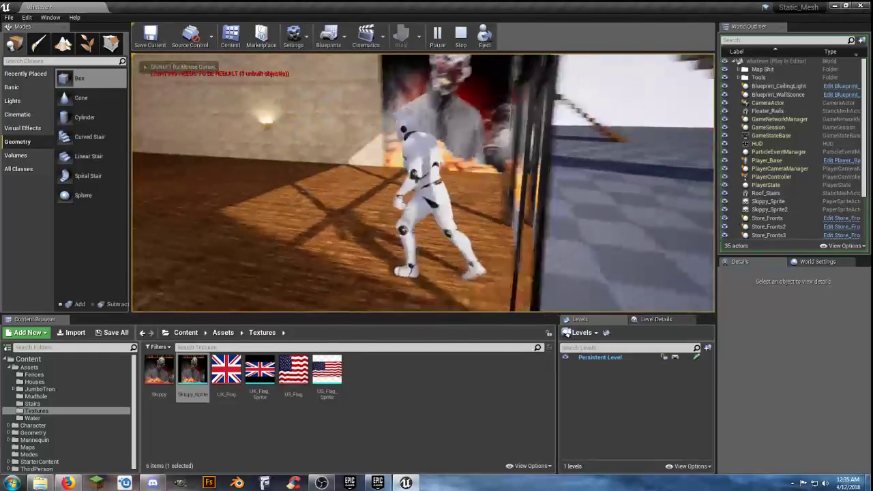
Walk the character past the Skippy posters in the store, and stop the play session
key(a)
key(s)
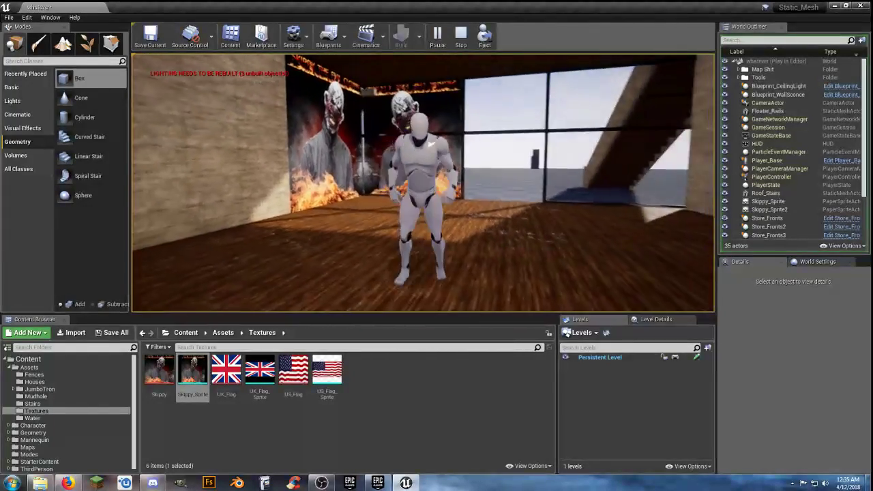
key(w)
key(d)
key(s)
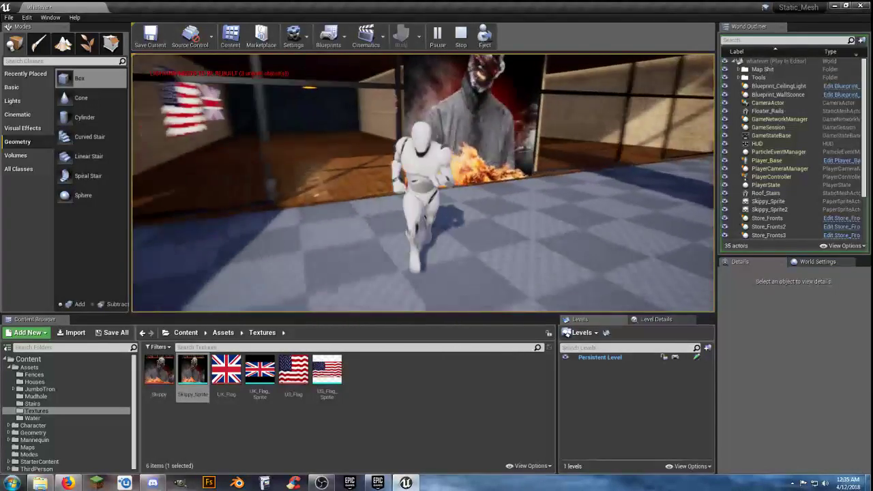
key(Escape)
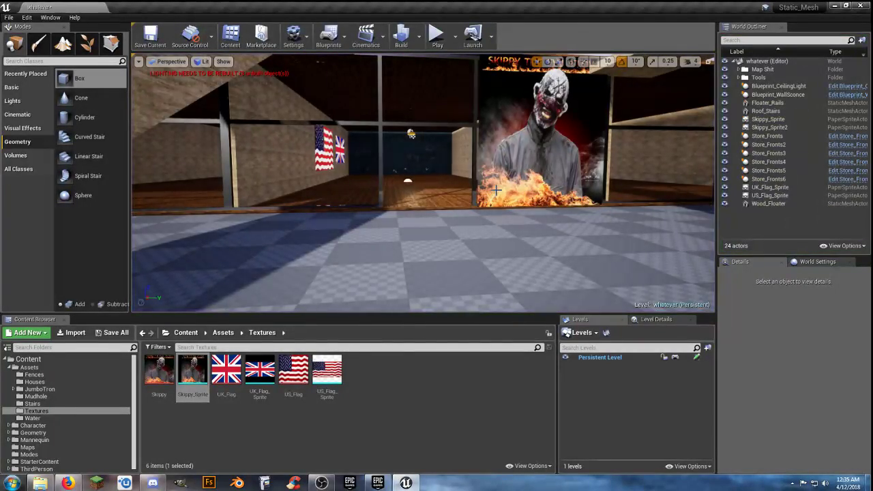
Delete the Skippy poster sprite Skippy_Sprite2 from the storefront
click(518, 170)
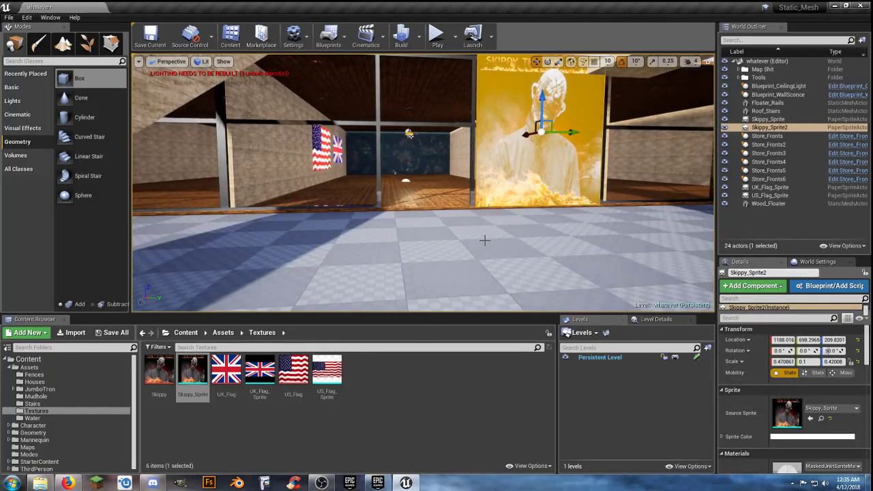
key(Delete)
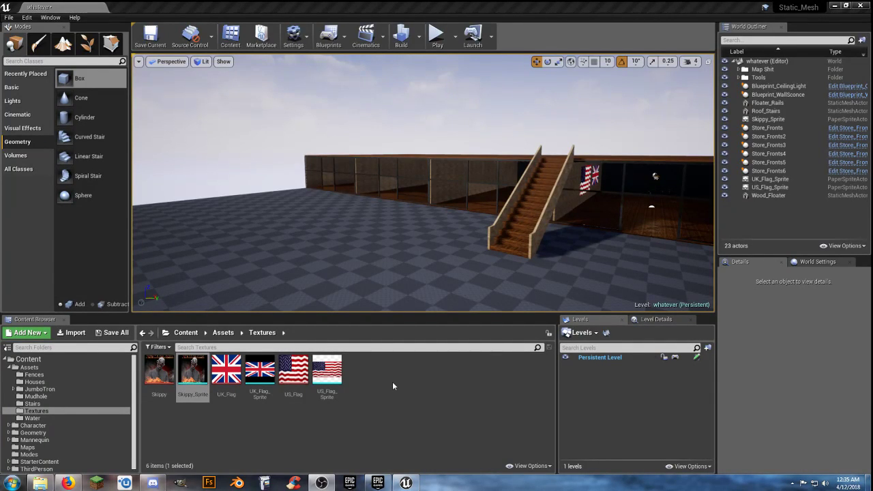
Look over the storefronts and play-test the level by running the character up the light wooden stairs onto the roof
key(w)
right_drag(438, 227, 519, 205)
key(w)
key(s)
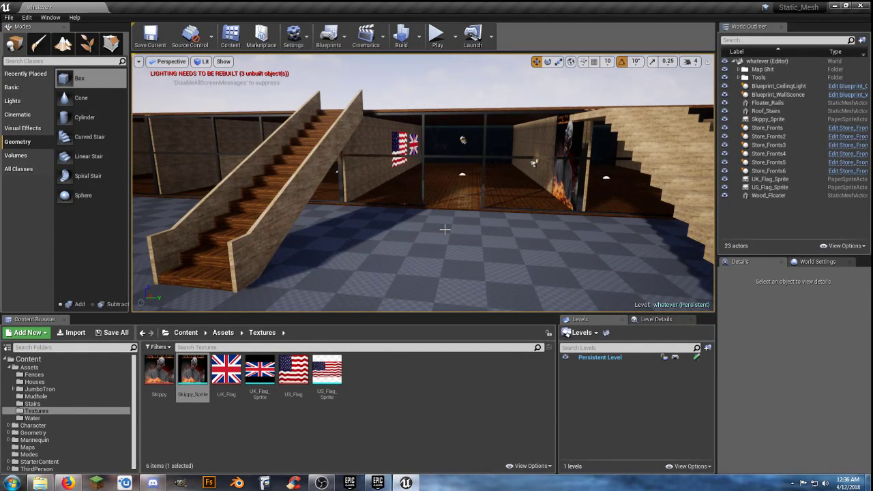
right_drag(425, 225, 342, 225)
right_drag(477, 204, 554, 149)
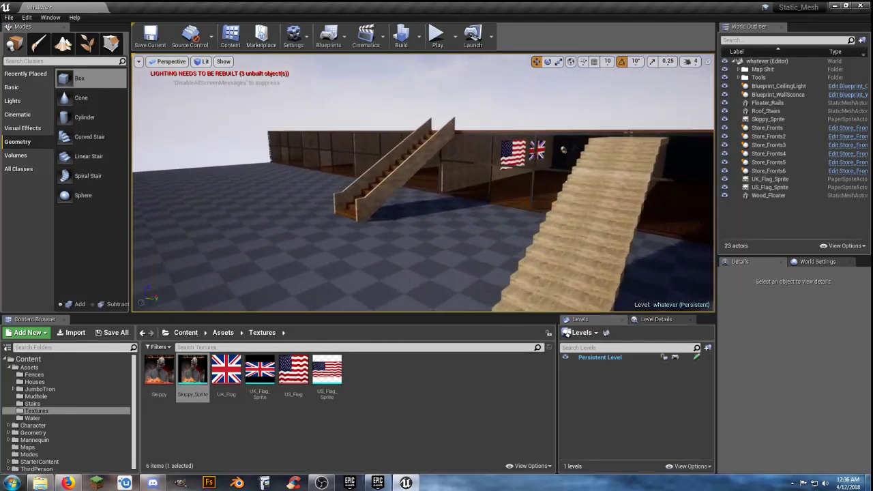
click(436, 34)
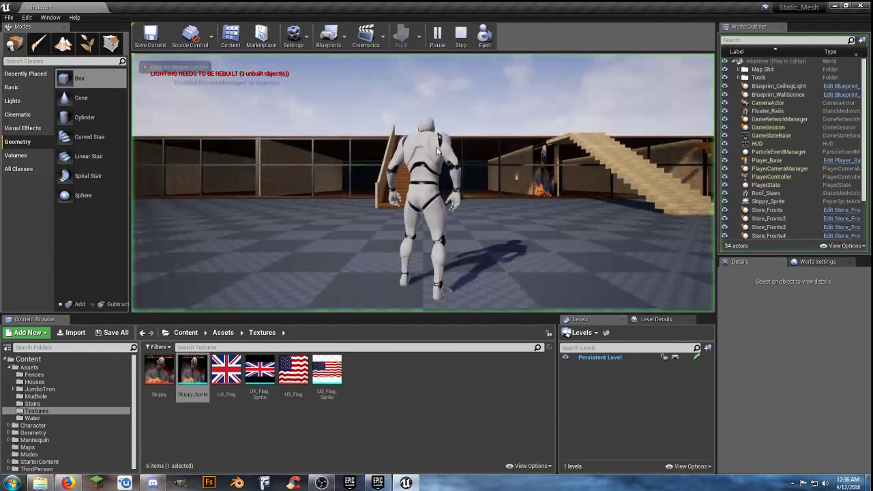
click(432, 167)
key(w)
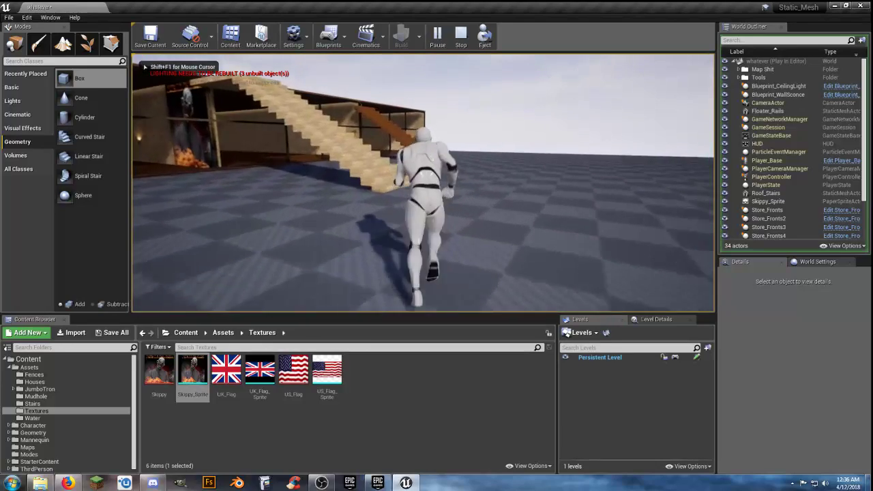
key(w)
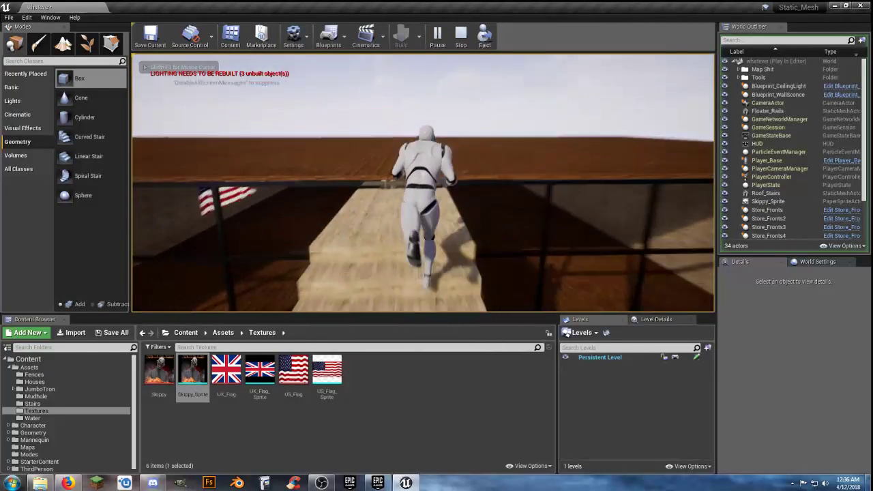
key(w)
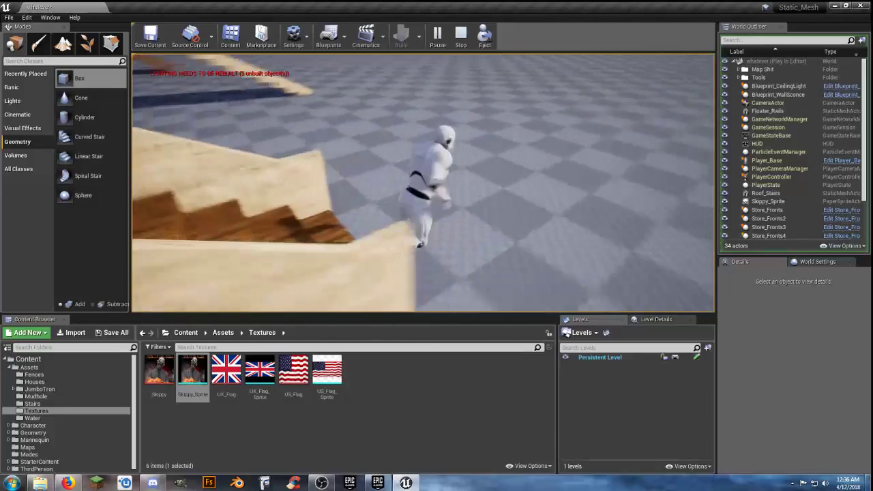
Test the brown wooden stairs and a store doorway with the character, and end the play session
key(s)
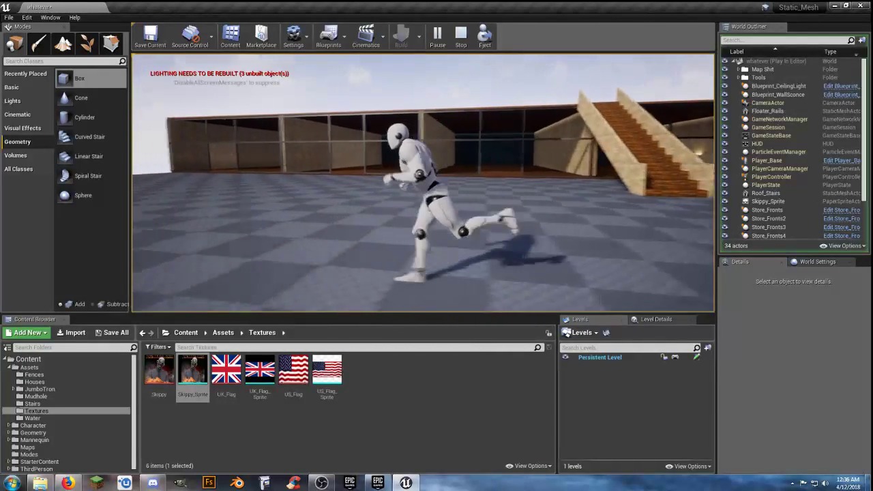
key(d)
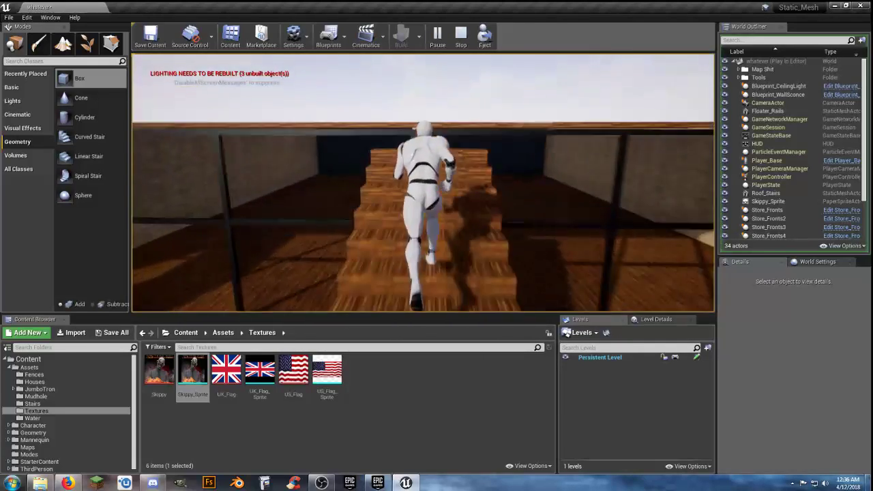
key(space)
key(w)
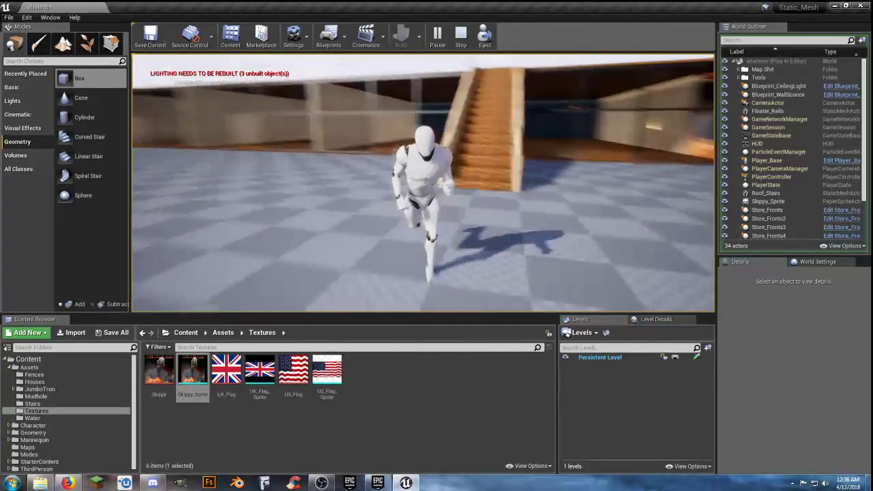
key(d)
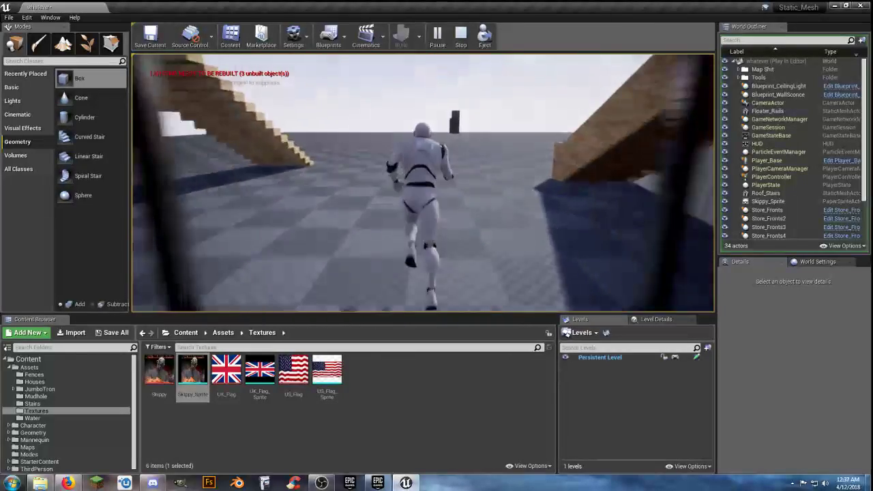
key(Escape)
Open the Store_Fronts blueprint from the Assets folder and inspect its glass front in the blueprint viewport
right_drag(483, 157, 190, 95)
key(s)
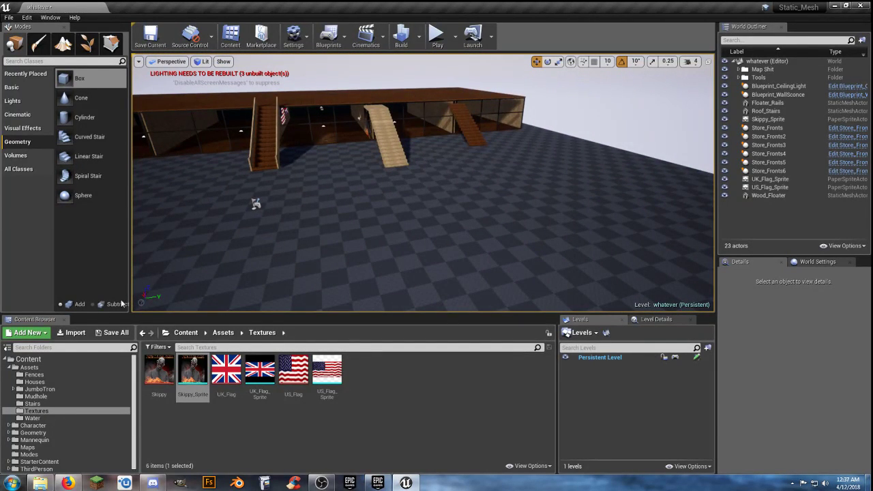
click(36, 368)
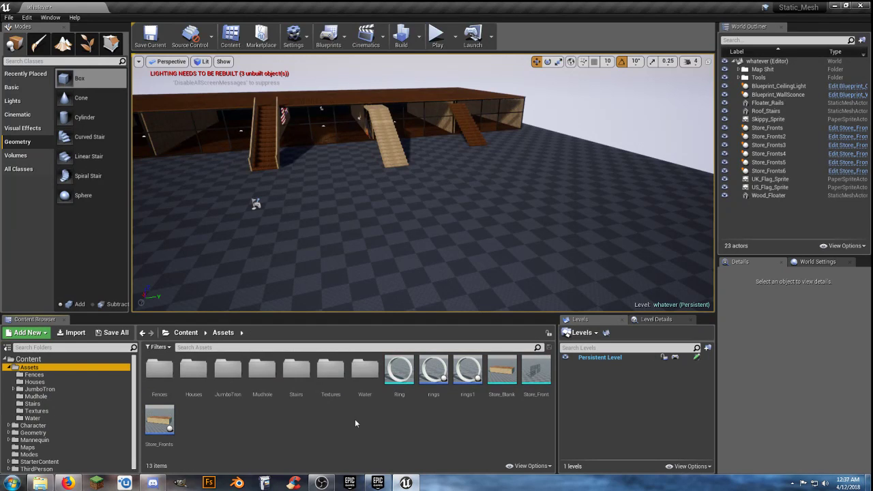
double_click(157, 423)
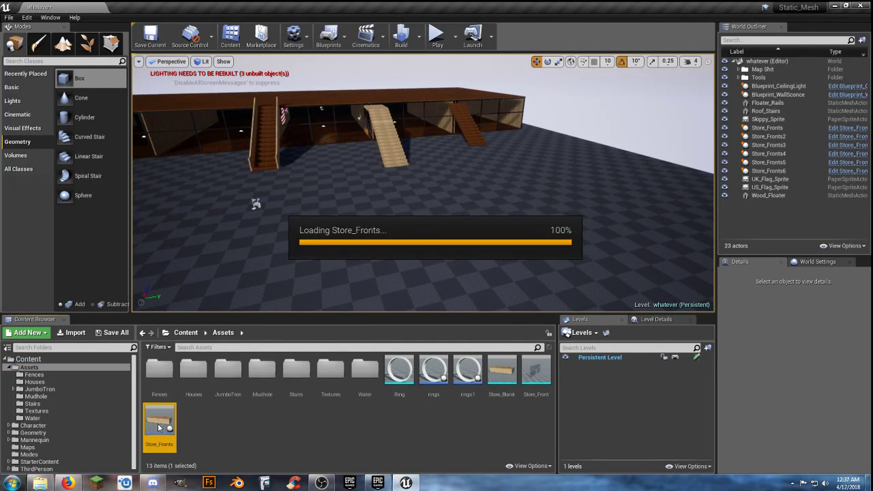
click(157, 67)
right_drag(353, 179, 232, 198)
right_drag(382, 232, 590, 232)
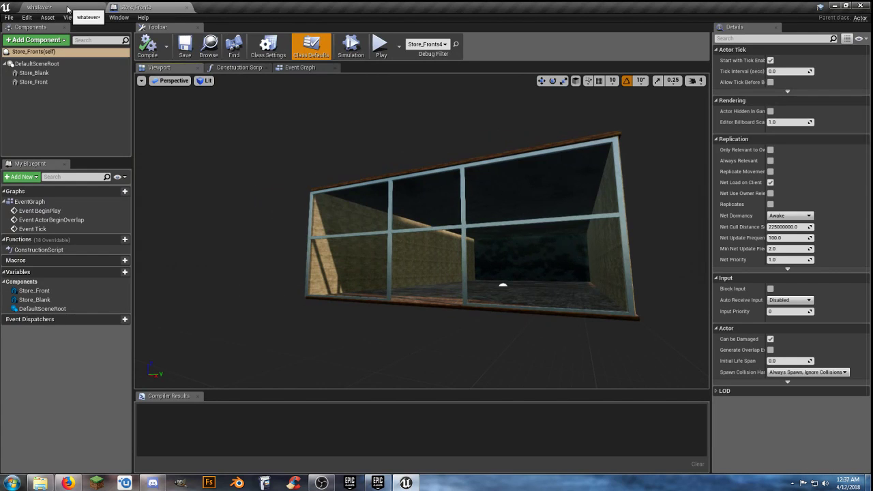
Return to the level and place another instance of the Store_Fronts blueprint from the Assets folder
click(66, 9)
mouse_move(273, 185)
right_down()
mouse_move(273, 225)
mouse_move(273, 185)
right_up()
drag(163, 424, 535, 163)
key(w)
right_drag(535, 163, 383, 143)
key(s)
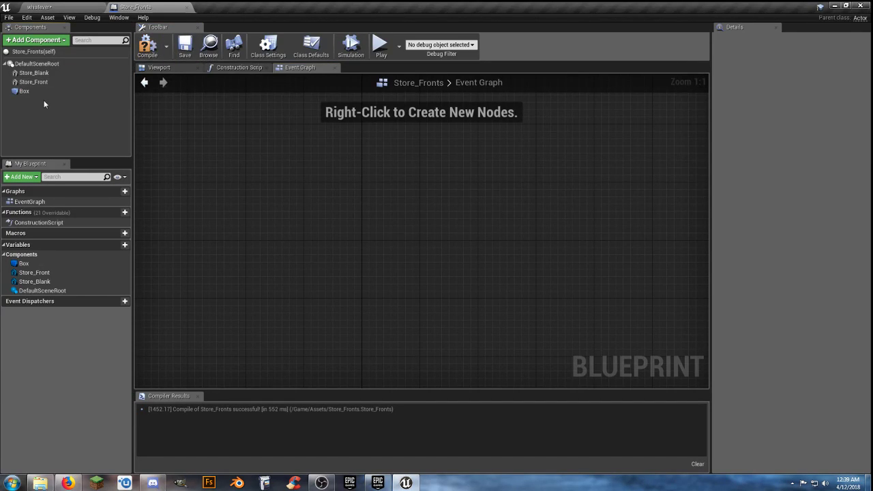
Move the Box collision component in the store doorway to about -999.6 on X and compile the Store_Fronts blueprint
click(161, 67)
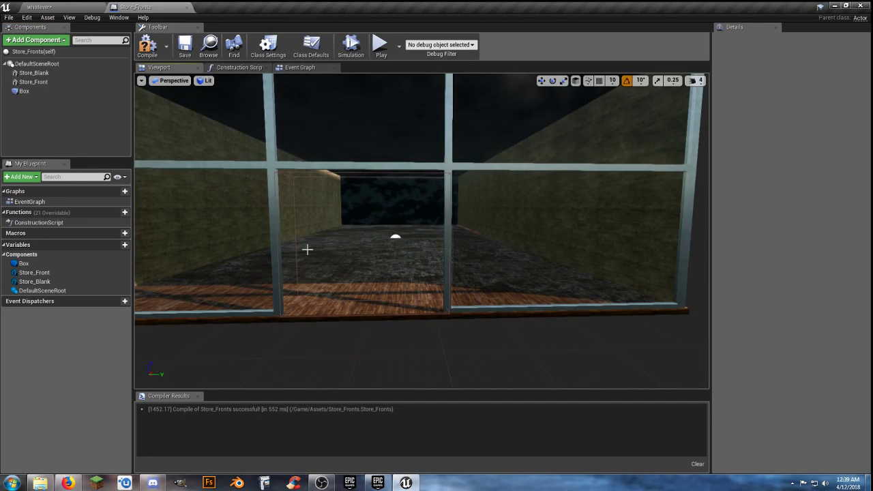
click(24, 91)
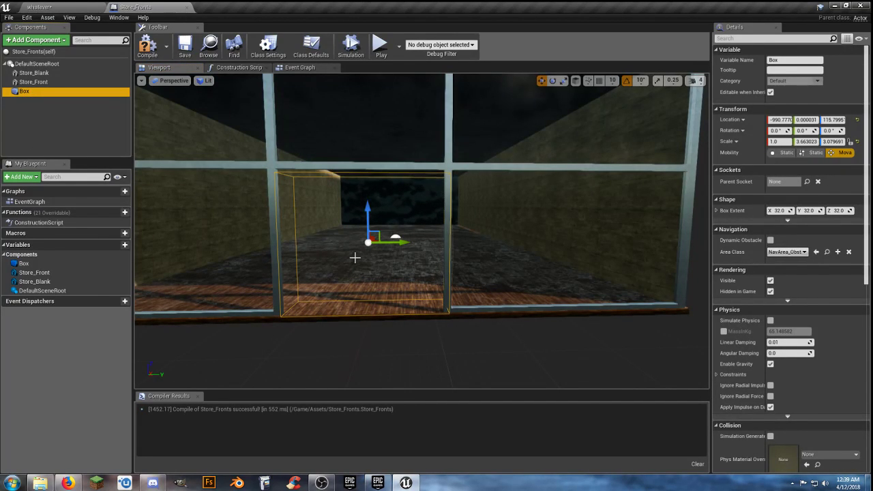
right_drag(344, 262, 195, 259)
key(d)
drag(417, 246, 409, 246)
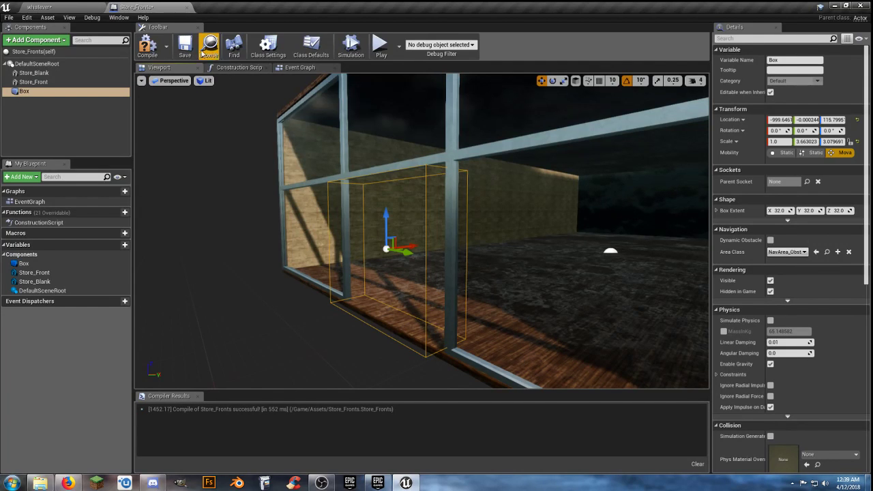
click(148, 45)
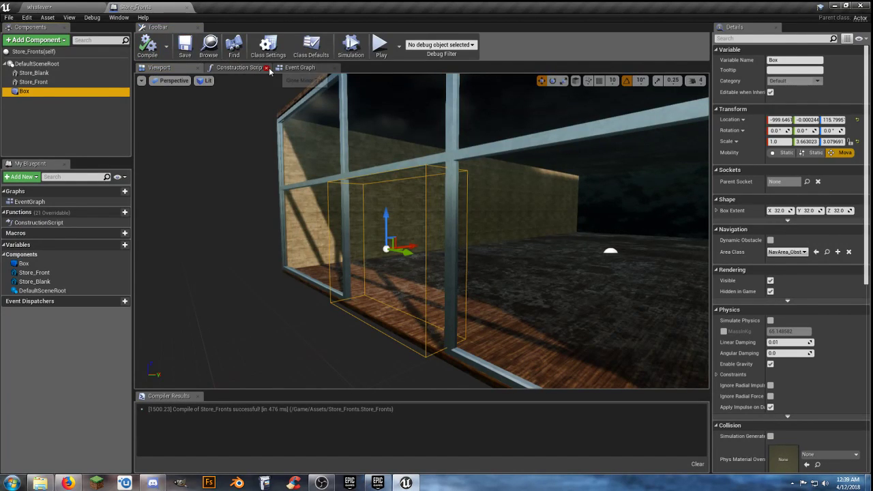
Add an OnComponentBeginOverlap event for the Box component to the event graph
click(300, 68)
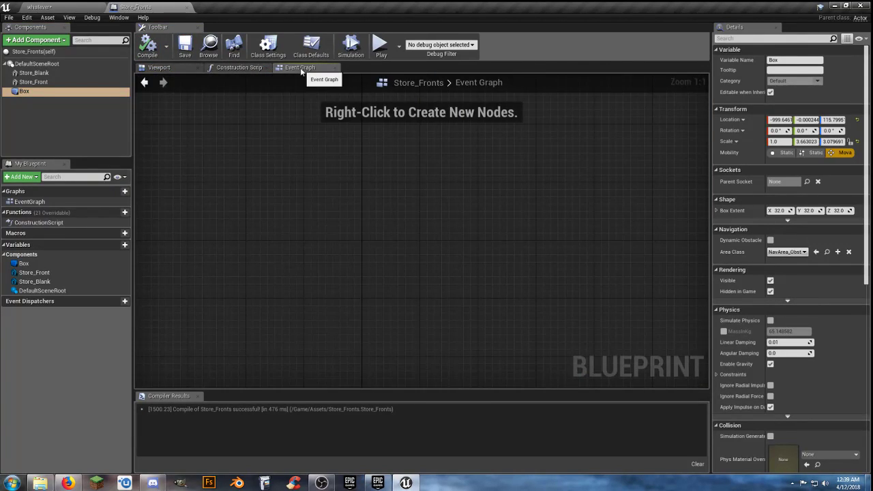
right_click(31, 94)
mouse_move(61, 107)
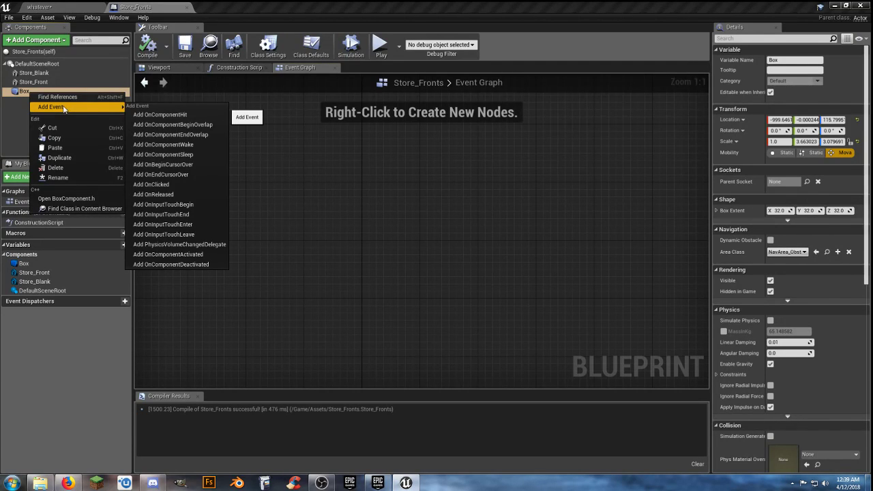
click(177, 125)
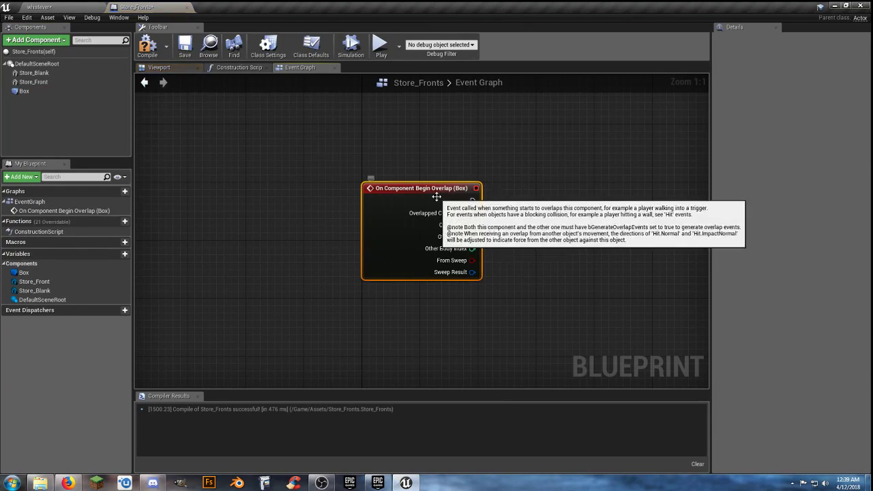
Create a Cast To Player_Base node from the overlap event's Other Actor and line it up beside the event
right_drag(501, 338, 443, 328)
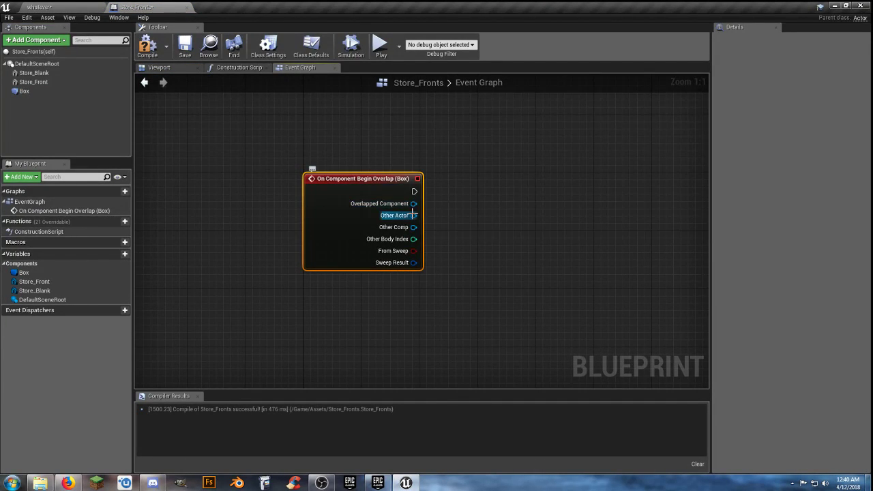
drag(414, 216, 470, 206)
text(casttoplayer_)
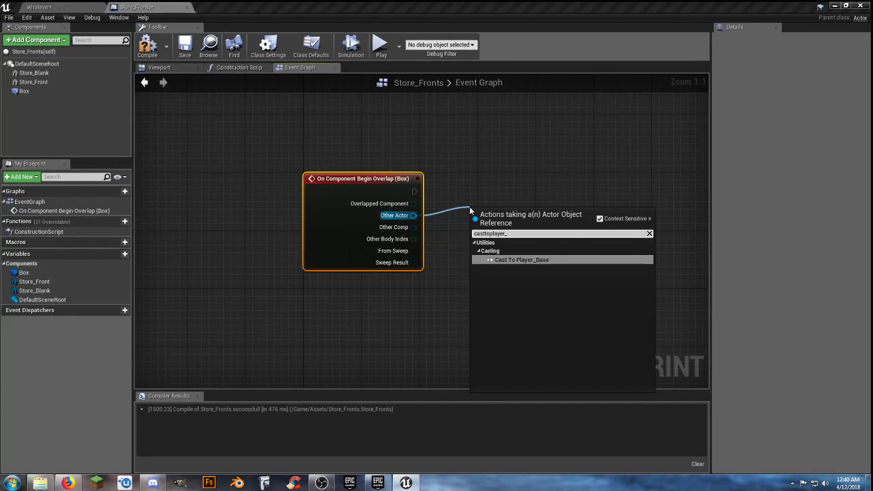
click(534, 261)
drag(512, 219, 514, 184)
Add a GetActorLocation node from the cast's As Player Base output and place it just below the cast node
right_drag(505, 221, 400, 219)
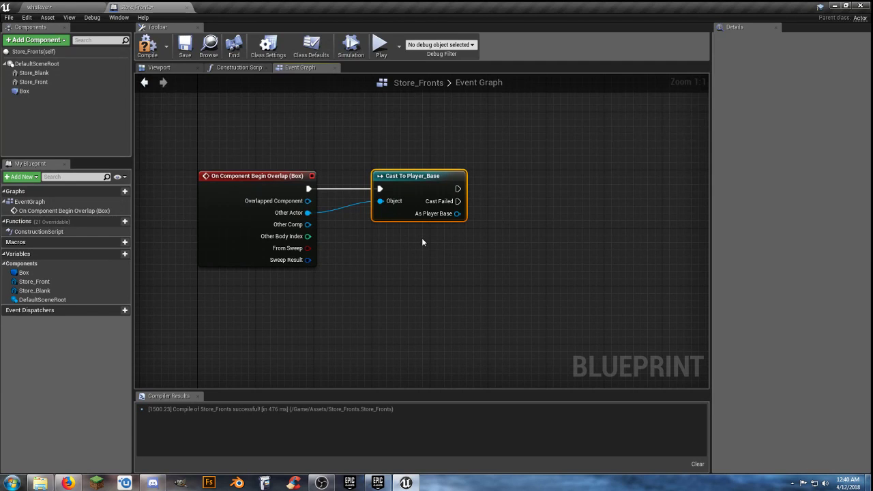
right_drag(422, 242, 363, 241)
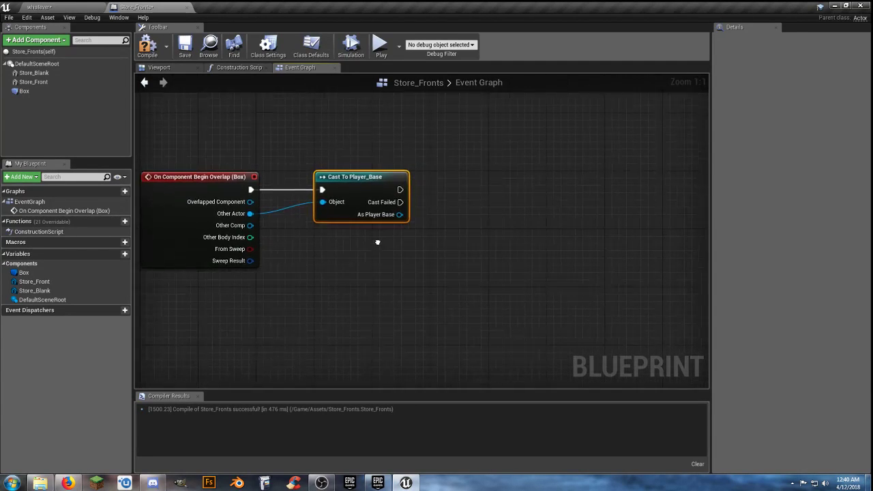
drag(399, 213, 429, 247)
text(getactorloca)
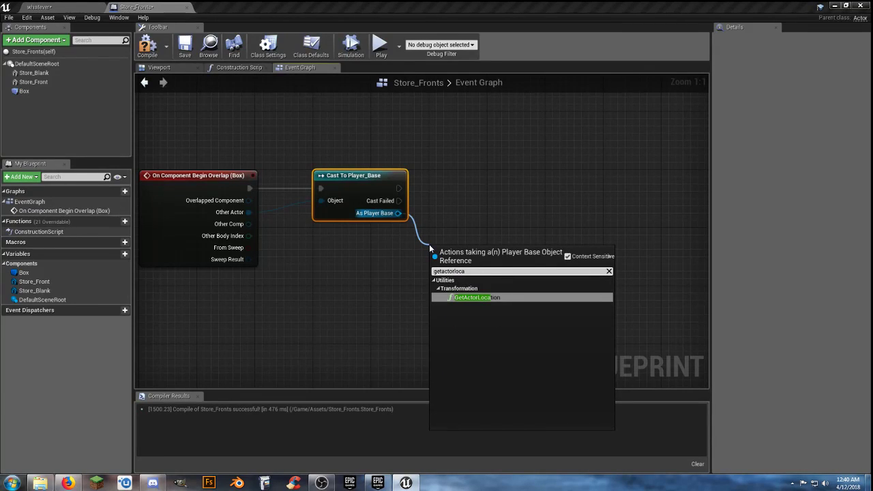
click(473, 298)
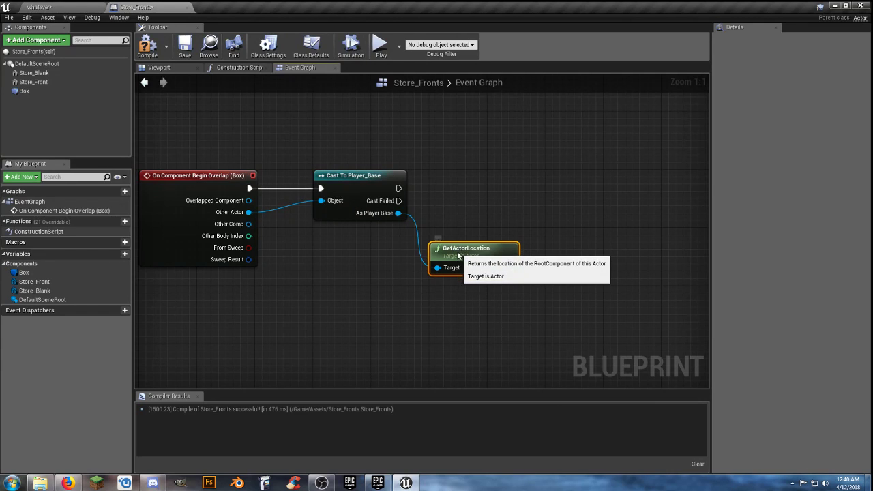
drag(456, 255, 456, 242)
click(421, 284)
Add a Play Sound at Location node executed by the successful output of the Player_Base cast
drag(397, 189, 569, 194)
text(playsou)
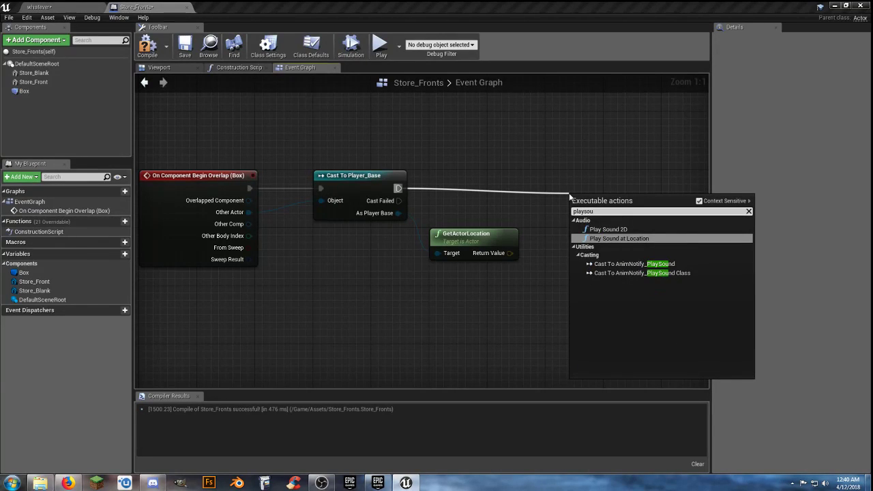
click(614, 238)
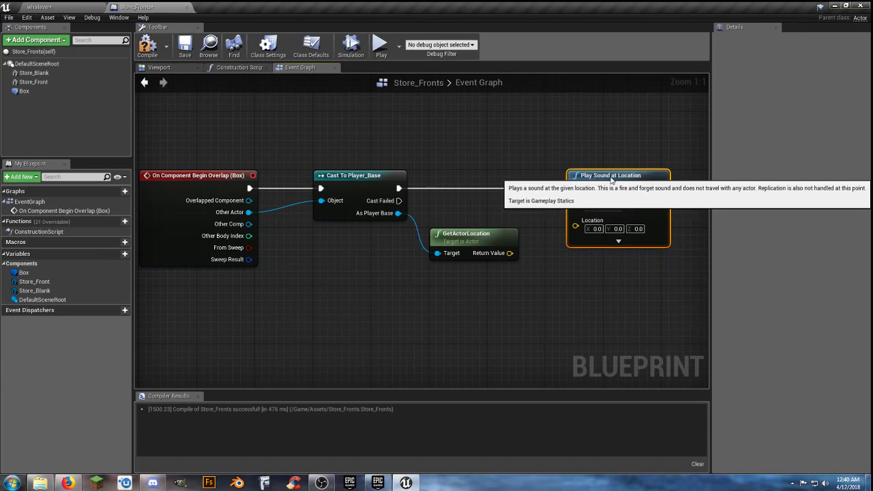
Set the sound of the Play Sound at Location node to Explosion_Cue
right_drag(598, 264, 543, 256)
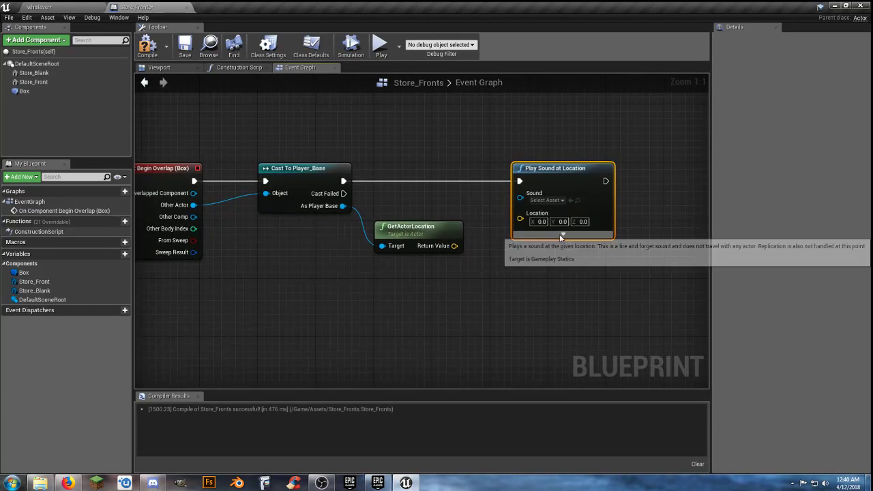
click(551, 200)
scroll(605, 267, down, 6)
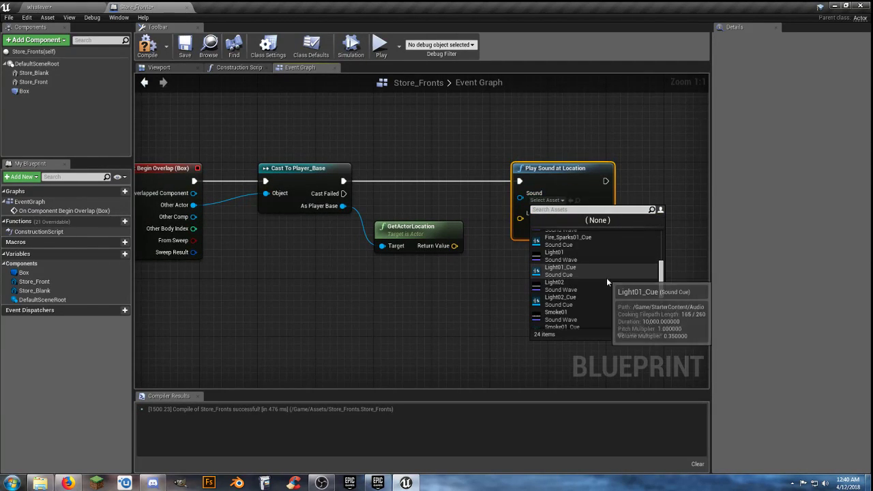
scroll(609, 281, up, 8)
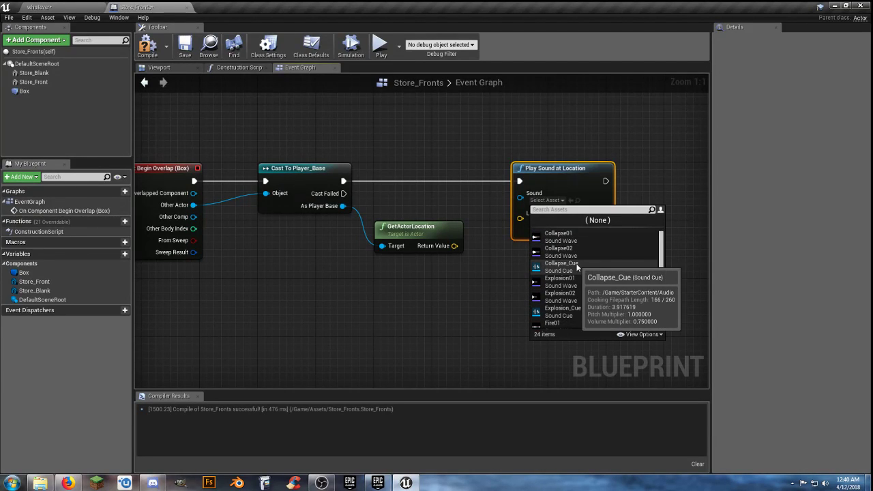
click(574, 310)
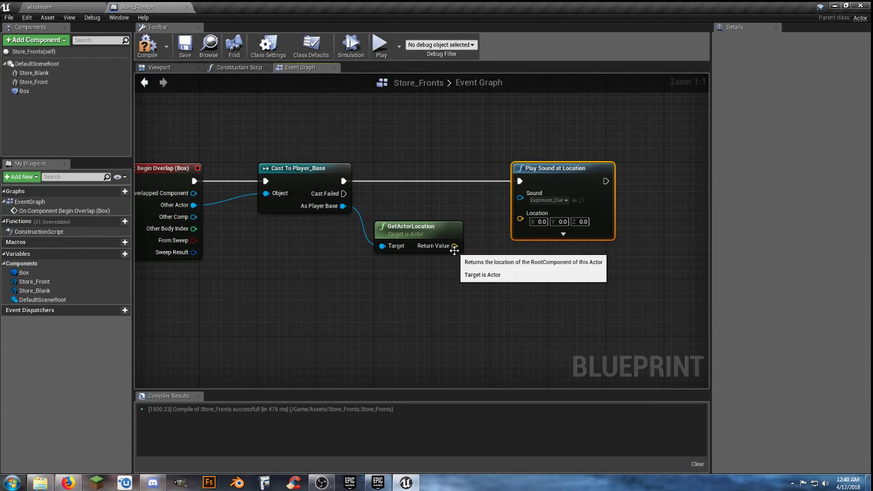
Connect the GetActorLocation return value to the Play Sound at Location node's Location input, and compile and save the blueprint
drag(455, 245, 520, 217)
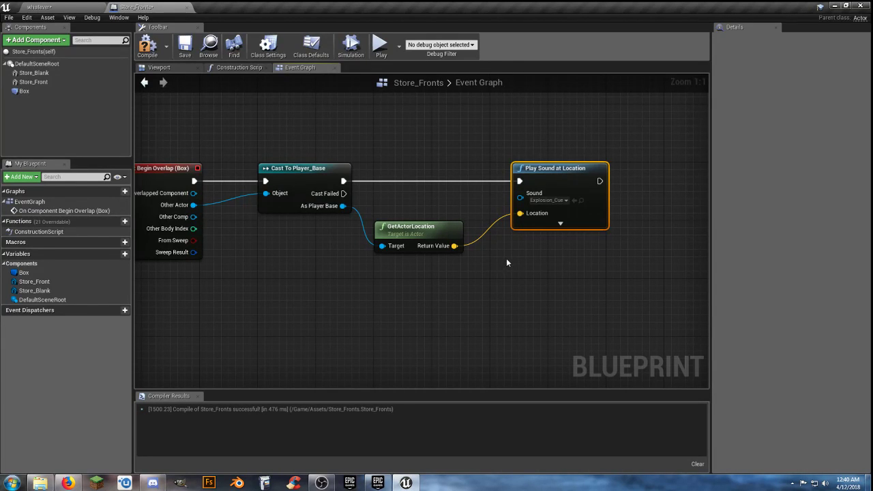
click(419, 274)
right_drag(372, 275, 403, 282)
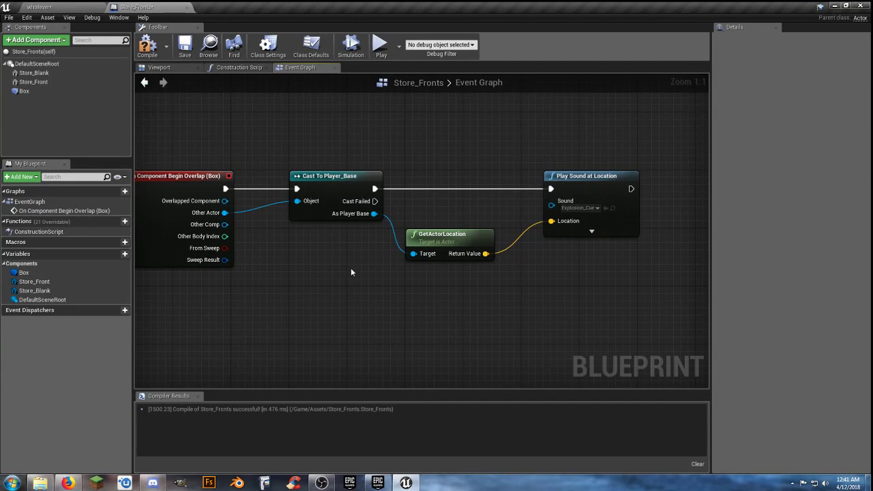
right_drag(414, 287, 410, 288)
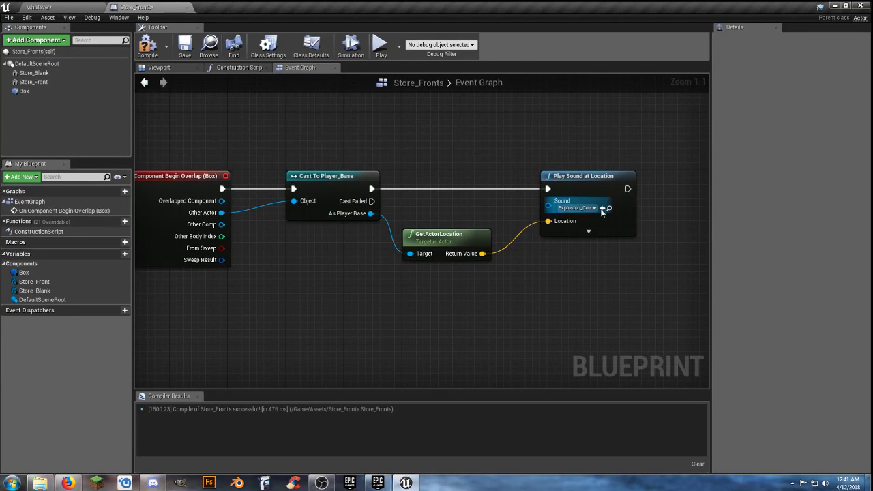
right_drag(392, 296, 453, 294)
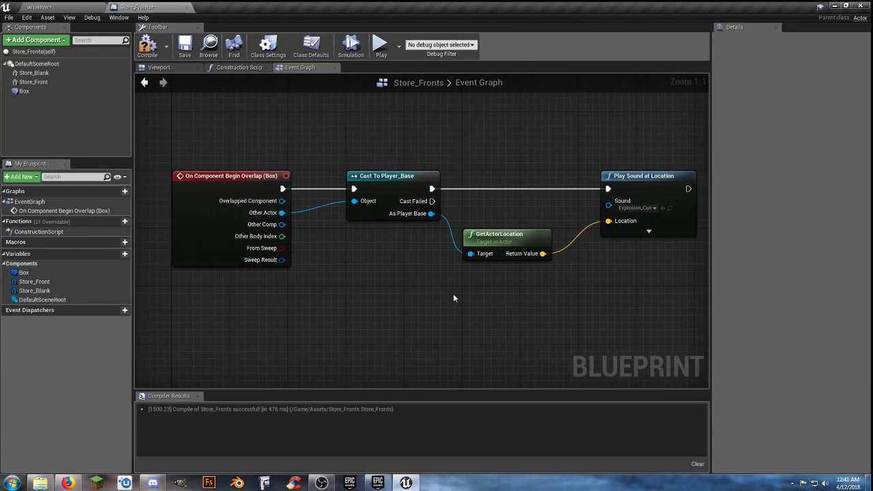
click(146, 50)
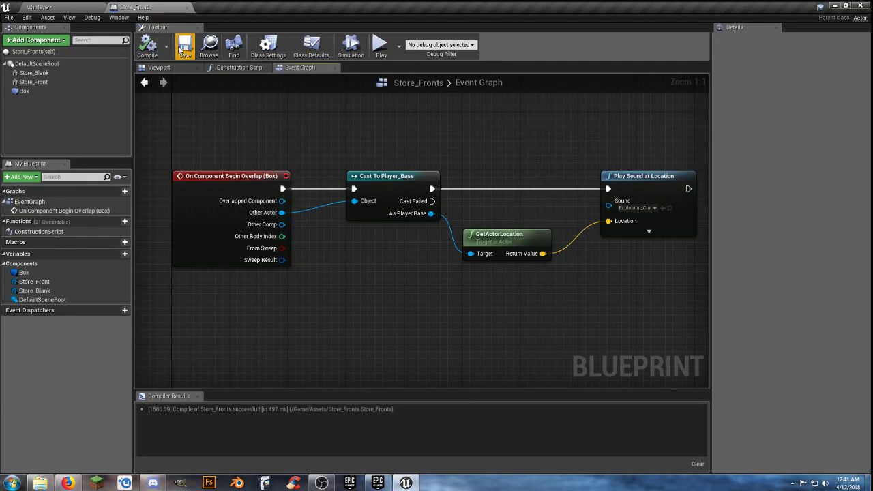
Play-test the level by running the character in and out through the store's doorway, and end the play session
click(77, 8)
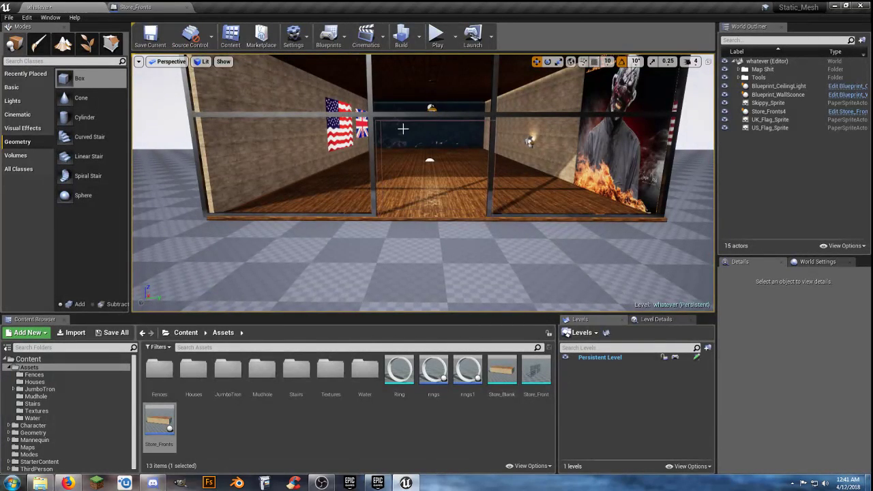
click(437, 36)
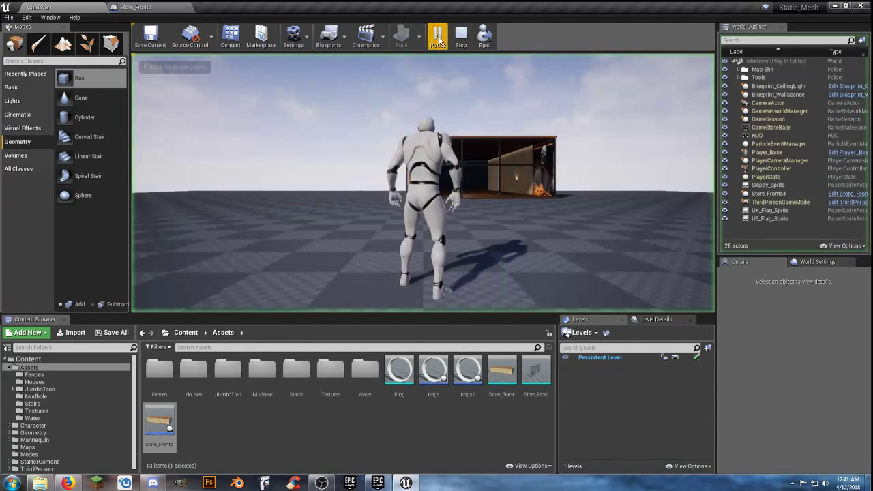
key(w)
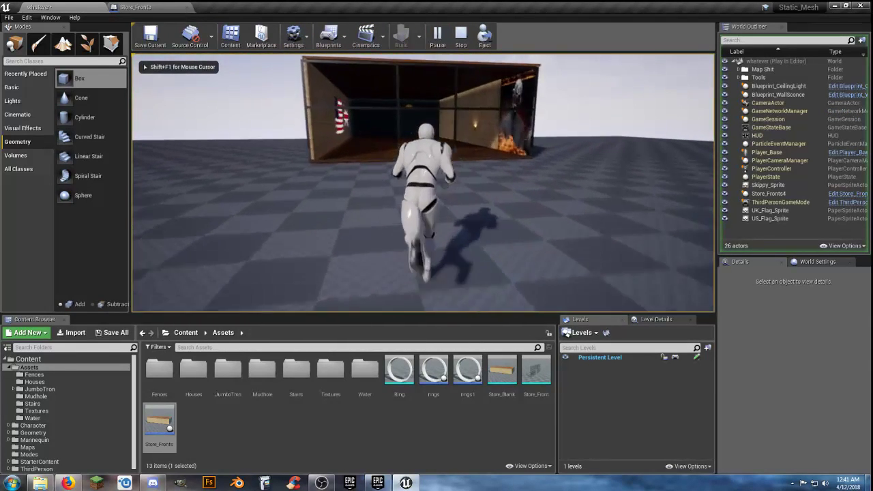
key(w)
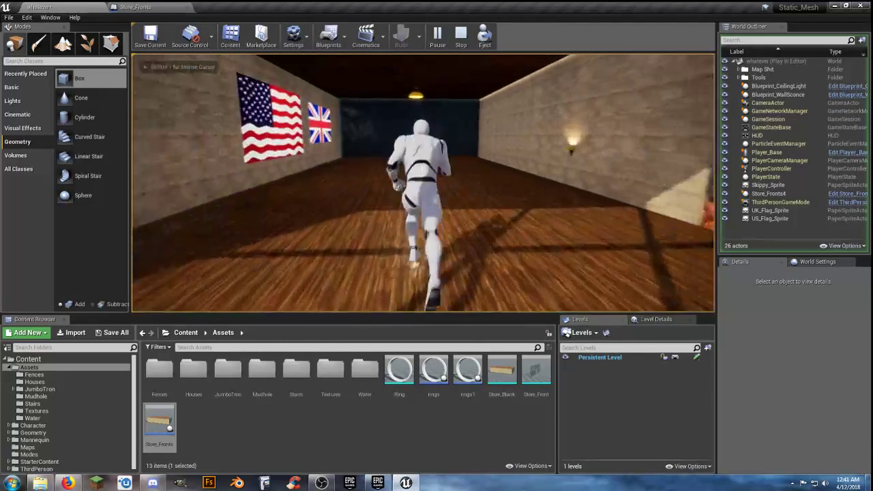
key(w)
key(w)
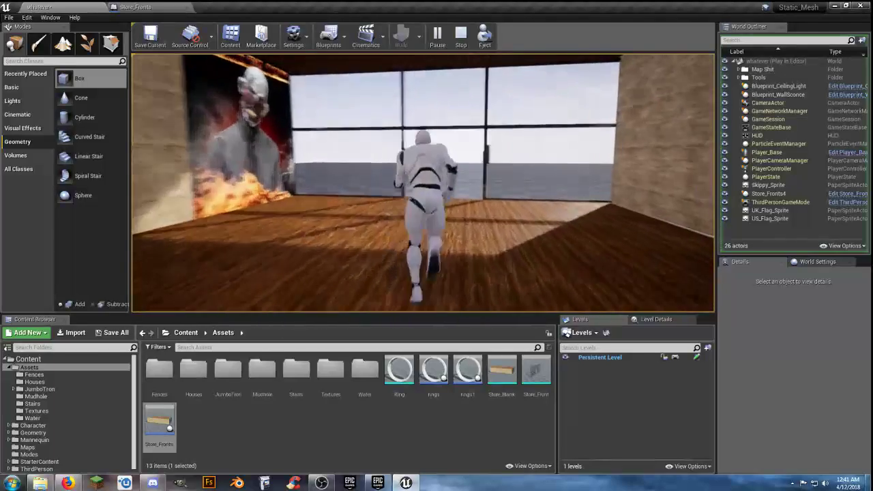
key(w)
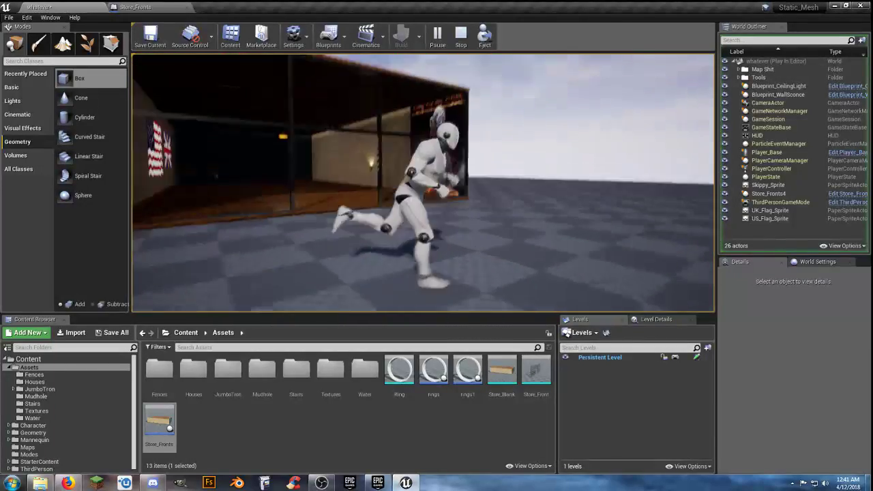
key(w)
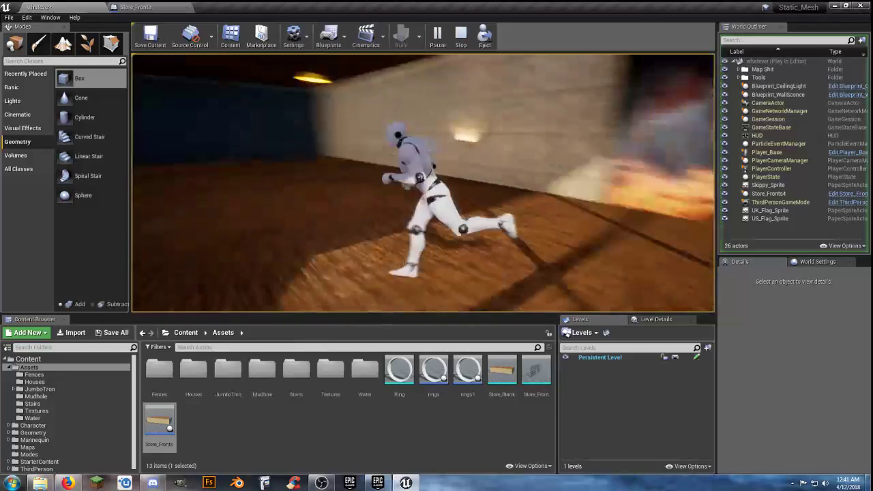
key(Escape)
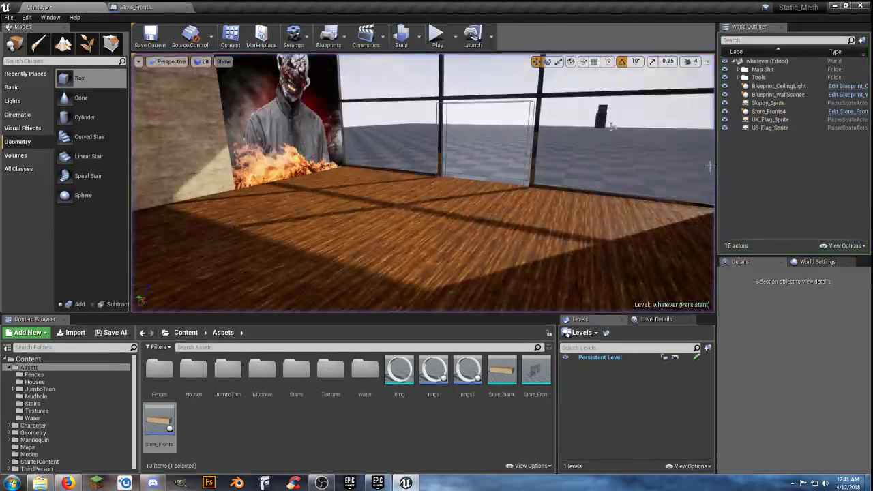
Return to the Store_Fronts event graph and move the Play Sound at Location node closer to the GetActorLocation node
click(135, 7)
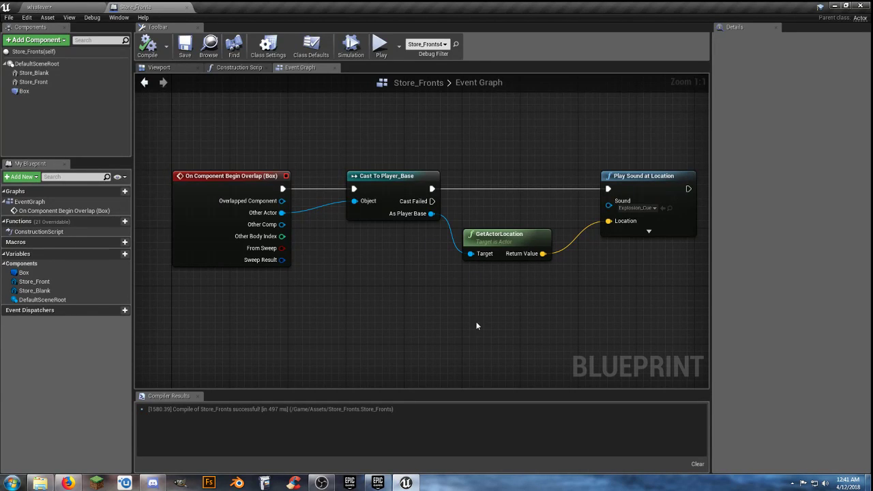
right_drag(476, 327, 438, 309)
right_drag(412, 271, 311, 275)
scroll(432, 277, down, 1)
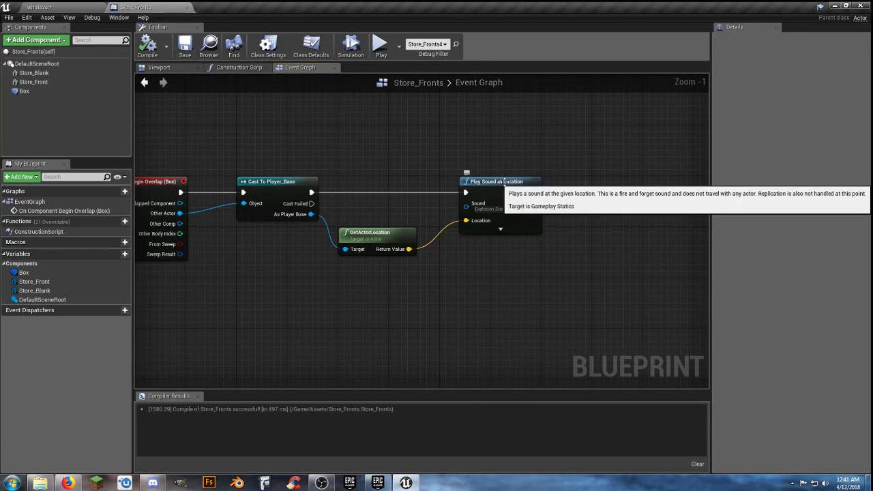
drag(500, 184, 481, 185)
right_drag(506, 258, 470, 257)
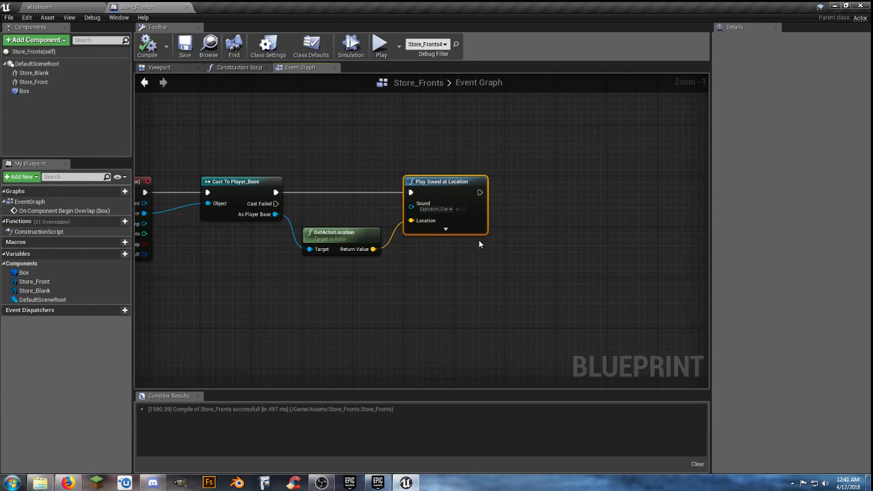
Add a Spawn Emitter at Location node executed after Play Sound at Location, with its Location fed by the GetActorLocation return value
drag(480, 192, 534, 198)
text(spawnem)
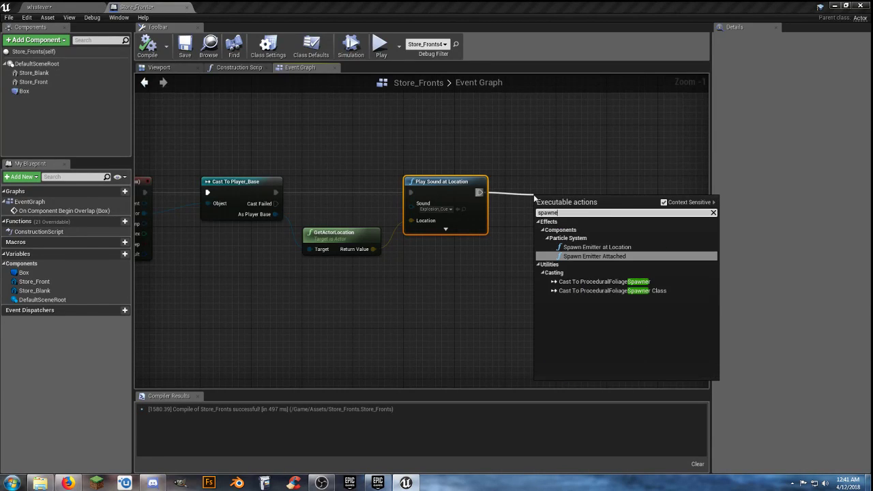
click(597, 247)
drag(375, 250, 544, 249)
Set the Spawn Emitter at Location node's emitter template to P_Explosion and line the node up beside Play Sound at Location
click(564, 228)
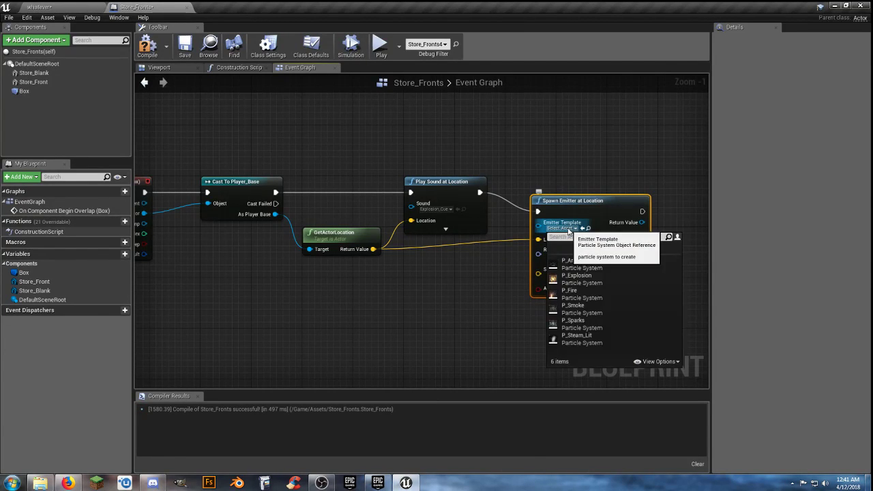
click(581, 275)
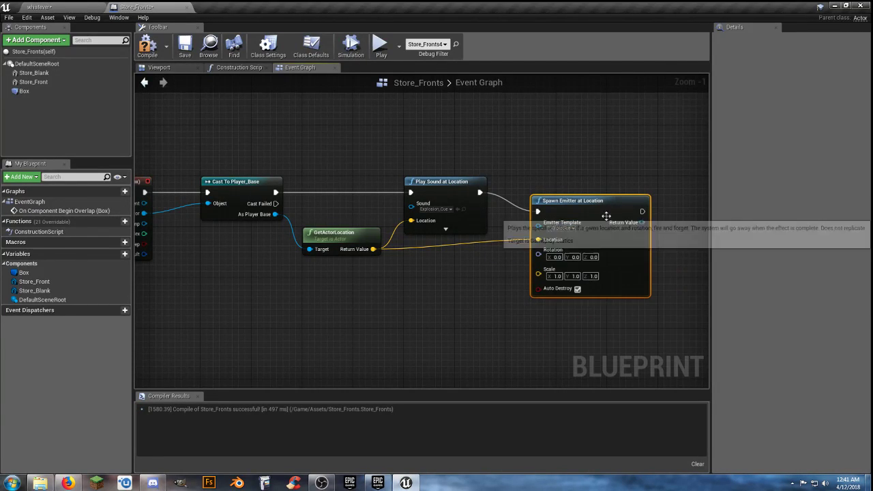
drag(598, 204, 580, 184)
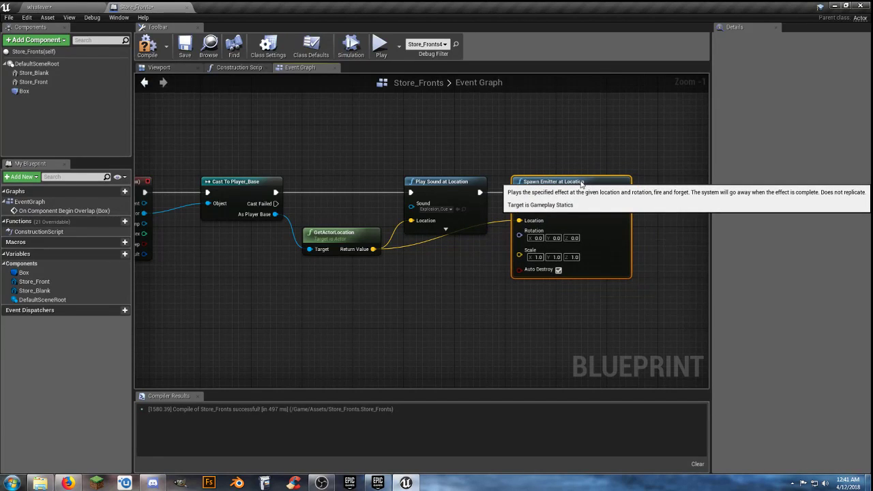
Compile and save the Store_Fronts blueprint
click(462, 277)
click(143, 45)
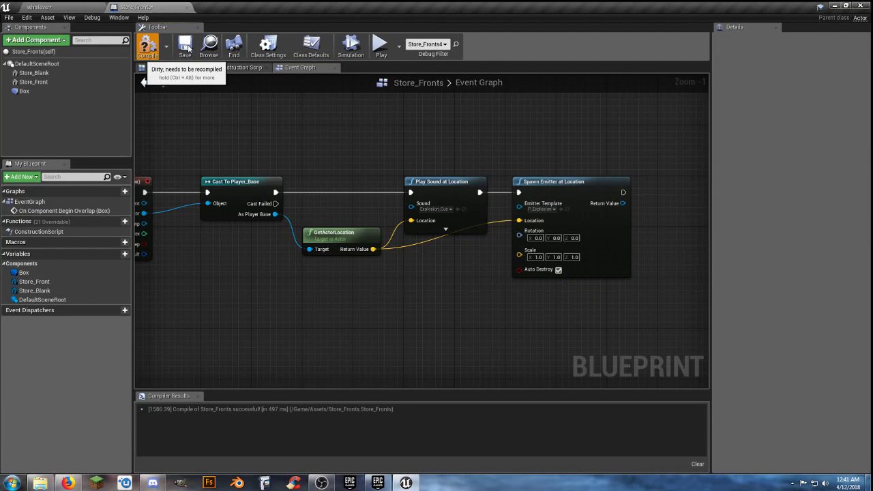
click(185, 45)
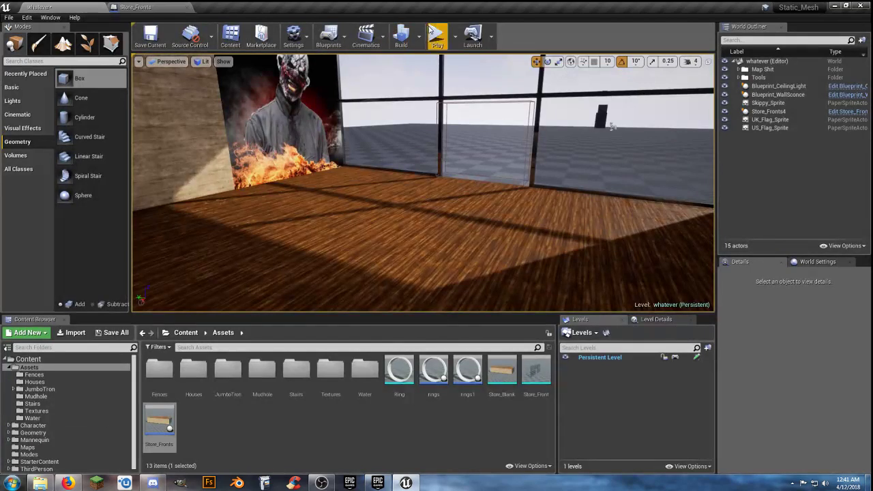
Play-test the level by running and jumping the character through the store doorway several times, and stop the session
click(433, 31)
key(w)
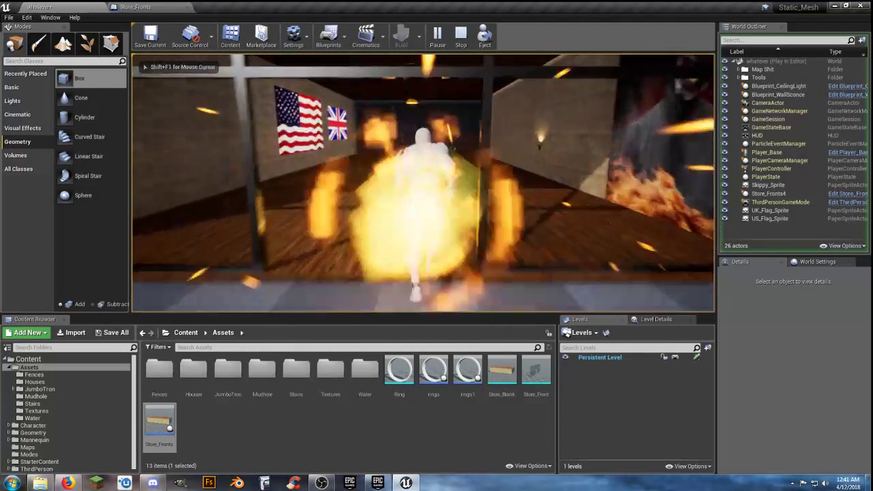
key(w)
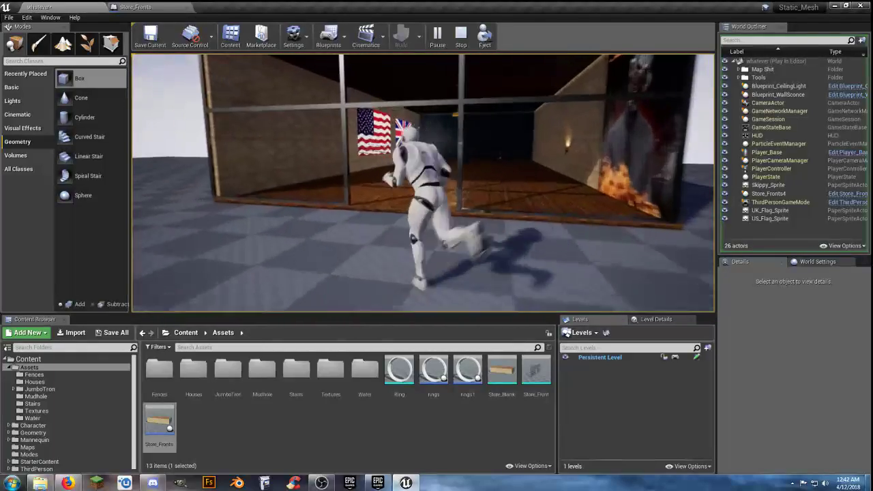
key(w)
key(w)
key(a)
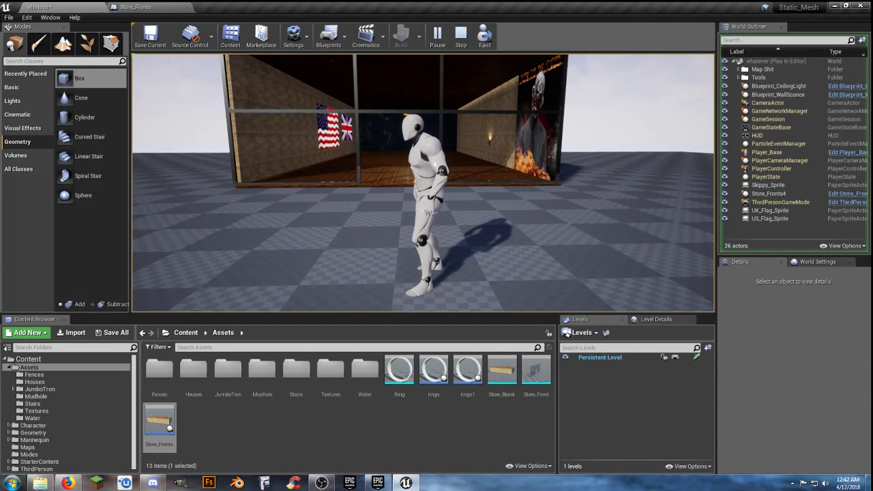
key(w)
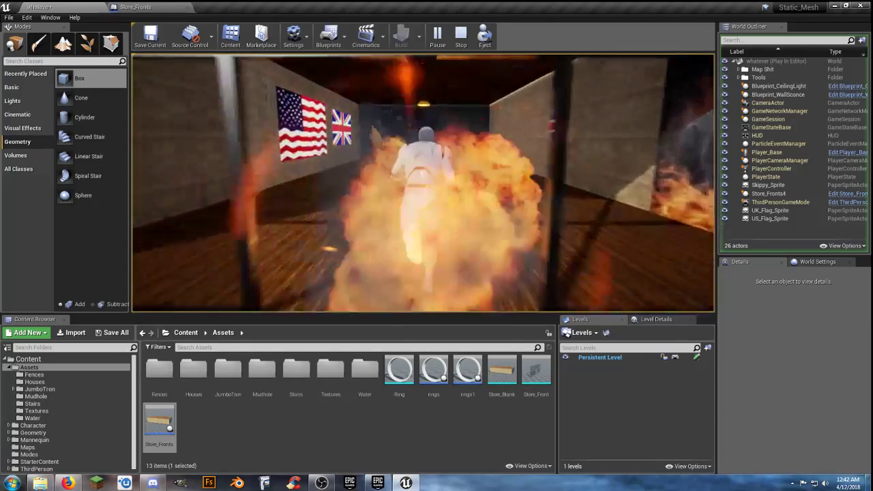
key(d)
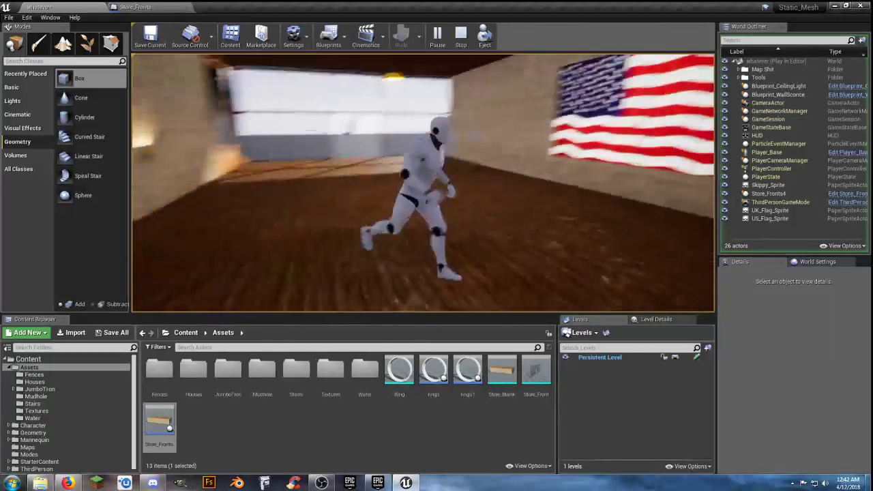
key(w)
key(w)
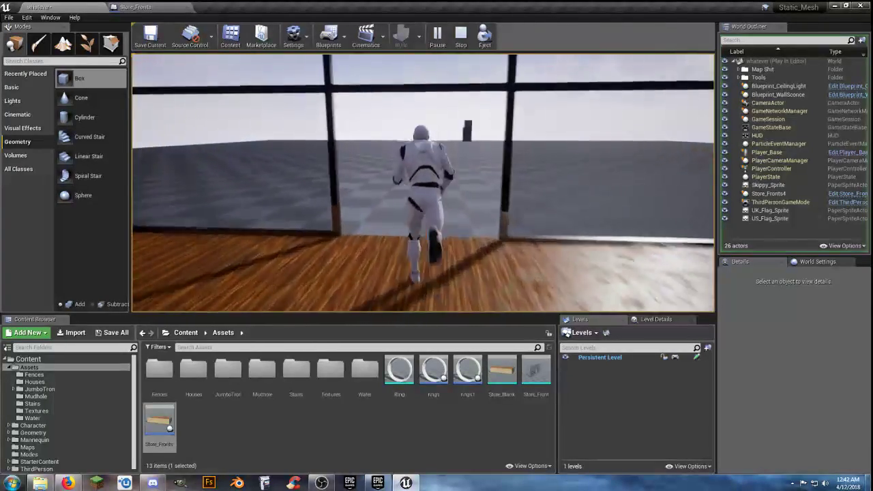
key(d)
key(d)
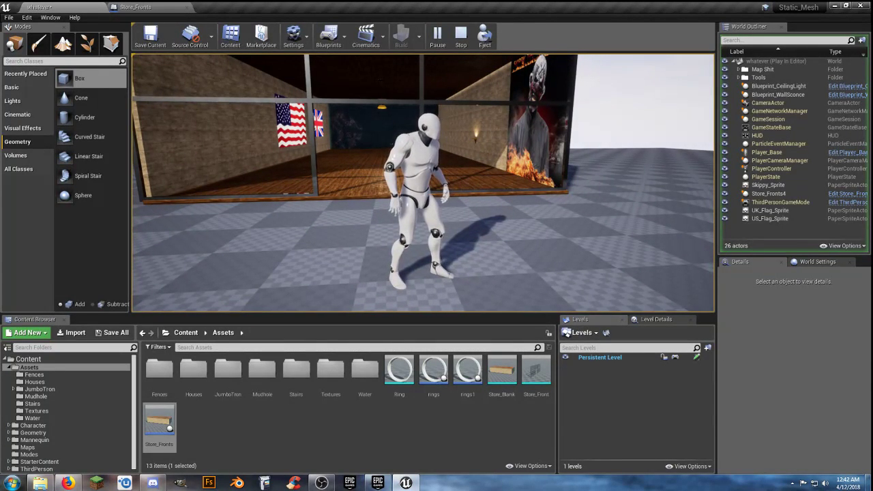
key(w)
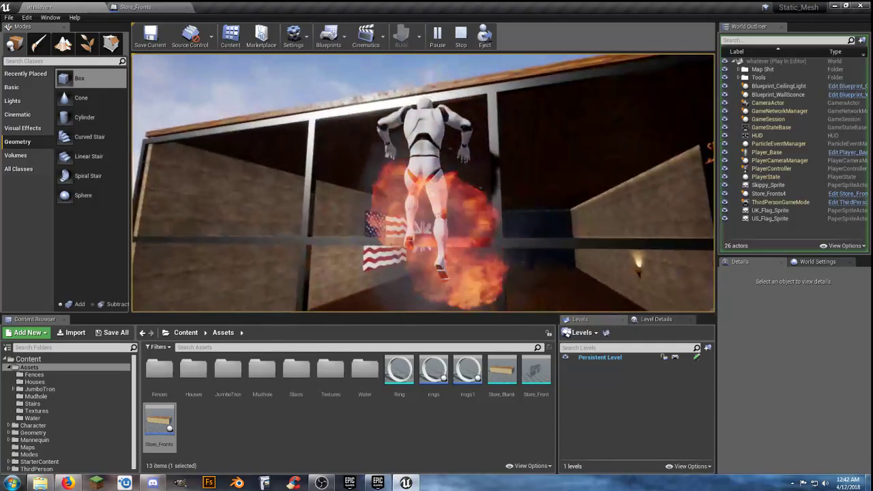
key(d)
key(a)
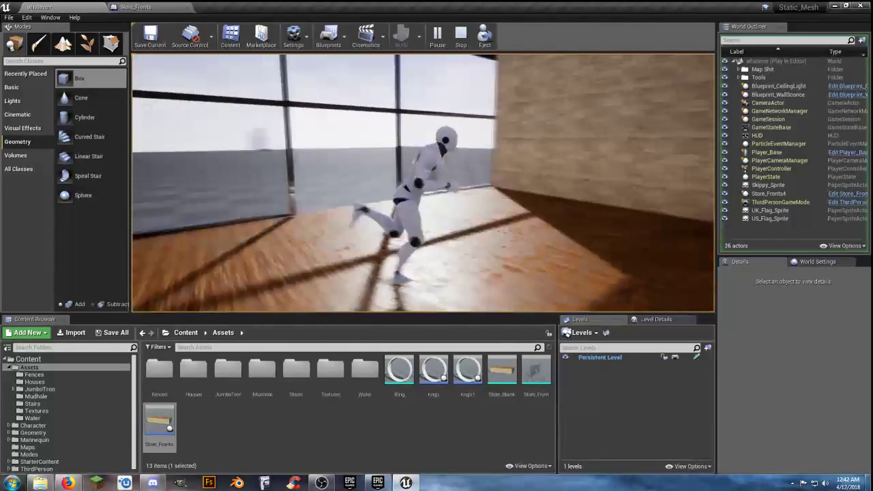
key(w)
key(w)
key(a)
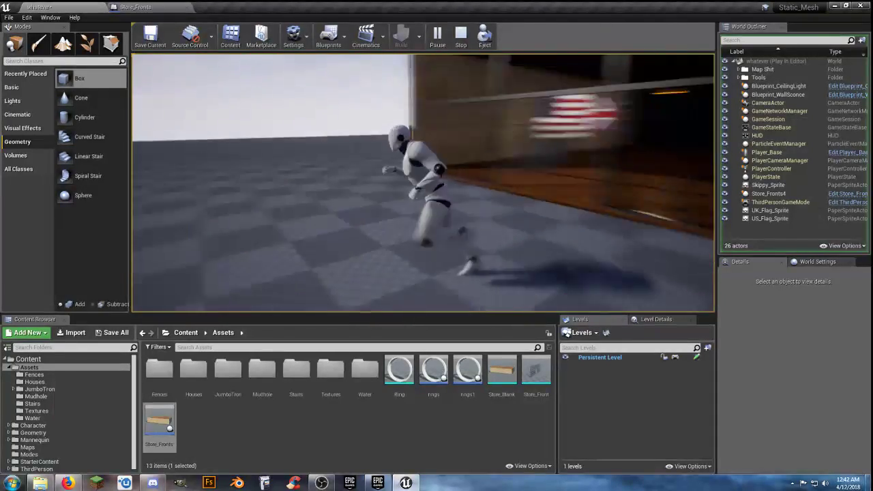
key(w)
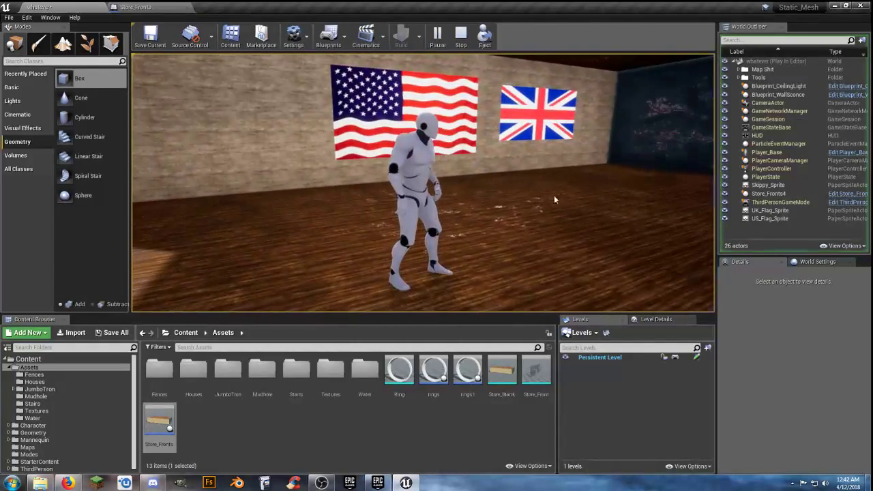
key(Escape)
Review the Store_Fronts event graph nodes and the doorway's collision box in its viewport, and close the blueprint
click(137, 7)
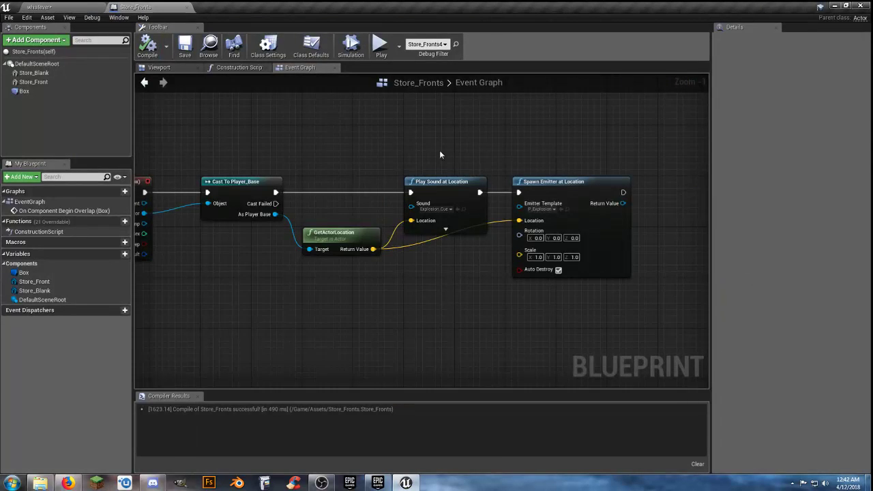
right_drag(461, 149, 545, 174)
right_drag(460, 232, 470, 178)
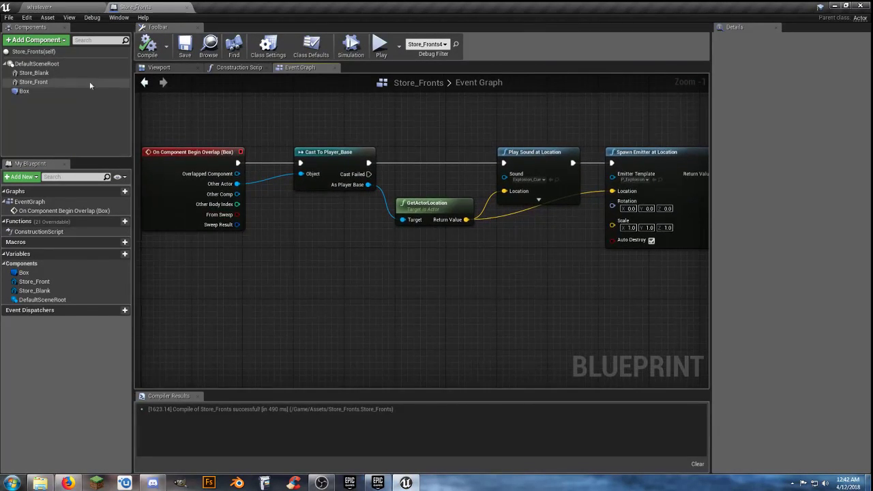
click(157, 68)
right_drag(423, 232, 573, 232)
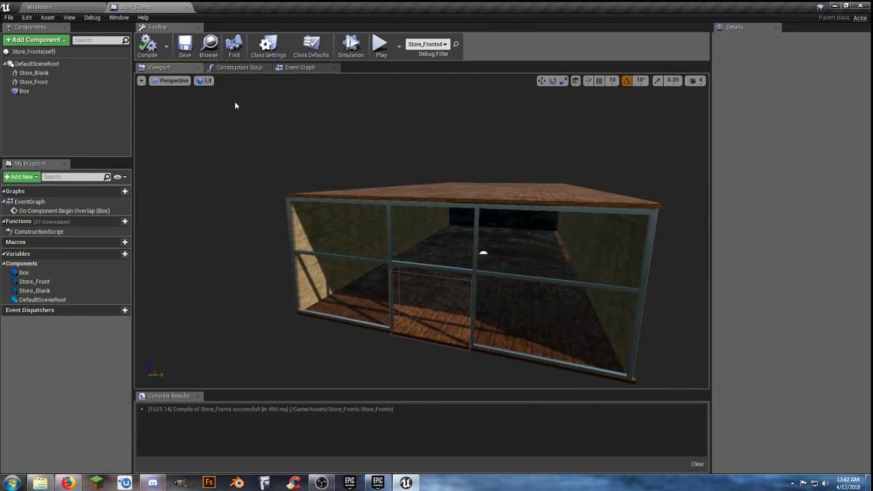
click(299, 68)
mouse_move(376, 278)
right_down()
mouse_move(351, 270)
mouse_move(371, 272)
right_up()
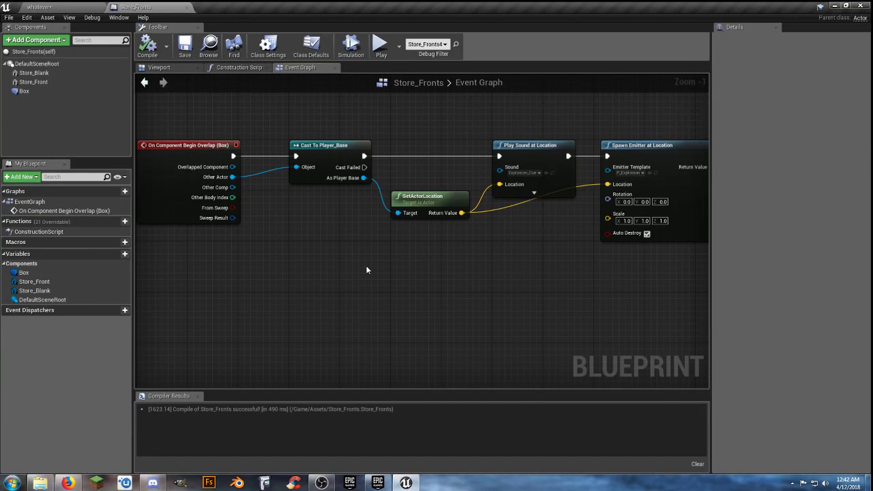
right_drag(411, 260, 436, 260)
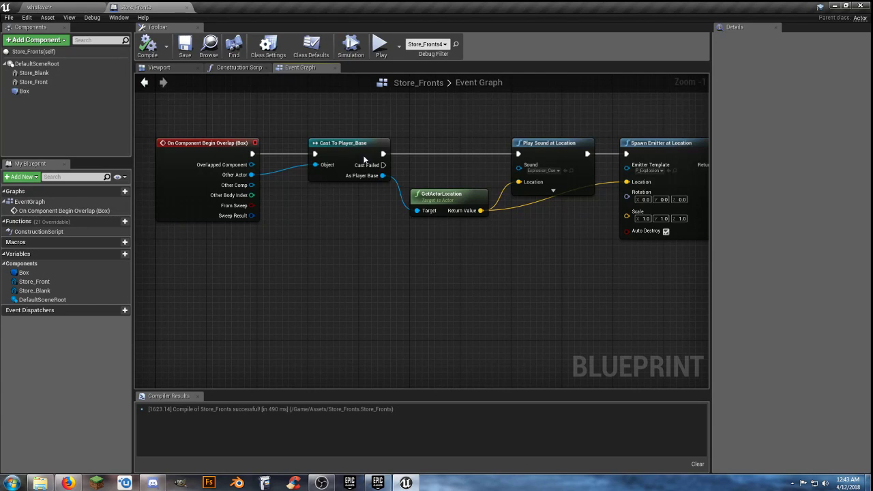
click(187, 7)
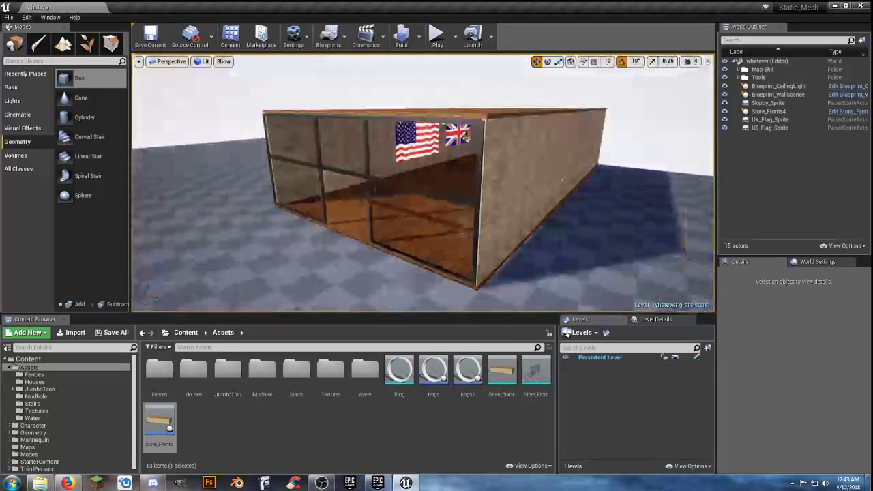
Place one instance each of the rings and rings1 blueprints on the floor in front of the store
right_drag(437, 183, 356, 150)
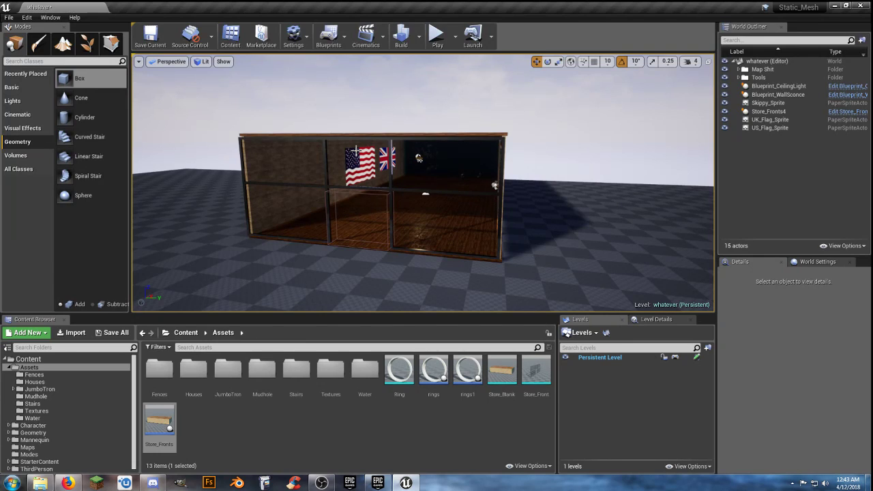
right_drag(547, 231, 509, 231)
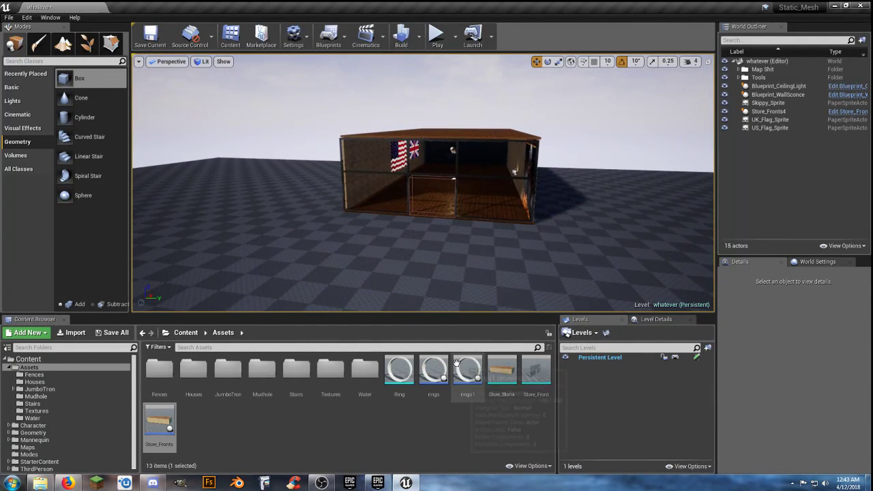
drag(437, 372, 409, 273)
drag(468, 372, 449, 275)
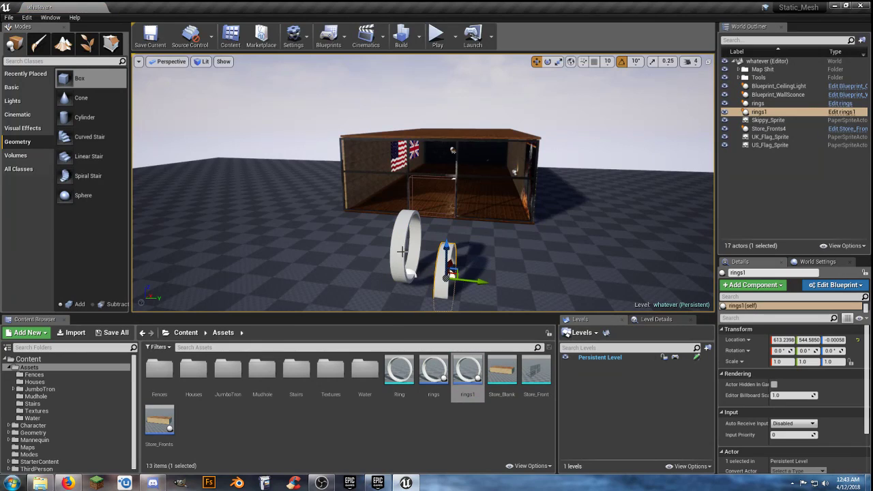
Set the rings actor's location to X 0, Y 0, Z 100
click(402, 251)
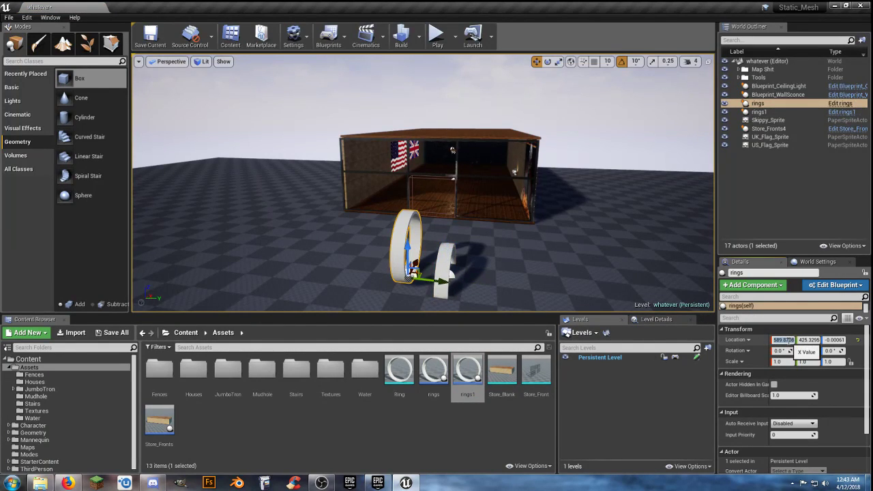
text(0)
key(Tab)
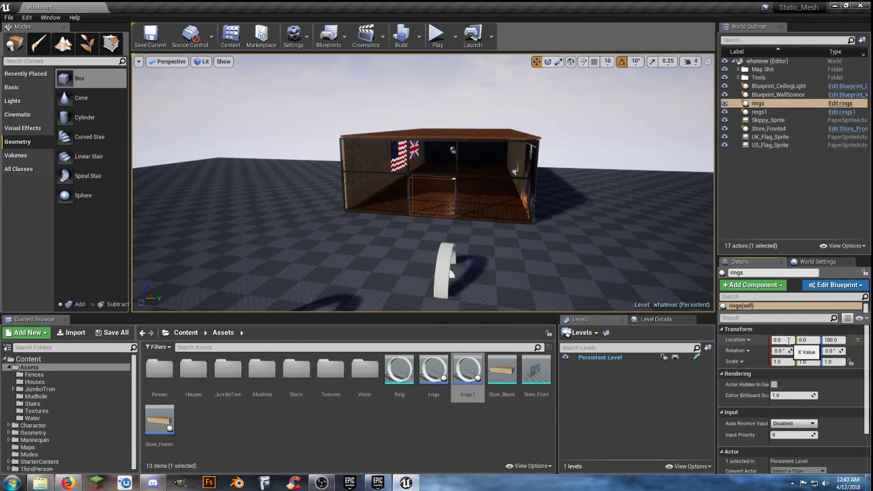
Set the rings1 actor's location to X 0, Y 0, Z 200 and focus the view on it
click(450, 268)
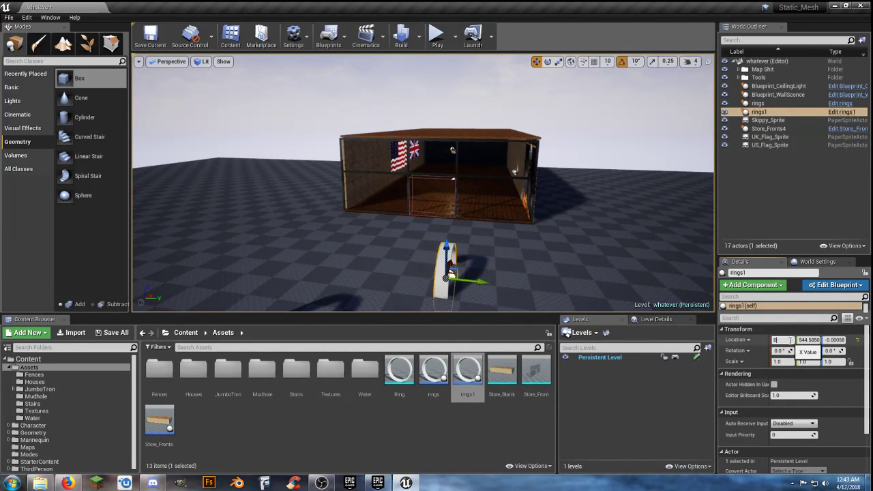
key(Tab)
text(0)
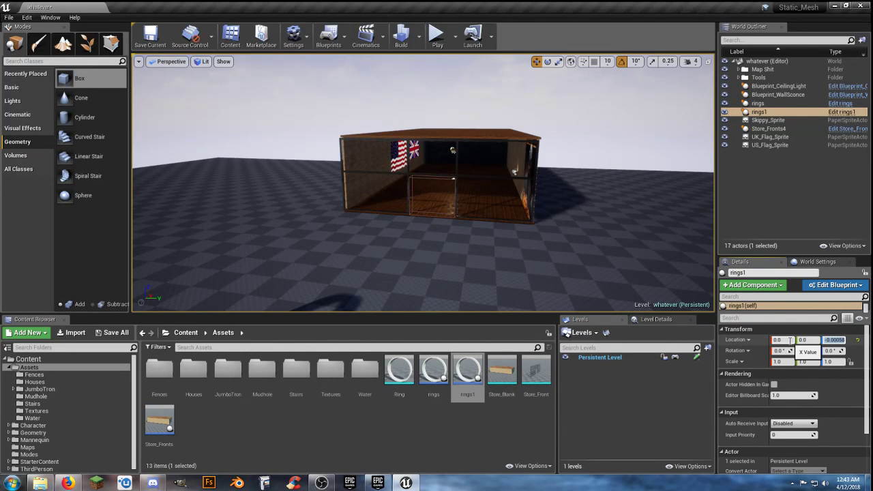
text(f)
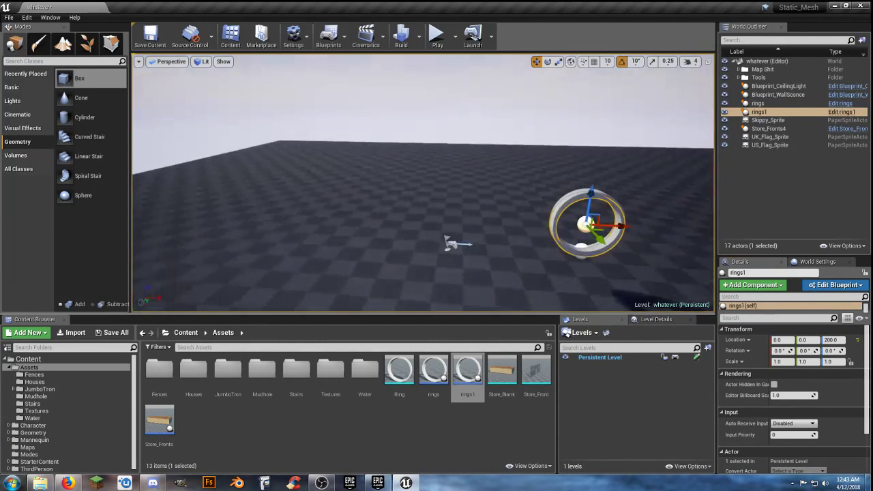
Raise the rings1 actor slightly, to a Z location of about 210
right_drag(423, 183, 338, 177)
drag(452, 139, 454, 130)
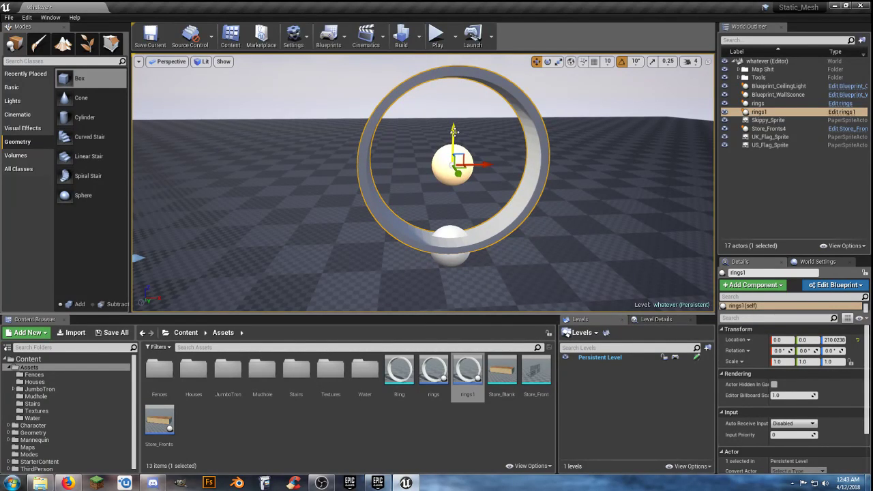
right_drag(494, 175, 559, 179)
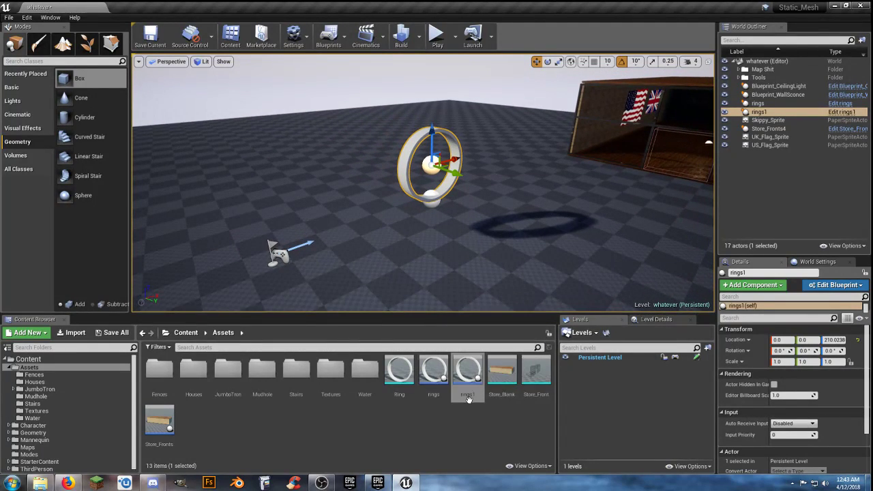
click(468, 428)
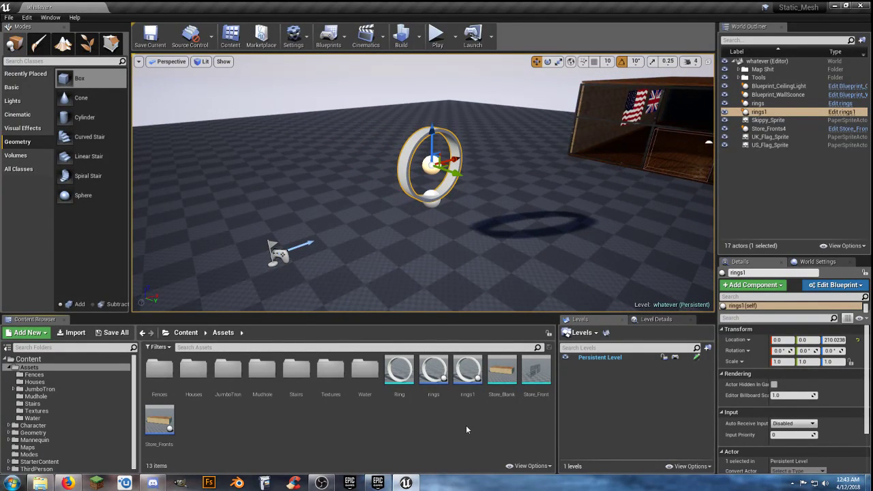
Start playing the level in the viewport and run and jump the character through the raised ring
click(437, 36)
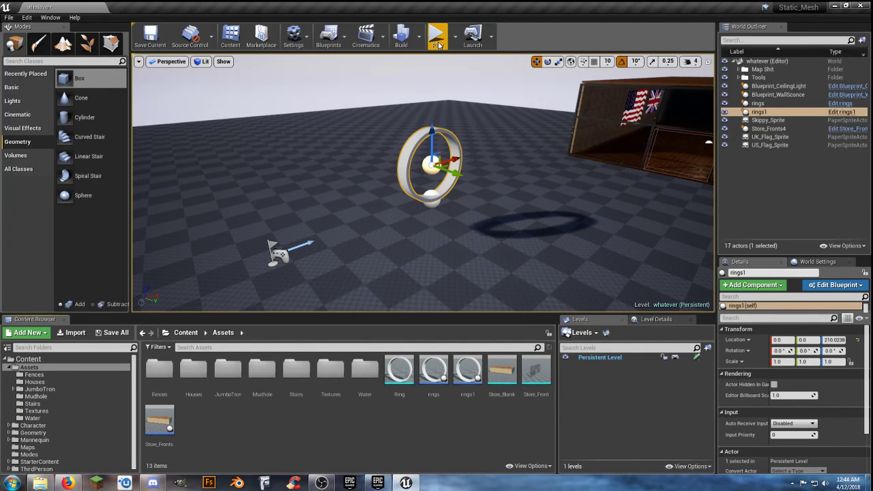
click(450, 163)
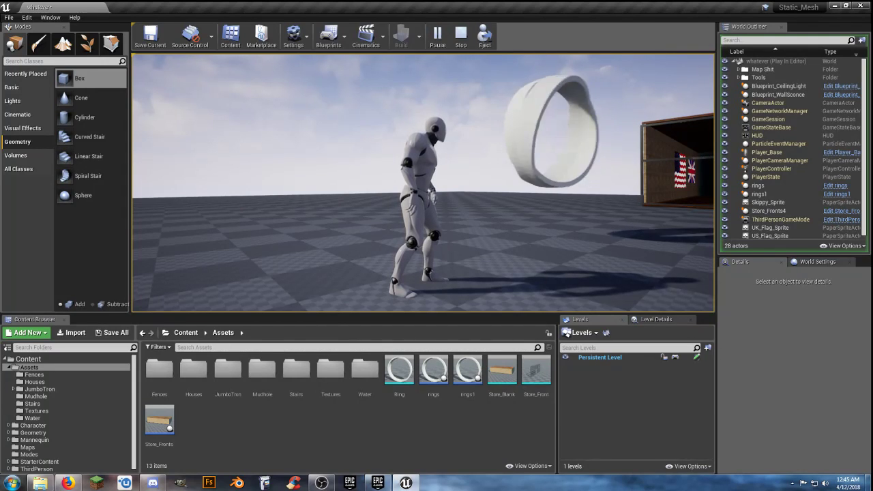
key(w)
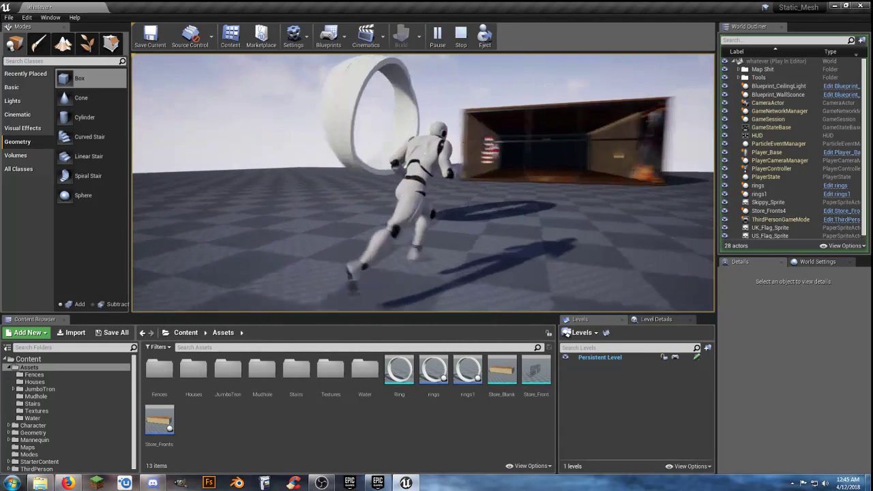
key(w)
key(space)
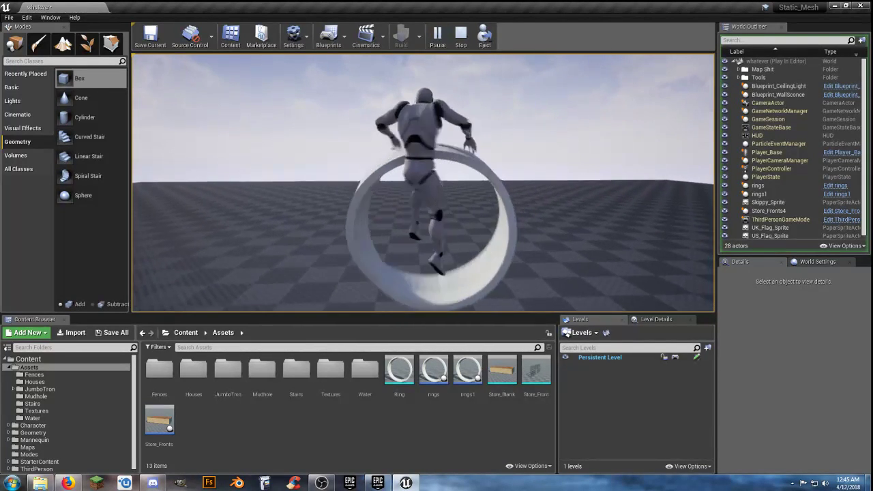
key(w)
key(space)
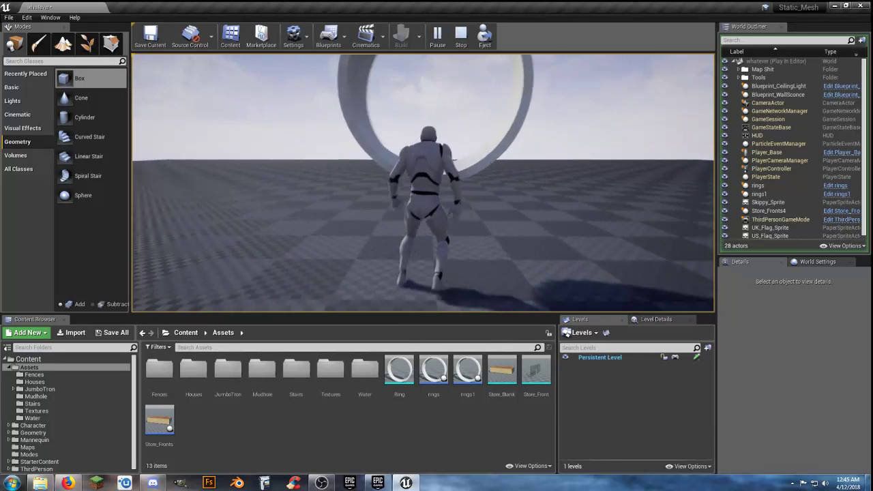
key(w)
key(d)
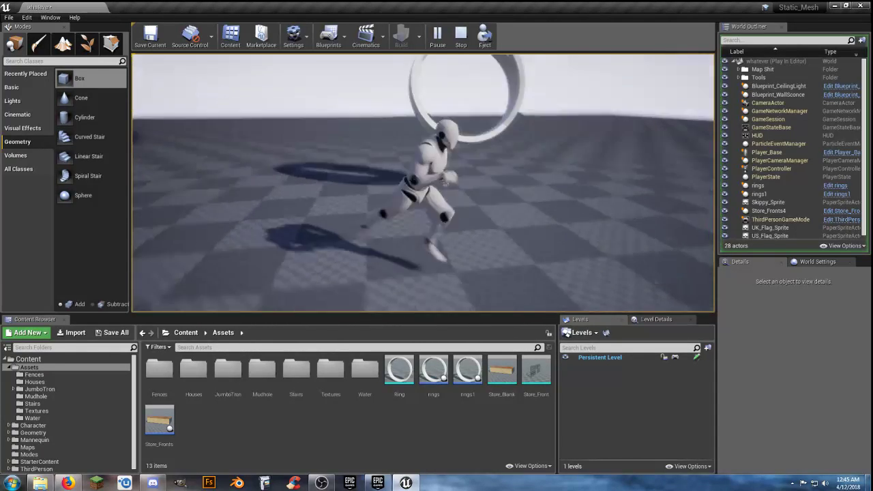
key(s)
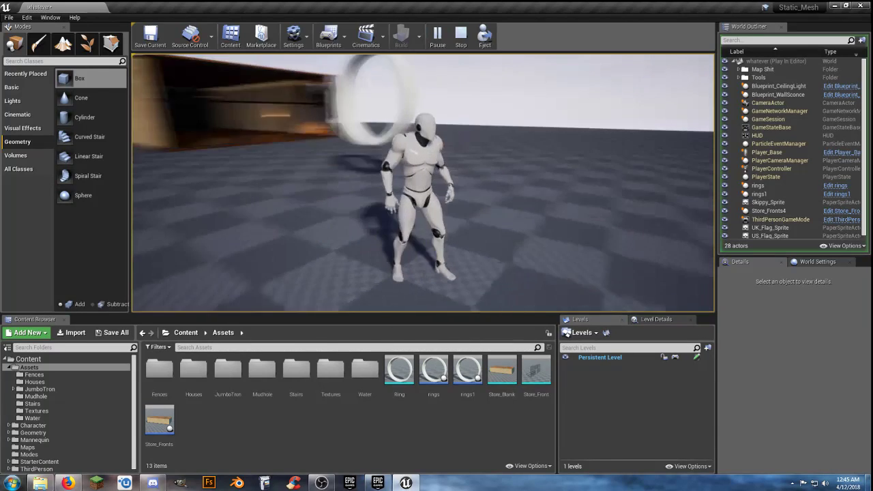
Repeat the character's runs and jumps through the ring from different sides, and end the play session
key(w)
key(w)
key(space)
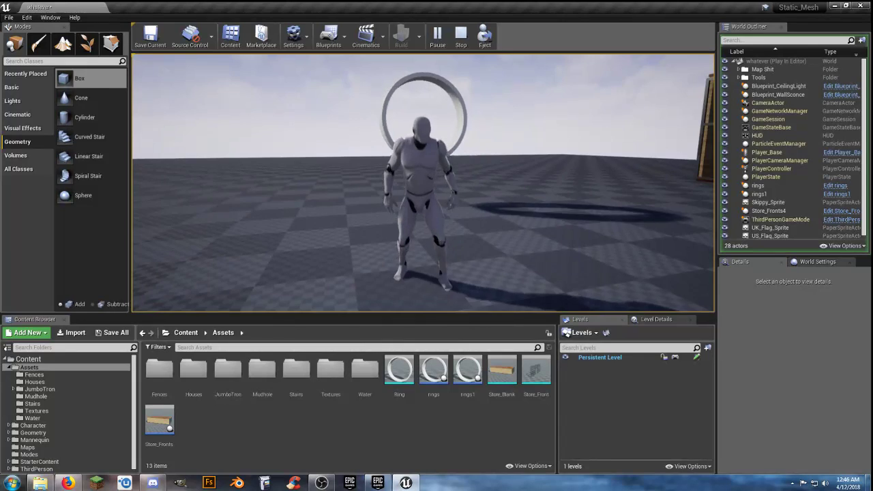
key(w)
key(space)
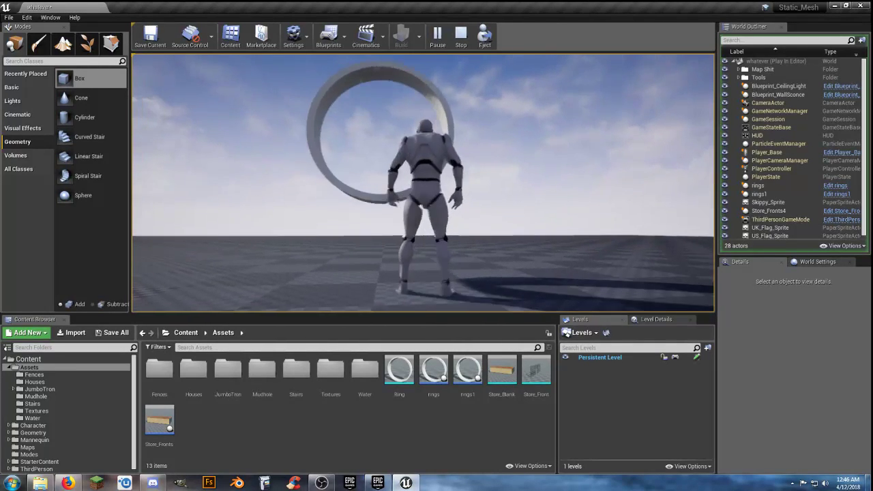
key(s)
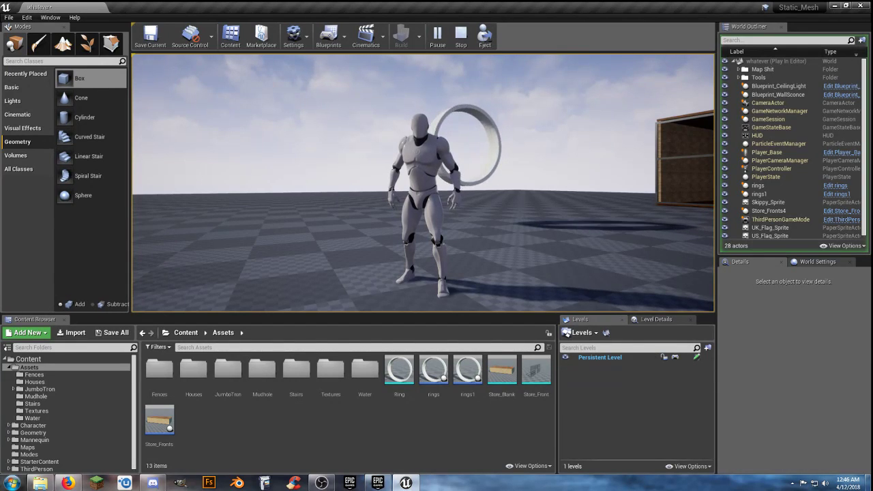
key(w)
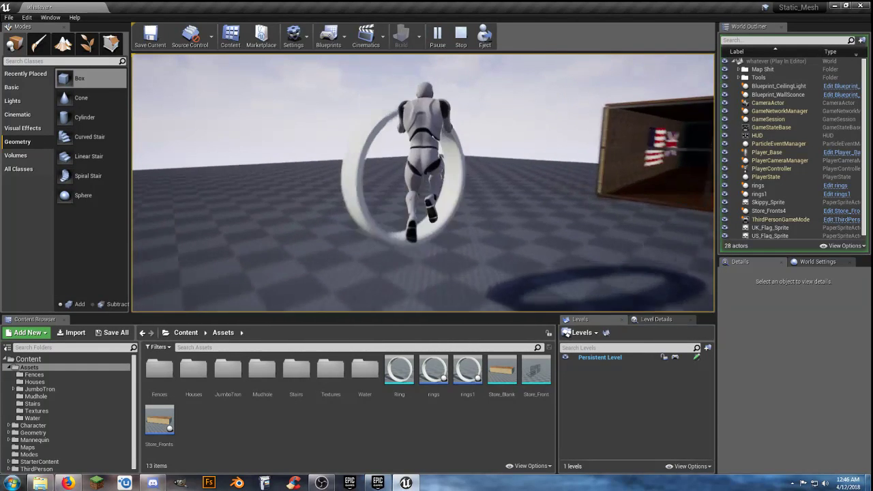
key(s)
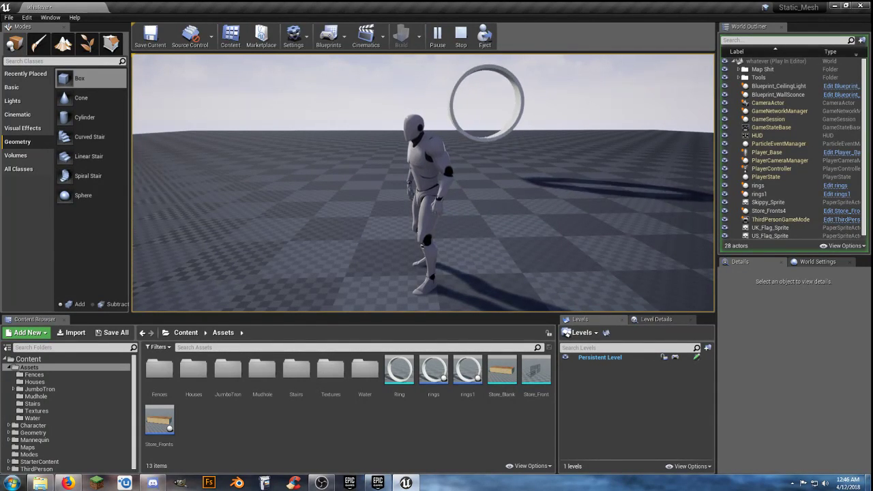
key(w)
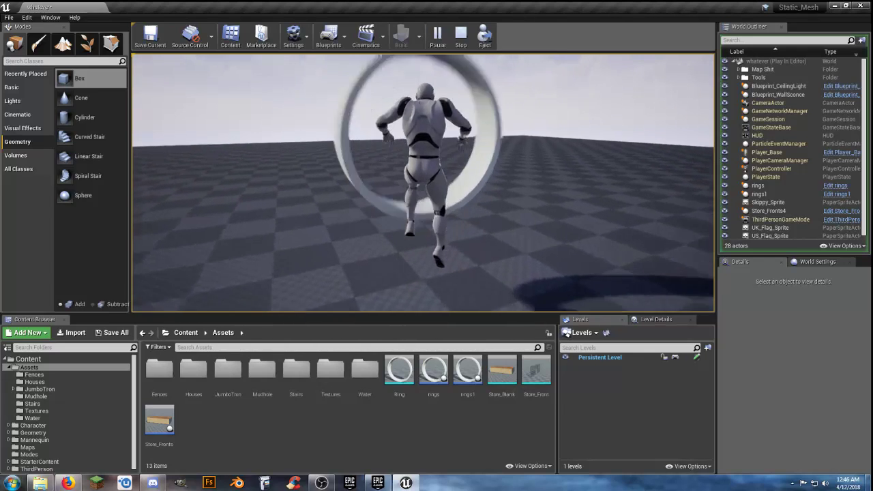
key(w)
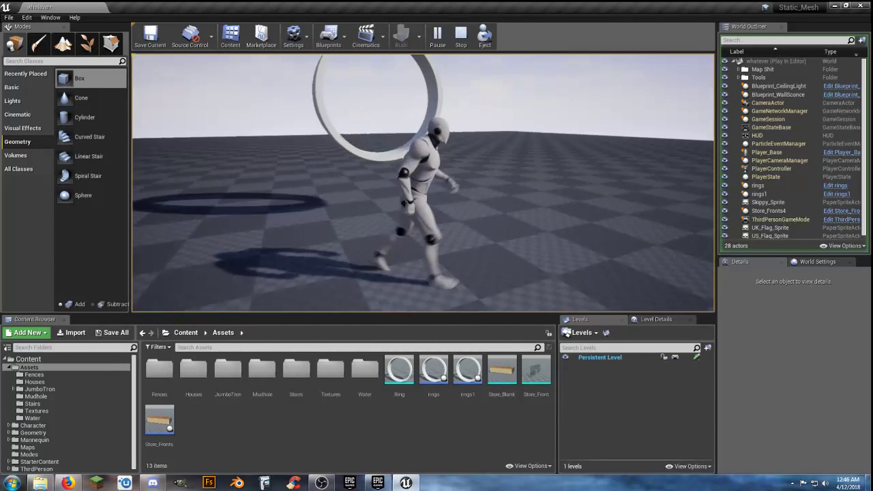
key(w)
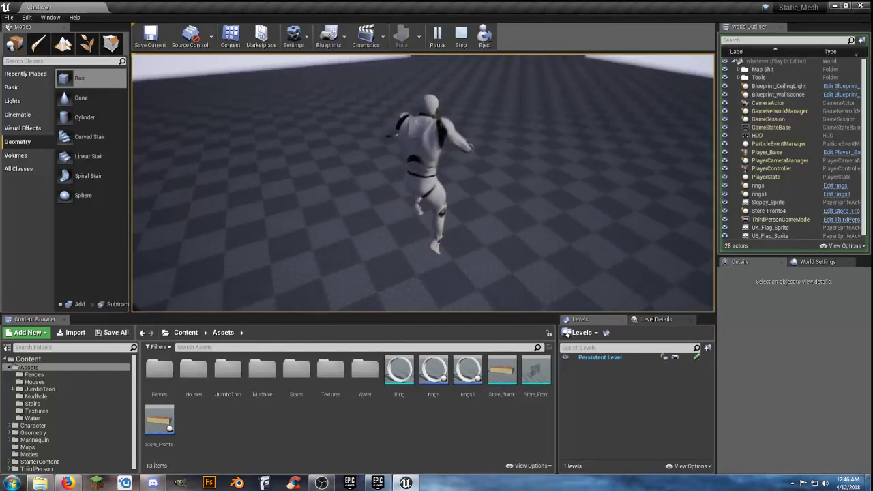
key(w)
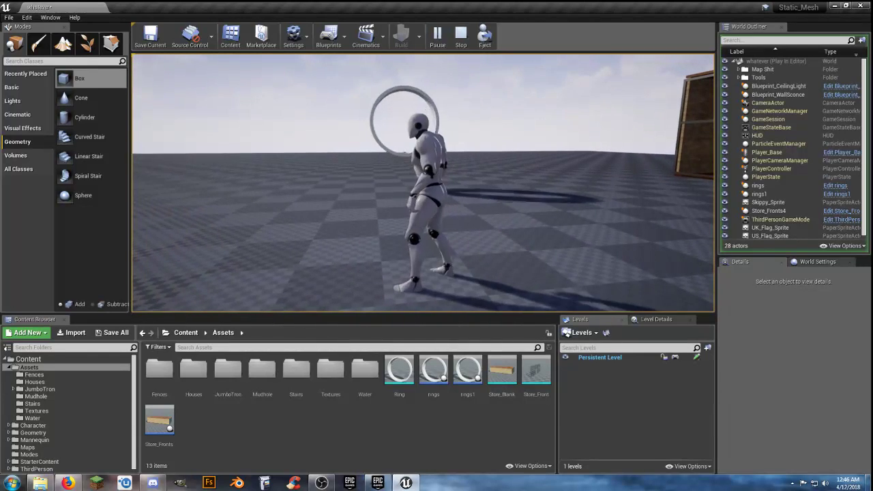
key(Escape)
Examine the two ring actors and the store in the editor from close up and from farther away
key(s)
right_drag(421, 197, 423, 177)
key(w)
right_drag(452, 212, 423, 259)
key(d)
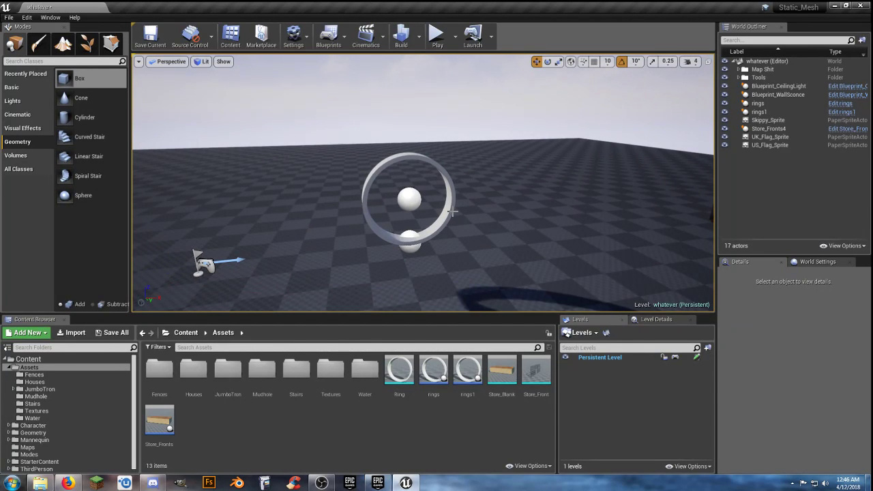
right_drag(497, 236, 527, 203)
key(s)
key(a)
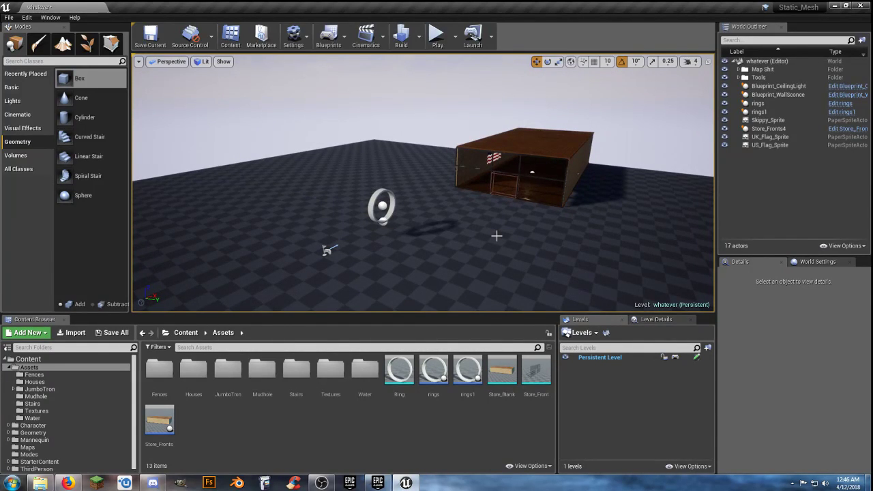
key(d)
right_drag(472, 240, 309, 189)
key(w)
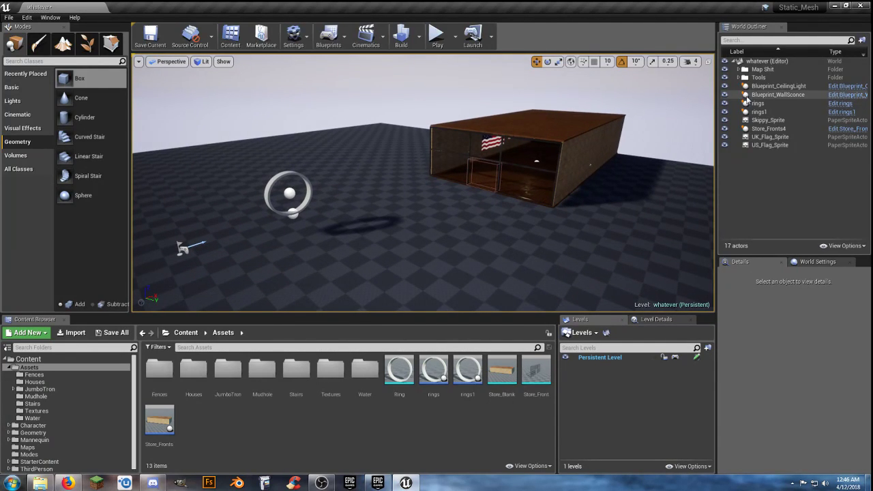
Delete the eight loose actors from Blueprint_CeilingLight through US_Flag_Sprite, keeping the Map and Tools folders
click(778, 87)
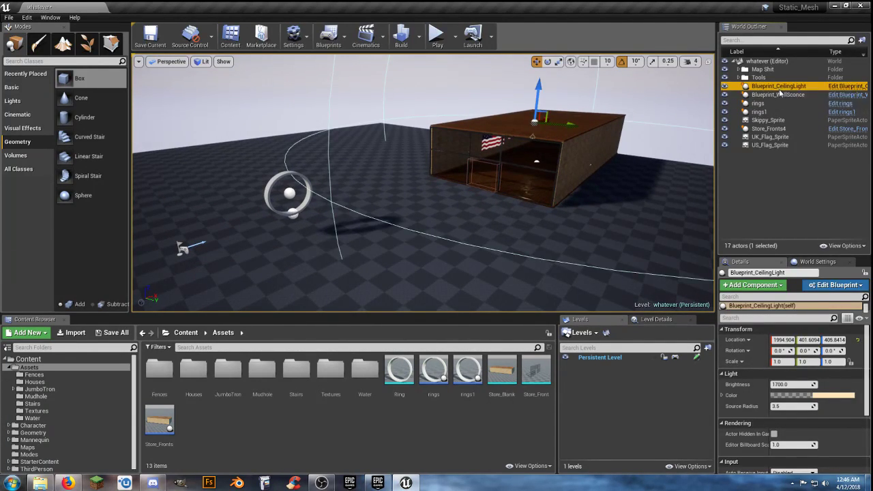
shift+click(770, 145)
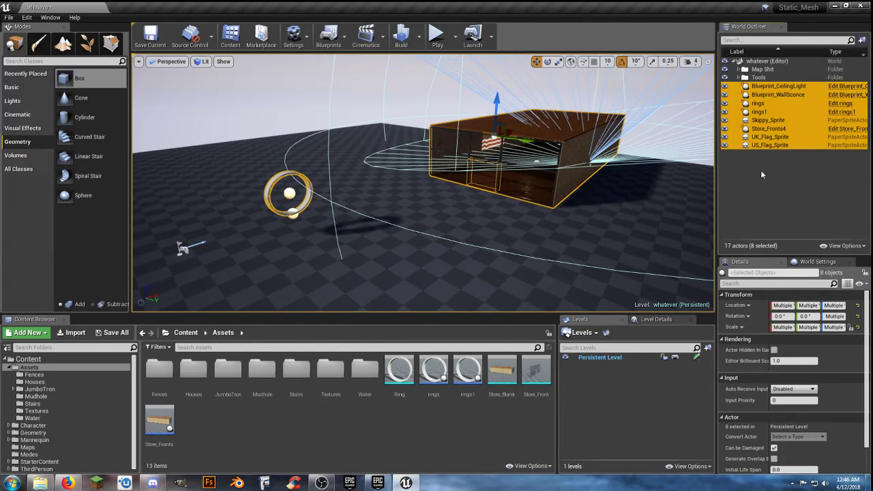
key(Delete)
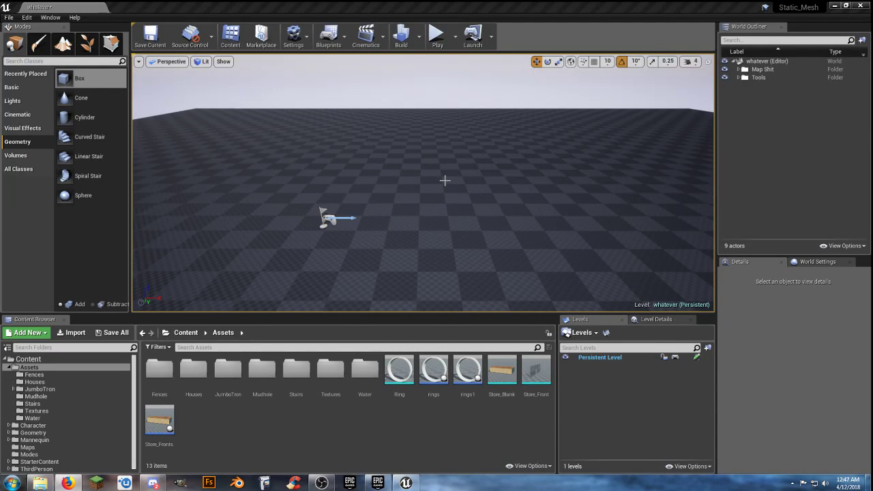
mouse_move(417, 187)
right_down()
mouse_move(387, 193)
mouse_move(307, 179)
mouse_move(395, 194)
mouse_move(419, 187)
right_up()
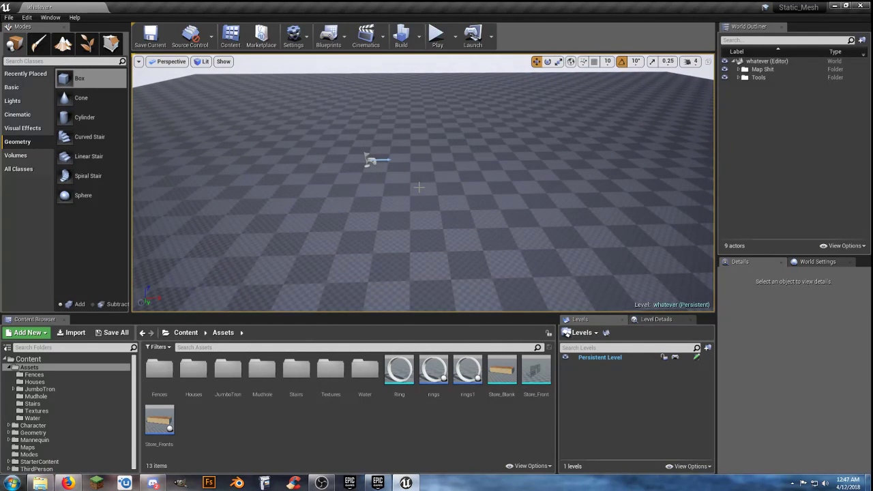
right_drag(419, 186, 412, 183)
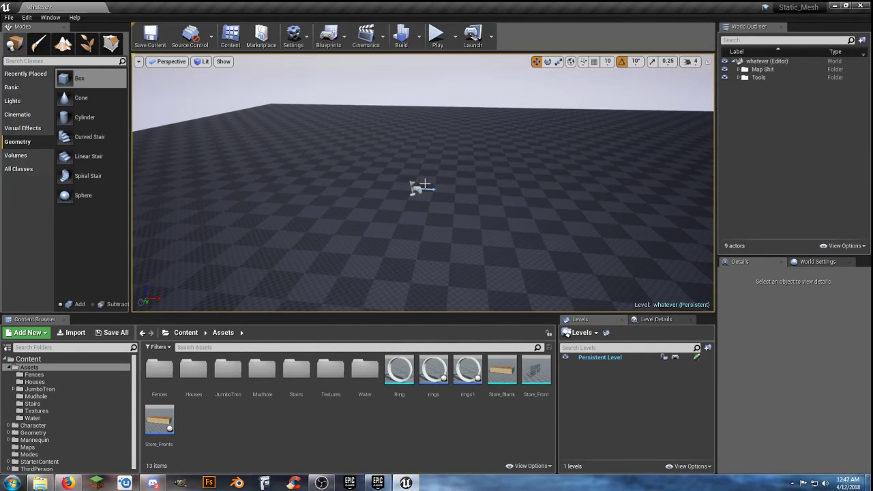
right_drag(485, 189, 522, 208)
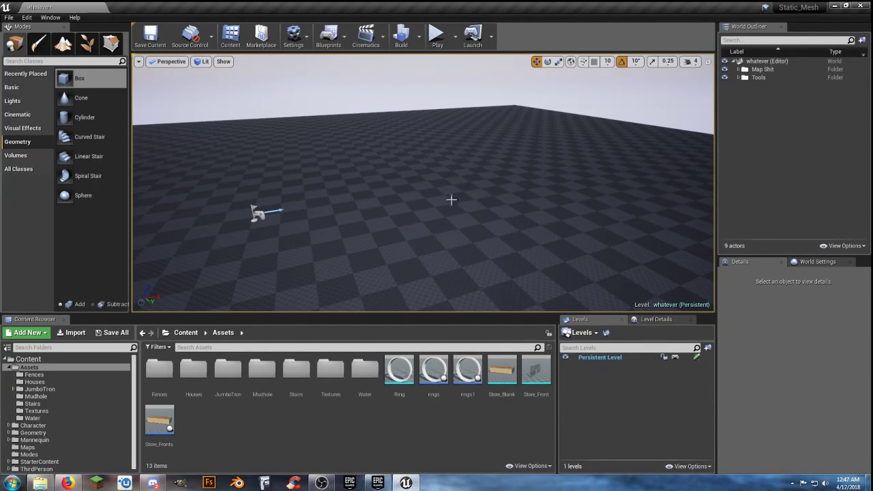
alt+drag(378, 202, 492, 204)
right_drag(378, 203, 320, 224)
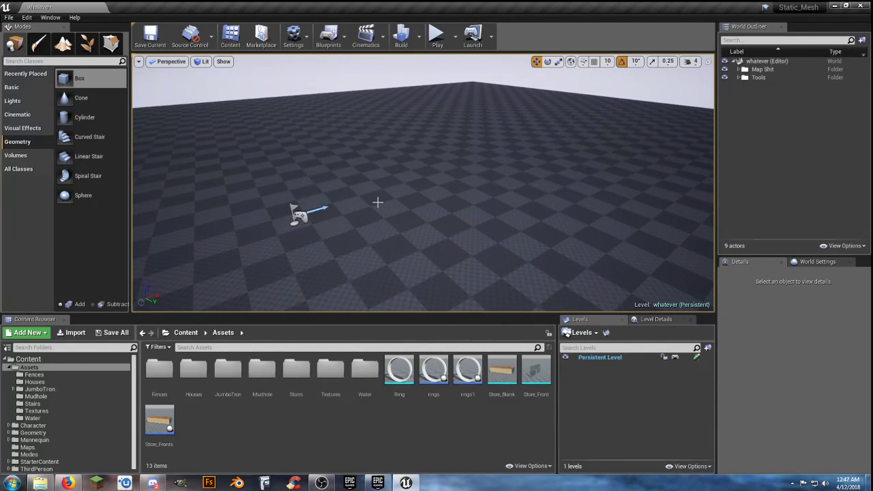
right_drag(378, 202, 386, 198)
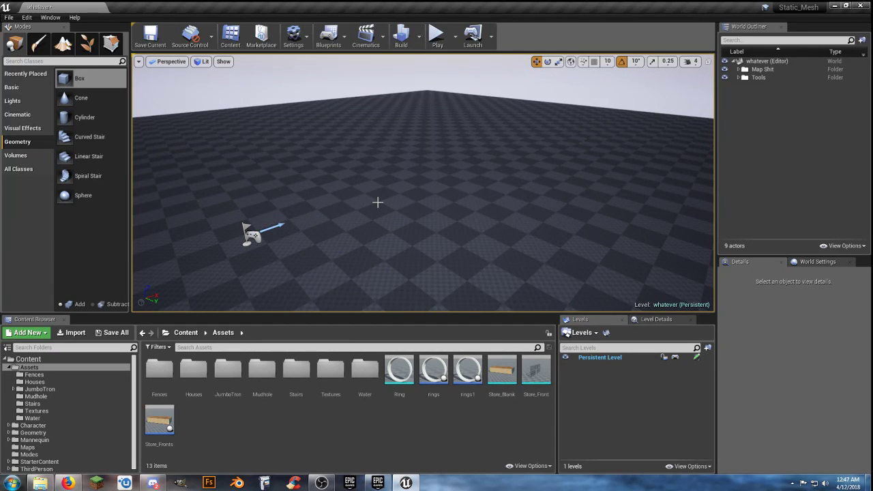
right_drag(378, 202, 397, 204)
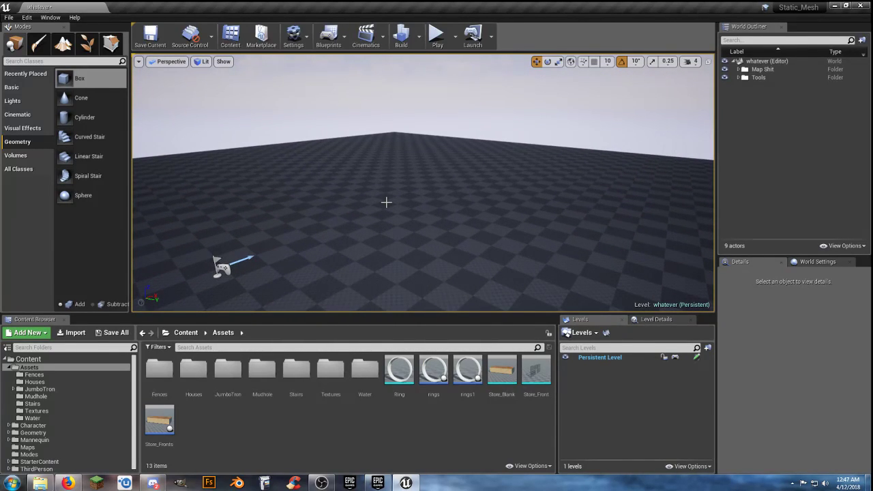
right_drag(397, 204, 351, 285)
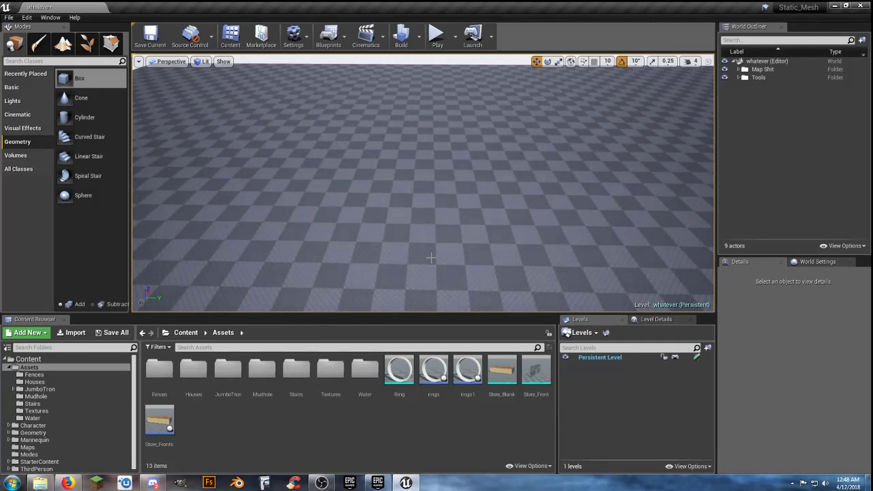
right_drag(428, 250, 429, 239)
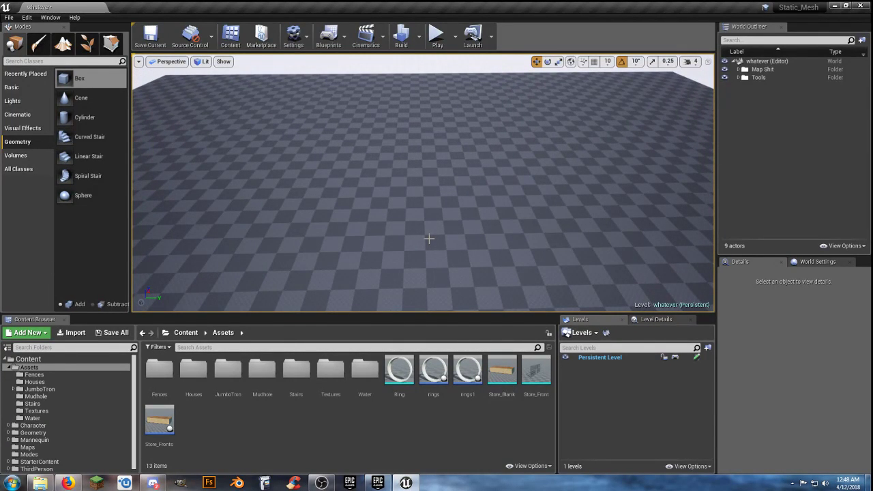
right_drag(395, 229, 395, 236)
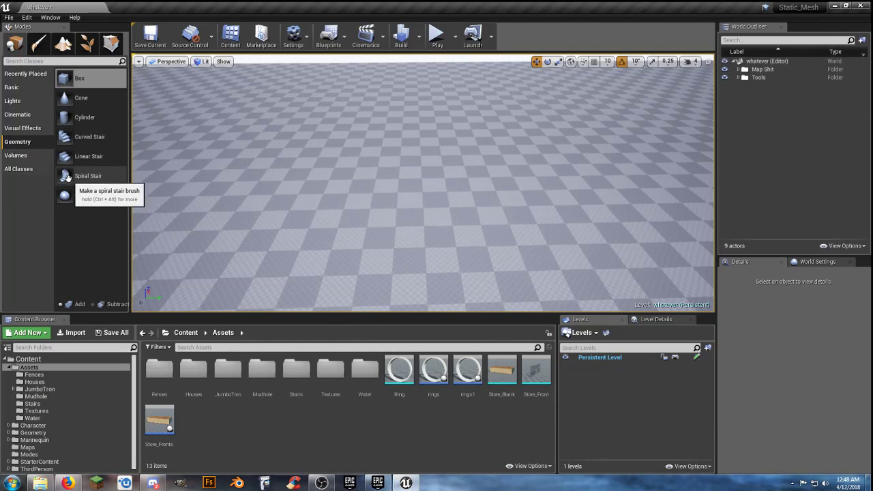
Place an additive Spiral Stair geometry brush on the empty floor
mouse_move(67, 177)
mouse_down()
mouse_move(341, 192)
mouse_move(412, 212)
mouse_up()
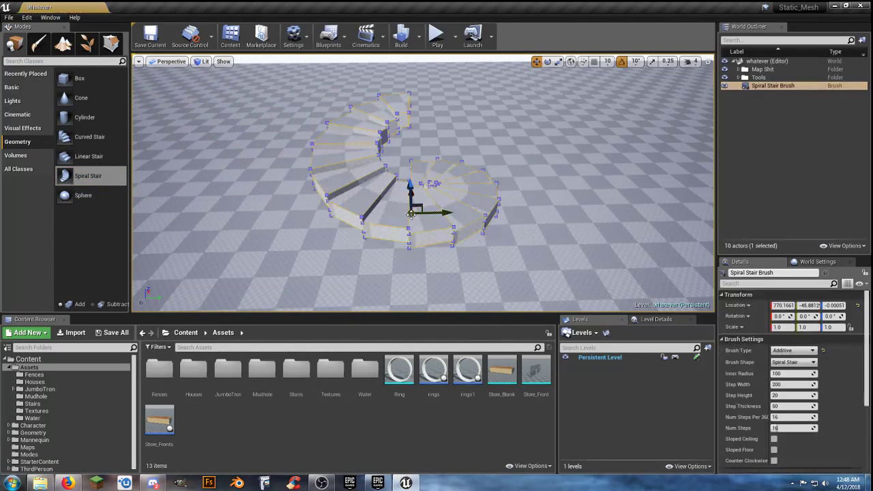
key(d)
mouse_move(488, 220)
right_down()
mouse_move(403, 220)
mouse_move(366, 206)
mouse_move(395, 208)
mouse_move(348, 214)
mouse_move(394, 221)
right_up()
key(d)
key(w)
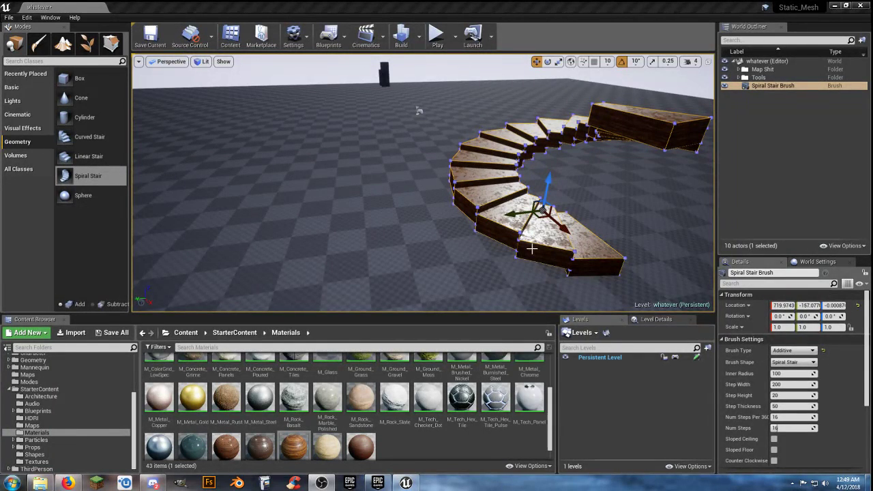
Delete the Spiral Stair brush from the level
right_drag(550, 235, 344, 205)
key(d)
key(d)
key(d)
key(s)
key(d)
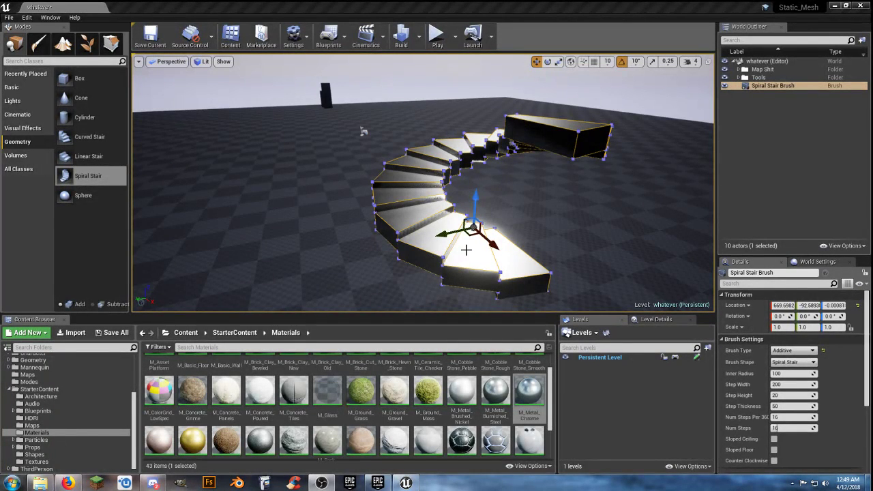
key(Delete)
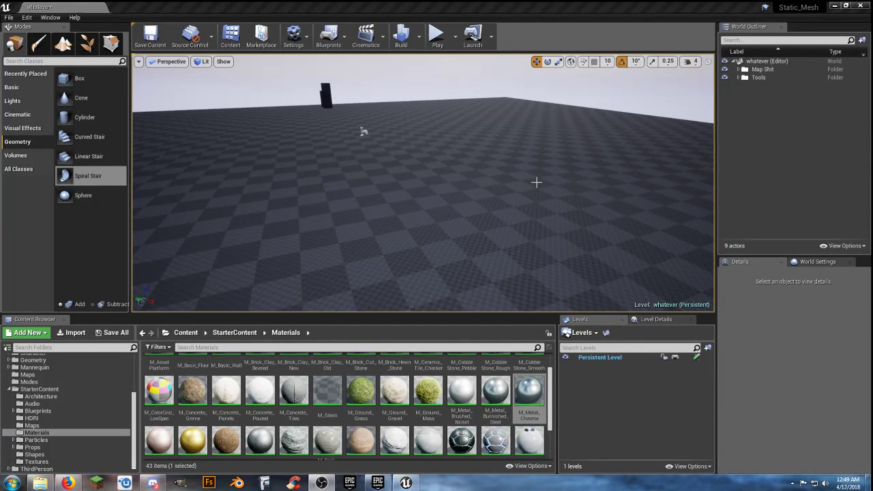
Try out a Spiral Stair brush with the M_Concrete_Tiles material on the floor, and delete it from the level
mouse_move(461, 192)
right_down()
mouse_move(483, 188)
mouse_move(464, 192)
mouse_move(447, 178)
mouse_move(520, 188)
mouse_move(473, 189)
right_up()
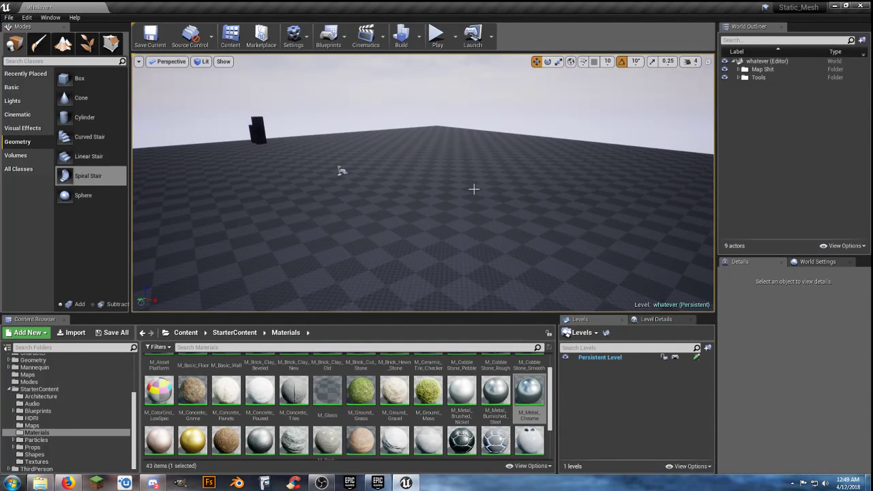
click(299, 394)
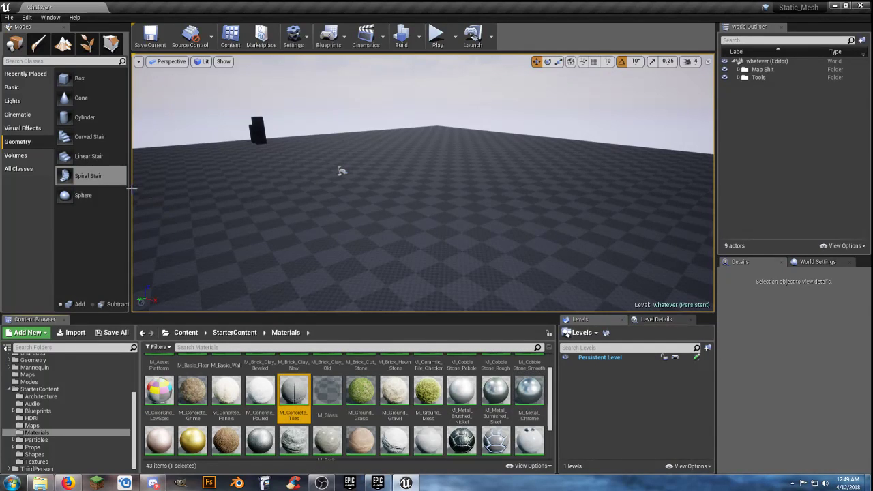
mouse_move(88, 179)
mouse_down()
mouse_move(369, 222)
mouse_move(413, 215)
mouse_up()
key(w)
mouse_move(450, 261)
right_down()
mouse_move(410, 266)
mouse_move(369, 294)
mouse_move(314, 300)
mouse_move(454, 255)
mouse_move(326, 234)
right_up()
key(d)
key(a)
key(s)
key(Delete)
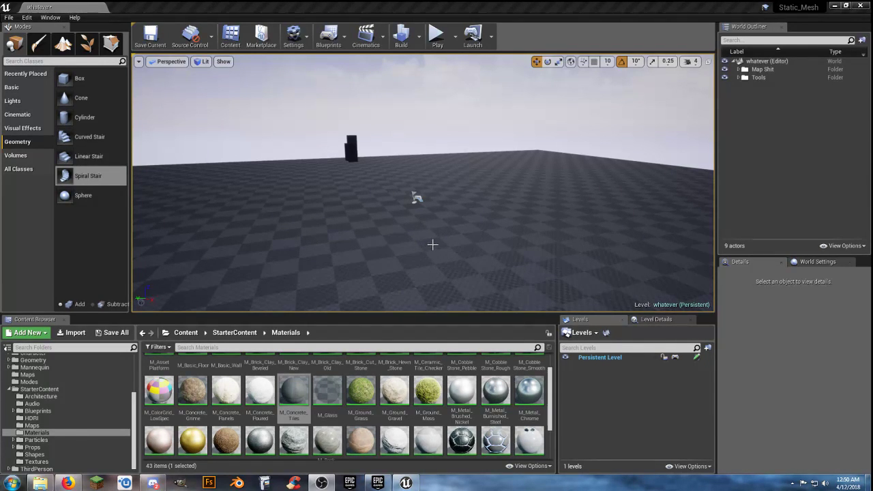
mouse_move(439, 240)
right_down()
mouse_move(409, 240)
mouse_move(414, 219)
mouse_move(311, 250)
mouse_move(243, 256)
mouse_move(205, 242)
mouse_move(436, 238)
right_up()
key(w)
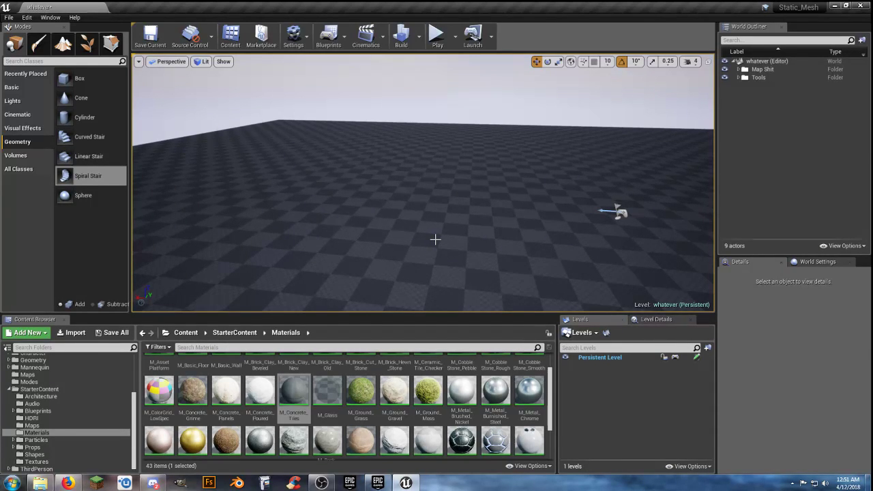
key(s)
mouse_move(465, 244)
right_down()
mouse_move(416, 251)
mouse_move(519, 228)
mouse_move(465, 245)
right_up()
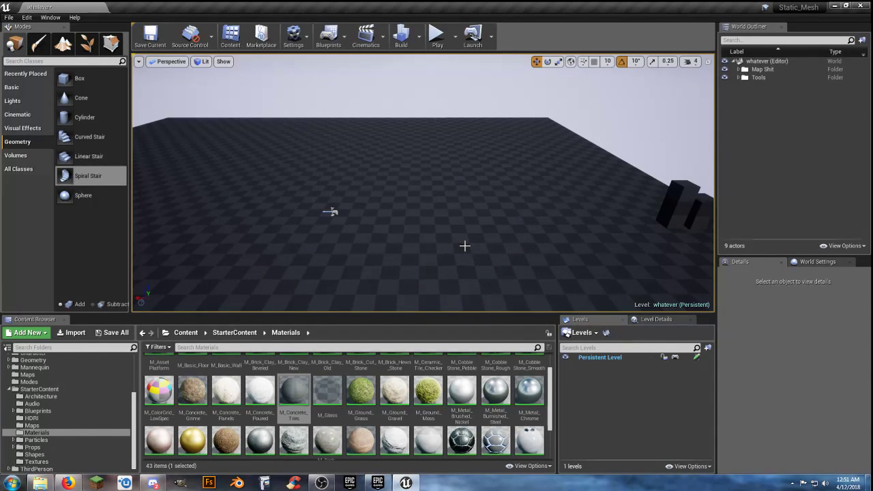
right_drag(460, 245, 444, 230)
right_drag(511, 219, 520, 264)
right_drag(452, 229, 505, 230)
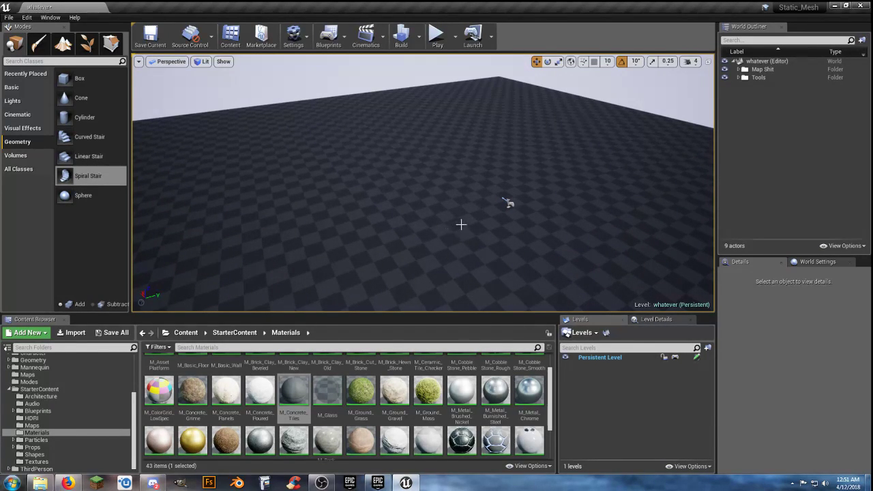
right_drag(433, 206, 318, 175)
key(w)
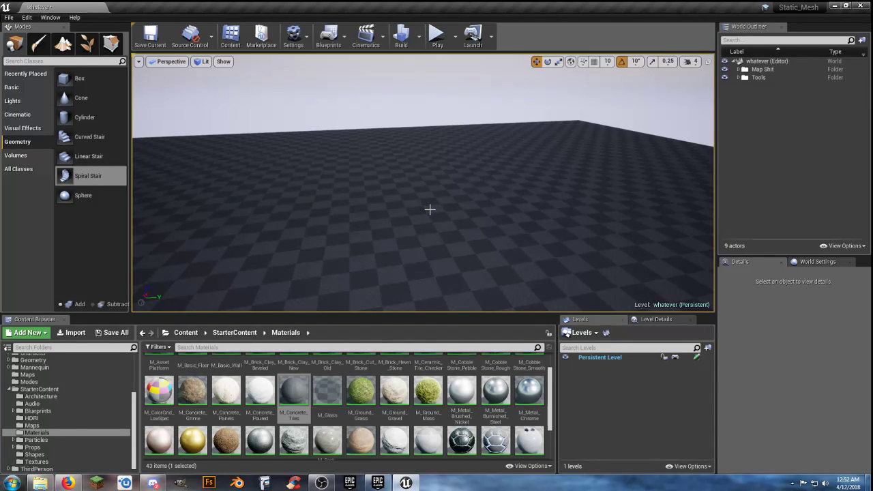
mouse_move(467, 220)
right_down()
mouse_move(499, 221)
mouse_move(467, 219)
right_up()
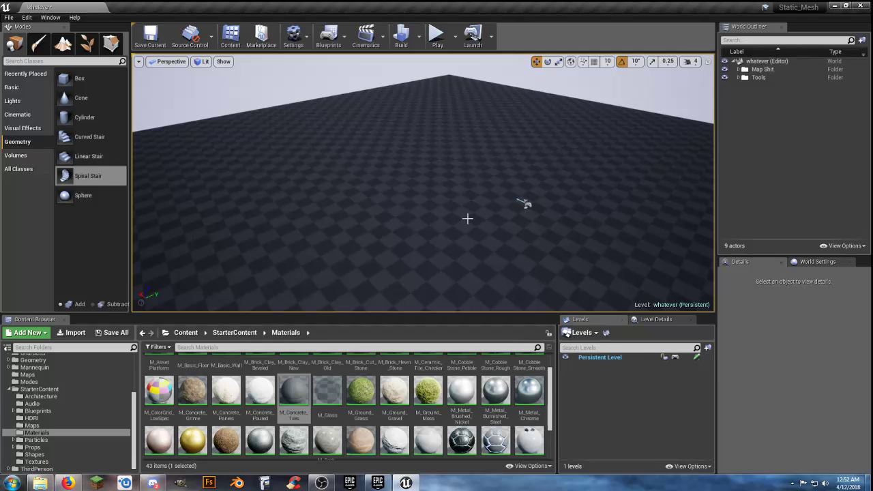
right_drag(468, 218, 448, 227)
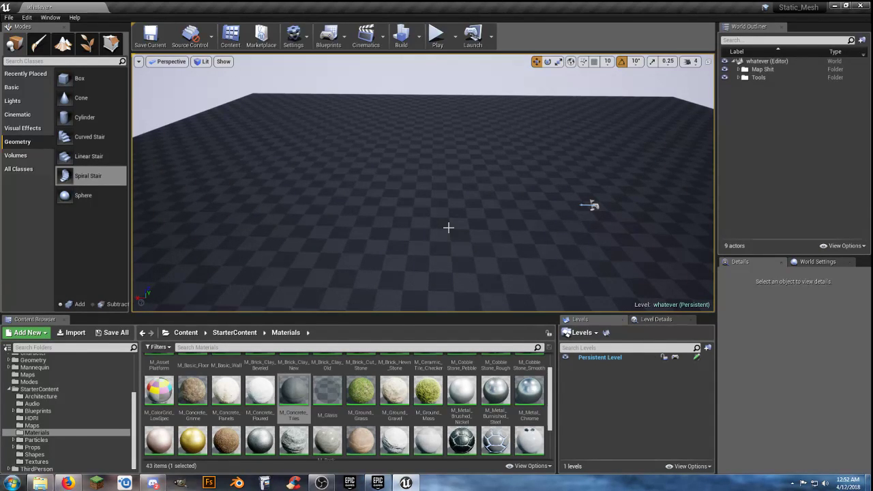
key(s+d)
right_drag(449, 227, 447, 229)
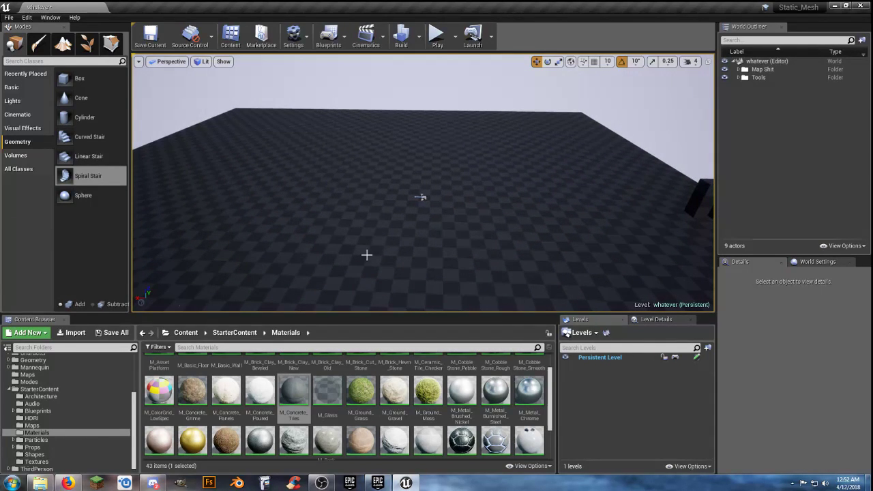
Collapse the StarterContent and Assets folders and show the contents of the root Content folder
click(14, 389)
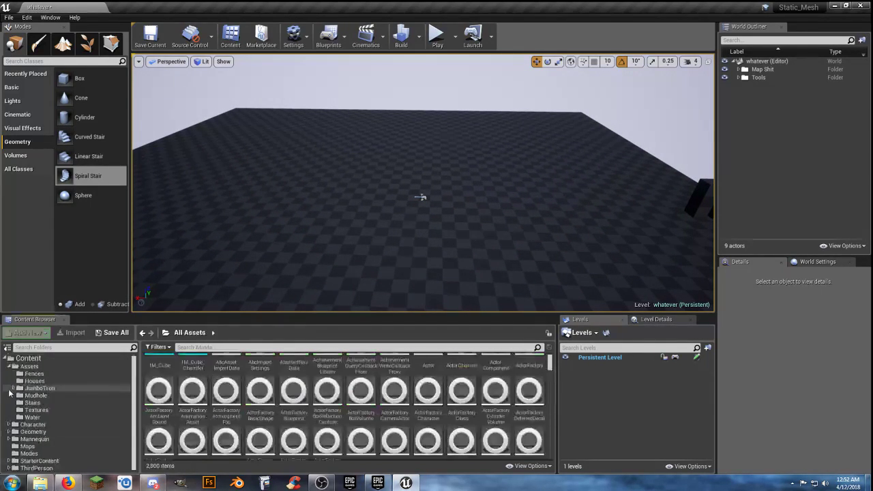
click(12, 366)
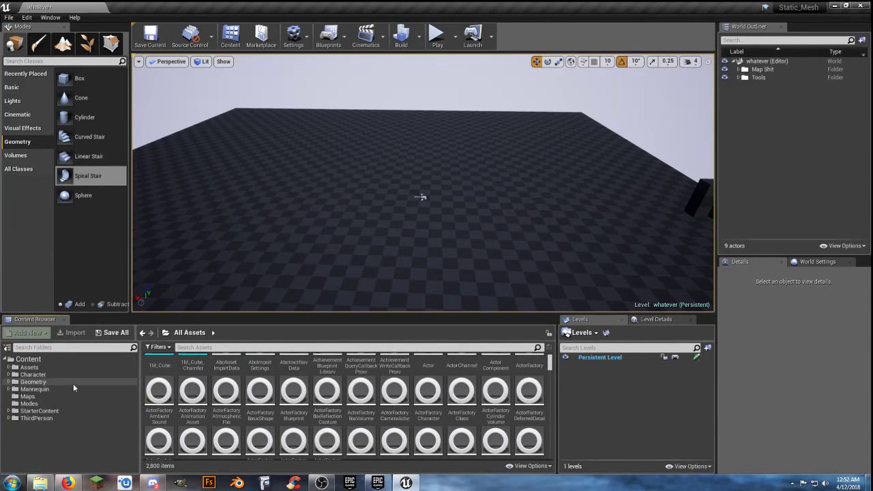
click(54, 419)
click(29, 359)
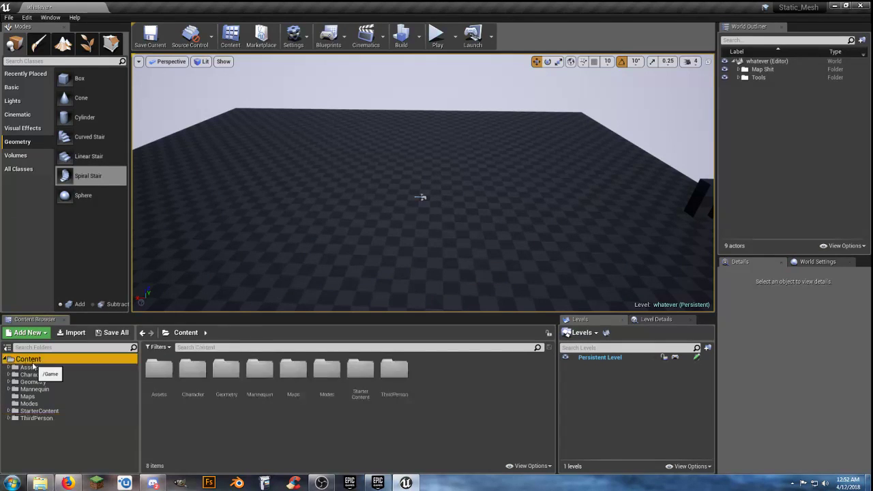
Create a folder named Widgets in the root Content folder and open it
right_click(435, 382)
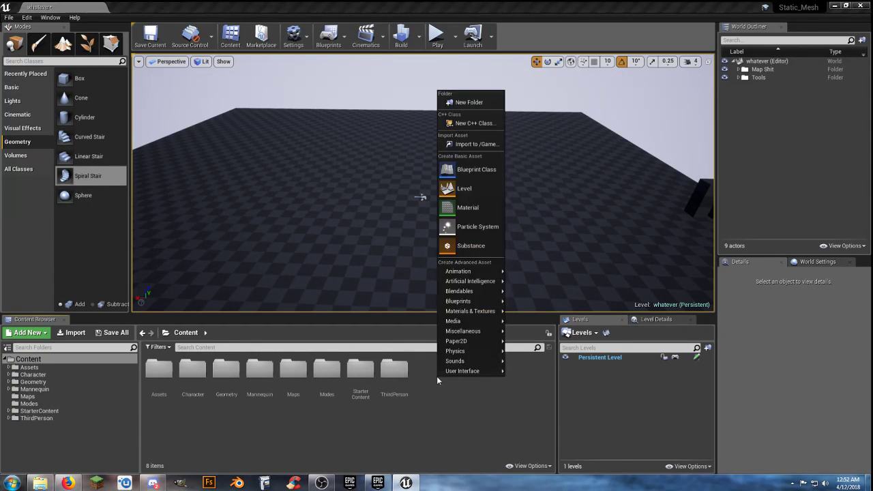
click(469, 101)
text(Wis)
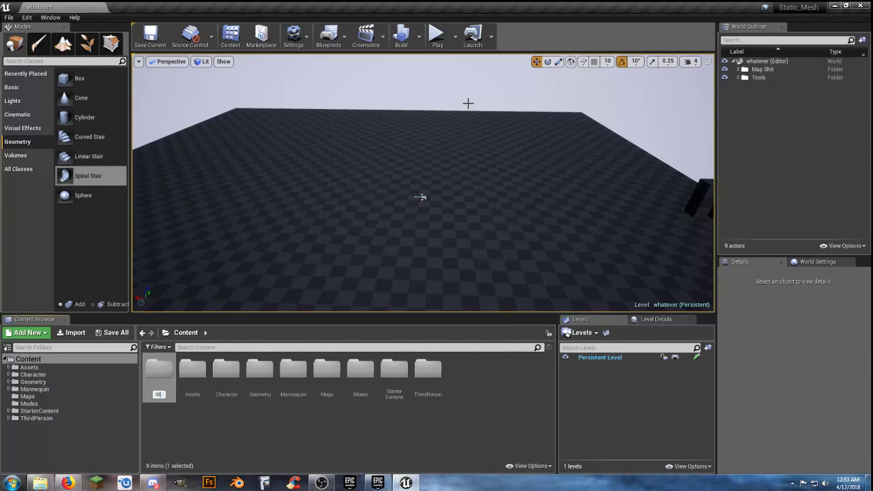
text(gets)
key(Return)
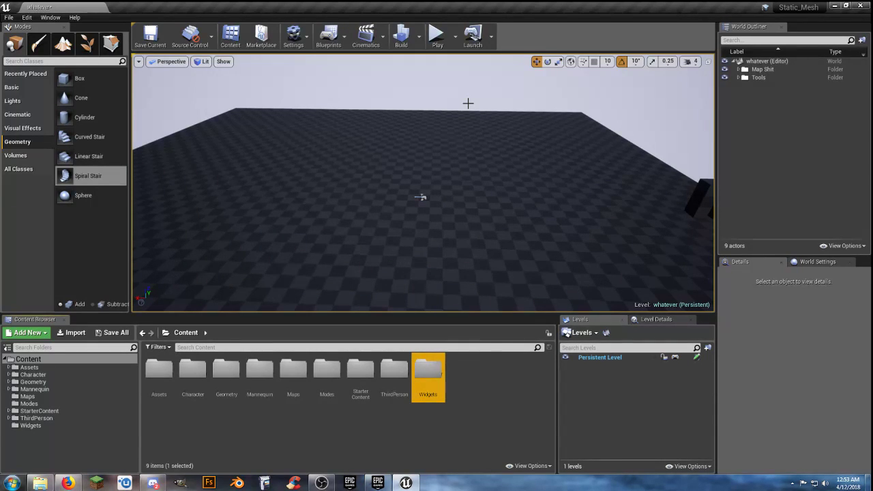
key(Return)
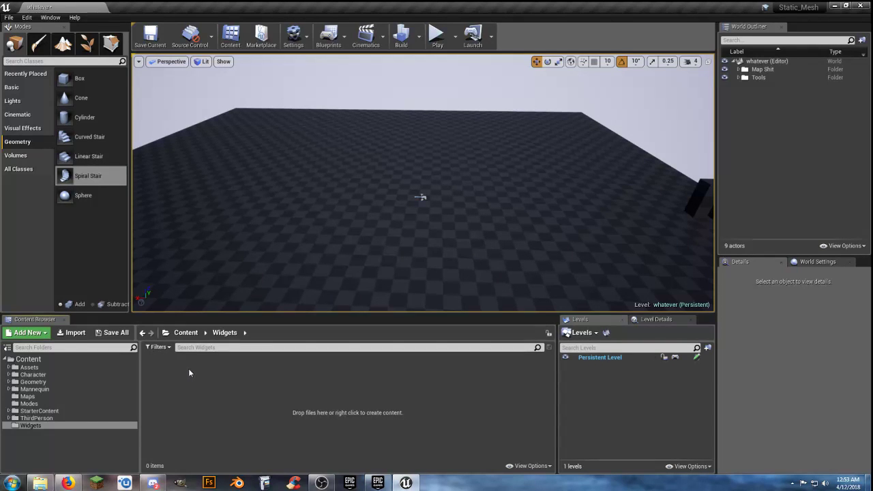
Play-test the level by running and jumping around the empty floor with the character, and end the play session
click(437, 38)
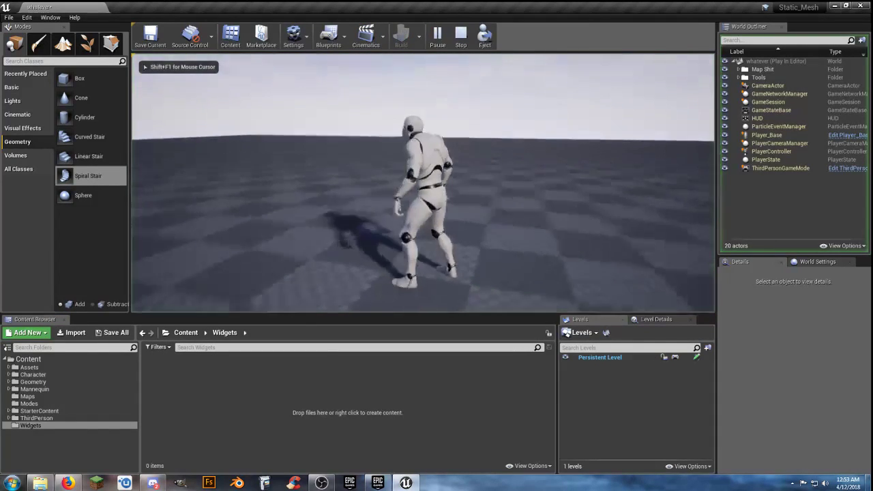
key(w)
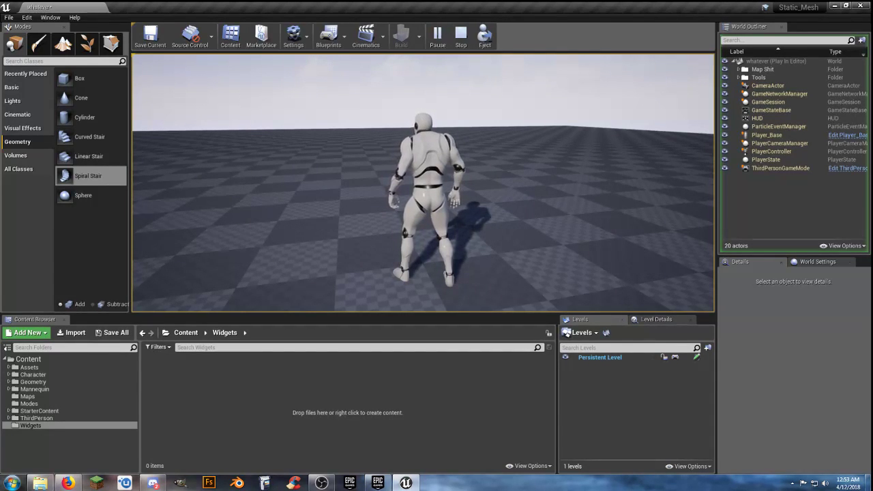
key(d)
key(w)
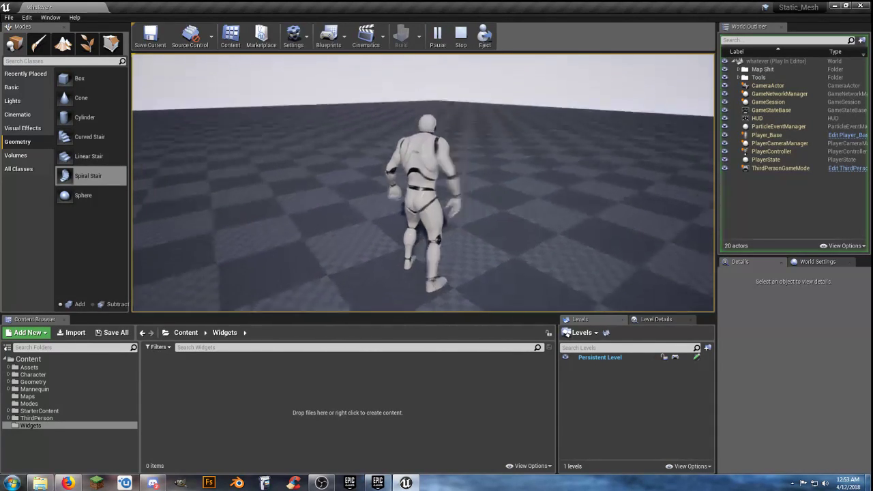
key(a)
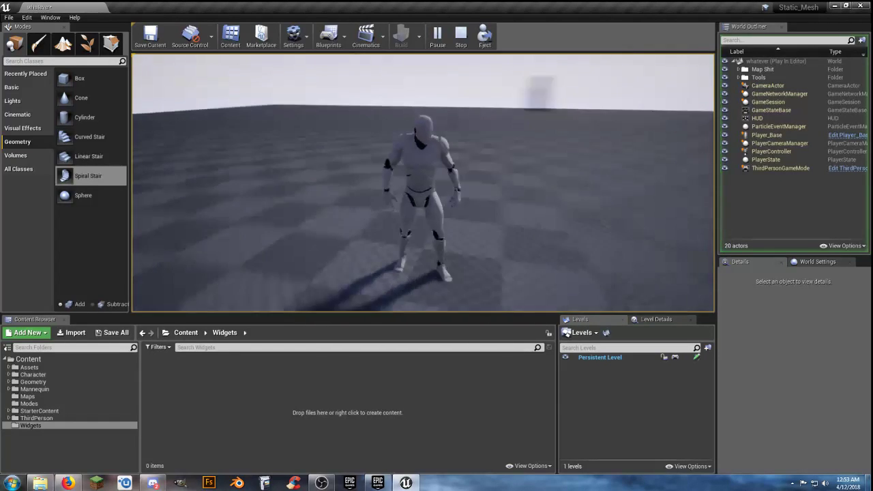
key(w)
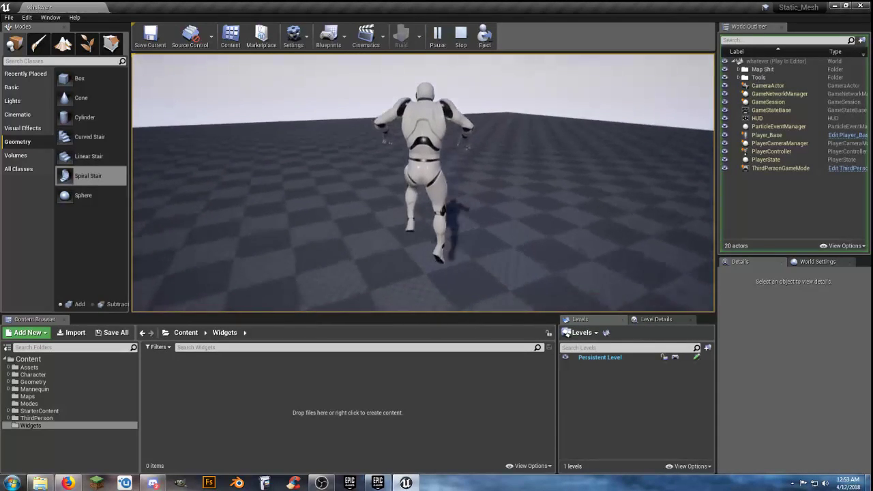
key(space)
key(w)
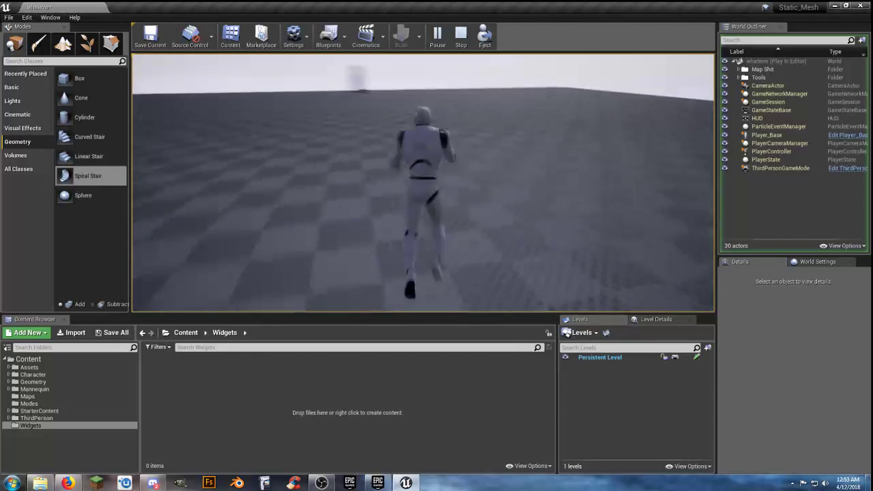
key(space)
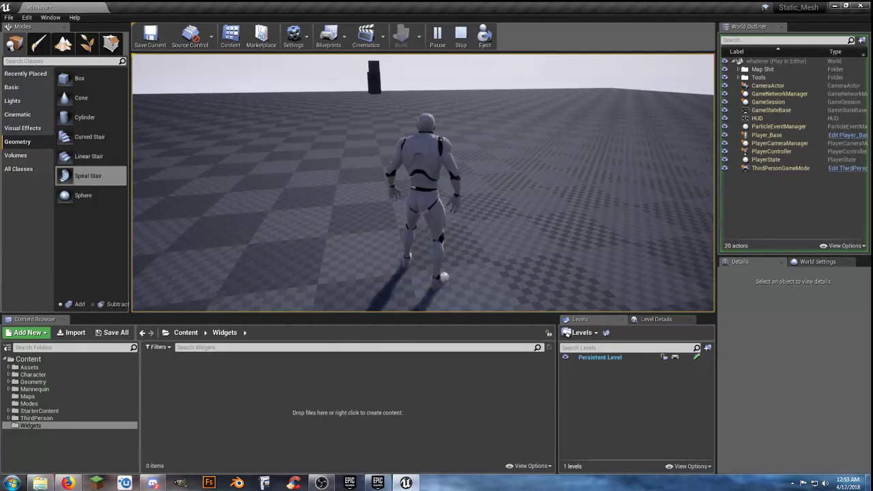
key(Escape)
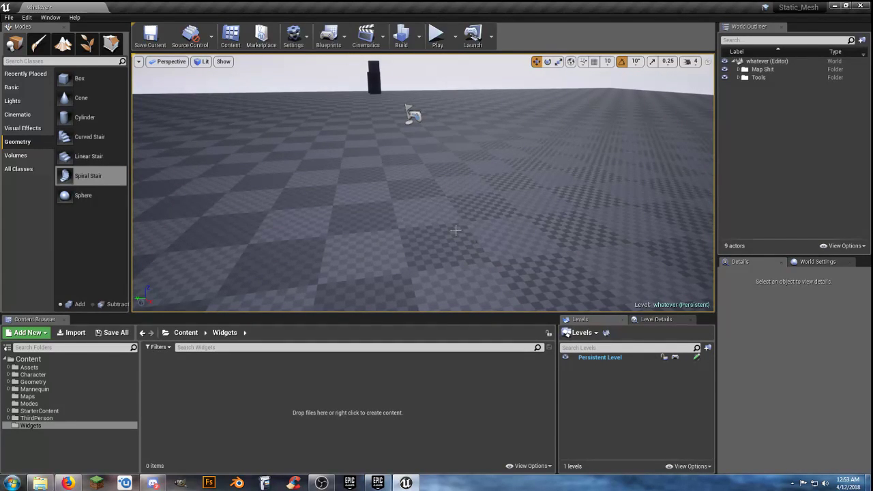
right_drag(444, 205, 389, 179)
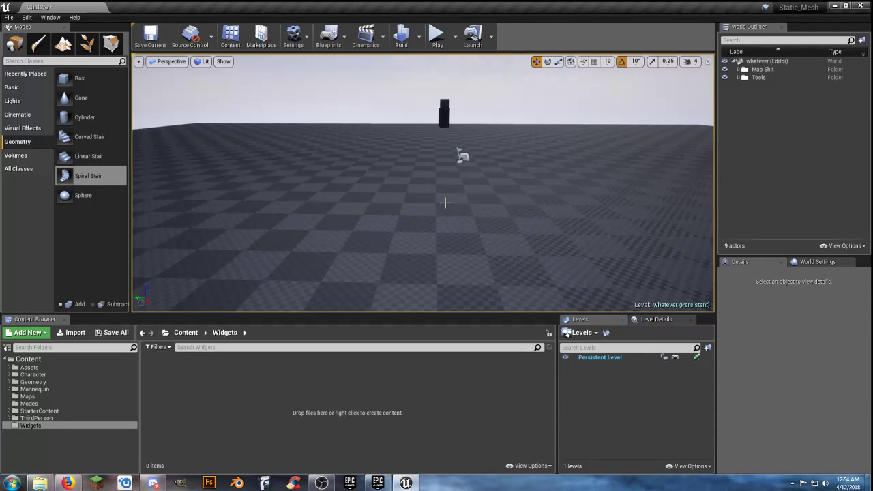
right_drag(446, 202, 557, 198)
key(d)
key(a)
key(e)
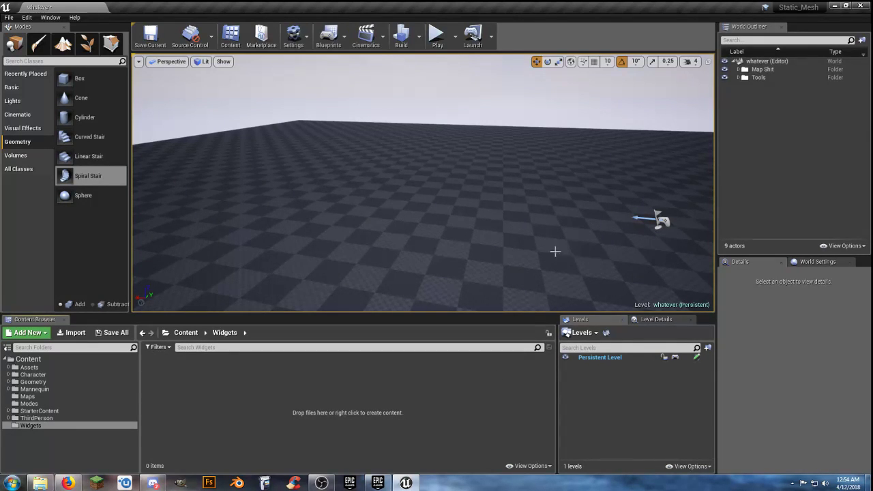
Create a Widget Blueprint named PlayerHUD in the Widgets folder and open it for editing
right_click(259, 381)
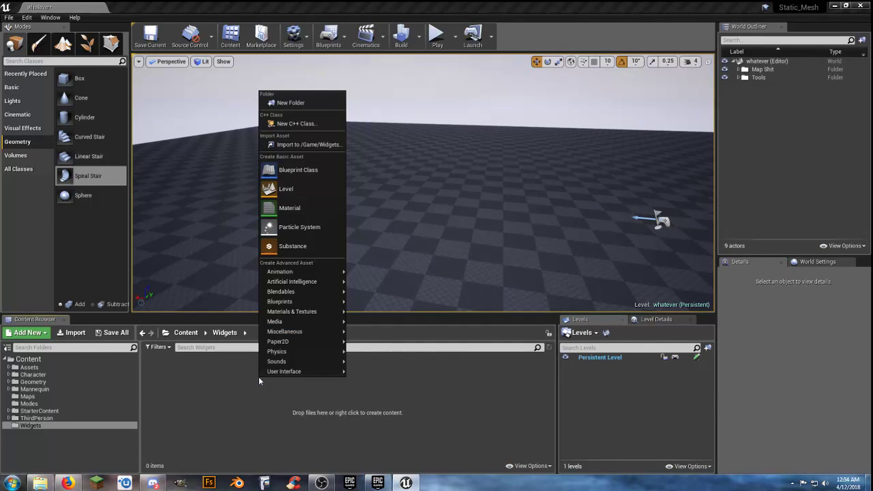
mouse_move(298, 377)
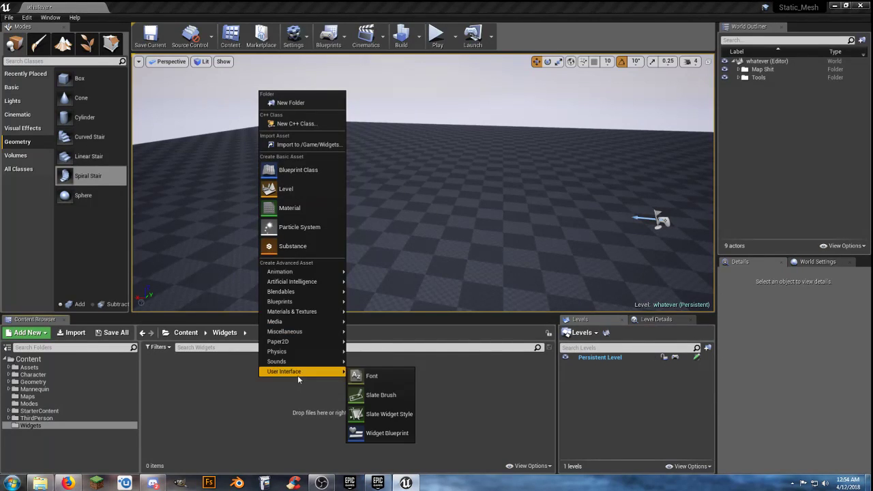
click(384, 434)
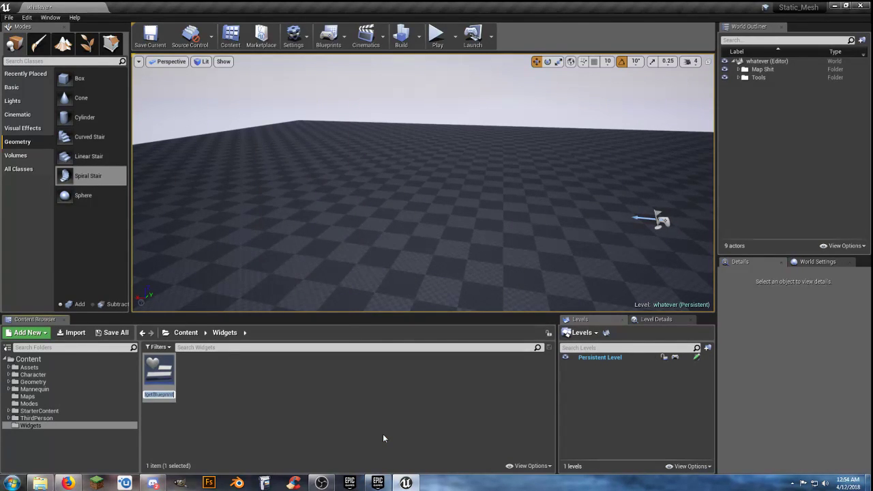
text(PlayerHUD)
key(Return)
key(Return)
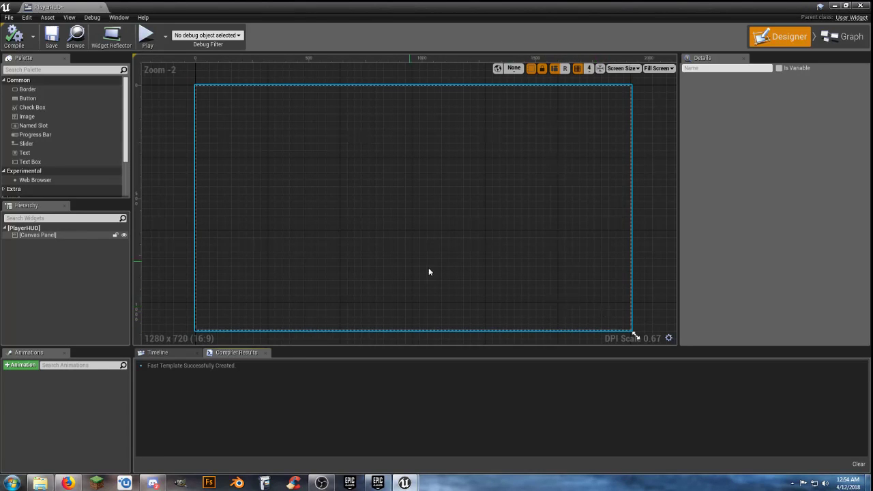
Place a Progress Bar near the canvas's lower-right corner, at about X 1538, Y 990, and size it 300 by 30
drag(31, 140, 584, 308)
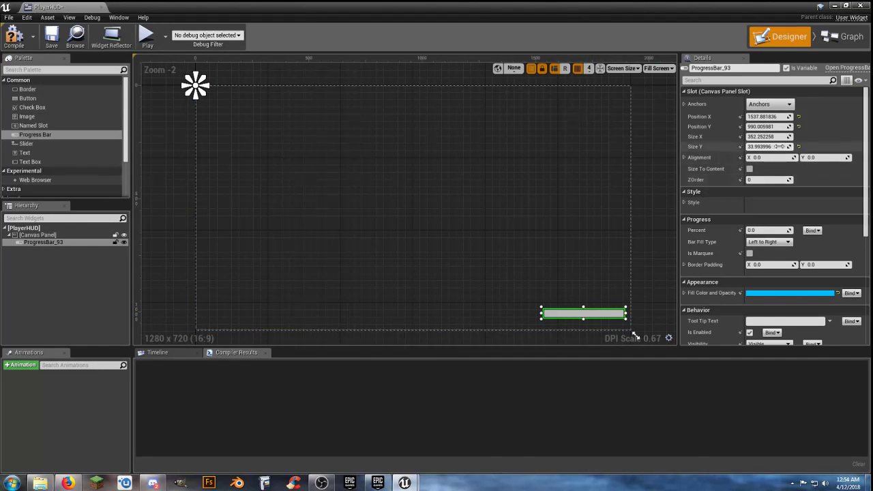
click(778, 136)
text(300)
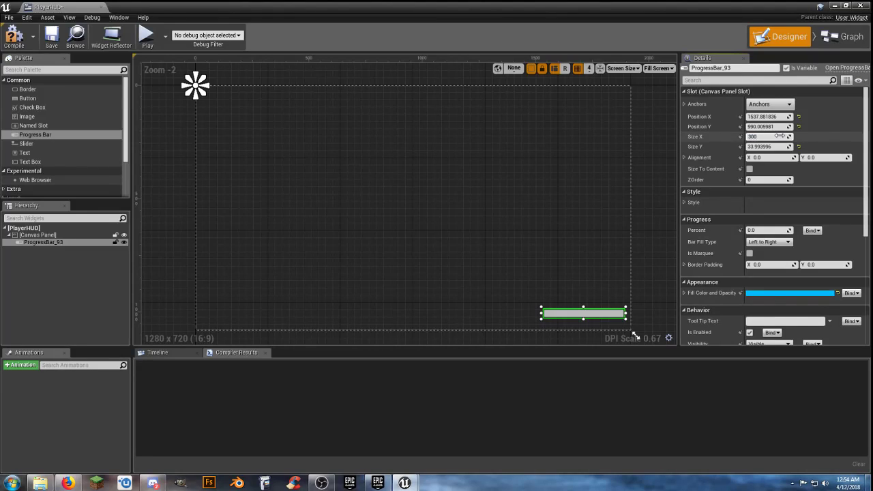
key(Tab)
text(30)
key(Tab)
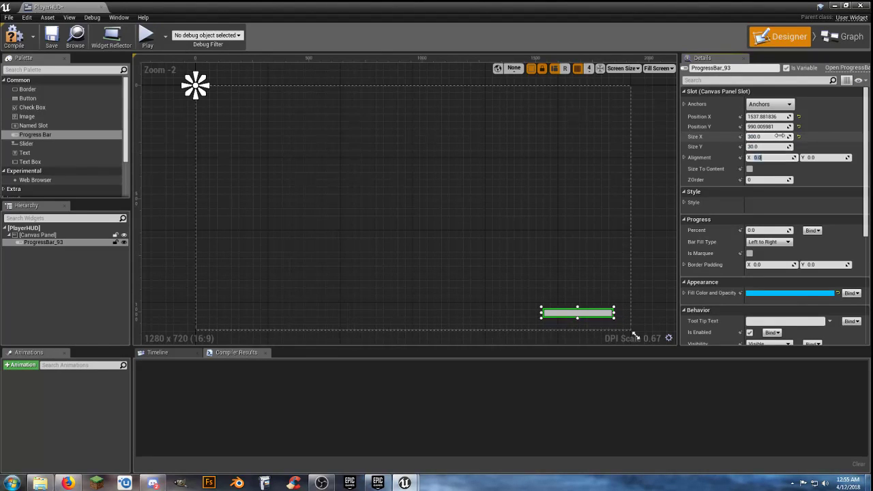
Anchor the progress bar to the canvas's bottom-right corner and reposition it to about X -342, Y -85
click(771, 106)
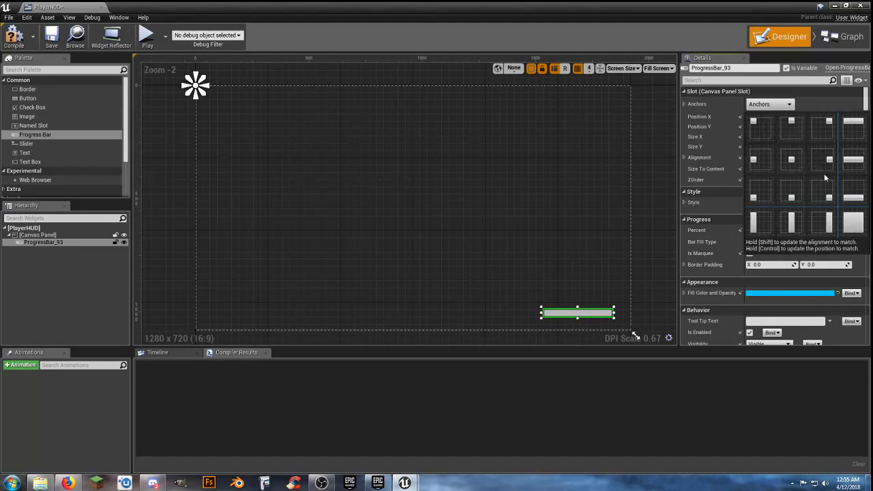
click(814, 183)
drag(585, 314, 603, 314)
Change the progress bar's fill color to red, hex sRGB FF0032FF
click(774, 293)
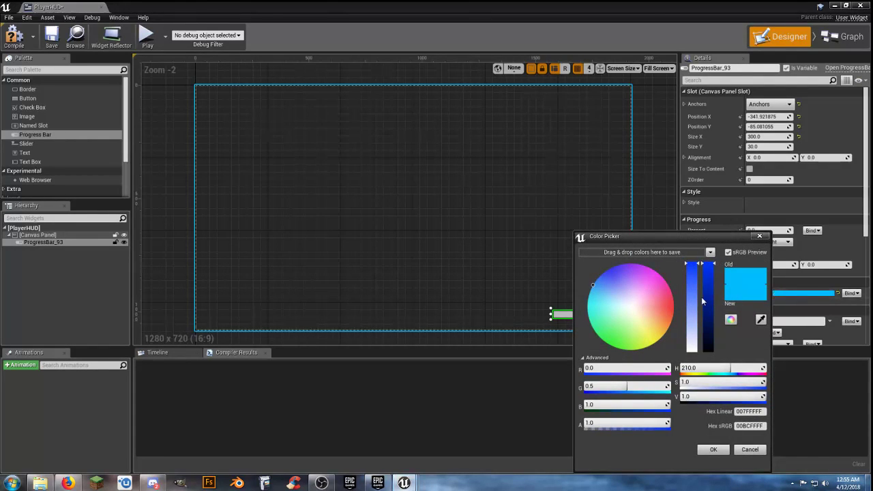
click(673, 310)
mouse_move(674, 312)
mouse_down()
mouse_move(686, 319)
mouse_move(684, 305)
mouse_up()
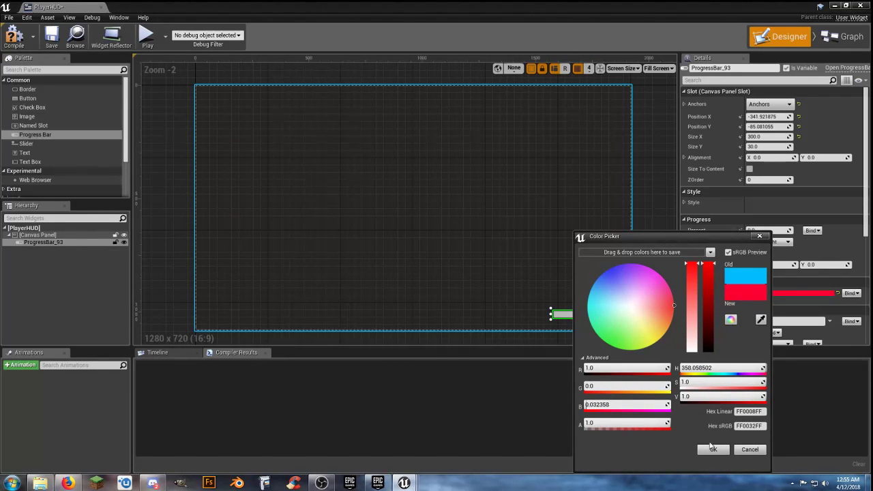
click(713, 449)
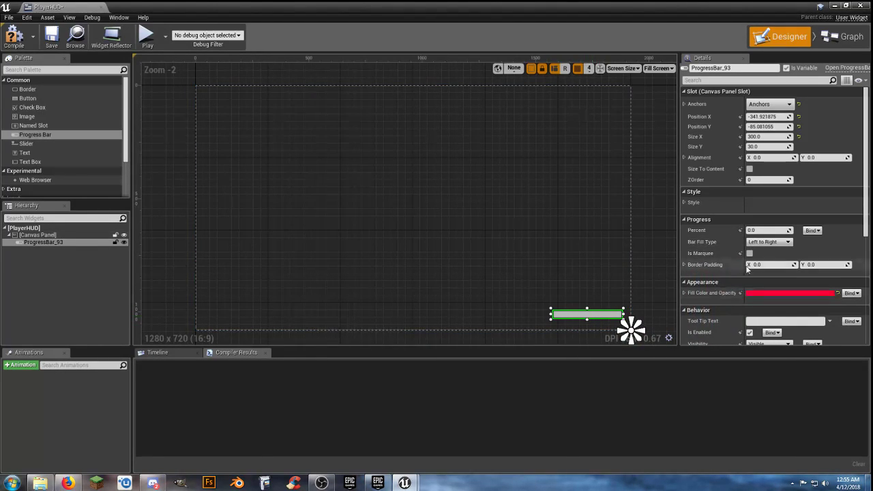
Set the progress bar's percent to about 0.77 and compile the PlayerHUD widget
drag(751, 230, 803, 230)
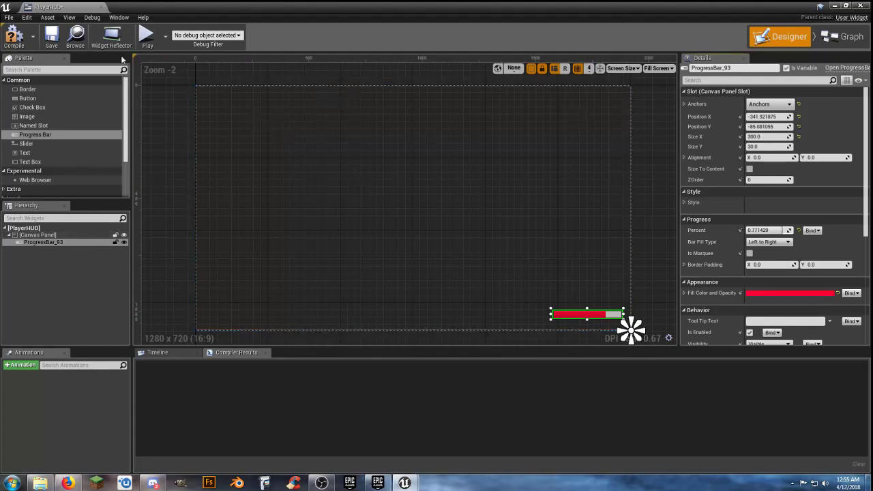
click(13, 35)
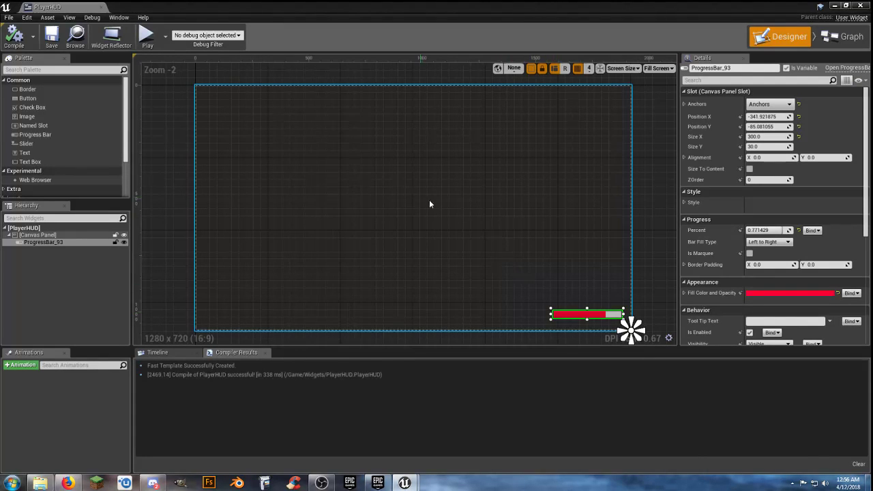
Dock the PlayerHUD editor beside the level editor, and run a brief play-test of the level
drag(68, 13, 150, 12)
click(72, 8)
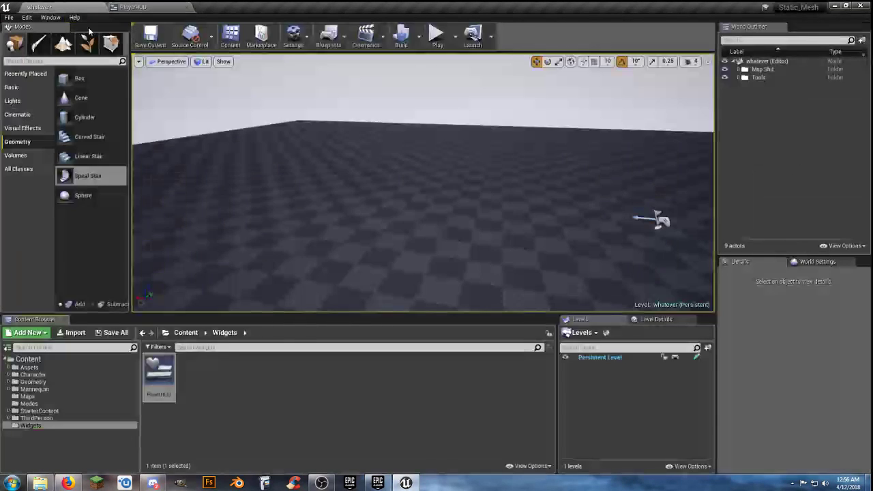
click(436, 35)
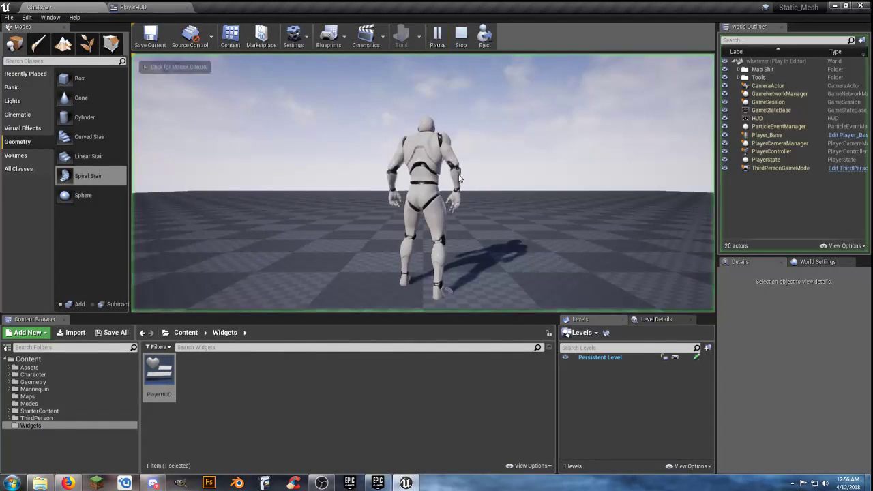
key(Escape)
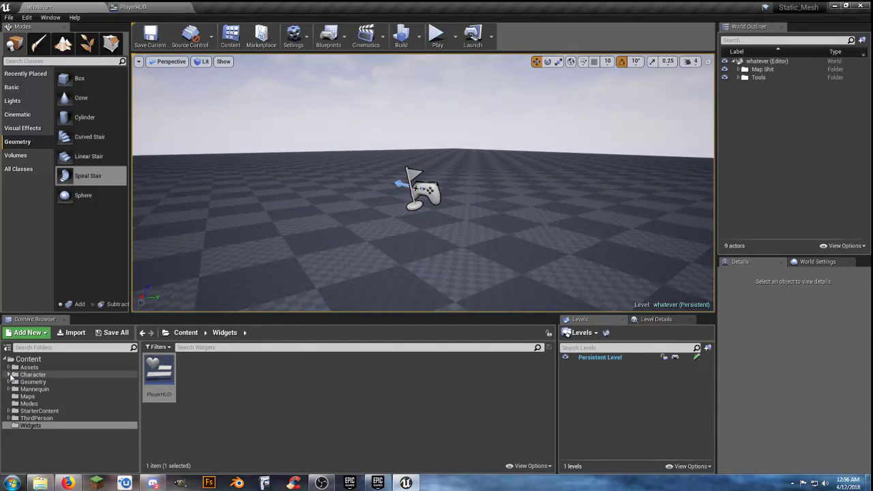
Open the Player_Base blueprint from the Character/Blueprints folder
click(9, 374)
click(36, 382)
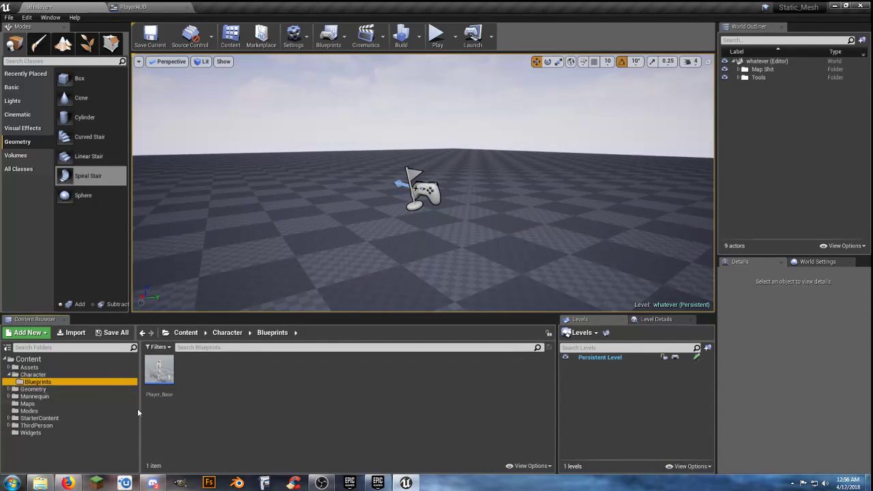
double_click(159, 371)
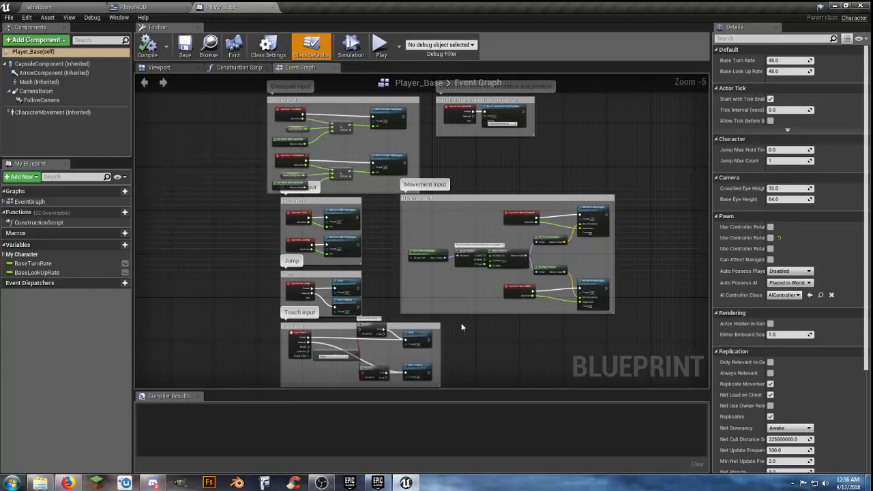
Add an Event BeginPlay node in an empty area of Player_Base's Event Graph
right_drag(521, 346, 323, 401)
right_drag(435, 191, 428, 208)
scroll(404, 196, up, 5)
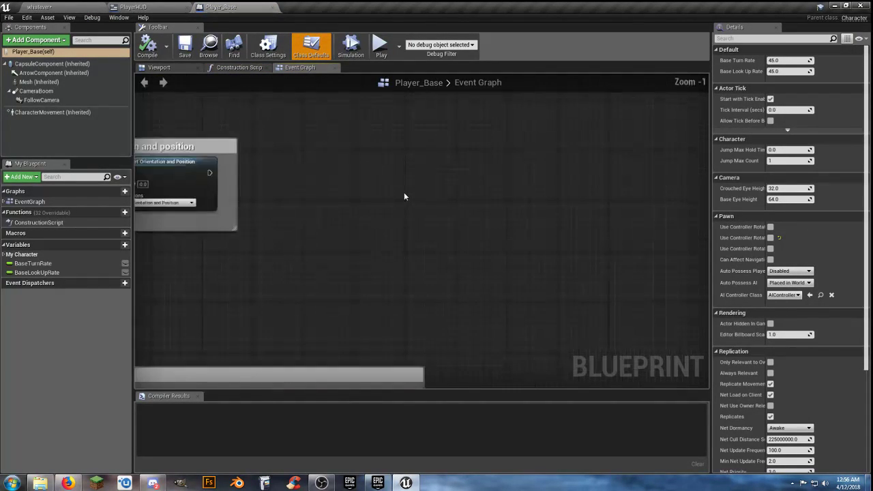
right_click(404, 196)
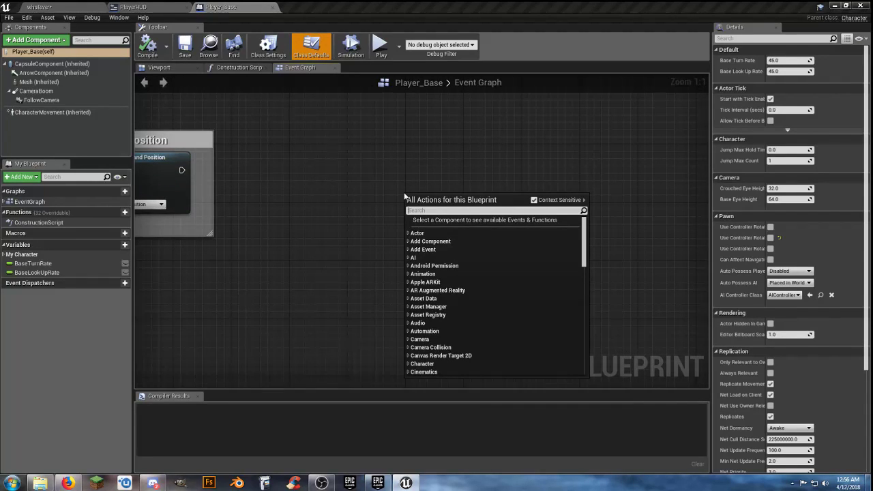
text(eventbe)
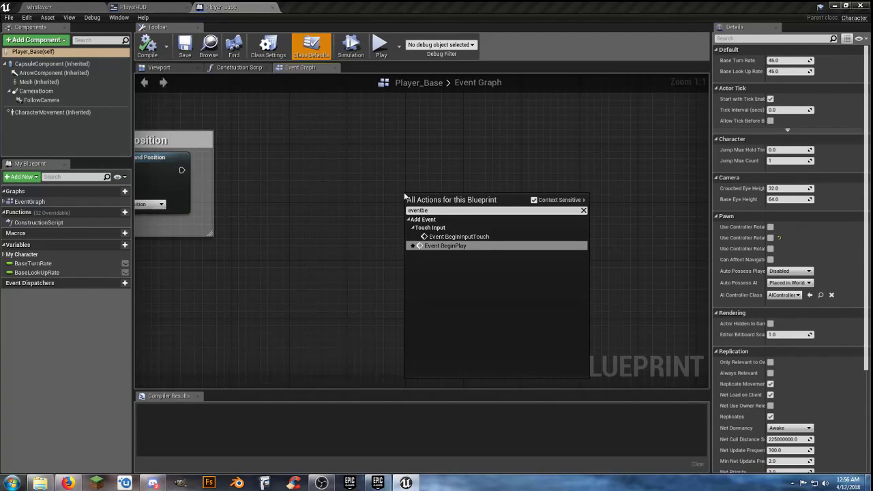
click(429, 246)
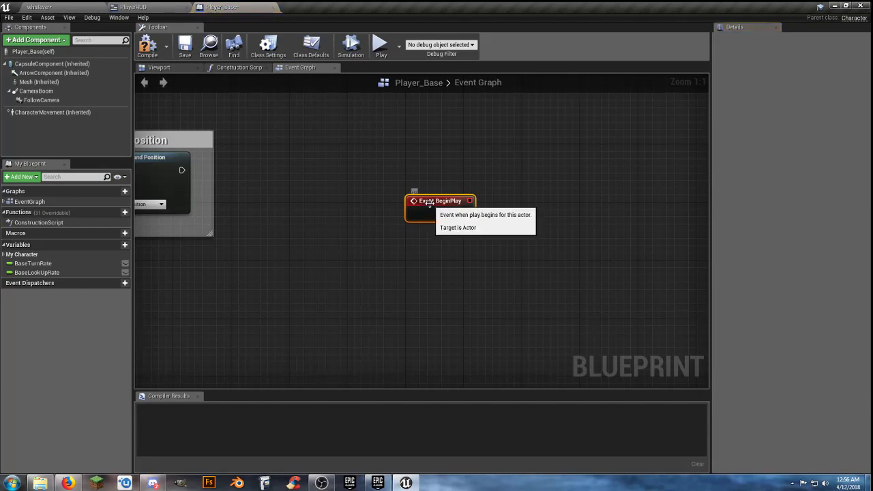
Connect a Create Widget node to Event BeginPlay and set its class to PlayerHUD
drag(389, 166, 463, 164)
text(createw)
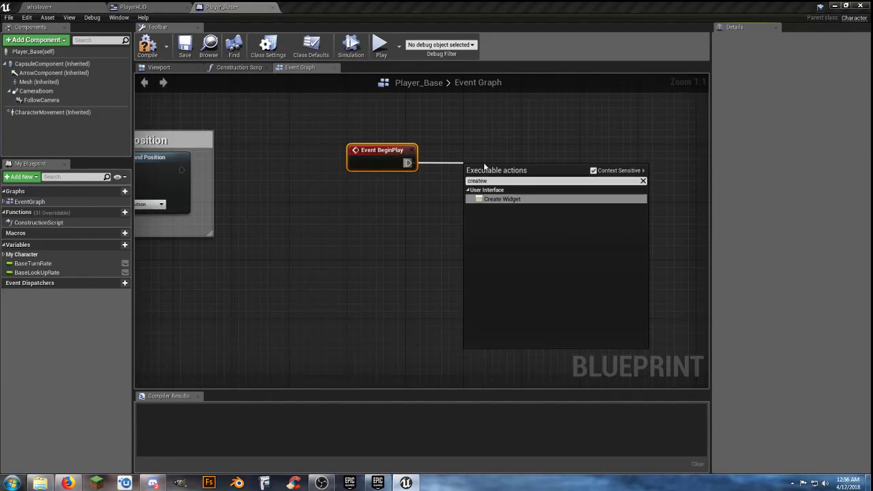
click(517, 199)
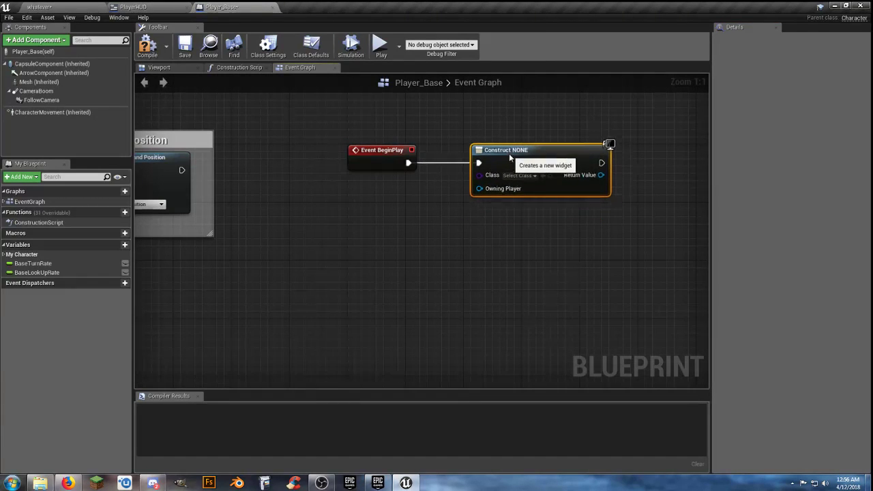
click(521, 177)
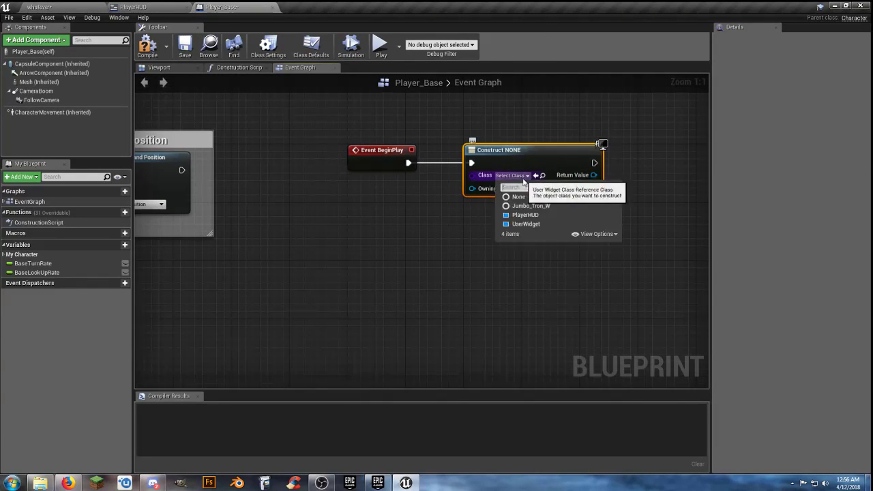
click(537, 215)
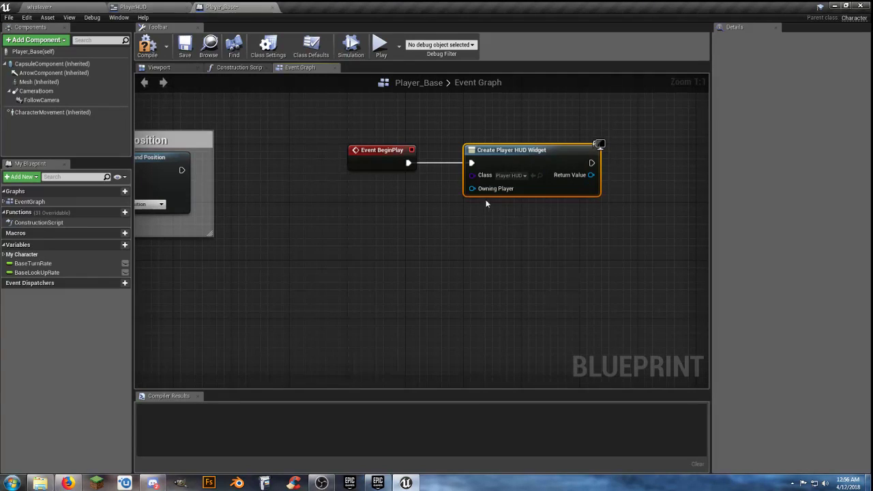
Feed the widget node's Owning Player from a Get Player Controller node, and space the nodes out neatly
drag(472, 189, 424, 202)
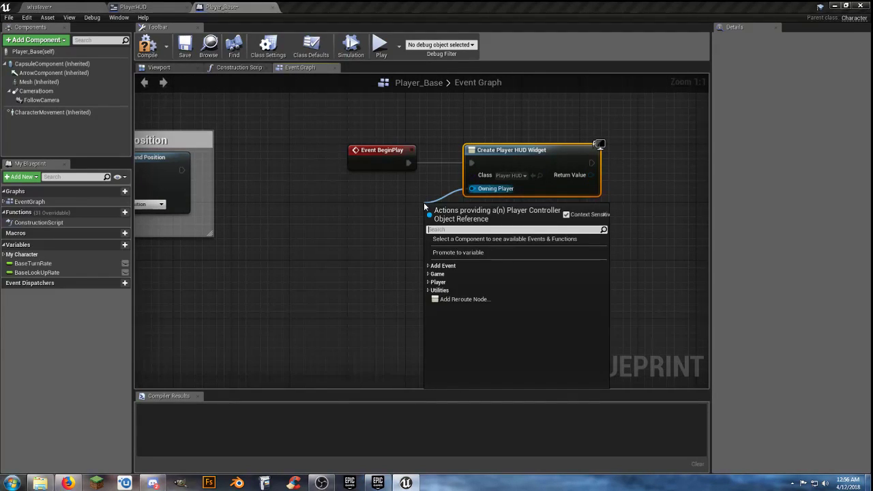
text(getplay)
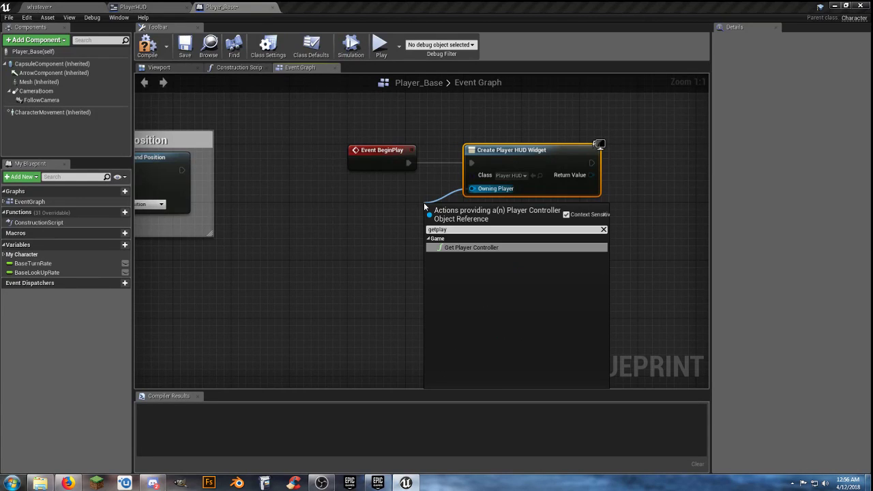
key(Return)
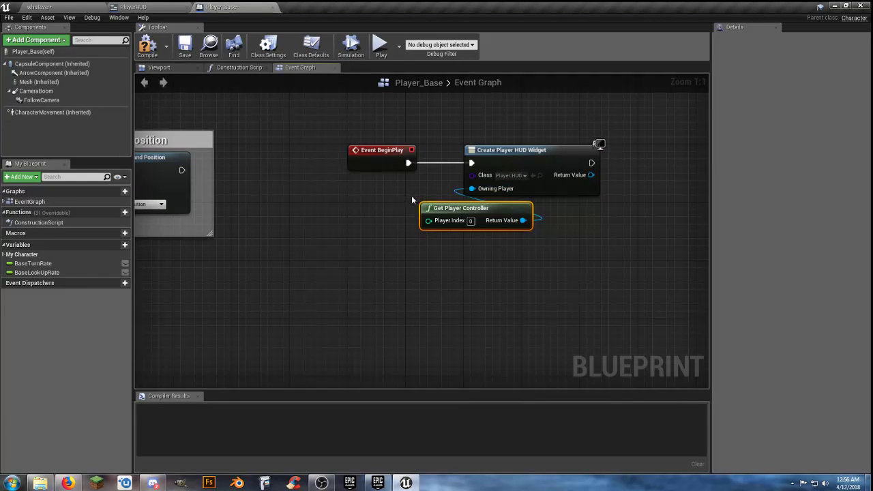
drag(462, 207, 393, 210)
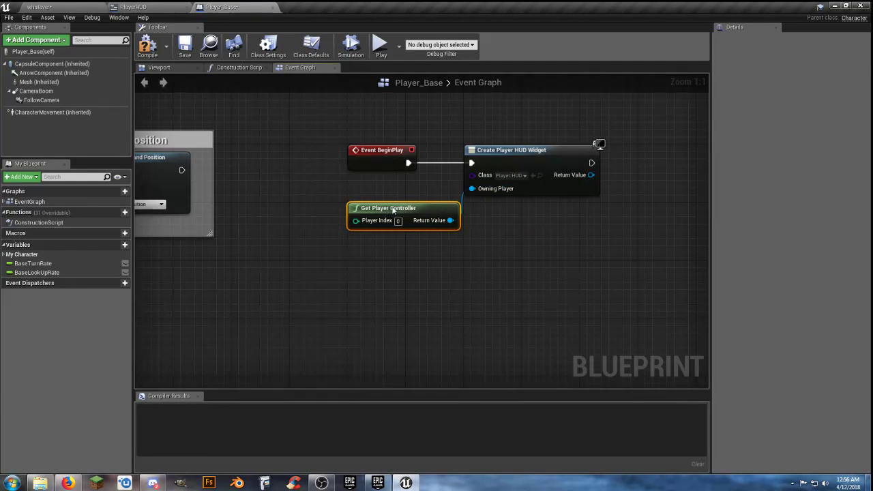
drag(493, 152, 515, 152)
click(552, 254)
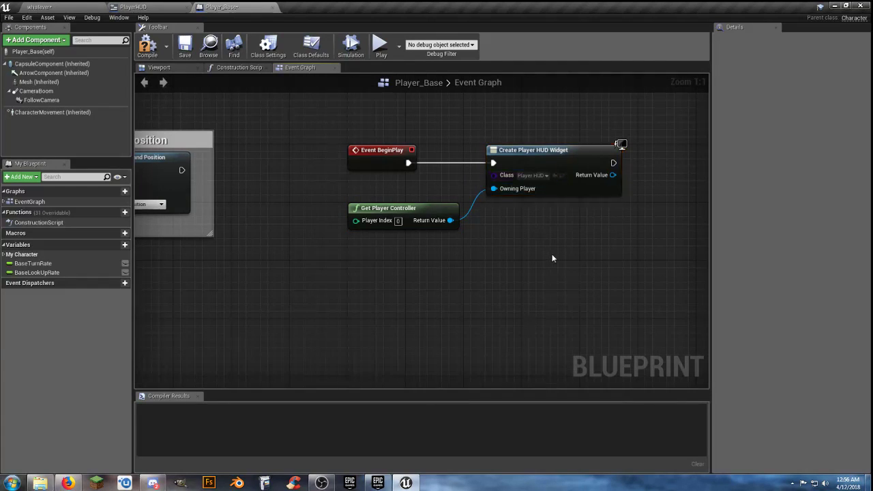
Connect an Add to Viewport node to the created widget's return value, and compile and save Player_Base
right_drag(577, 243, 431, 268)
drag(465, 198, 516, 172)
text(add to)
click(565, 254)
click(380, 236)
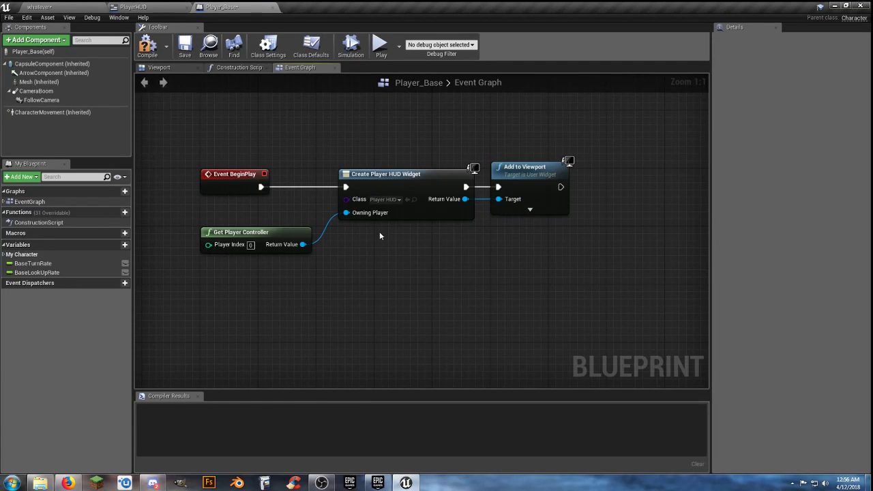
click(148, 47)
click(184, 48)
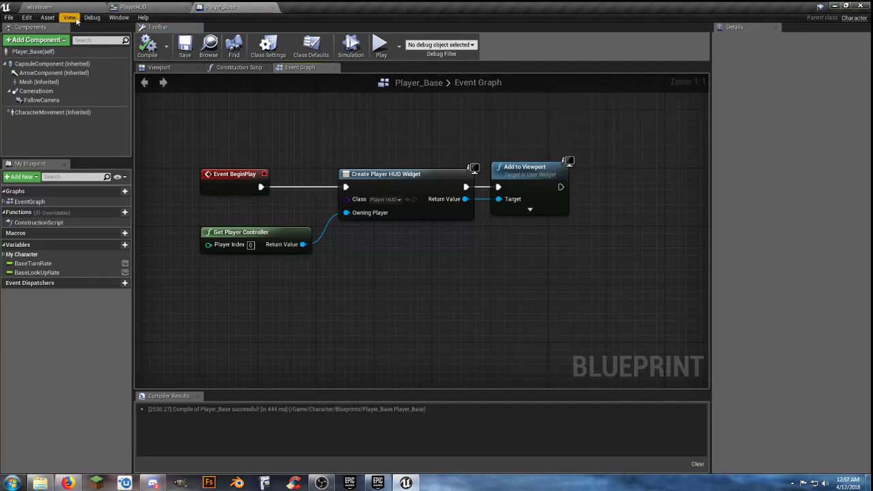
Play-test the level with the character running to check the HUD's progress bar, and end the session
click(40, 7)
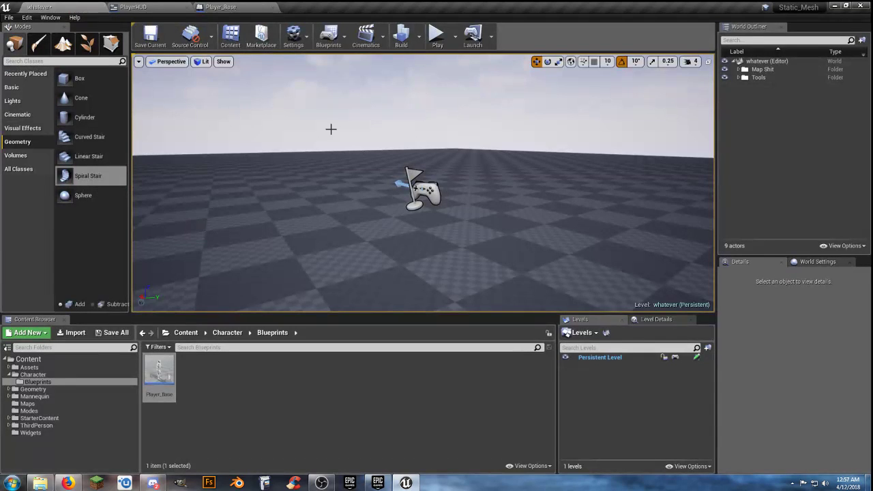
click(438, 38)
key(w)
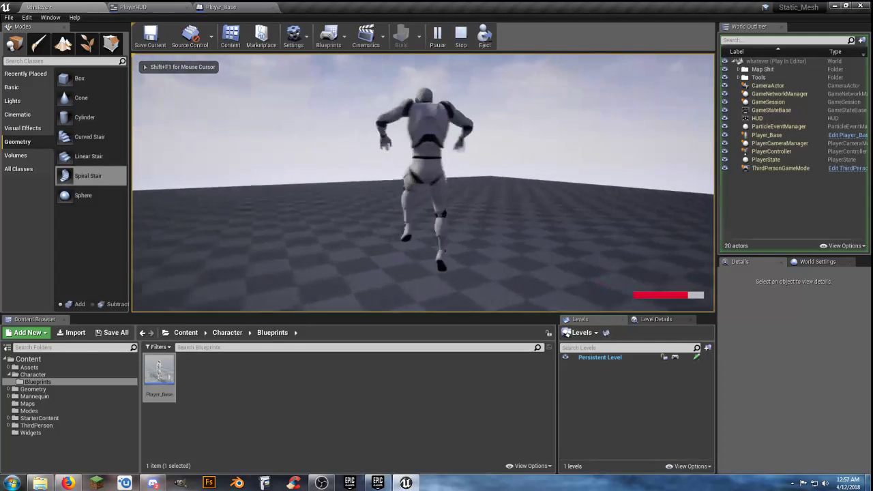
key(Escape)
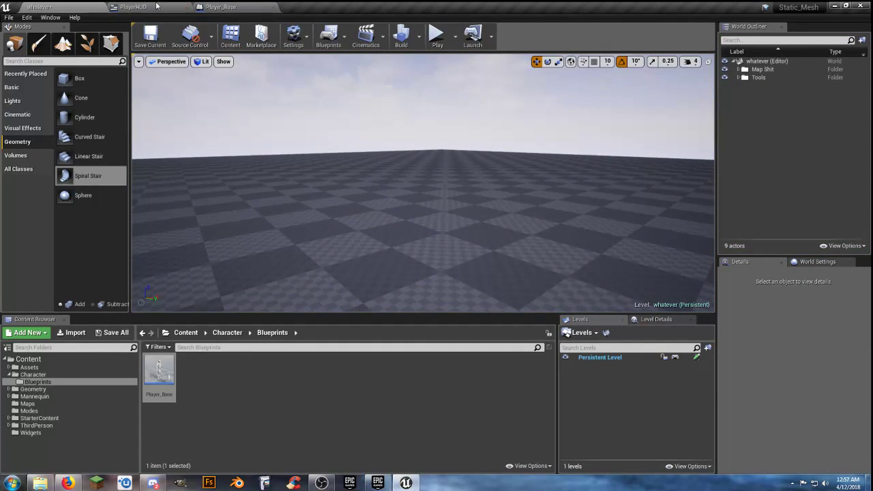
Add an Image about 398 by 242 over the progress bar in PlayerHUD's lower-right corner, anchored to the bottom right
click(156, 6)
click(609, 324)
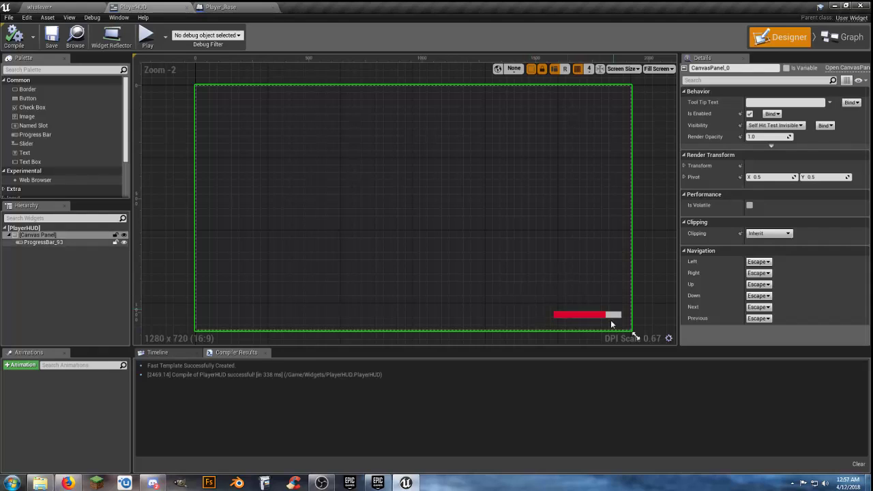
drag(29, 117, 459, 251)
drag(422, 225, 534, 271)
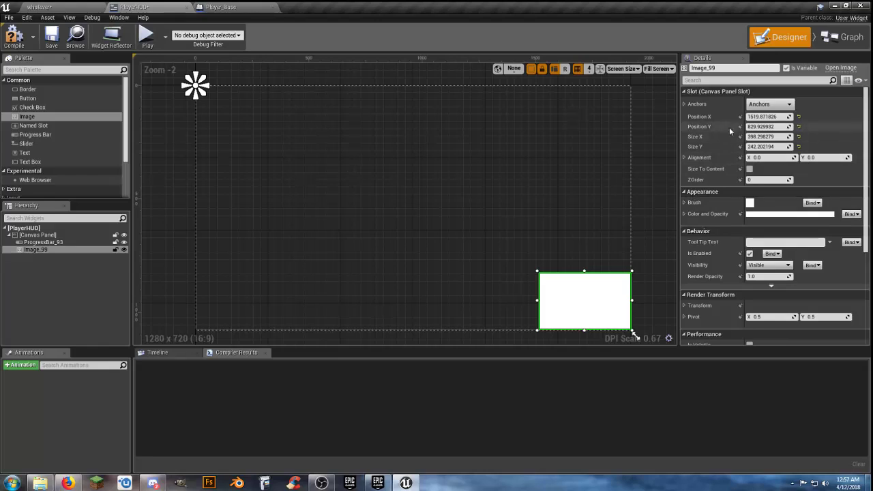
click(769, 104)
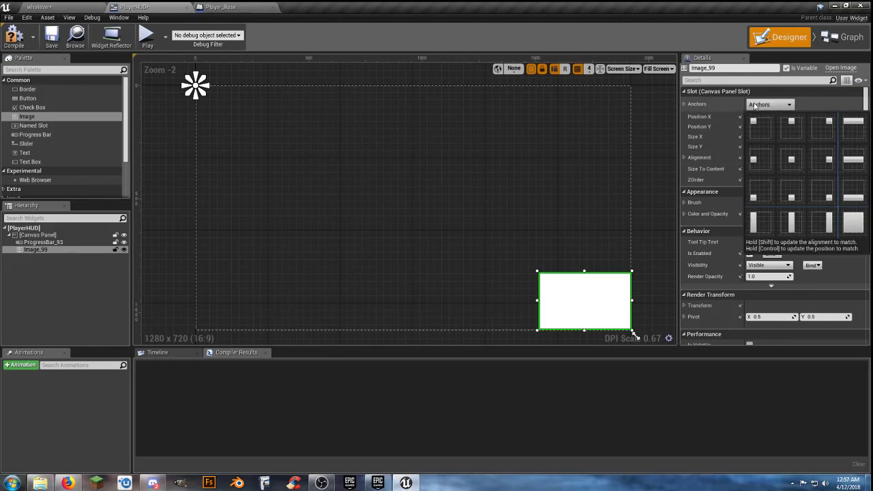
click(820, 194)
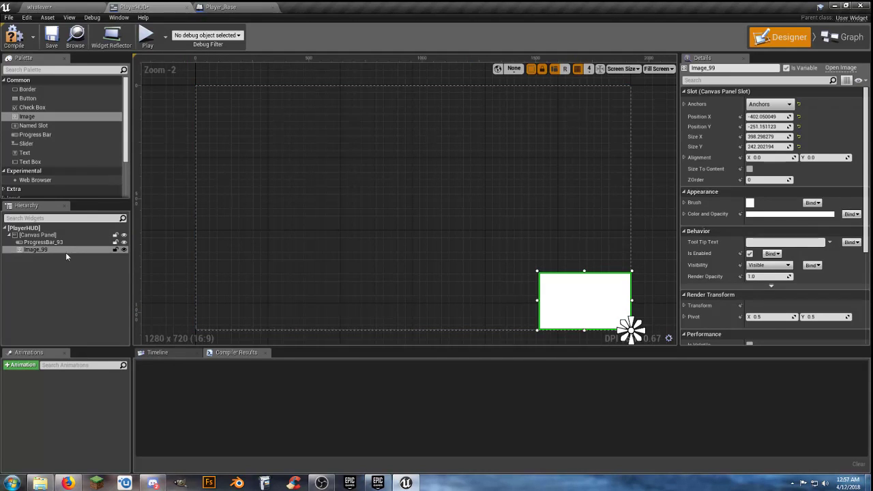
Set the image's ZOrder to -1 to place it behind the progress bar
click(765, 179)
text(-)
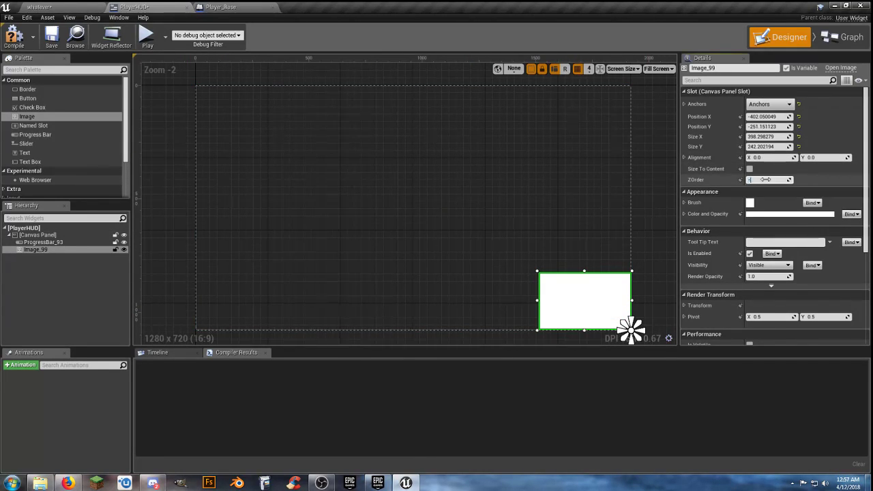
text(1)
key(Return)
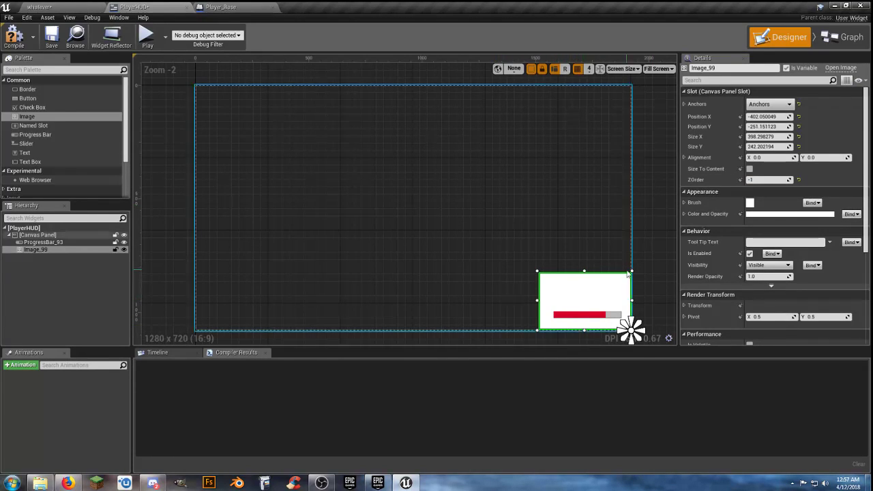
Set the background image's color to black with an alpha of 0.5, and compile and save PlayerHUD
click(781, 214)
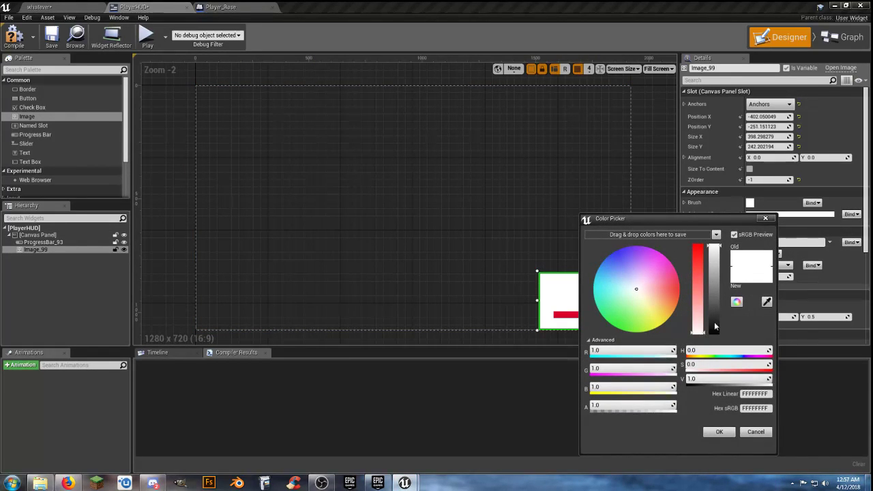
click(717, 325)
drag(720, 325, 717, 338)
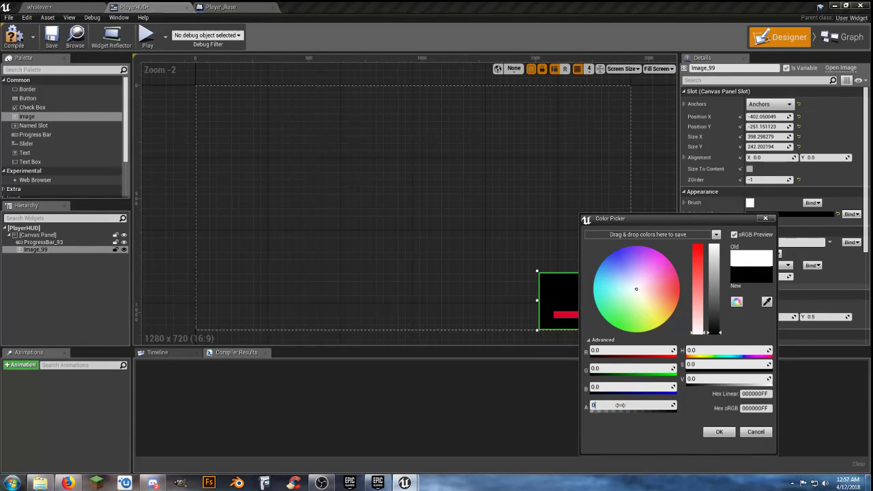
text(5)
key(Tab)
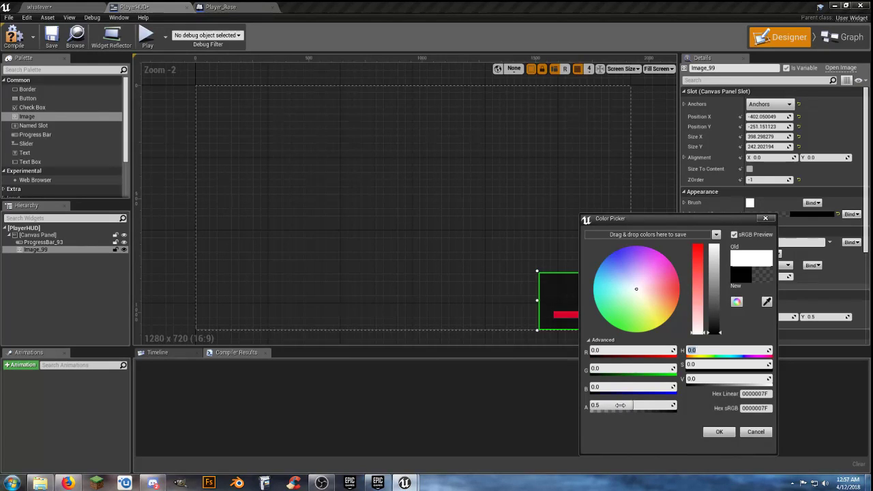
click(720, 432)
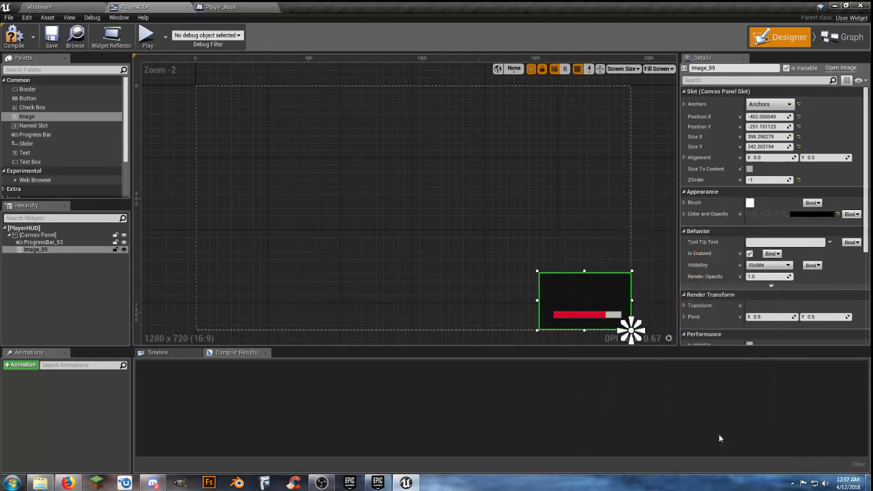
click(198, 116)
click(14, 37)
click(51, 36)
Play-test the level with the character running and jumping to check the HUD's translucent background, and end the session
click(63, 7)
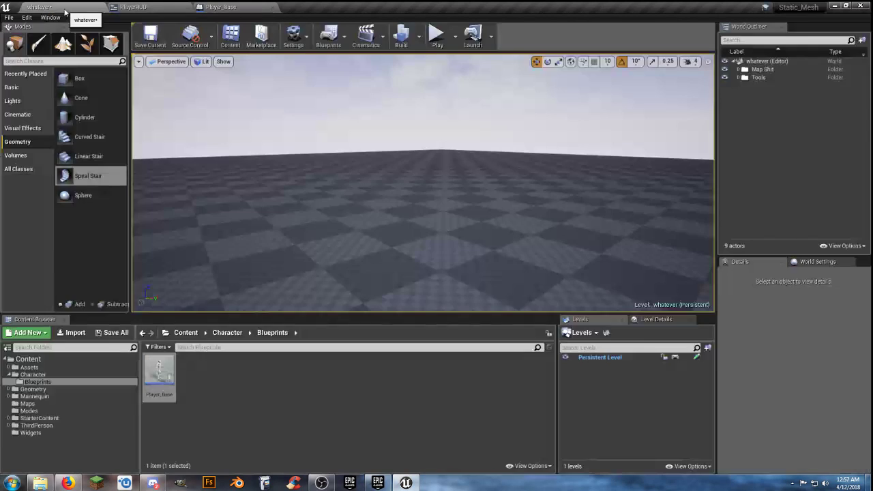
click(430, 28)
key(w)
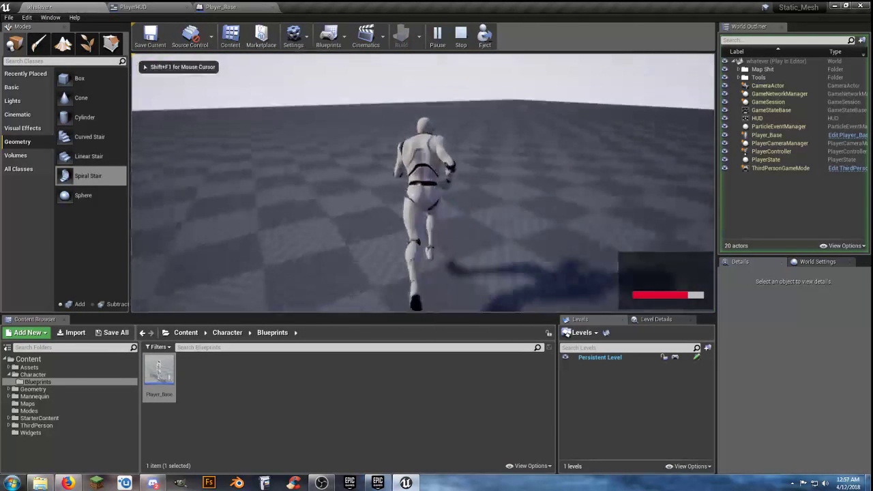
key(space)
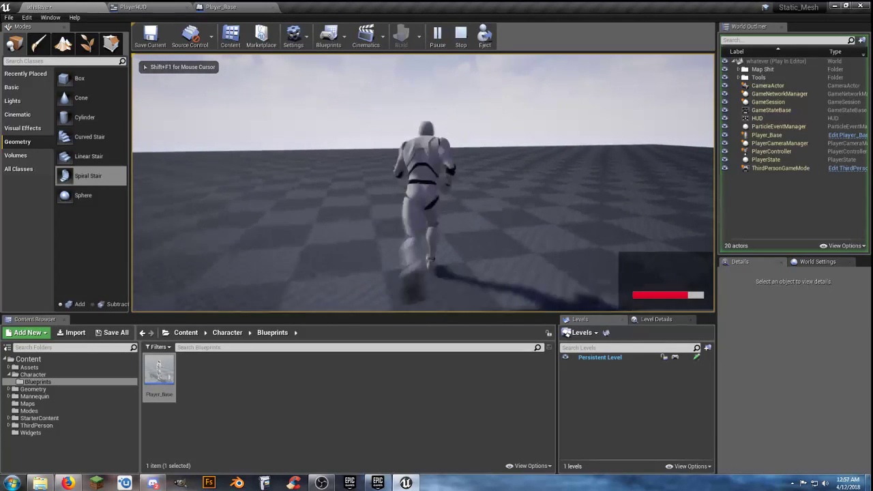
key(space)
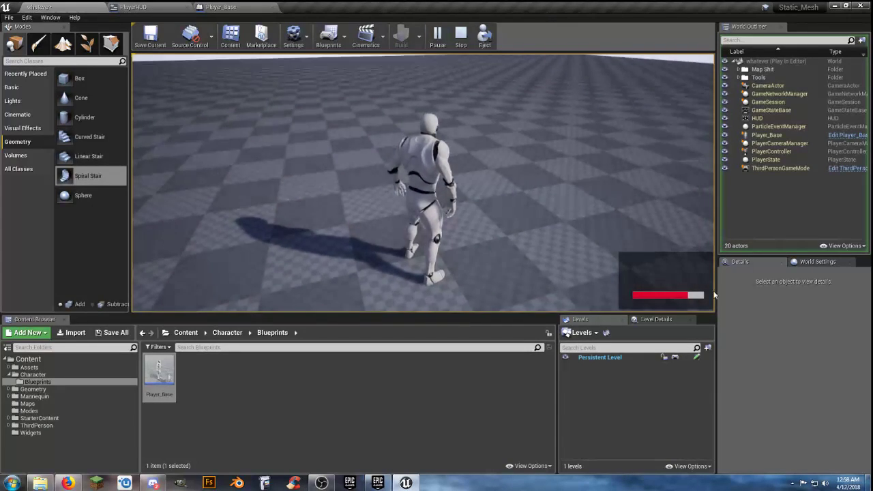
key(Escape)
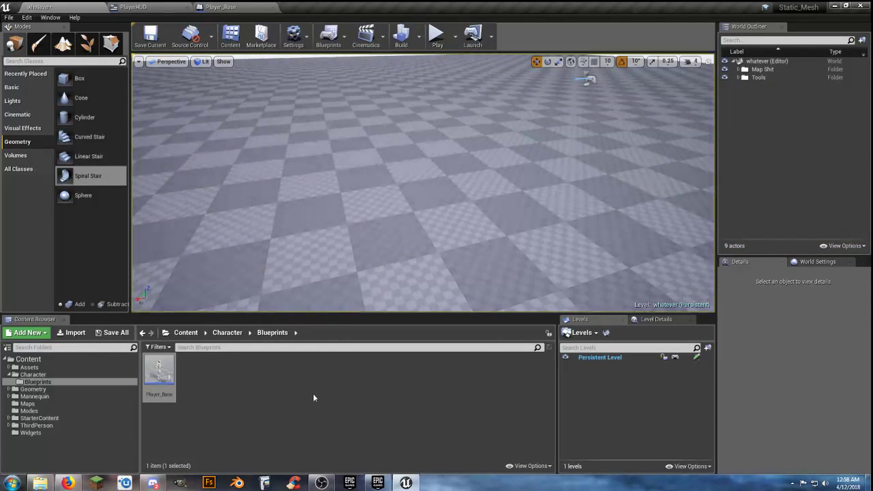
Add a Float variable named Health to the Player_Base blueprint
click(229, 7)
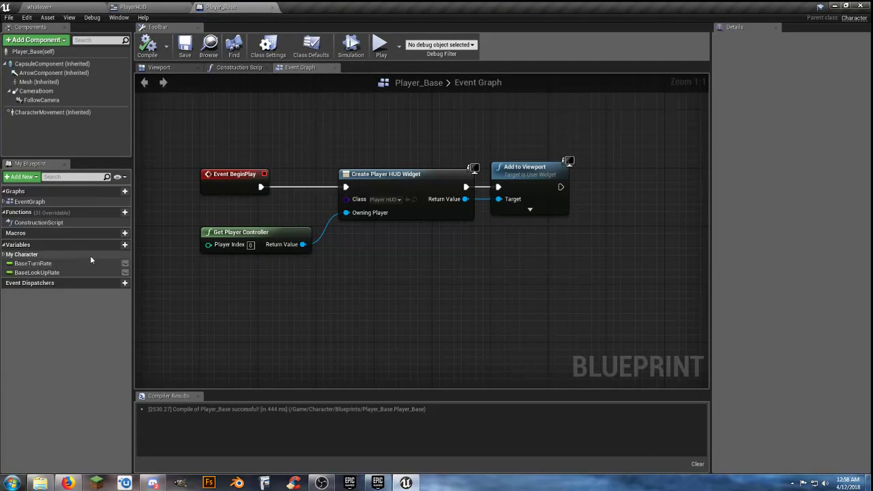
click(114, 245)
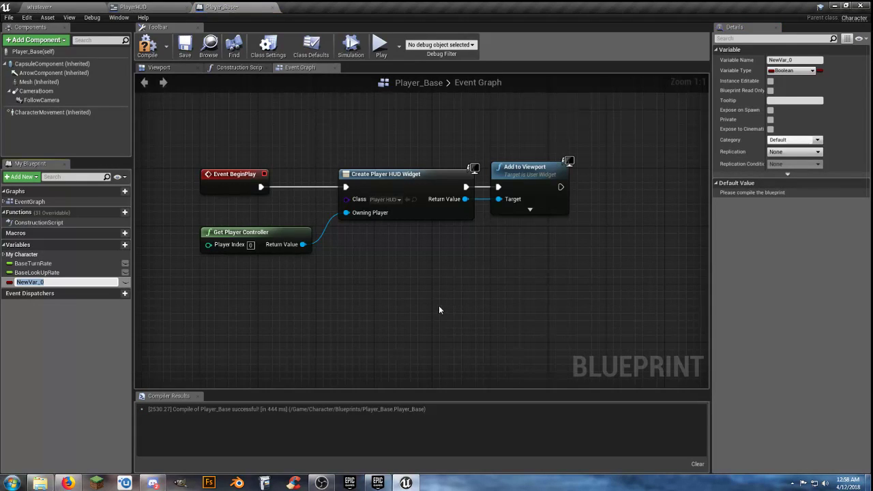
key(Return)
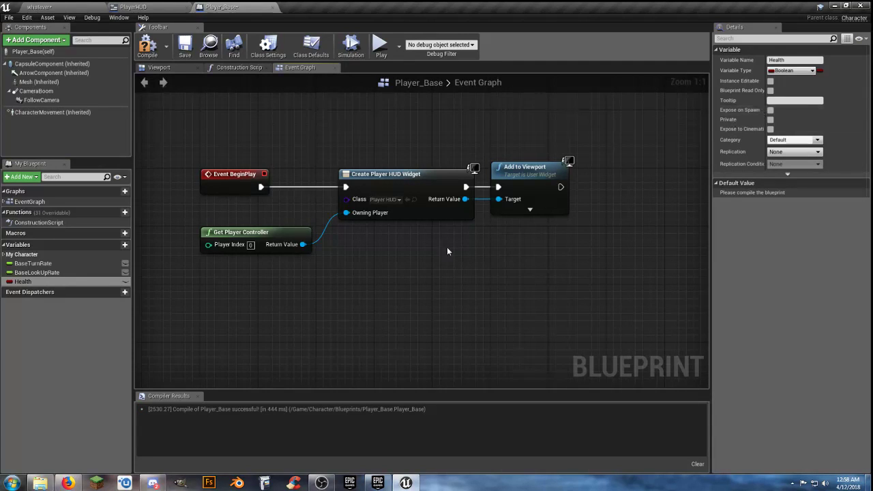
click(803, 71)
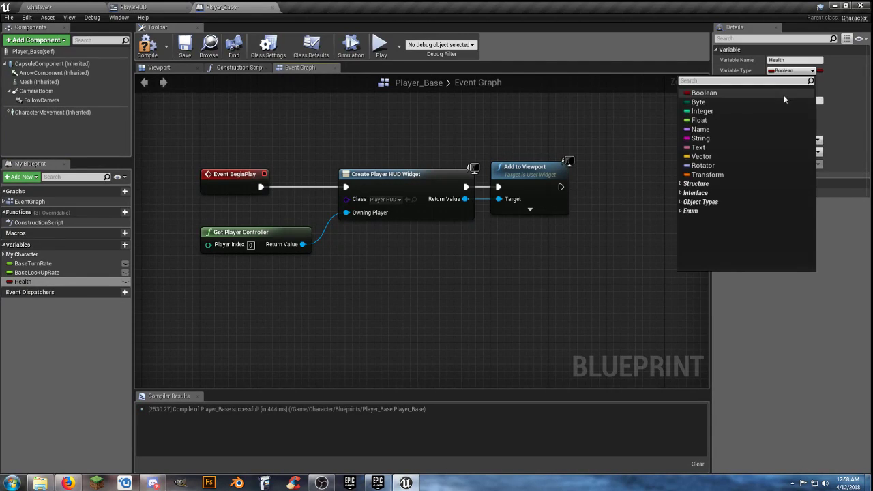
click(736, 119)
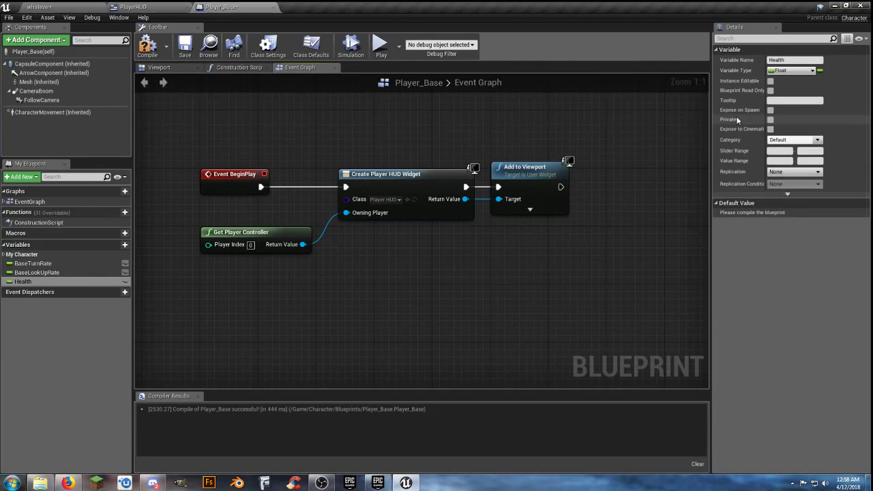
Compile Player_Base, enter a default value for the Health variable, and recompile the blueprint
click(147, 45)
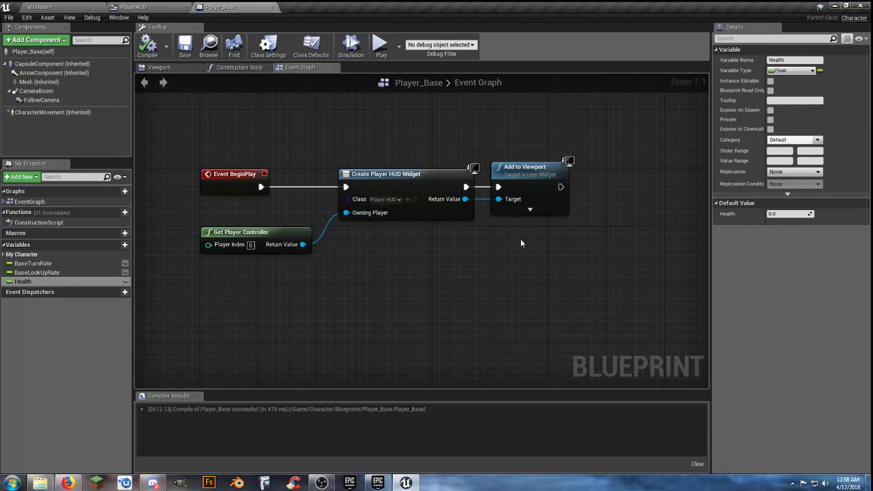
click(792, 214)
click(148, 45)
Create a binding function for the progress bar's Percent in PlayerHUD, and spread its entry and return nodes far apart
click(145, 6)
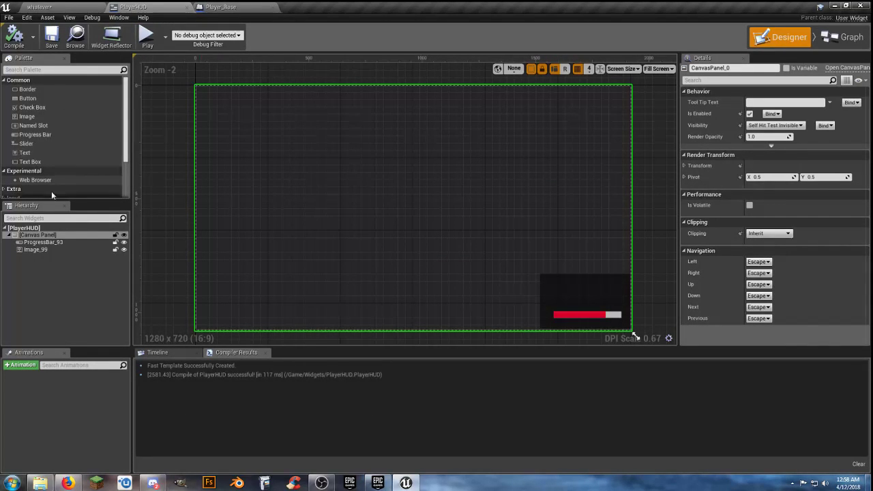
click(40, 250)
click(44, 243)
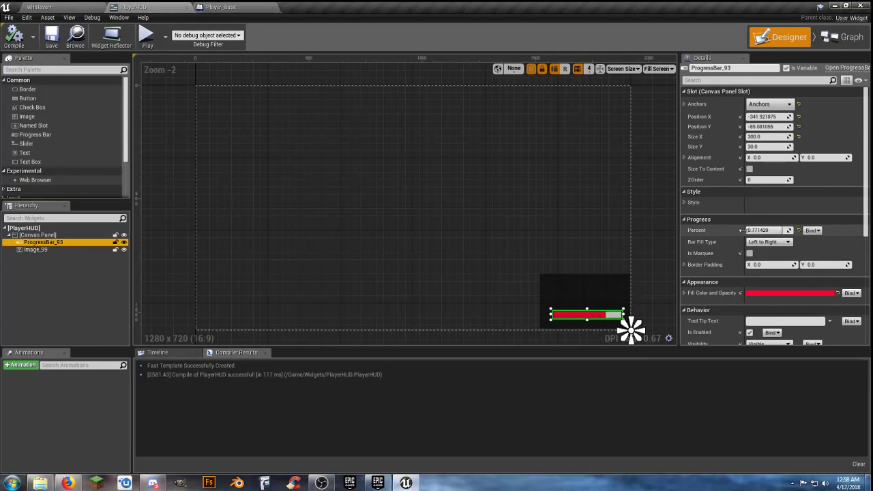
click(813, 231)
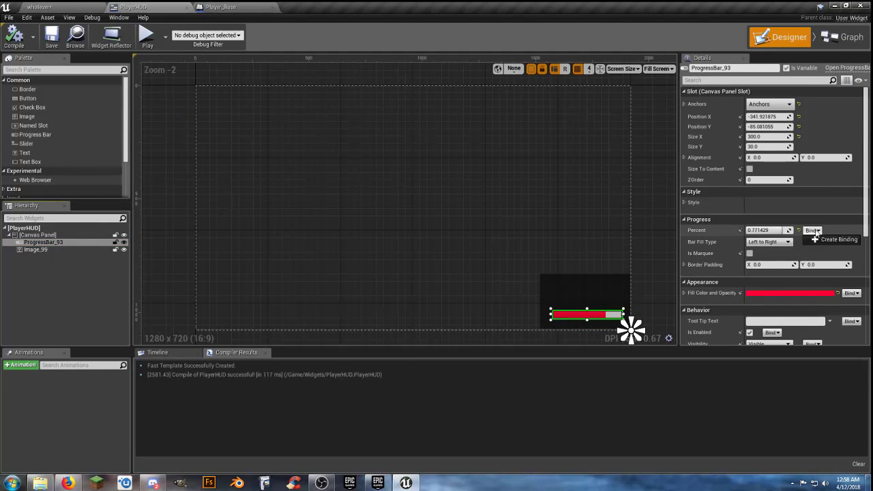
click(829, 240)
drag(498, 236, 259, 233)
drag(605, 236, 750, 236)
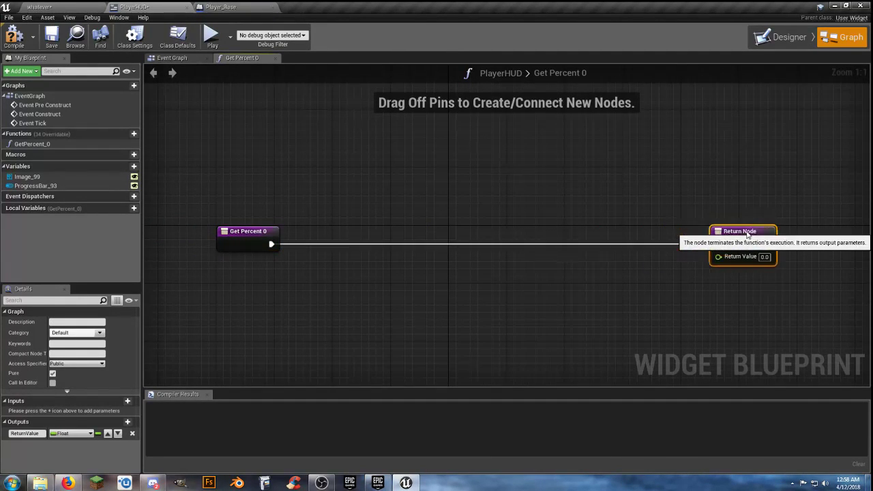
Insert a Cast To Player_Base node after the Get Percent 0 entry node, level with the execution line
drag(271, 244, 333, 249)
text(castto)
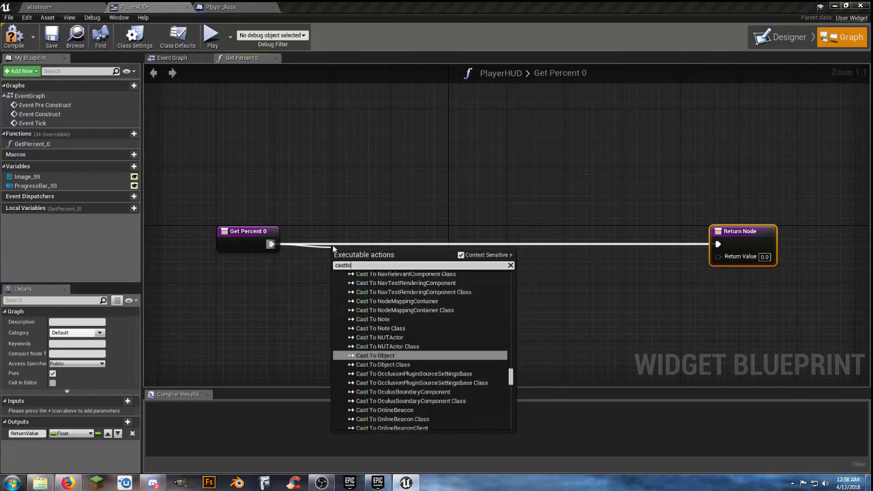
text(player_)
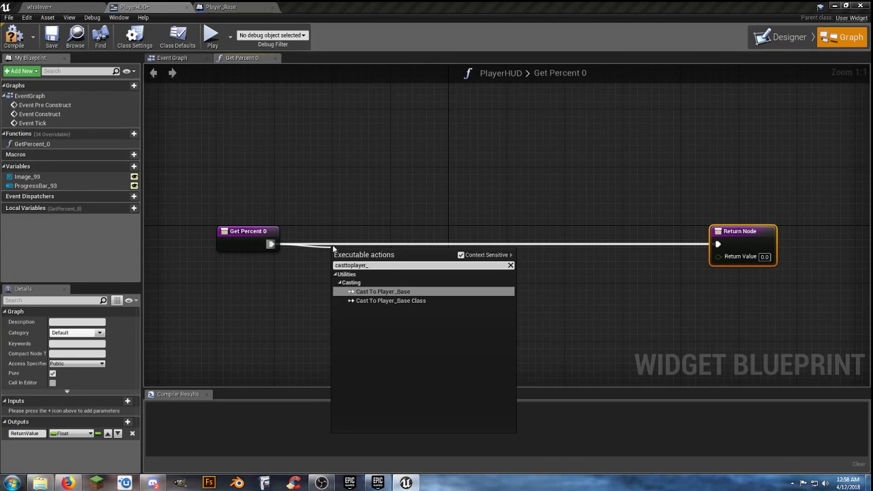
key(Return)
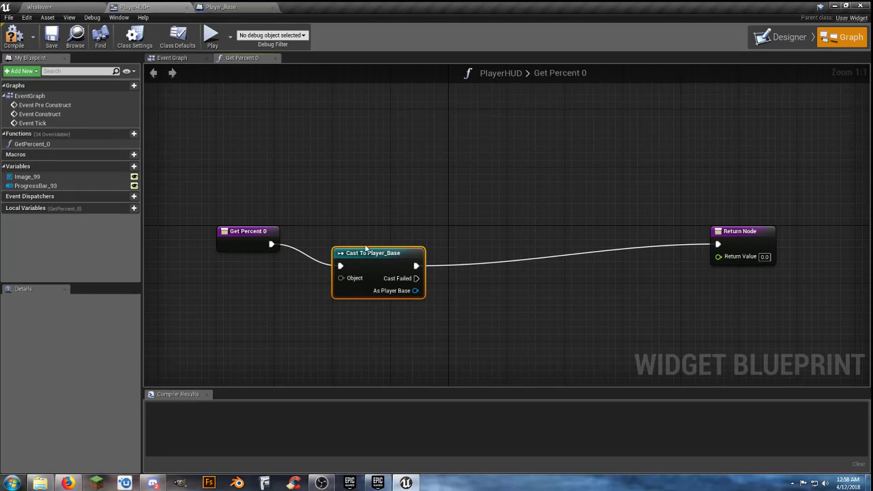
drag(366, 249, 366, 227)
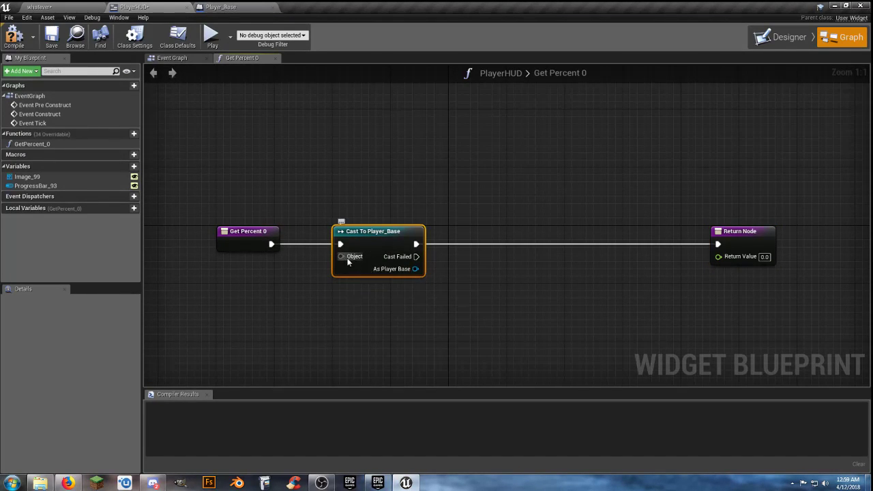
Feed the cast's Object input from a Get Player Character node placed below the entry node, and space the cast node out
drag(345, 258, 290, 285)
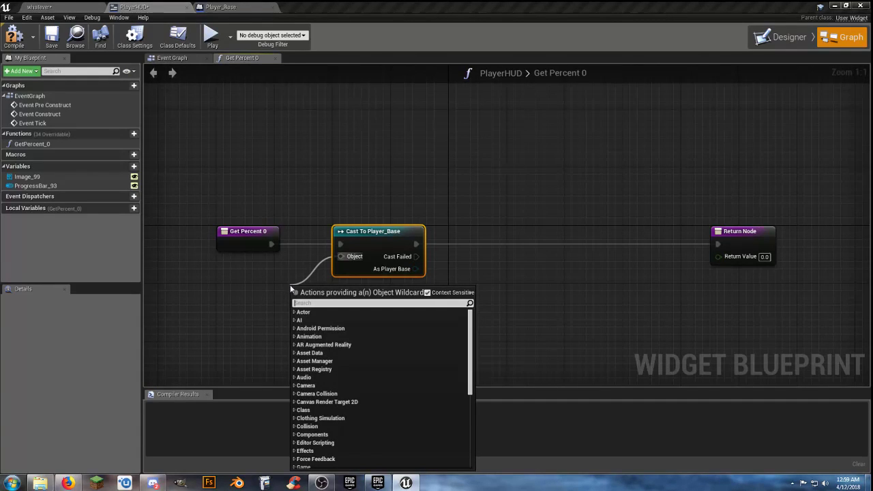
text(getplayer)
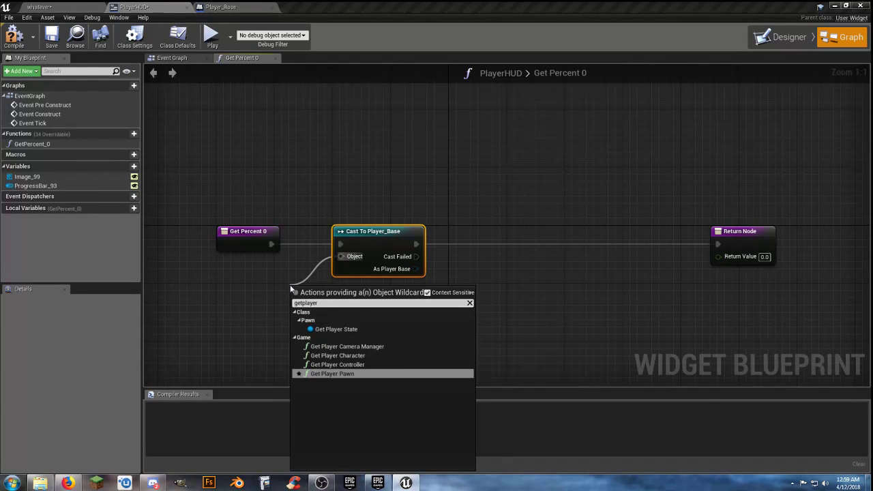
click(338, 356)
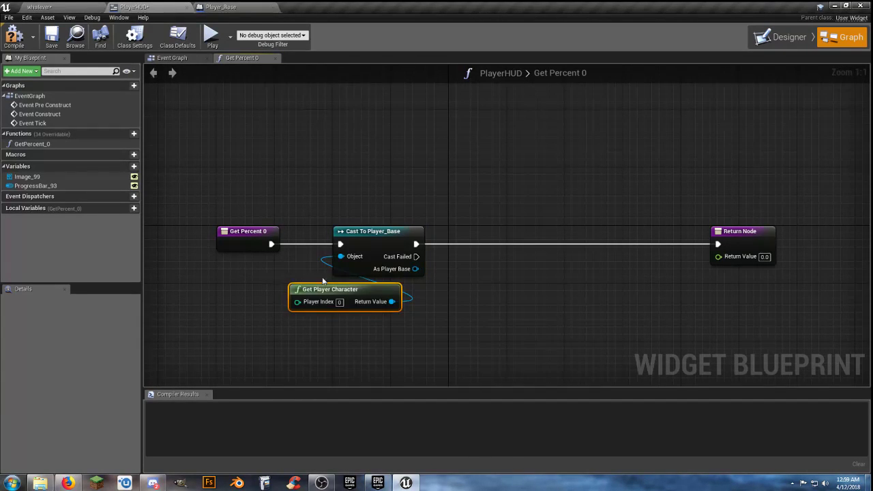
drag(337, 292, 263, 295)
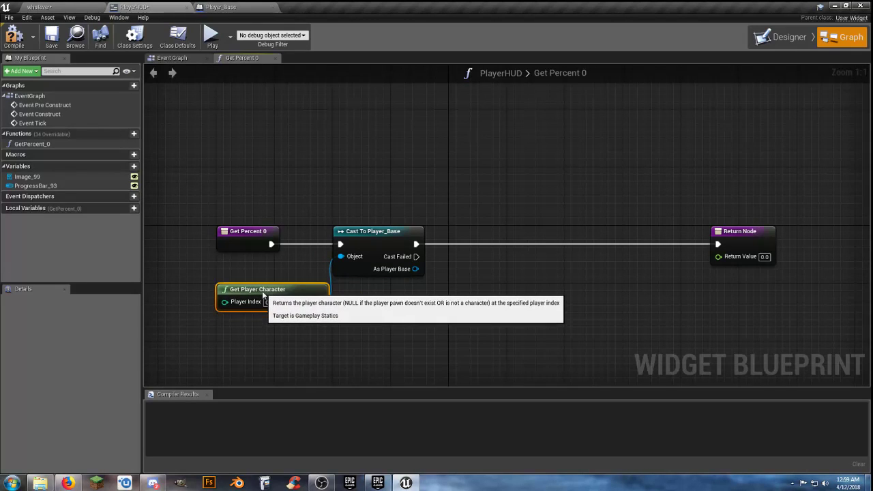
drag(392, 234, 419, 237)
Add a Get Health node from the cast's As Player Base output
drag(445, 270, 474, 295)
text(gethe)
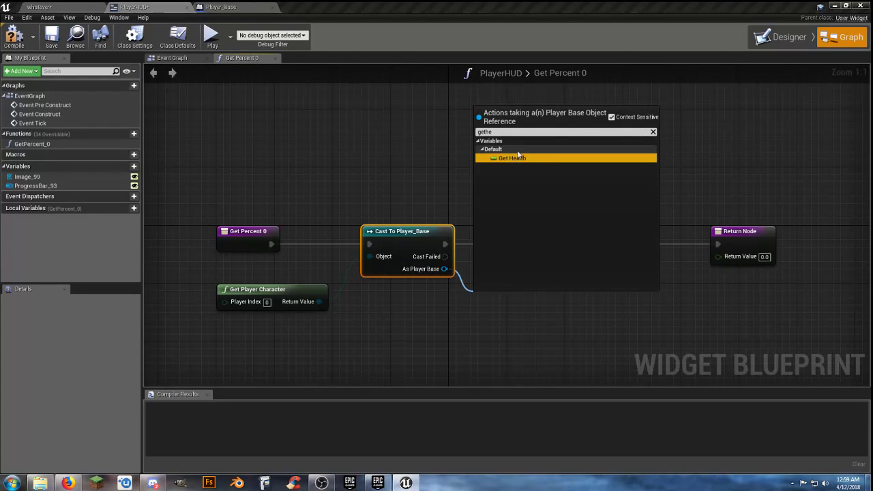
click(508, 158)
mouse_move(495, 293)
mouse_down()
mouse_move(488, 280)
mouse_move(575, 305)
mouse_up()
click(557, 333)
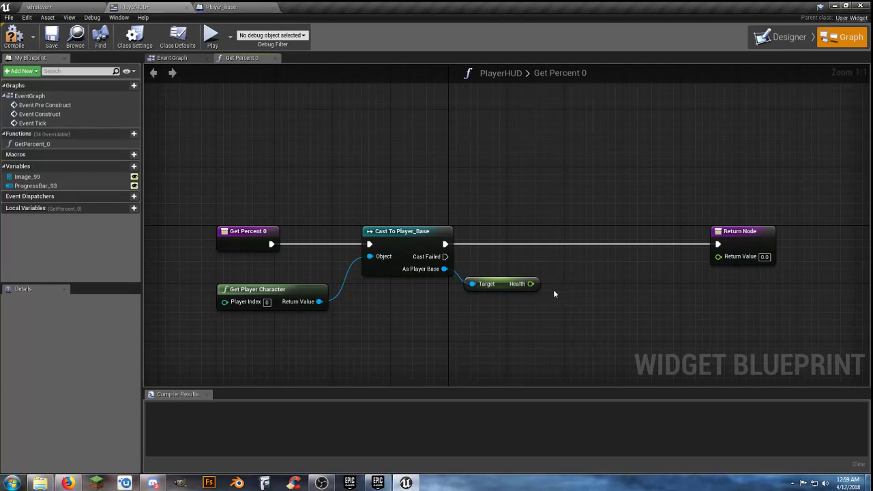
Divide the Health value by 100 with a float / float node placed beside the Health getter
drag(532, 284, 586, 313)
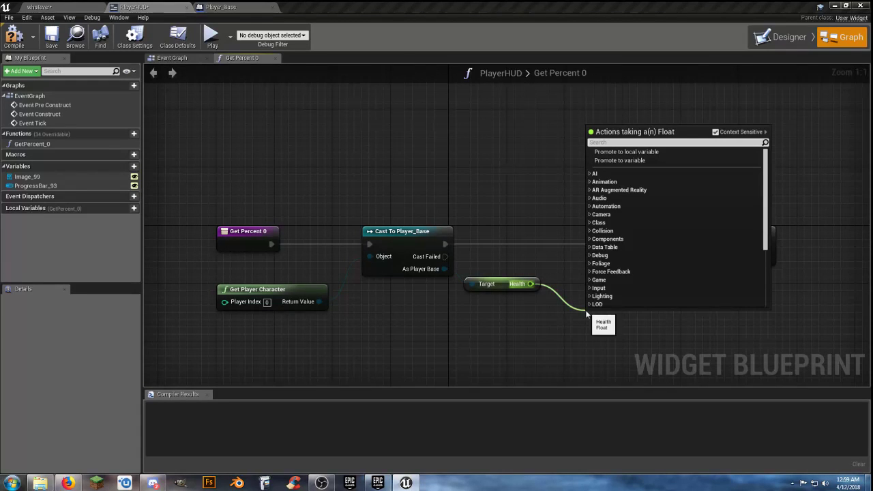
text(fl)
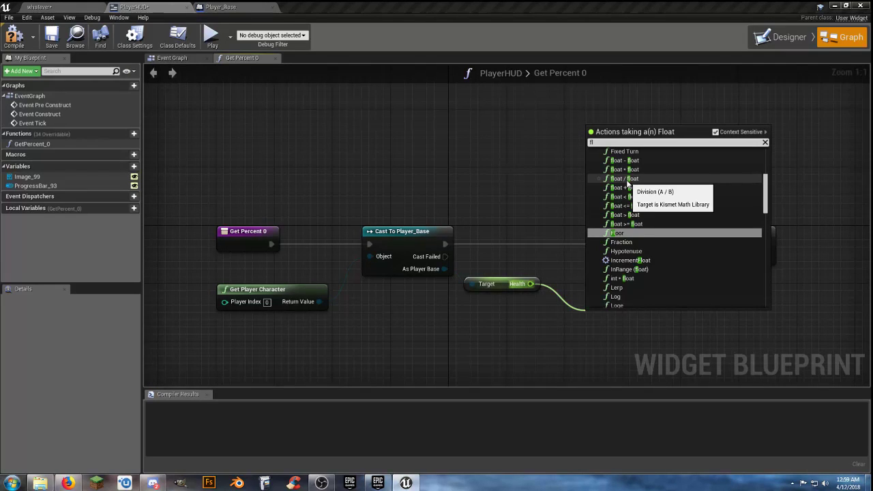
click(625, 179)
drag(604, 298, 580, 266)
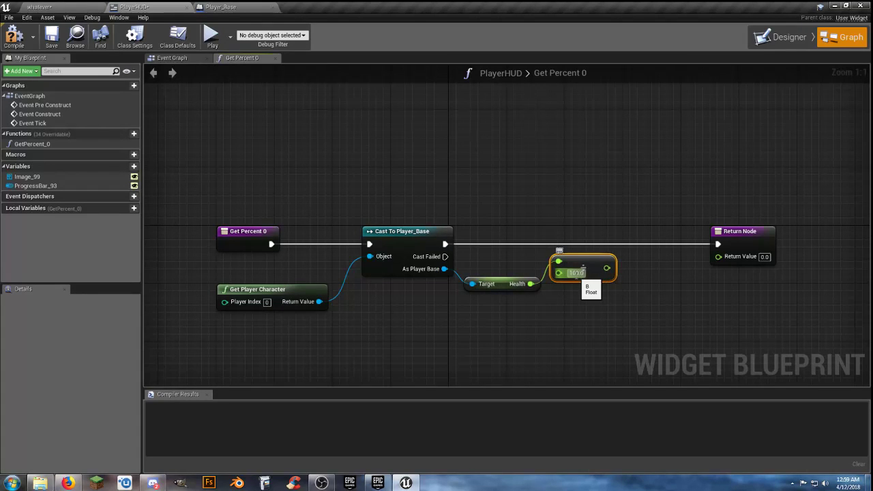
Connect the division result to the Return Value, move the Return Node closer, and compile and save PlayerHUD
drag(606, 269, 676, 232)
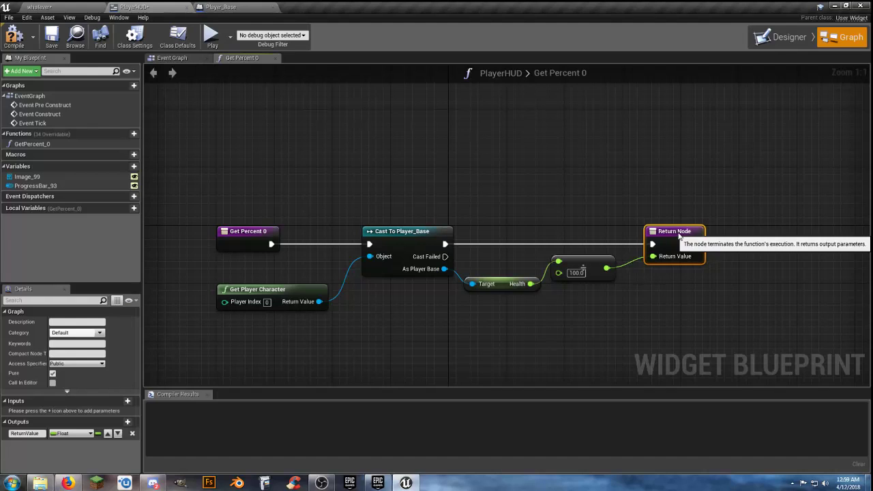
click(417, 212)
click(20, 44)
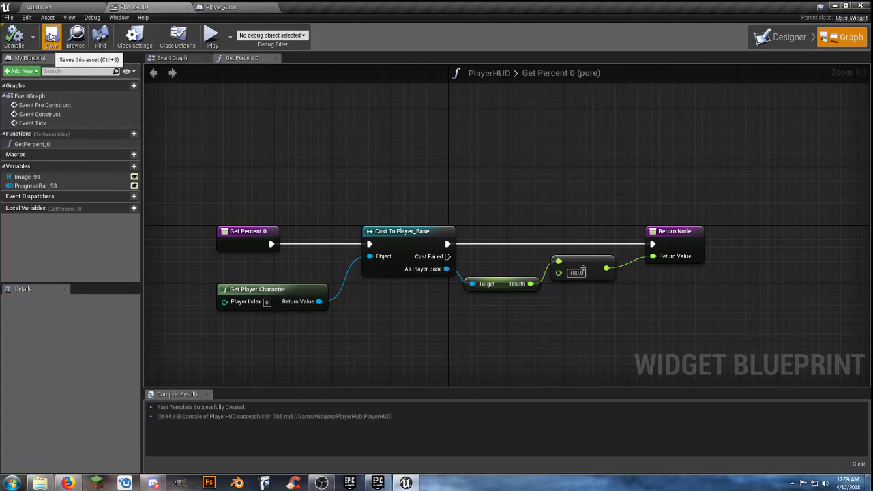
Play the whatever level in the editor, walk the character around to check the health bar, and stop the session
click(65, 7)
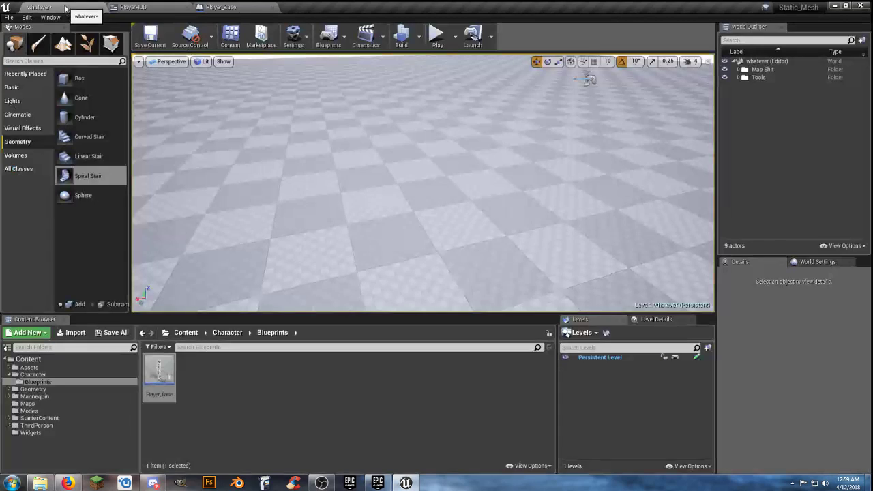
click(436, 36)
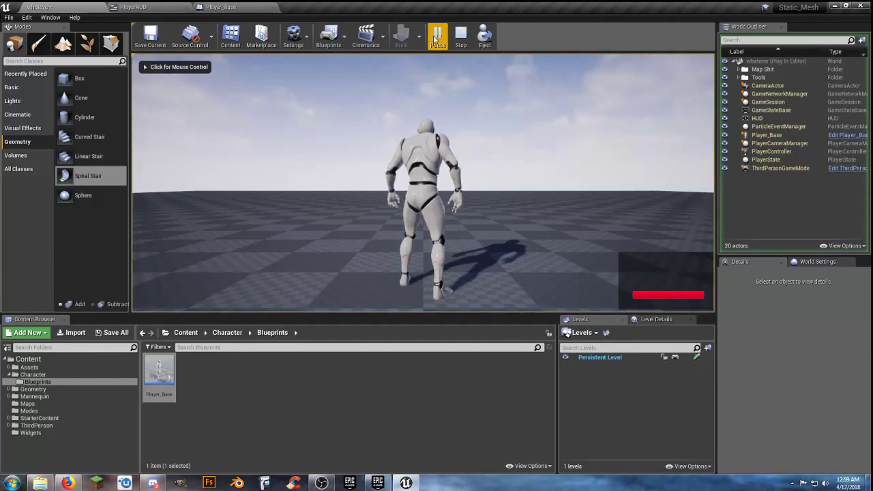
click(460, 107)
key(w)
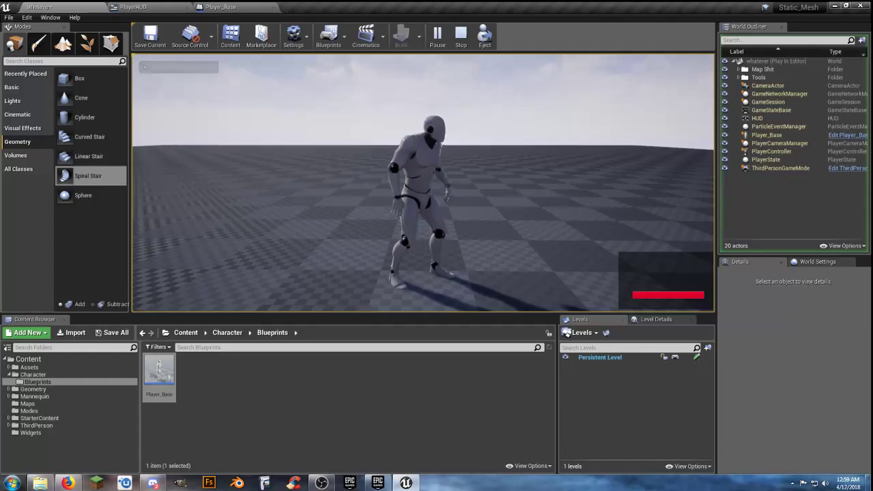
key(w)
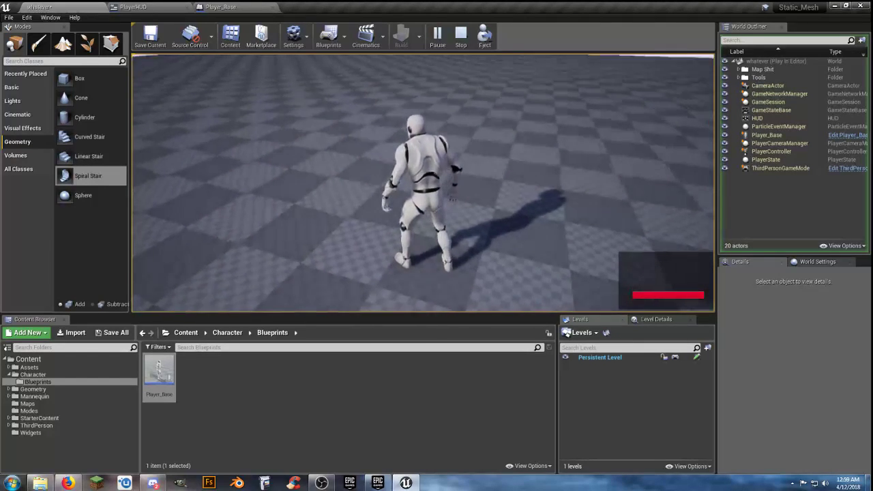
key(Escape)
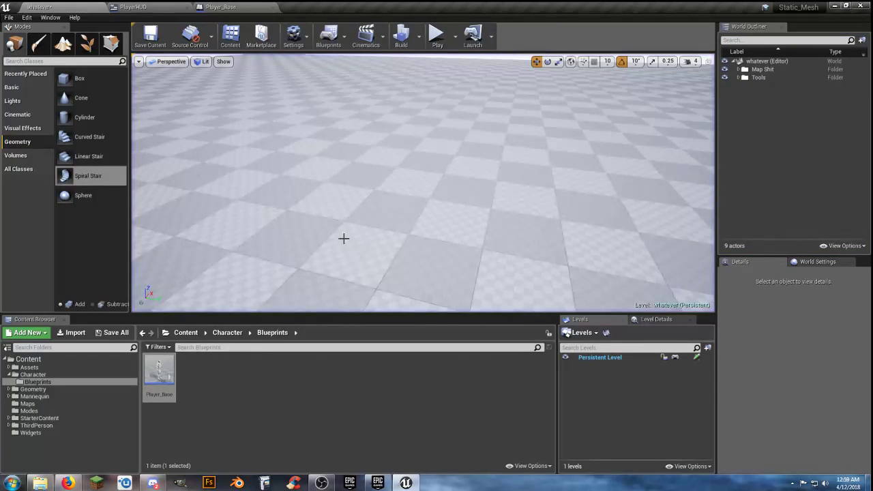
In Player_Base, collapse the Get Player Controller, Create Widget and Add to Viewport nodes into a graph named Player HUD, placed beside Event BeginPlay
click(222, 7)
right_drag(430, 252, 394, 265)
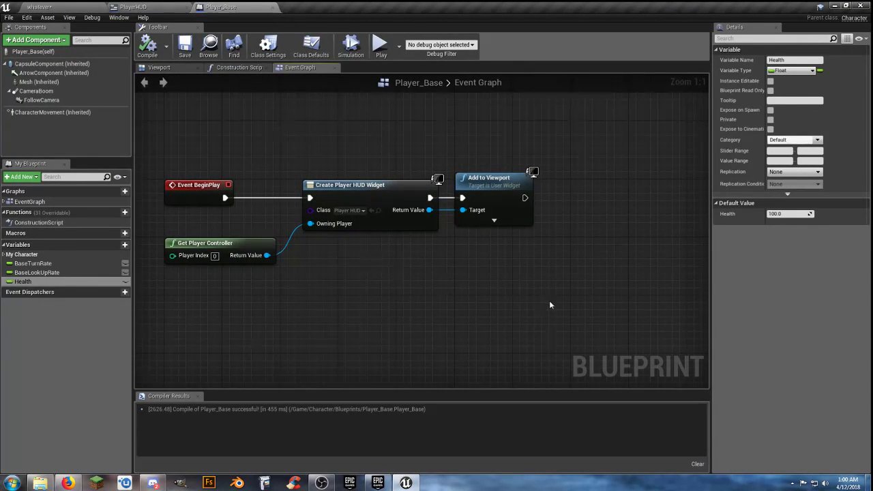
mouse_move(550, 295)
mouse_down()
mouse_move(289, 167)
mouse_move(264, 169)
mouse_move(260, 215)
mouse_up()
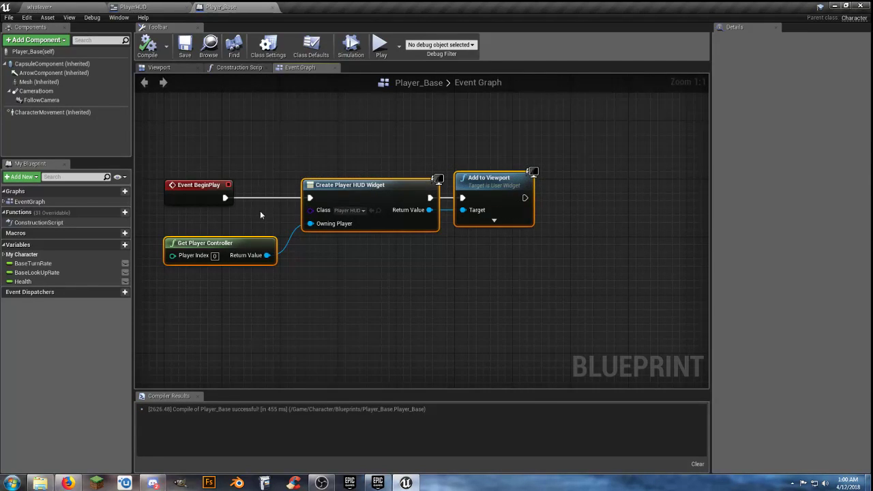
right_click(384, 187)
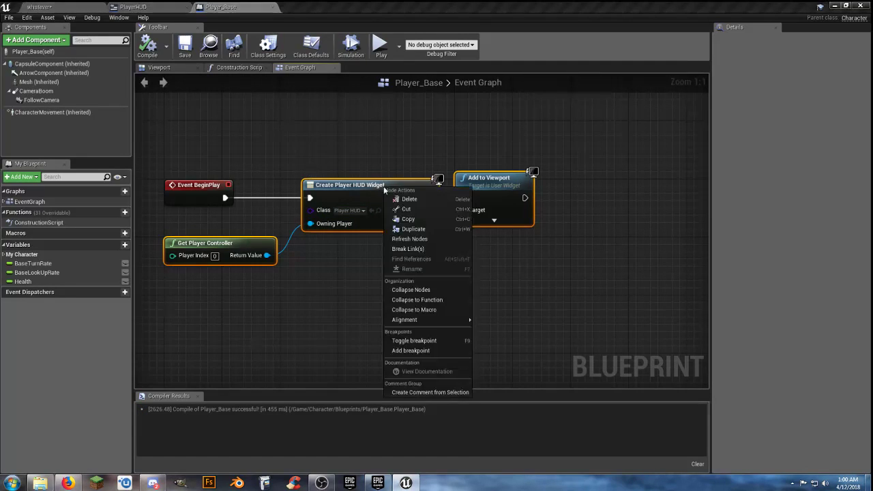
click(437, 291)
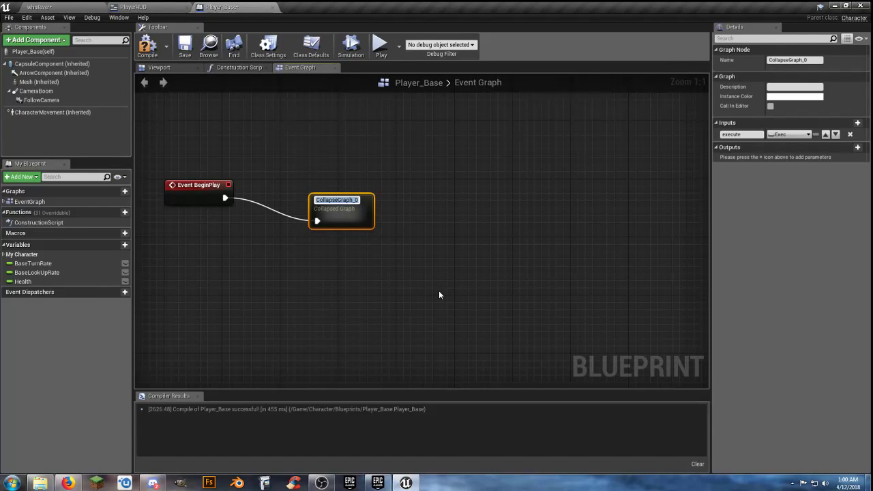
text(Player HUD)
key(Return)
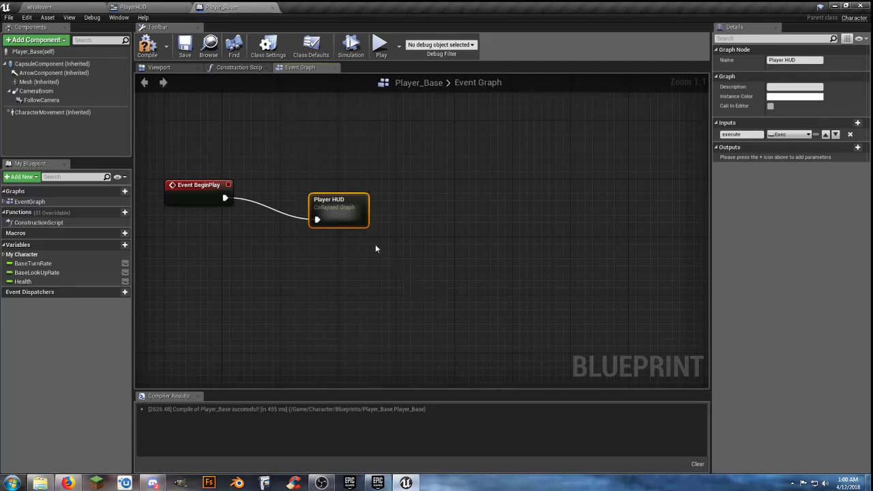
drag(350, 221, 295, 195)
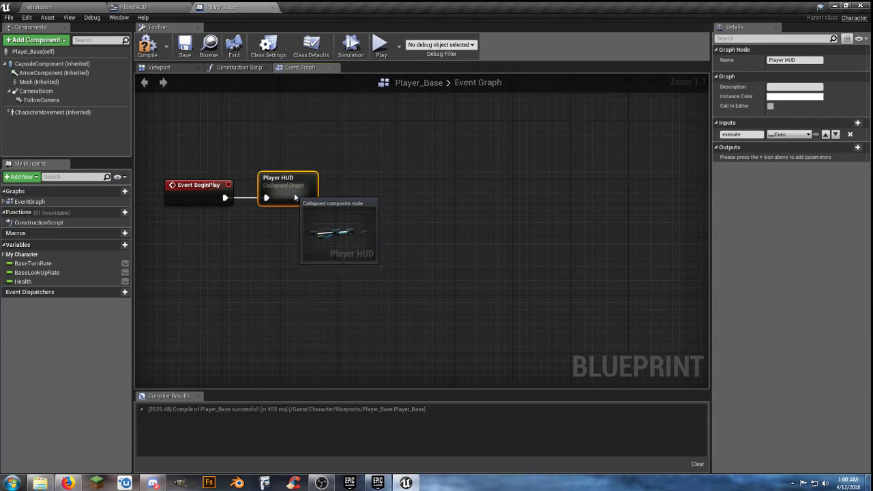
Inside the Player HUD collapsed graph, connect Add to Viewport's execution output to the Outputs node, and compile and save Player_Base
double_click(294, 194)
right_drag(595, 280, 496, 276)
drag(505, 226, 592, 227)
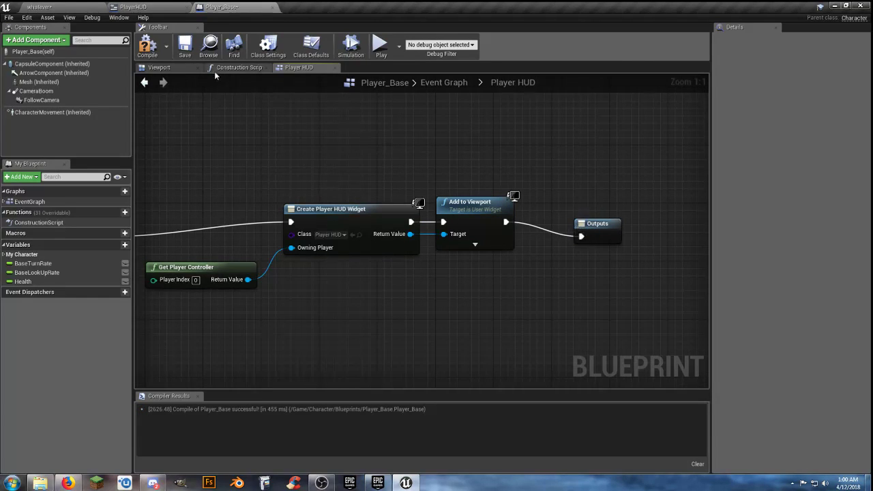
click(147, 44)
click(185, 43)
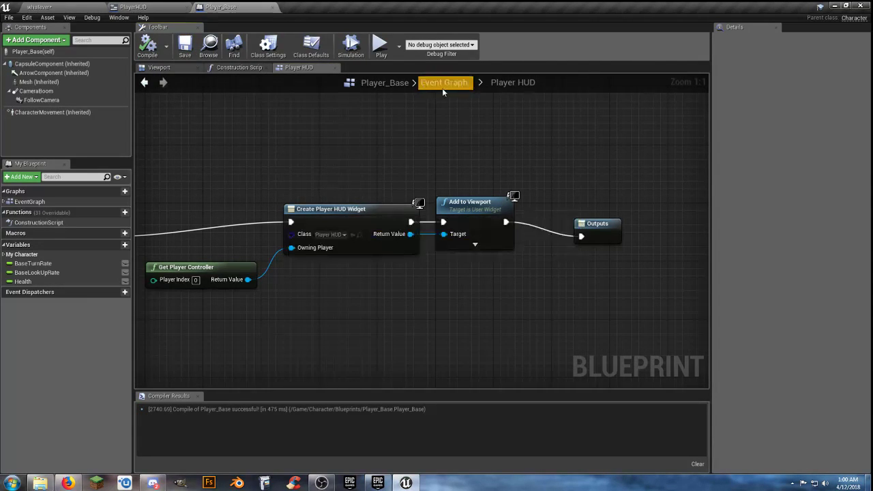
Return to Player_Base's Event Graph and move the Player HUD node slightly closer to Event BeginPlay
click(445, 83)
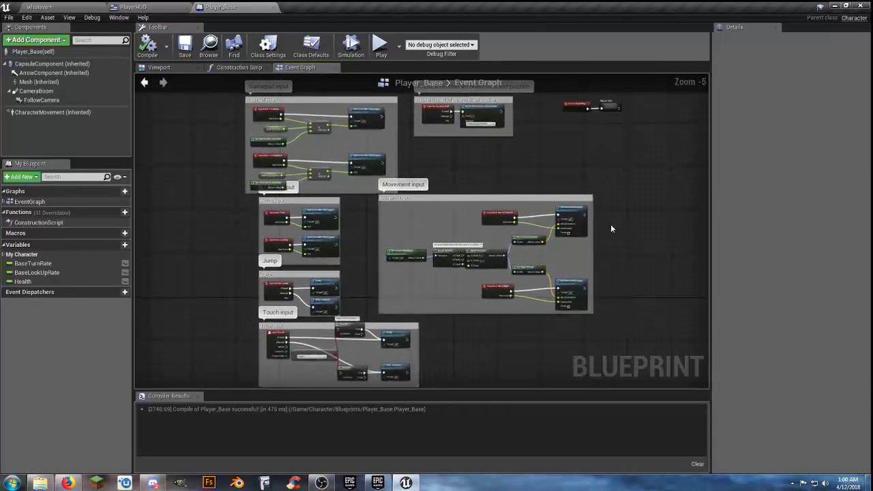
right_drag(498, 228, 444, 276)
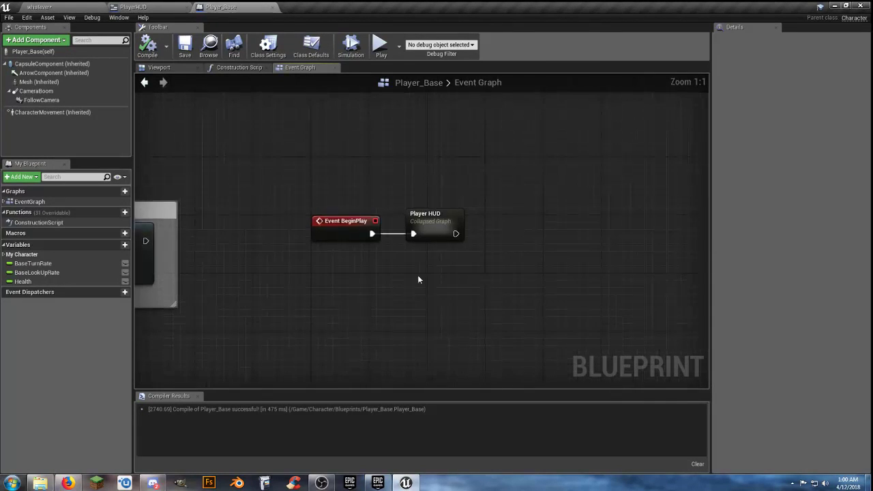
click(424, 217)
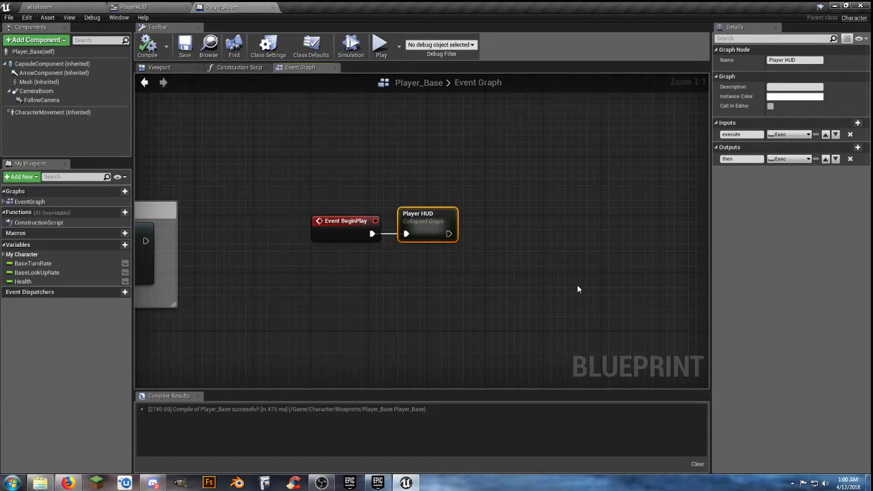
right_drag(524, 286, 492, 287)
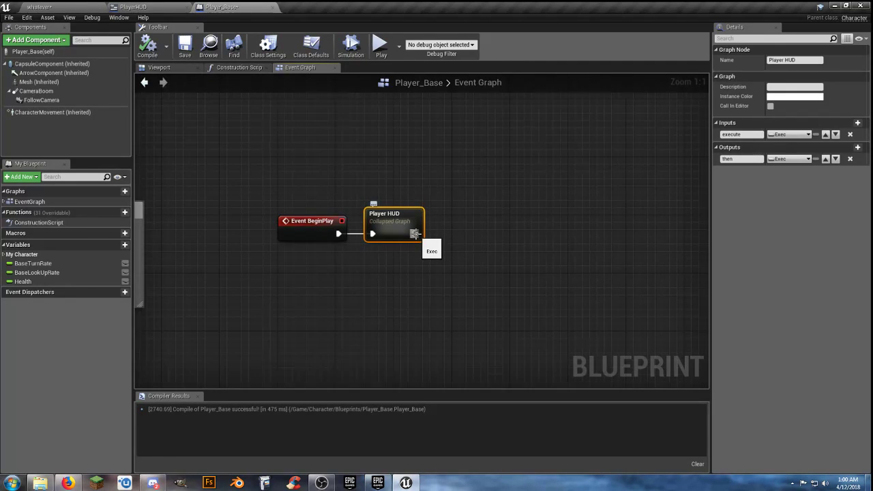
drag(454, 236, 454, 236)
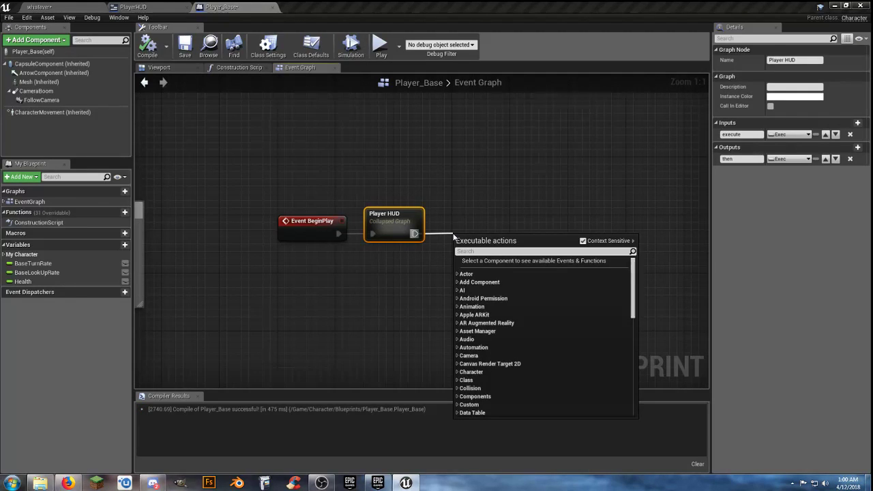
click(571, 227)
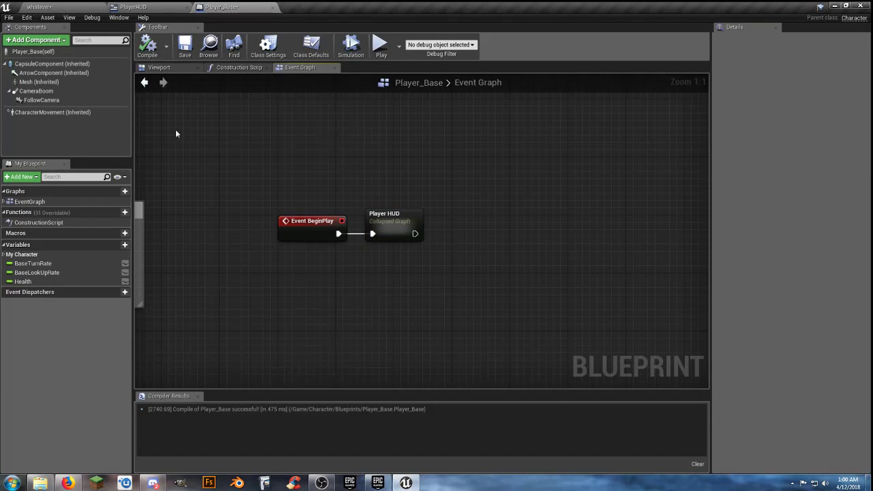
Play the level again to check that the HUD still appears with the collapsed graph, and stop the session
click(81, 6)
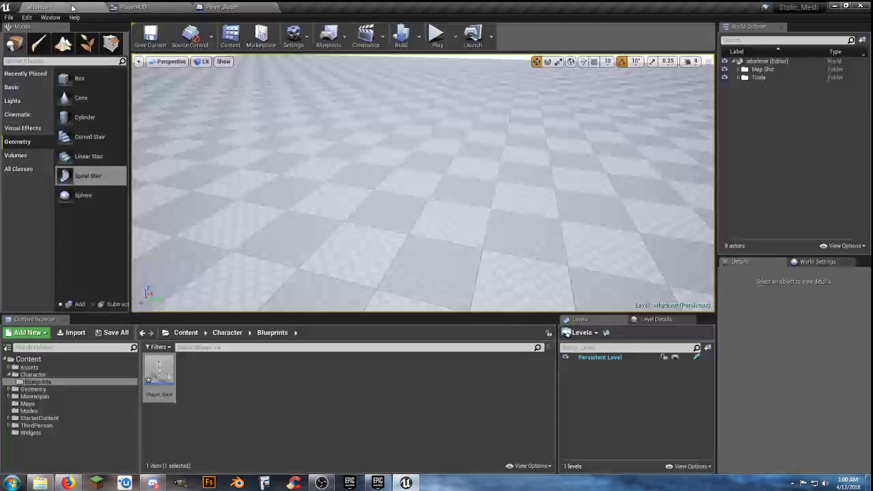
click(437, 36)
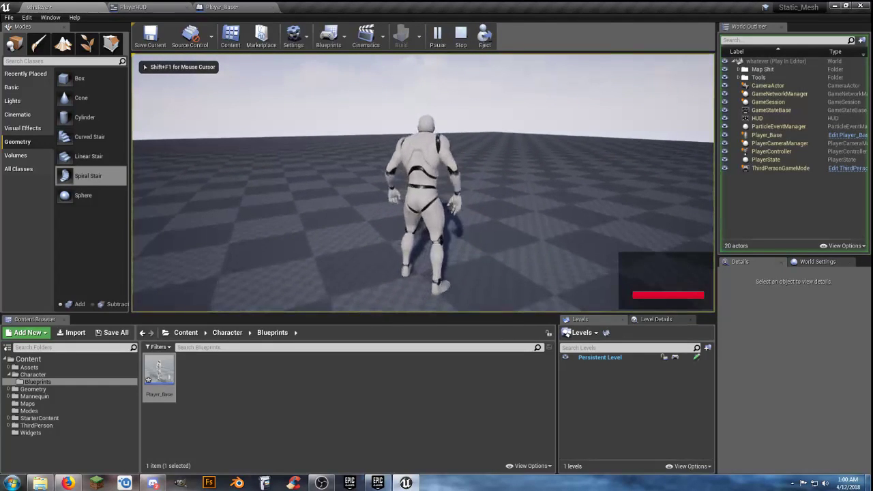
key(Escape)
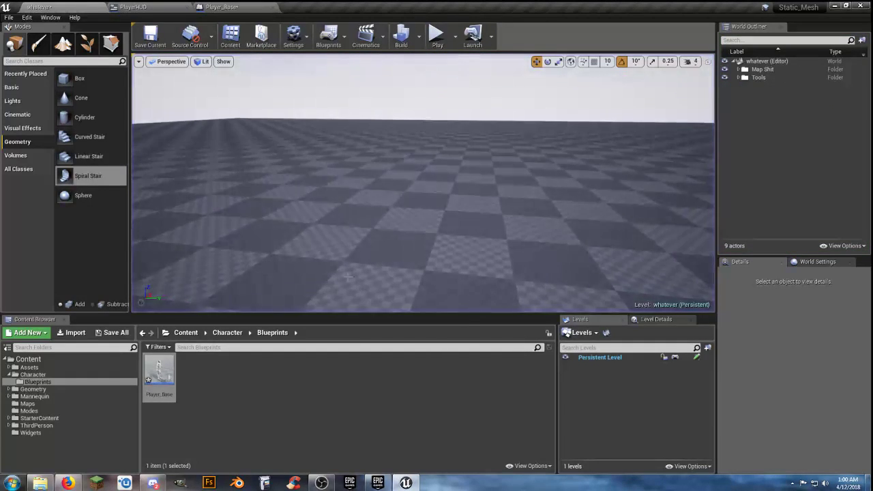
Set the default value of Player_Base's Health variable to 85, and compile and save the blueprint
click(136, 7)
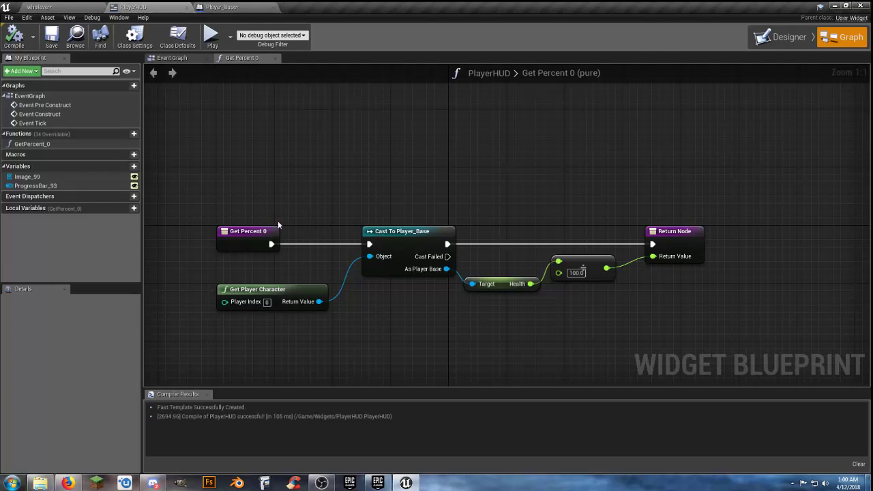
click(223, 8)
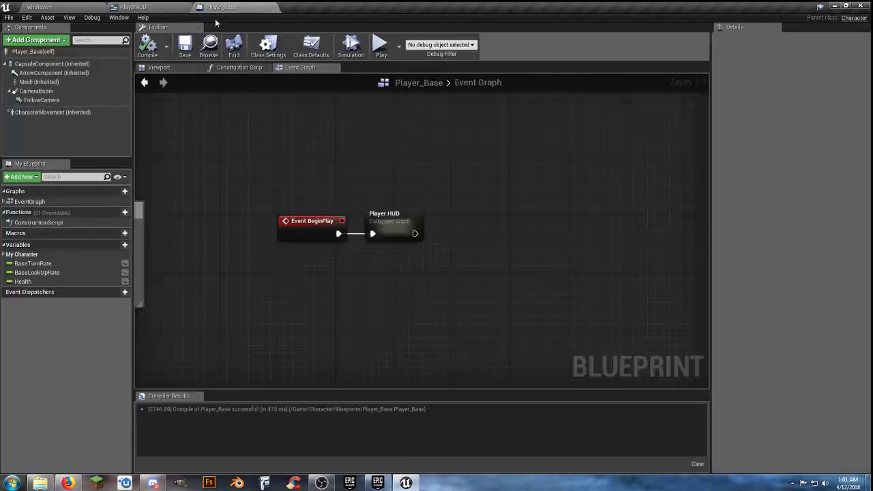
click(23, 281)
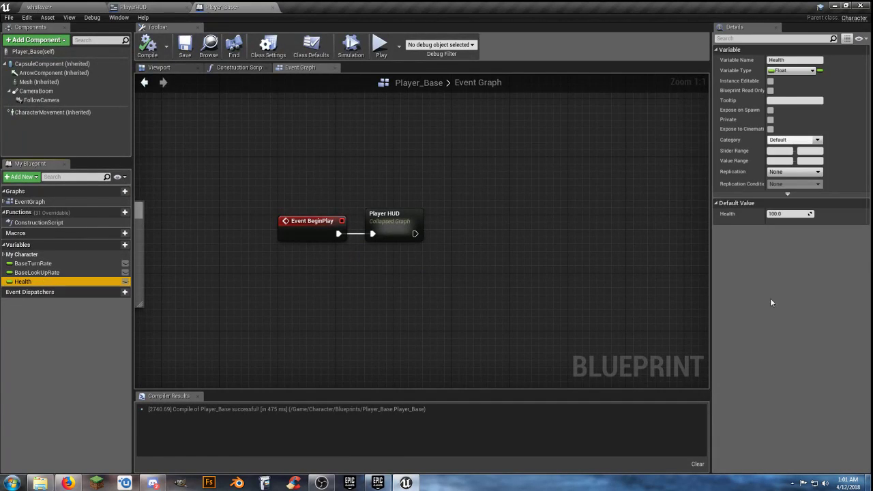
click(788, 215)
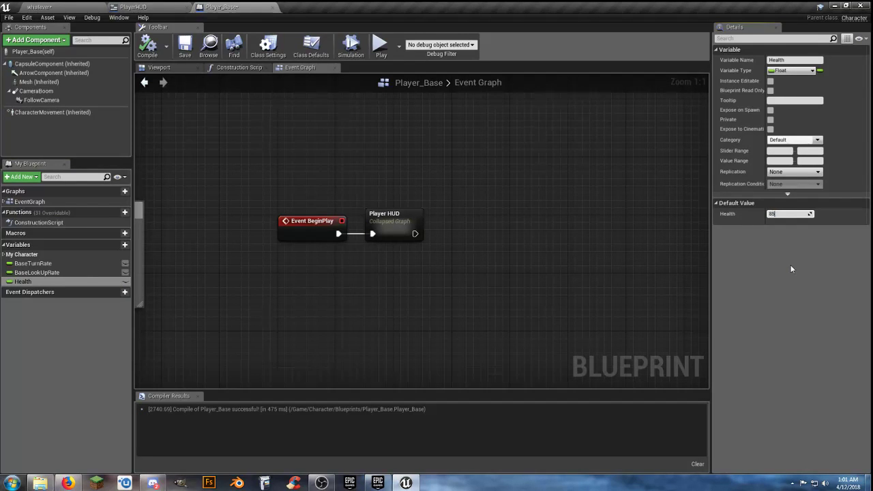
click(149, 49)
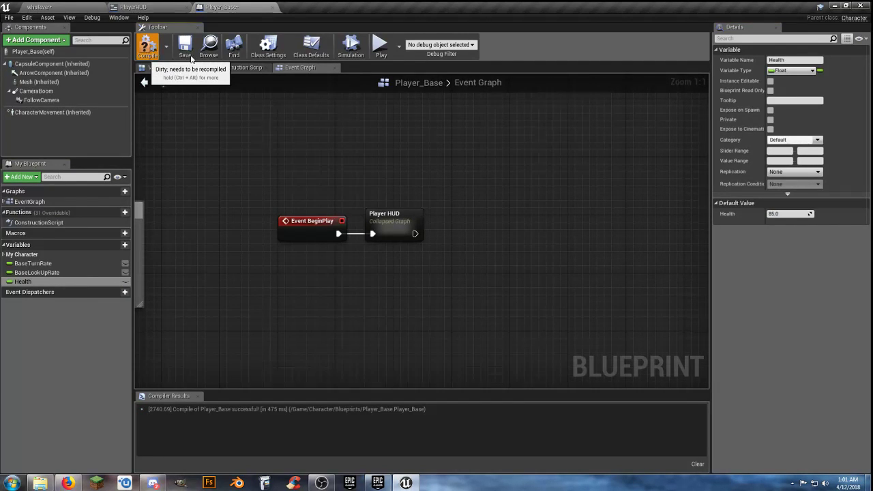
Play the level to check the health bar with the reduced default Health, and stop the session
click(87, 11)
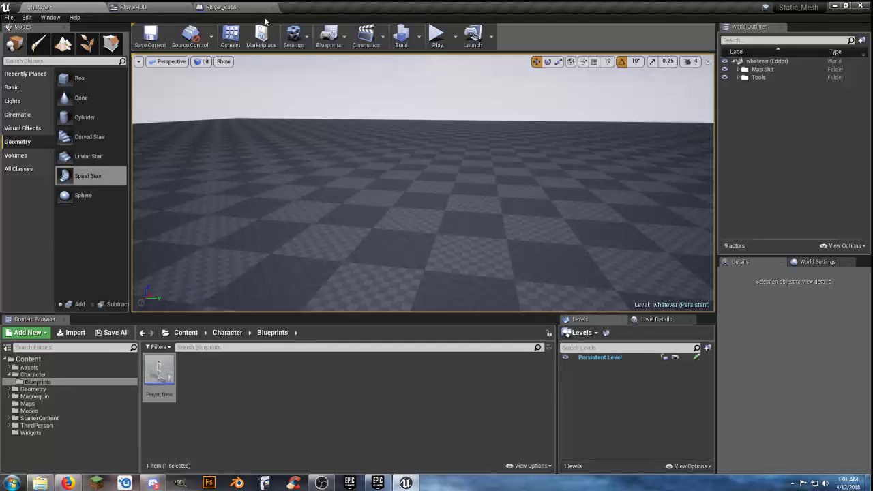
click(437, 35)
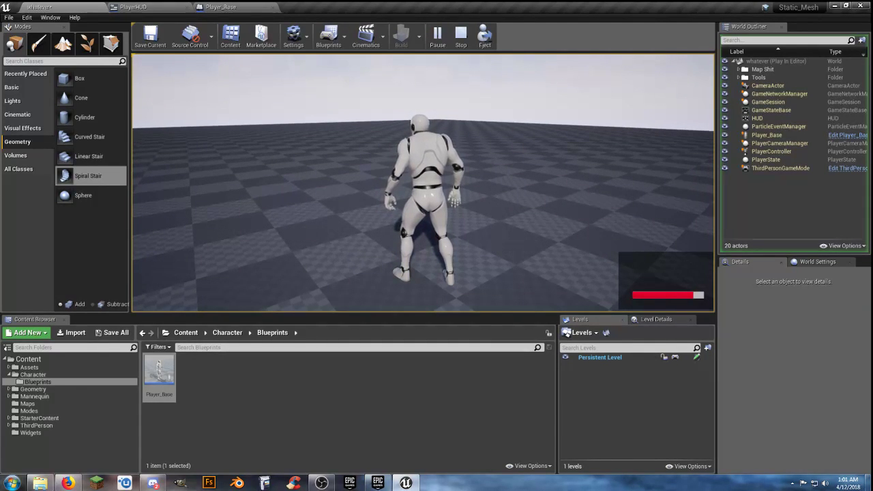
key(Escape)
Place the Store_Fronts blueprint from the Assets folder on the floor beyond the player start, at about X 1384, Y 16
mouse_move(482, 187)
right_down()
mouse_move(482, 154)
mouse_move(485, 226)
mouse_move(482, 186)
right_up()
key(s)
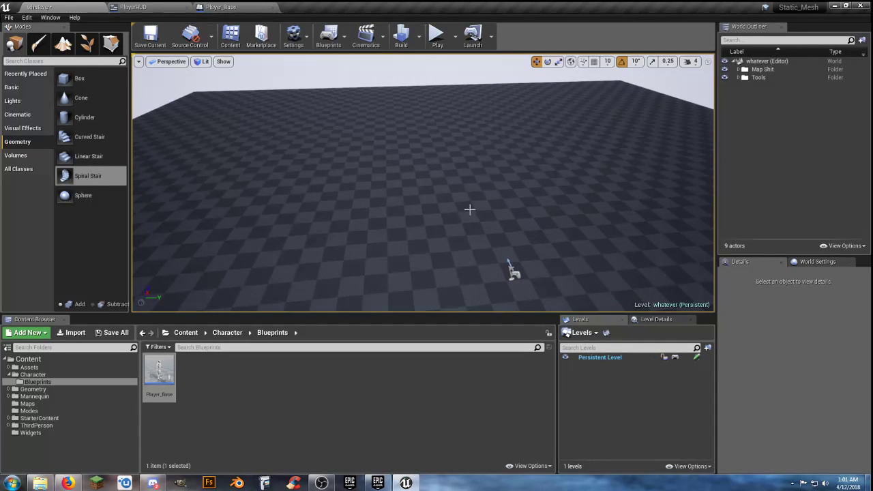
click(8, 418)
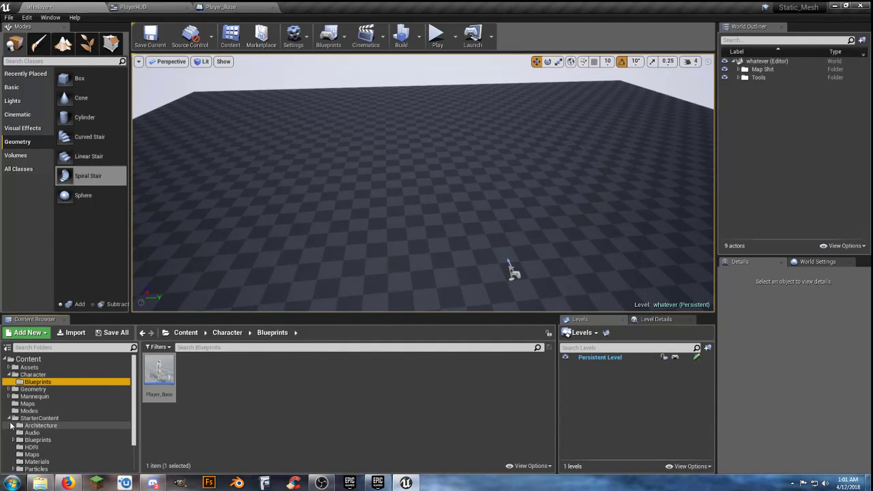
click(8, 418)
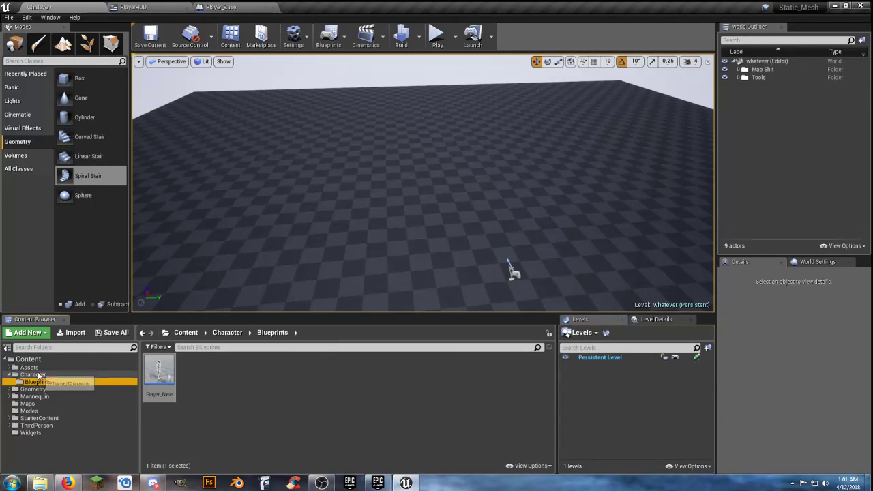
click(30, 367)
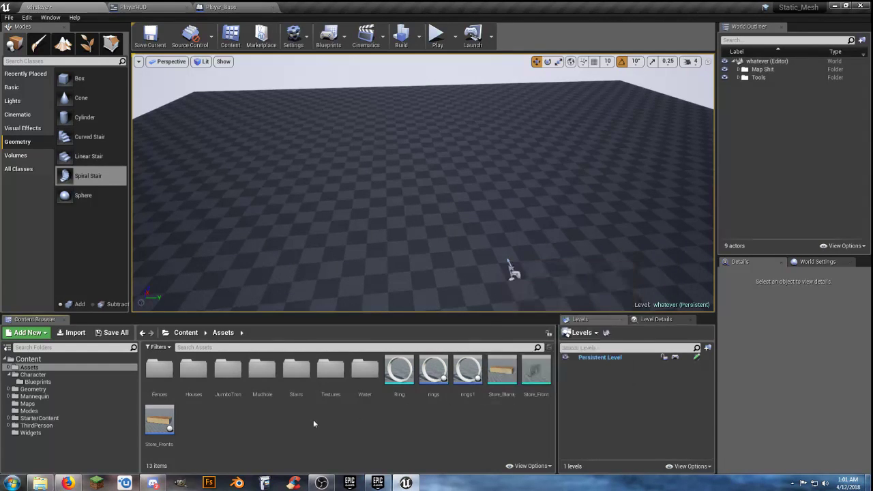
drag(159, 419, 441, 129)
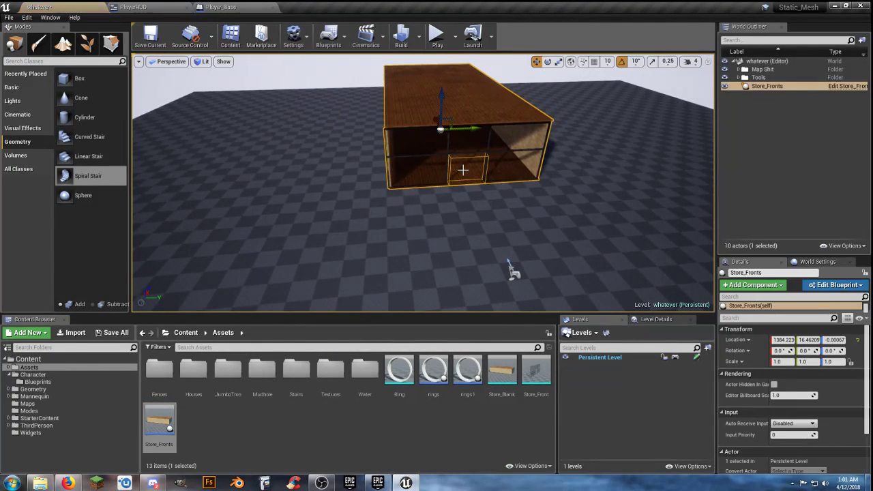
Open the Store_Fronts blueprint and add a Get Health node from the Player_Base cast's output, placed below GetActorLocation
double_click(180, 421)
right_drag(497, 253, 468, 277)
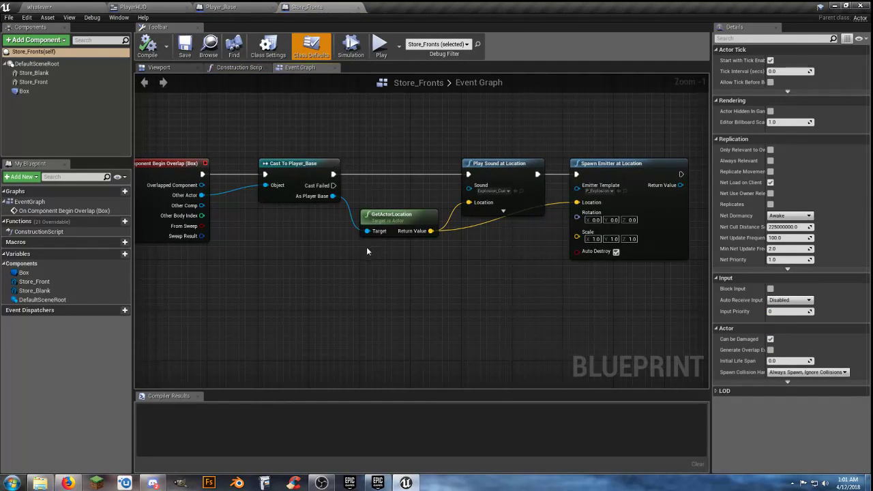
right_drag(367, 252, 327, 239)
mouse_move(293, 183)
mouse_down()
mouse_move(328, 238)
mouse_move(620, 308)
mouse_move(690, 249)
mouse_up()
text(geth)
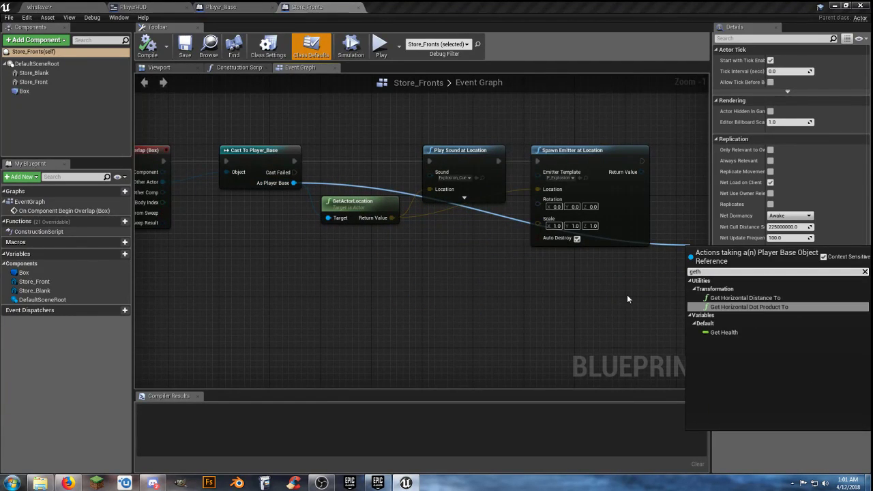
click(725, 333)
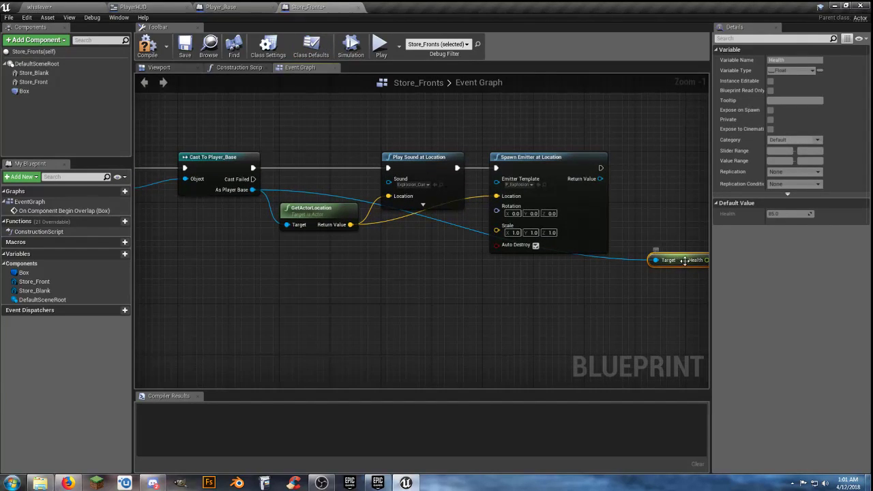
drag(684, 261, 367, 311)
Add a Set Health node targeting the As Player Base output of the cast
mouse_move(253, 190)
mouse_down()
mouse_move(266, 230)
mouse_move(382, 300)
mouse_move(468, 328)
mouse_move(496, 327)
mouse_up()
text(set)
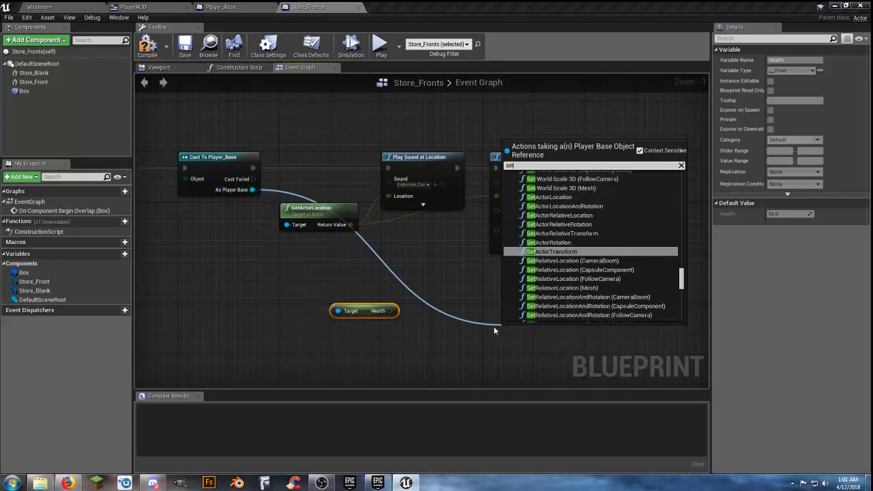
text( h)
click(537, 240)
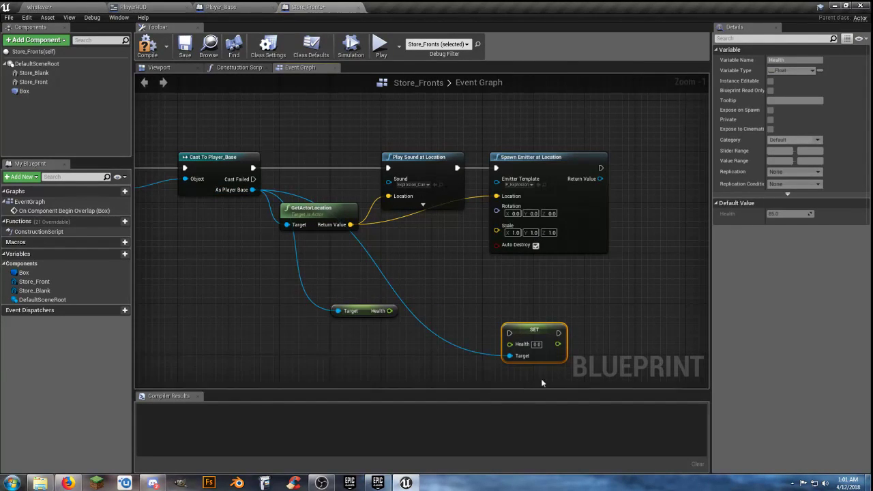
Move the Get Health and Set Health nodes past Spawn Emitter at Location and spread them apart
drag(599, 369, 359, 288)
mouse_move(520, 335)
mouse_down()
mouse_move(577, 322)
mouse_move(685, 201)
mouse_up()
right_drag(685, 201, 450, 295)
drag(472, 257, 615, 270)
click(437, 283)
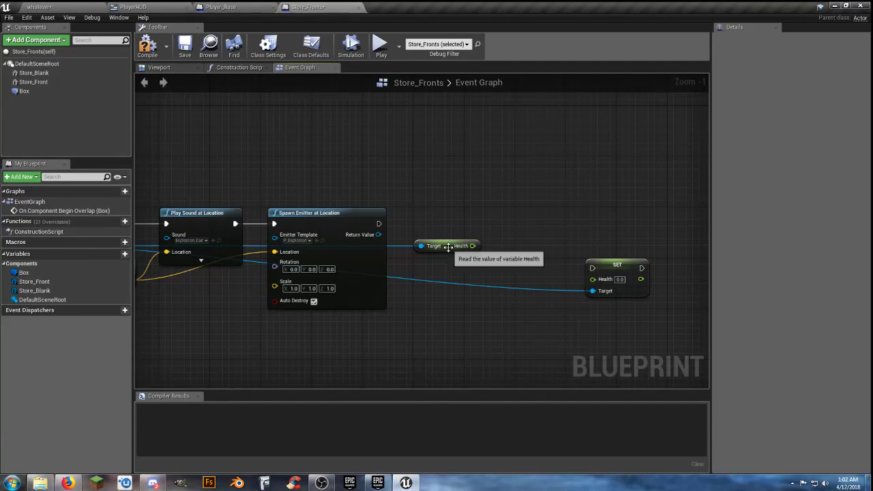
drag(448, 247, 453, 342)
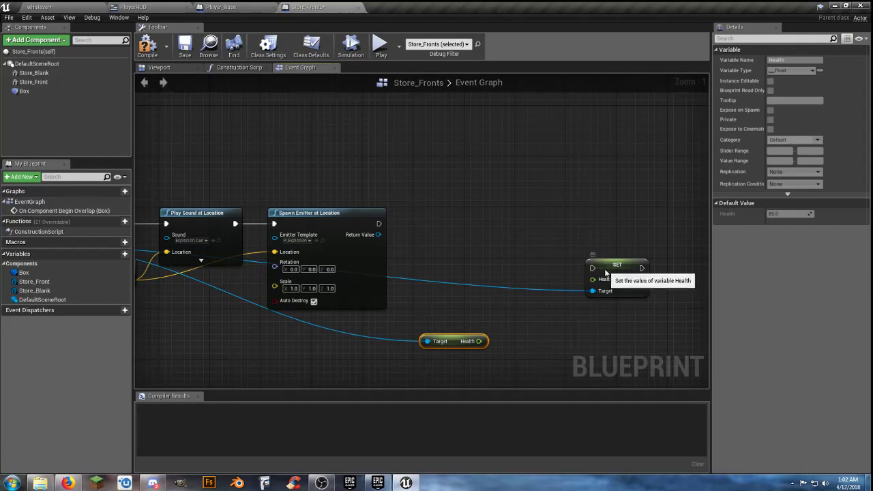
drag(606, 273, 606, 311)
click(458, 259)
right_drag(439, 271, 517, 262)
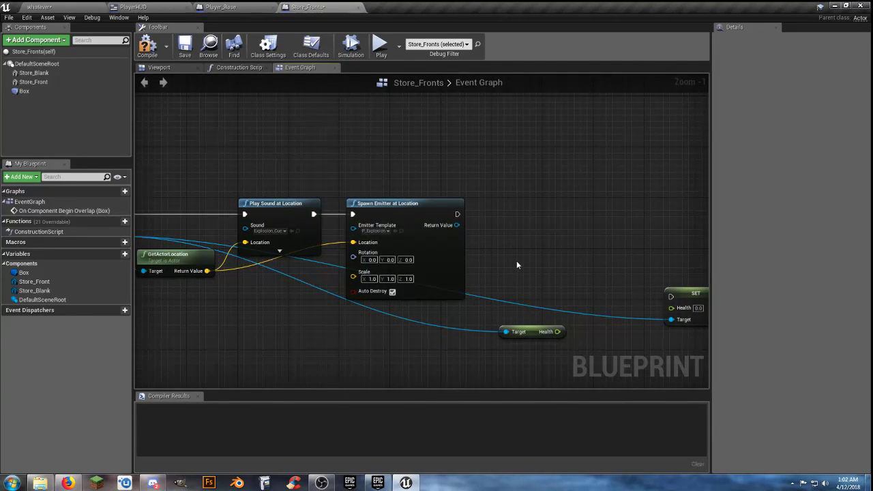
right_drag(518, 263, 487, 251)
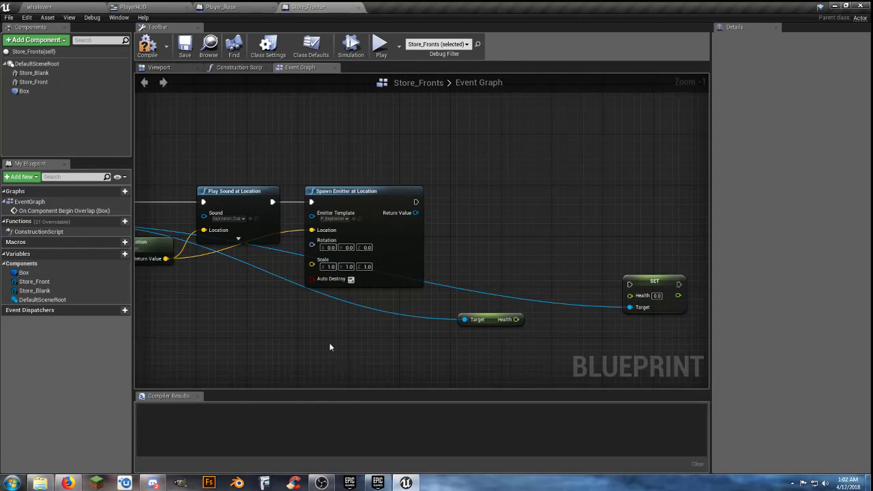
Add a float < float comparison checking whether Health is below 100, and line it up beside the Get Health node
mouse_move(516, 319)
mouse_down()
mouse_move(537, 294)
mouse_move(544, 255)
mouse_up()
text(float)
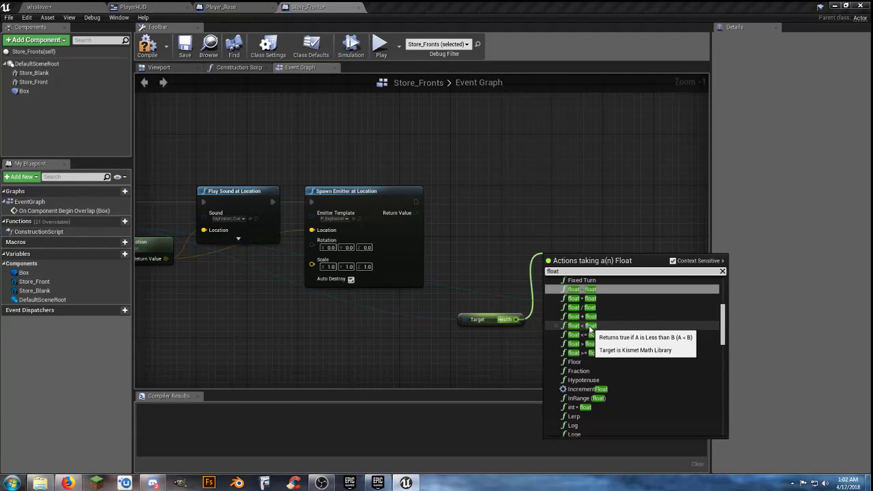
click(590, 326)
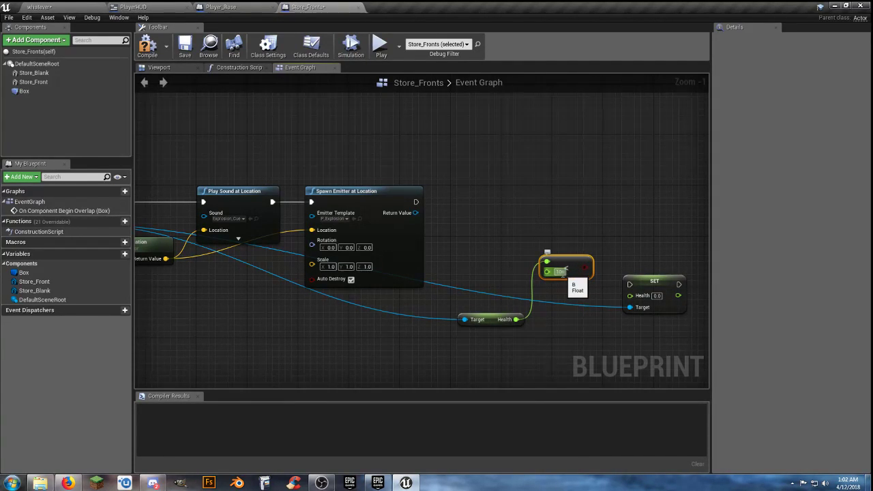
drag(491, 319, 486, 274)
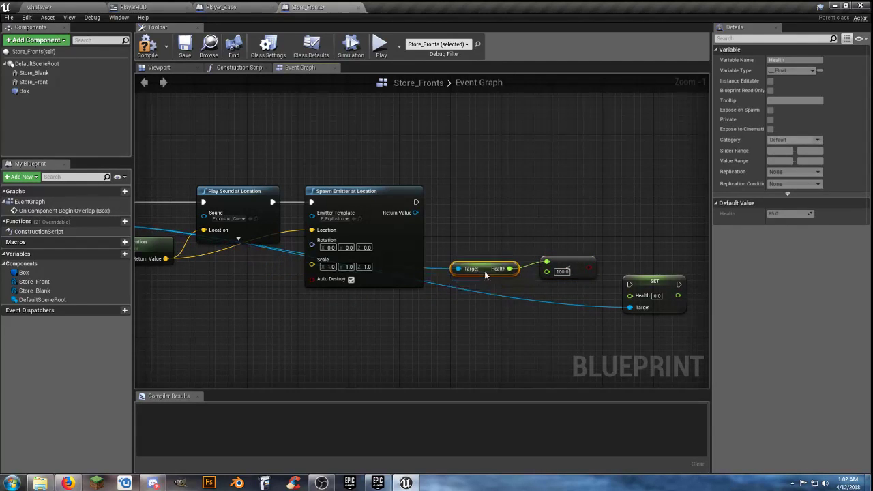
drag(570, 266, 558, 252)
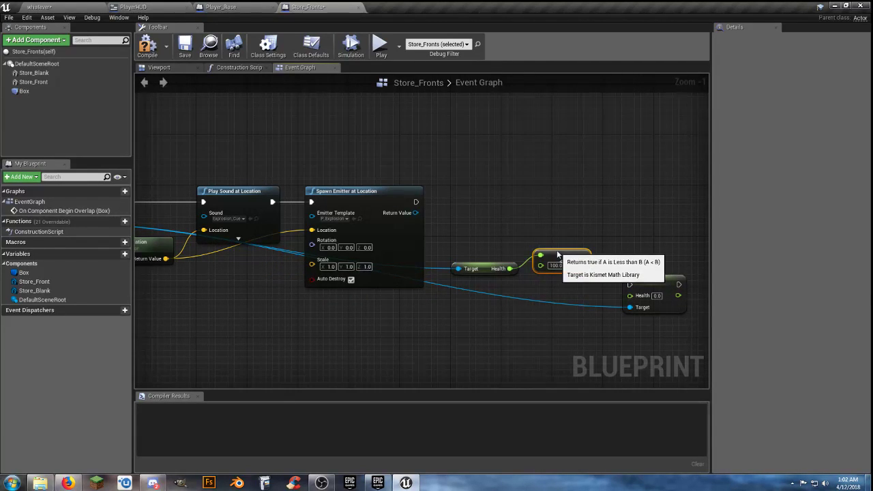
Connect Spawn Emitter at Location's execution output to the Set Health node and move that node further along to make room
drag(640, 277, 617, 207)
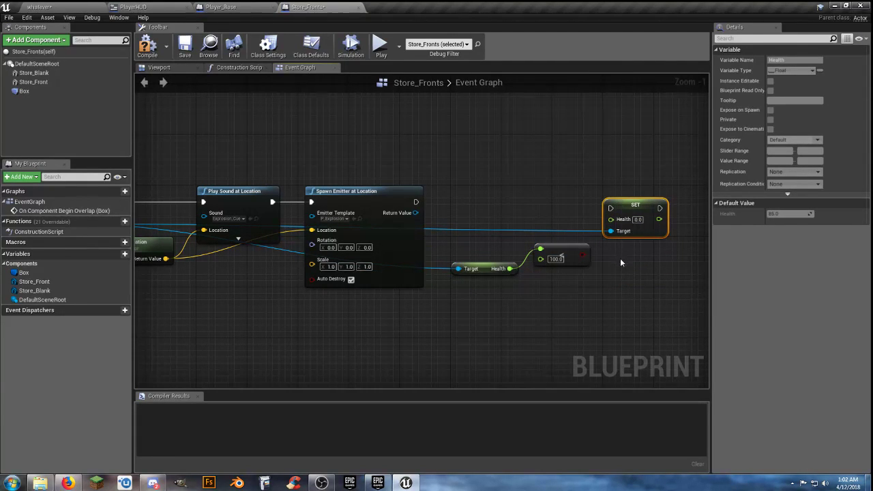
drag(416, 202, 611, 209)
right_drag(635, 209, 479, 220)
drag(470, 217, 615, 209)
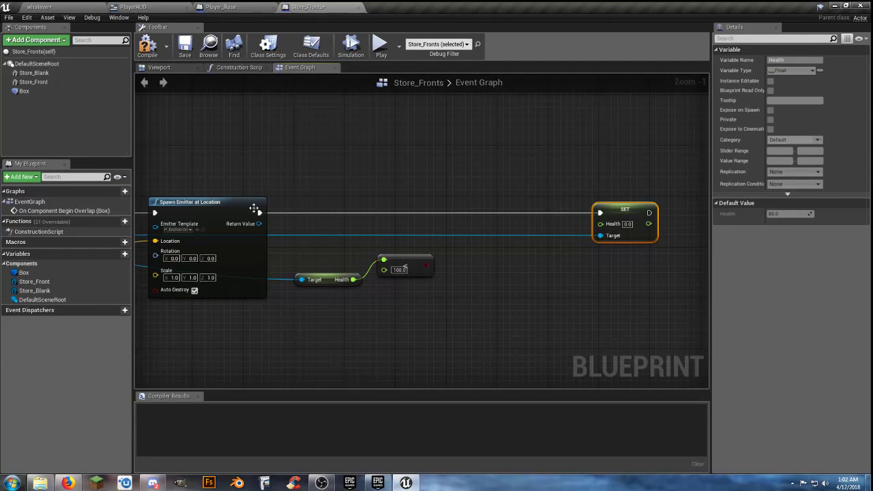
ctrl+drag(259, 213, 523, 215)
Insert a Branch after Spawn Emitter at Location, using the less-than result as its condition and its True output to run Set Health
click(521, 172)
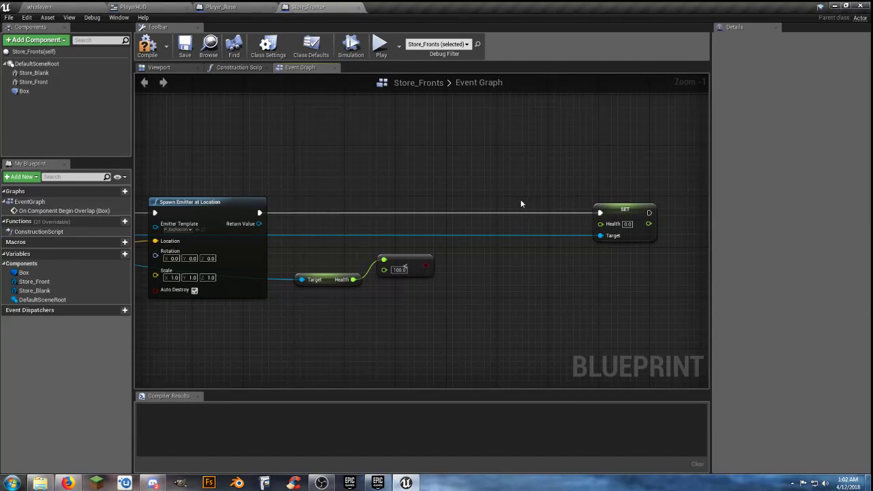
key(b)
click(514, 192)
drag(519, 204, 260, 213)
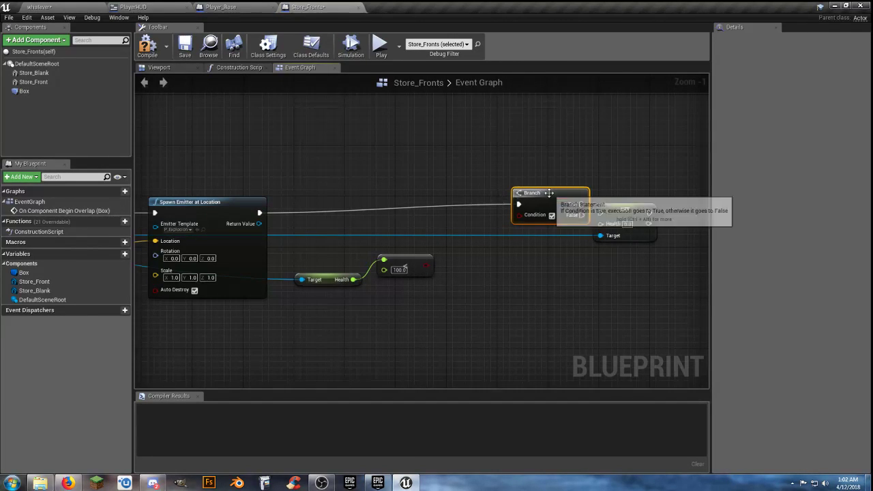
drag(552, 194, 519, 203)
drag(427, 266, 490, 228)
drag(539, 213, 599, 213)
Set the Set Health node's Health value to 100, and compile and save the Store_Fronts blueprint
click(627, 225)
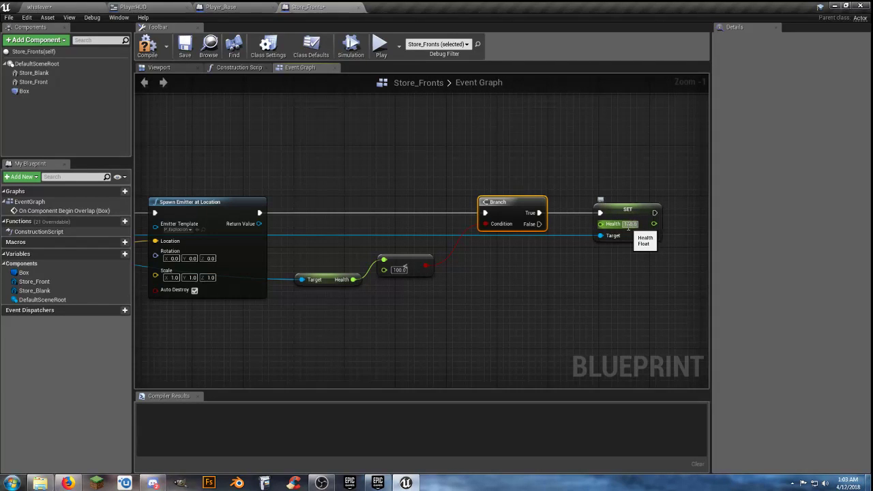
click(566, 274)
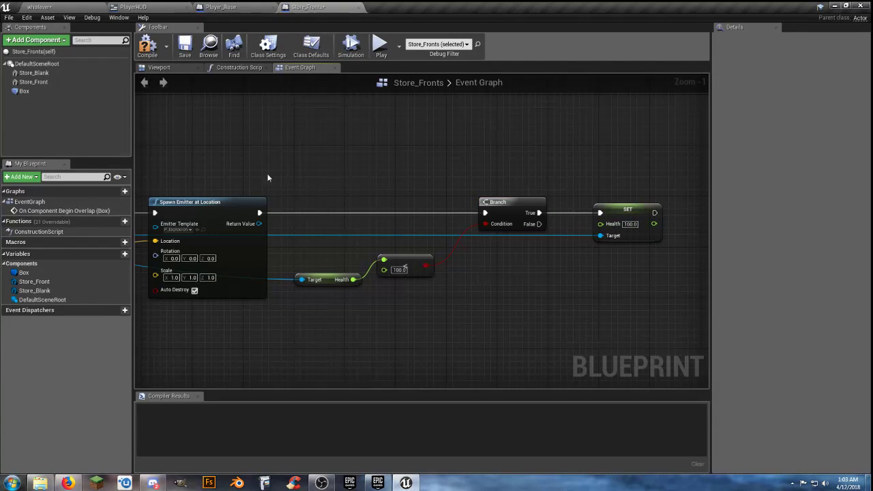
click(184, 46)
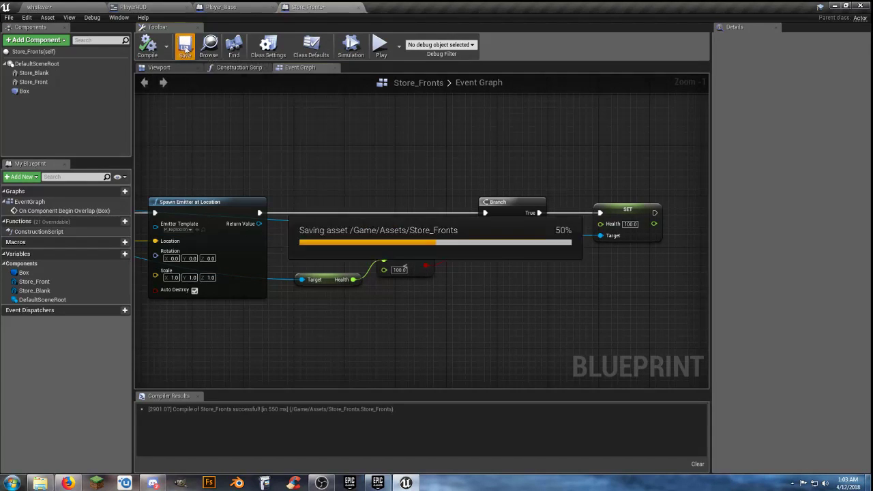
Play the level, walk the character through the store's door to test the health refill, and stop the session
click(68, 7)
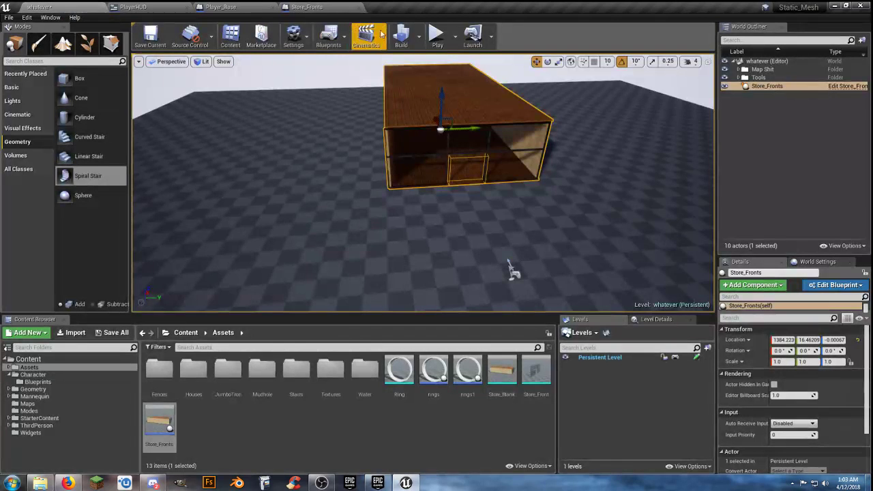
click(437, 38)
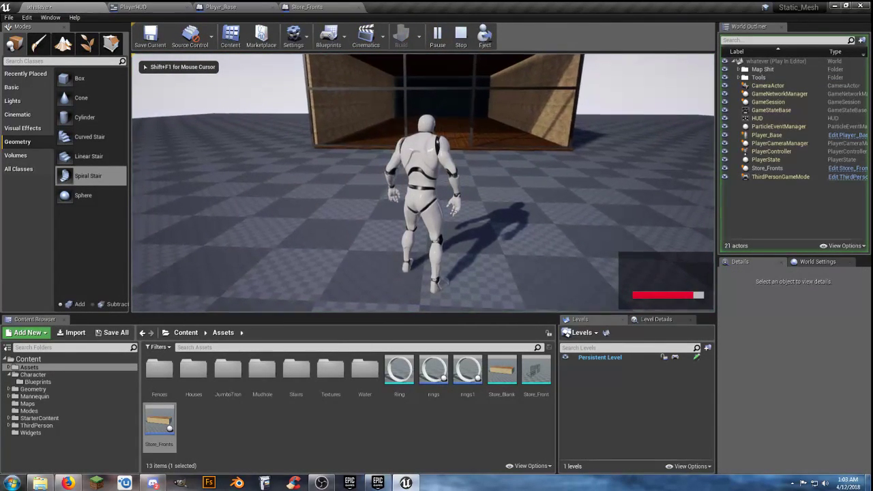
key(w)
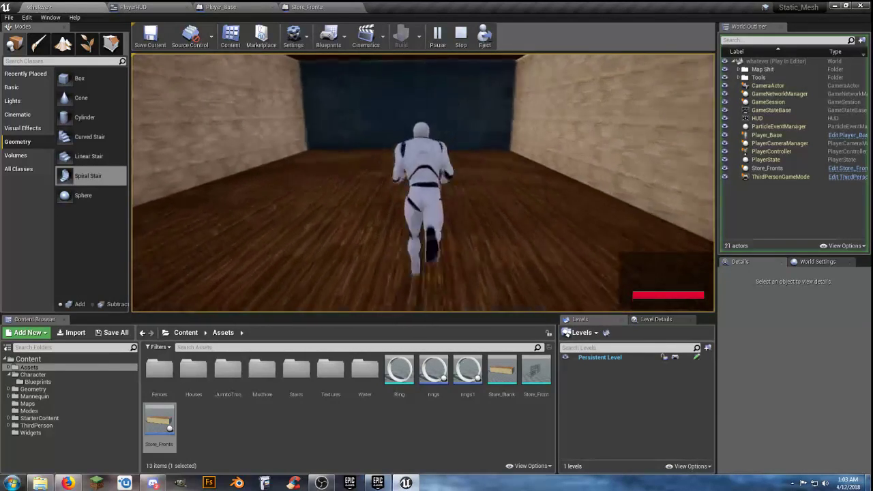
key(w)
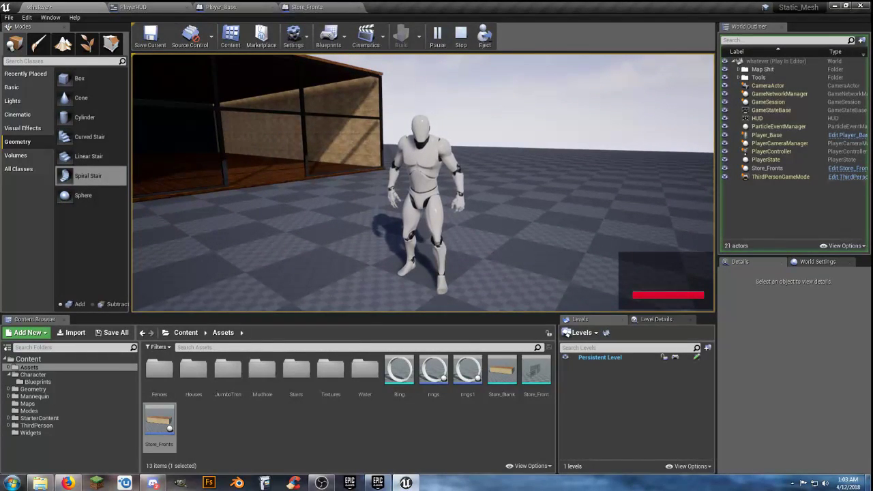
key(Escape)
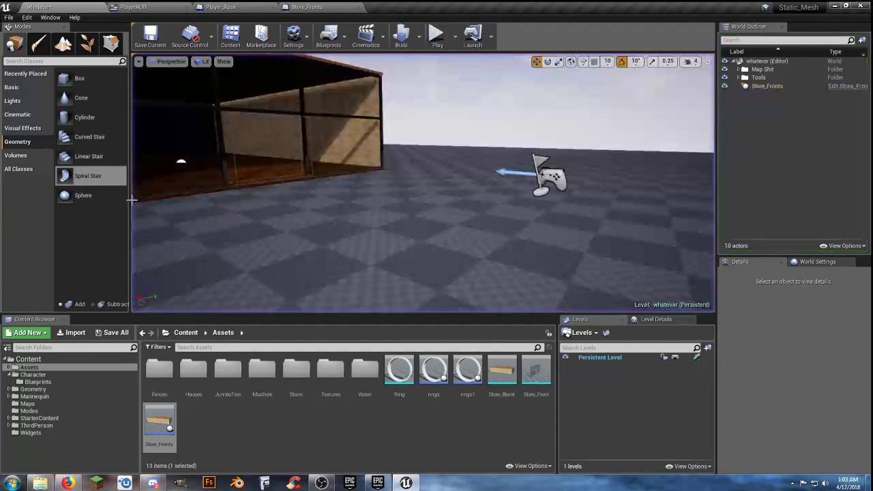
Open the Player_Base blueprint from the Character/Blueprints folder and view the character in its viewport
click(52, 381)
click(156, 376)
double_click(155, 375)
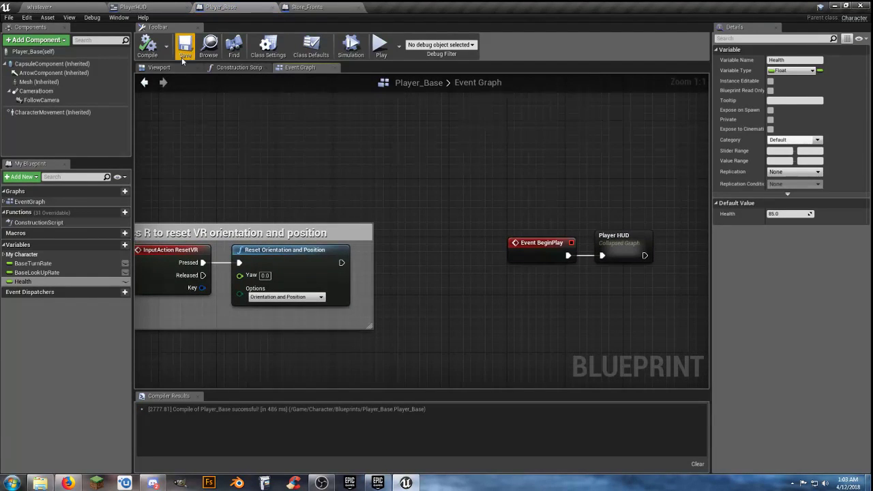
click(159, 67)
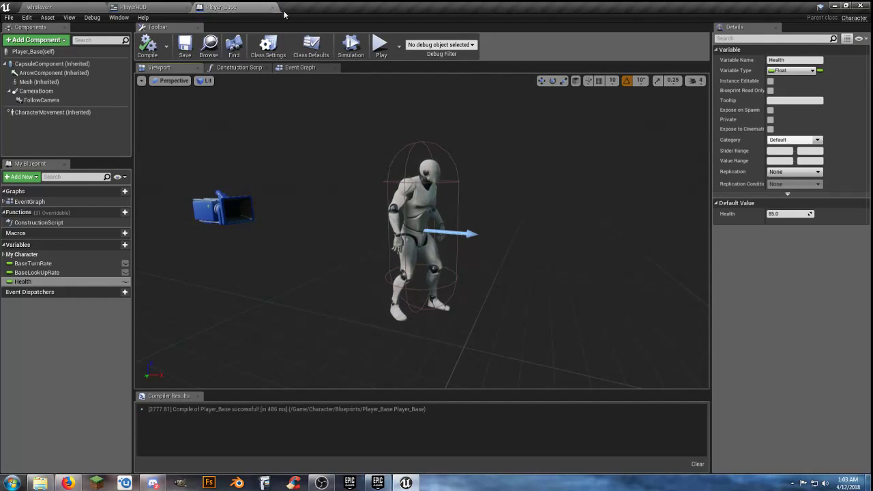
Close the open asset editors and return to the Character/Blueprints folder in the level editor
click(175, 11)
click(185, 6)
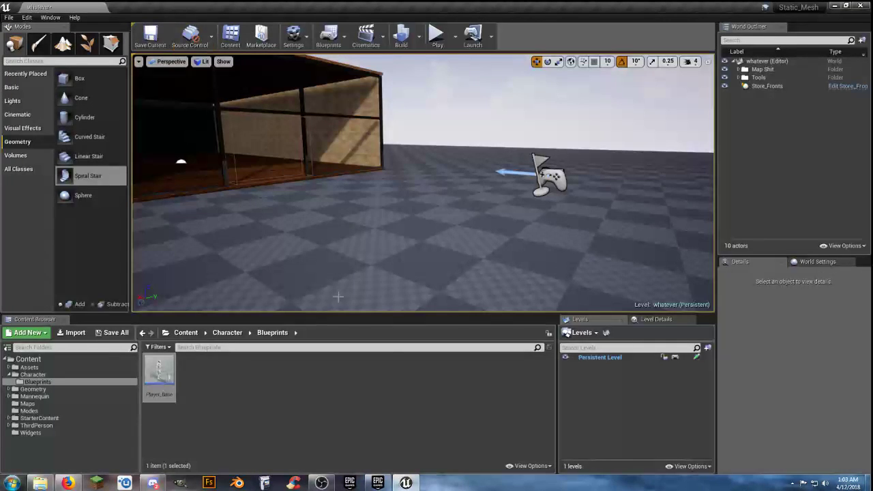
click(38, 376)
click(36, 382)
click(221, 381)
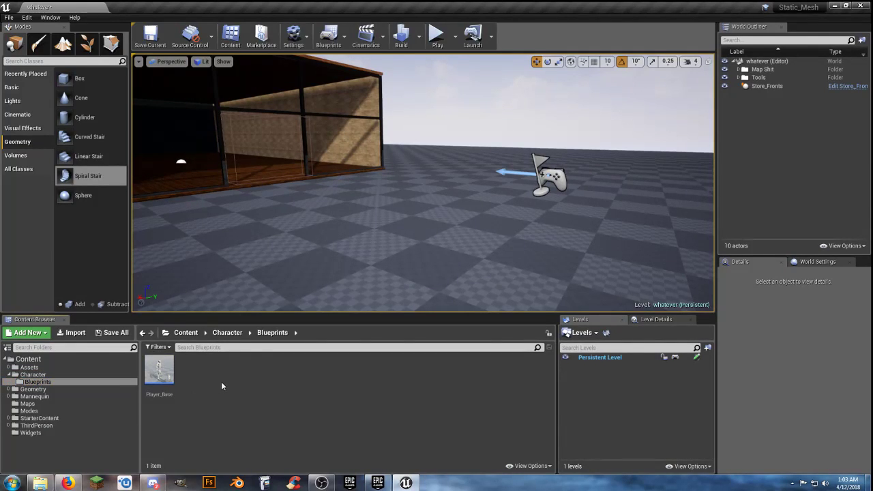
Duplicate the SK_Mannequin skeletal mesh in Mannequin/Character/Mesh and name the copy Blue_Dude
click(9, 396)
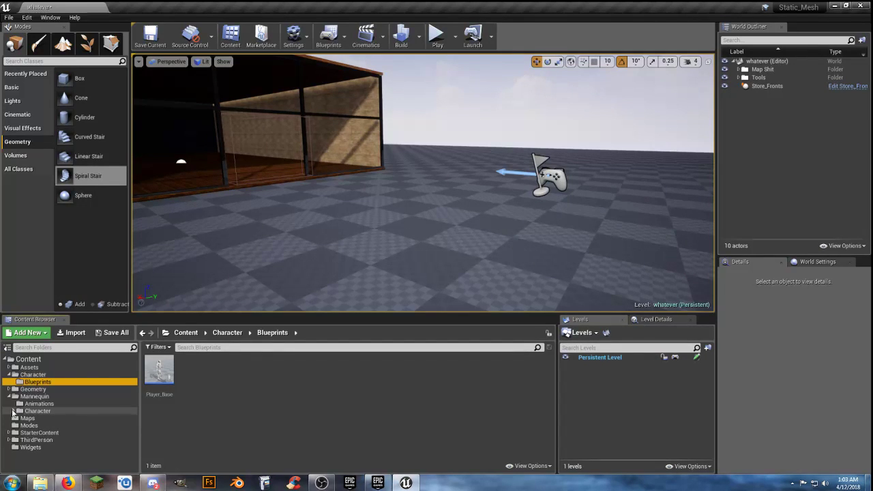
click(13, 411)
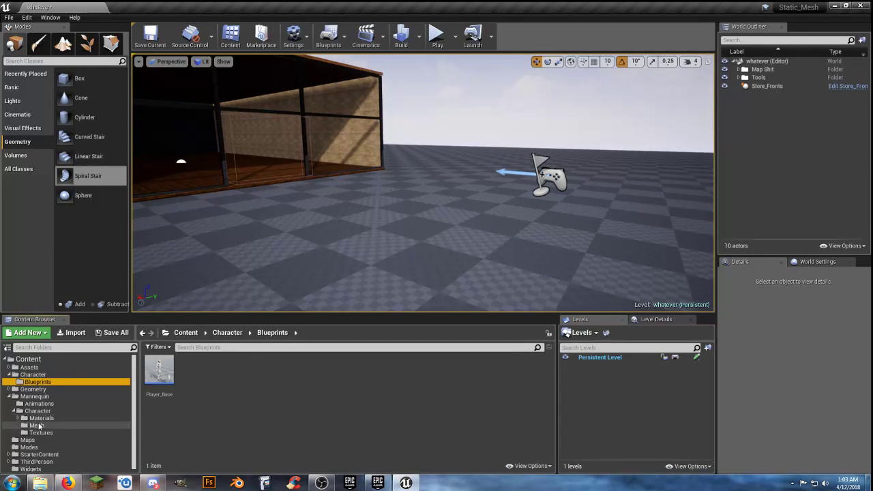
click(36, 426)
click(210, 436)
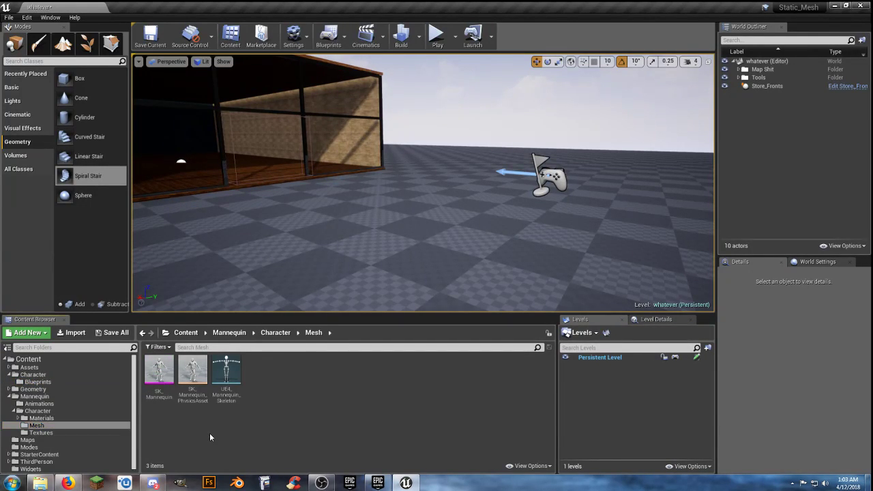
click(157, 374)
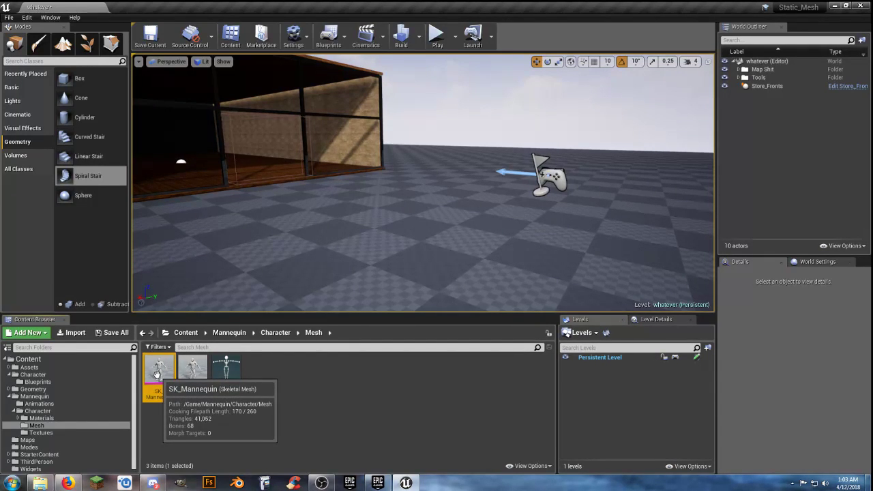
right_click(157, 373)
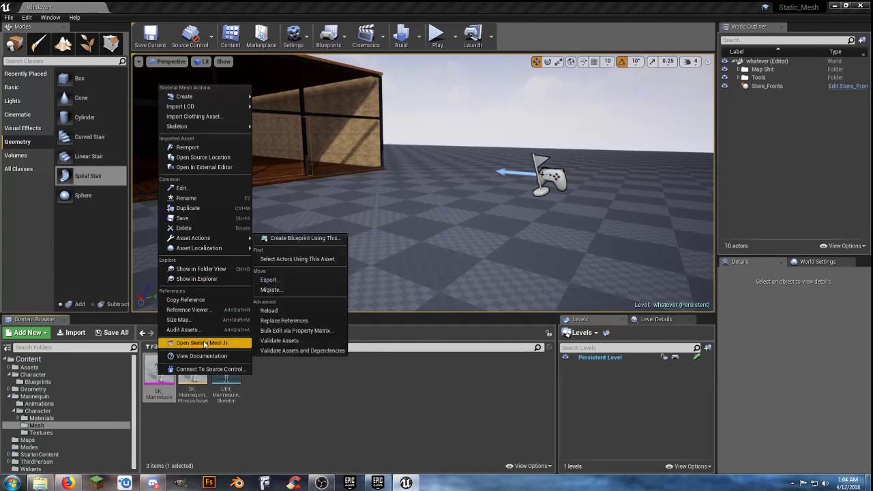
click(198, 210)
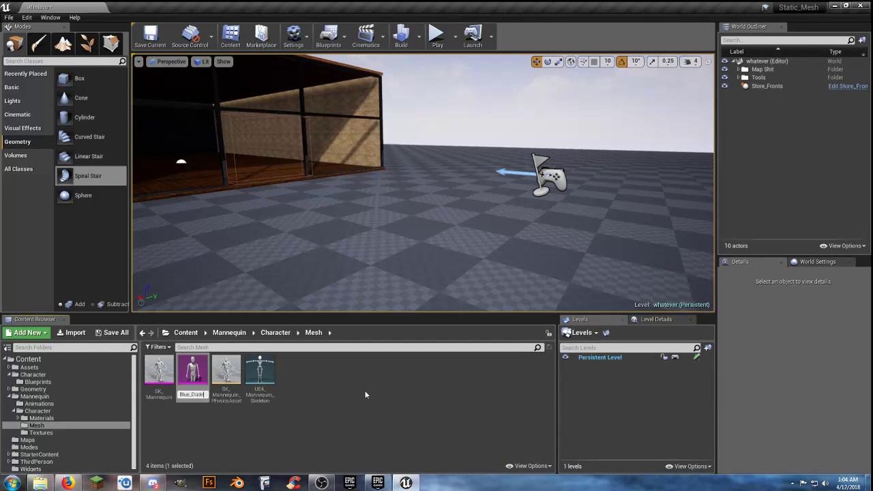
key(Return)
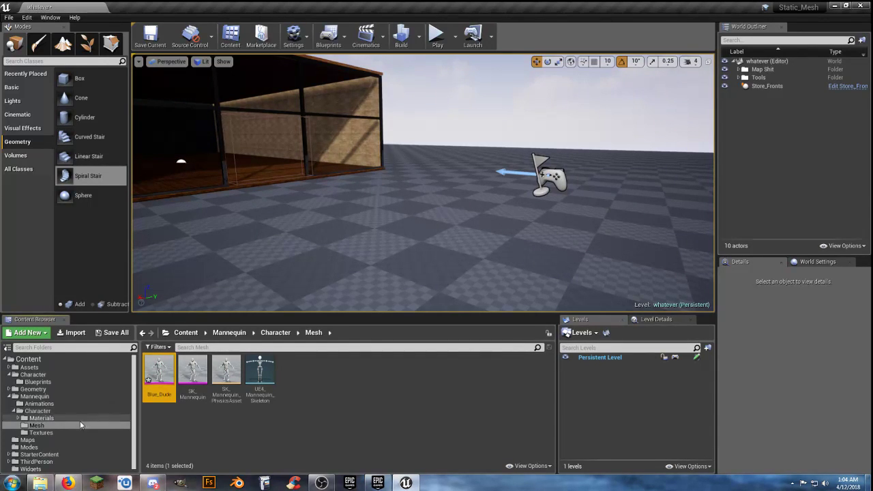
Duplicate the M_UE4Man_Body and M_UE4Man_ChestLogo materials in the Mannequin/Character/Materials folder
click(43, 418)
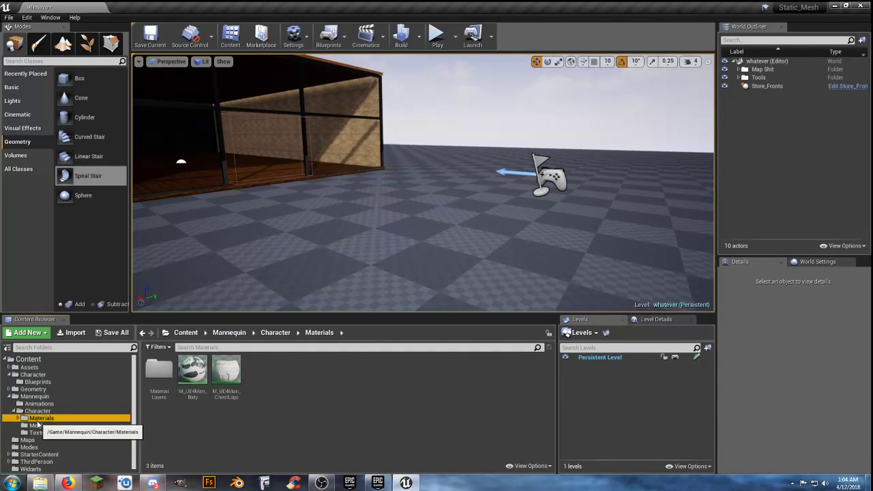
click(198, 374)
ctrl+click(214, 377)
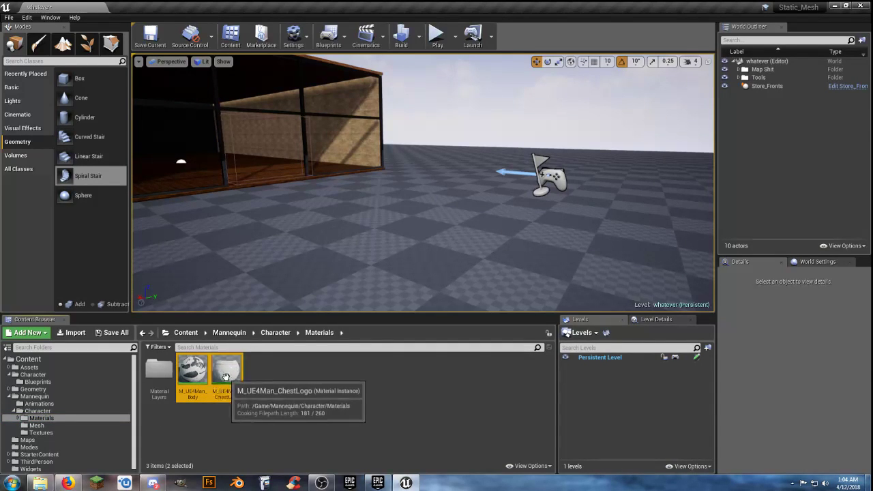
right_click(234, 378)
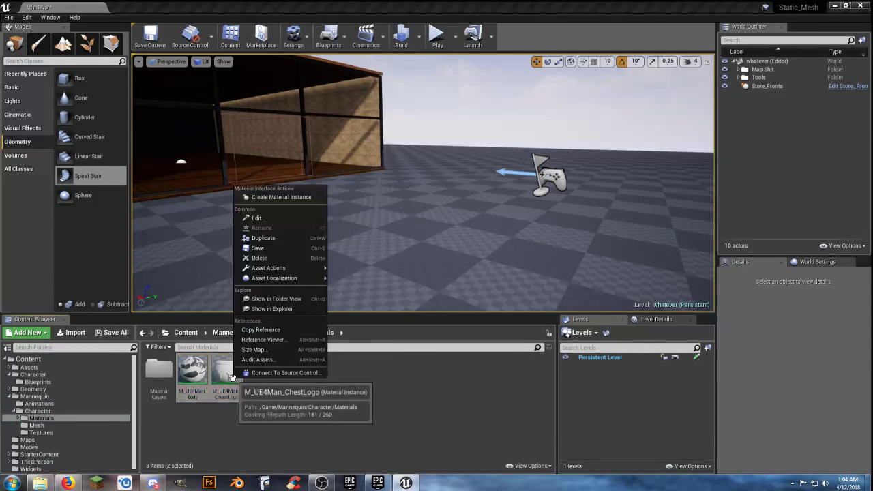
click(253, 238)
click(354, 434)
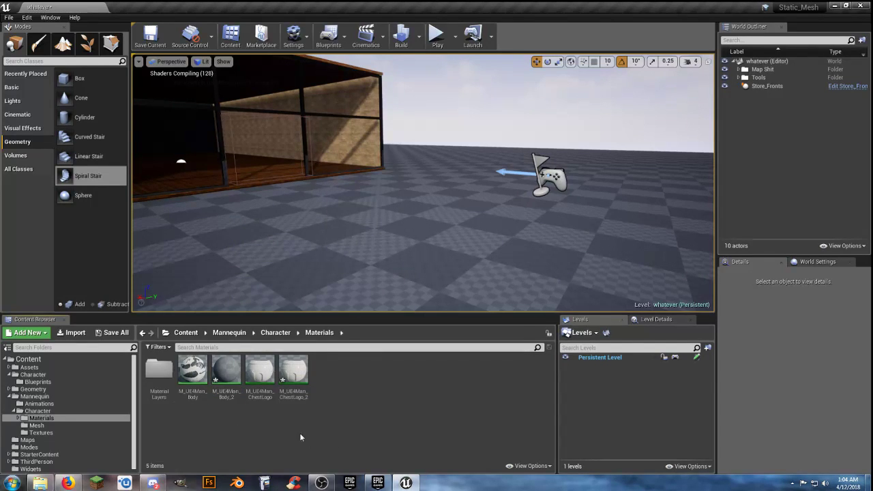
Rename the duplicated body material as Blue_Body
click(227, 395)
key(F2)
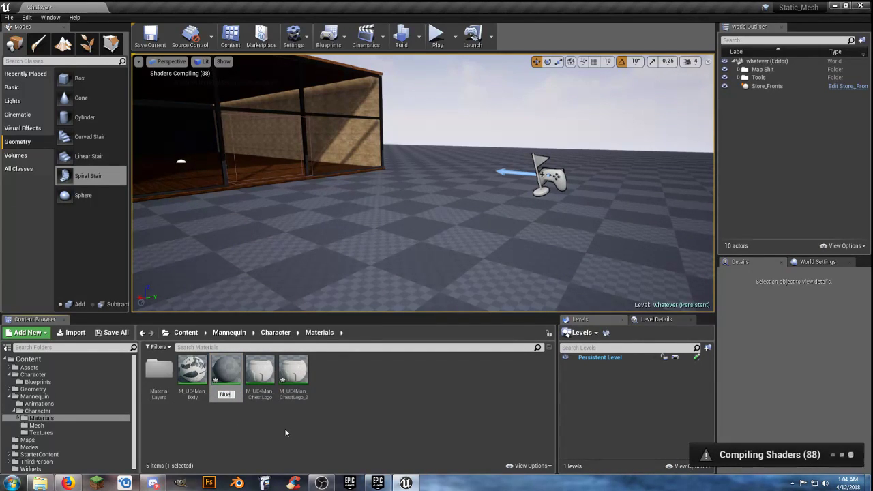
text(Blue_Body)
key(Return)
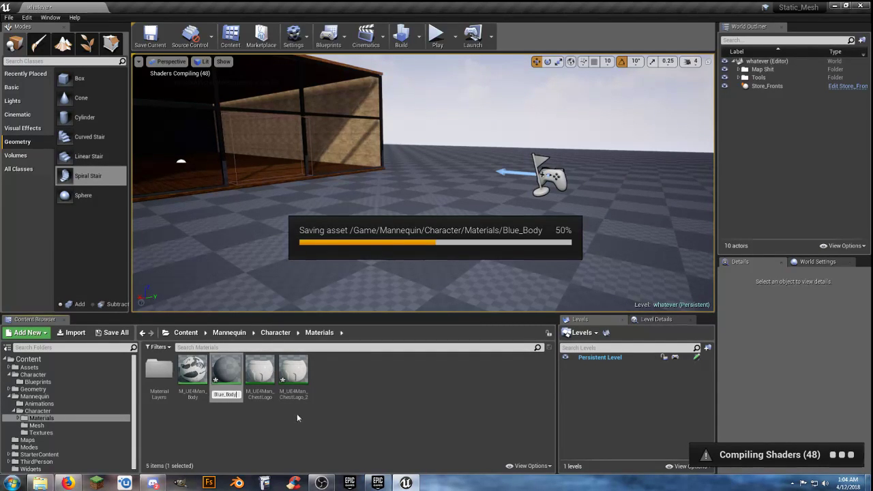
Rename the duplicated chest logo material instance as Blue_LOGO
click(291, 398)
key(F2)
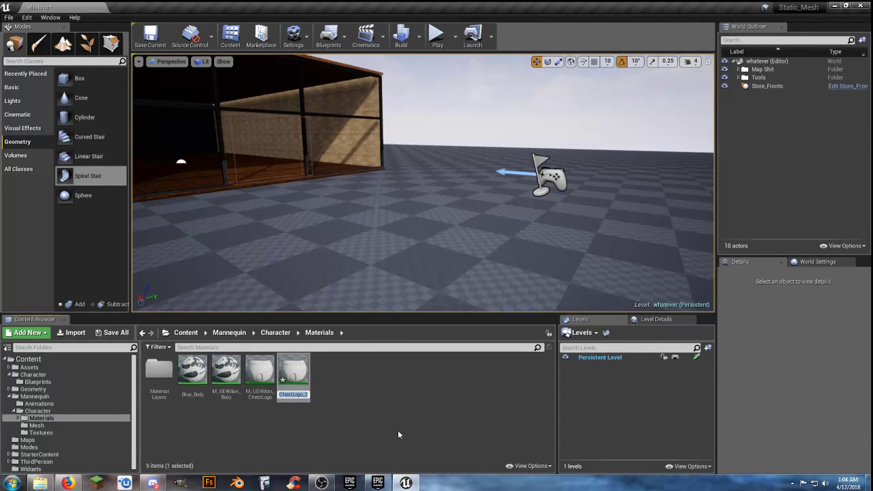
text(Blue_)
key(BackSpace)
key(BackSpace)
key(BackSpace)
text(ue)
key(BackSpace)
text(_LOGO)
key(Return)
click(247, 438)
Open the Blue_Body material, dock its editor beside the level editor, and return to the level
double_click(192, 372)
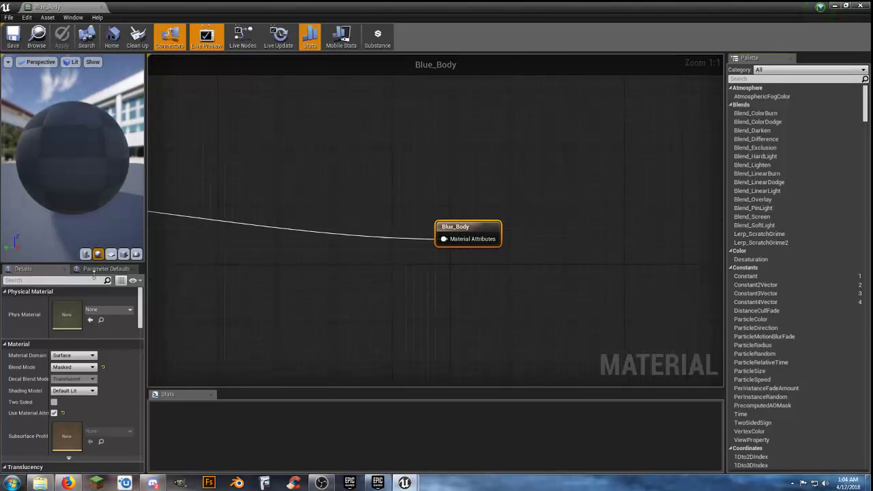
drag(70, 10, 193, 12)
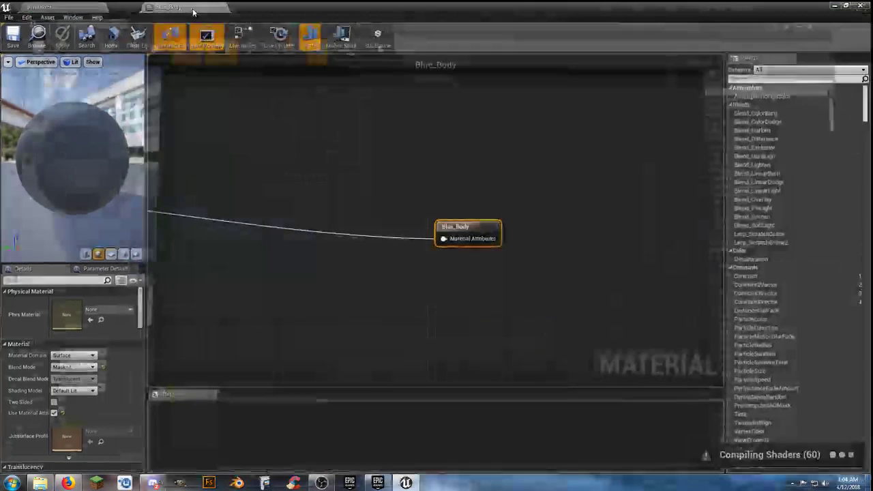
click(39, 7)
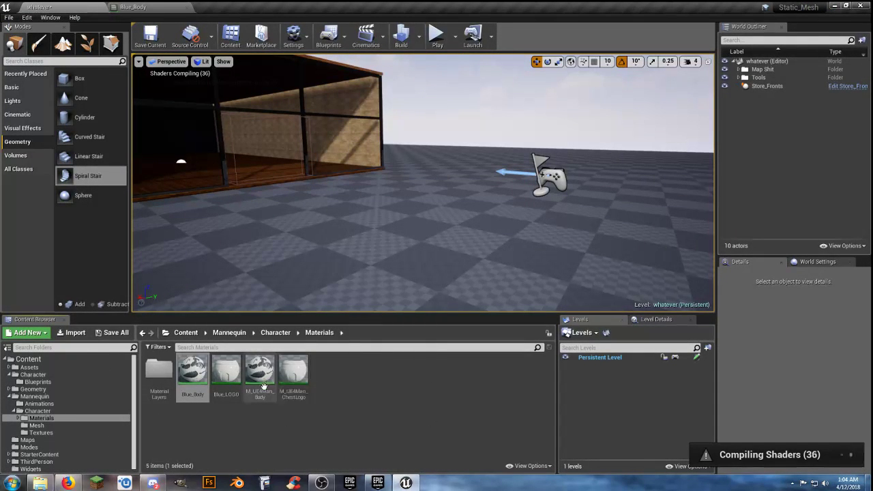
Override BodyColor in the Blue_LOGO material instance with blue, hex sRGB 5262B300, and store that colour among the picker's saved swatches
double_click(225, 375)
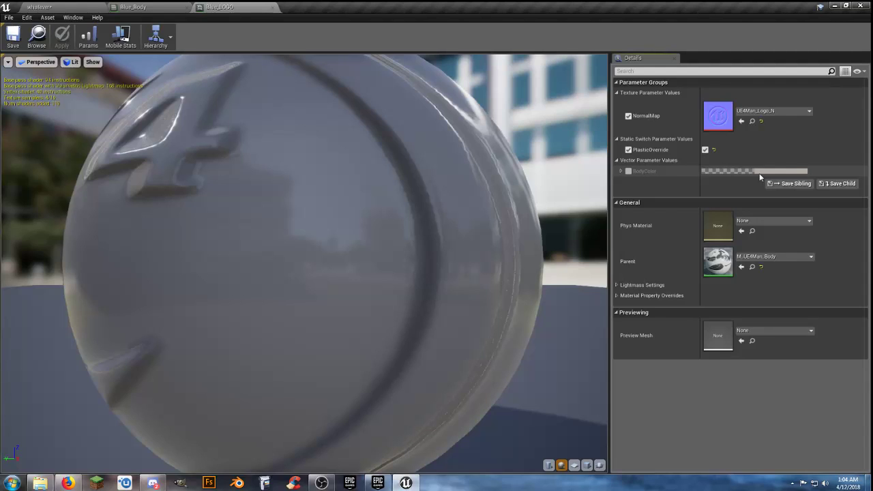
click(628, 171)
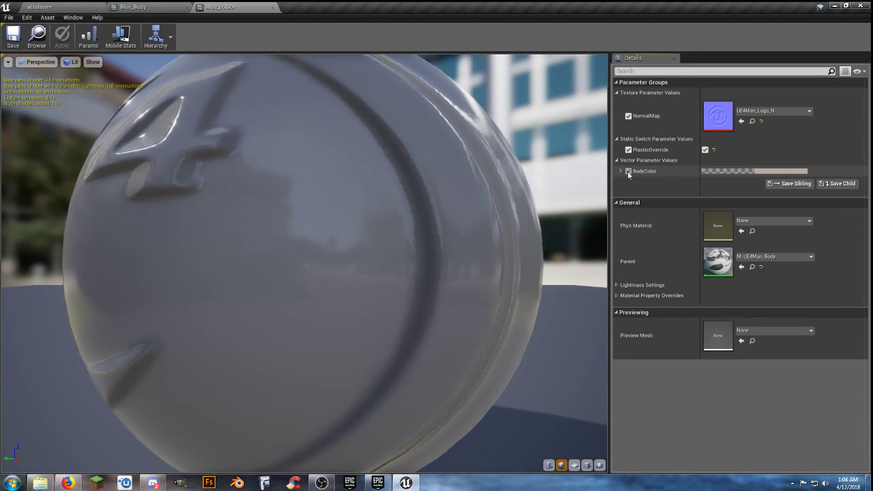
click(773, 172)
mouse_move(621, 219)
mouse_down()
mouse_move(601, 210)
mouse_move(605, 219)
mouse_up()
drag(737, 234, 629, 194)
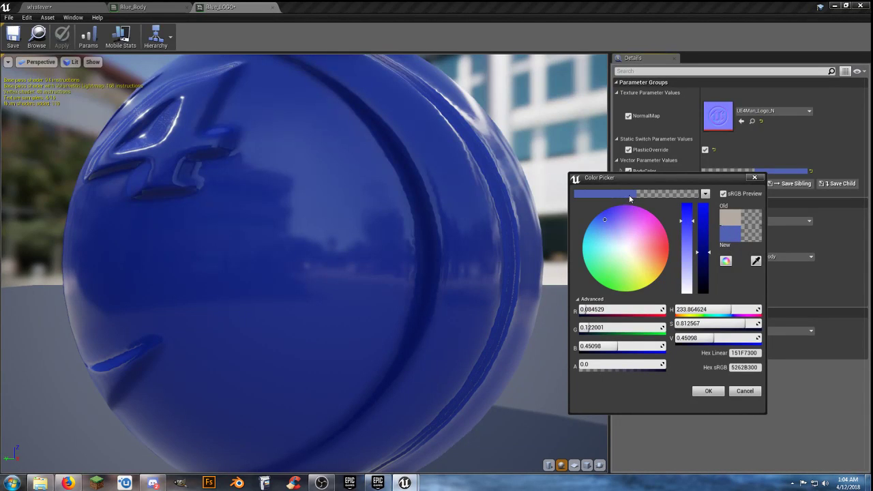
Accept the blue BodyColor, then save and close the Blue_LOGO material instance
click(707, 391)
click(13, 37)
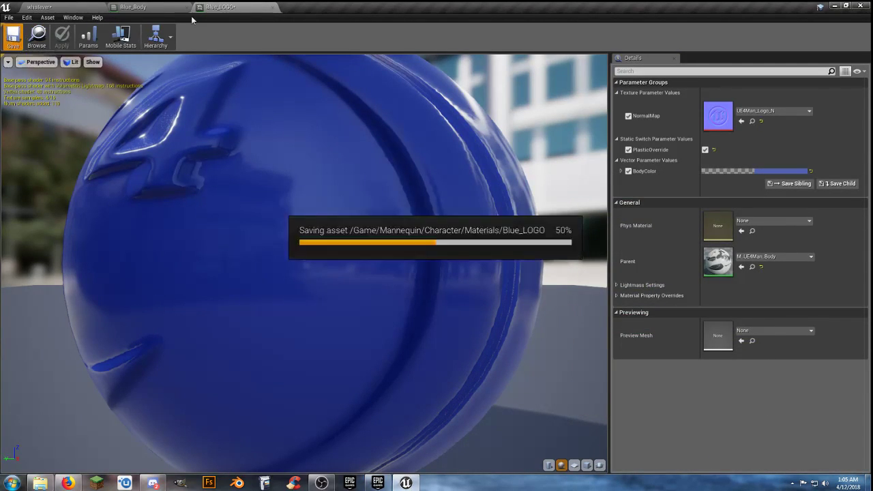
click(272, 7)
Set the BodyColor parameter's default value in Blue_Body to the same blue, hex sRGB 5262B300, and close the saved material
right_drag(251, 267, 587, 325)
right_drag(224, 184, 557, 316)
right_drag(251, 179, 453, 235)
click(309, 180)
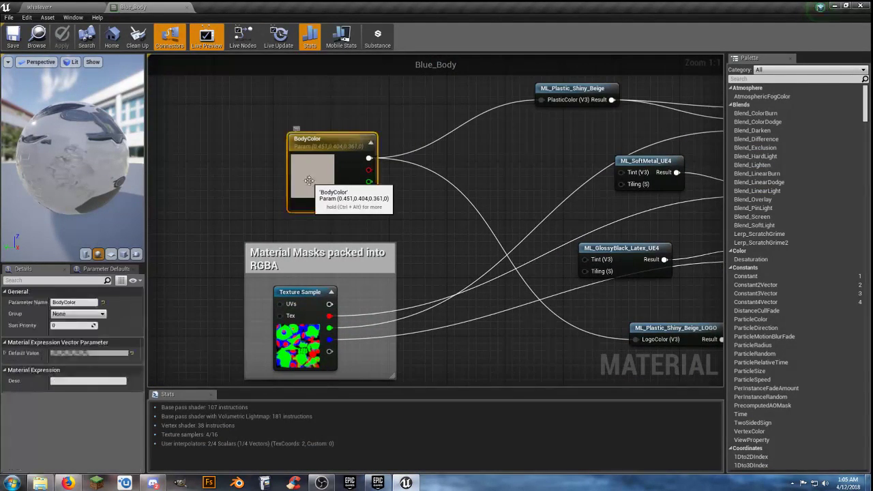
click(103, 353)
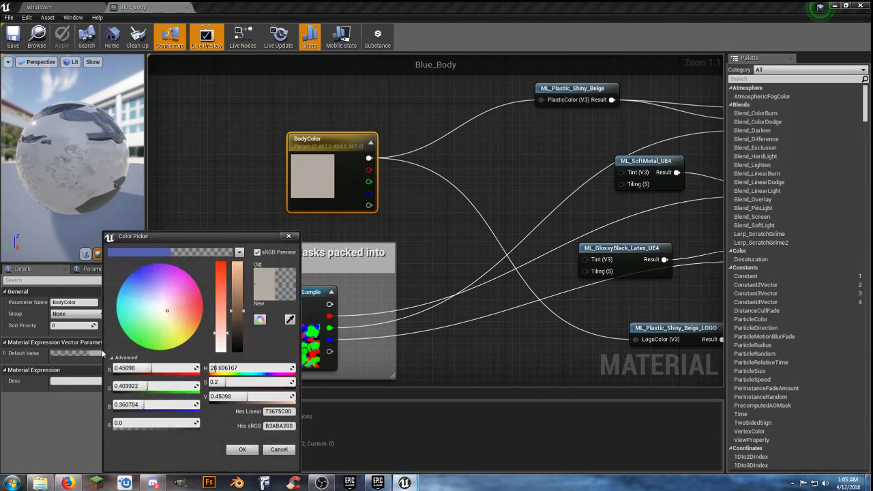
click(139, 278)
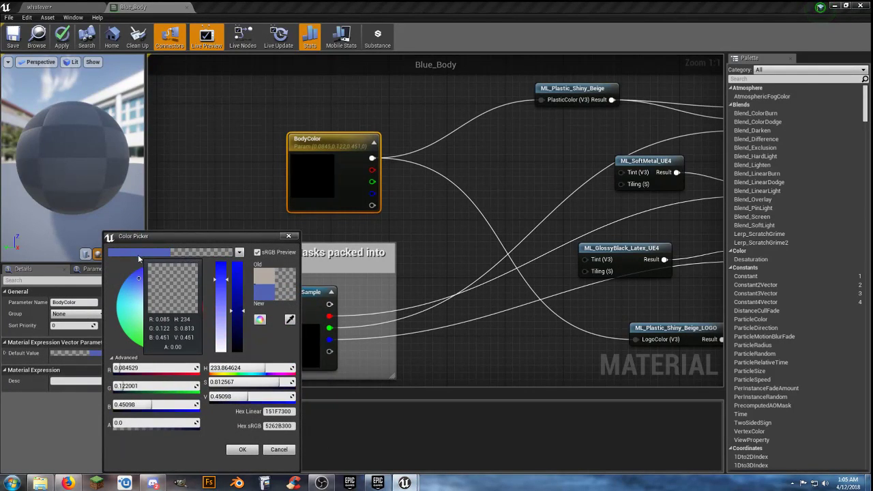
click(242, 449)
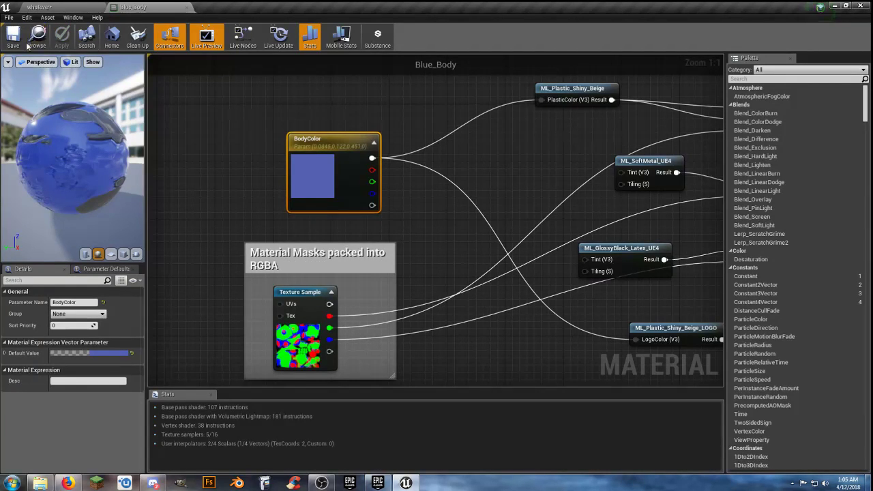
click(187, 9)
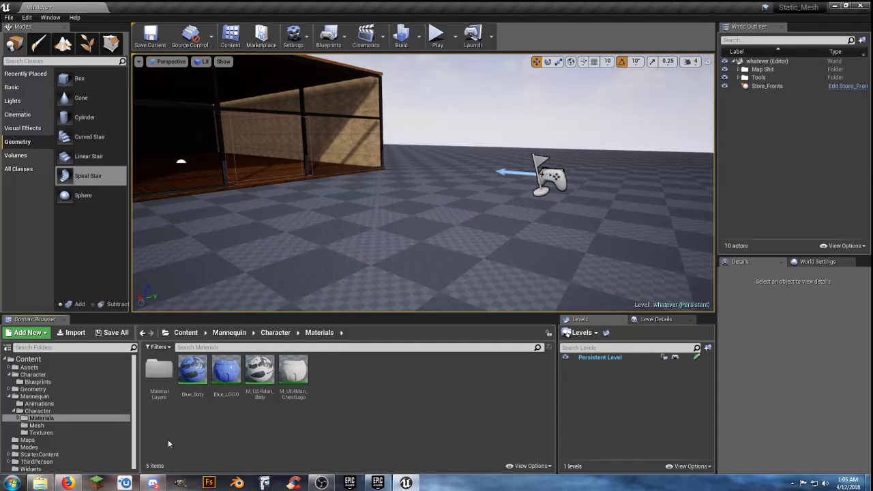
Open the Blue_Dude skeletal mesh from the Mannequin Mesh folder and assign Blue_Body to its Element 0 material slot
click(60, 425)
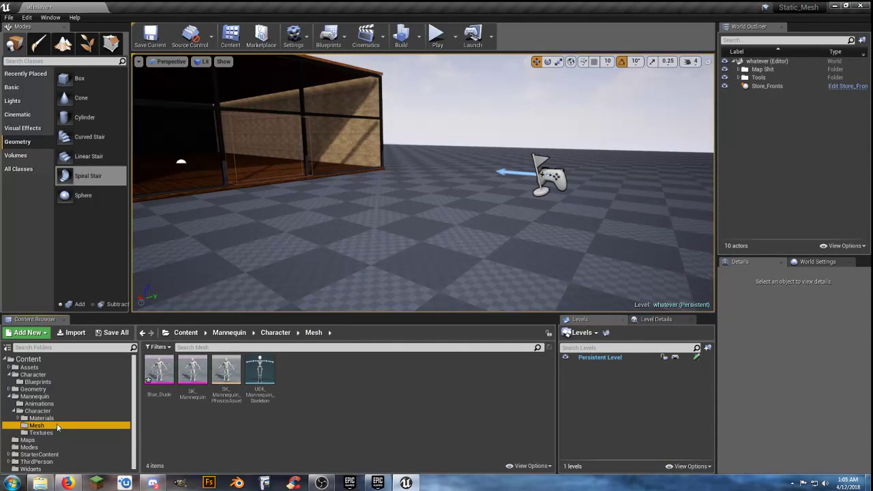
double_click(158, 367)
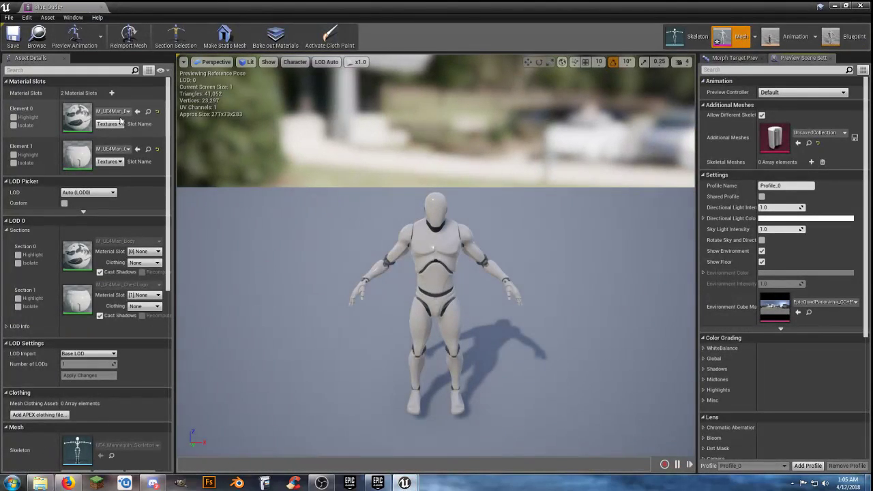
click(113, 111)
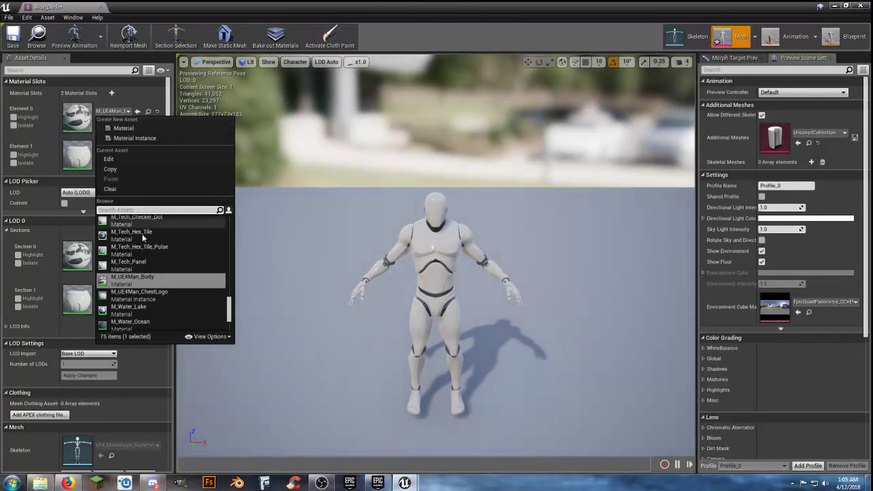
scroll(164, 264, up, 5)
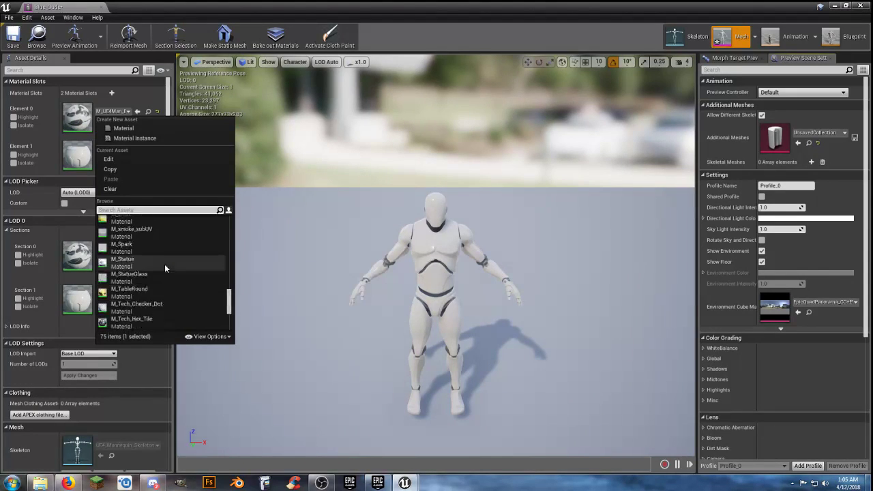
text(bl)
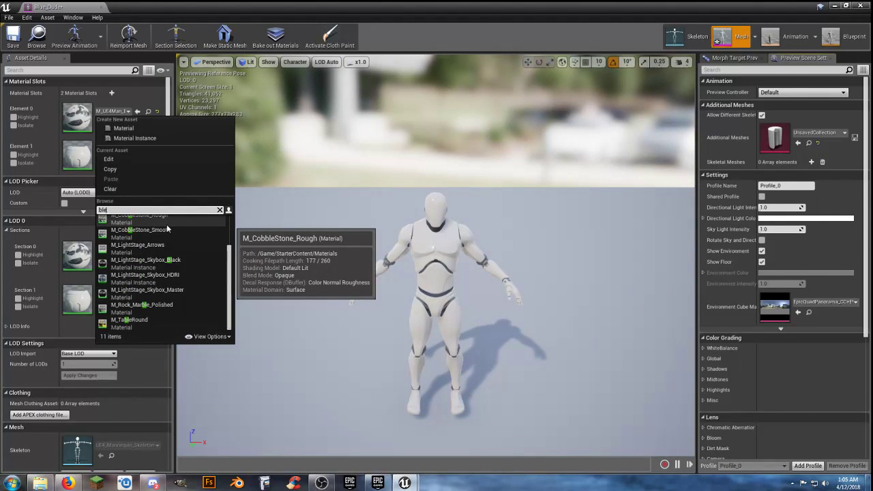
text(e)
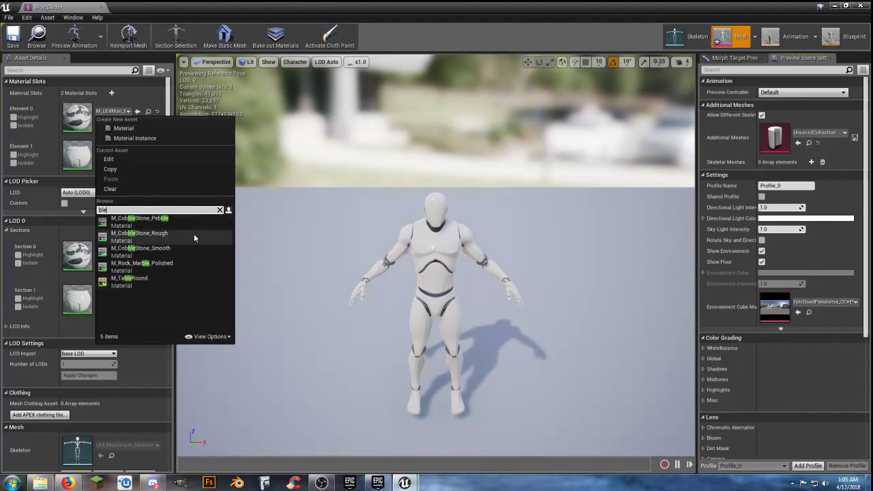
click(127, 111)
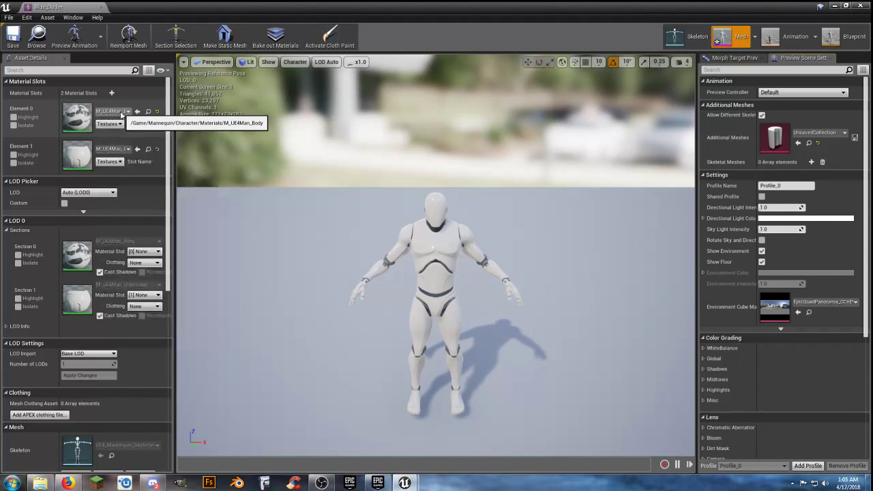
click(124, 112)
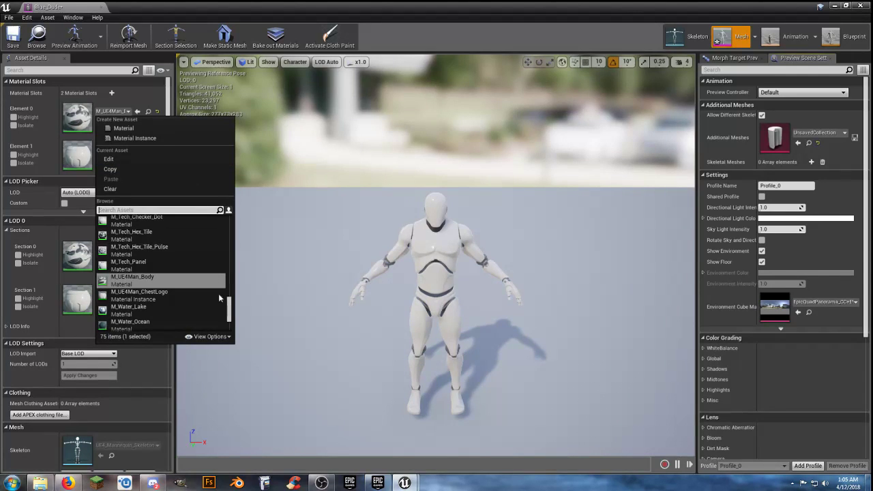
drag(230, 304, 236, 215)
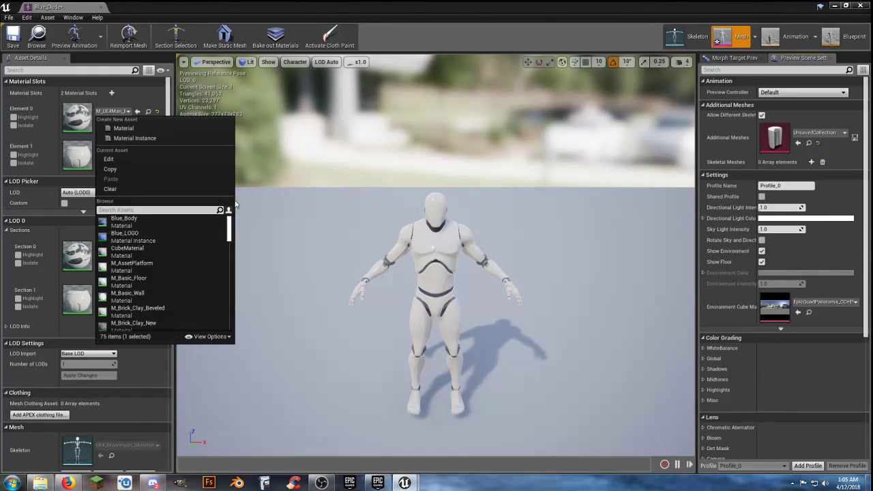
click(123, 221)
Assign Blue_LOGO to Blue_Dude's Element 1 material slot, then close the mesh and save all modified content
click(123, 148)
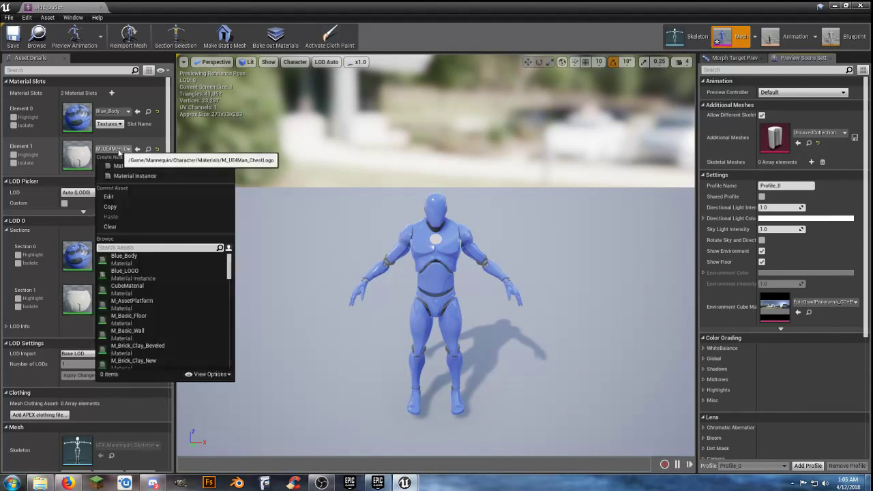
drag(232, 337, 231, 254)
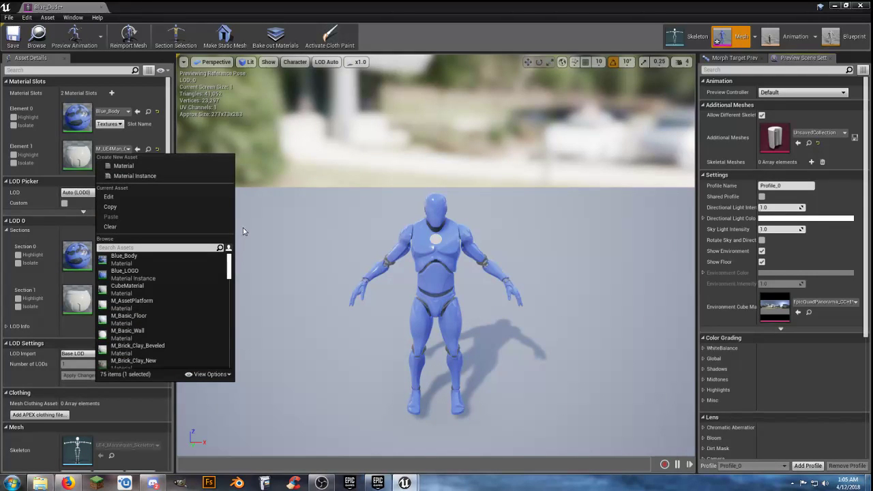
click(136, 273)
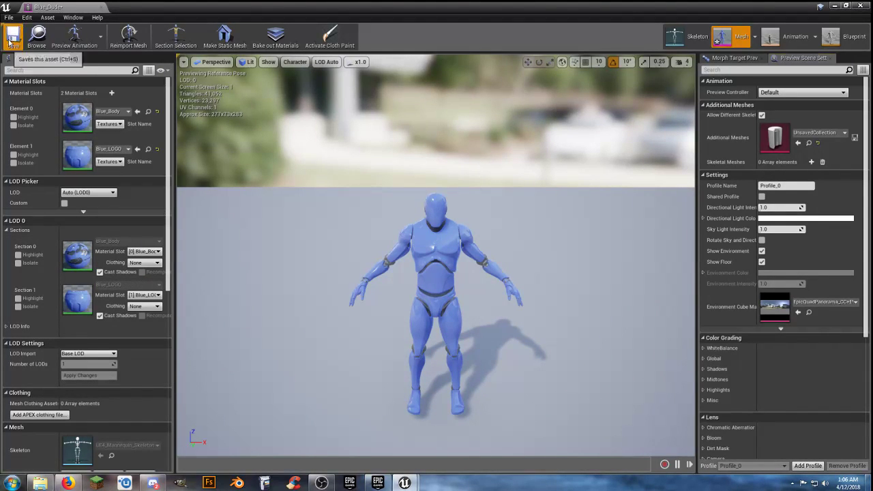
click(97, 7)
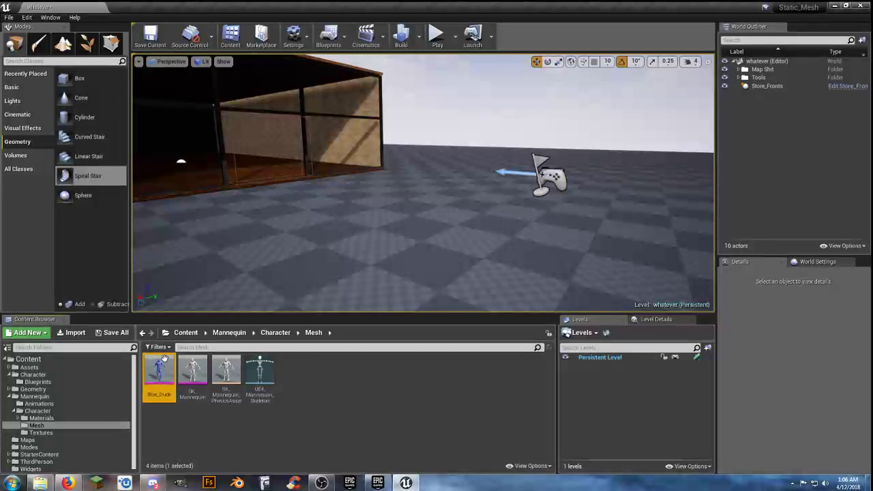
click(115, 333)
click(506, 328)
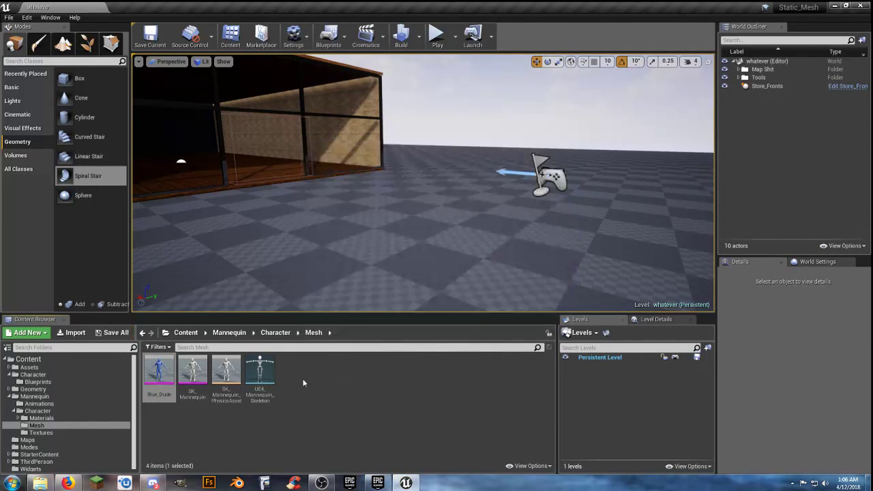
Create a child blueprint class of Player_Base in the Character Blueprints folder and name it BLue_Player
click(45, 383)
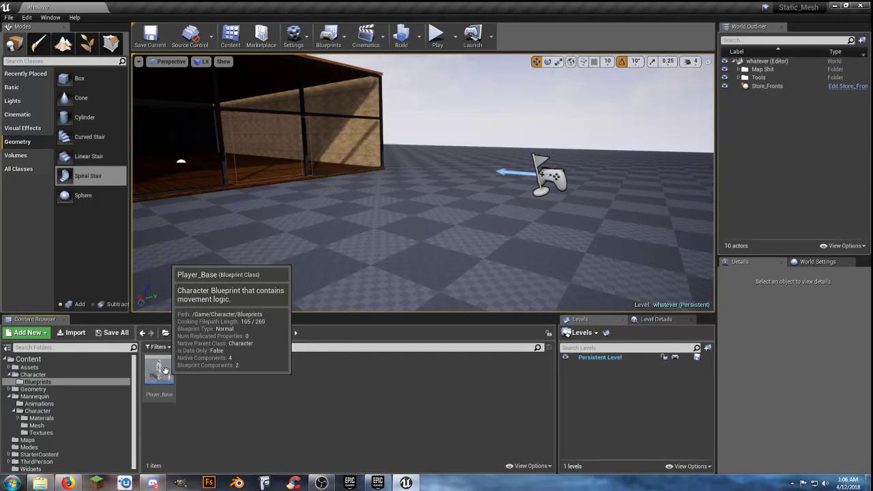
right_click(165, 370)
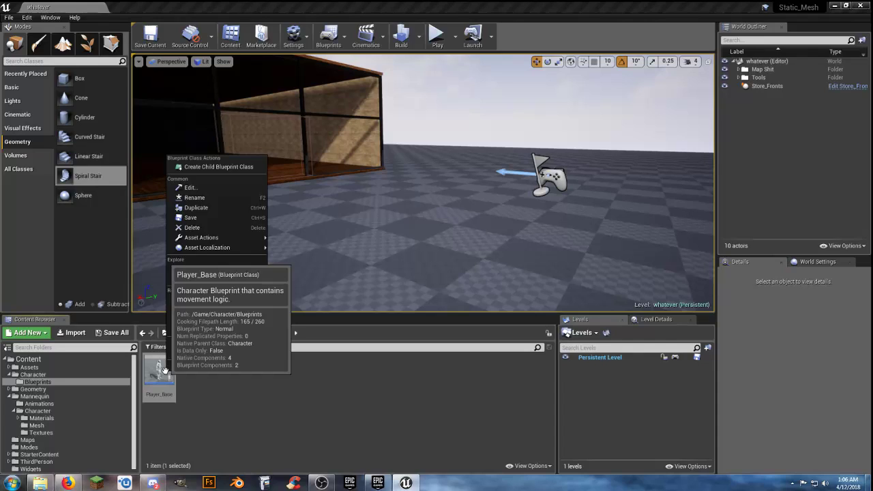
click(244, 169)
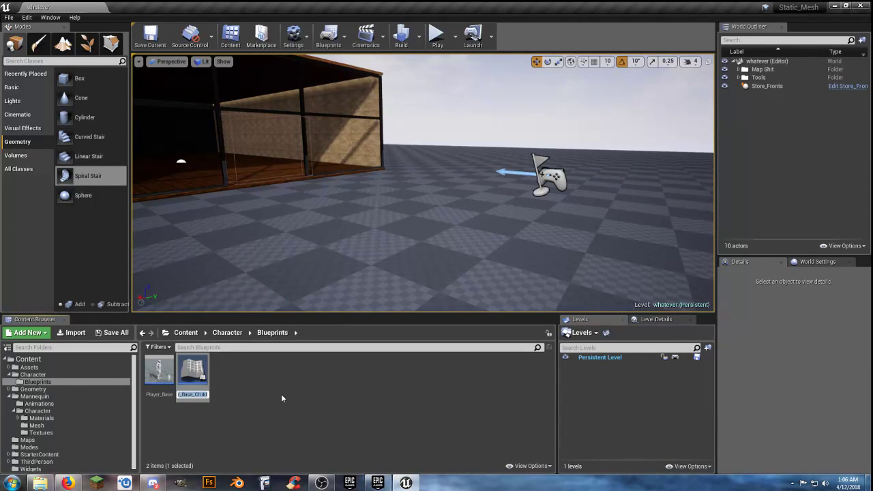
text(BLue_Player)
key(Return)
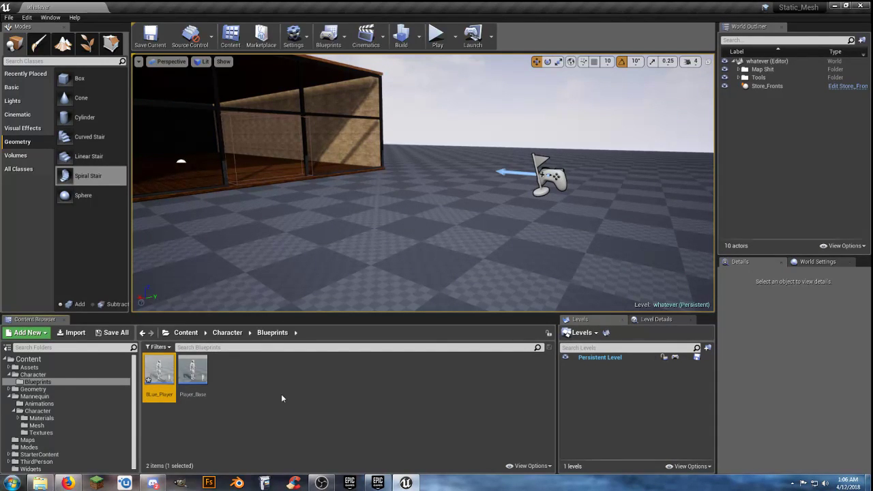
Open BLue_Player, view its event graph, and set the inherited Mesh component's skeletal mesh to Blue_Dude
double_click(161, 374)
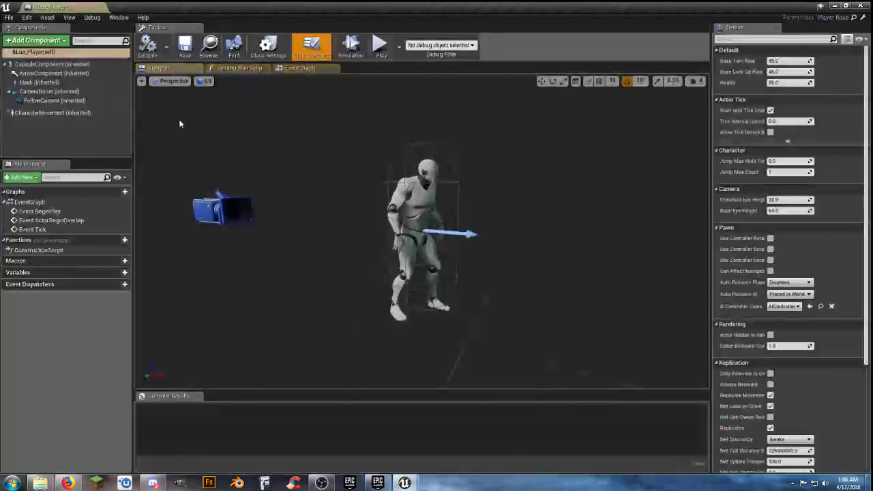
click(300, 67)
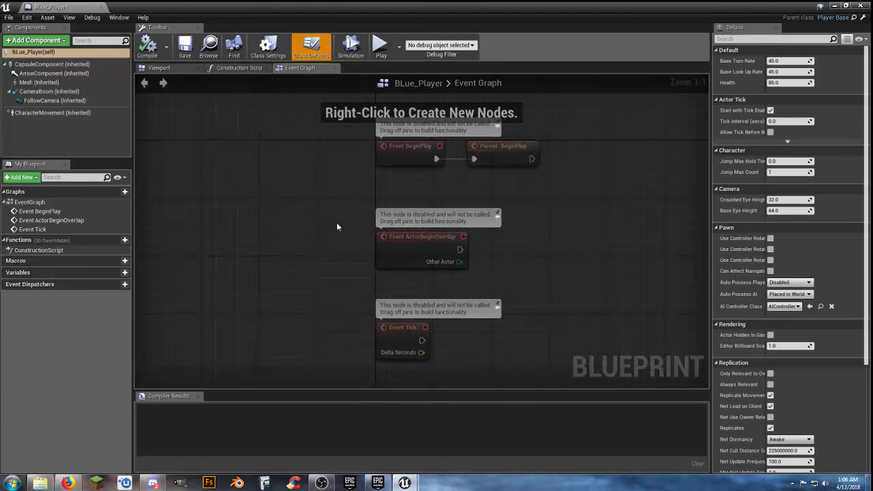
scroll(492, 231, down, 5)
scroll(513, 226, up, 5)
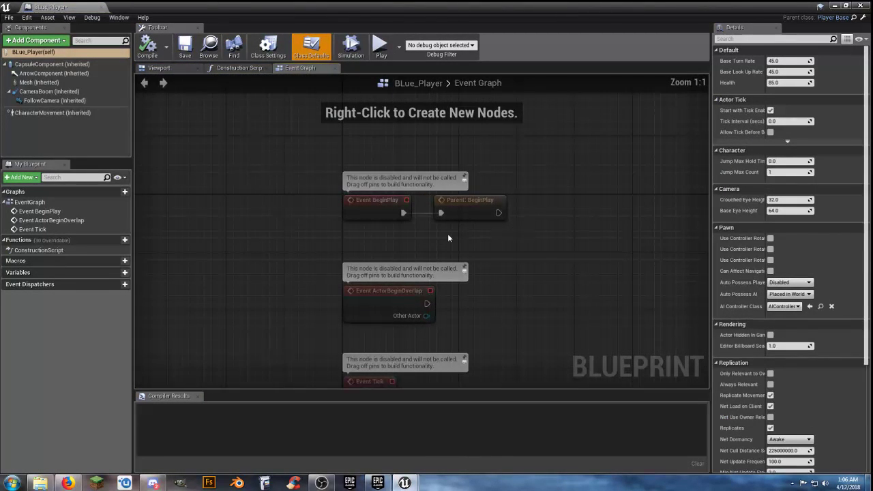
click(167, 68)
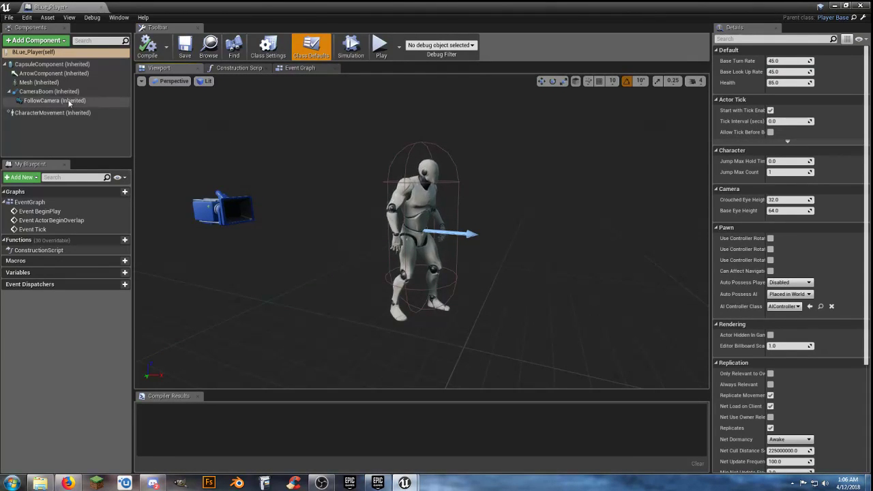
click(38, 82)
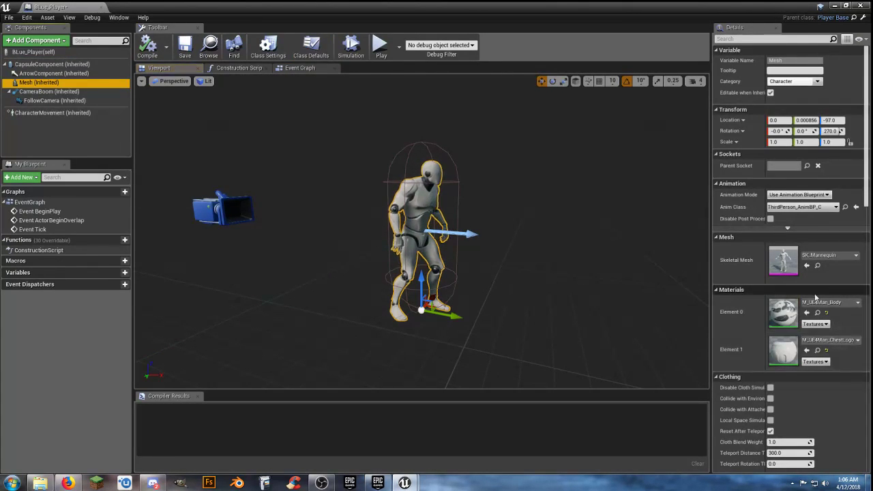
click(833, 258)
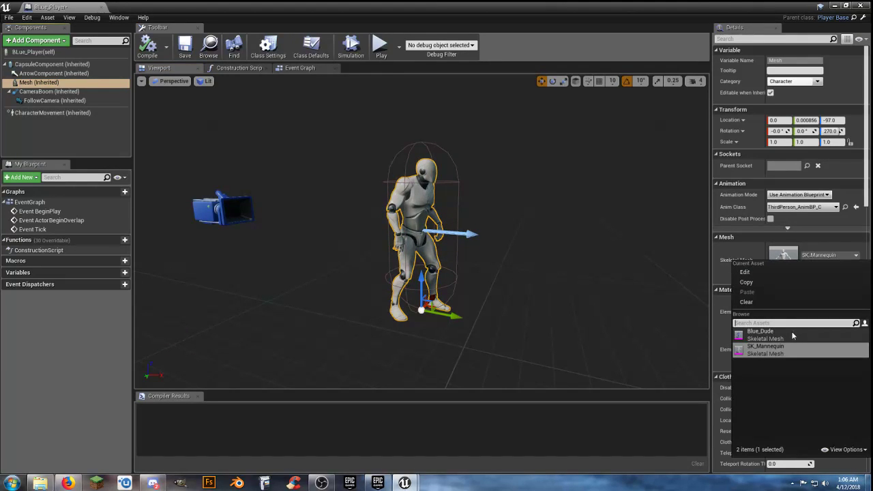
click(793, 336)
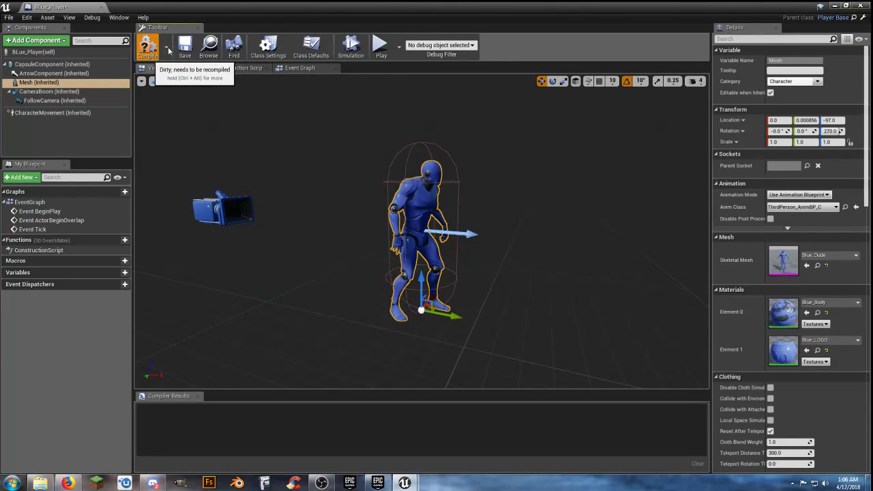
Compile and save the BLue_Player blueprint, then close it and return to the level
click(150, 48)
click(185, 46)
click(101, 8)
click(376, 397)
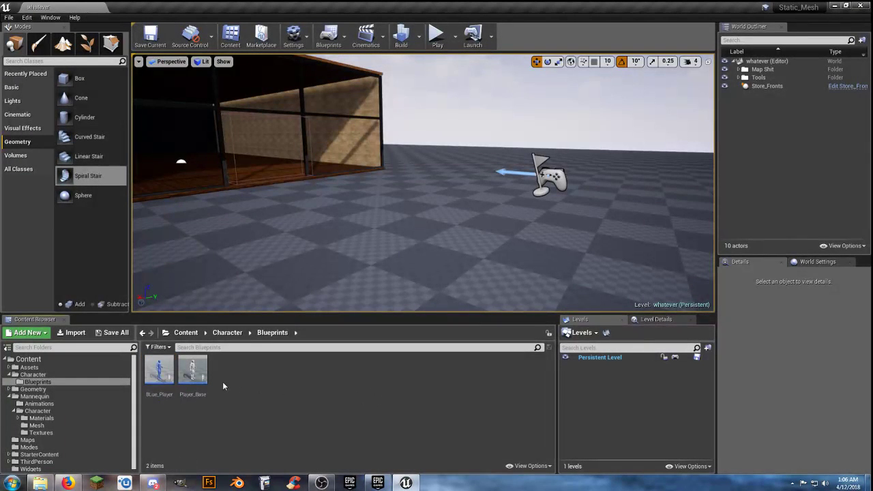
Play-test the level with the current pawn and again with the game mode's Default Pawn Class set to BLue_Player
click(437, 39)
key(Escape)
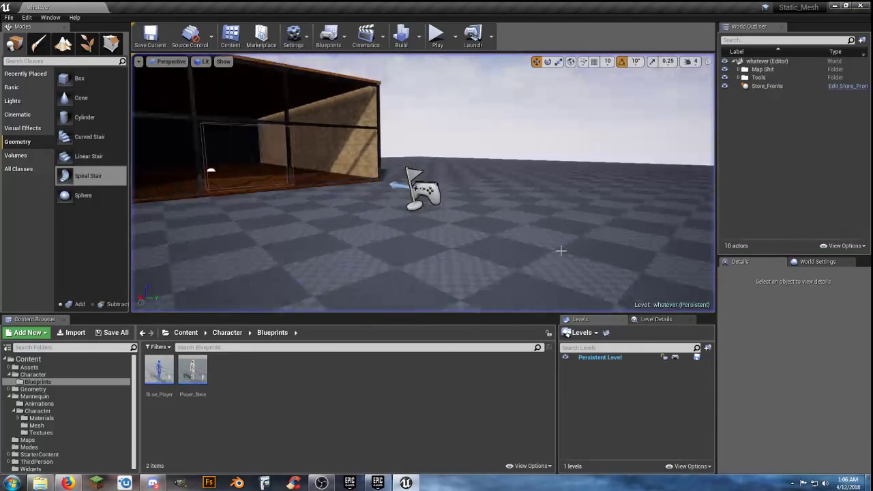
click(818, 262)
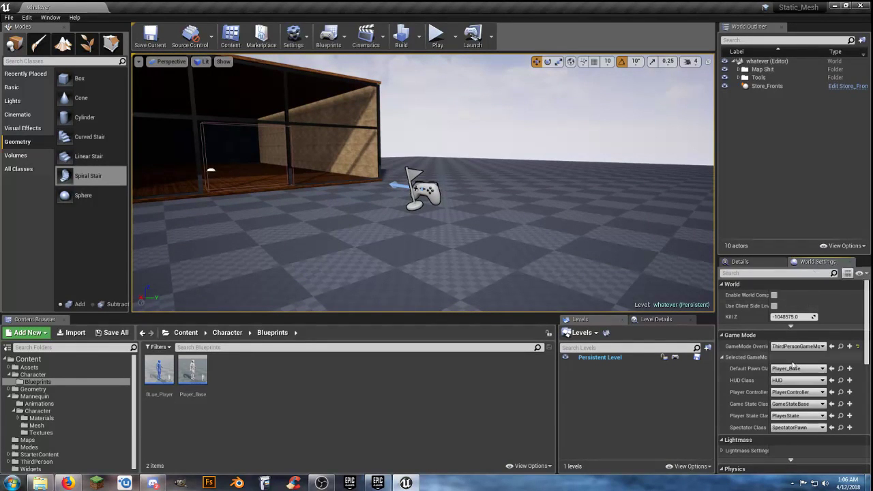
click(795, 369)
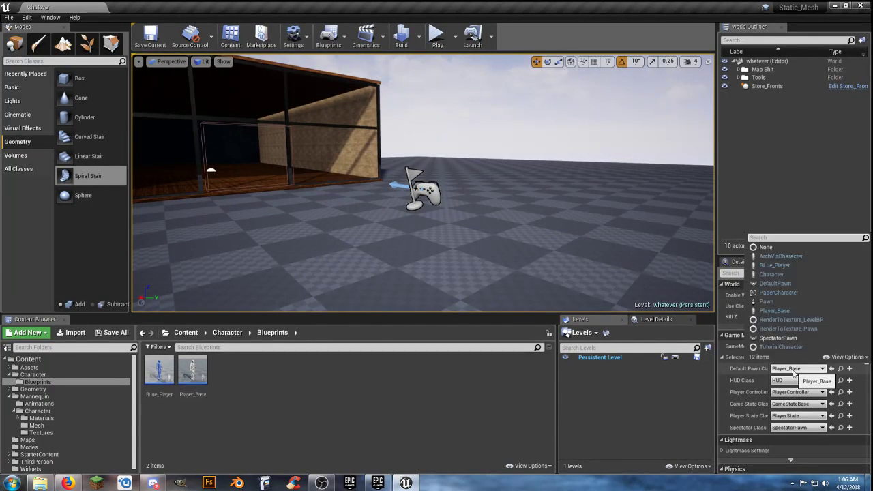
click(775, 265)
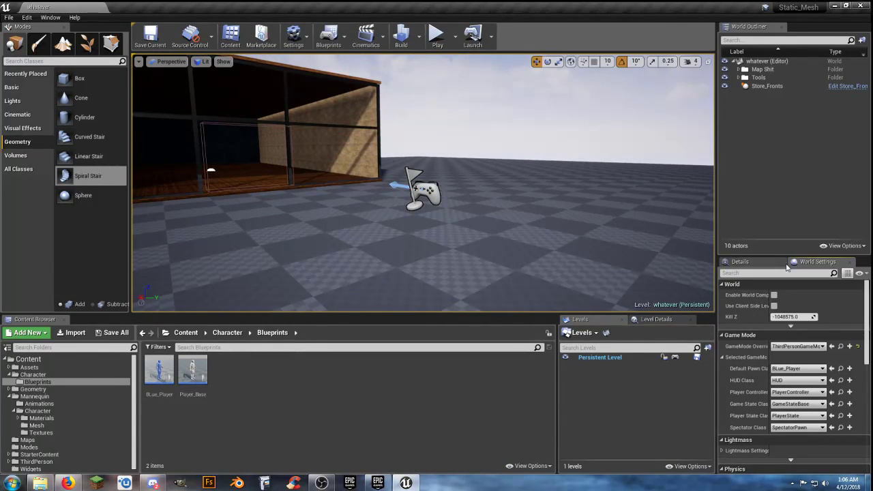
click(436, 38)
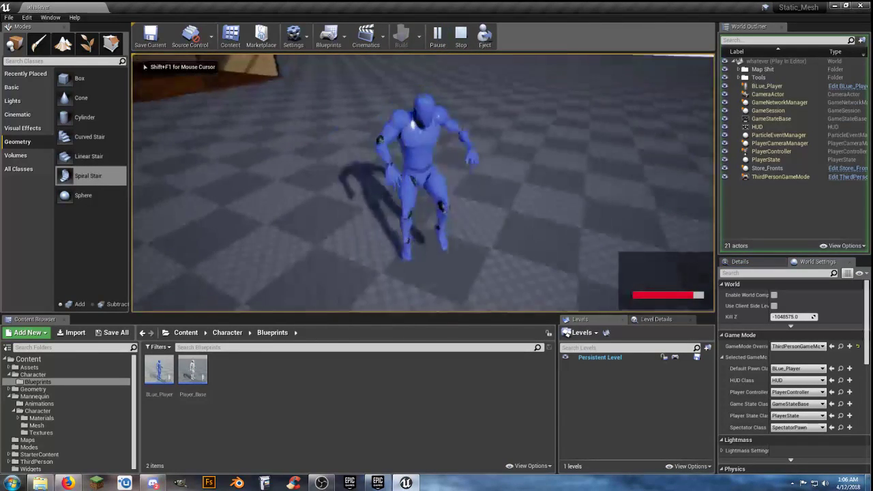
key(Escape)
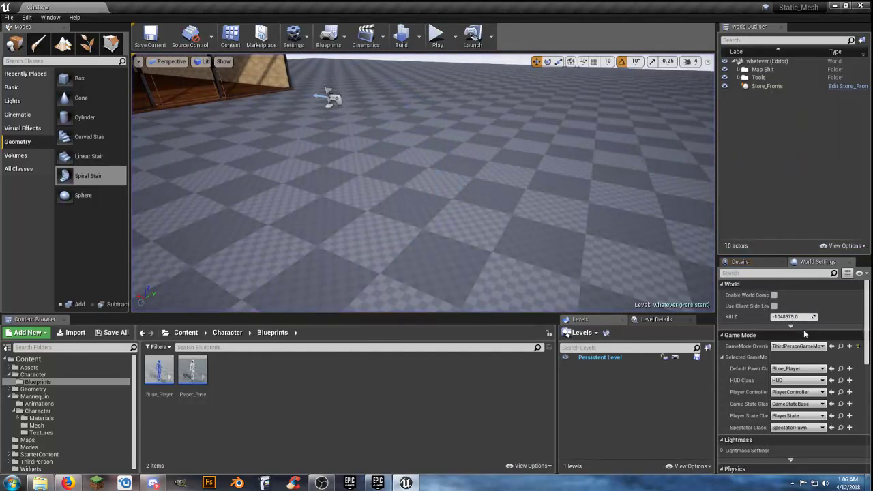
Set the game mode's Default Pawn Class to Player_Base and save the modified ThirdPersonGameMode
click(797, 369)
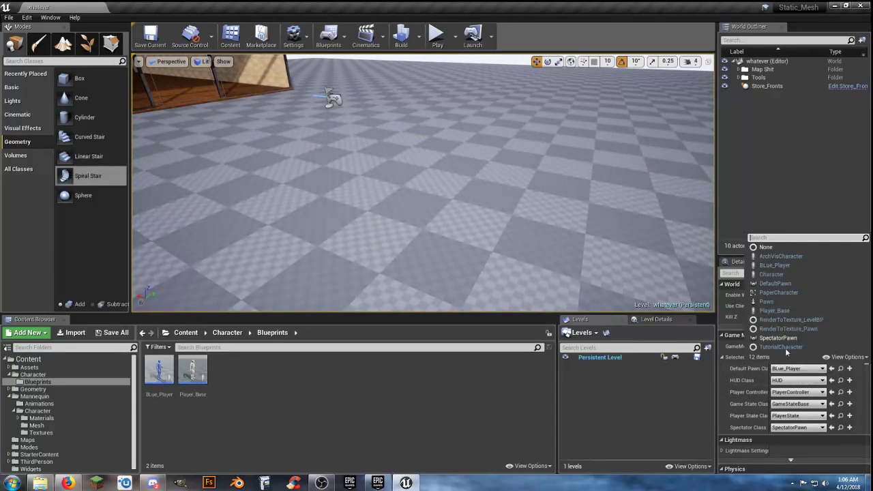
click(774, 311)
click(115, 332)
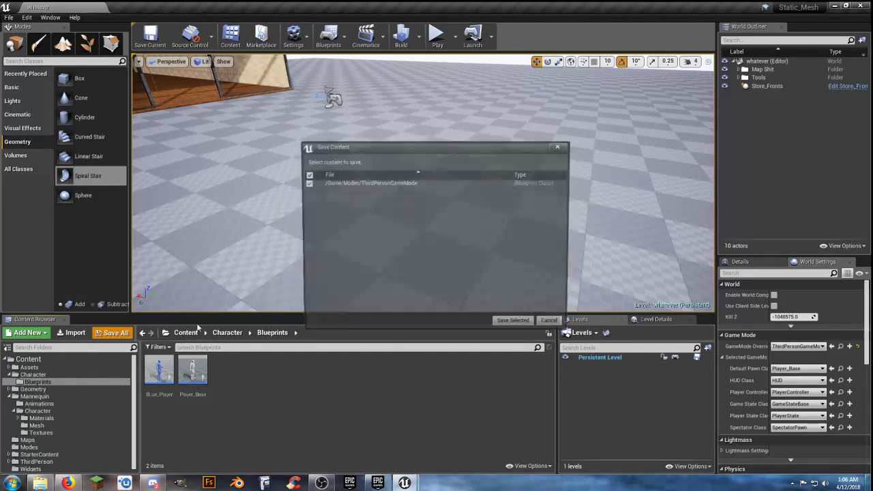
click(517, 326)
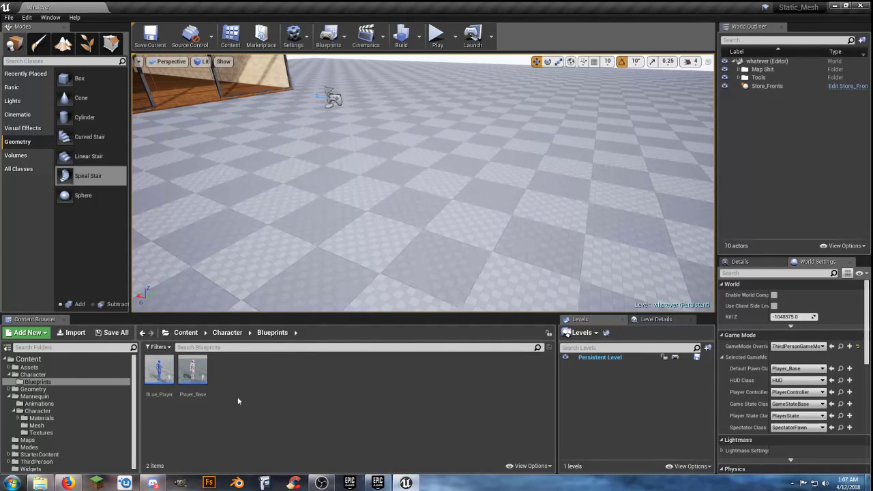
Duplicate the Player_Base blueprint and name the copy NPC_Base
click(194, 369)
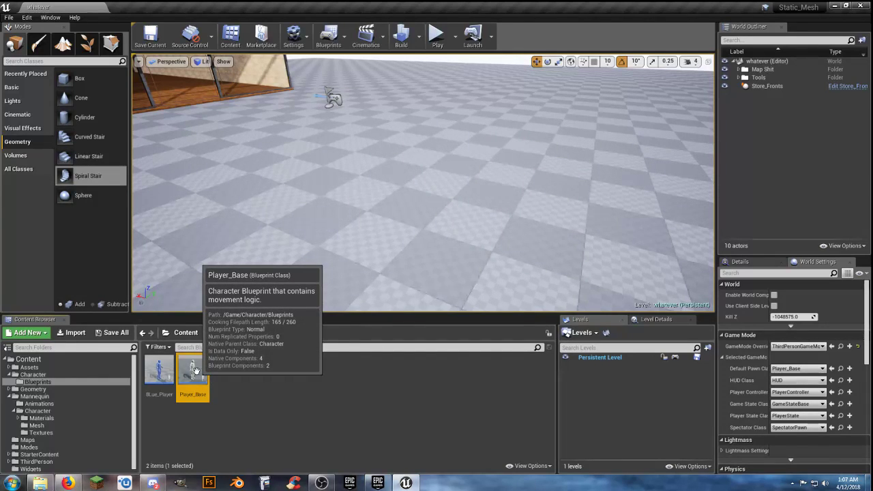
right_click(200, 372)
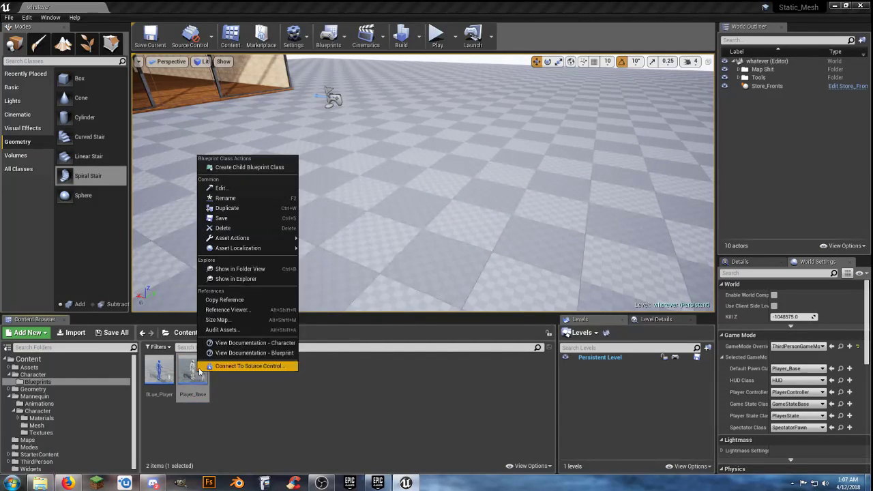
click(256, 210)
text(NPC_Base)
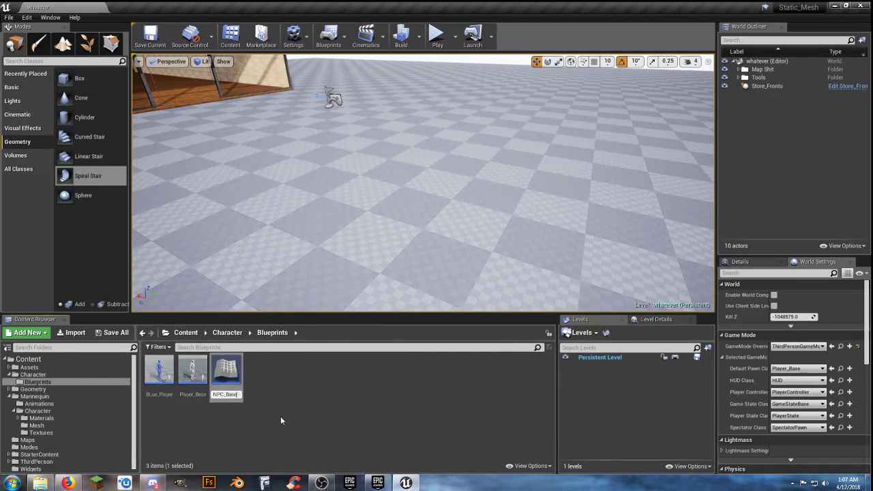
key(Return)
Open the NPC_Base blueprint and select all the input node groups in its event graph
key(Return)
scroll(216, 266, down, 3)
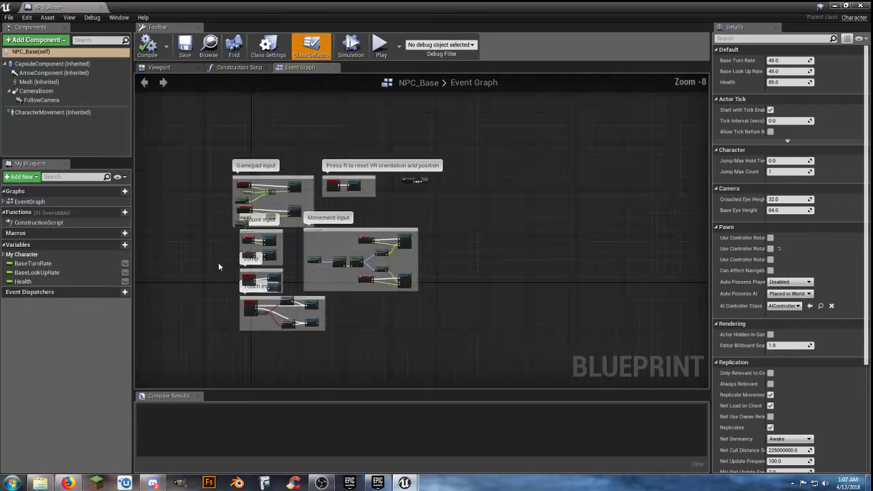
drag(191, 128, 440, 352)
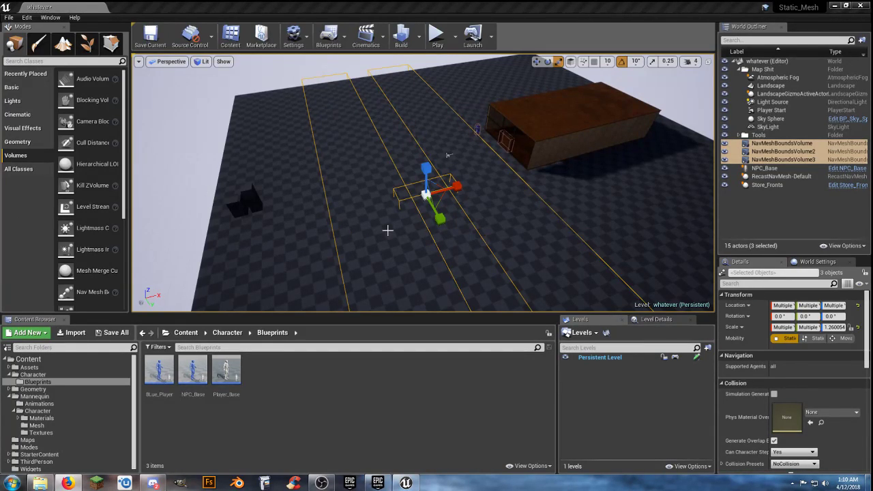
Display the navigation mesh in the level and examine the area covered by the three nav mesh bounds volumes
right_drag(473, 241, 490, 246)
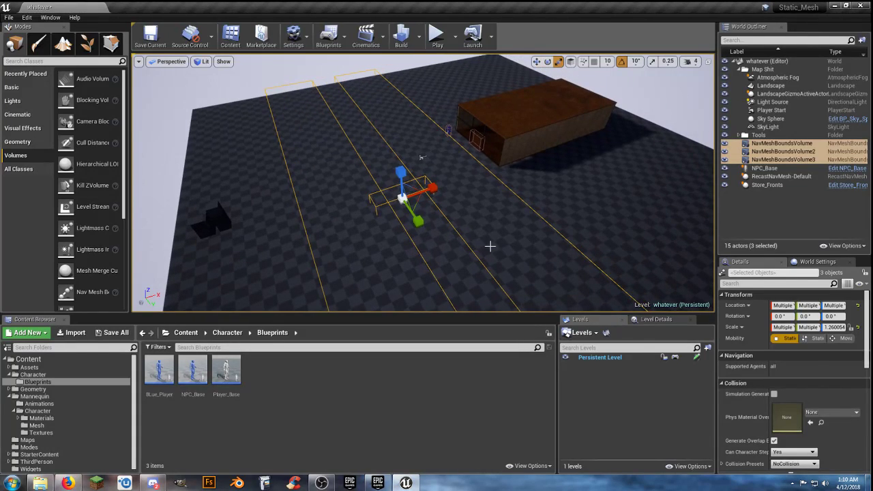
click(490, 246)
key(p)
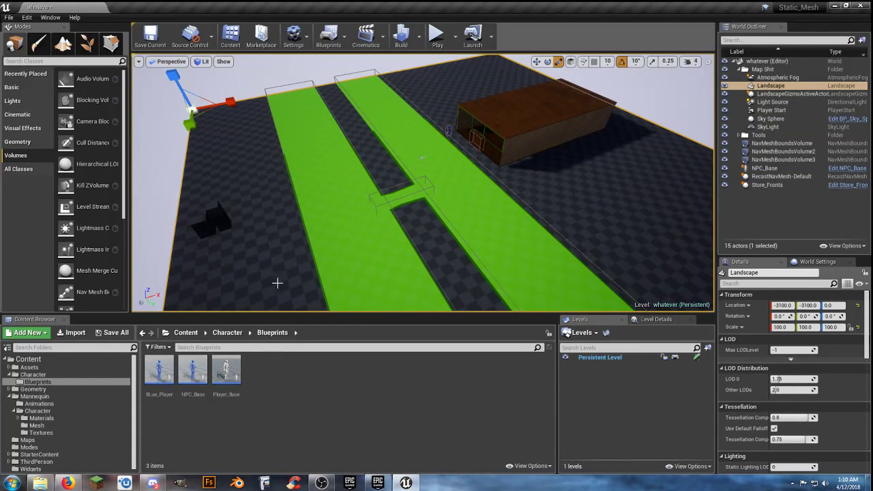
mouse_move(436, 255)
right_down()
mouse_move(445, 252)
mouse_move(445, 273)
mouse_move(426, 275)
mouse_move(439, 268)
mouse_move(427, 261)
mouse_move(438, 254)
right_up()
key(w)
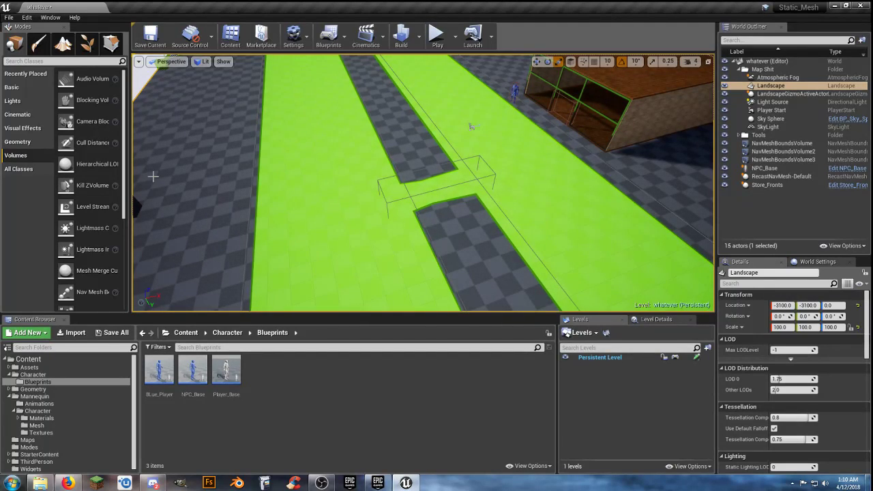
Hide the navigation mesh display and play-test the level with the NPC in place
key(p)
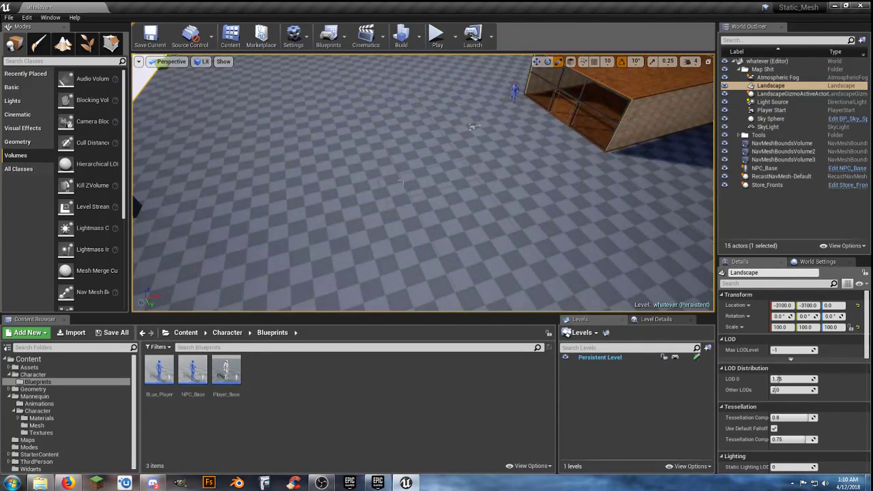
click(436, 34)
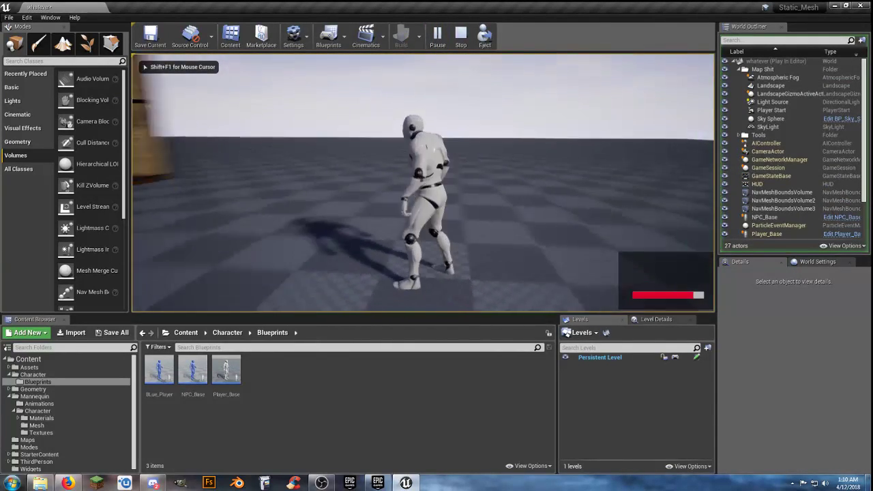
key(Escape)
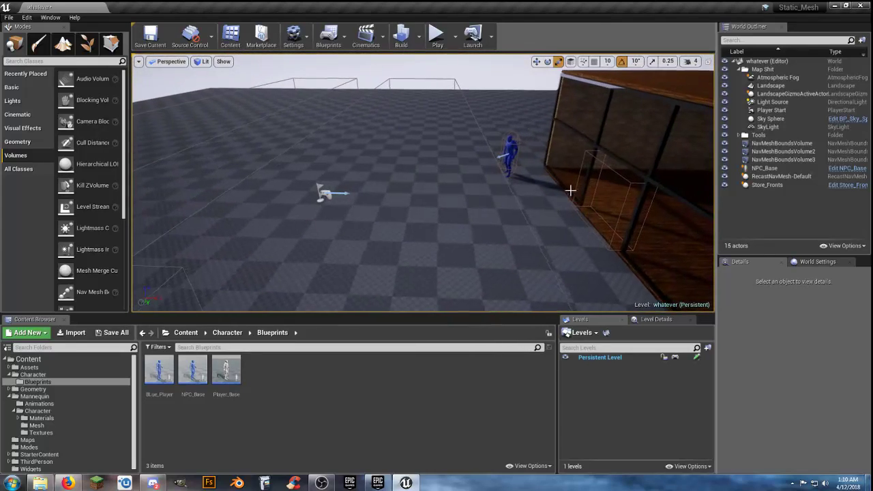
Move the NPC_Base actor along the X axis away from the store front, and save the level named whatever
click(507, 147)
click(536, 62)
drag(539, 155, 469, 155)
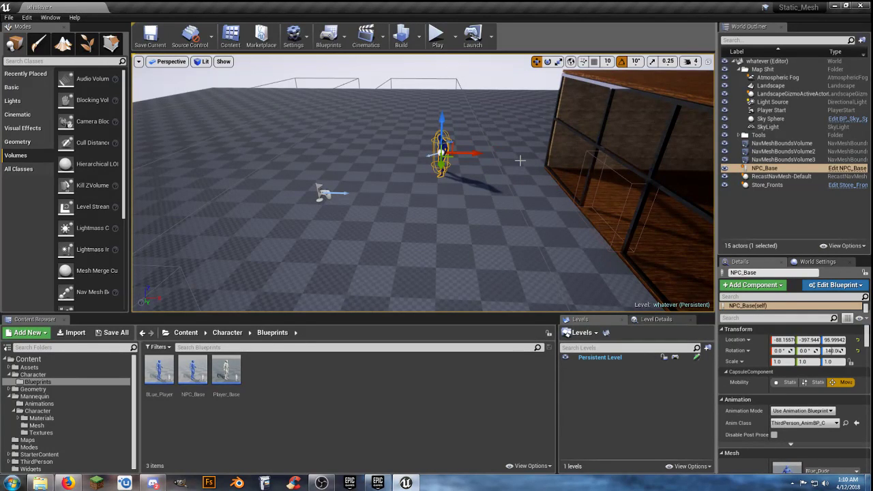
click(207, 107)
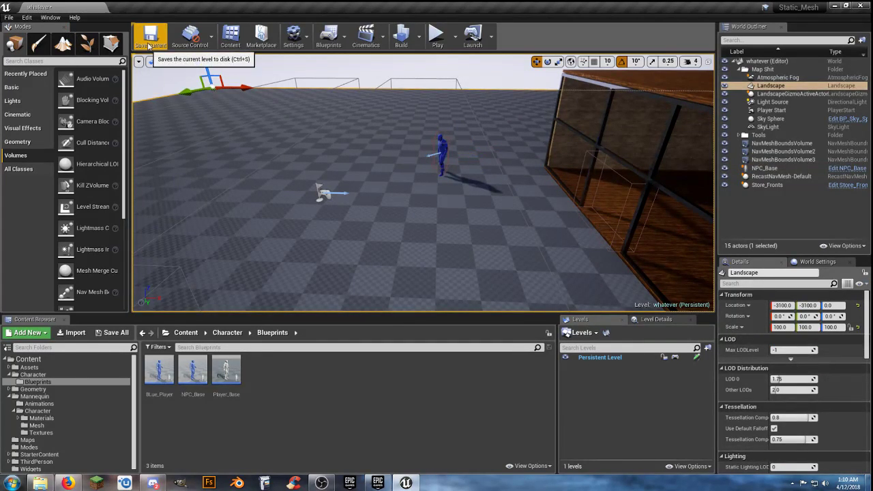
click(117, 333)
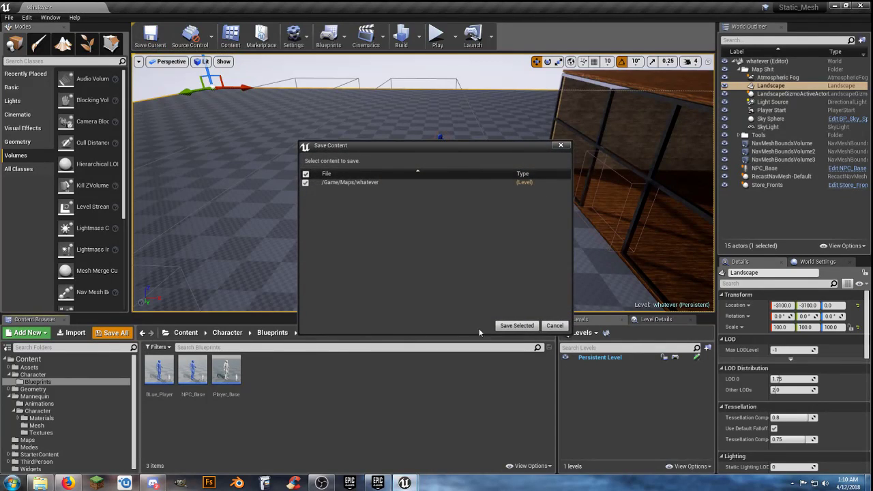
click(516, 325)
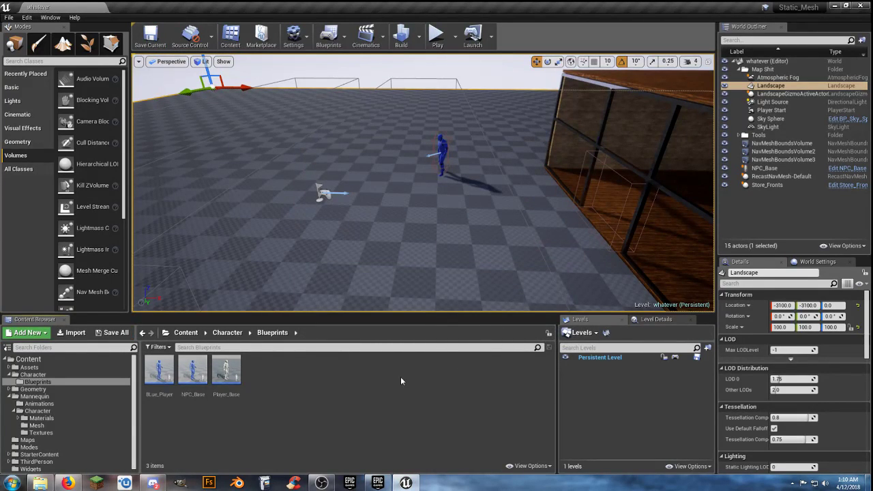
right_drag(414, 248, 492, 243)
key(a)
key(s)
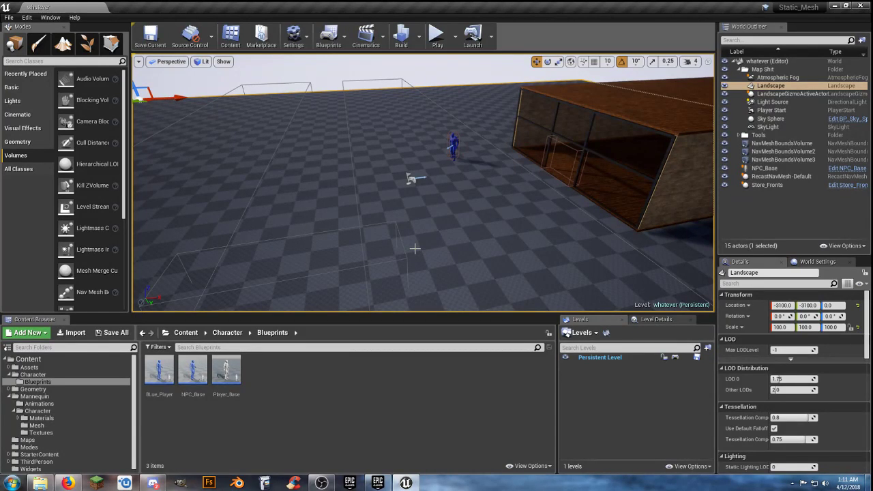
mouse_move(482, 227)
right_down()
mouse_move(469, 229)
mouse_move(481, 227)
right_up()
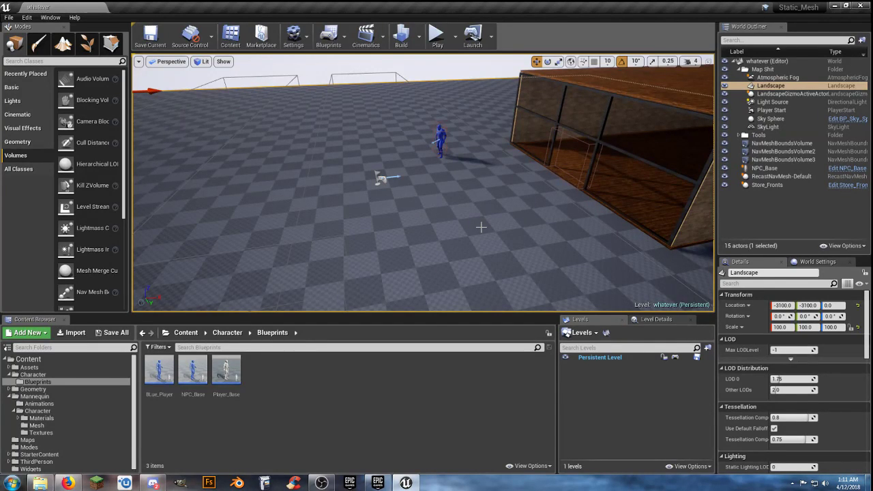
mouse_move(457, 228)
right_down()
mouse_move(478, 213)
mouse_move(464, 201)
mouse_move(456, 225)
right_up()
key(w)
key(s)
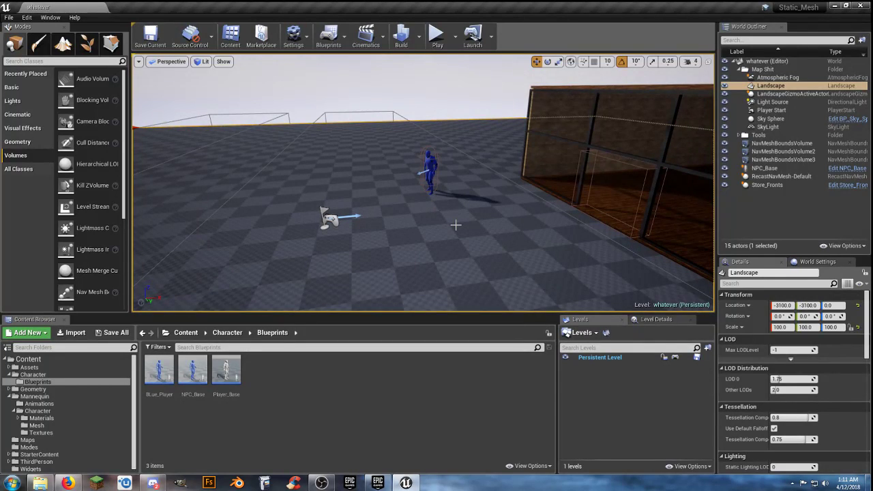
key(s)
right_drag(456, 225, 460, 223)
key(w)
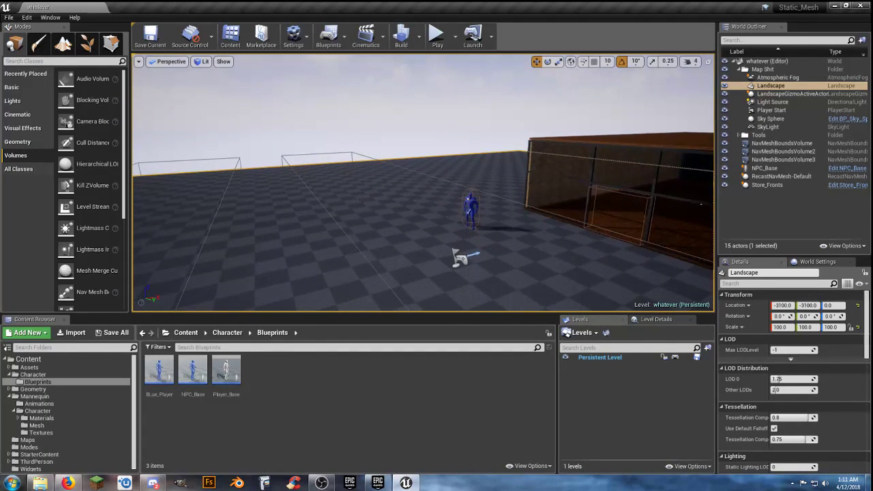
Open the NPC_Base blueprint and view the details of its Health variable
click(199, 370)
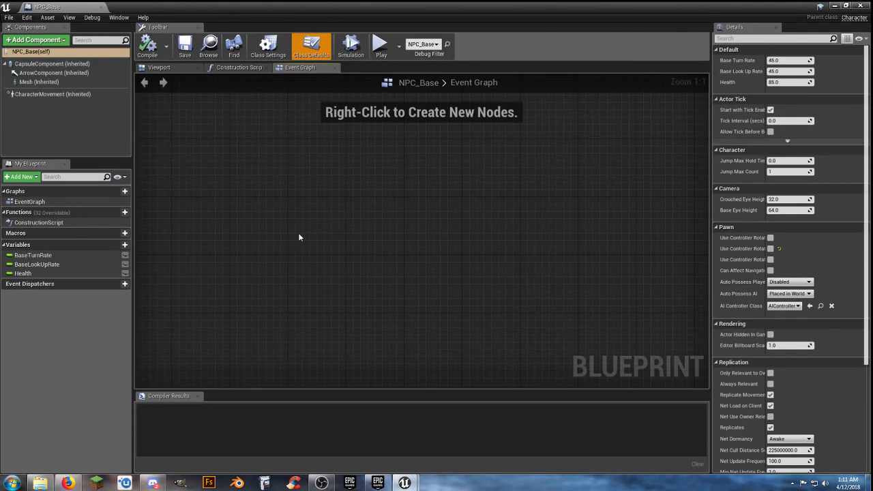
click(39, 273)
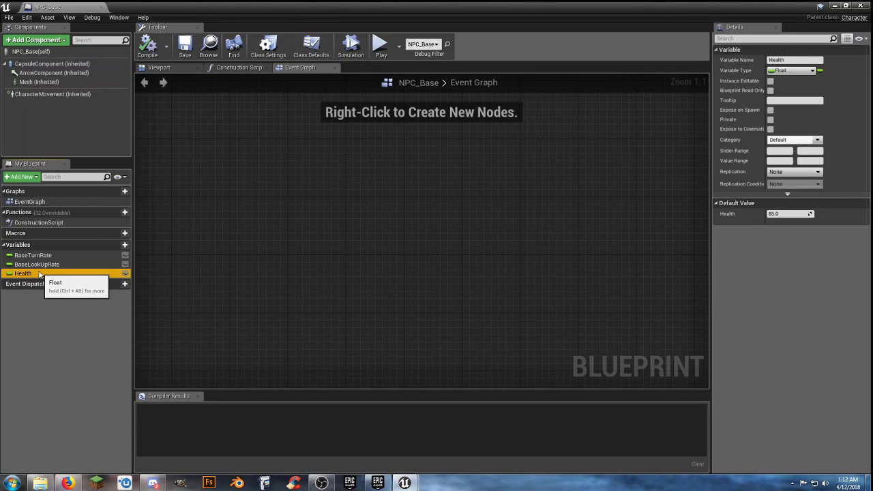
click(345, 256)
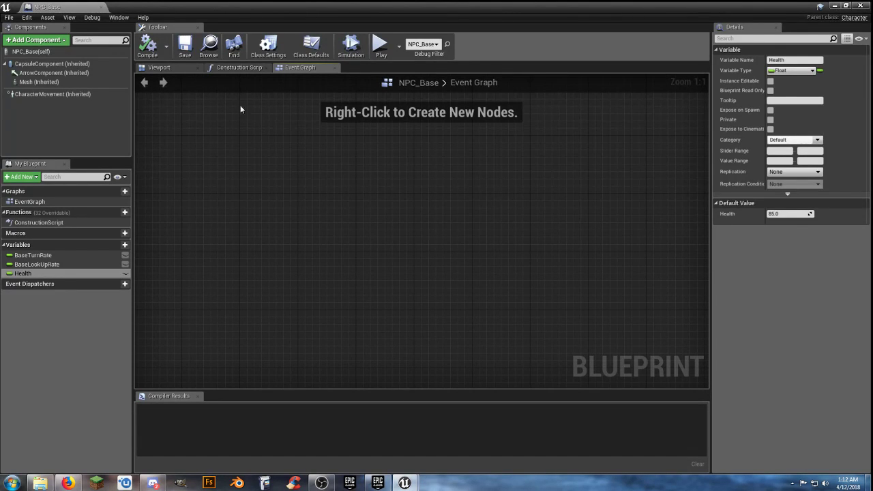
Add an Event BeginPlay node to NPC_Base's empty event graph and position it with free space beside it
right_click(391, 181)
text(be)
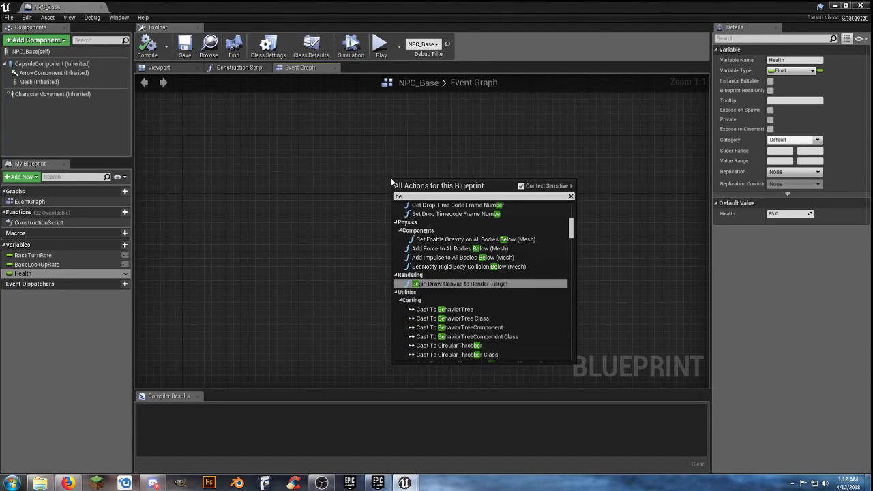
text(ginplay)
key(Return)
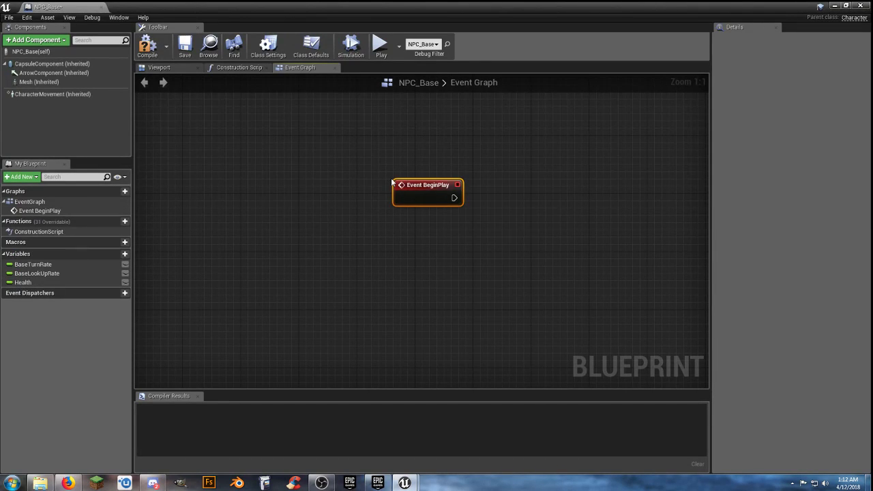
drag(398, 183, 364, 198)
click(411, 247)
right_drag(411, 248, 362, 229)
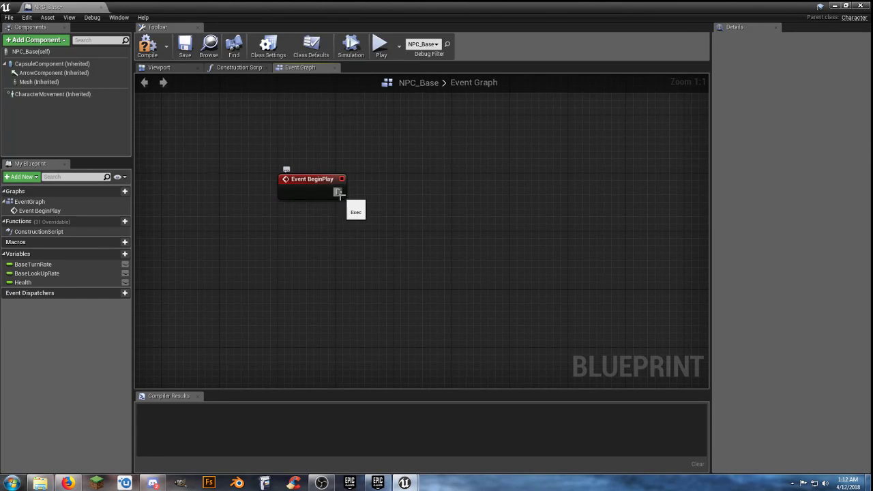
Add a reference to the inherited Mesh component below Event BeginPlay and connect it to a new GetWorldLocation node
drag(39, 82, 312, 244)
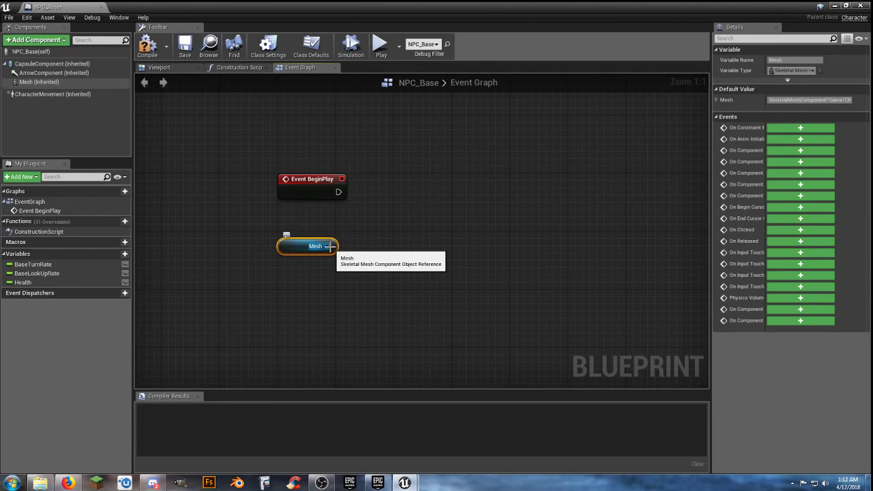
drag(329, 247, 396, 269)
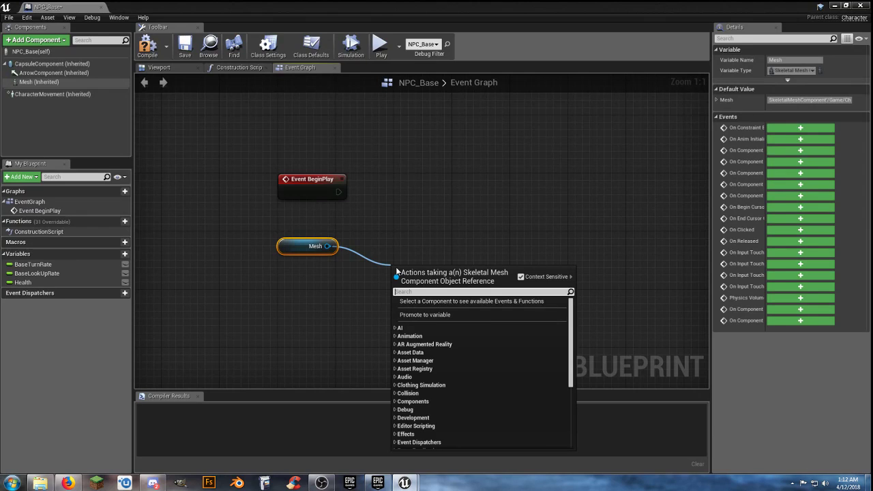
text(getwo)
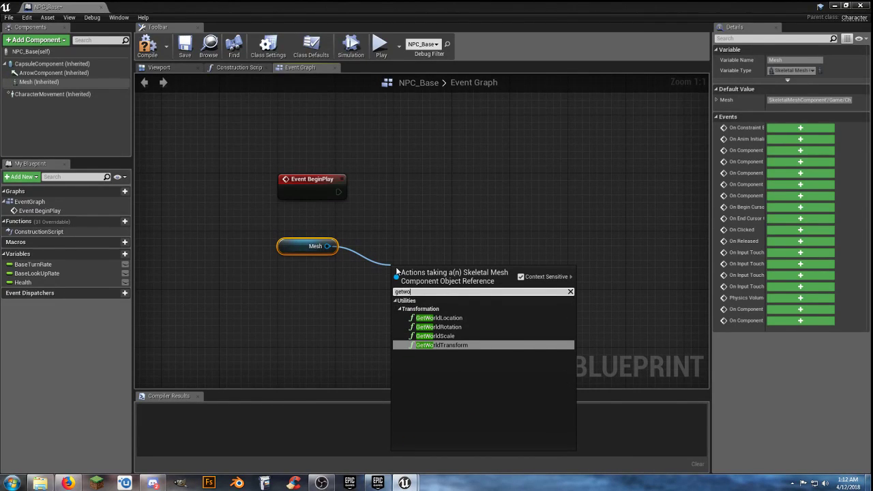
click(439, 318)
drag(427, 285, 391, 271)
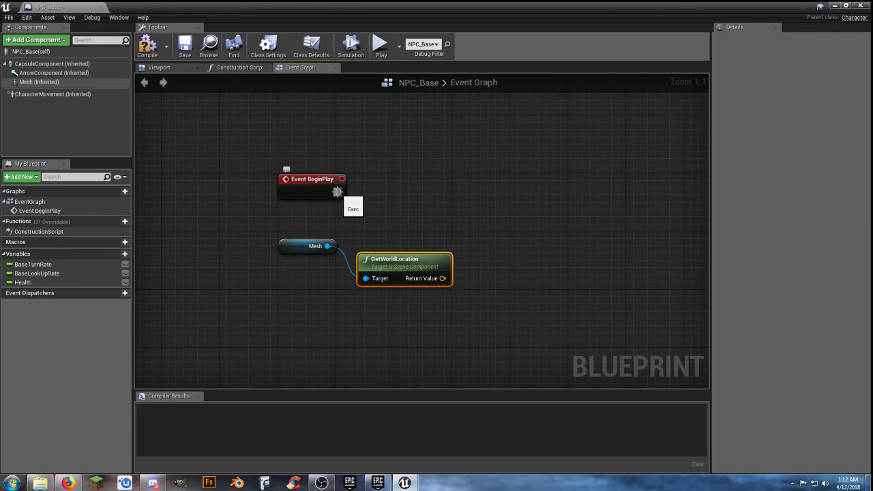
drag(337, 192, 545, 195)
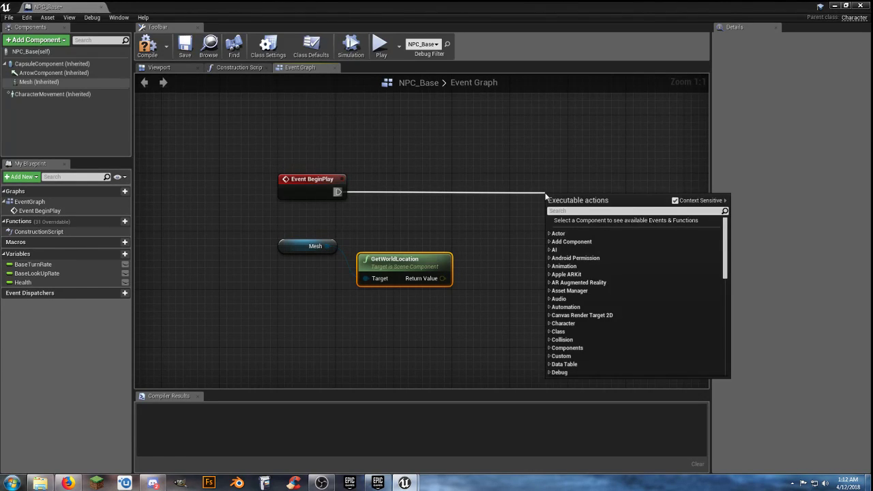
text(a)
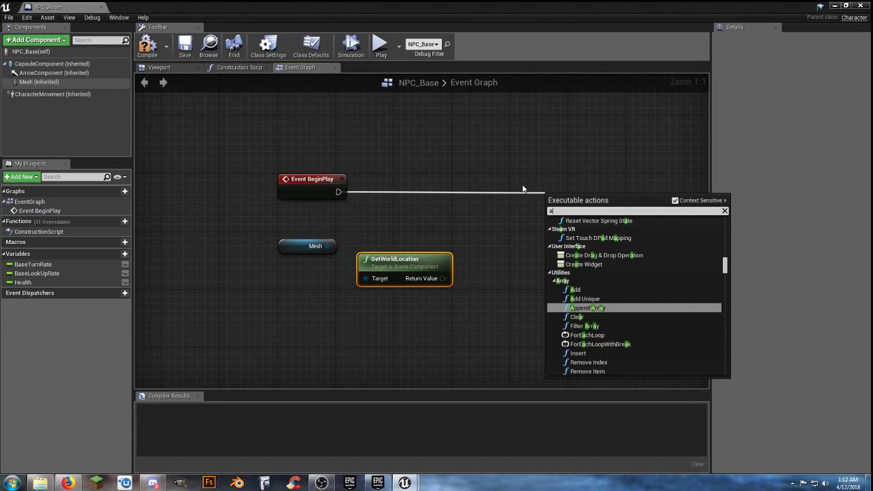
click(523, 189)
Create a Boolean variable named IsMoving? in the NPC_Base blueprint
click(125, 254)
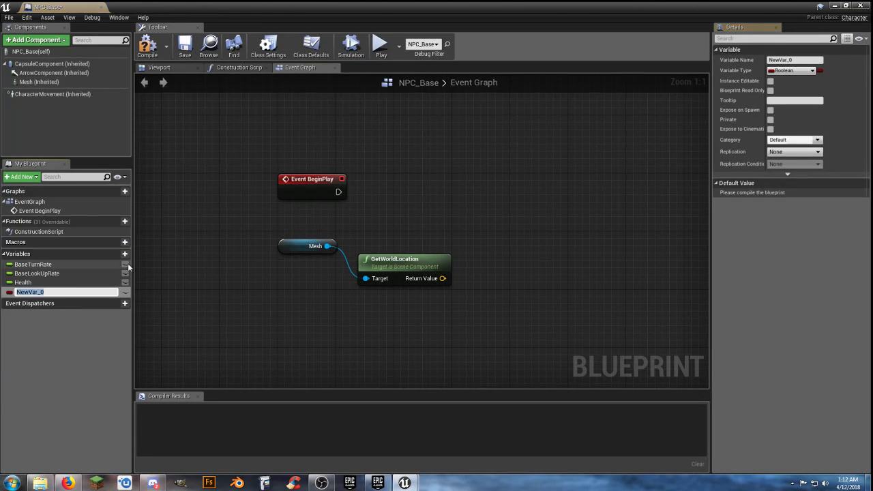
text(Is)
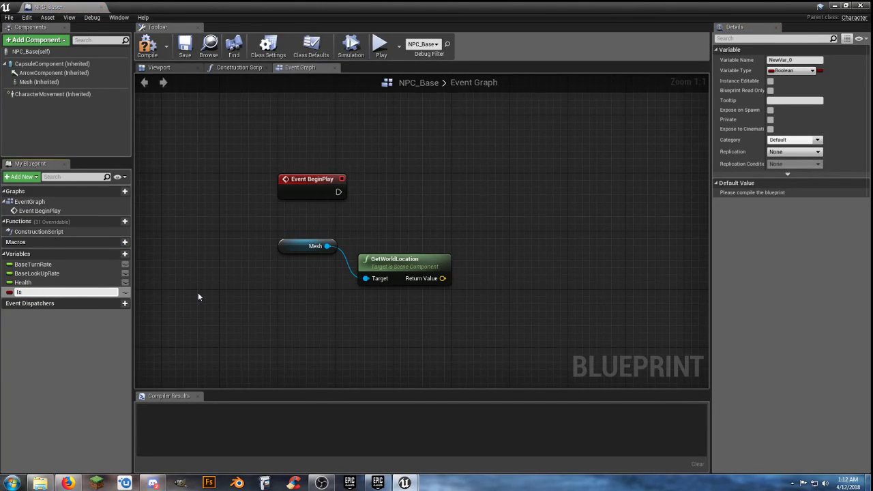
text(Moving?)
key(Return)
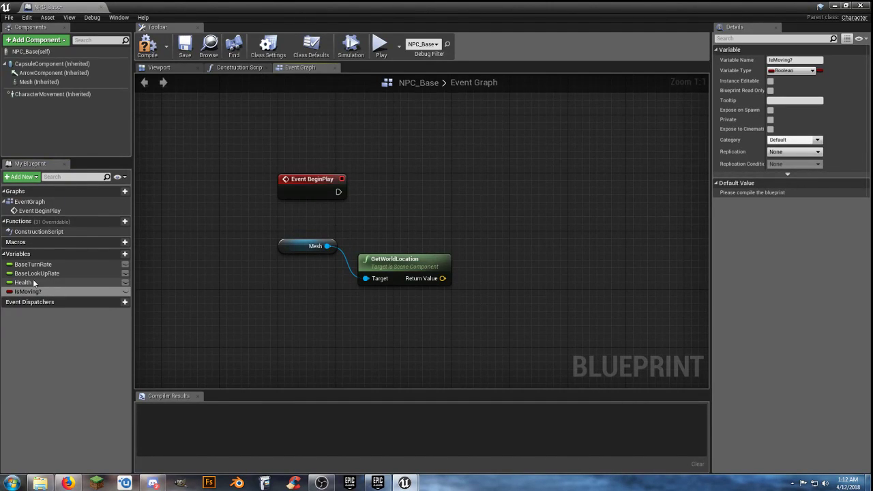
Add a Branch node, connect its execution input to Event BeginPlay, and align it with the event node
click(466, 197)
drag(472, 213, 338, 194)
drag(507, 191, 507, 171)
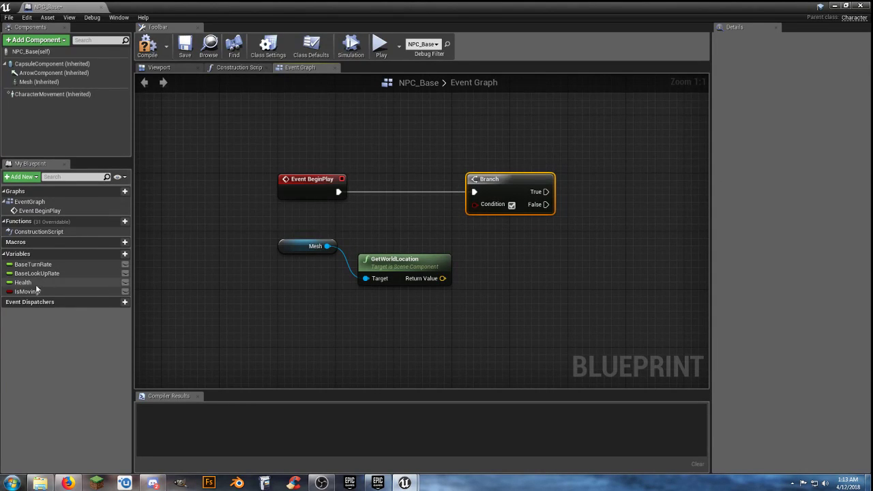
Feed the IsMoving? variable into the Branch condition and add an AI MoveTo node on the Branch's False output, level with it
drag(28, 292, 474, 206)
click(522, 229)
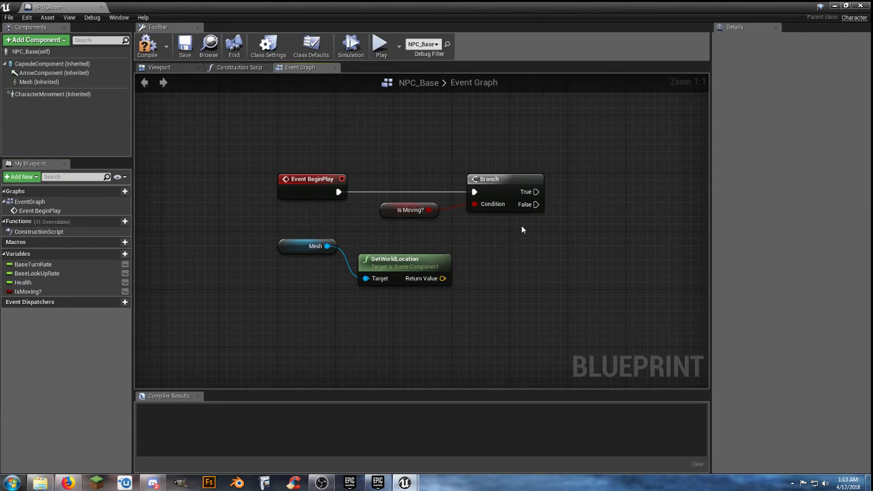
right_drag(534, 213, 400, 269)
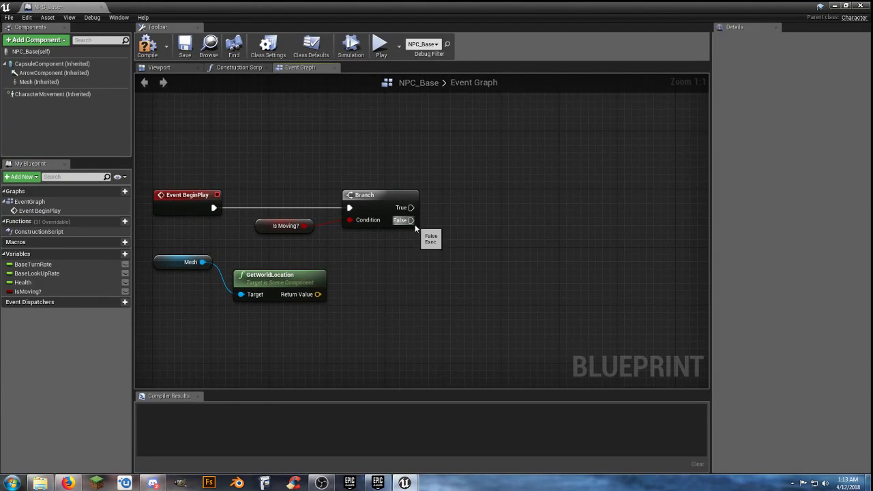
drag(410, 219, 499, 217)
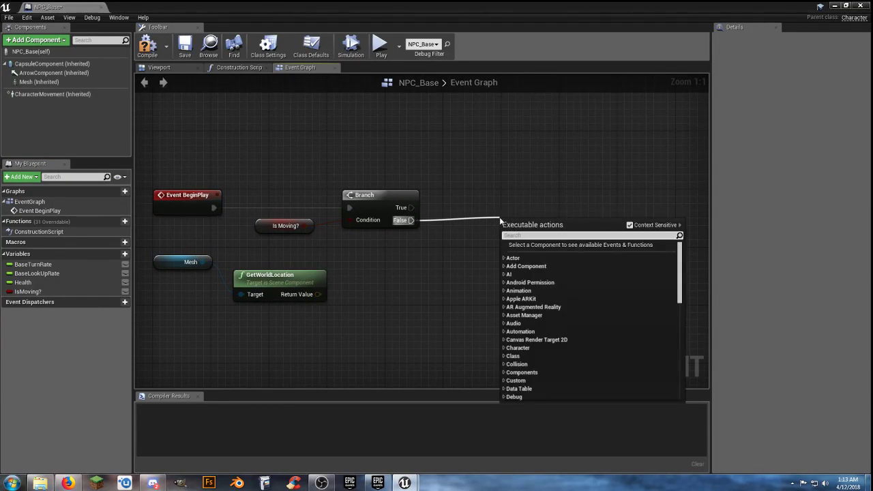
text(moveto)
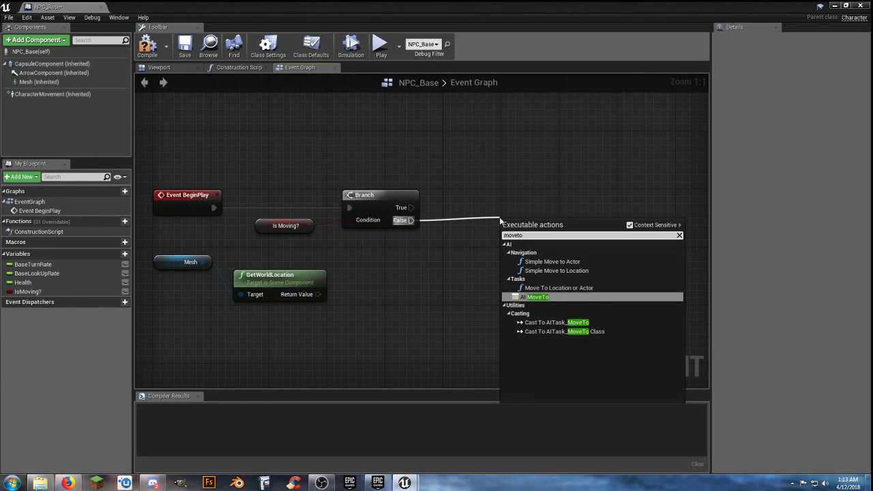
click(579, 297)
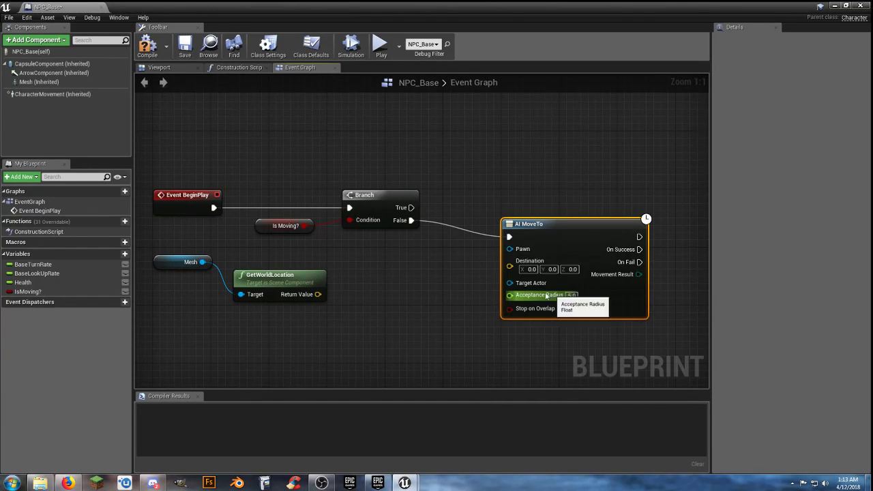
drag(553, 238, 553, 209)
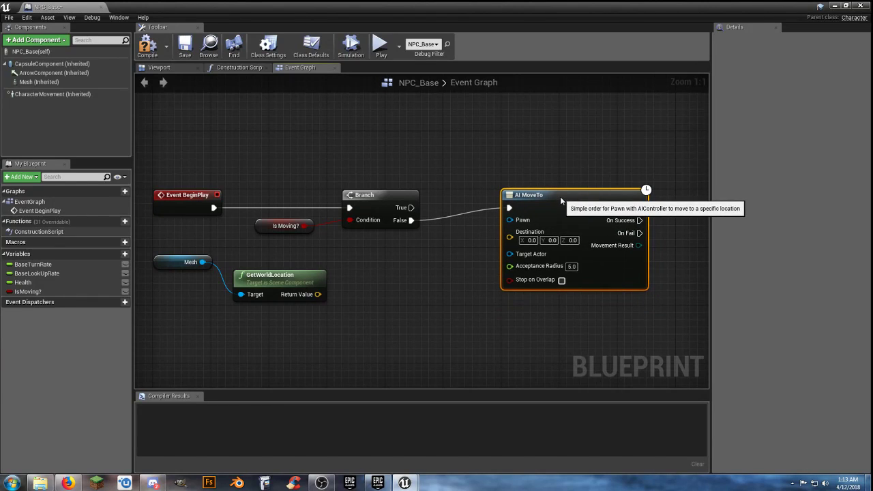
right_drag(494, 311, 544, 302)
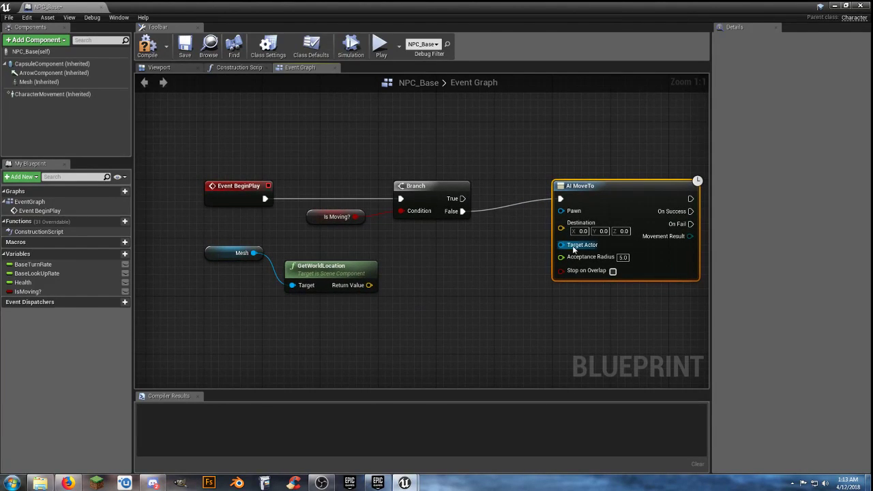
Add a GetRandomPointInNavigableRadius node with GetWorldLocation's result as Origin, and connect its Random Location to AI MoveTo's Destination
right_drag(468, 318, 466, 295)
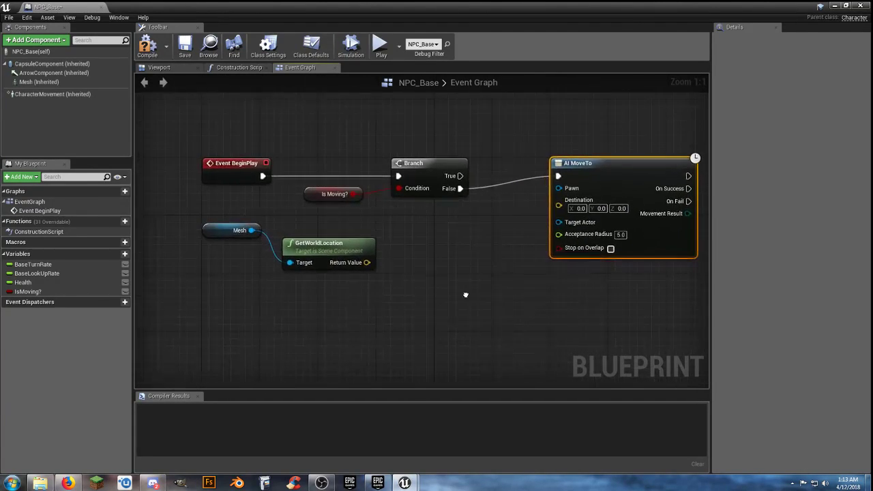
drag(368, 264, 415, 268)
text(rand)
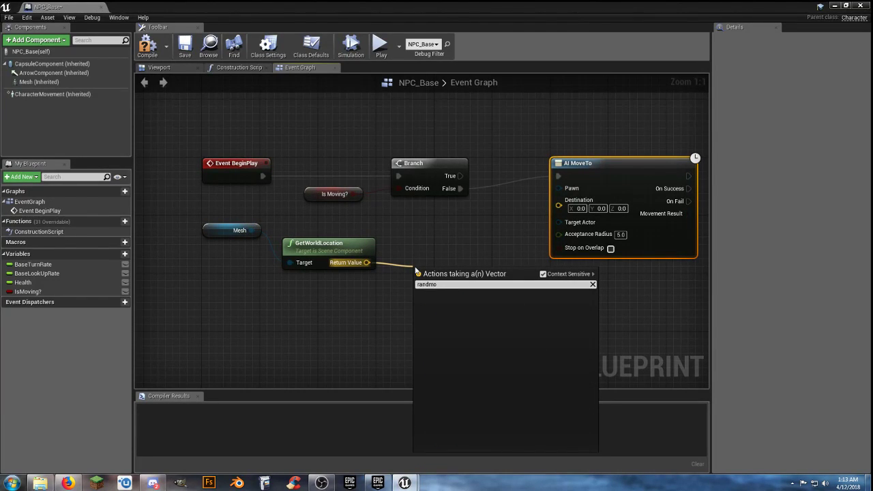
text(om)
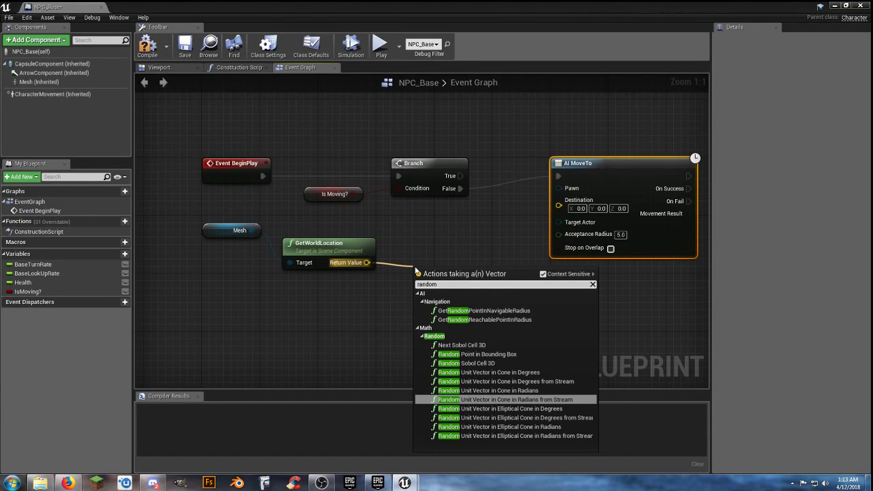
click(483, 311)
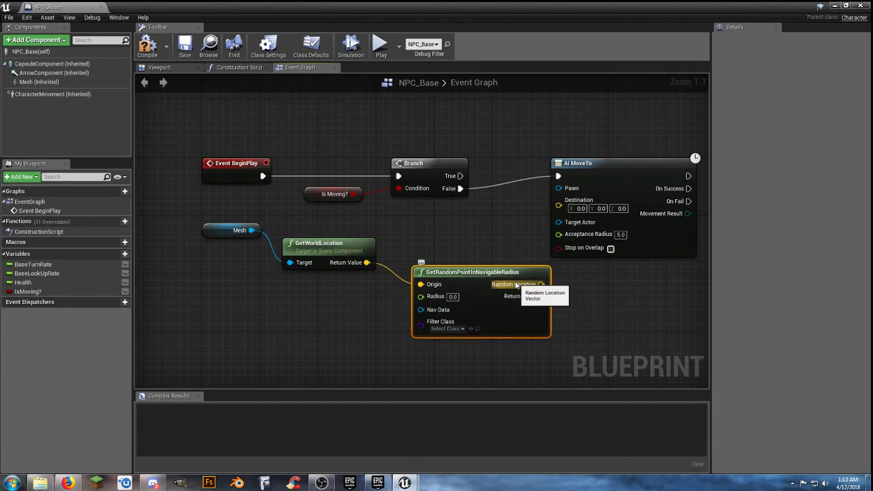
drag(513, 275, 497, 224)
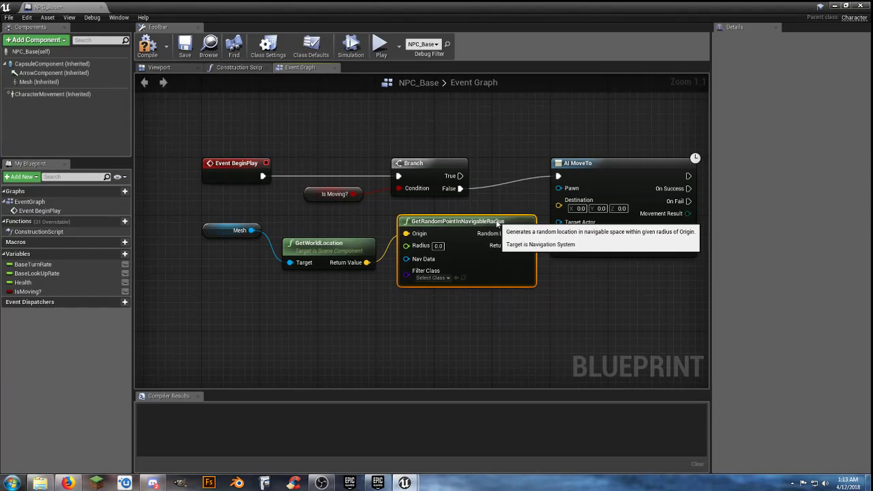
right_drag(477, 228, 444, 256)
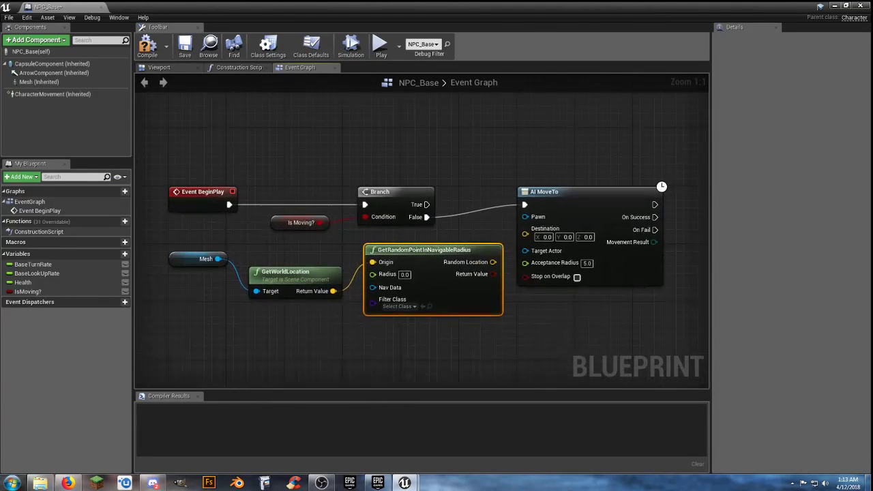
drag(491, 263, 527, 236)
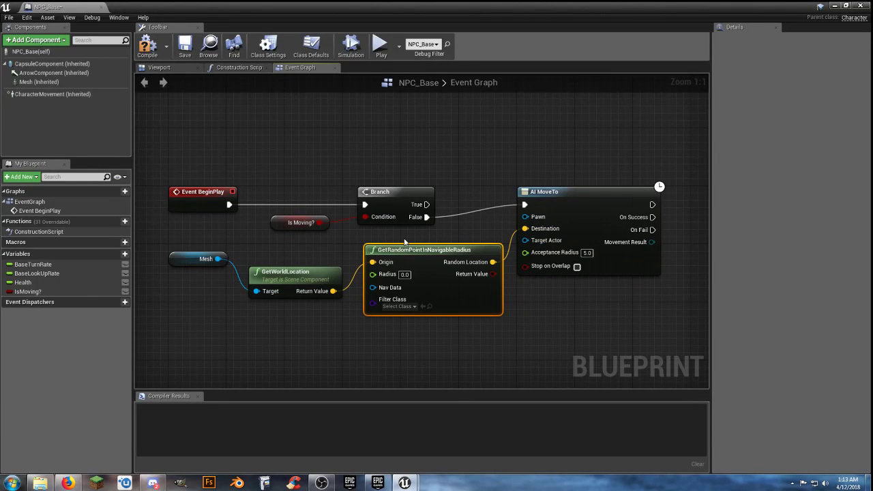
Connect a reference to Self to AI MoveTo's Pawn input, place it above the Branch, and compile and save NPC_Base
drag(218, 259, 432, 166)
text(self)
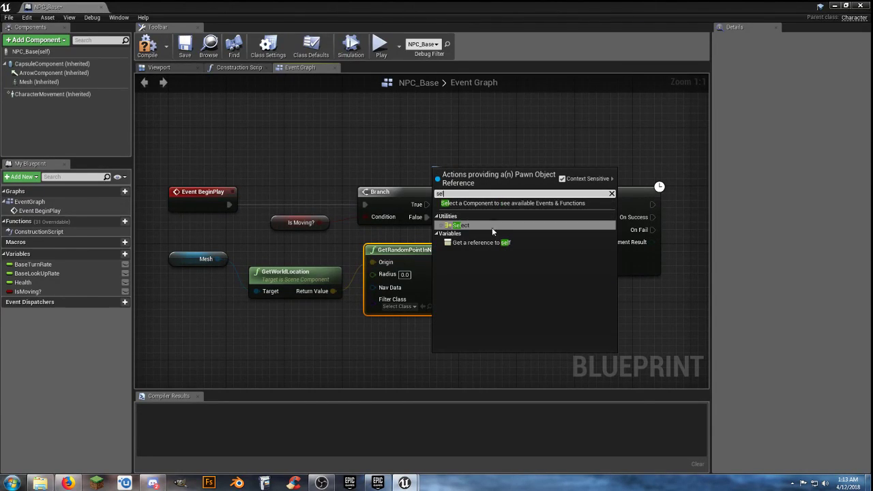
click(469, 244)
drag(446, 172, 395, 172)
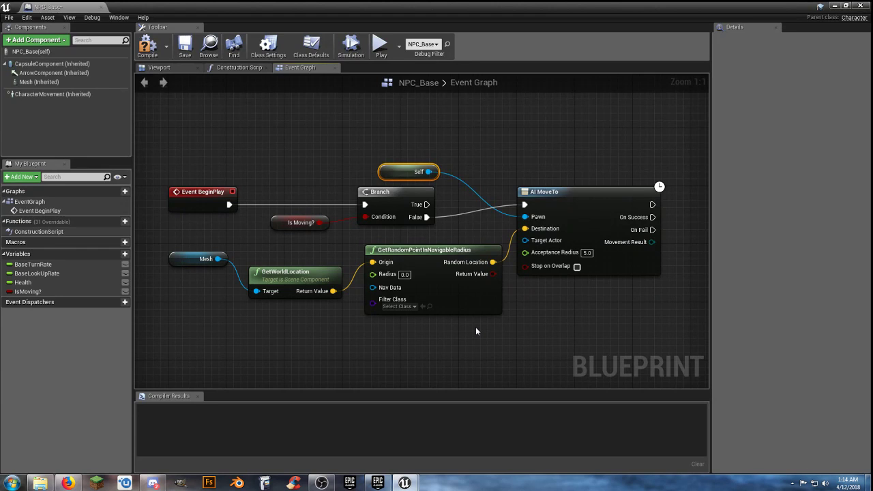
right_drag(501, 344, 493, 295)
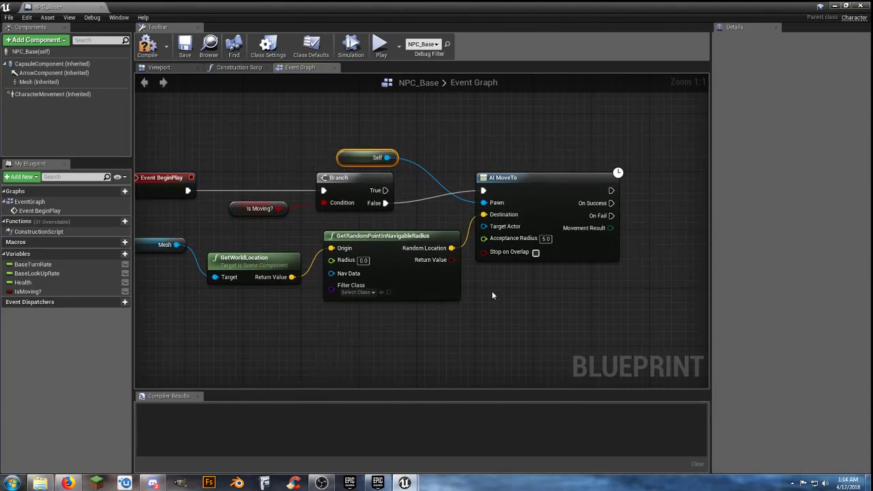
right_drag(602, 272, 579, 273)
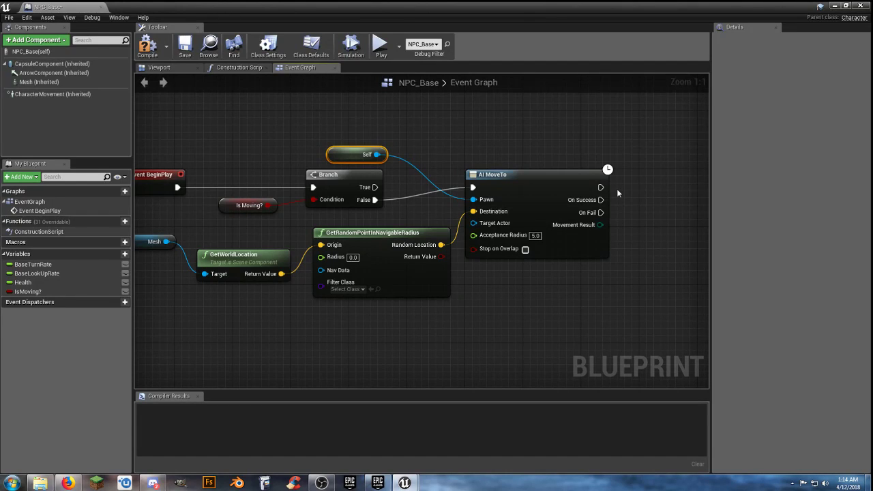
click(148, 45)
click(184, 45)
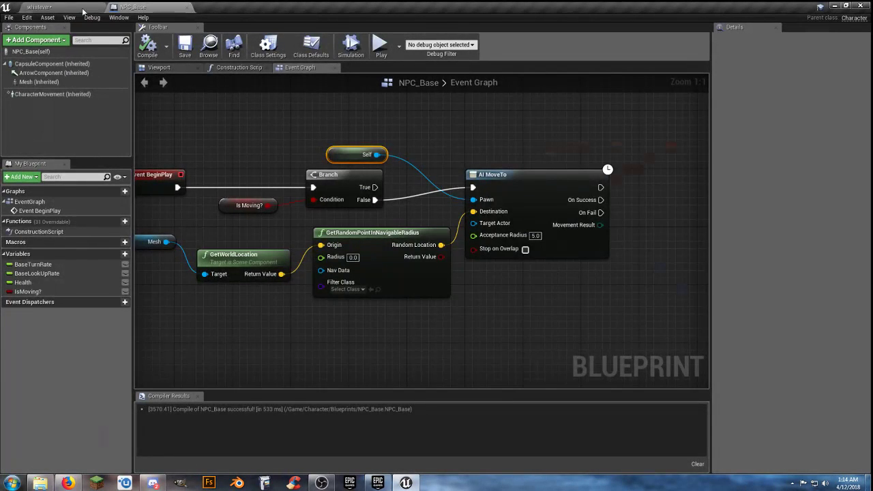
Play the level to check the NPC's movement, stop the session, and view the NPC from farther away
click(83, 10)
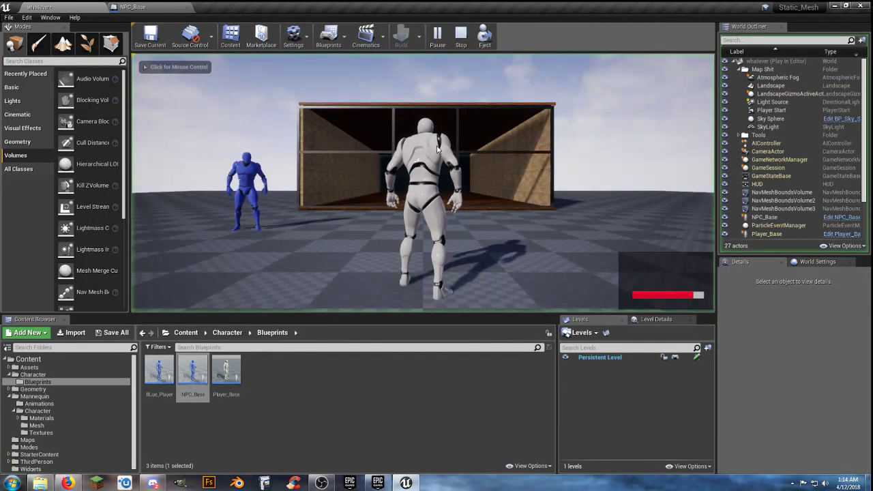
click(432, 151)
key(s)
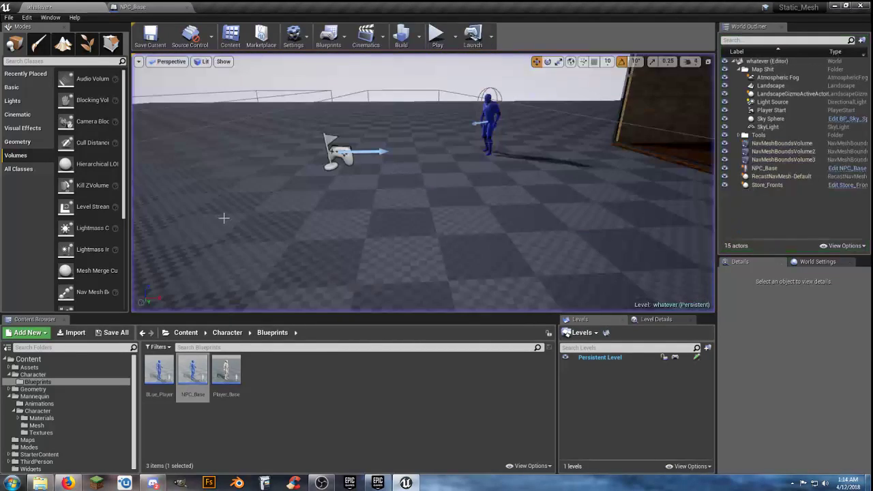
key(Escape)
right_drag(444, 169, 444, 170)
key(s)
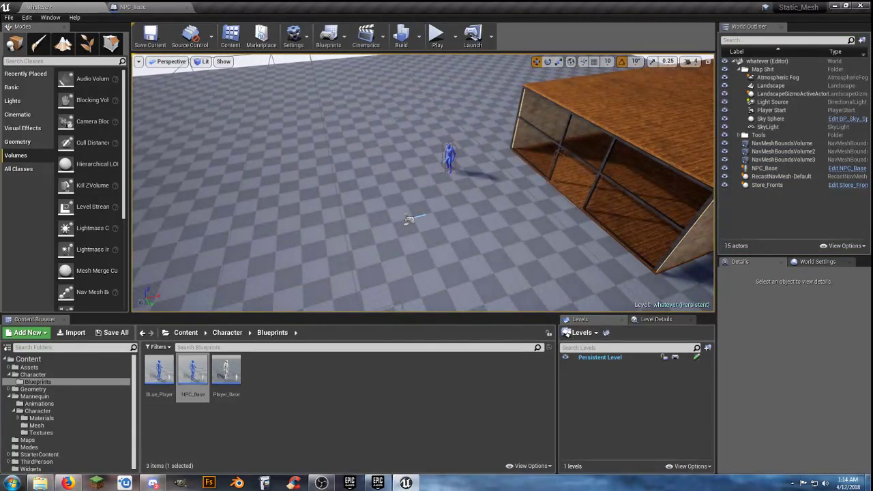
Set the Radius of GetRandomPointInNavigableRadius in NPC_Base to 50000 and compile and save the blueprint
click(133, 7)
click(461, 338)
right_drag(343, 326, 398, 331)
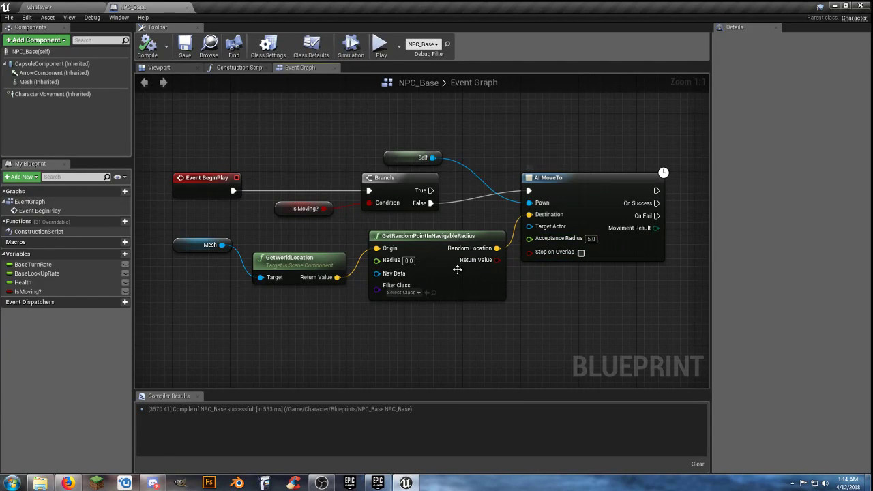
click(409, 261)
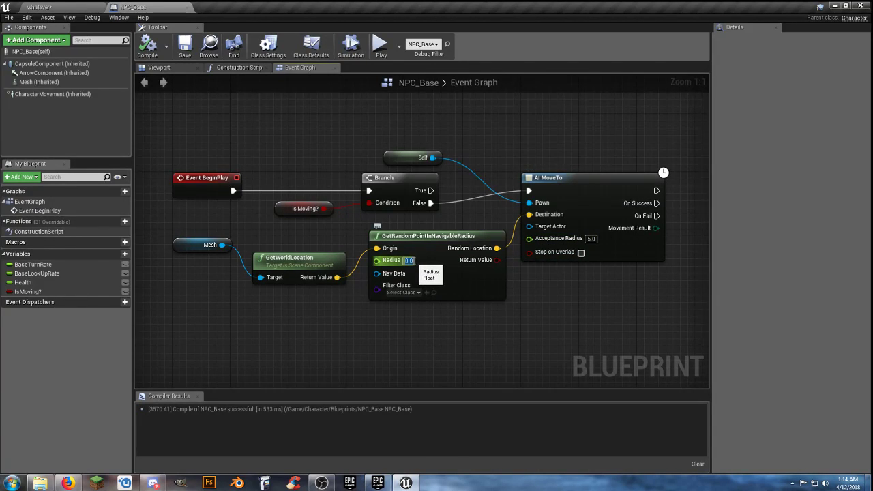
text(50000)
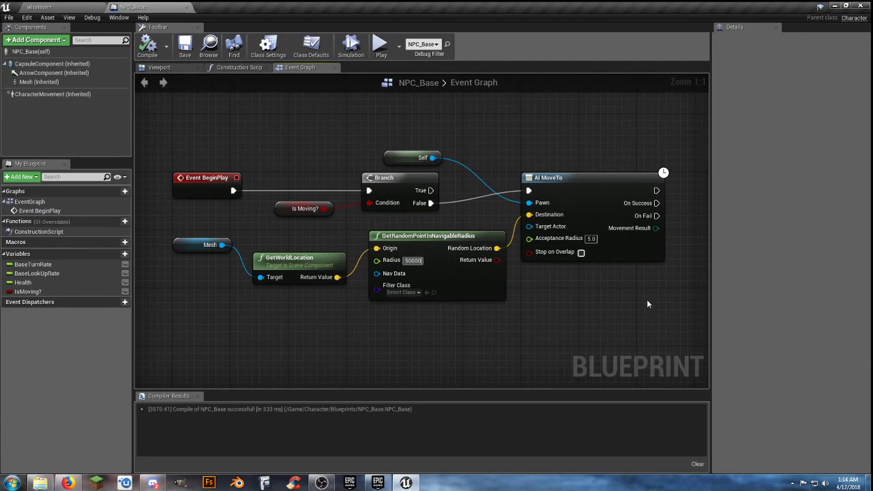
click(549, 319)
click(148, 45)
click(185, 45)
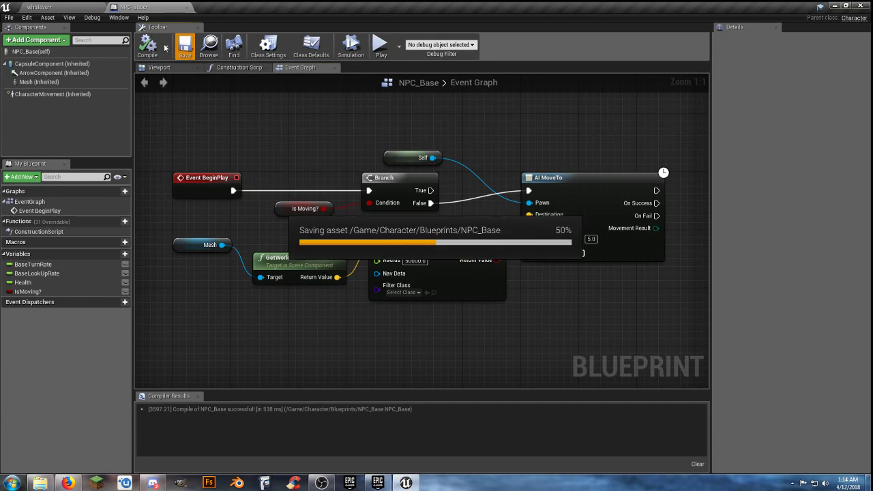
Play the level again to watch whether the NPC walks to a random point, and end the session
click(77, 9)
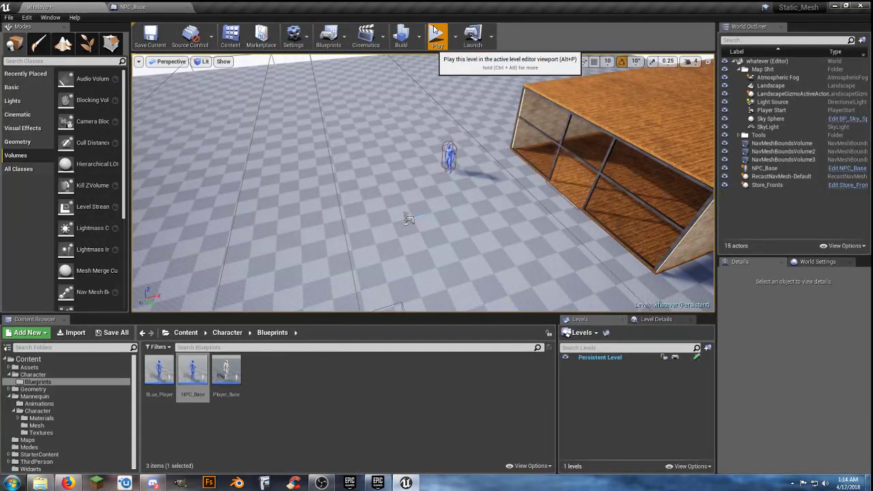
click(437, 36)
click(439, 81)
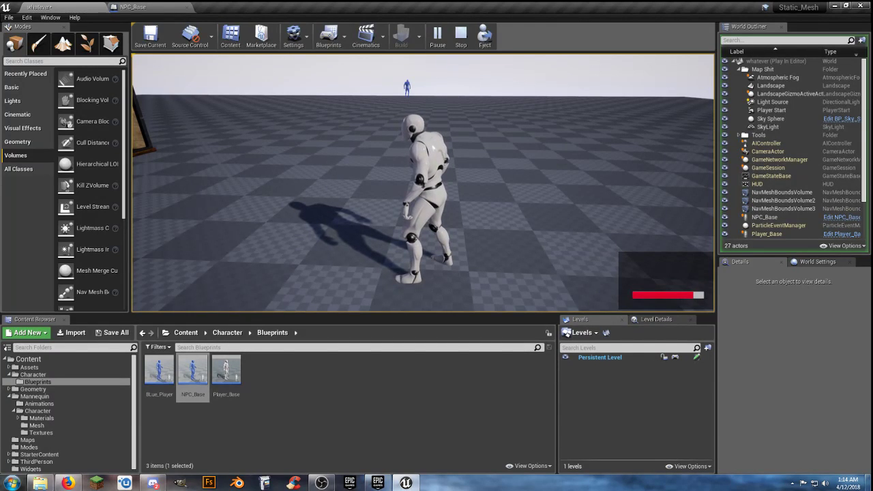
key(Escape)
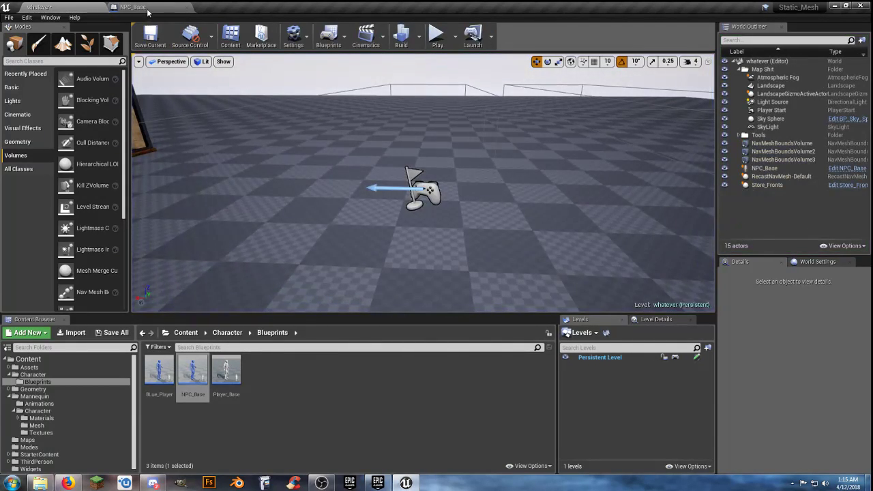
Add a Delay node with a Duration of 2 on AI MoveTo's On Success output in NPC_Base and align it with AI MoveTo
click(147, 8)
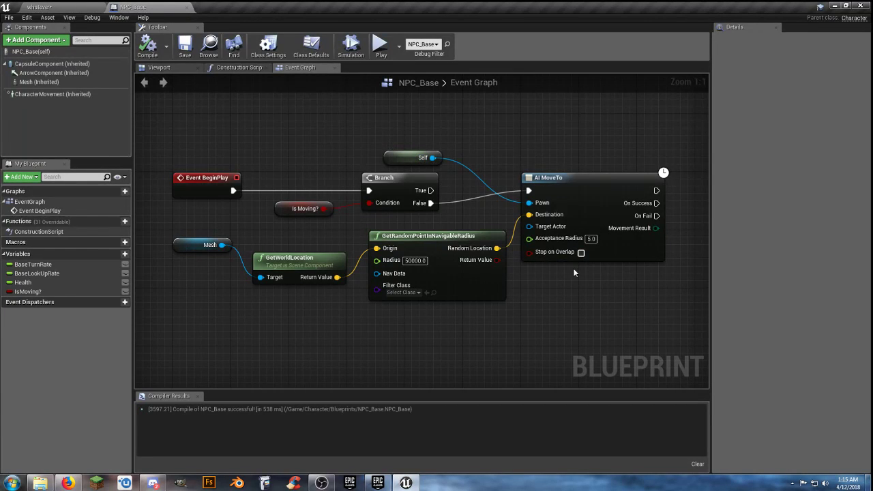
right_drag(573, 290, 459, 272)
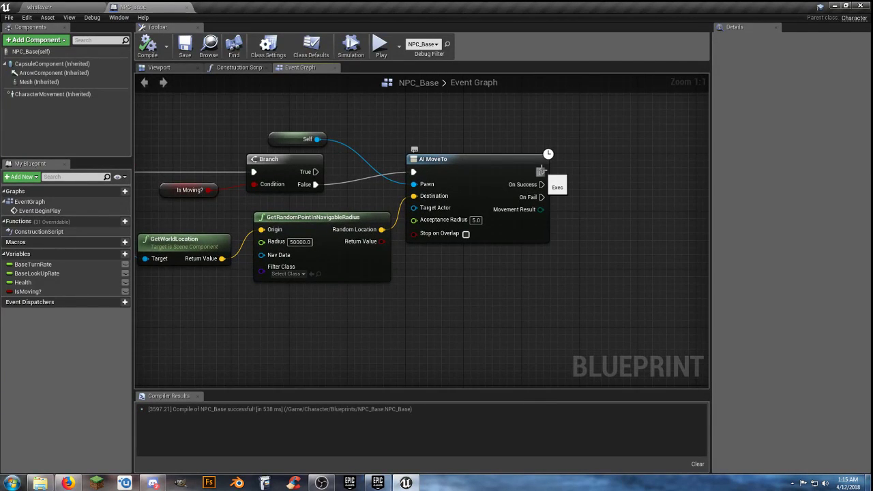
drag(541, 171, 591, 172)
drag(542, 185, 614, 184)
text(delay)
key(Return)
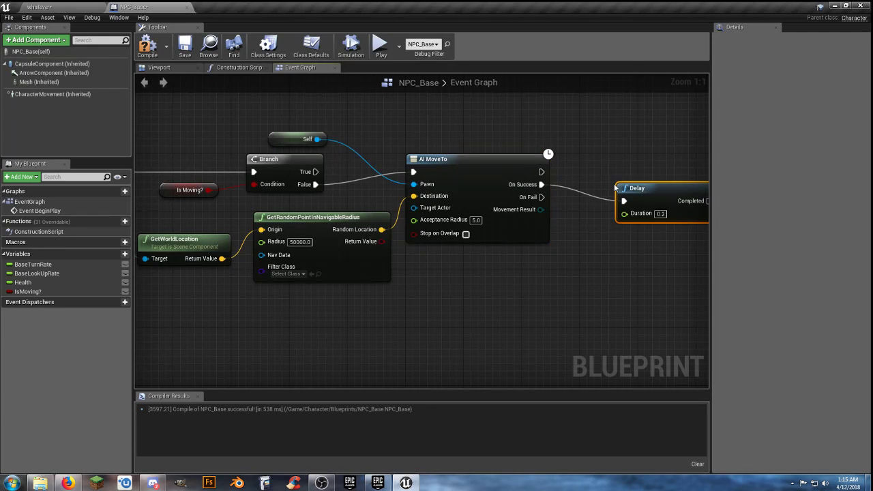
mouse_move(621, 180)
mouse_down()
mouse_move(633, 174)
mouse_move(628, 165)
mouse_up()
right_drag(636, 243, 547, 243)
click(578, 186)
text(2)
click(589, 230)
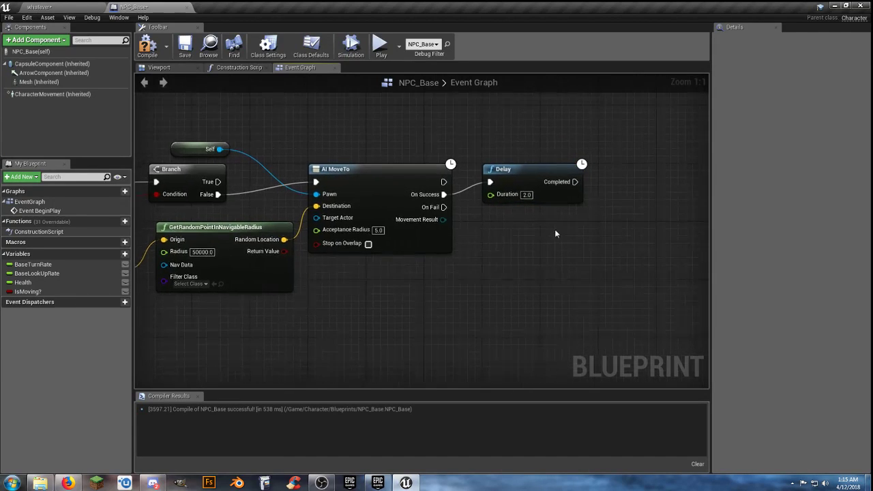
Add an unchecked SET Is Moving? node to the Delay's Completed output and align it with the Delay
drag(575, 181, 617, 182)
text(set)
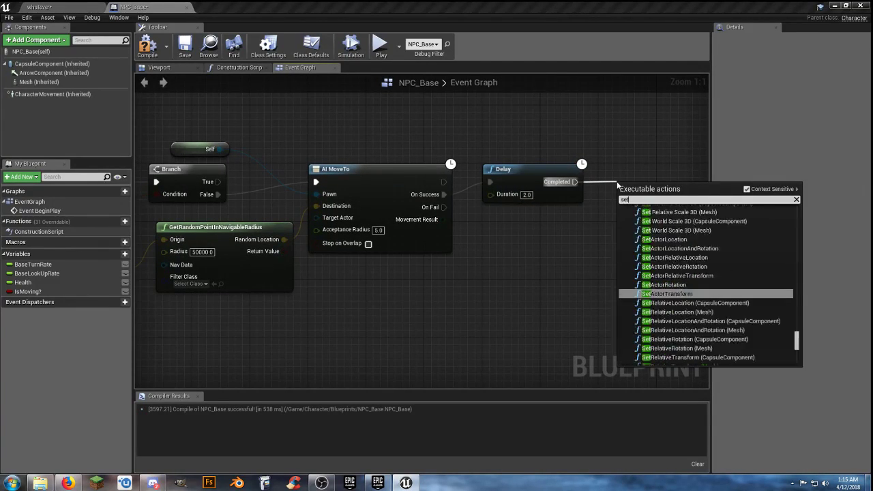
text(is)
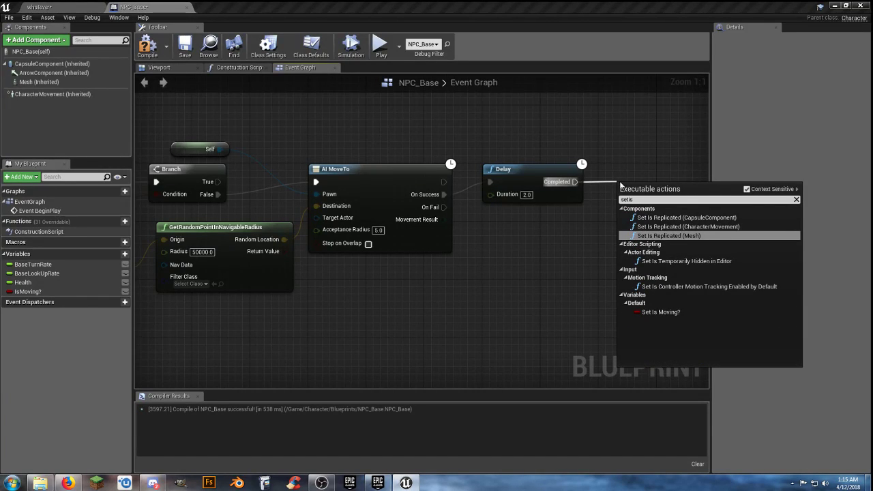
click(661, 312)
drag(638, 195, 624, 171)
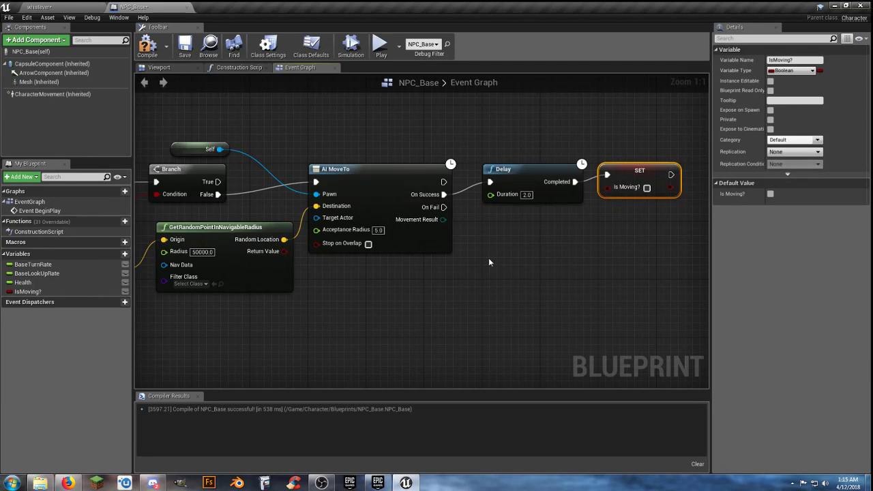
Replace Event BeginPlay with Event Tick, connect it to the Branch's execution input, and align it with the Branch
right_drag(471, 278, 653, 295)
right_drag(444, 343, 577, 341)
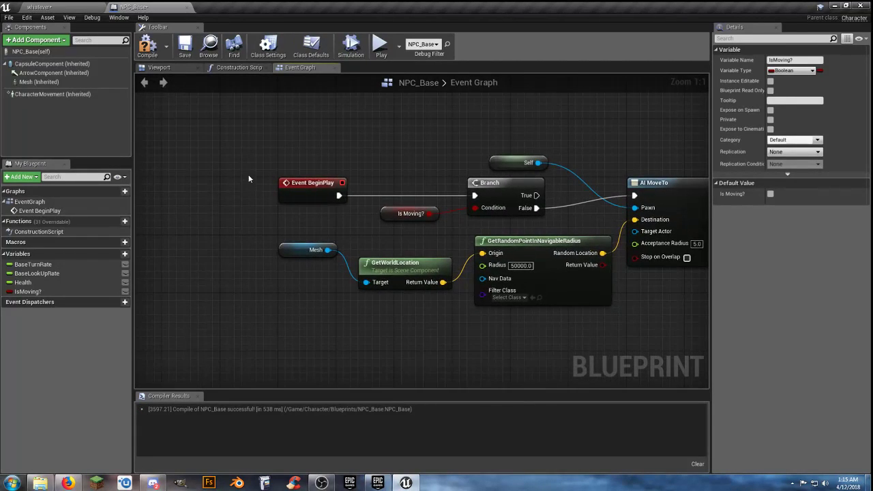
click(307, 183)
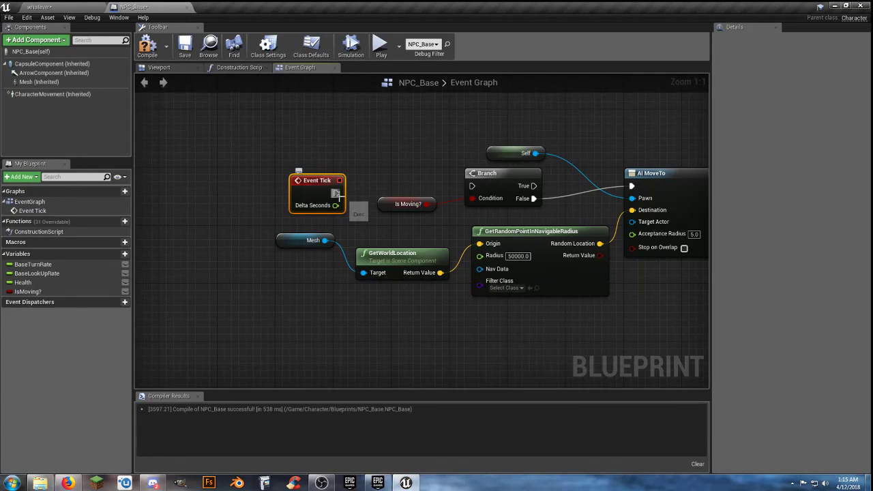
drag(336, 193, 463, 195)
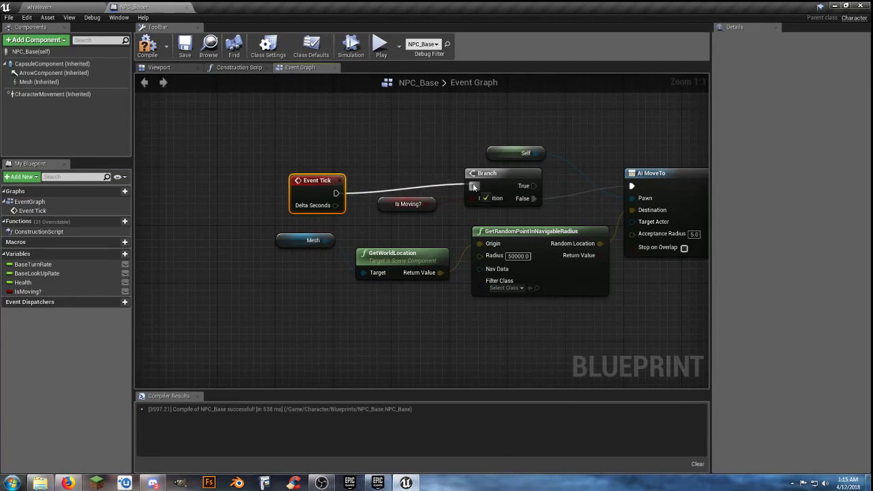
drag(327, 181, 311, 176)
Shift AI MoveTo, Delay and SET away from the Branch, and place AI MoveTo back near GetRandomPointInNavigableRadius, leaving a gap before Delay
right_drag(474, 345, 284, 344)
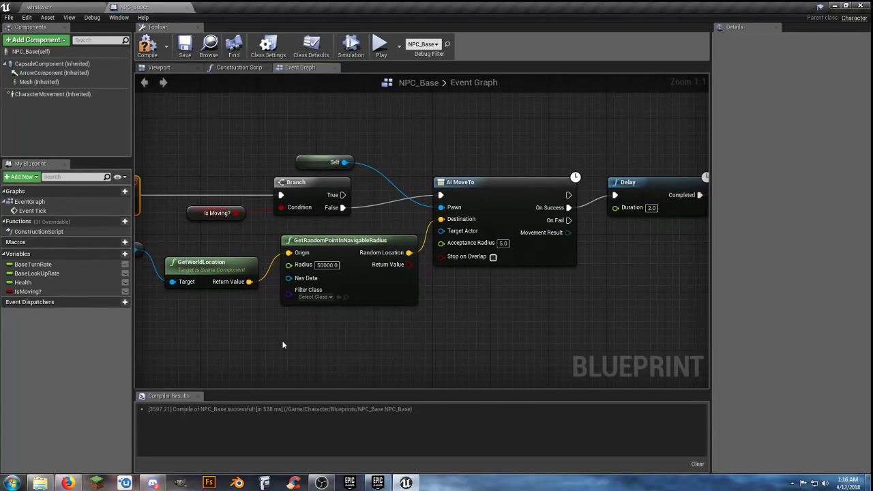
mouse_move(410, 332)
right_down()
mouse_move(212, 313)
mouse_move(402, 332)
right_up()
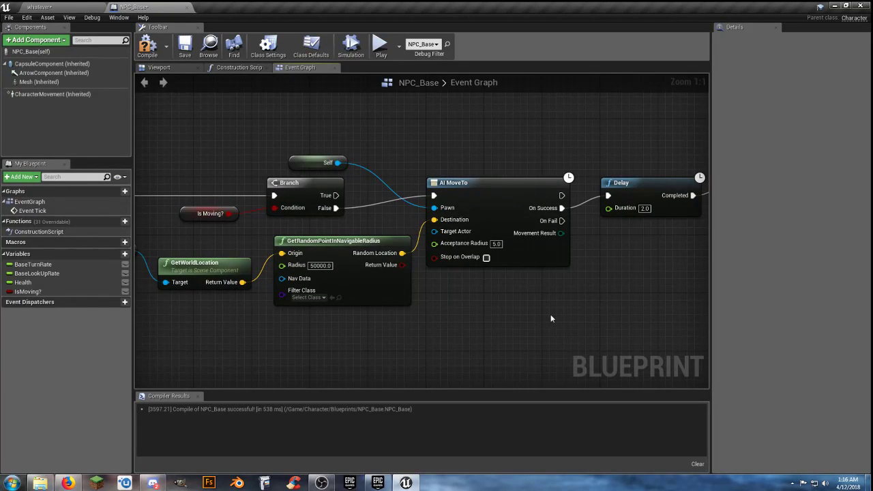
scroll(609, 309, down, 1)
scroll(601, 326, down, 1)
drag(639, 307, 470, 211)
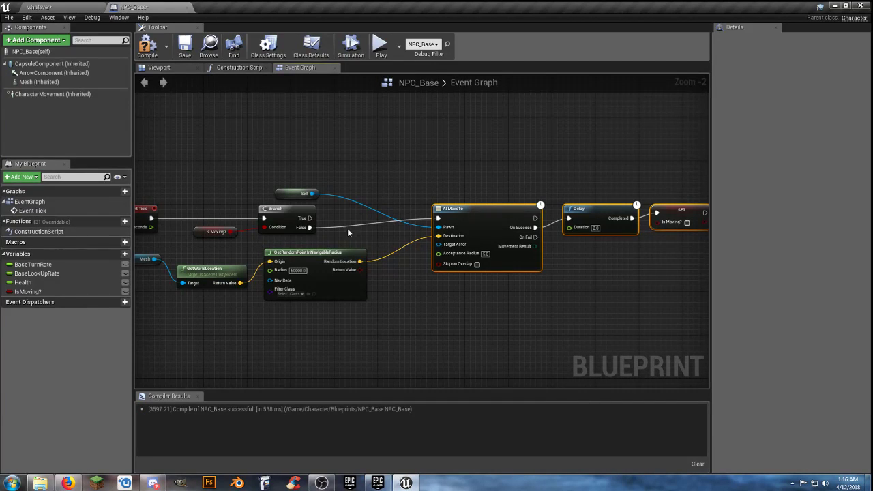
right_drag(435, 294, 295, 304)
right_drag(345, 291, 443, 298)
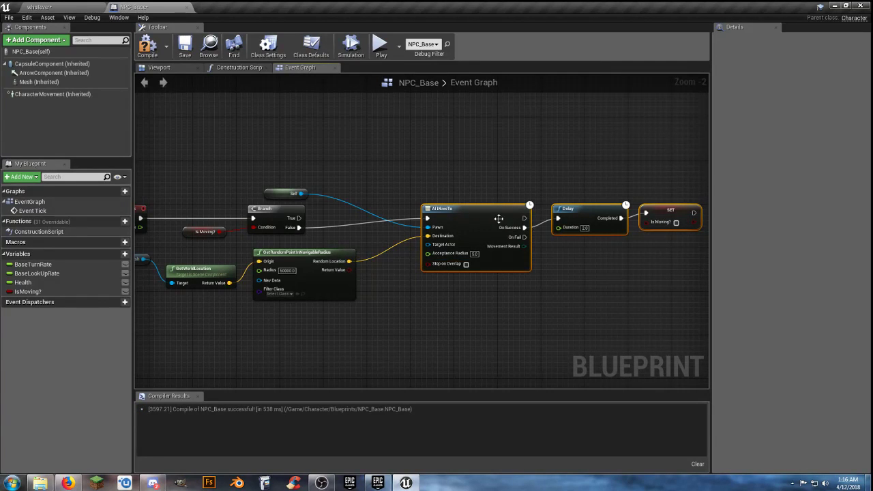
click(490, 180)
drag(493, 214, 442, 211)
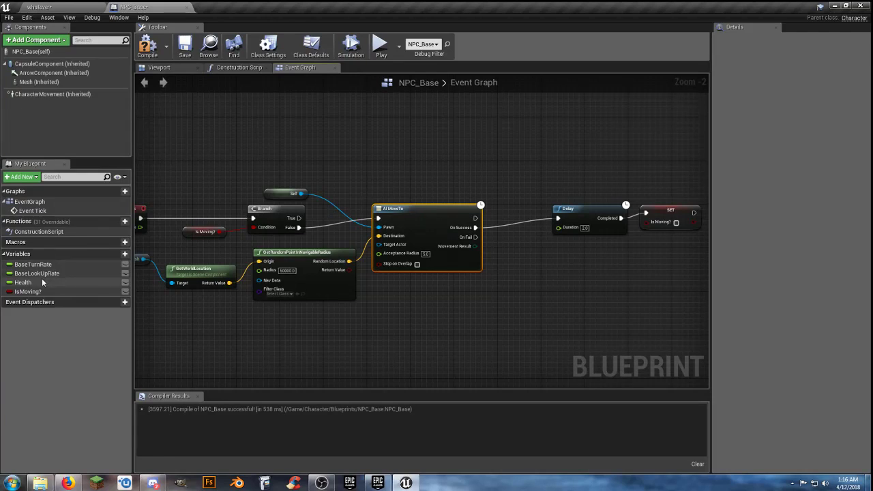
Add a checked SET Is Moving? node between AI MoveTo's execution output and Delay, shifting Delay and its following SET to make room
drag(27, 293, 559, 285)
drag(516, 261, 475, 227)
click(535, 280)
click(551, 277)
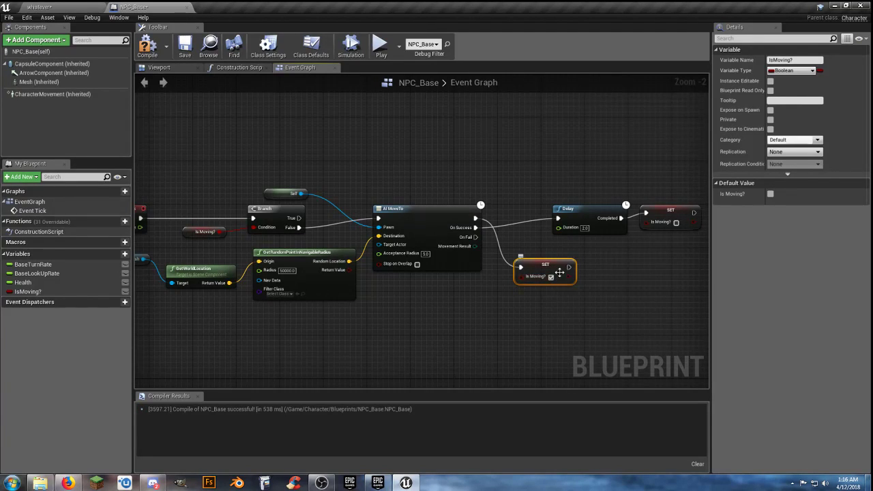
drag(569, 267, 558, 218)
drag(554, 270, 532, 220)
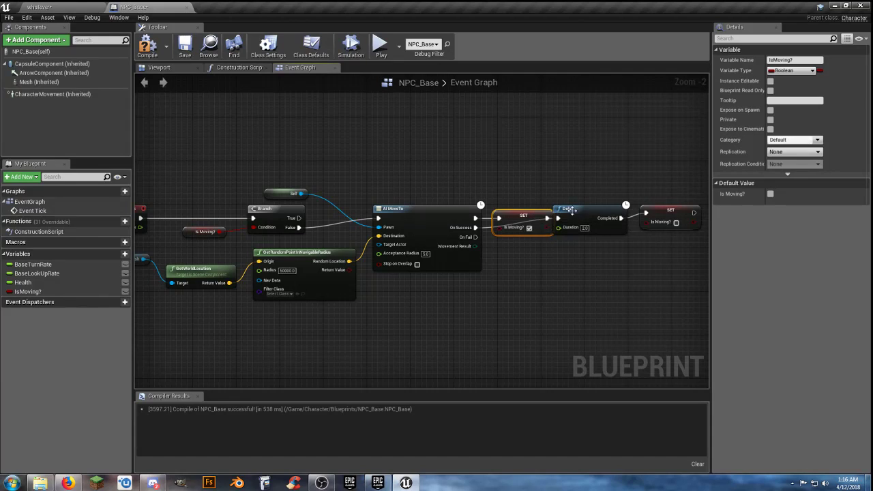
drag(630, 233, 598, 208)
drag(646, 253, 620, 212)
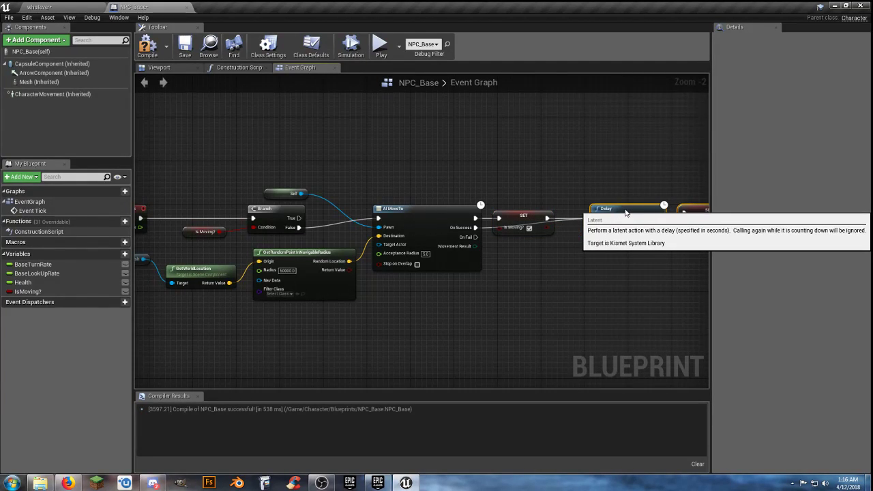
click(573, 263)
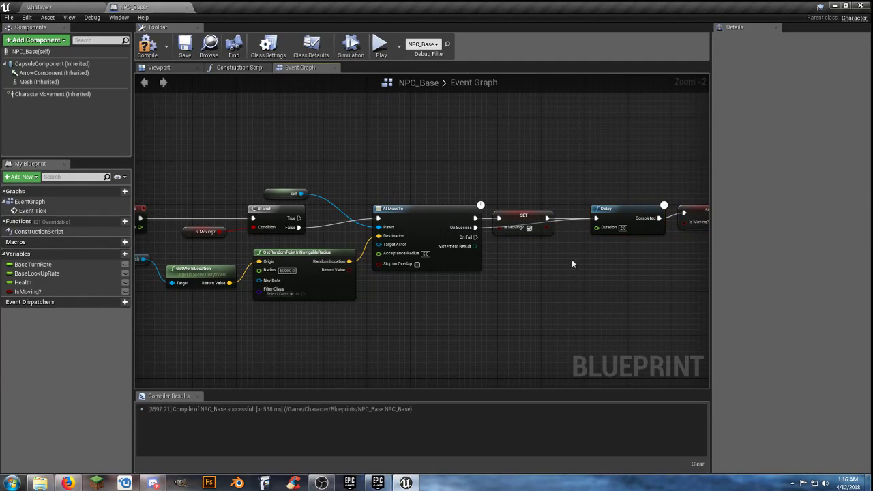
Break and reconnect the link from AI MoveTo's upper execution output to the checked SET Is Moving? node
ctrl+click(487, 218)
click(477, 266)
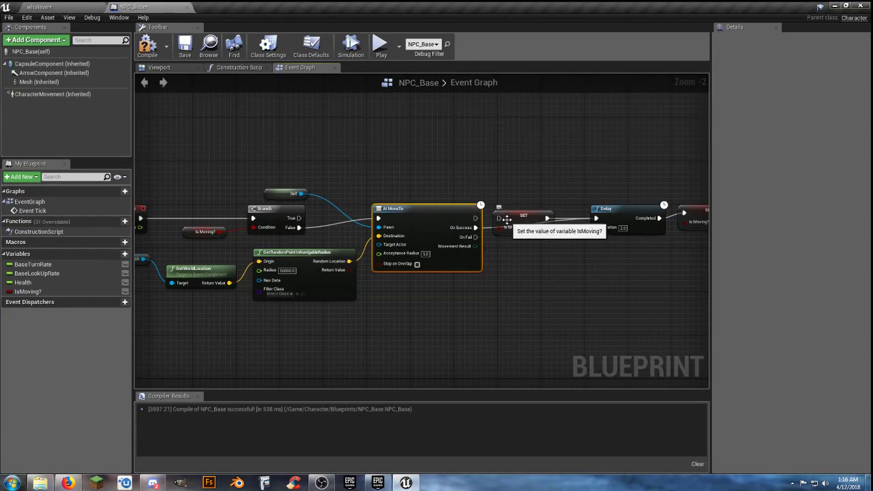
drag(500, 218, 476, 221)
Compile and save the NPC_Base blueprint
right_drag(518, 270, 429, 273)
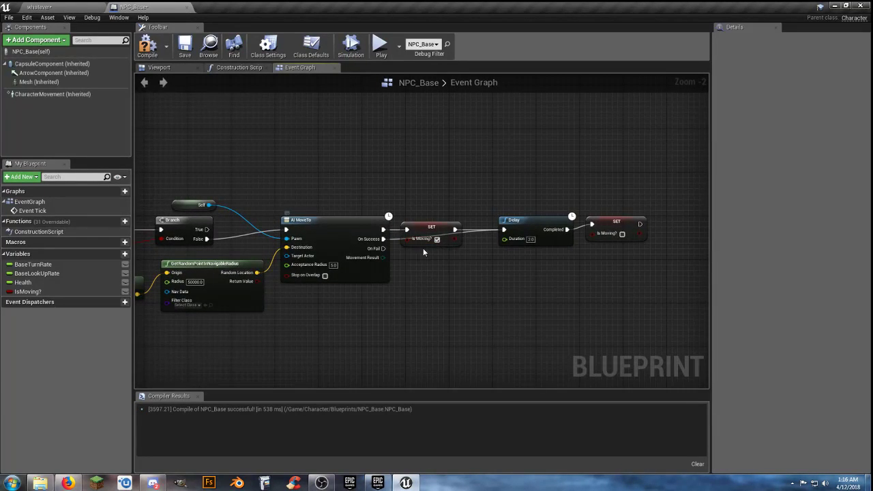
right_drag(570, 301, 613, 291)
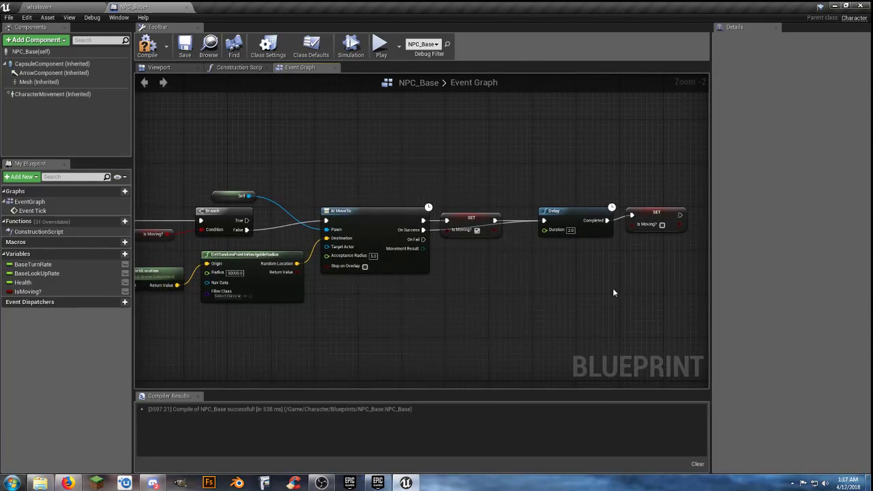
right_drag(521, 308, 535, 305)
right_drag(480, 296, 478, 294)
right_click(478, 294)
click(529, 313)
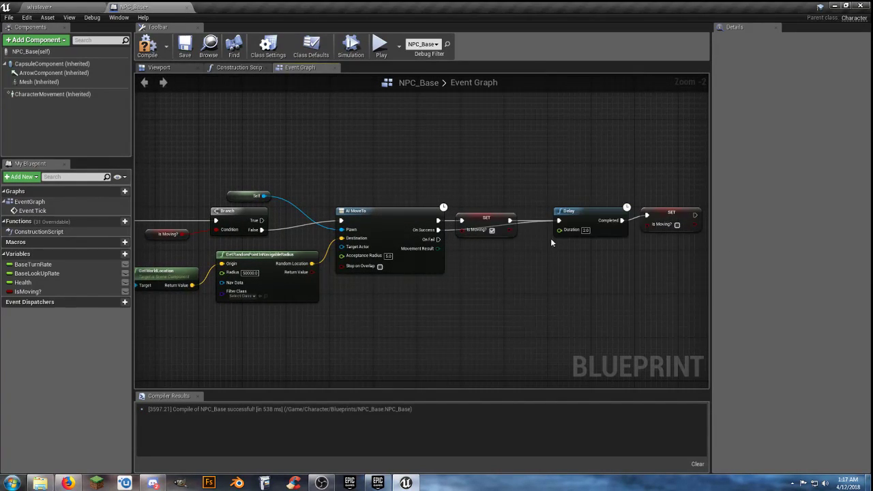
click(147, 44)
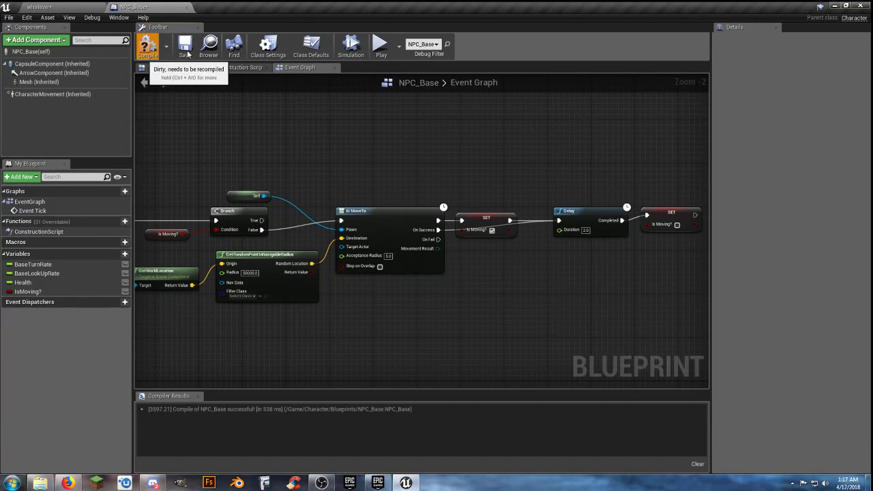
click(184, 45)
Play the whatever level, follow the NPC with the player character to check its movement, and end the session
click(76, 9)
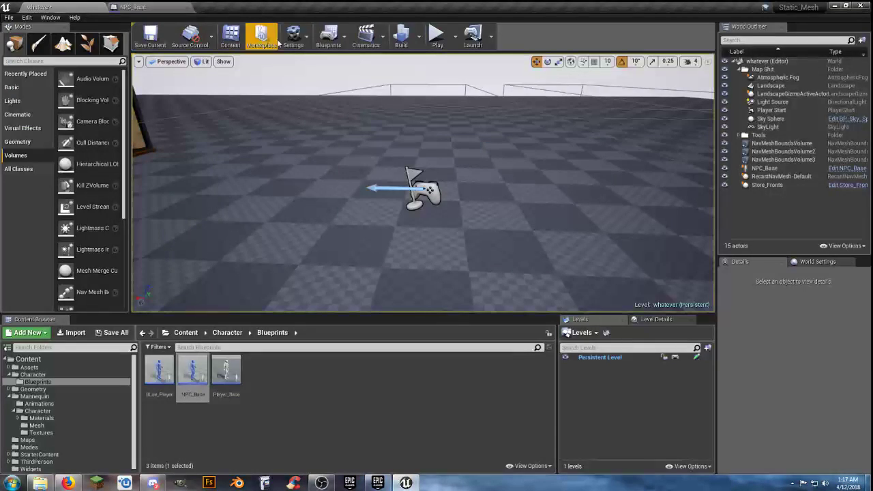
click(437, 37)
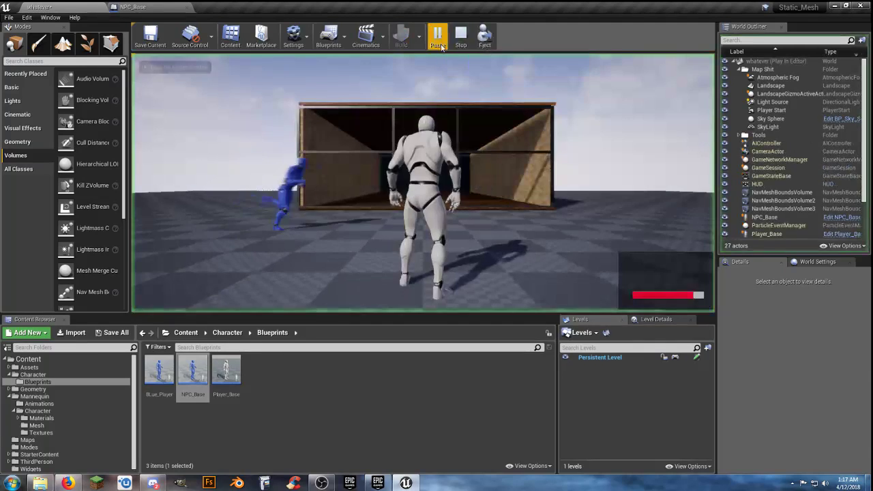
key(w)
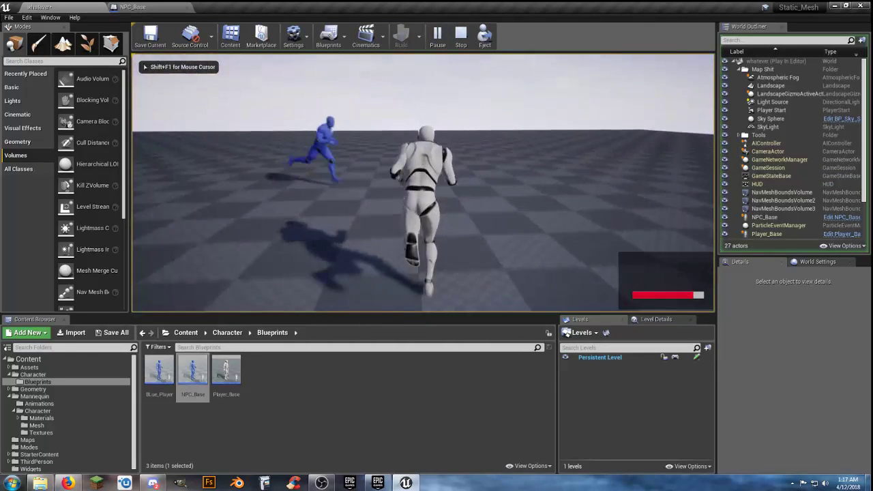
key(w)
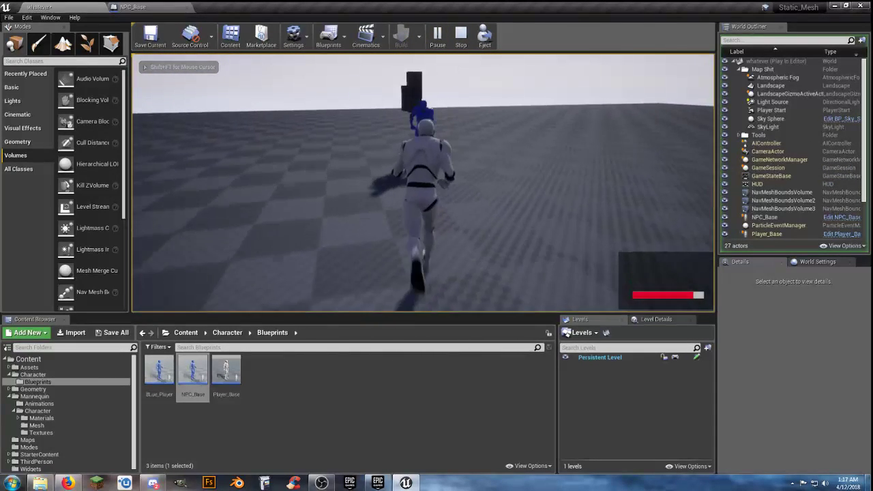
key(w)
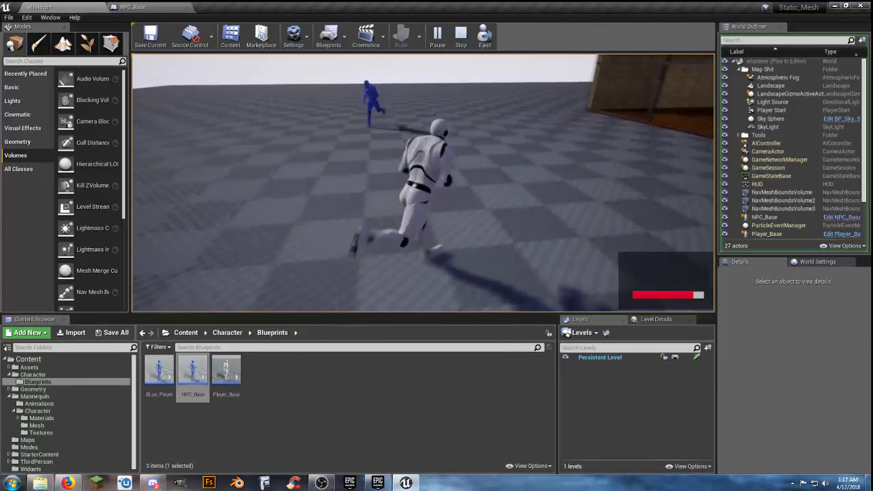
key(w)
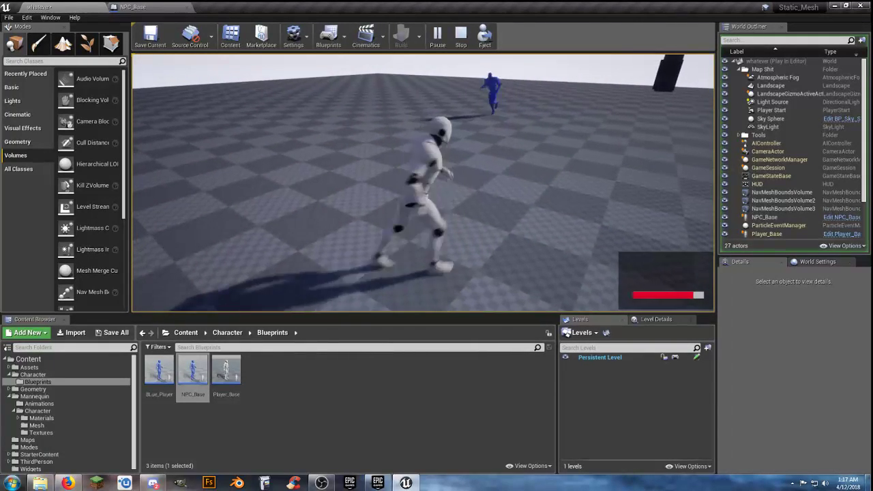
key(Escape)
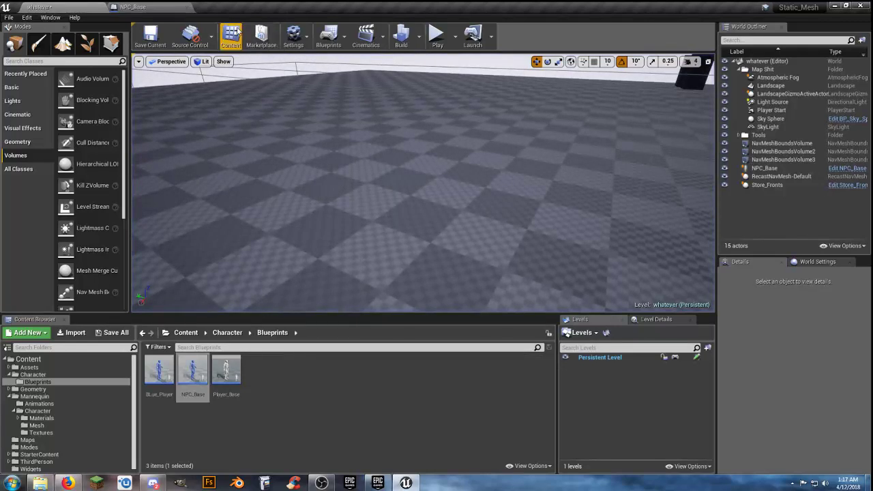
In NPC_Base, unlink AI MoveTo's upper execution output, connect On Success to the checked SET Is Moving? node, and compile and save
click(134, 7)
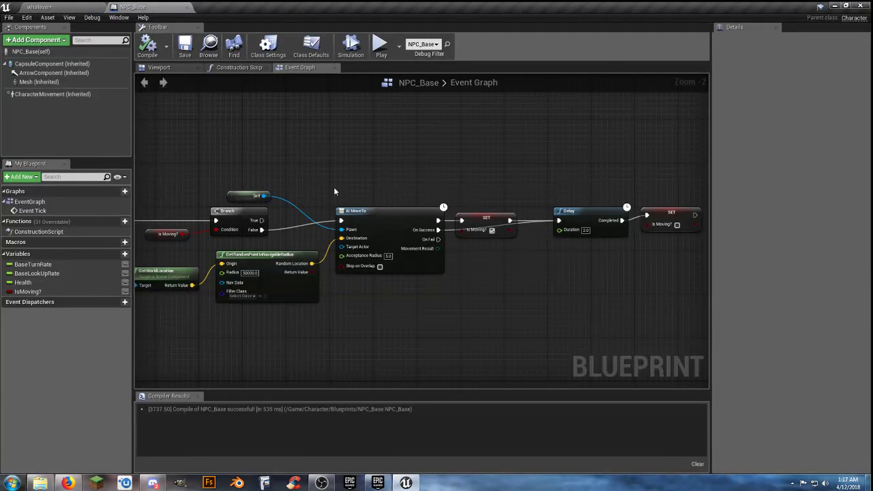
ctrl+click(452, 220)
click(460, 189)
drag(439, 239, 460, 221)
click(148, 46)
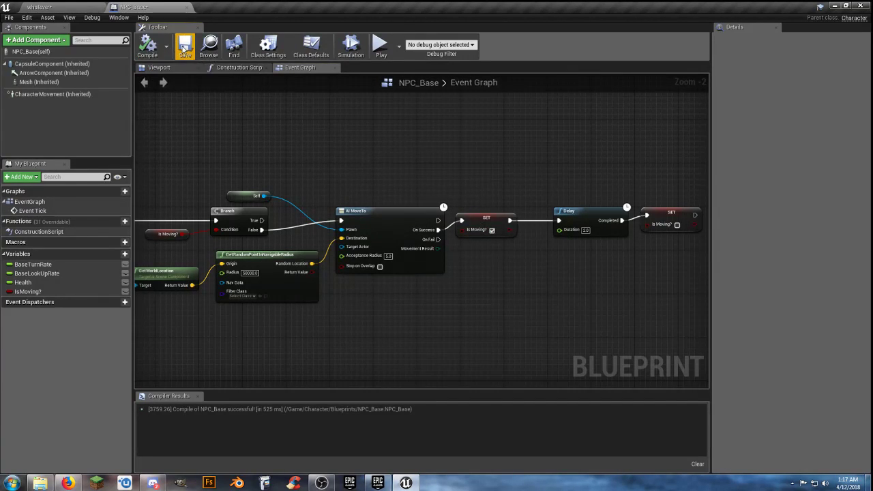
Play the level again to check how the NPC moves with the rewired On Success output, and stop the session
click(65, 7)
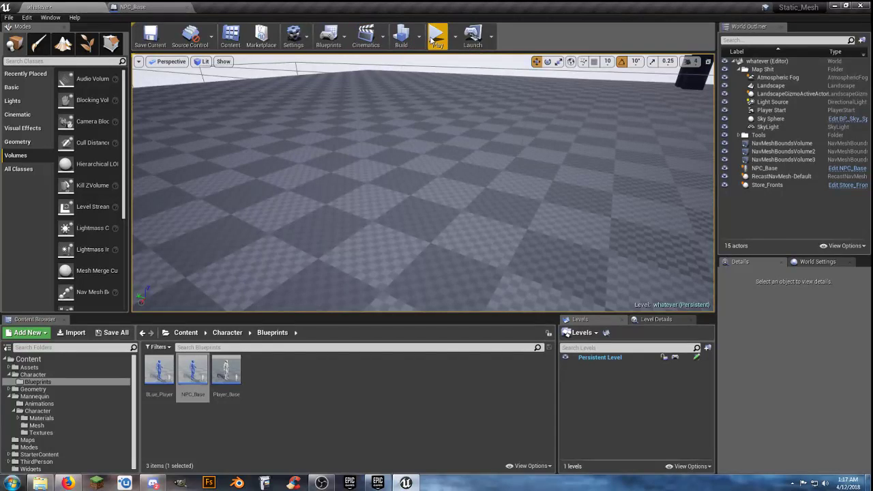
click(436, 33)
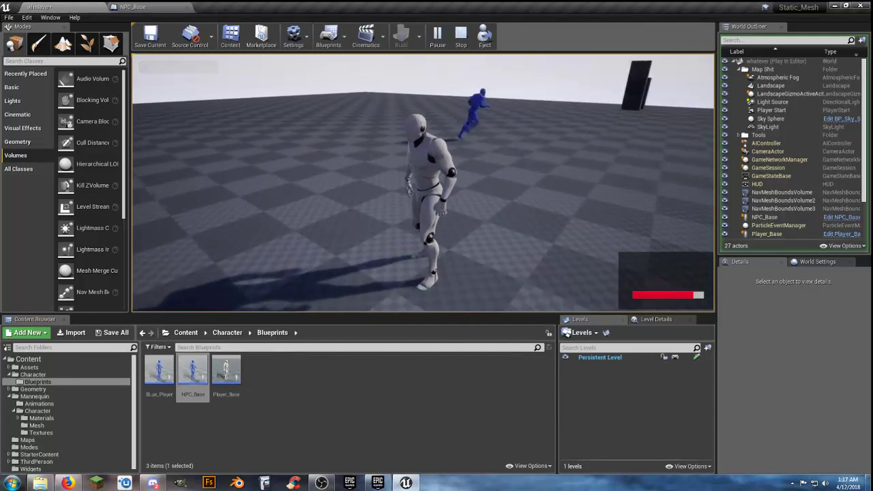
key(w)
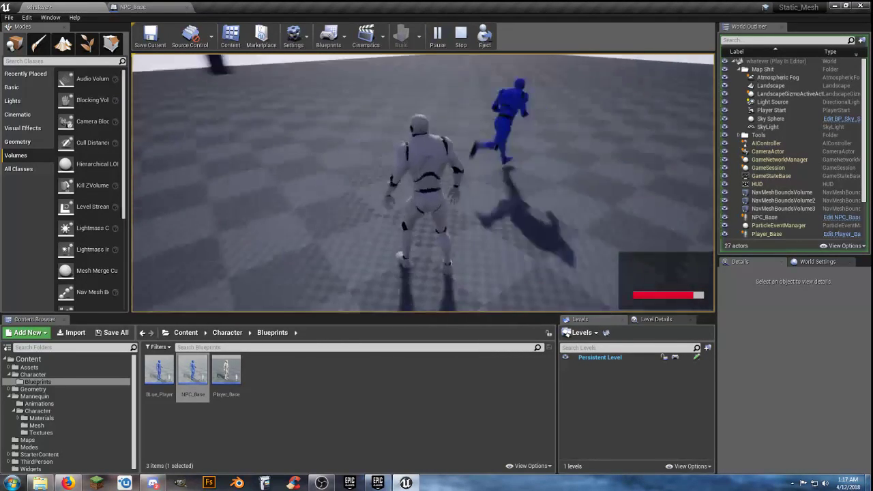
key(Escape)
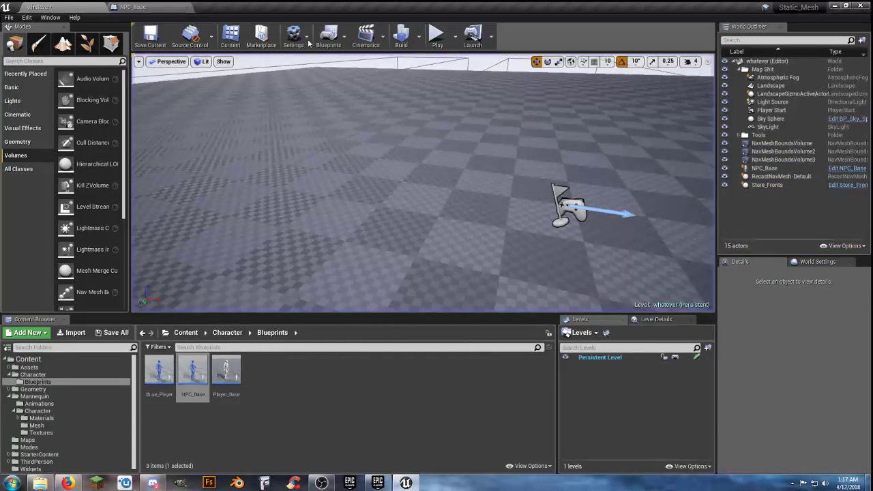
Delete the checked SET Is Moving? node in NPC_Base, connect AI MoveTo's On Success to Delay, and close the gap between them
click(157, 7)
right_drag(593, 276, 612, 248)
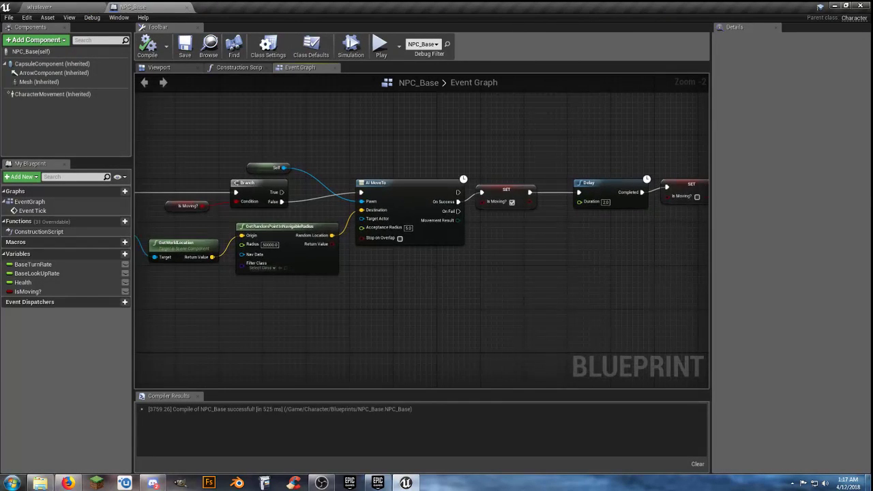
click(522, 196)
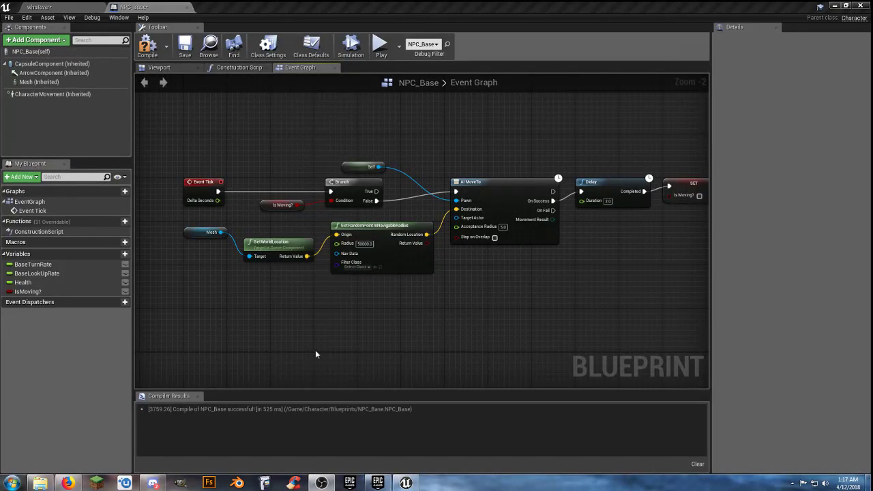
Replace Event Tick with Event BeginPlay in NPC_Base's event graph and connect it to Branch
right_drag(413, 324, 436, 333)
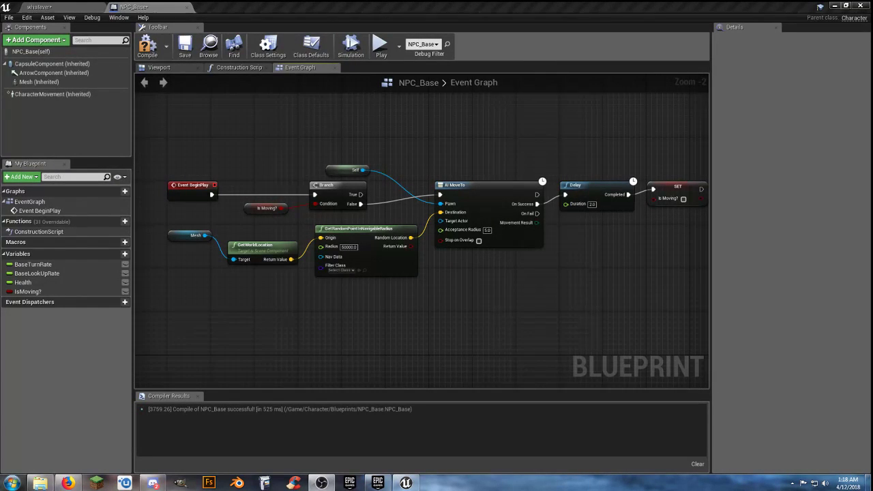
right_drag(409, 313, 380, 321)
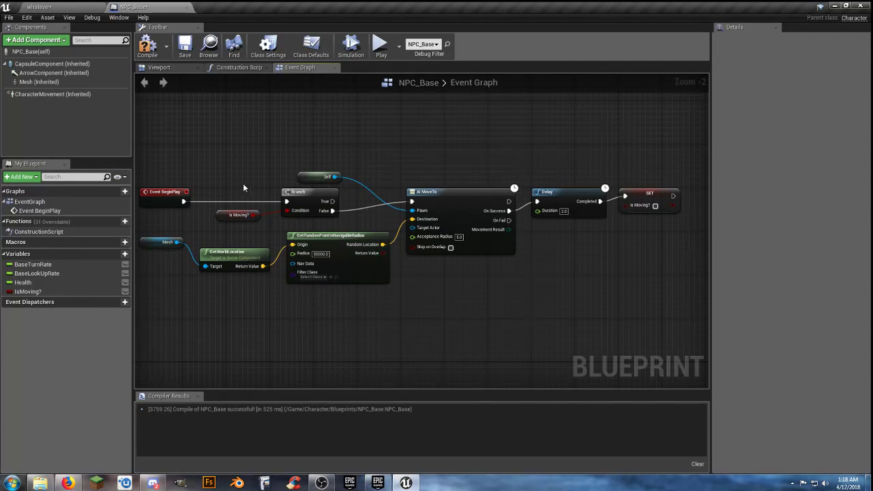
Delete the Branch and Is Moving? nodes, connect Event BeginPlay directly to AI MoveTo, and place Self below that wire
drag(237, 183, 297, 222)
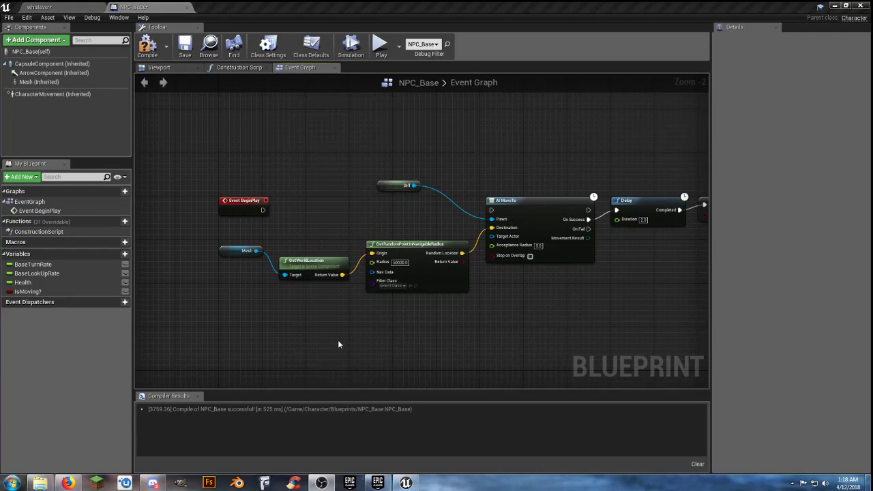
right_drag(394, 328, 331, 334)
drag(202, 217, 430, 217)
drag(317, 184, 354, 228)
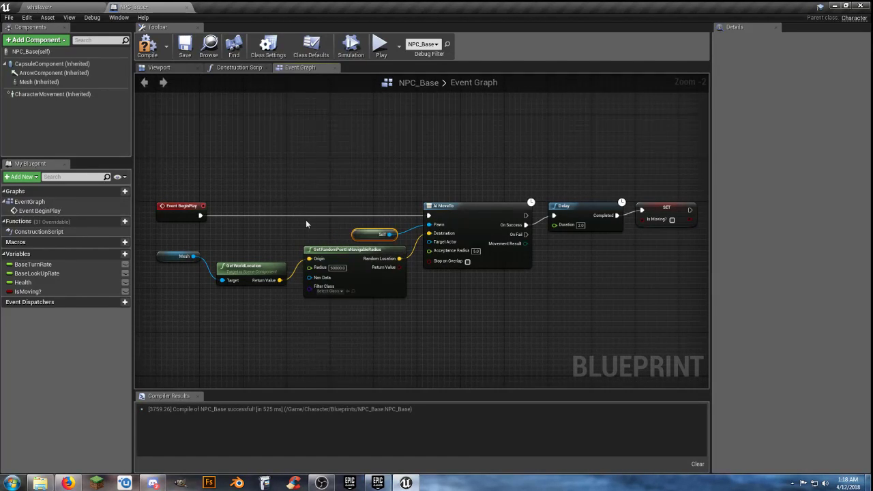
Delete the unchecked SET Is Moving? node, loop Delay's Completed back to AI MoveTo's execution input, and compile and save NPC_Base
right_drag(576, 316, 534, 314)
right_drag(622, 229, 688, 230)
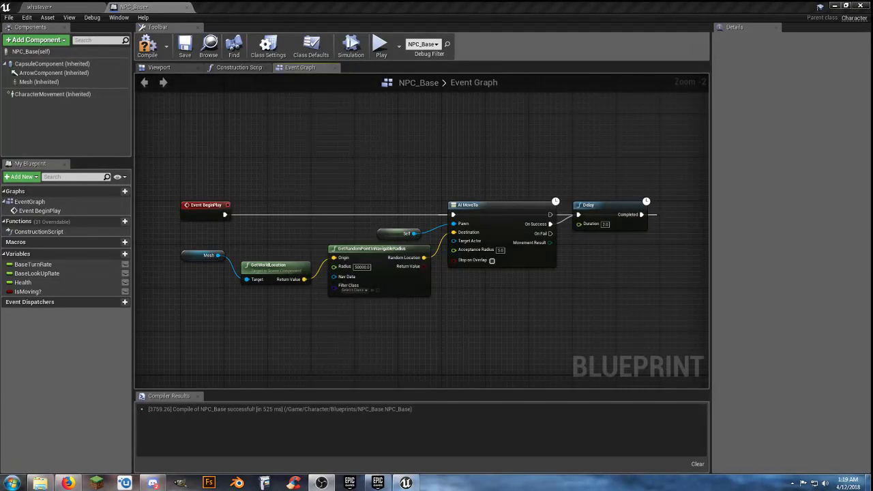
click(148, 45)
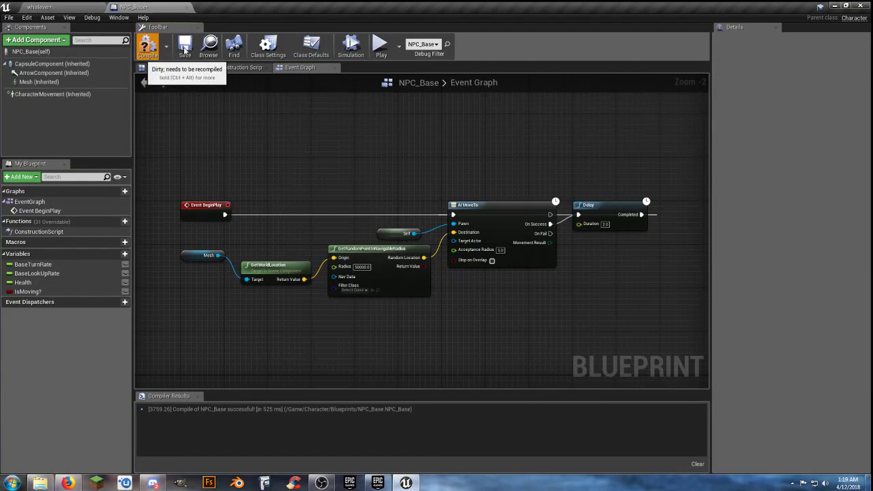
Play the whatever level, follow the NPC to check the Event BeginPlay movement loop, and stop the session
click(68, 8)
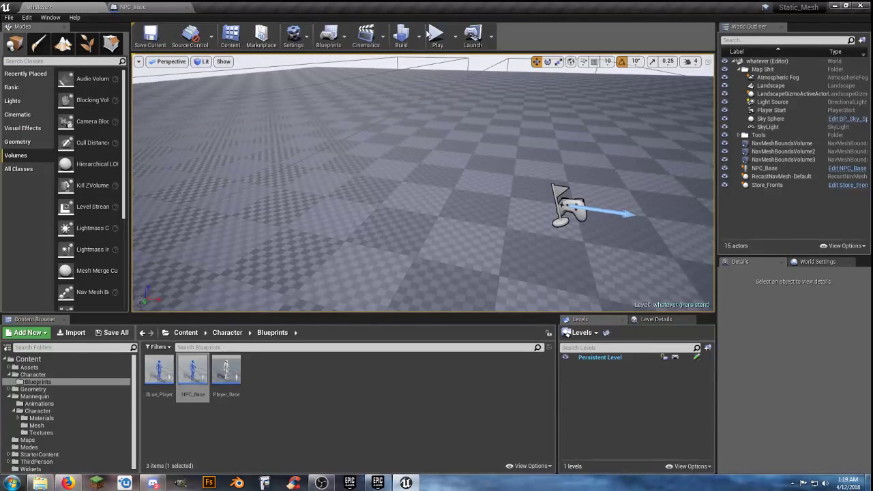
click(437, 38)
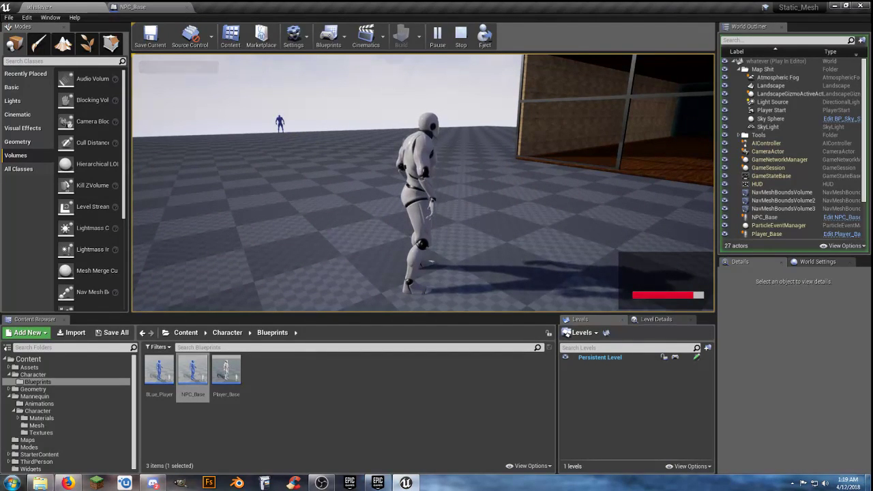
key(w)
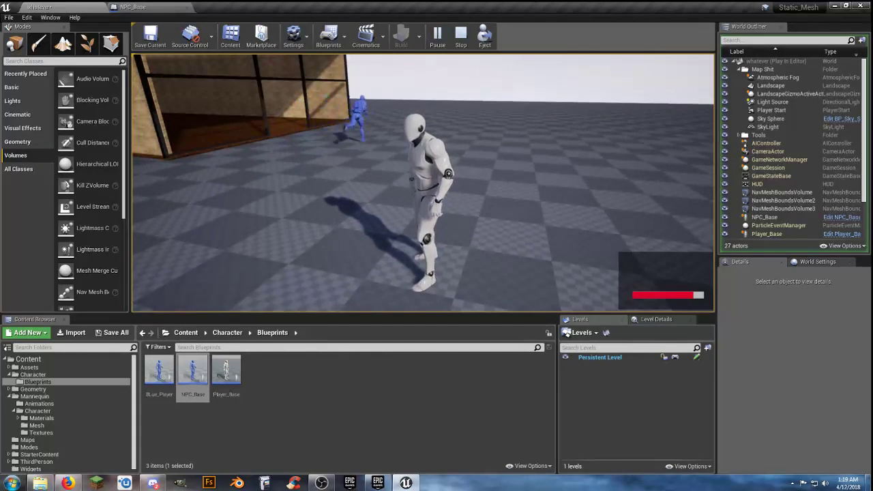
key(w)
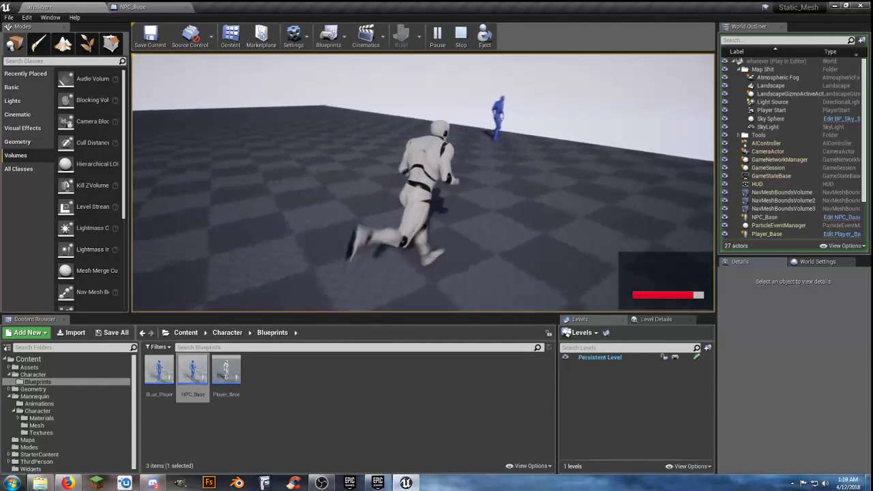
key(d)
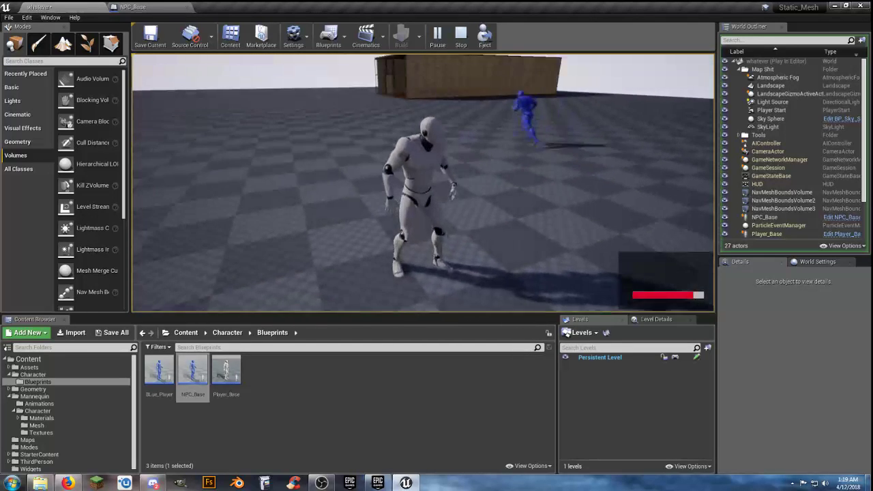
key(w)
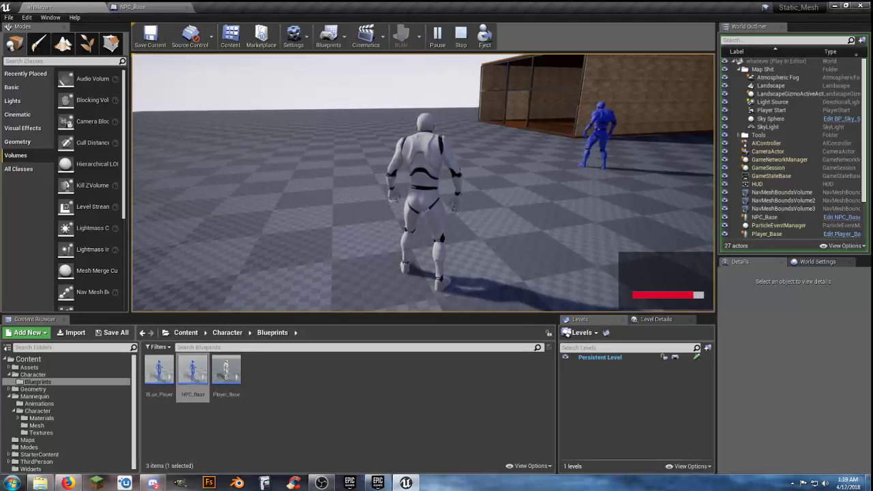
key(Escape)
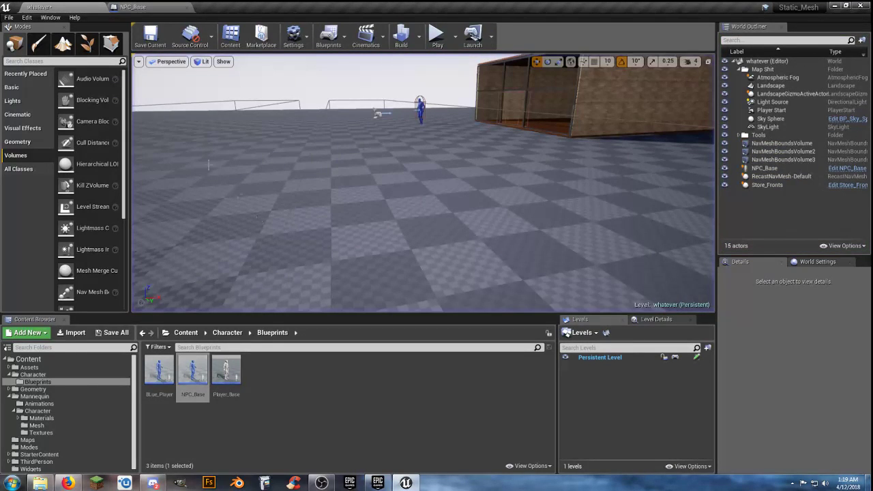
In NPC_Base, unlink Delay's Completed output and move the Delay node farther away from AI MoveTo
click(156, 8)
right_drag(502, 332, 353, 334)
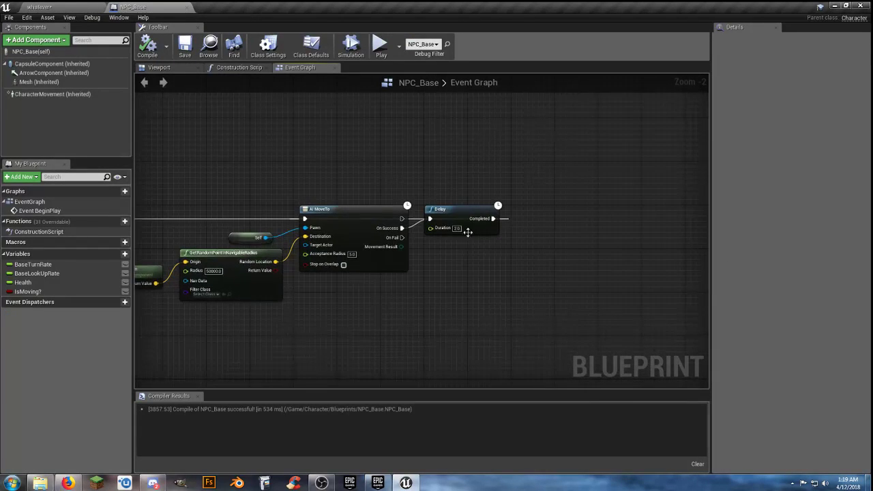
drag(467, 213, 559, 259)
click(485, 280)
right_drag(515, 291, 561, 248)
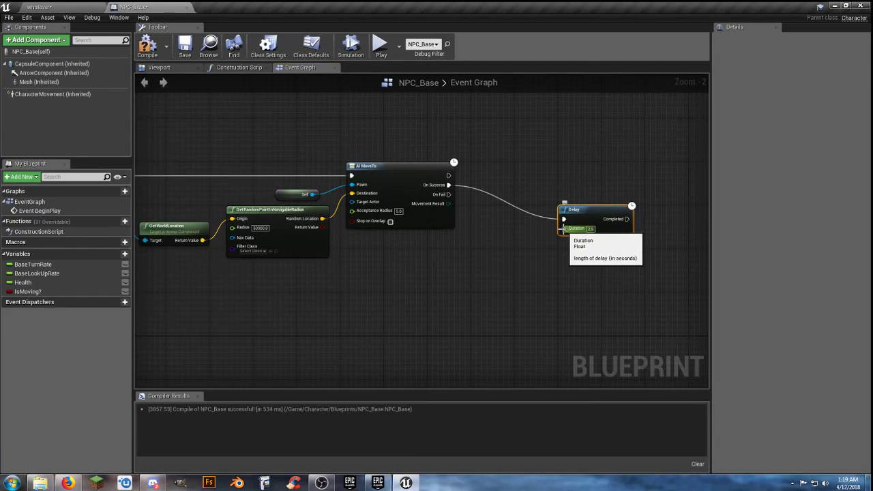
right_drag(476, 274, 519, 266)
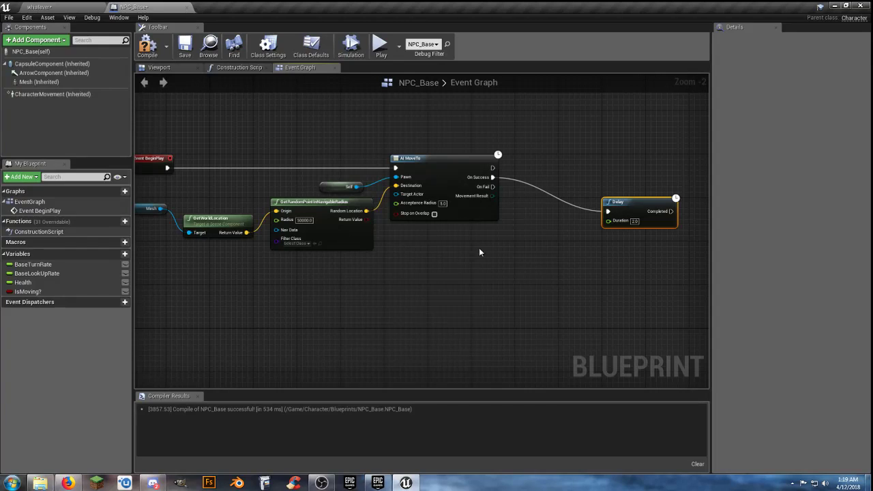
drag(608, 222, 513, 257)
click(459, 267)
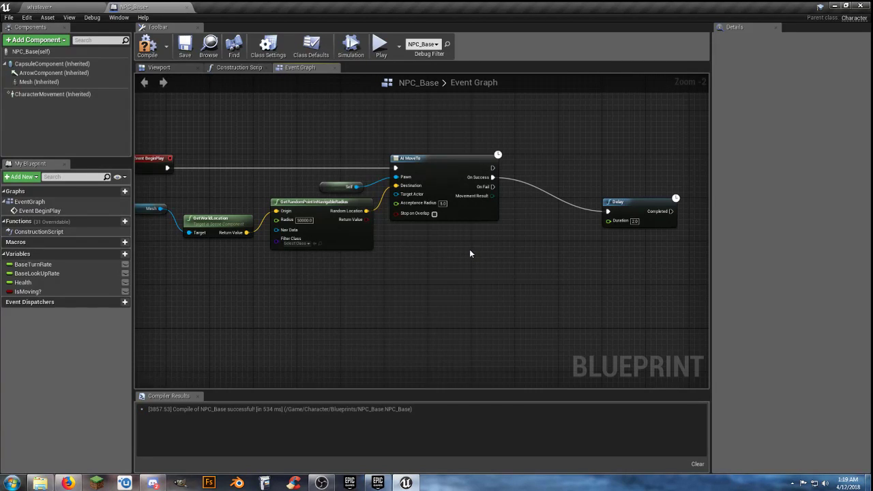
right_click(480, 242)
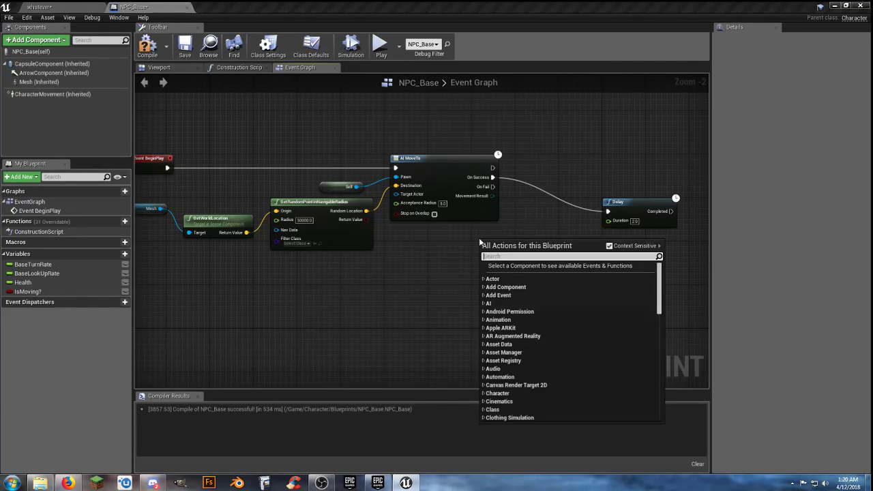
click(572, 216)
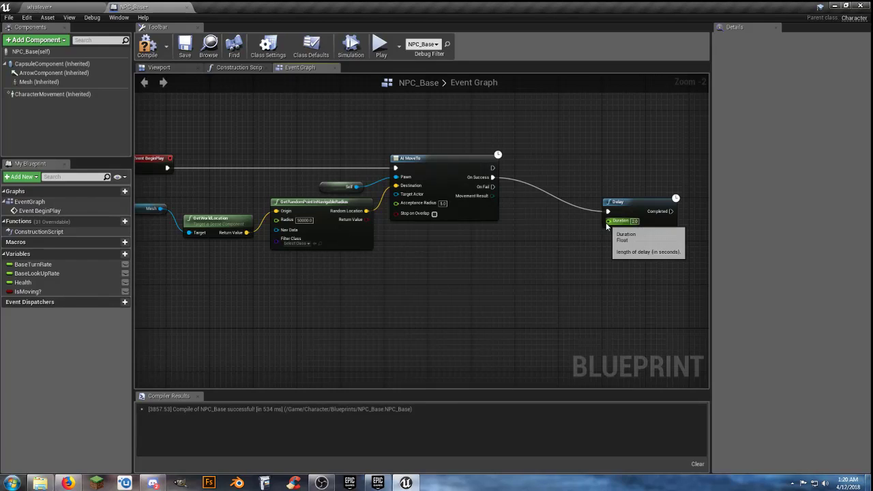
drag(608, 221, 478, 254)
click(442, 272)
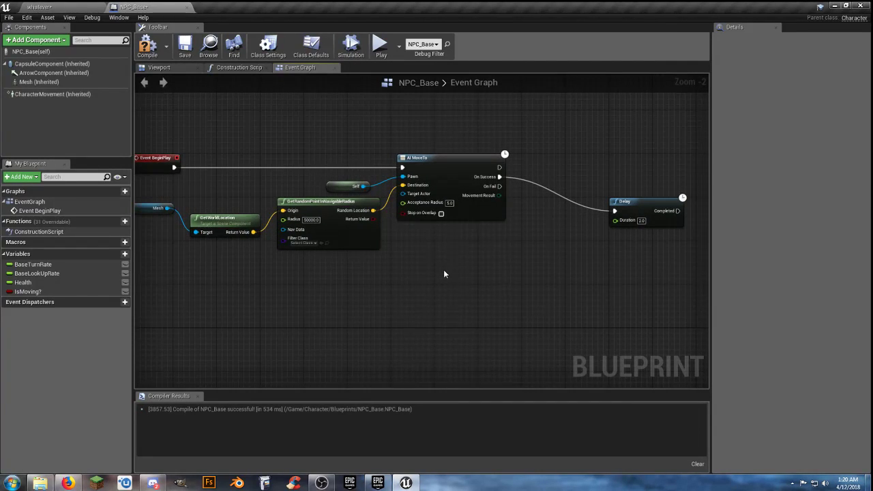
Add a Random Float in Range node below AI MoveTo with Min 2.0 and Max 5.0
right_click(444, 273)
text(randomfl)
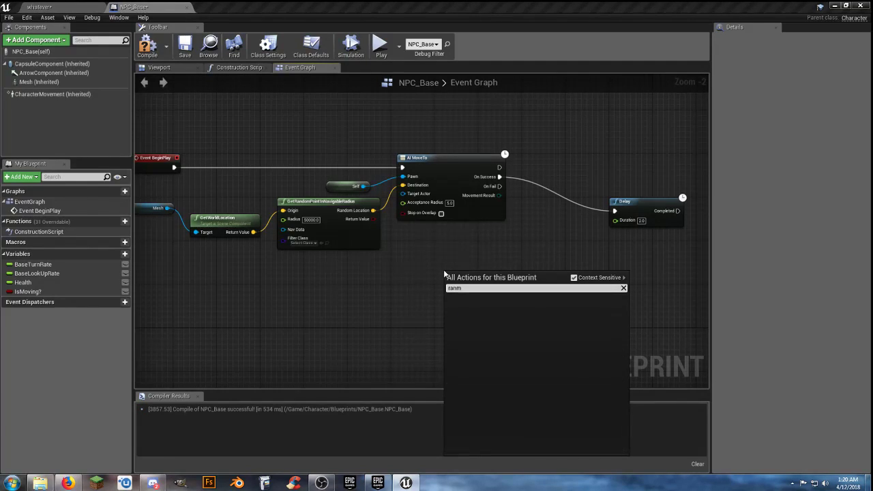
text(o)
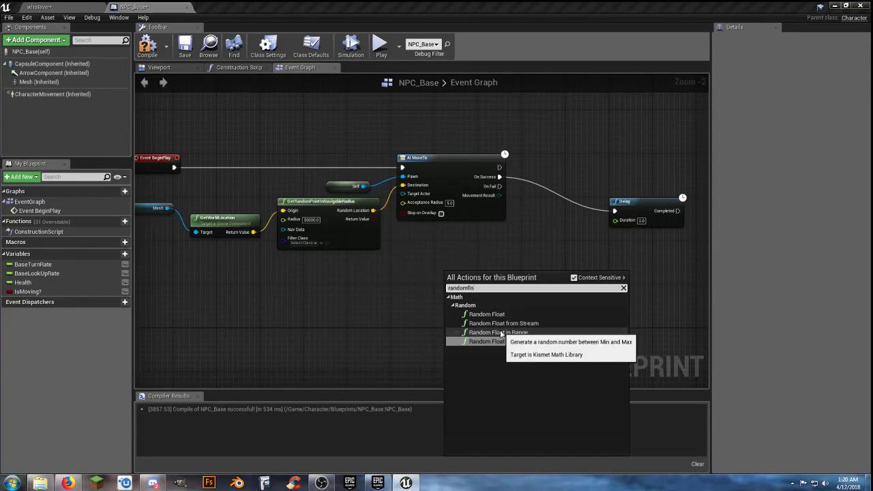
click(502, 333)
click(470, 282)
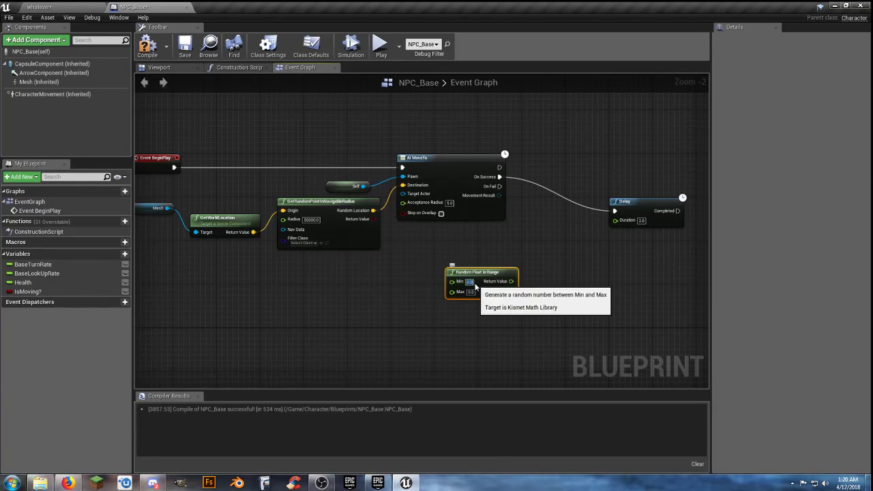
text(3)
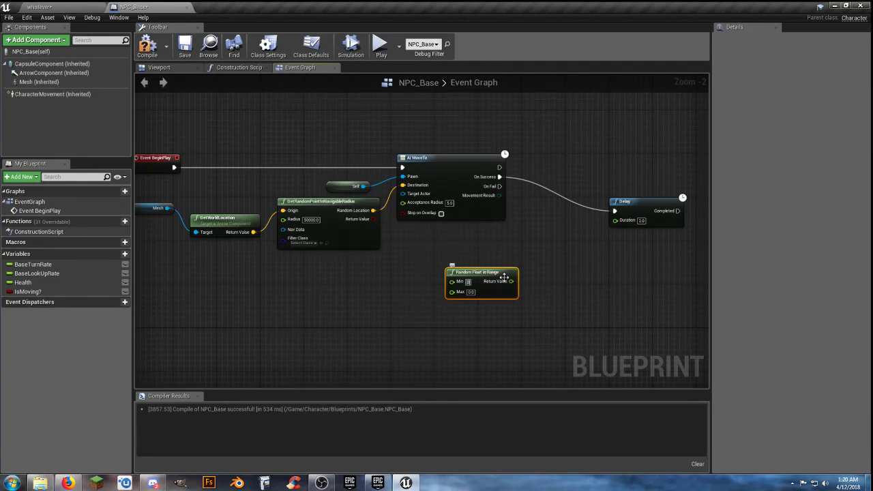
key(Tab)
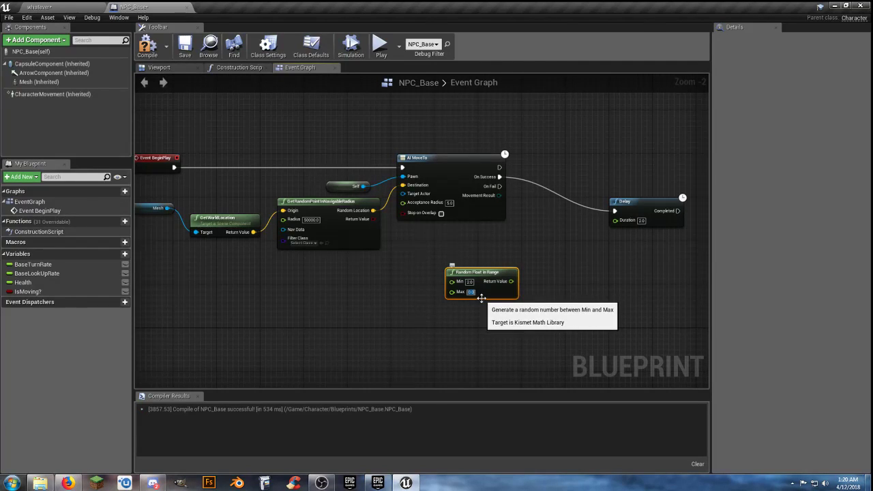
text(5)
key(Return)
Feed the random float into Delay's Duration, reconnect Completed to AI MoveTo's execution input, and compile and save
drag(494, 273, 561, 201)
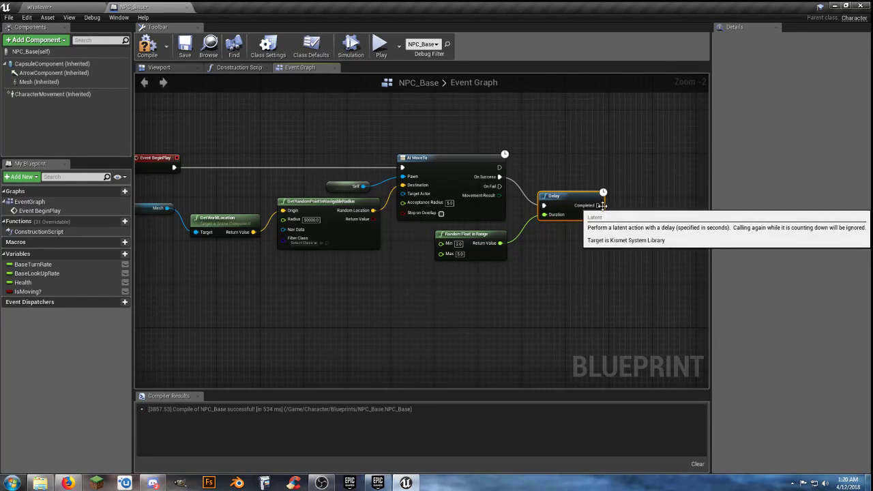
drag(599, 205, 402, 168)
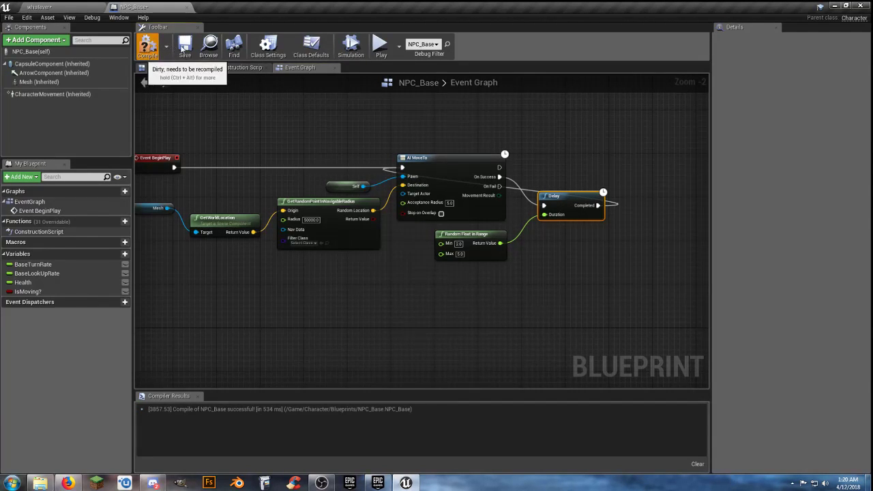
Play the level, follow the NPC to check its wandering with the randomized delay, and stop the session
click(65, 8)
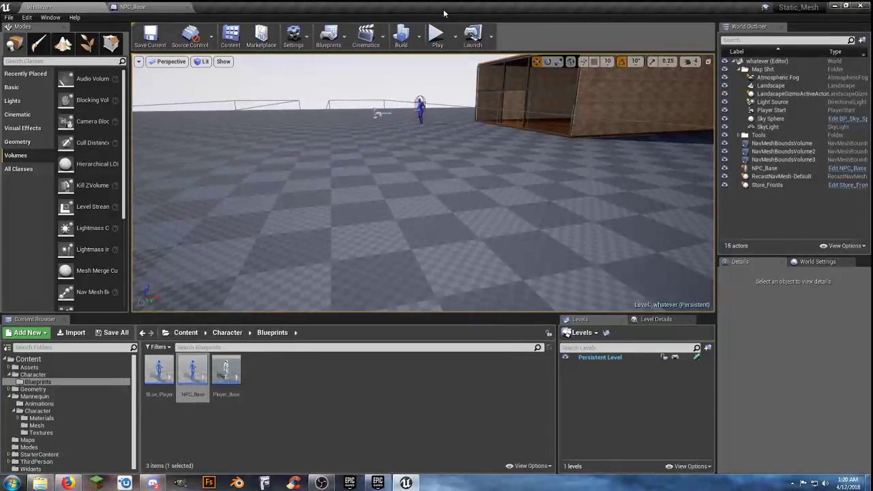
click(438, 35)
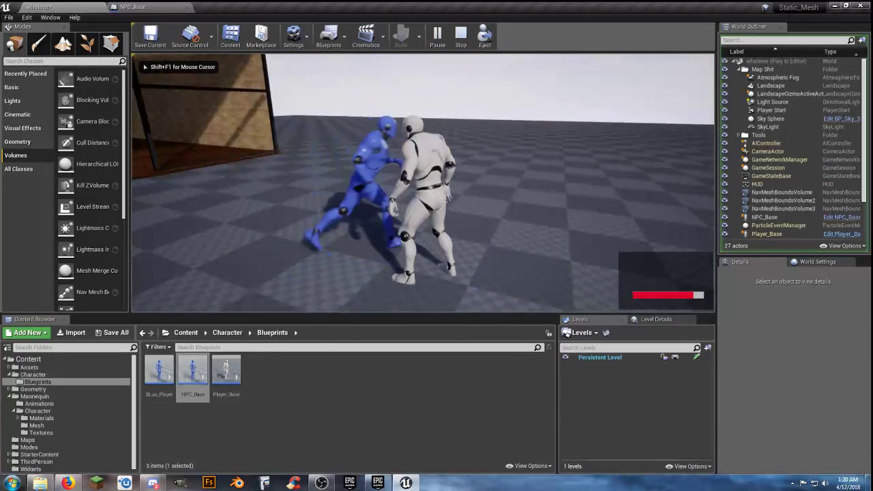
key(w)
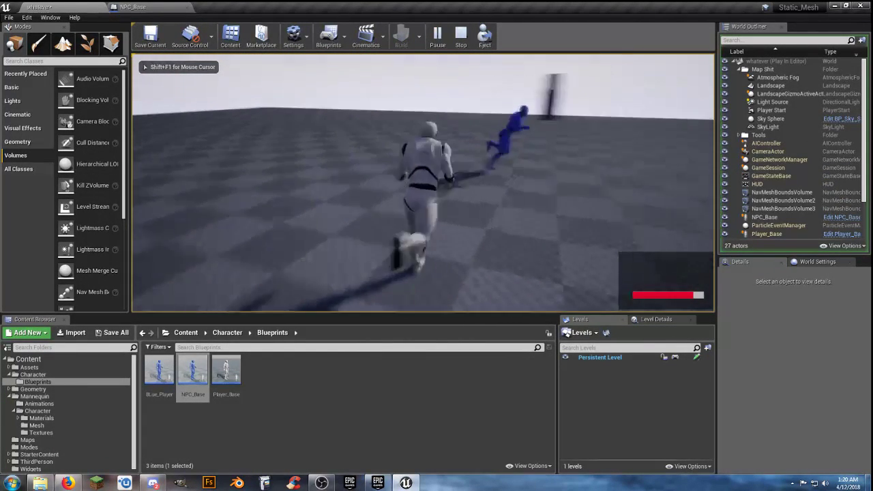
key(w)
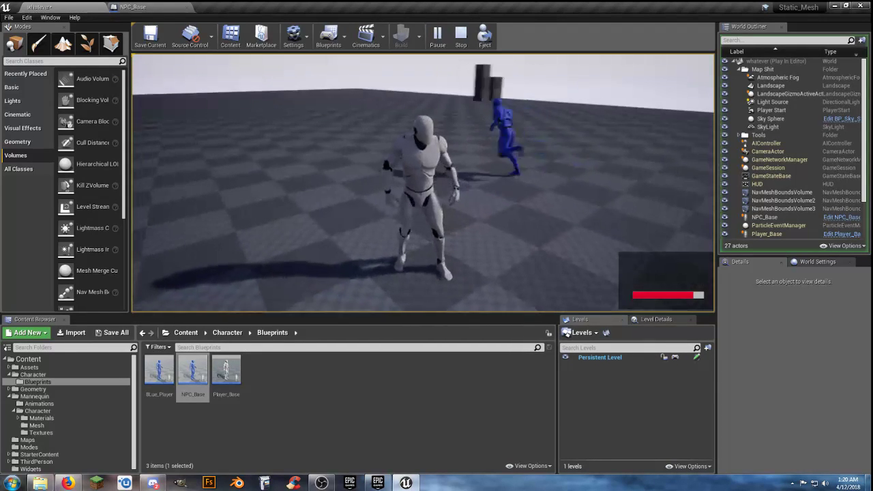
key(w)
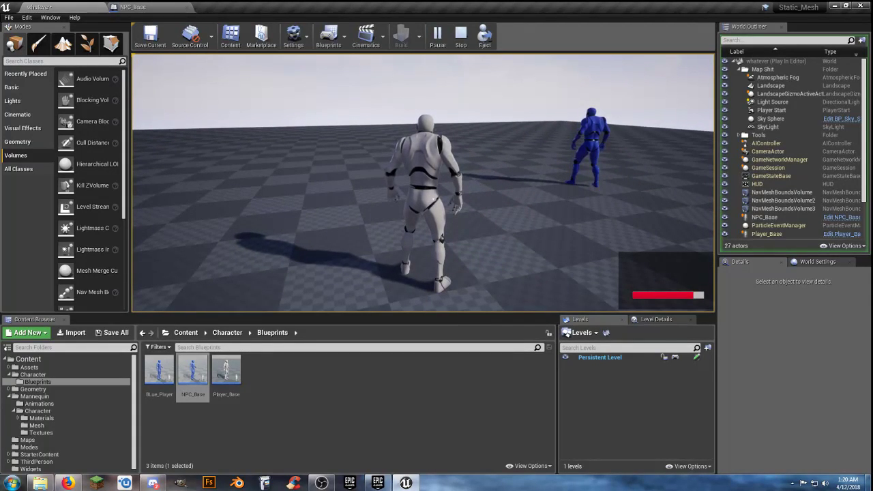
key(w)
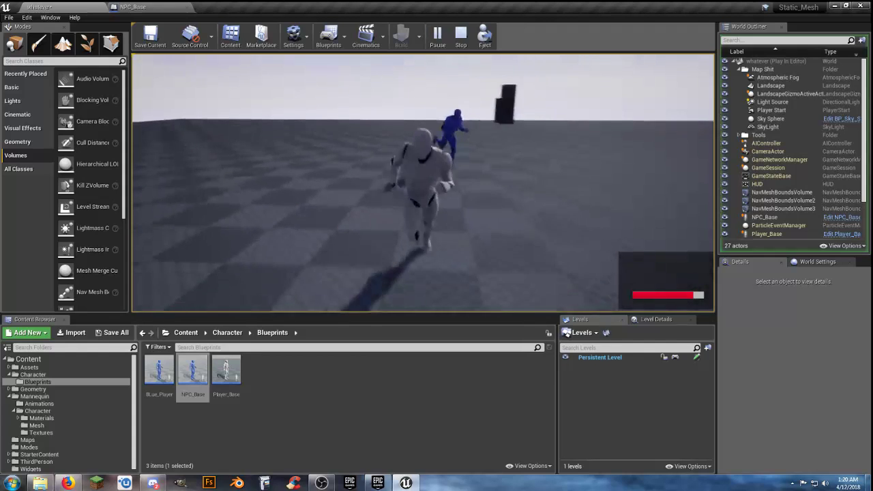
key(w)
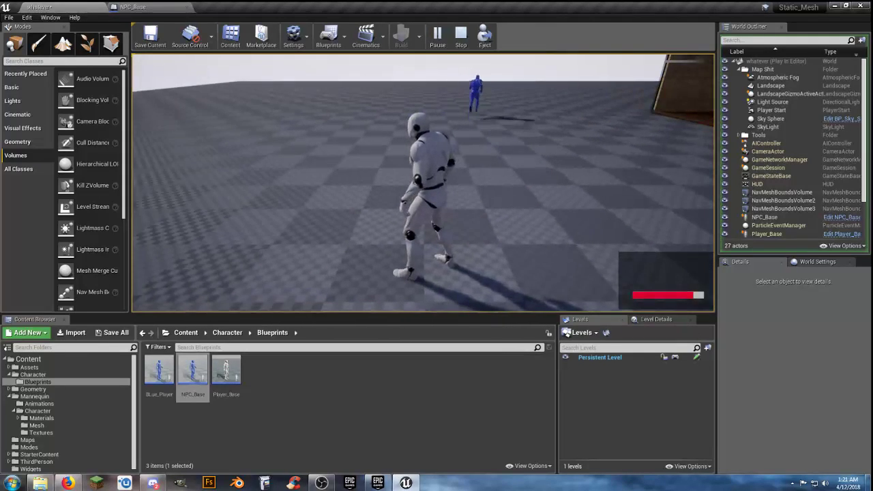
key(Escape)
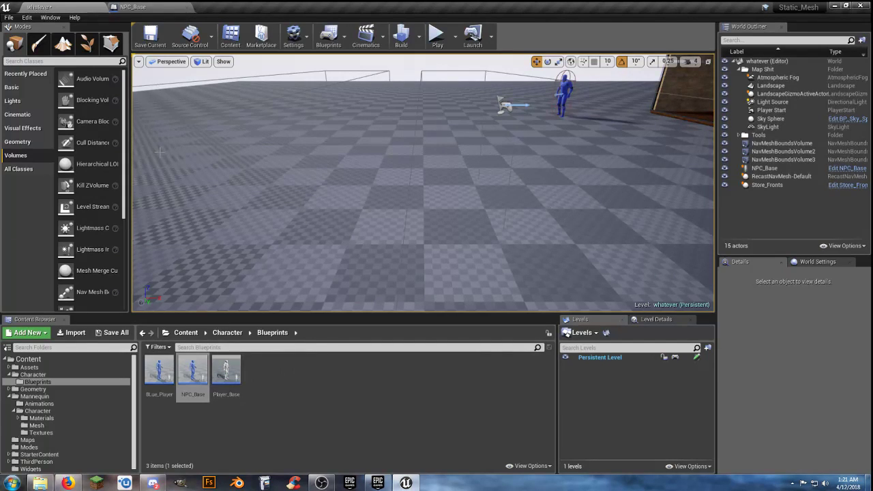
In NPC_Base's event graph, add an Event Tick node below the BeginPlay chain and try extending its execution output
click(136, 6)
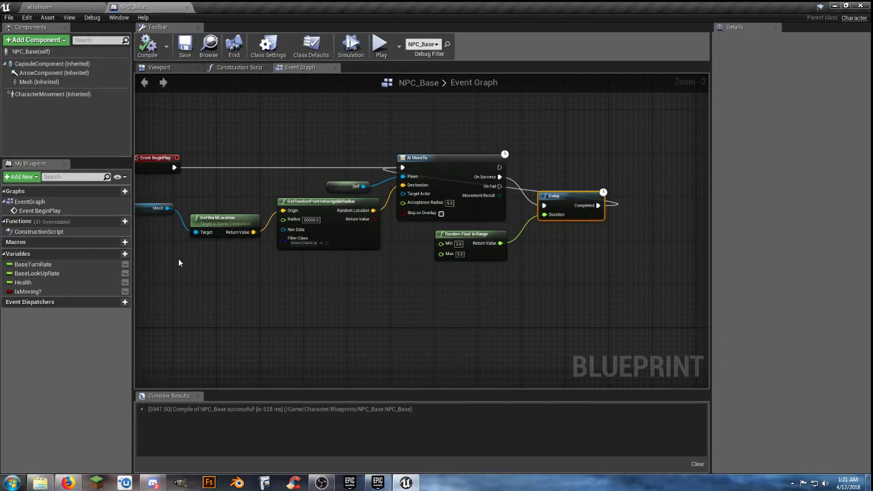
right_click(242, 328)
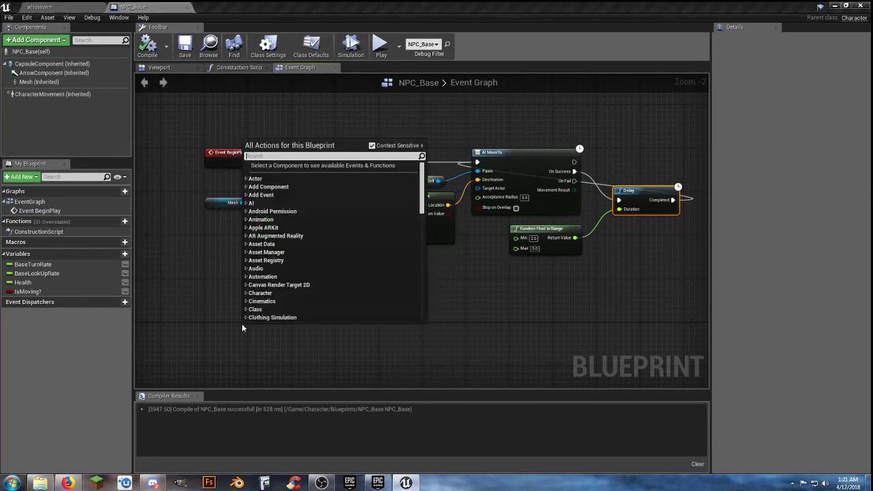
text(eventti)
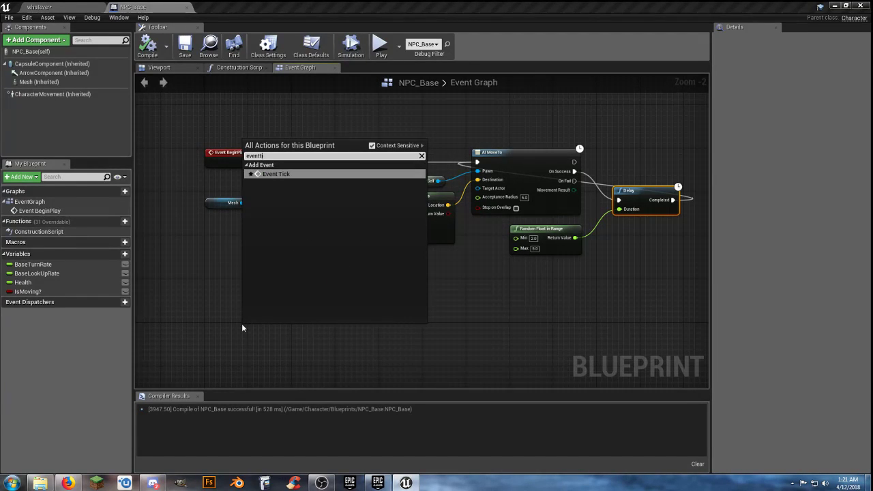
key(Return)
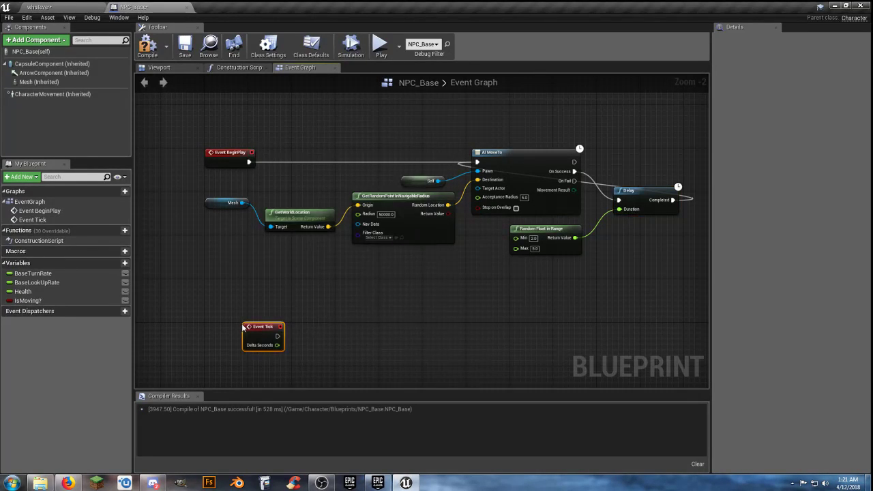
mouse_move(268, 327)
mouse_down()
mouse_move(223, 311)
mouse_move(224, 300)
mouse_move(276, 338)
mouse_up()
click(292, 344)
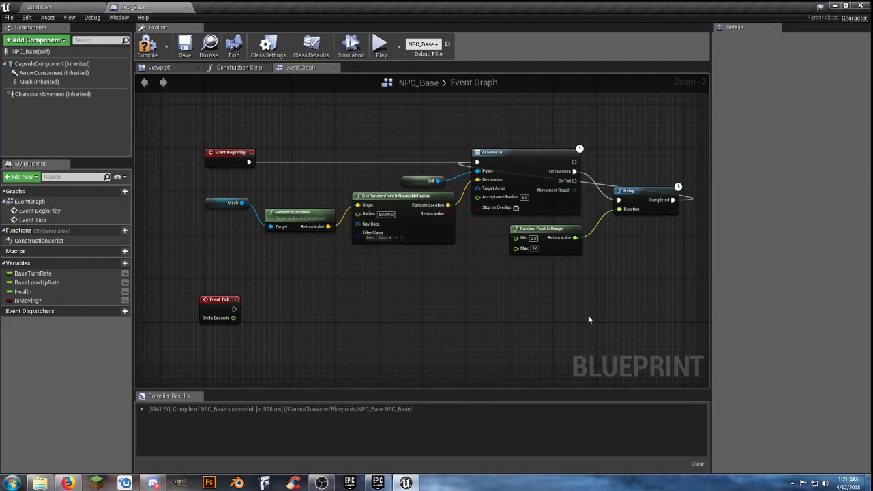
drag(235, 309, 546, 310)
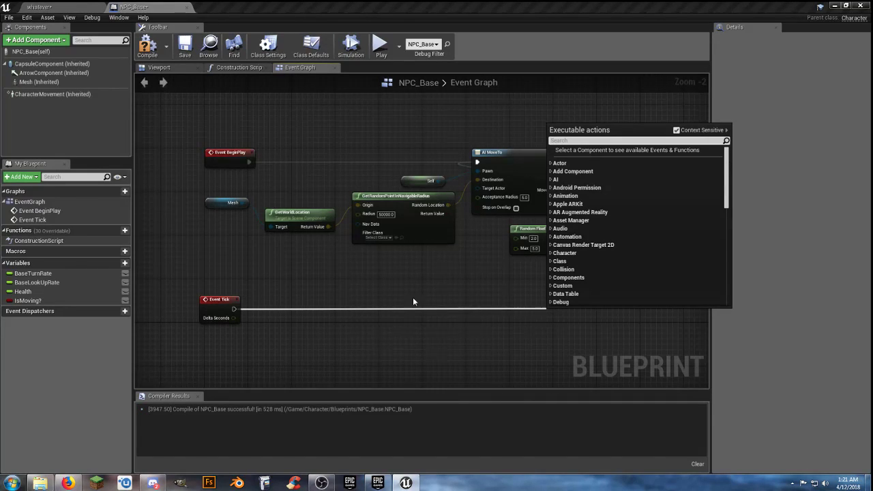
click(370, 354)
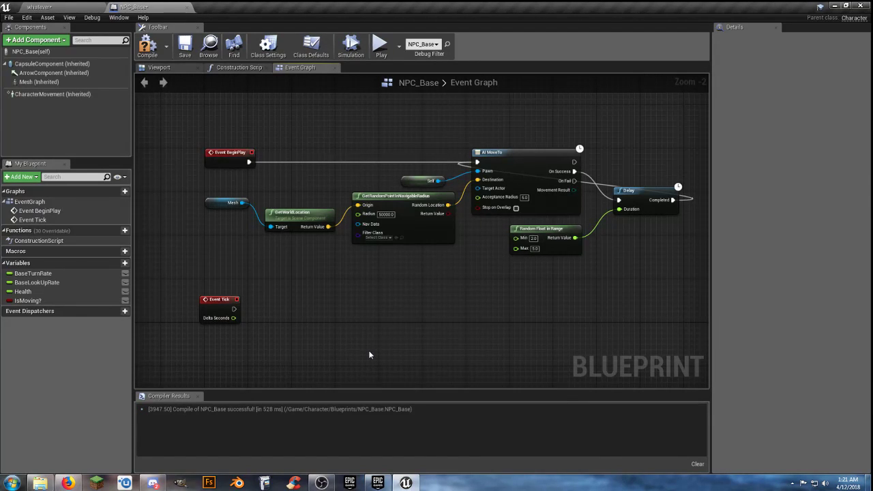
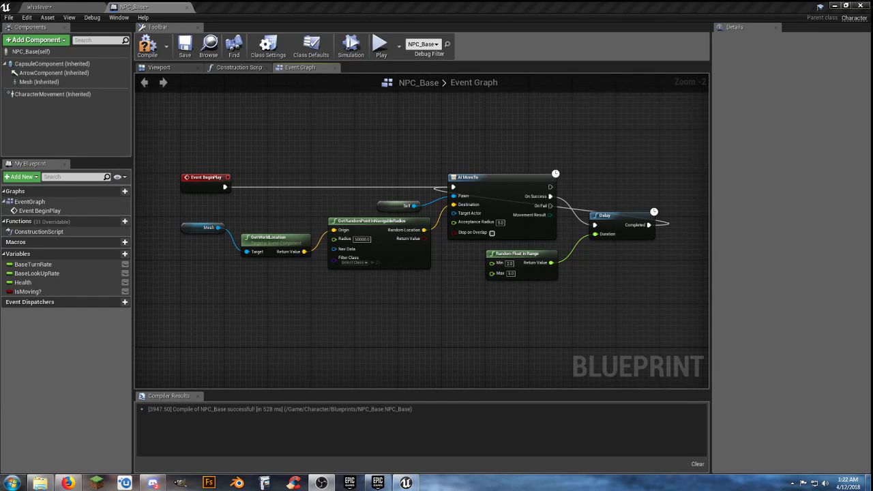
Play the level, run the player character in and out of the store front, and stop the session
click(84, 11)
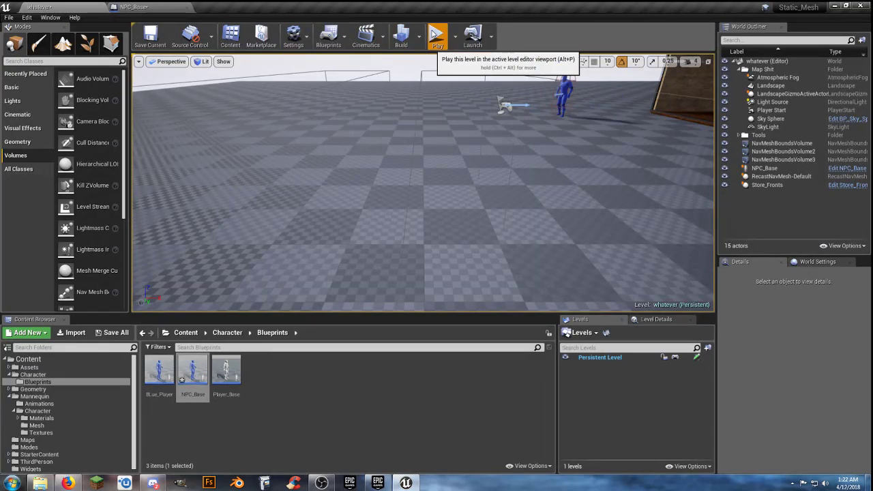
click(437, 36)
click(398, 238)
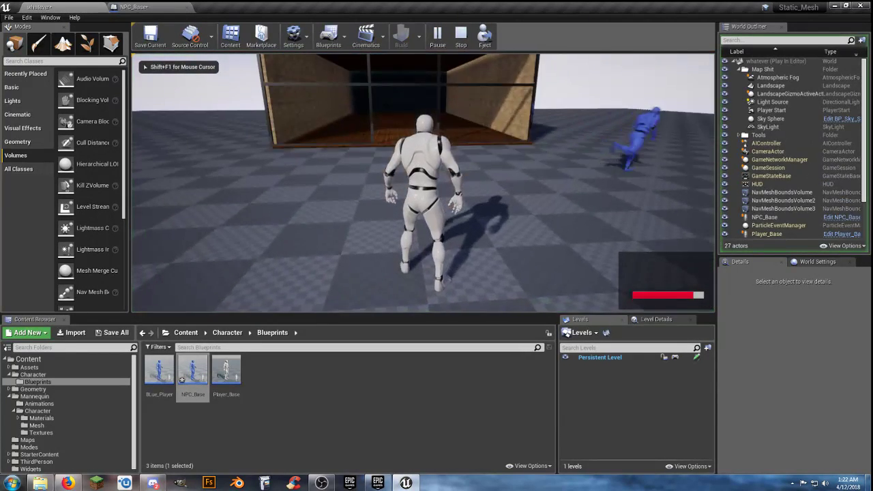
key(w)
key(w)
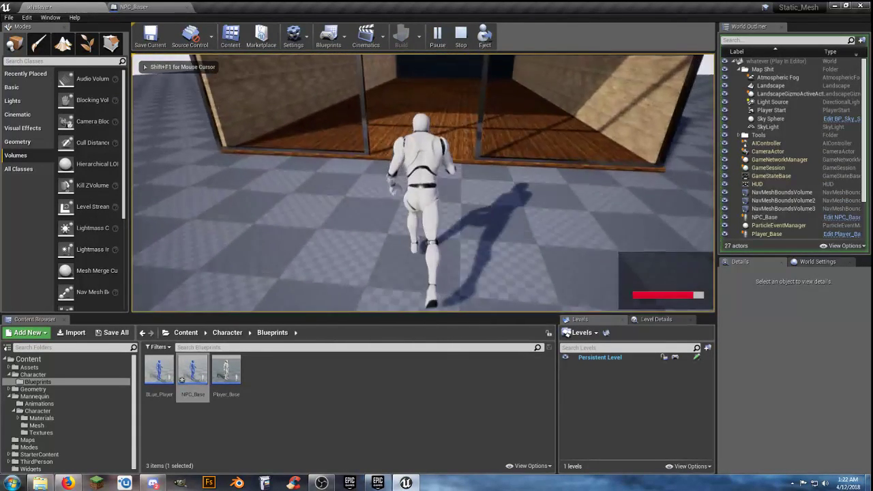
key(a)
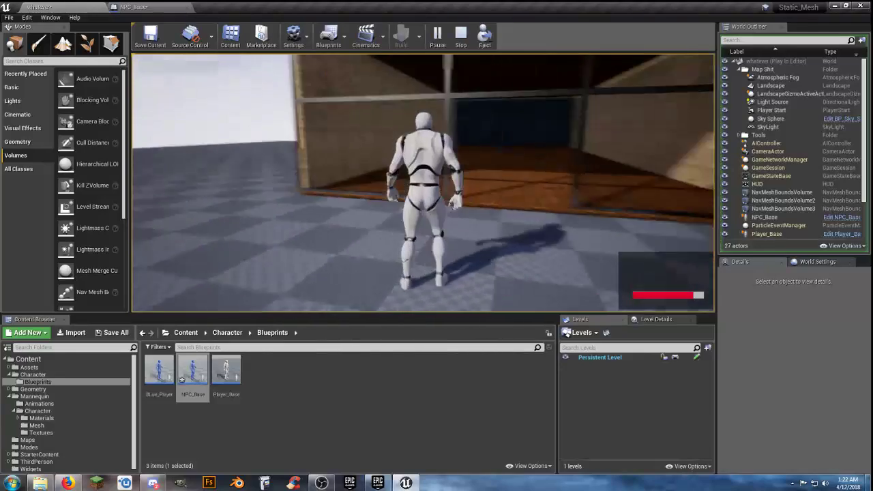
key(w)
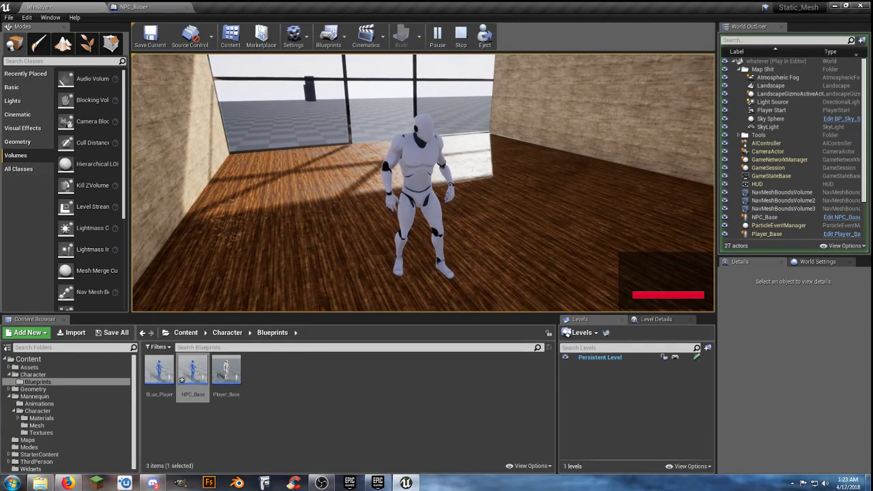
key(w)
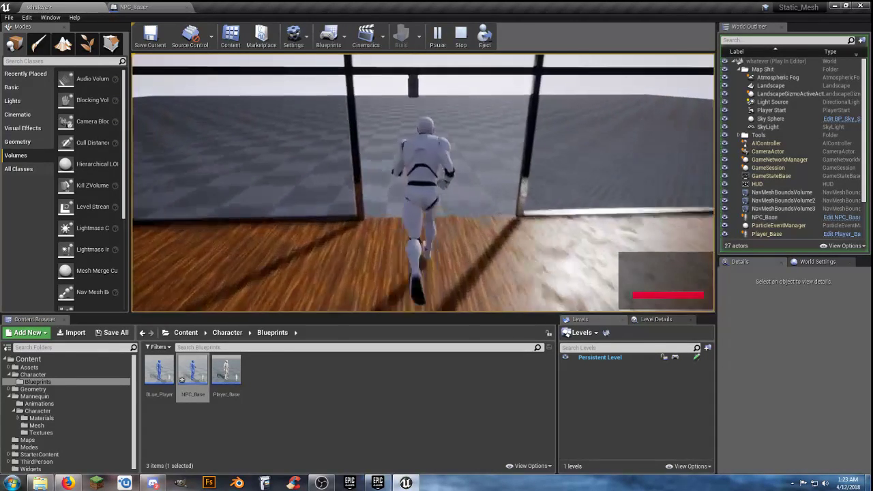
key(w)
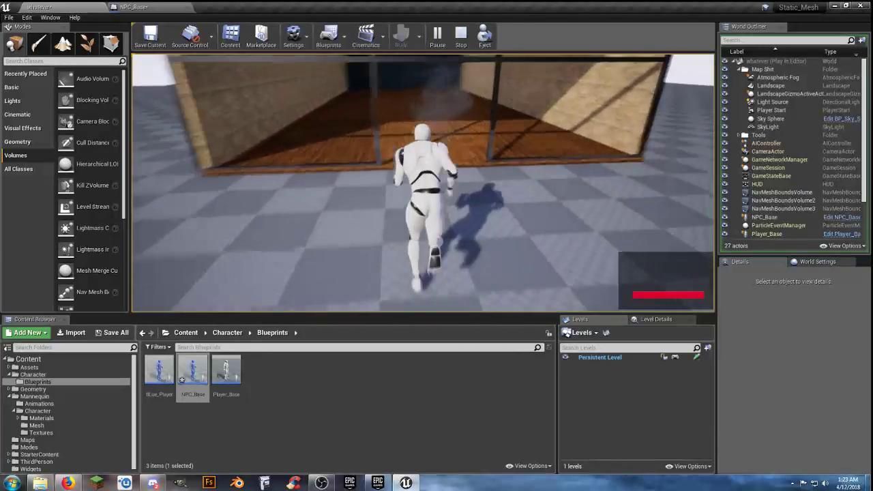
key(w)
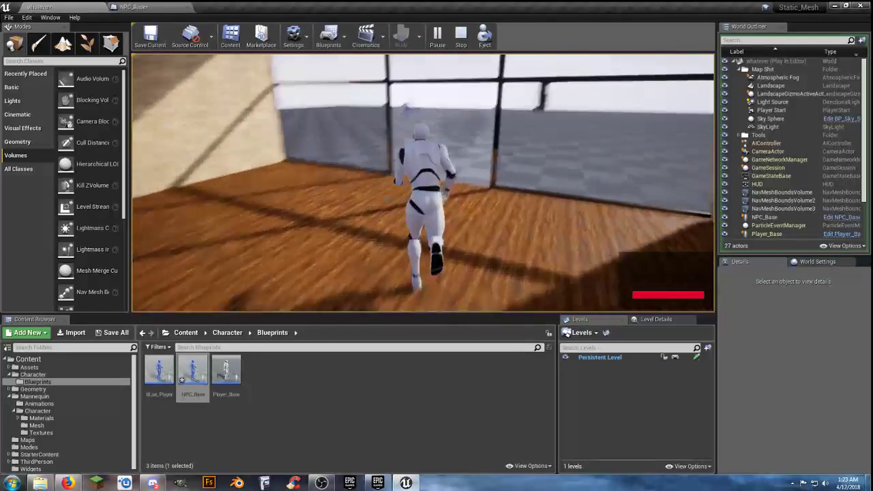
key(w)
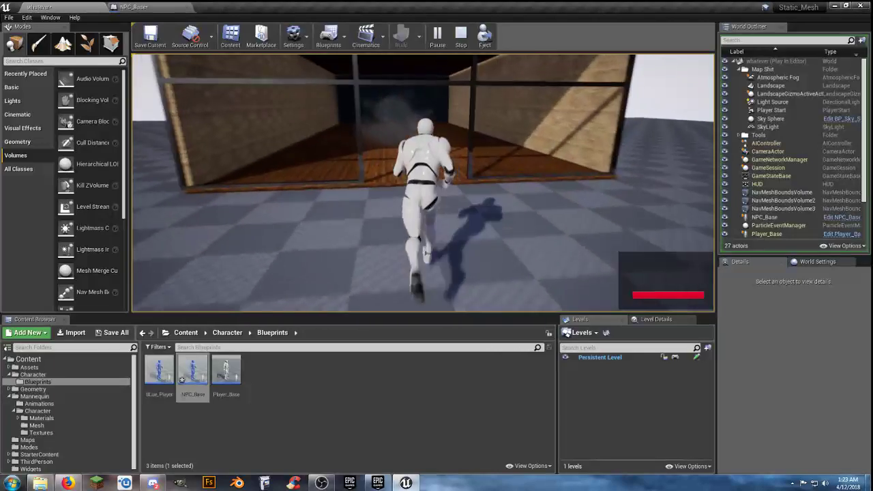
key(w)
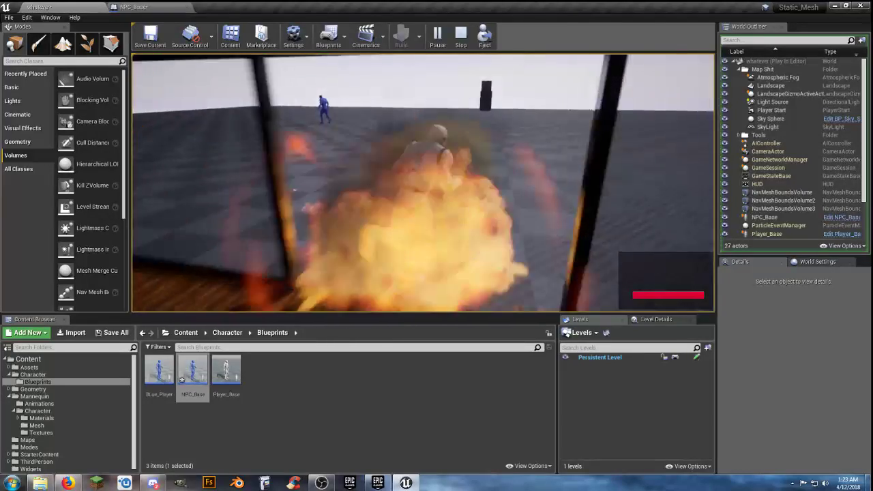
key(w)
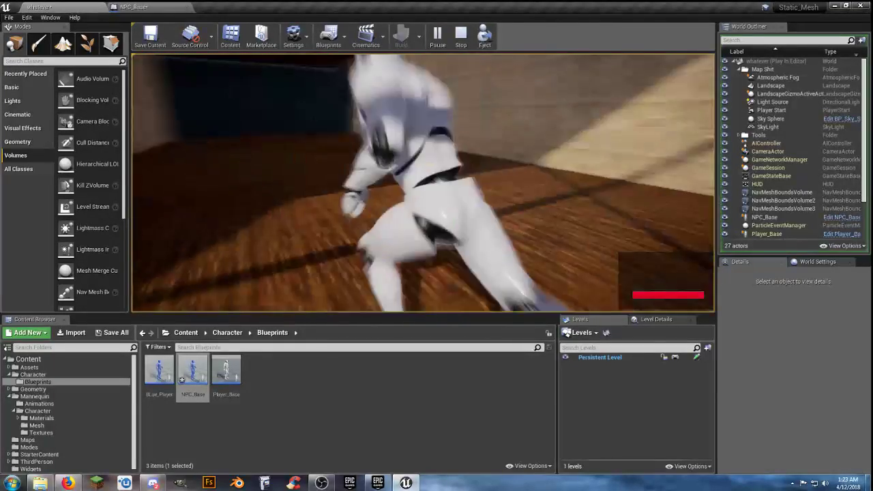
key(w)
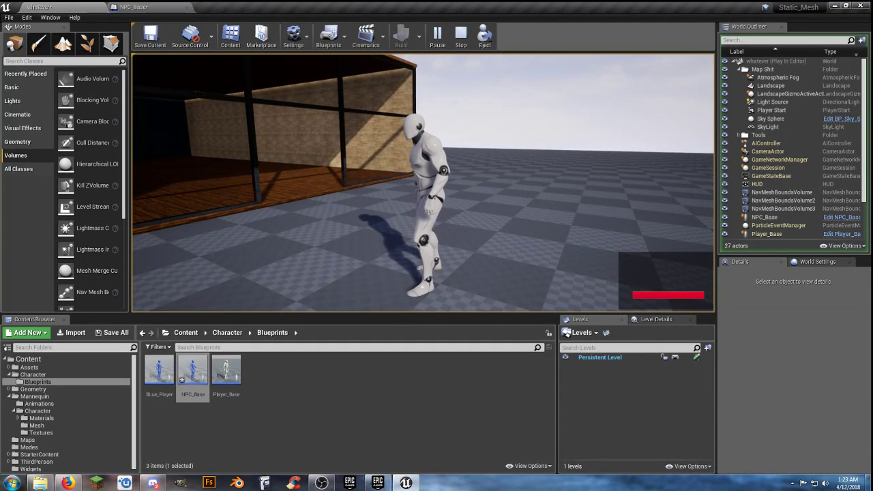
key(Escape)
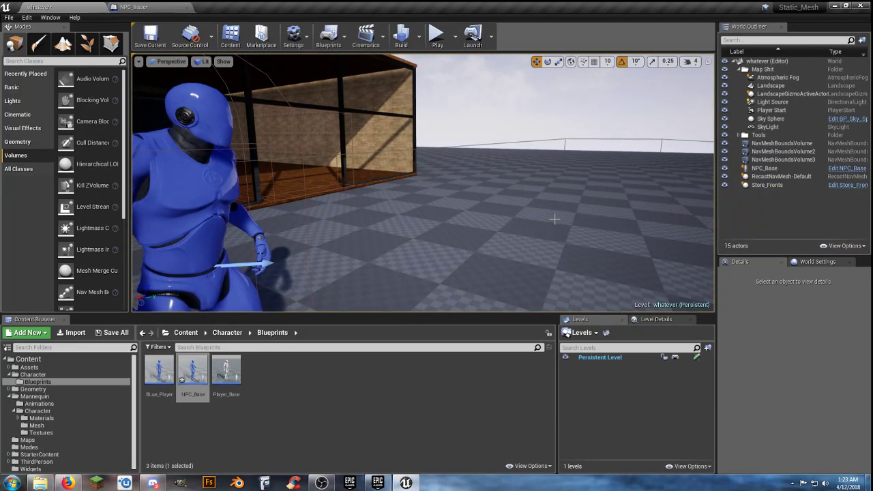
Return to NPC_Base's event graph and look through the events available for the blueprint
click(136, 7)
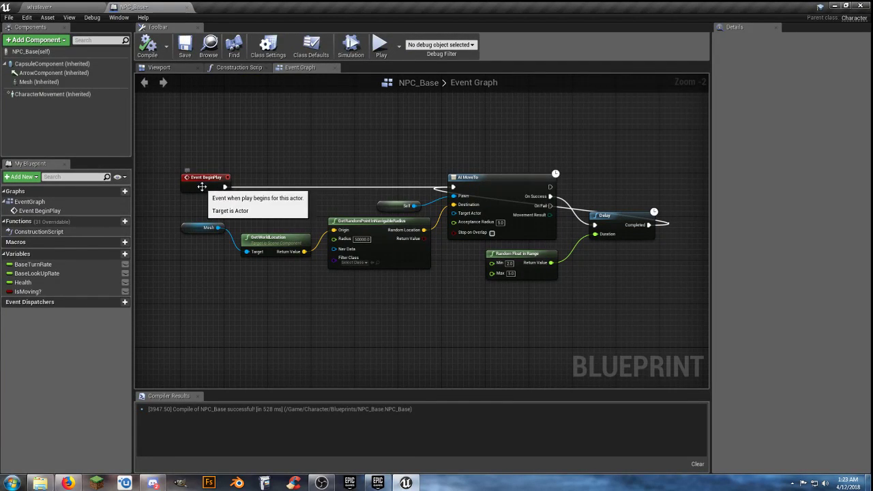
right_click(205, 116)
text(event)
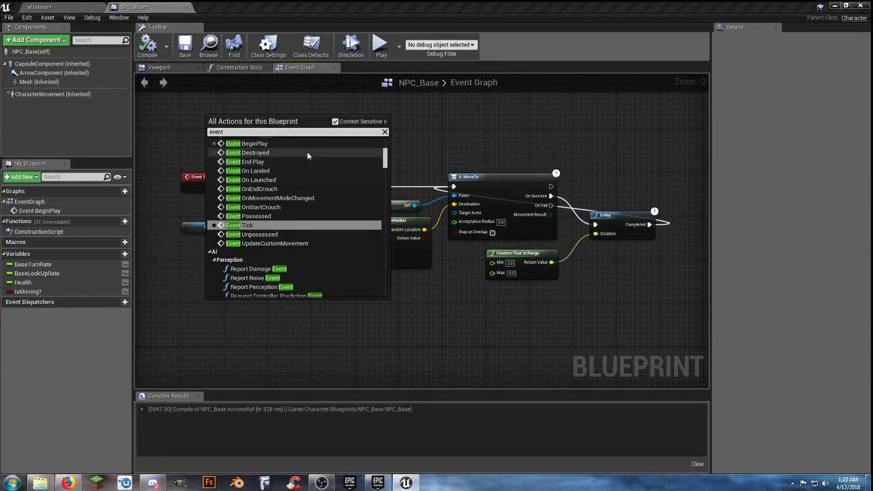
scroll(351, 186, up, 2)
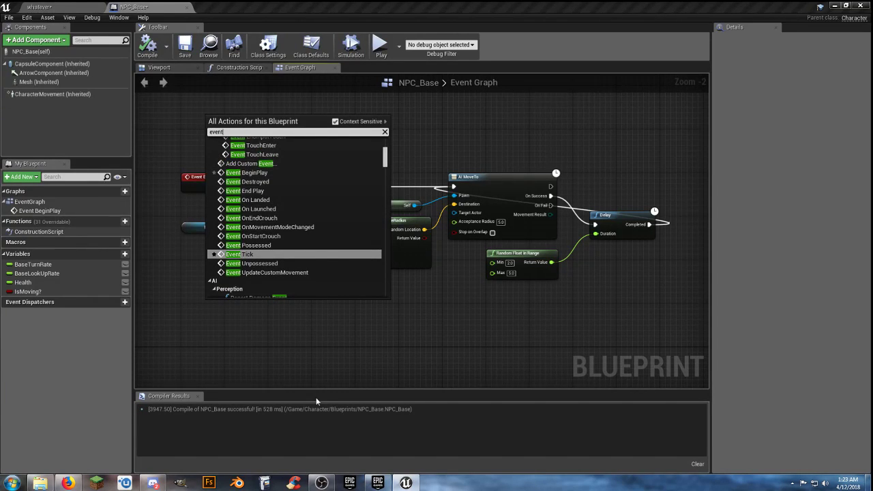
click(286, 354)
Add a custom event named death in the empty area below the wandering nodes
right_drag(286, 337, 335, 253)
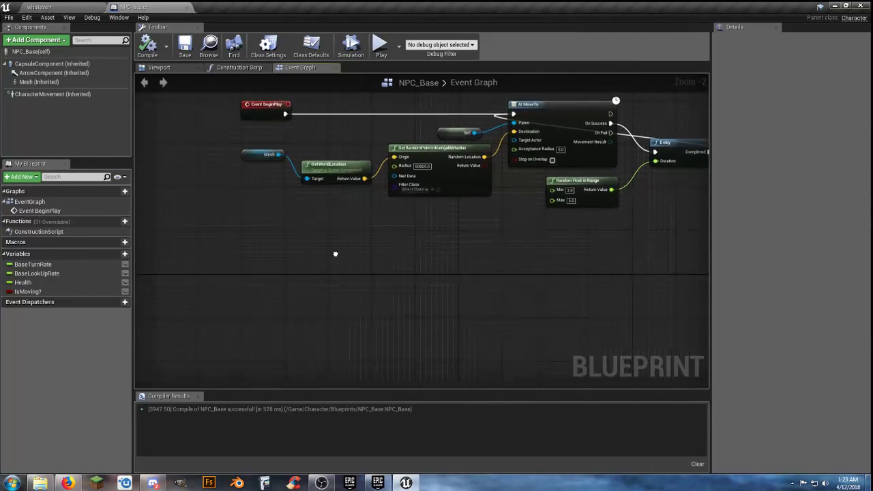
right_click(263, 286)
text(custo)
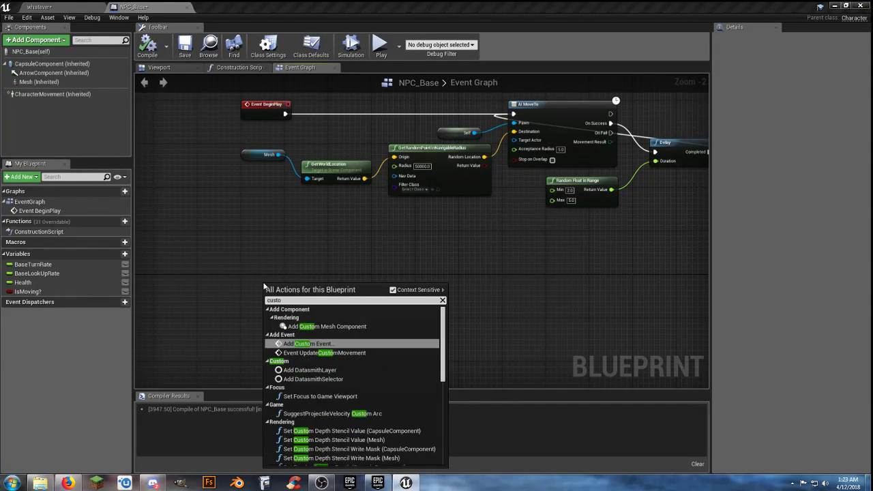
key(Return)
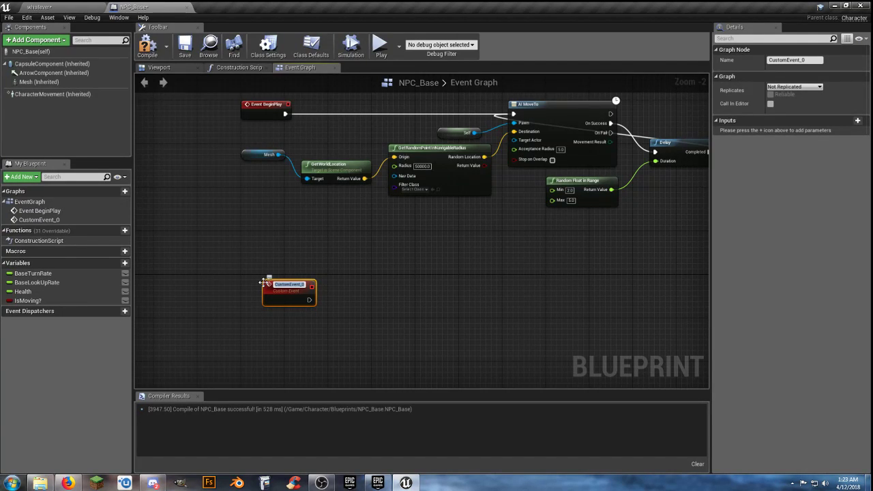
text(Aeath)
key(Return)
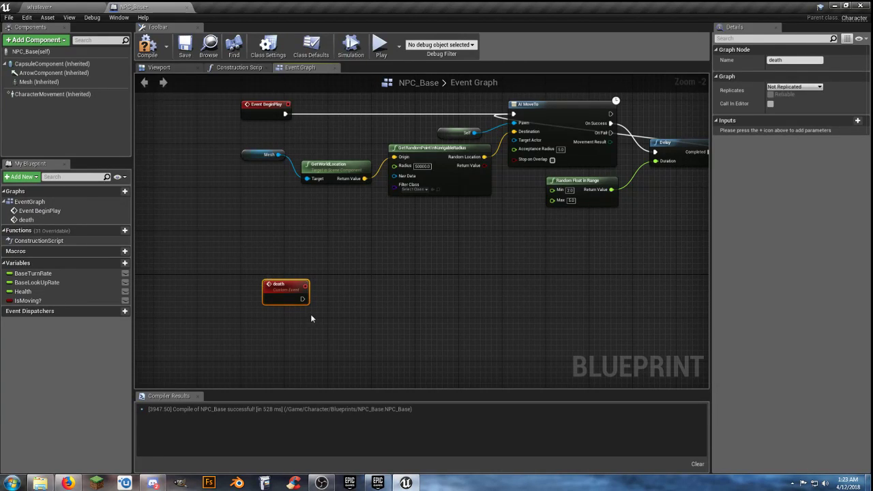
drag(276, 292, 298, 287)
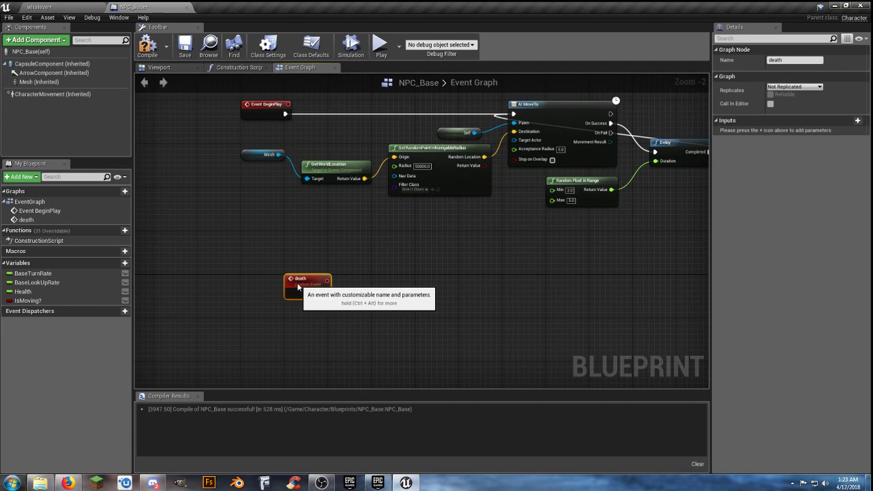
Connect the death event to a new Set Anim Instance Class node targeting the Mesh
right_drag(344, 330, 303, 298)
drag(285, 261, 345, 263)
text(play)
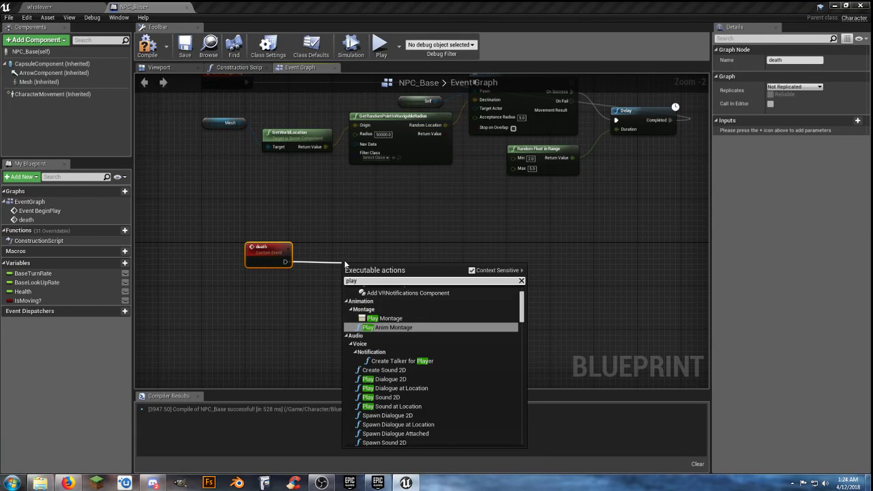
text(an)
key(BackSpace)
key(BackSpace)
key(BackSpace)
key(BackSpace)
key(BackSpace)
key(BackSpace)
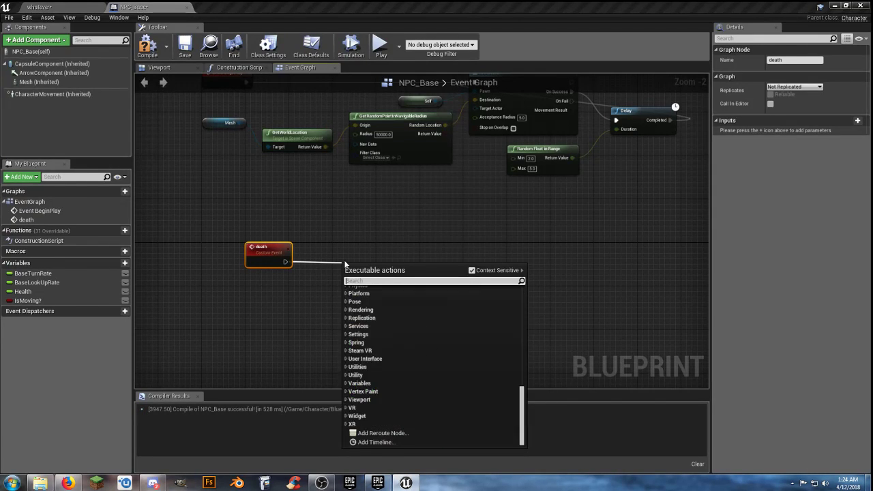
text(instance)
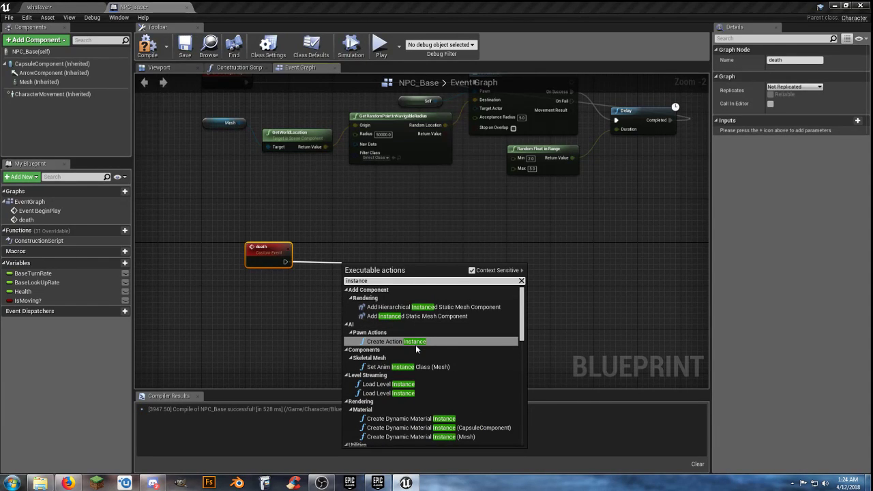
click(418, 367)
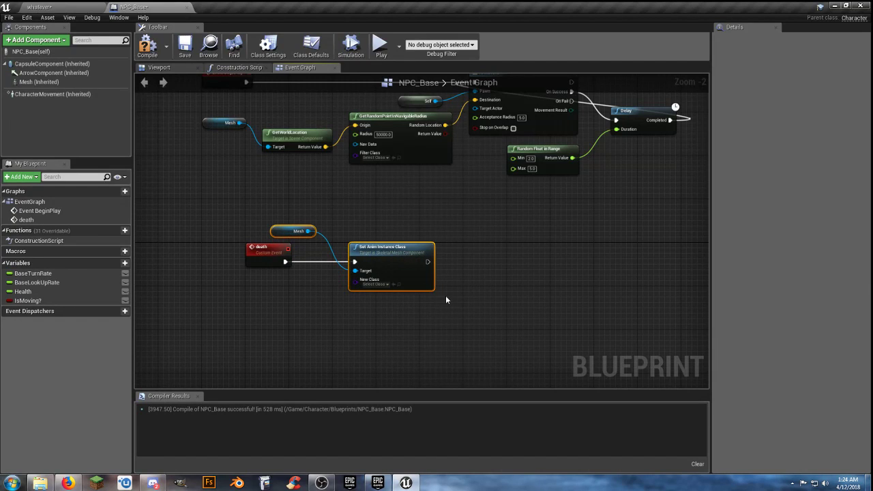
click(406, 314)
Add an Event Destroyed node in the empty area below the death event
right_drag(552, 264, 553, 214)
right_drag(308, 301, 299, 350)
right_click(300, 351)
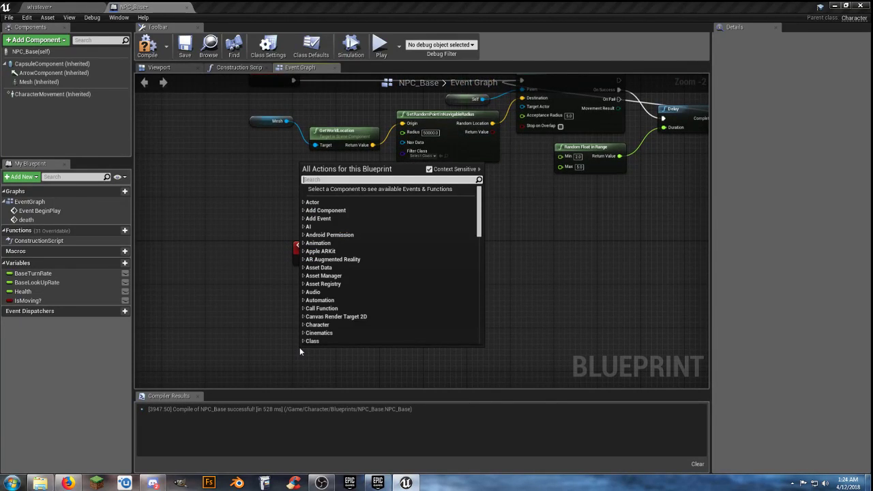
text(event)
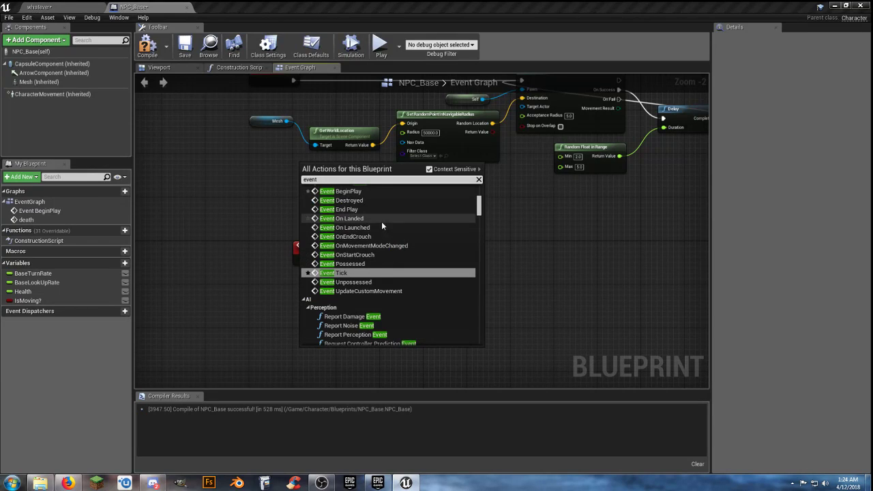
key(Escape)
right_drag(375, 335, 345, 270)
click(375, 316)
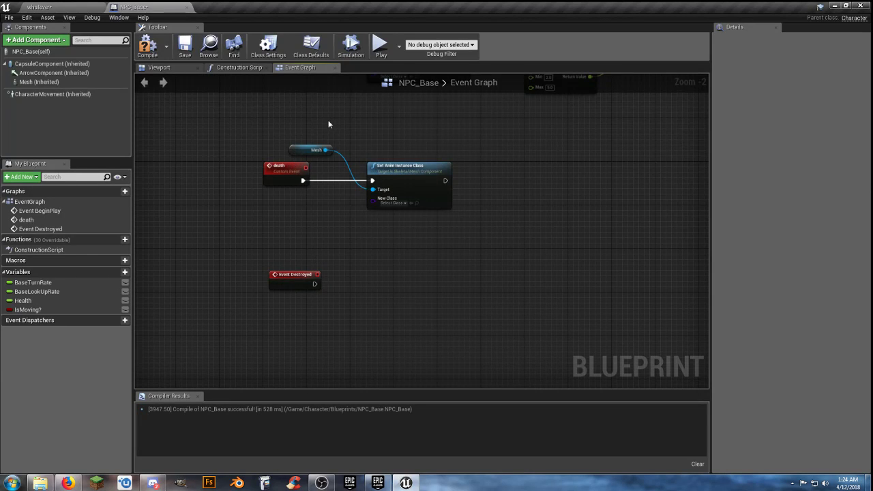
Move the Mesh reference below the death wire and add a Play Sound at Location node after Set Anim Instance Class
drag(314, 150, 337, 206)
drag(445, 180, 500, 192)
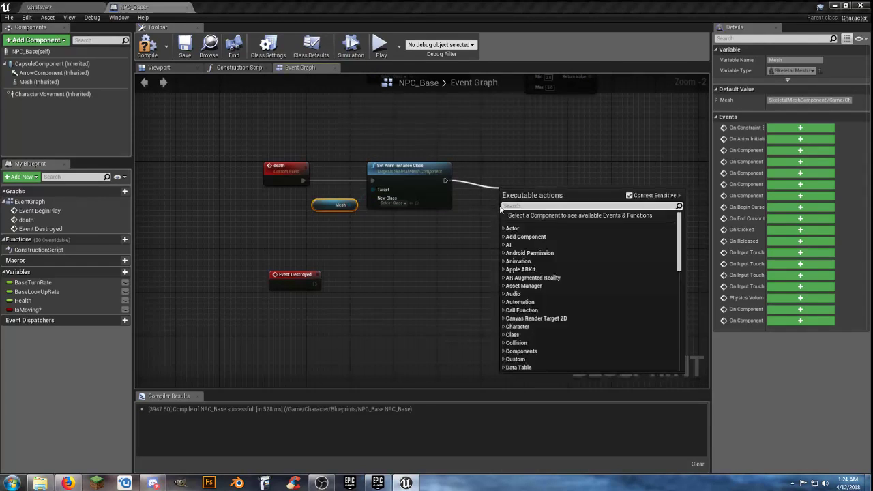
click(531, 296)
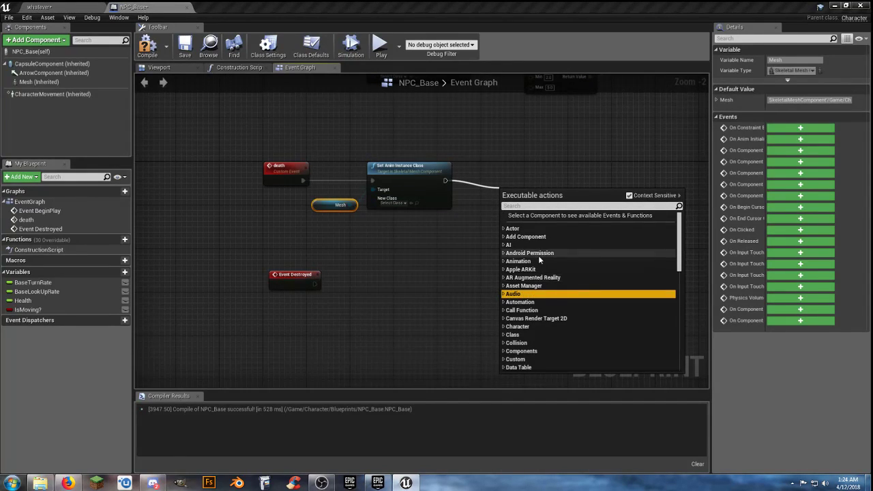
click(504, 295)
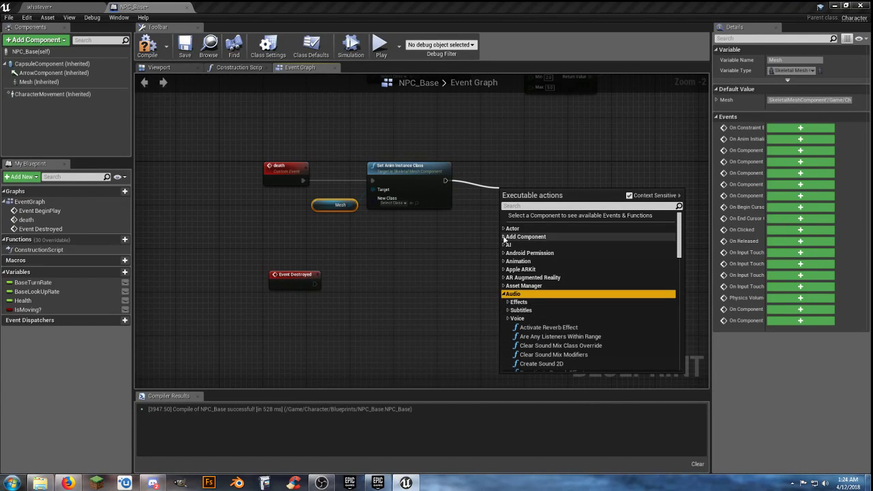
click(524, 206)
text(playsou)
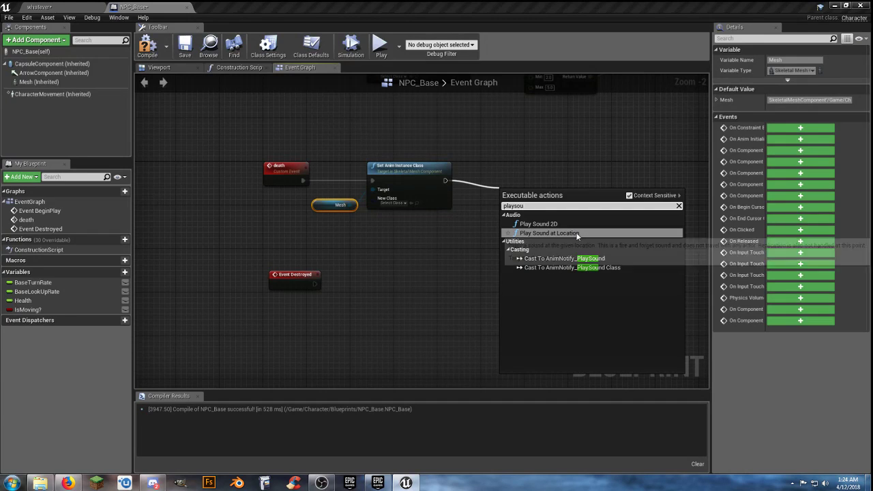
click(573, 233)
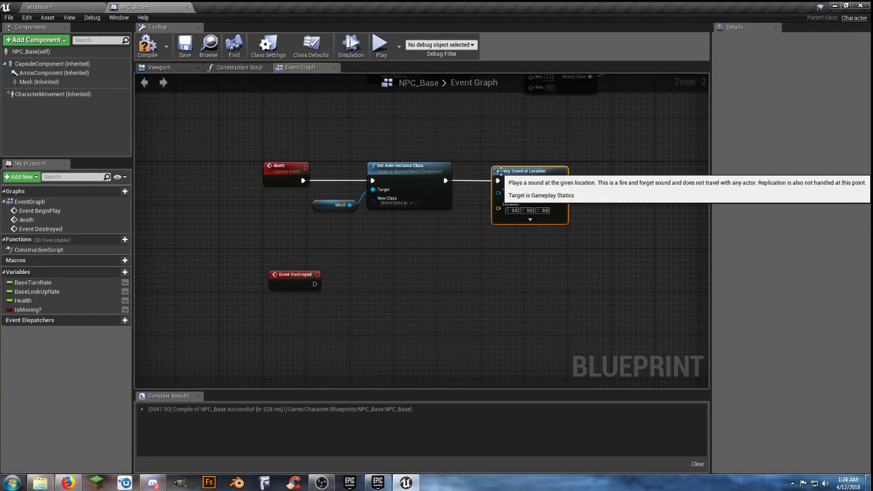
Connect Event Destroyed to a new call of the death event
drag(336, 153, 640, 262)
click(313, 231)
click(285, 173)
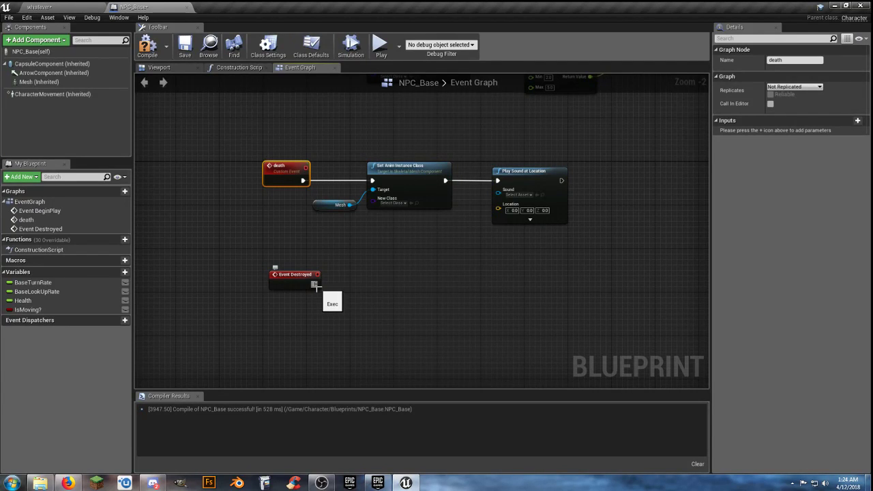
drag(317, 288, 371, 276)
text(death)
click(407, 344)
Delete all the death and Event Destroyed nodes from the event graph
drag(272, 137, 579, 251)
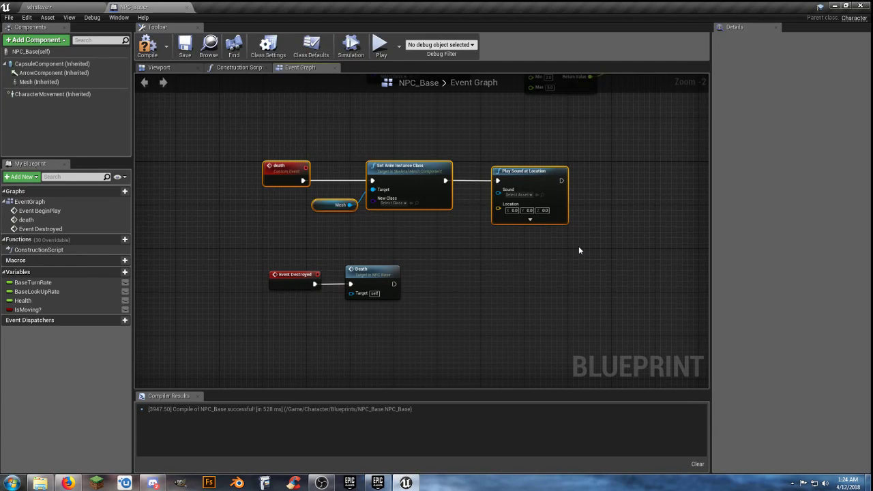
drag(594, 322, 220, 144)
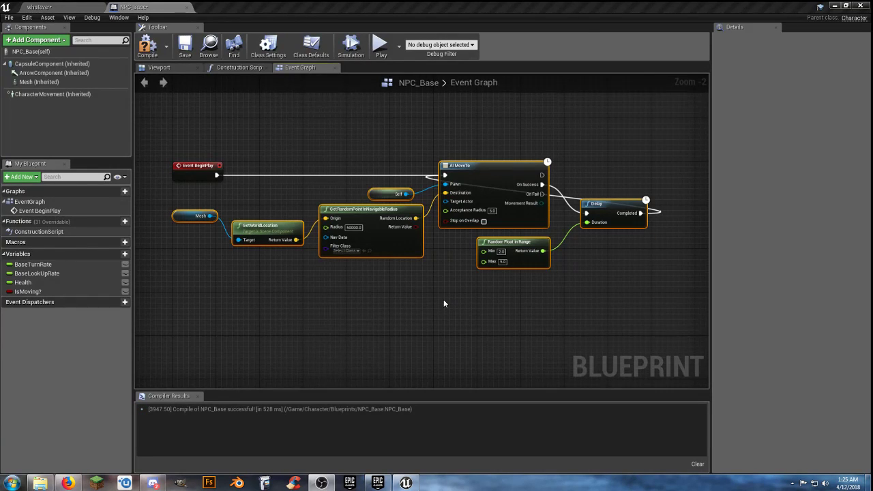
Collapse the selected wandering nodes into one graph named "whateever it was" and place it beside Event BeginPlay
right_click(485, 168)
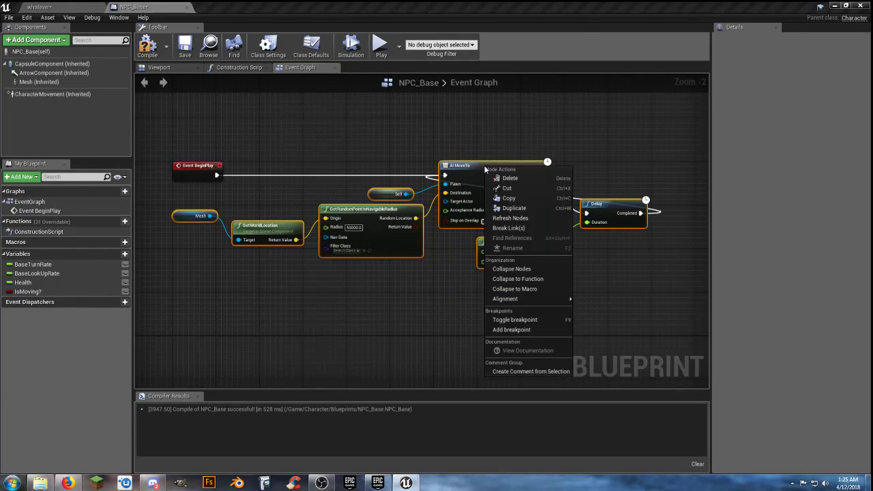
click(514, 270)
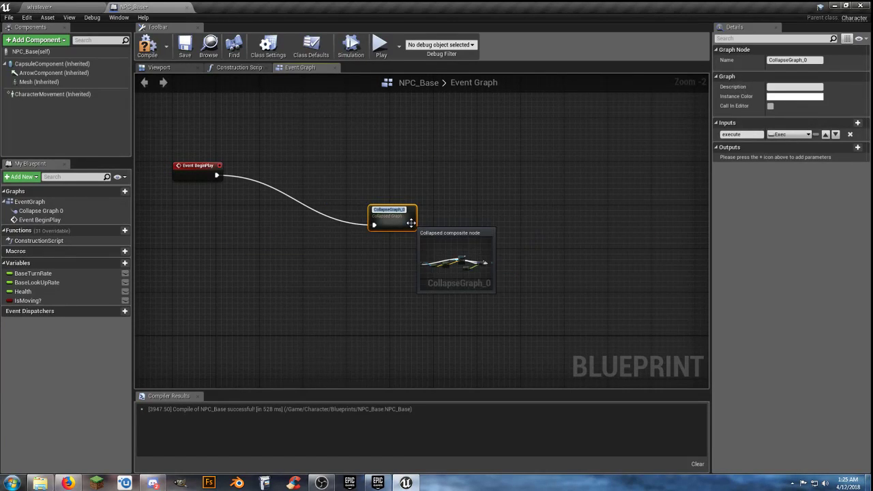
text(whate)
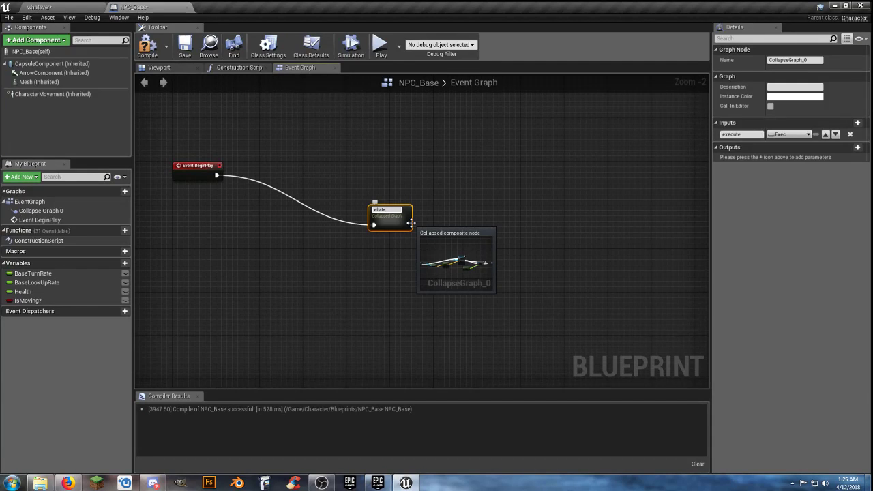
text(ver it wh)
key(BackSpace)
text(as)
key(Return)
drag(411, 223, 277, 181)
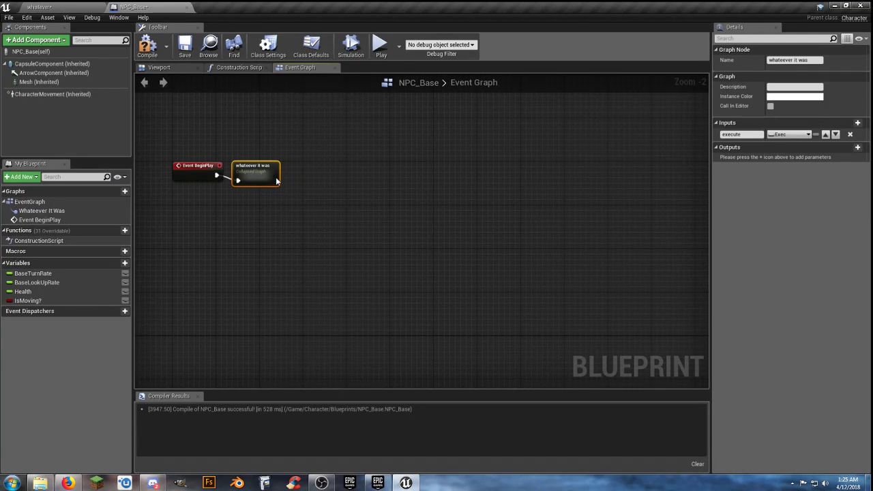
scroll(214, 195, up, 2)
right_drag(214, 195, 320, 247)
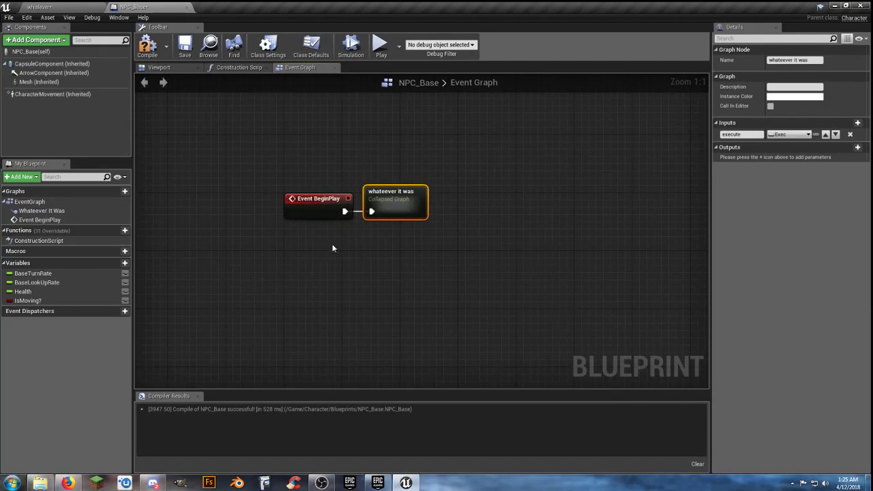
Move the Inputs node up inside the collapsed graph, and compile and save the blueprint
double_click(394, 213)
right_drag(599, 251, 503, 318)
right_drag(240, 312, 314, 320)
drag(203, 249, 210, 213)
right_drag(515, 353, 310, 335)
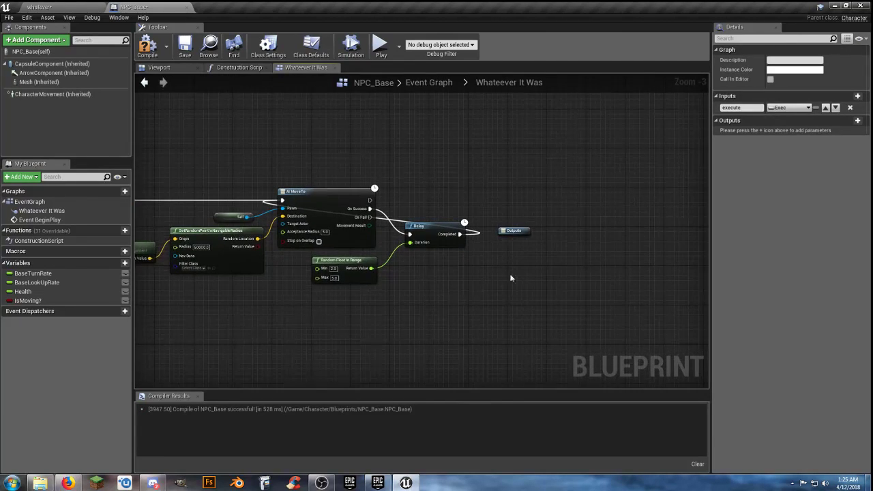
right_drag(462, 290, 600, 305)
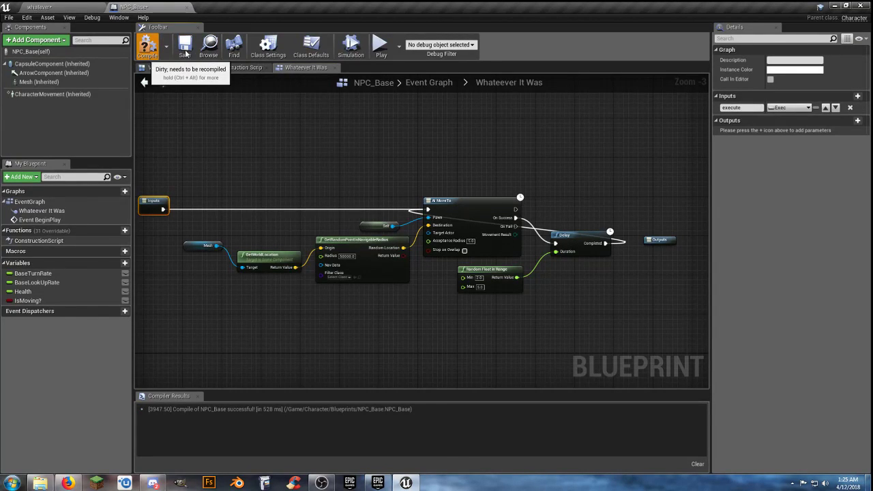
click(186, 47)
Return to the event graph, move the collapsed node further from Event BeginPlay, and rename it Base Navigation
click(430, 83)
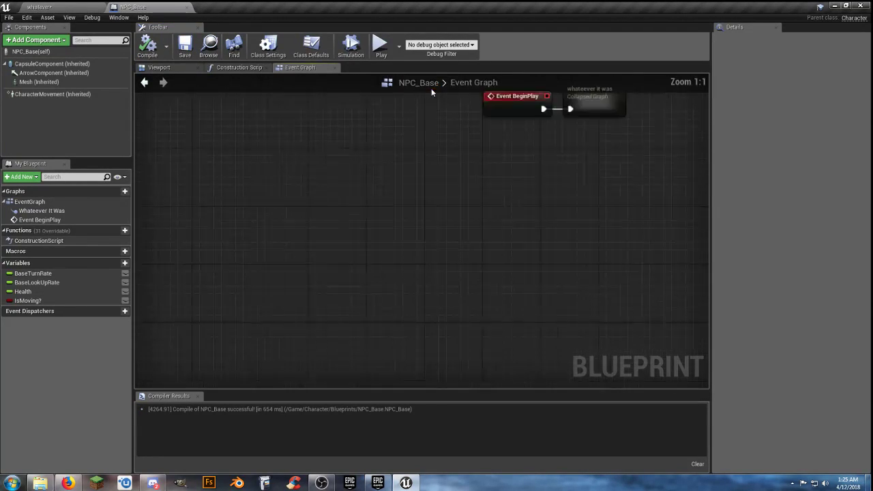
drag(449, 257, 543, 257)
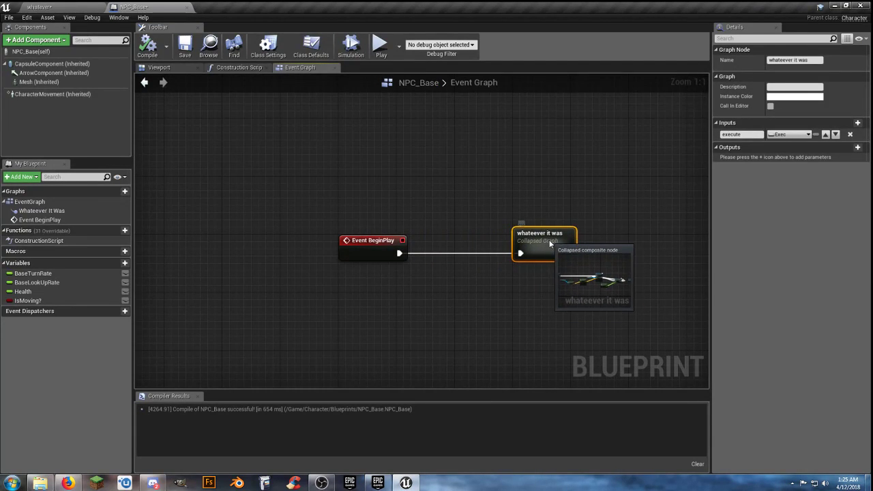
click(820, 60)
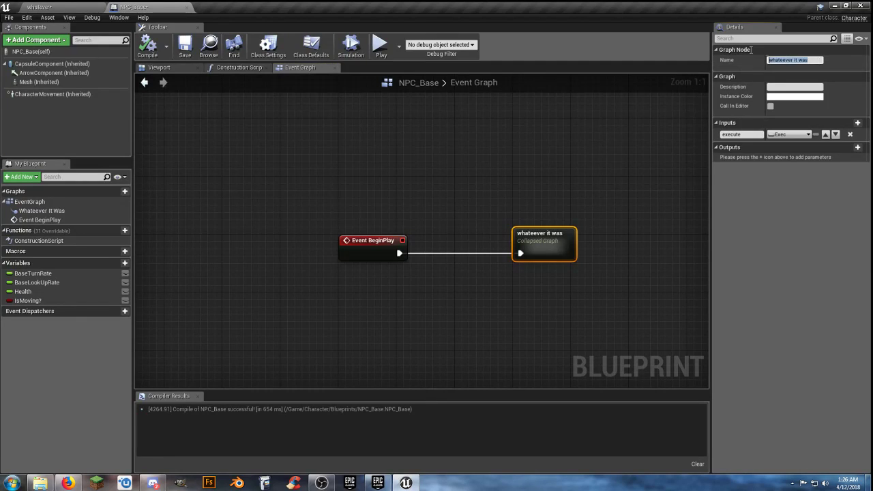
text(Base Navi)
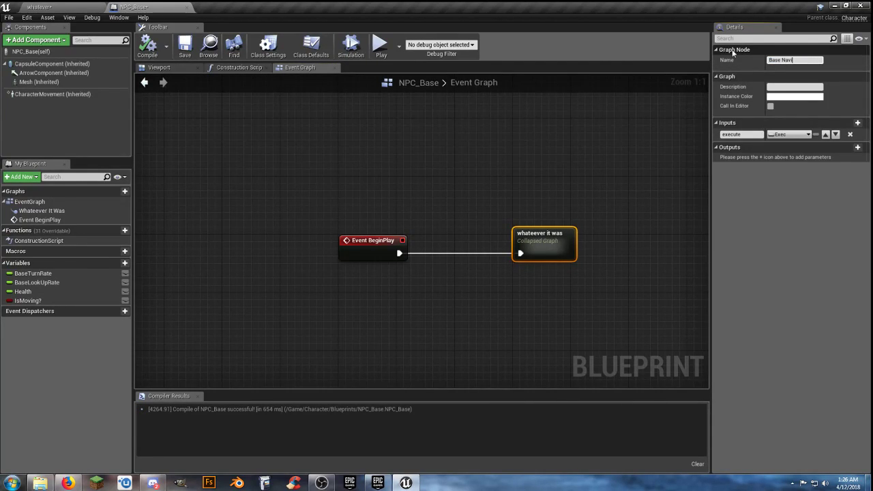
text(gation)
key(Return)
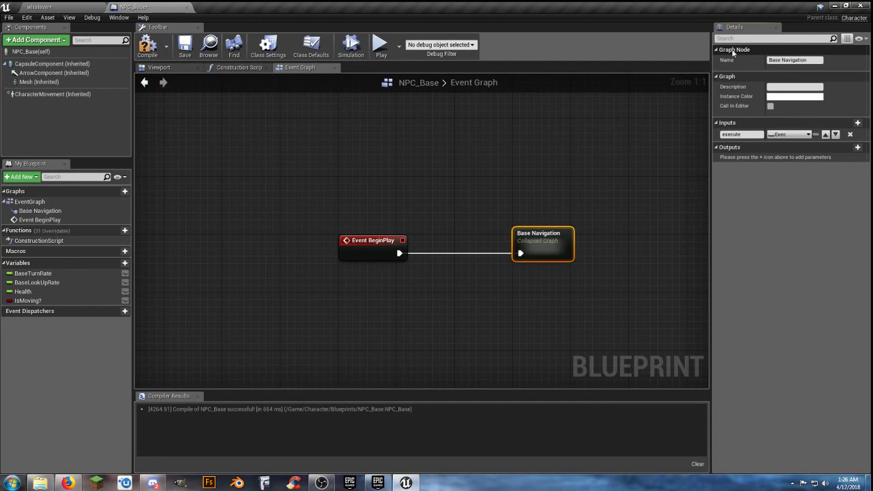
Insert a Sequence node between Event BeginPlay and Base Navigation, aligned with their execution wire
drag(399, 253, 424, 257)
text(sequ)
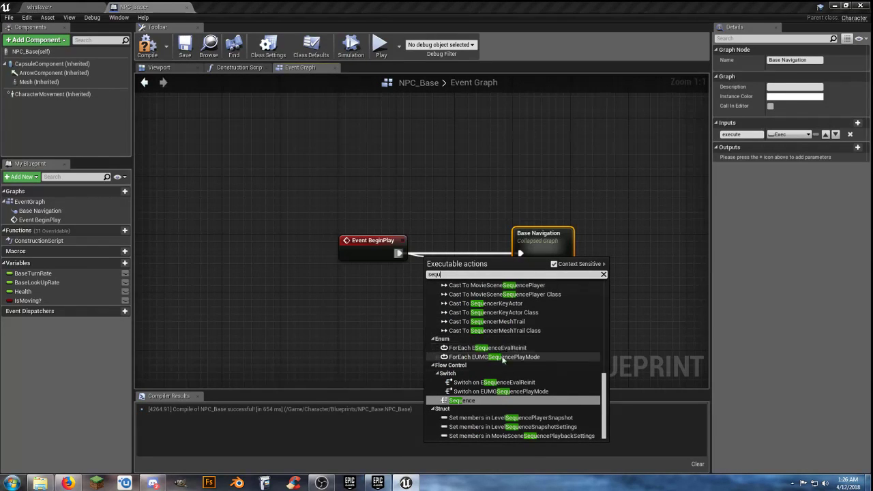
click(460, 400)
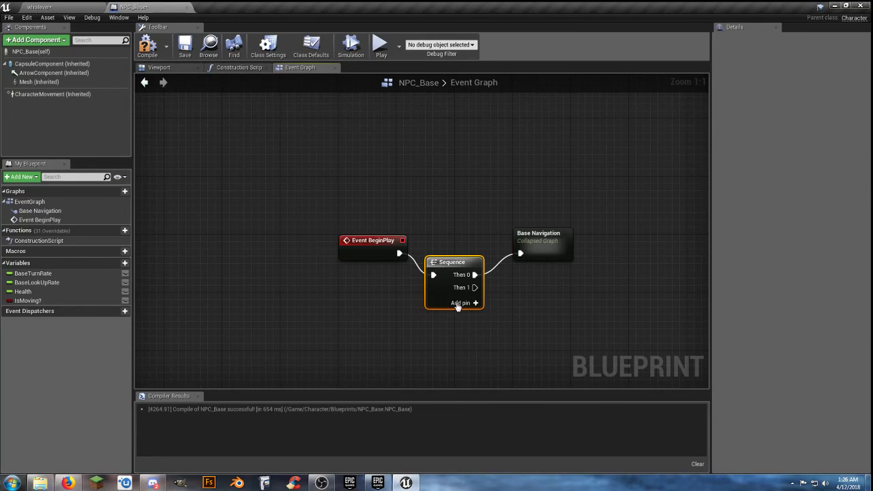
drag(440, 246, 435, 241)
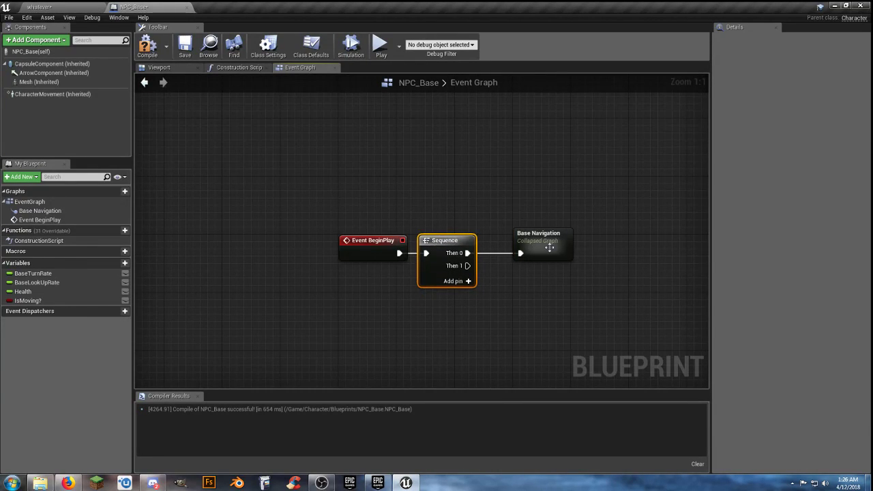
Add three more output pins to the Sequence node and shift Base Navigation slightly further away from it
drag(467, 265, 521, 303)
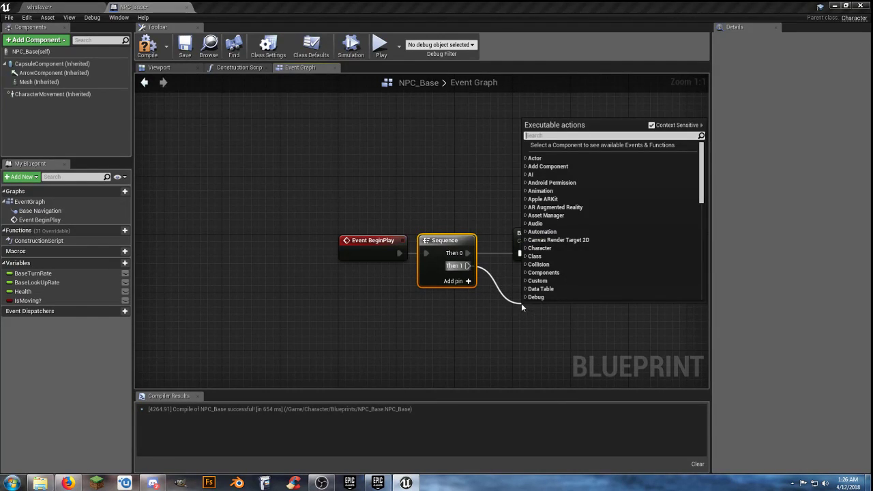
click(558, 345)
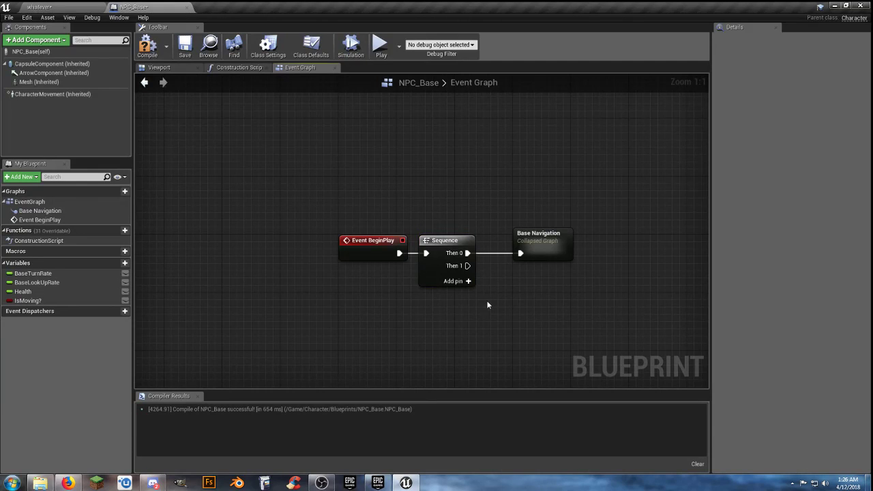
click(468, 282)
click(468, 294)
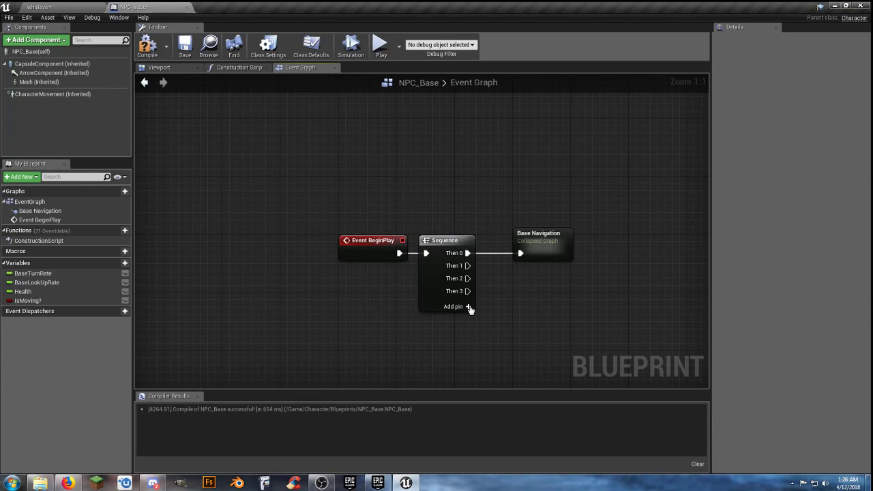
click(468, 307)
click(471, 325)
right_drag(462, 366, 440, 329)
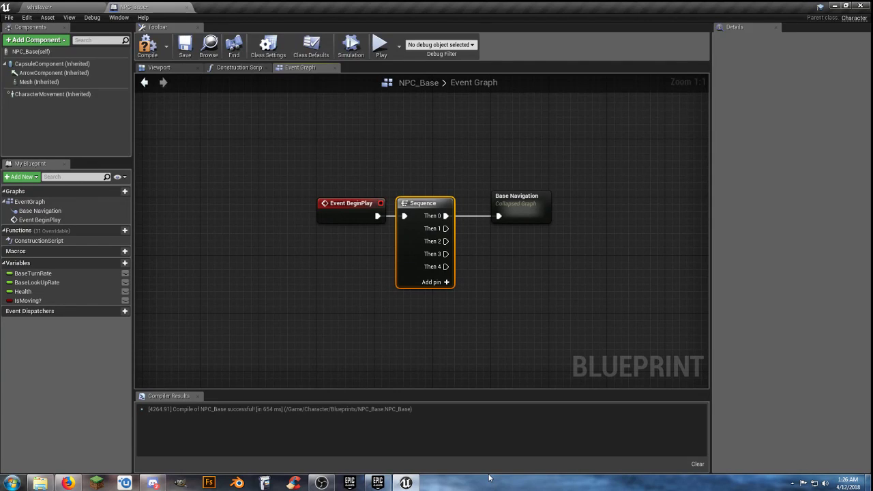
right_drag(510, 299, 439, 329)
mouse_move(481, 271)
mouse_down()
mouse_move(523, 264)
mouse_move(496, 275)
mouse_up()
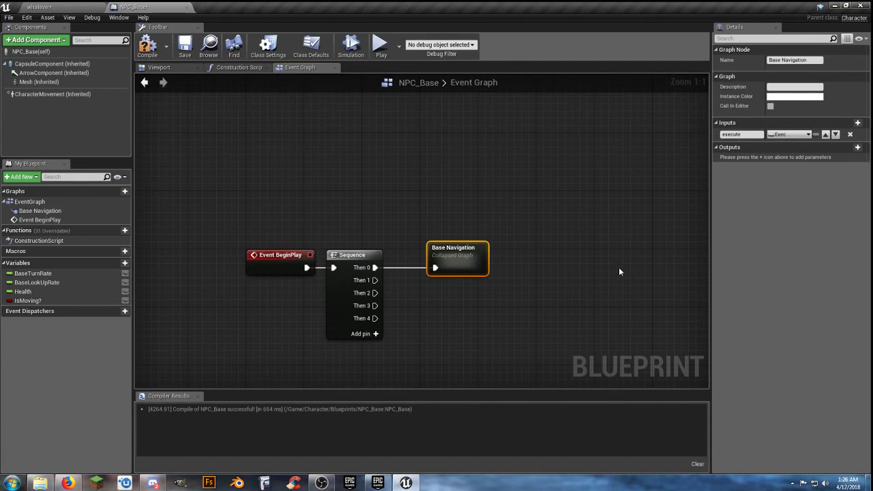
Examine the wandering nodes inside the Base Navigation graph and return to the event graph
right_click(484, 269)
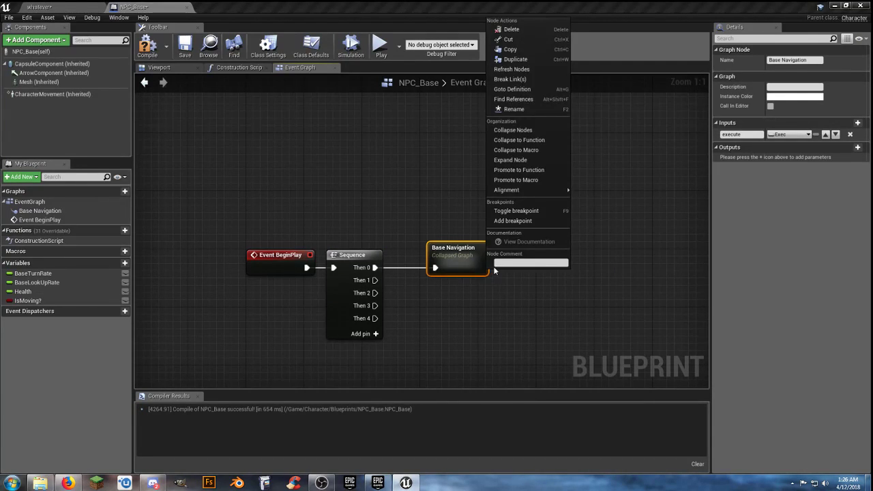
double_click(475, 265)
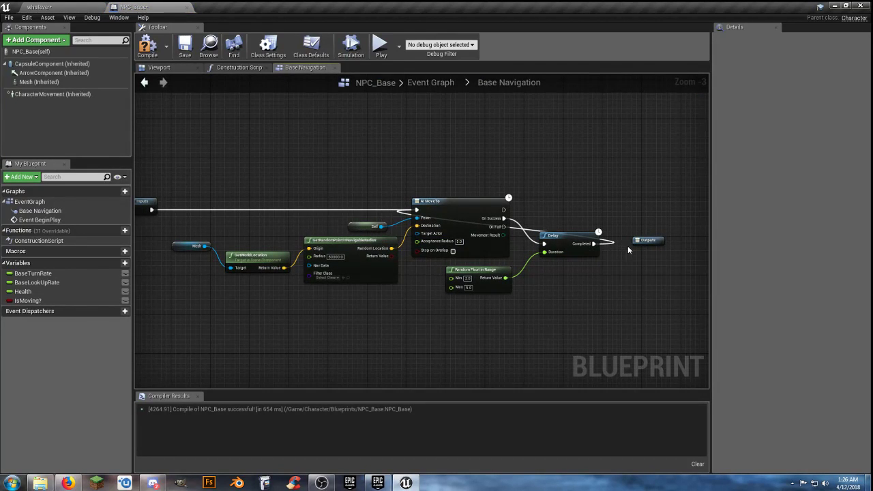
right_drag(420, 315, 451, 309)
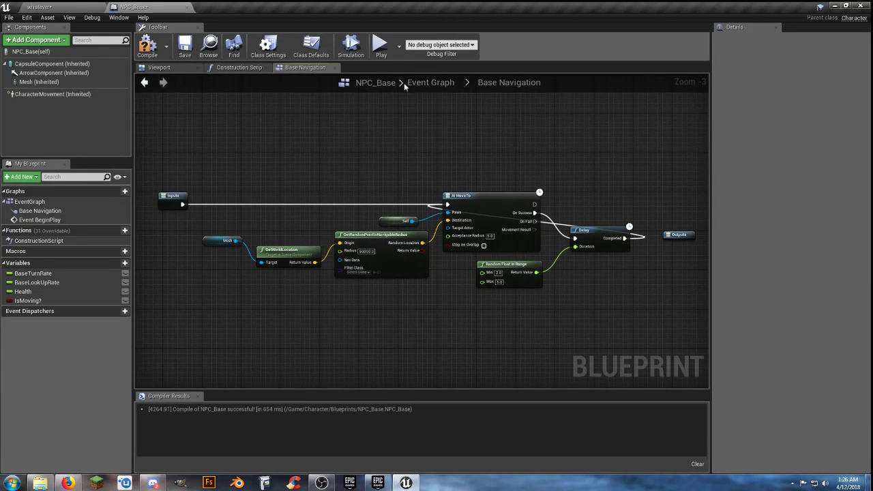
click(430, 82)
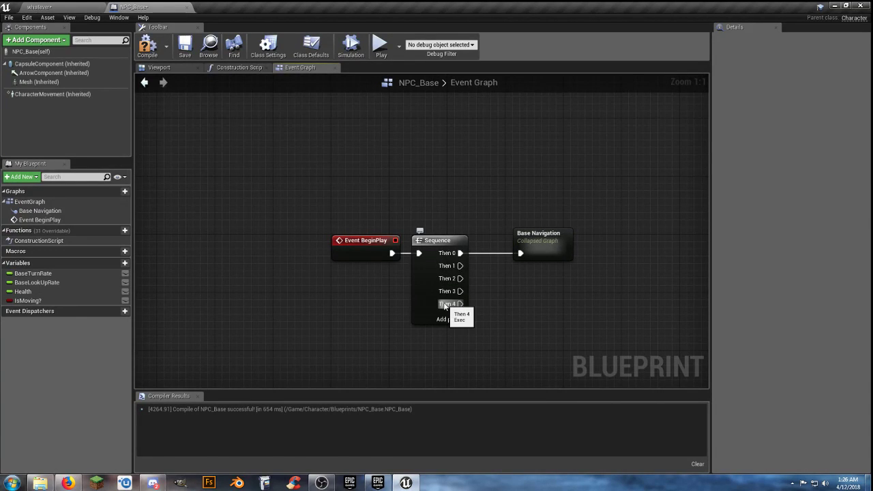
Remove the extra Then 4, Then 3 and Then 2 execution pins from the Sequence node
right_click(444, 303)
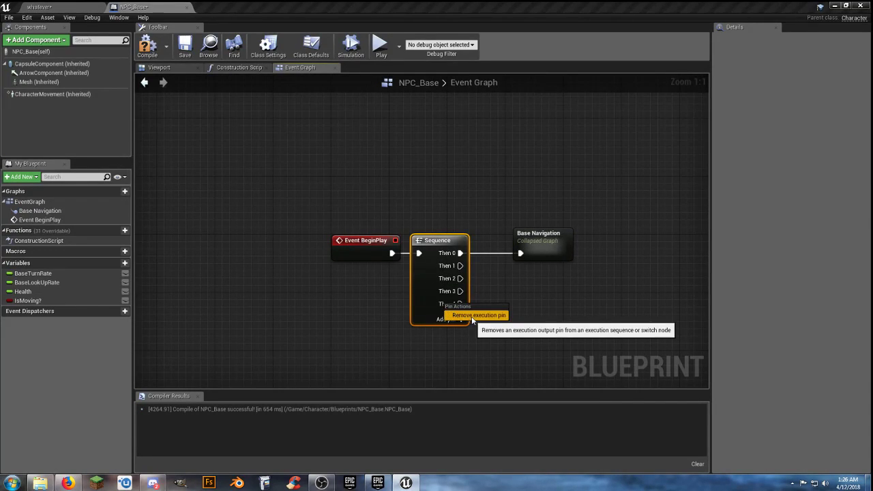
click(473, 316)
right_click(457, 293)
click(467, 303)
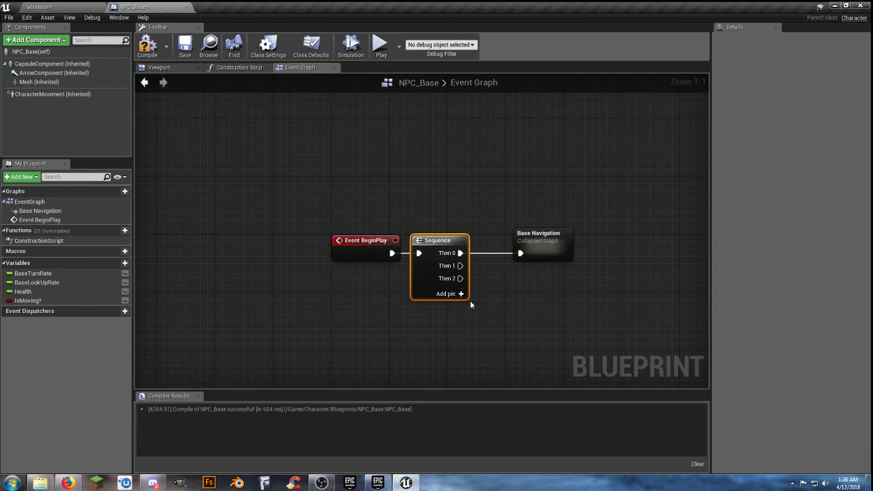
right_click(449, 278)
click(476, 294)
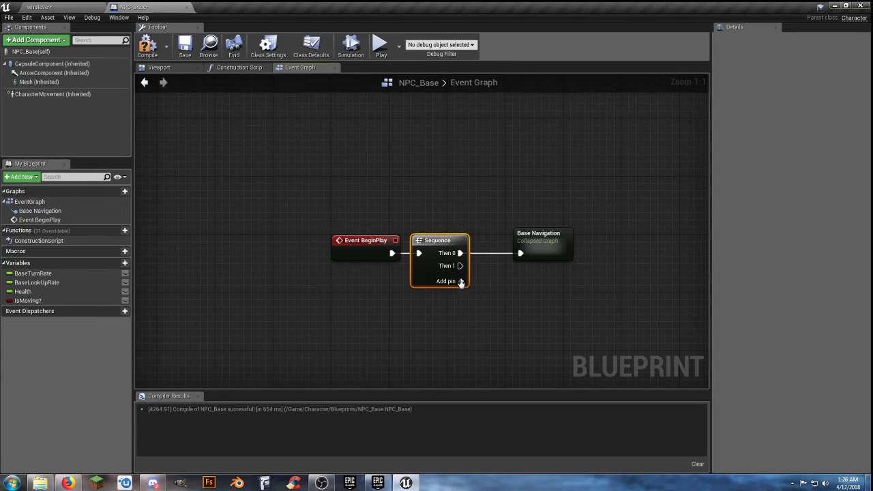
drag(460, 266, 566, 316)
click(369, 350)
scroll(334, 344, down, 4)
scroll(328, 341, up, 3)
scroll(344, 333, up, 1)
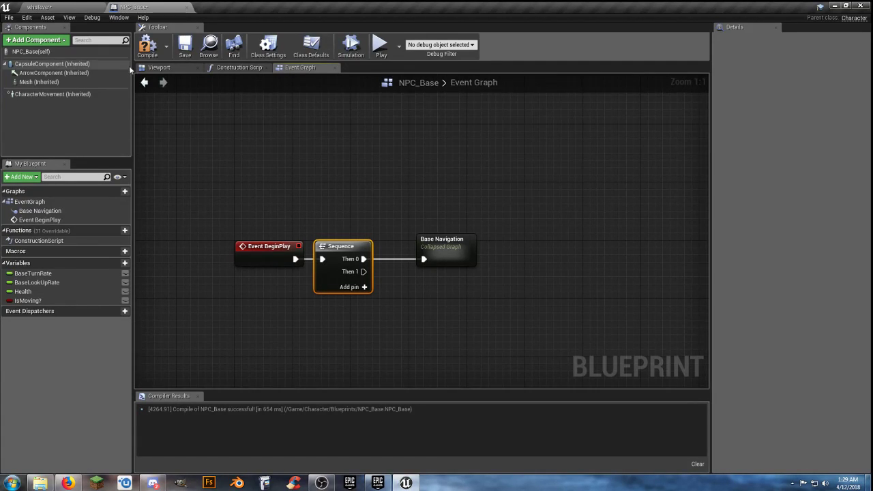
Compile the NPC_Base blueprint and close its editor to return to the level
click(148, 45)
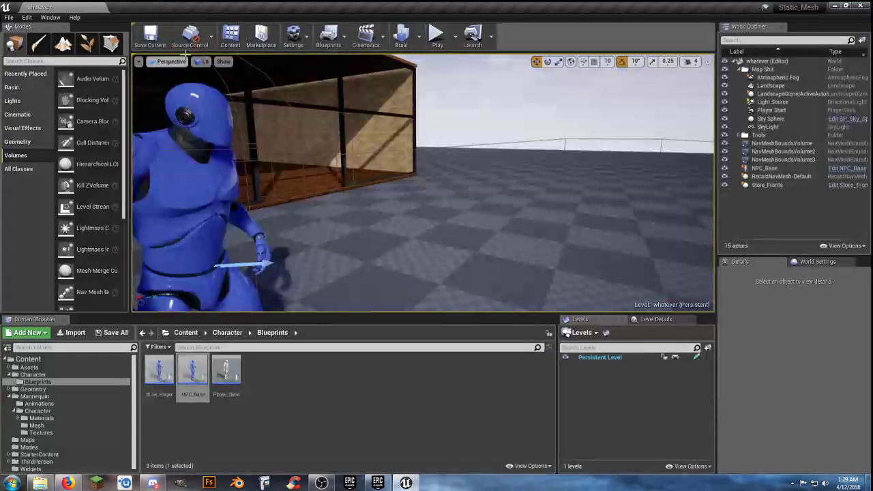
click(187, 7)
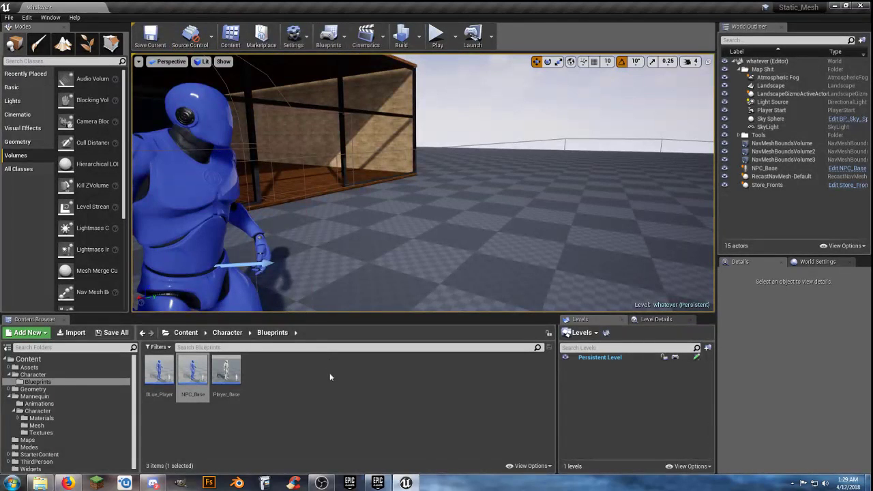
Start a play session in the level and run the player across the floor into the store building, watching the blue NPC
click(437, 35)
click(442, 104)
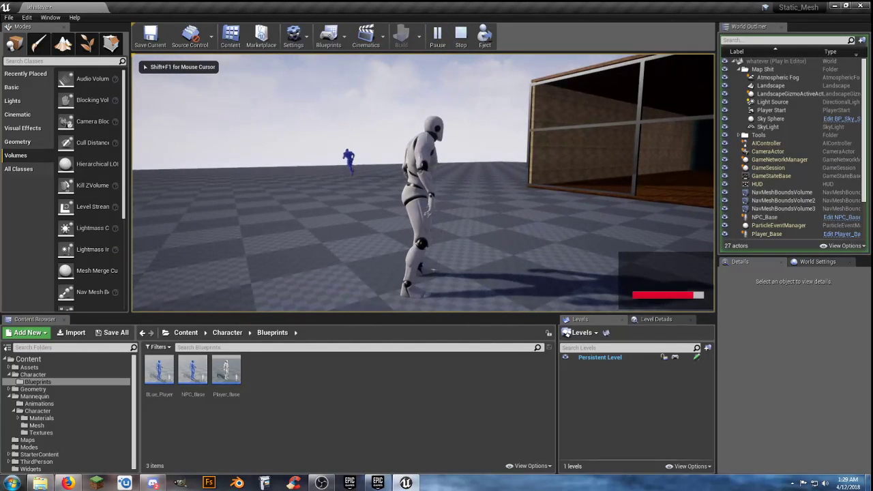
key(w)
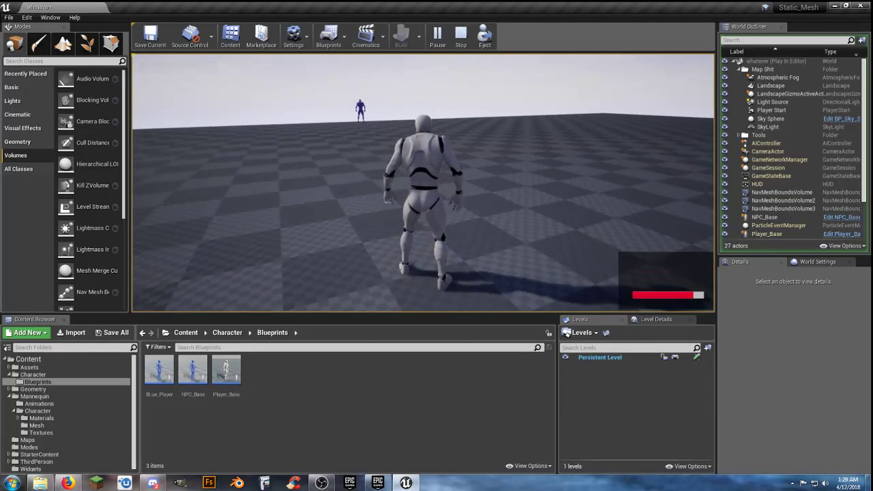
key(w)
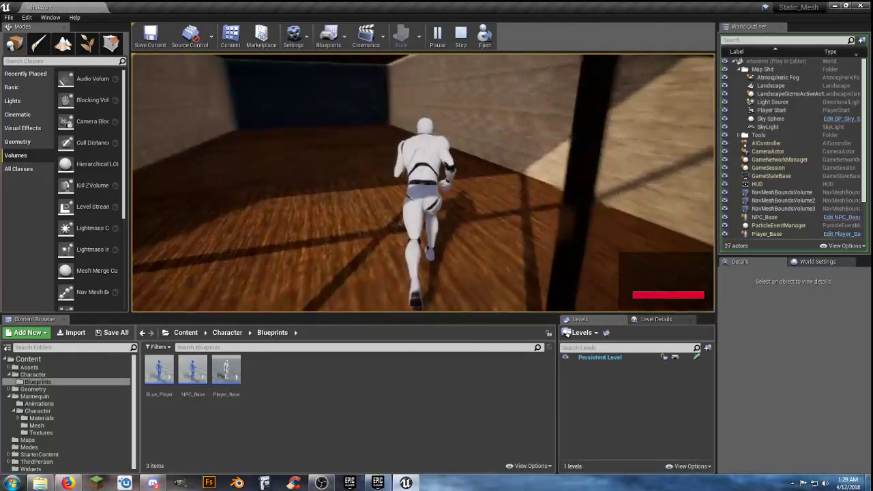
key(d)
key(s)
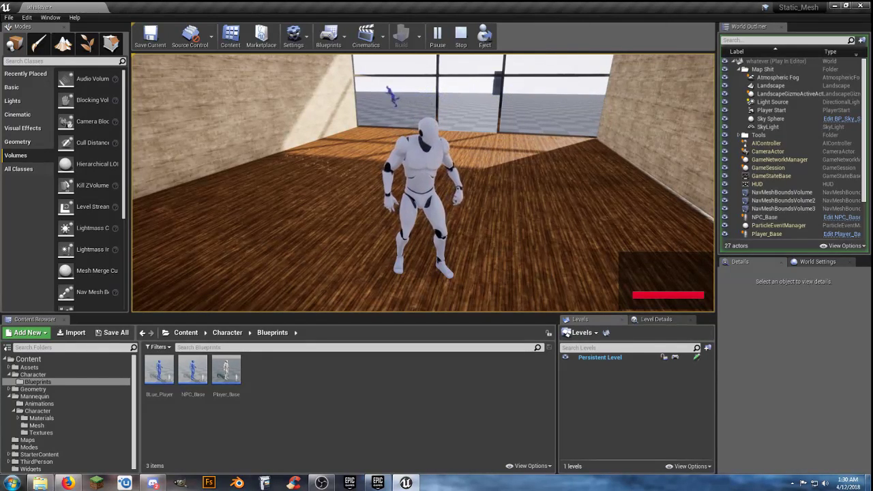
Run the player around outside the store building to observe the NPC's wandering up close, and end the play session
key(w)
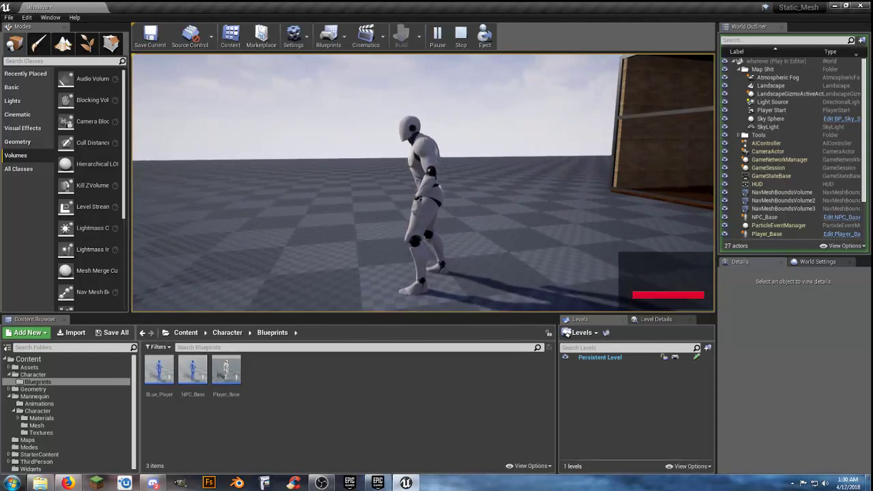
key(w)
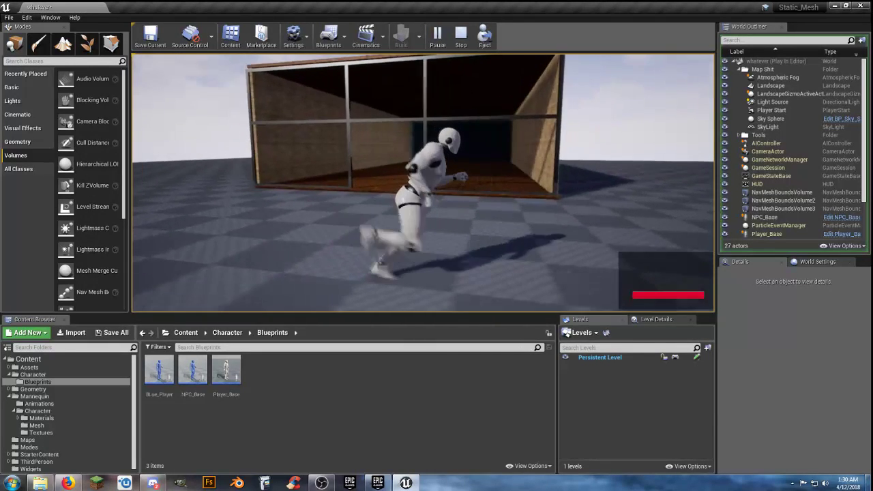
key(s)
key(w)
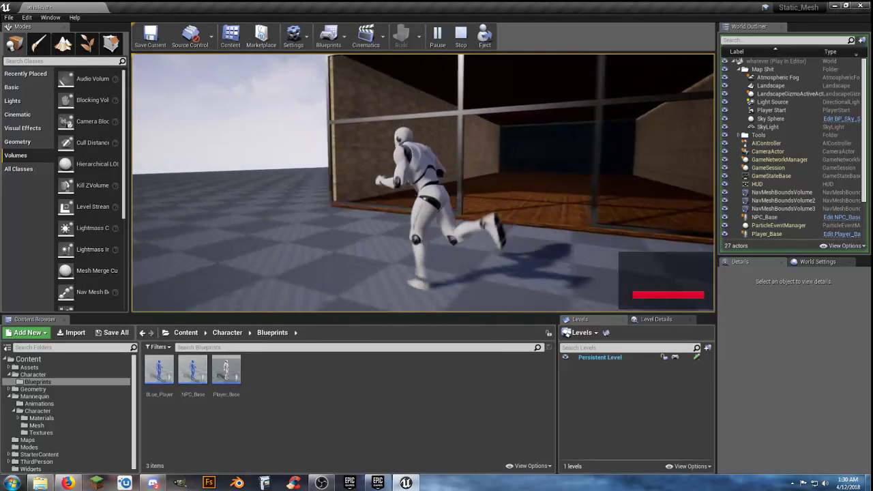
key(s)
key(d)
key(d)
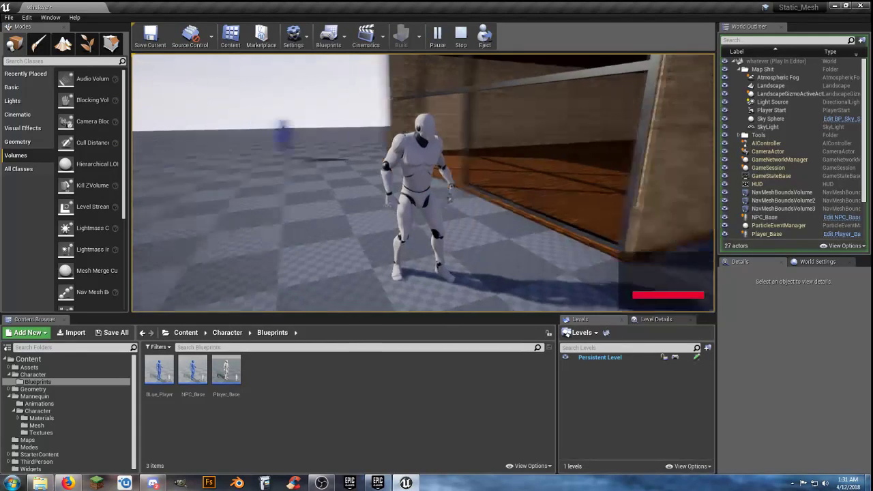
key(w)
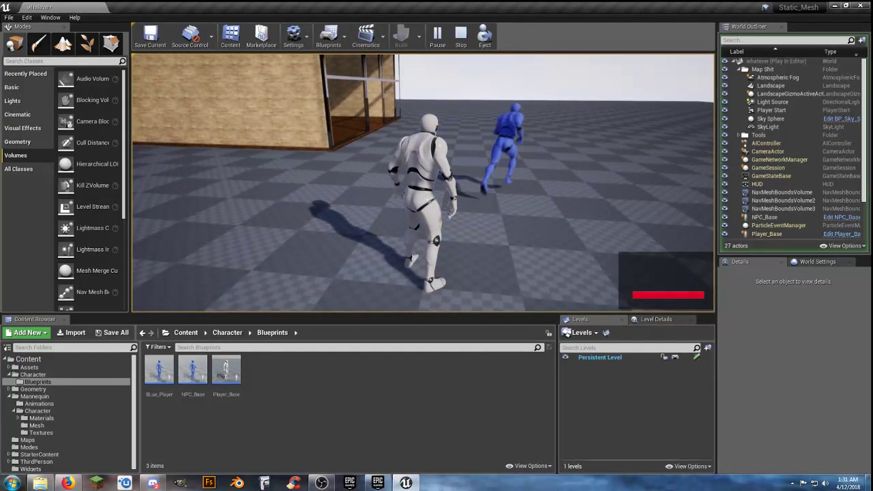
key(Escape)
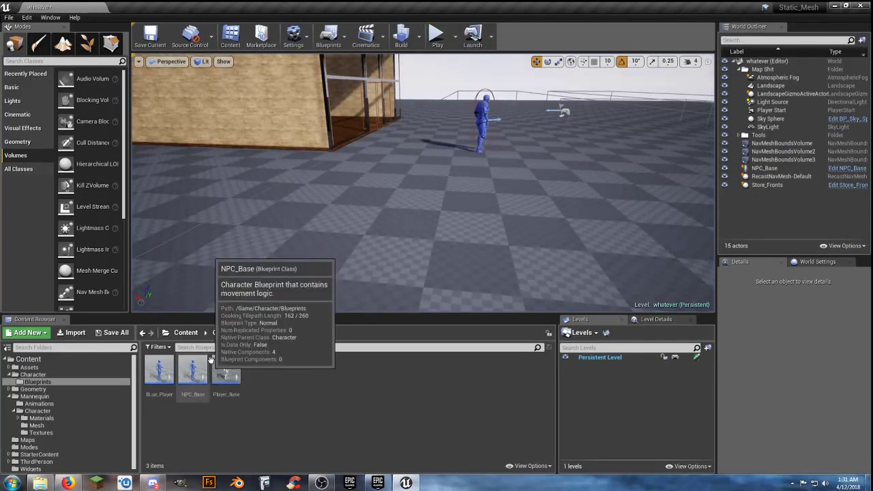